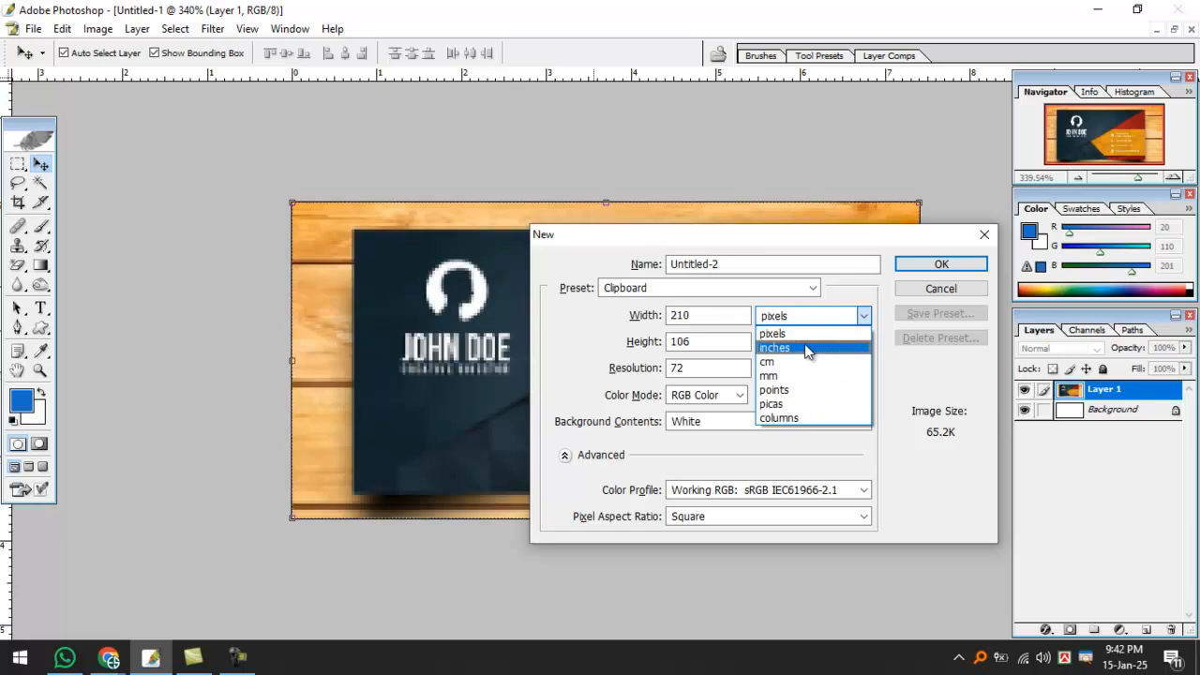
Create a new document in inches: width 3.1, height 2, resolution 300.
{"action": "left_click", "coordinate": [672, 325]}
{"action": "double_click", "coordinate": [672, 325]}
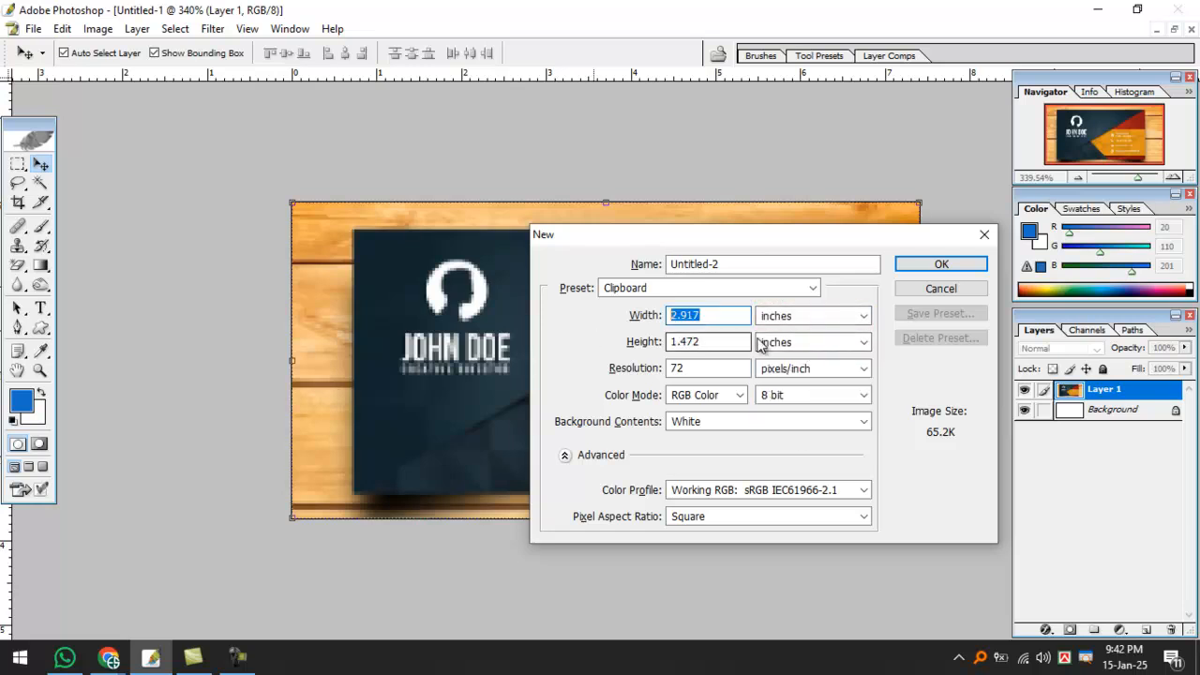
{"action": "type", "text": "3.1"}
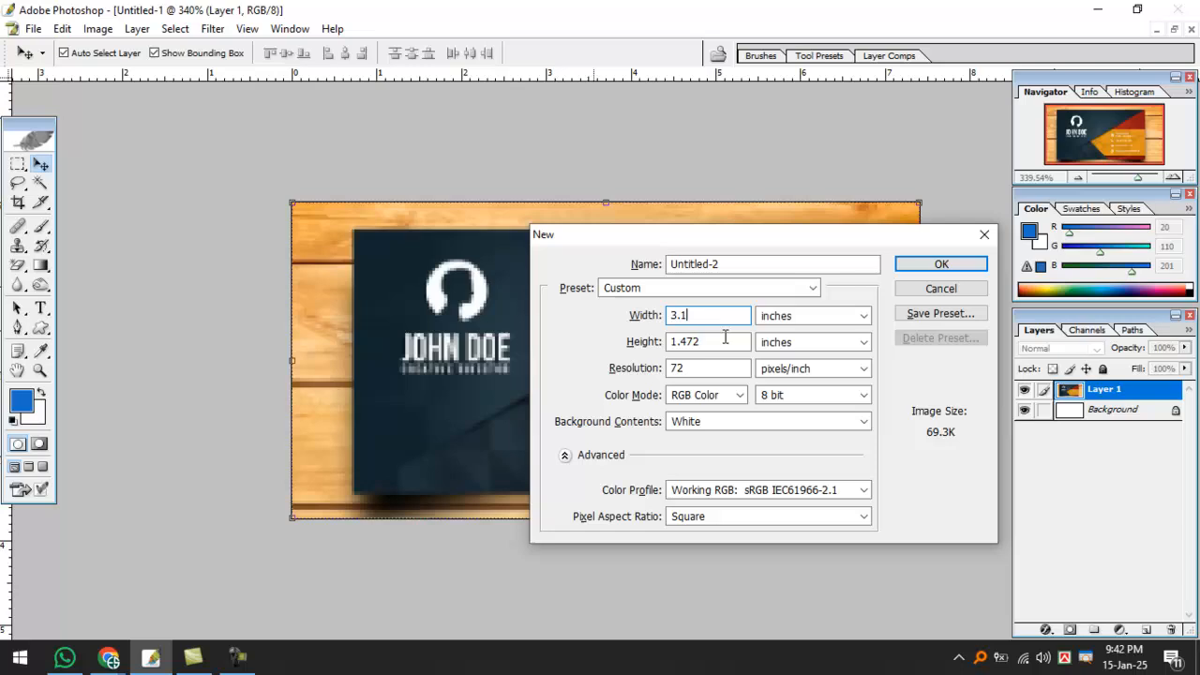
{"action": "key", "text": "Tab"}
{"action": "type", "text": "2"}
{"action": "key", "text": "Tab"}
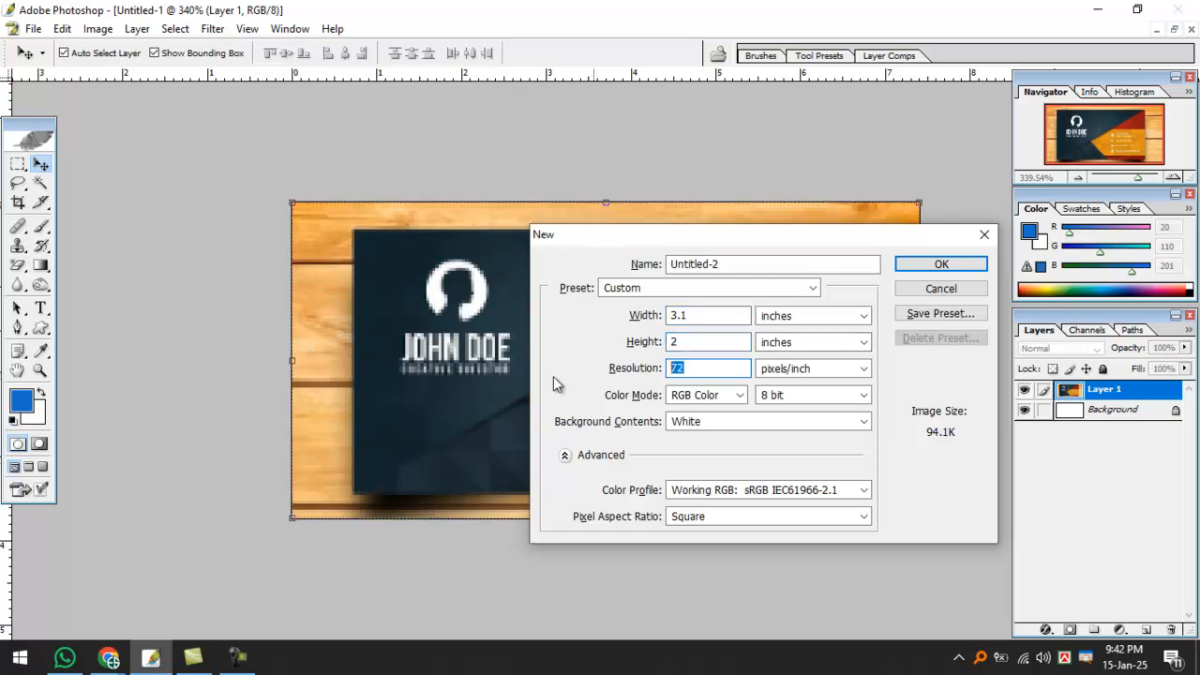
{"action": "type", "text": "300"}
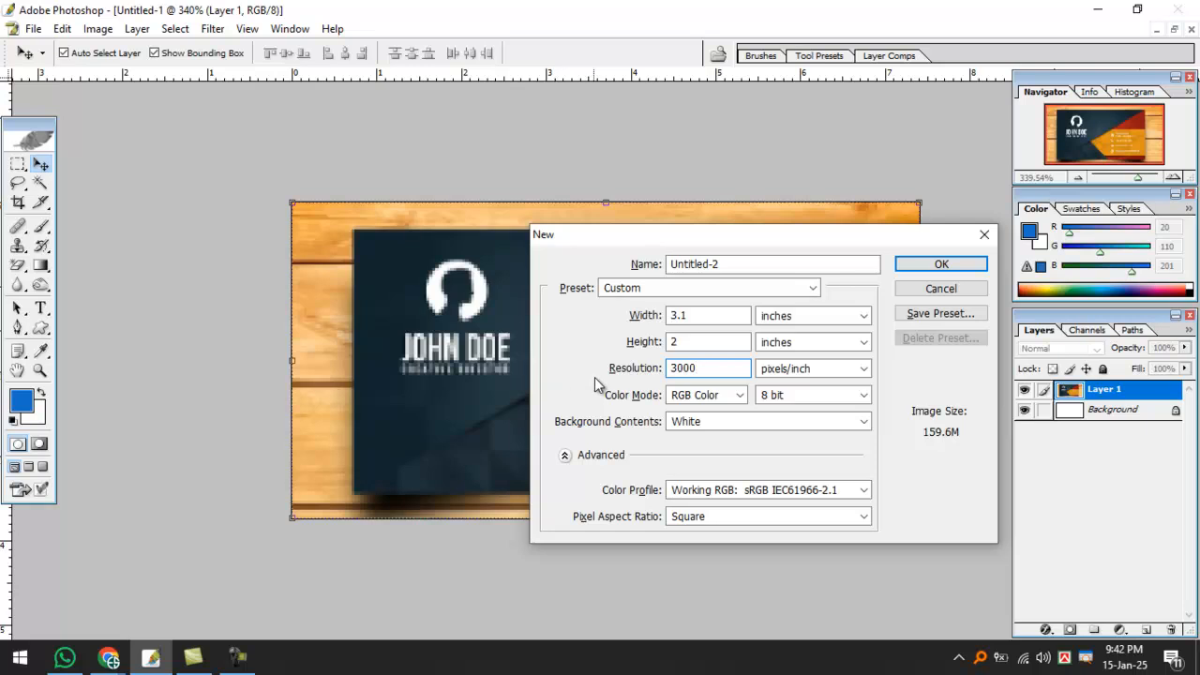
{"action": "left_click", "coordinate": [911, 265]}
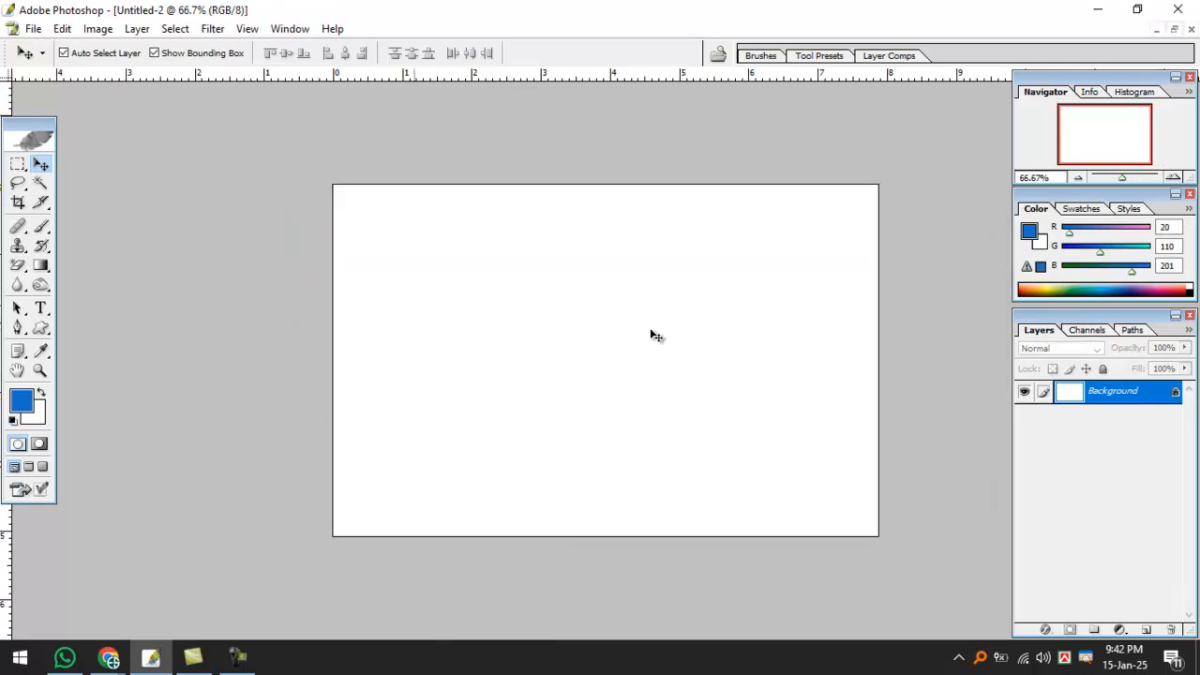
Float the blank document and resize the reference card window to sit beside it.
{"action": "left_click", "coordinate": [1174, 29]}
{"action": "left_click_drag", "start_coordinate": [434, 95], "coordinate": [662, 107]}
{"action": "scroll", "coordinate": [700, 312], "scroll_direction": "down", "scroll_amount": 2}
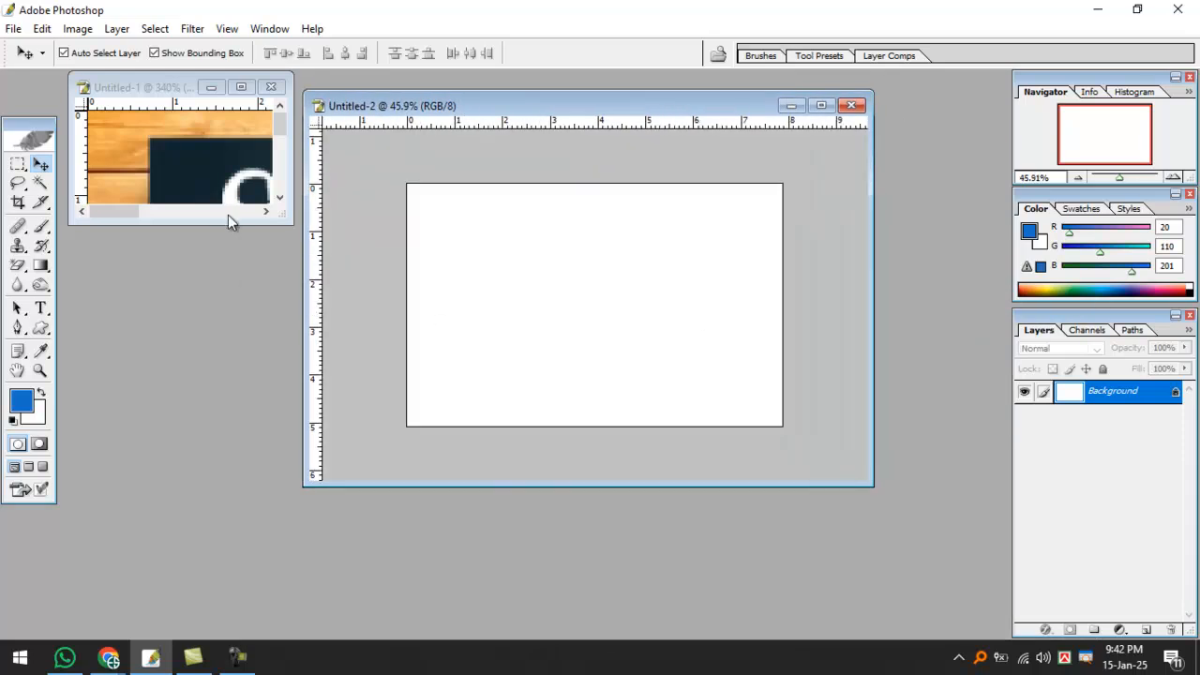
{"action": "left_click_drag", "start_coordinate": [224, 221], "coordinate": [225, 511]}
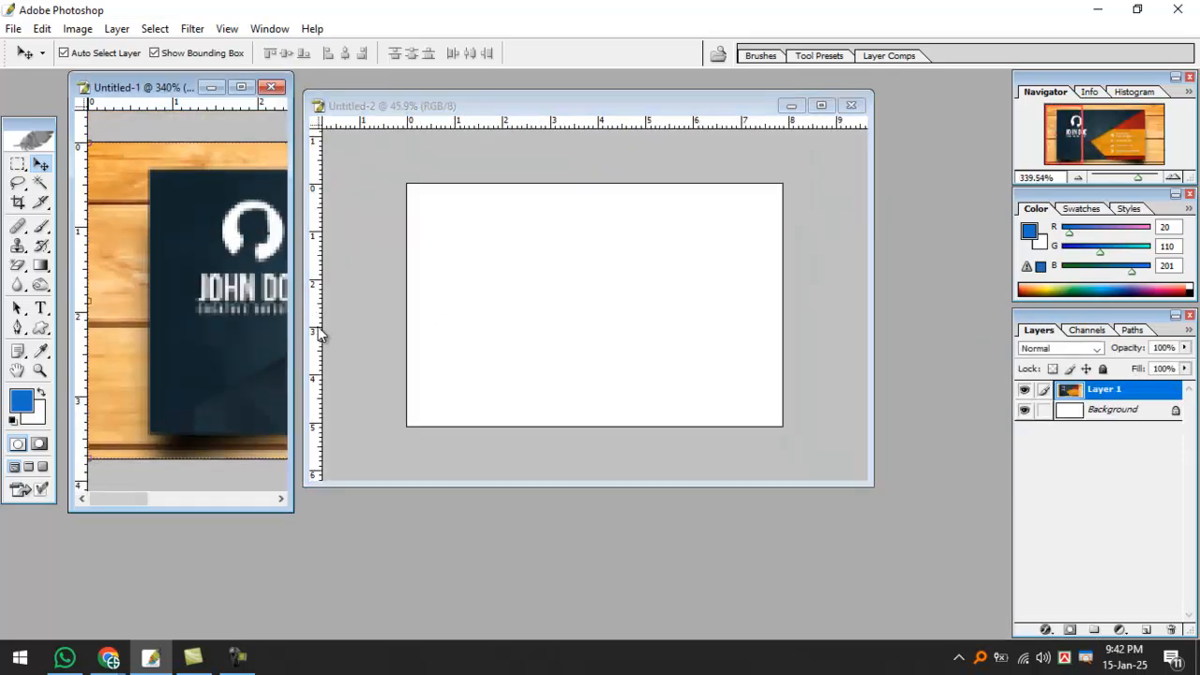
{"action": "left_click_drag", "start_coordinate": [473, 105], "coordinate": [608, 133]}
{"action": "left_click_drag", "start_coordinate": [293, 232], "coordinate": [536, 242]}
{"action": "left_click_drag", "start_coordinate": [381, 500], "coordinate": [420, 489]}
Zoom the reference card to 300% and switch between the two card windows.
{"action": "key", "text": "ctrl+minus"}
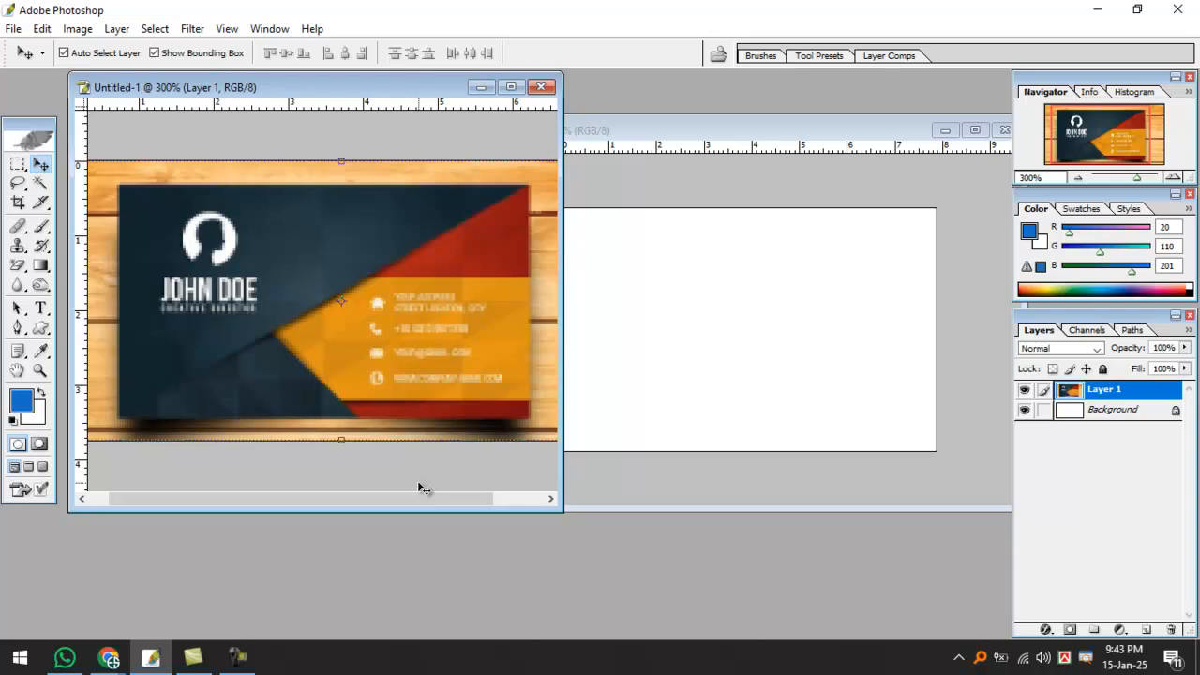
{"action": "left_click", "coordinate": [659, 128]}
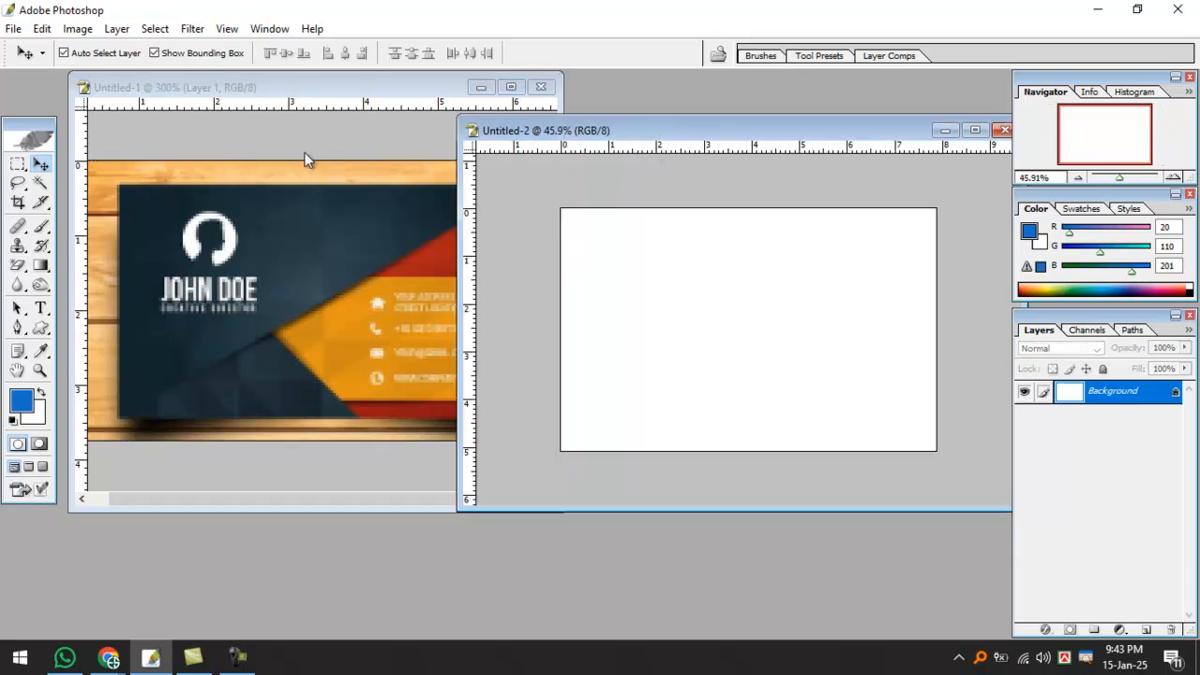
{"action": "left_click", "coordinate": [373, 167]}
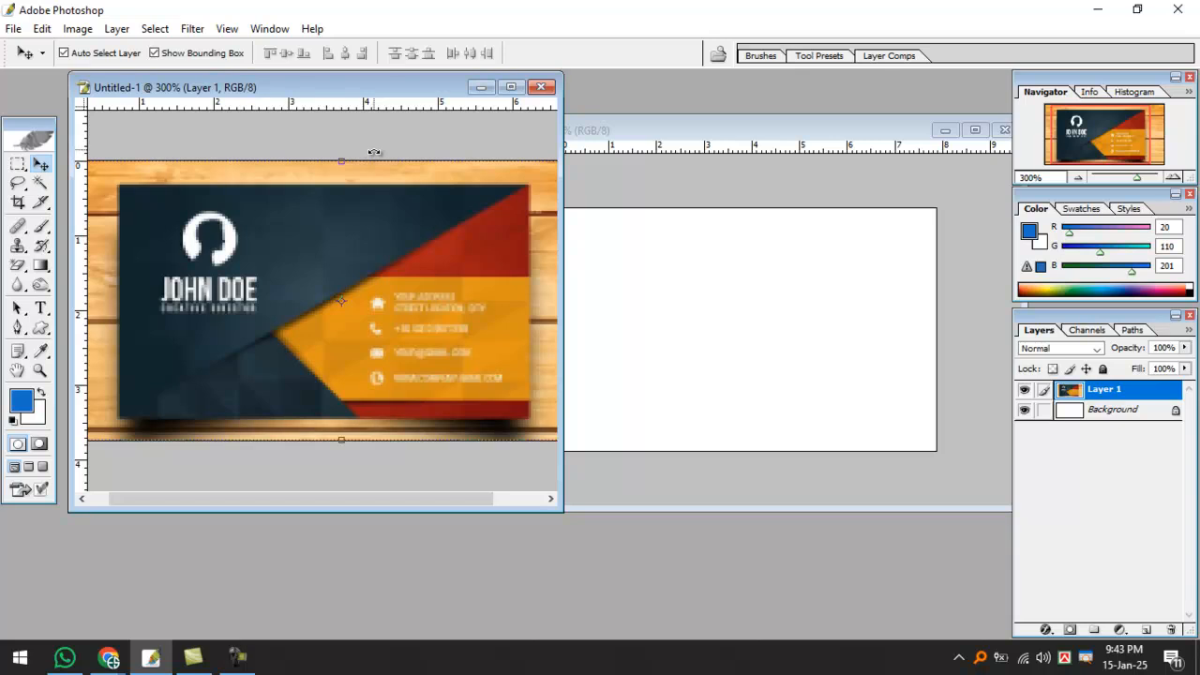
{"action": "left_click", "coordinate": [654, 126]}
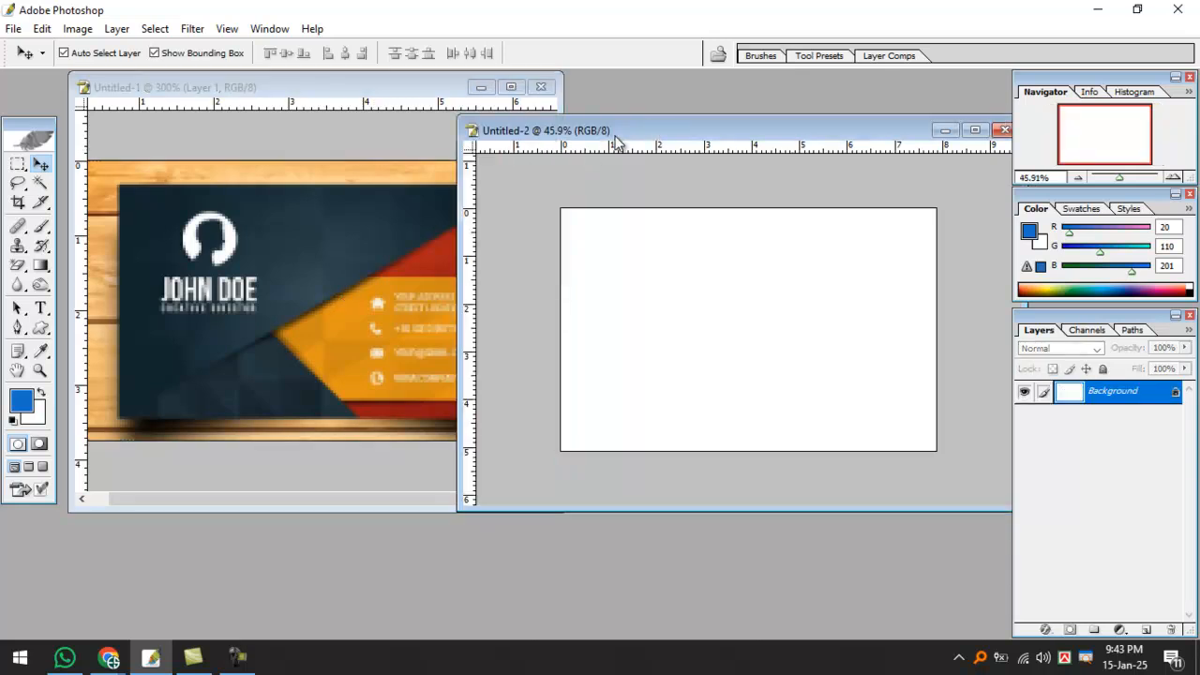
Drag the blank Untitled-2 window's left edge right to uncover the reference card's contact lines.
{"action": "left_click_drag", "start_coordinate": [460, 206], "coordinate": [555, 192]}
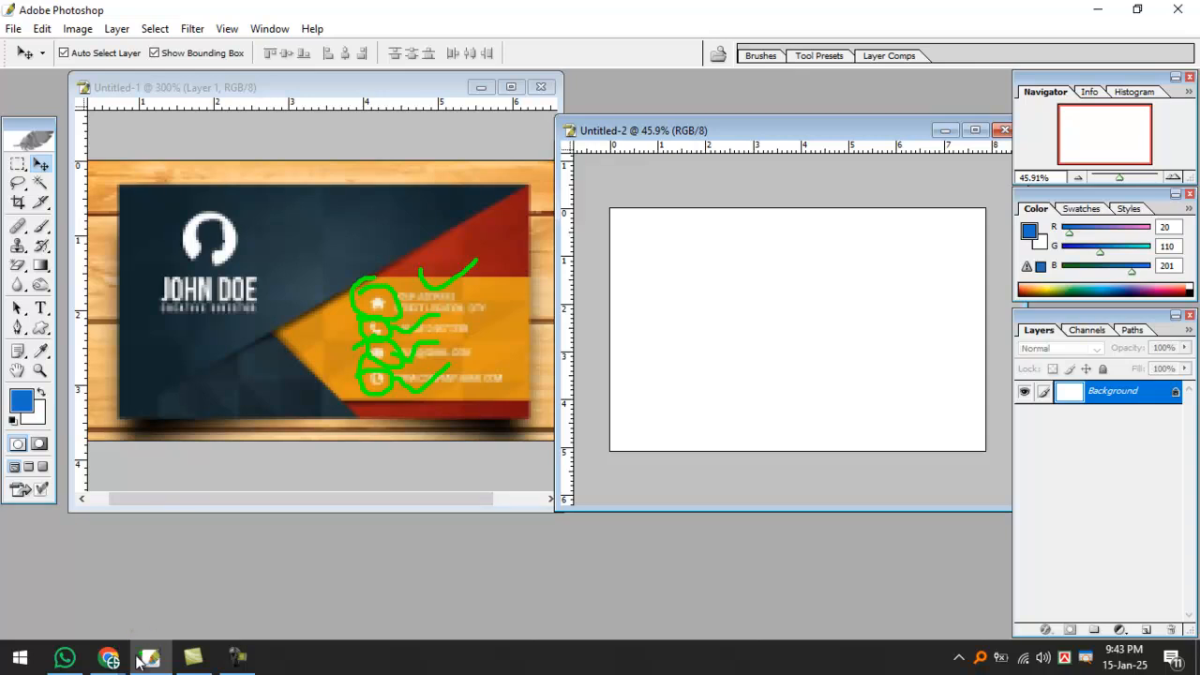
Search Google for 'location logo' in a new browser tab.
{"action": "mouse_move", "coordinate": [108, 656]}
{"action": "left_click", "coordinate": [107, 541]}
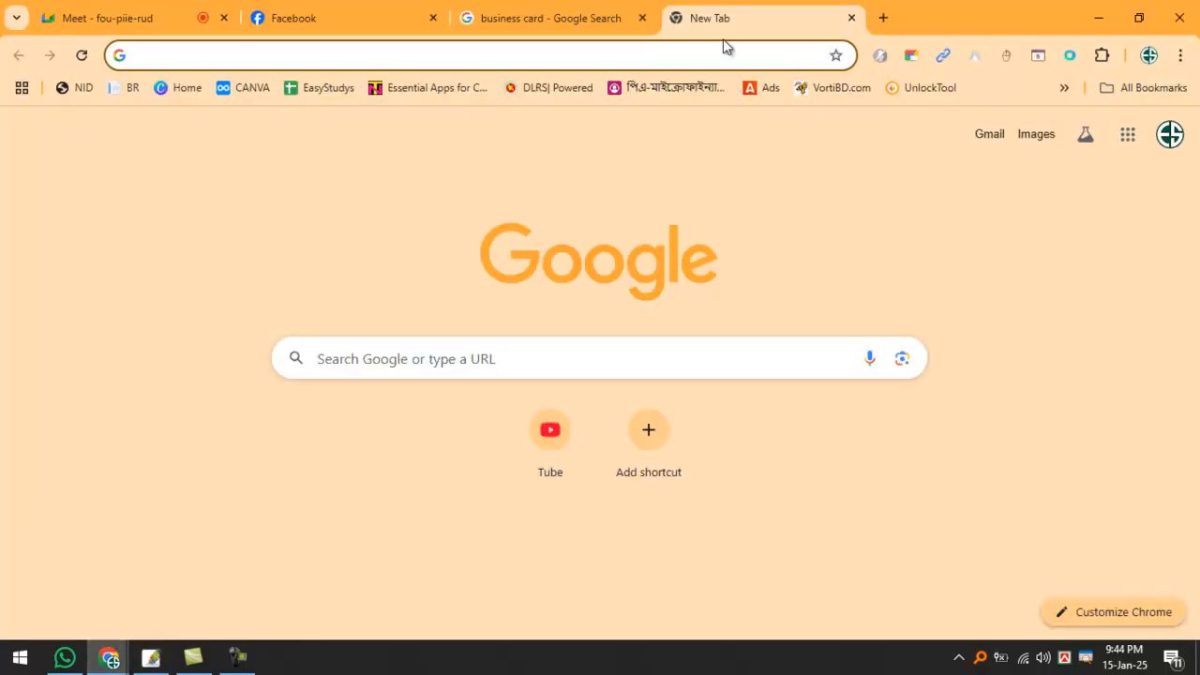
{"action": "left_click", "coordinate": [583, 53]}
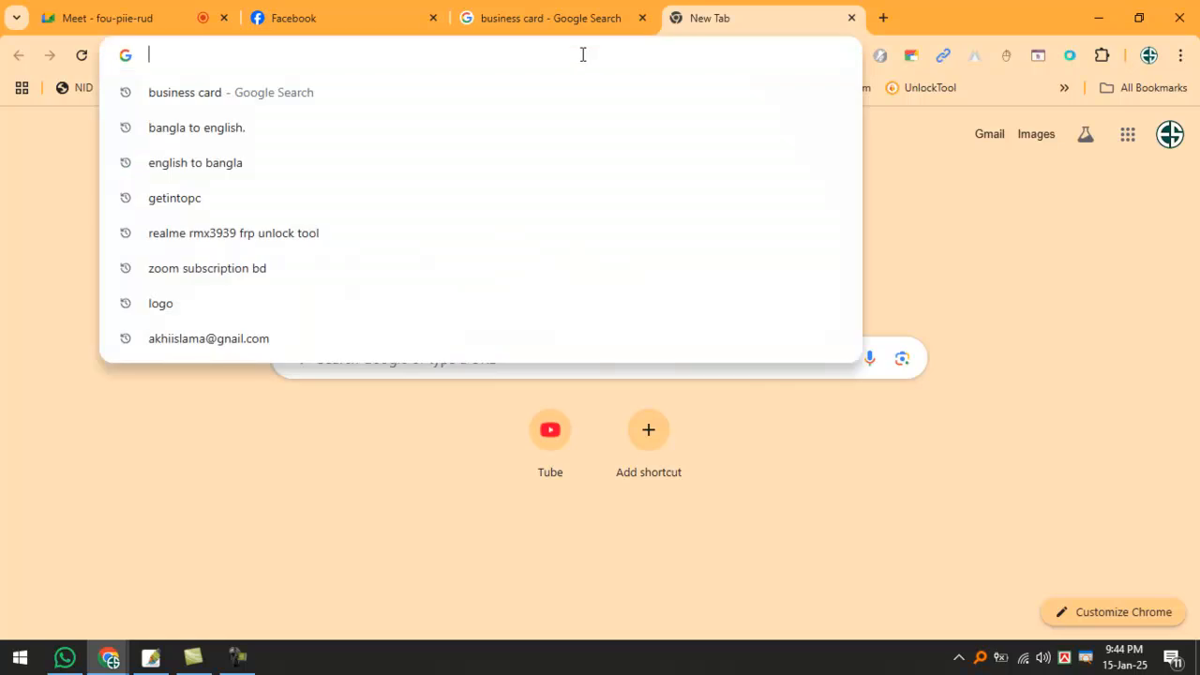
{"action": "type", "text": "lock"}
{"action": "key", "text": "BackSpace"}
{"action": "key", "text": "BackSpace"}
{"action": "key", "text": "BackSpace"}
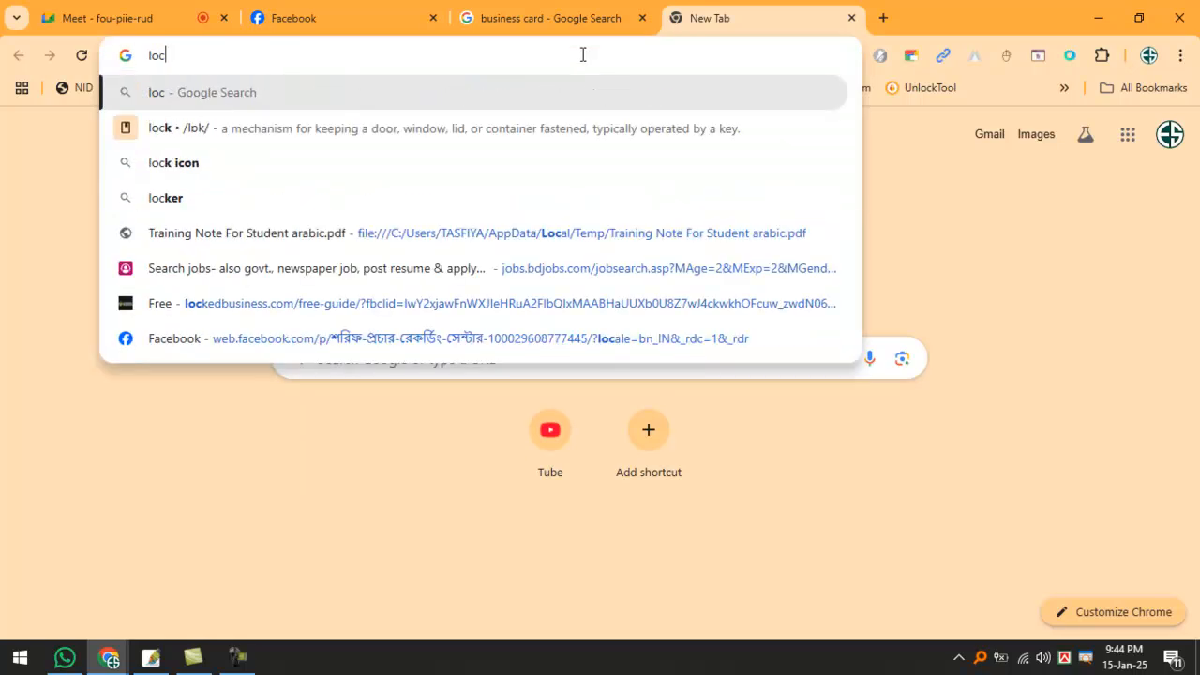
{"action": "type", "text": "ock"}
{"action": "key", "text": "BackSpace"}
{"action": "key", "text": "BackSpace"}
{"action": "type", "text": "atio"}
{"action": "key", "text": "BackSpace"}
{"action": "key", "text": "BackSpace"}
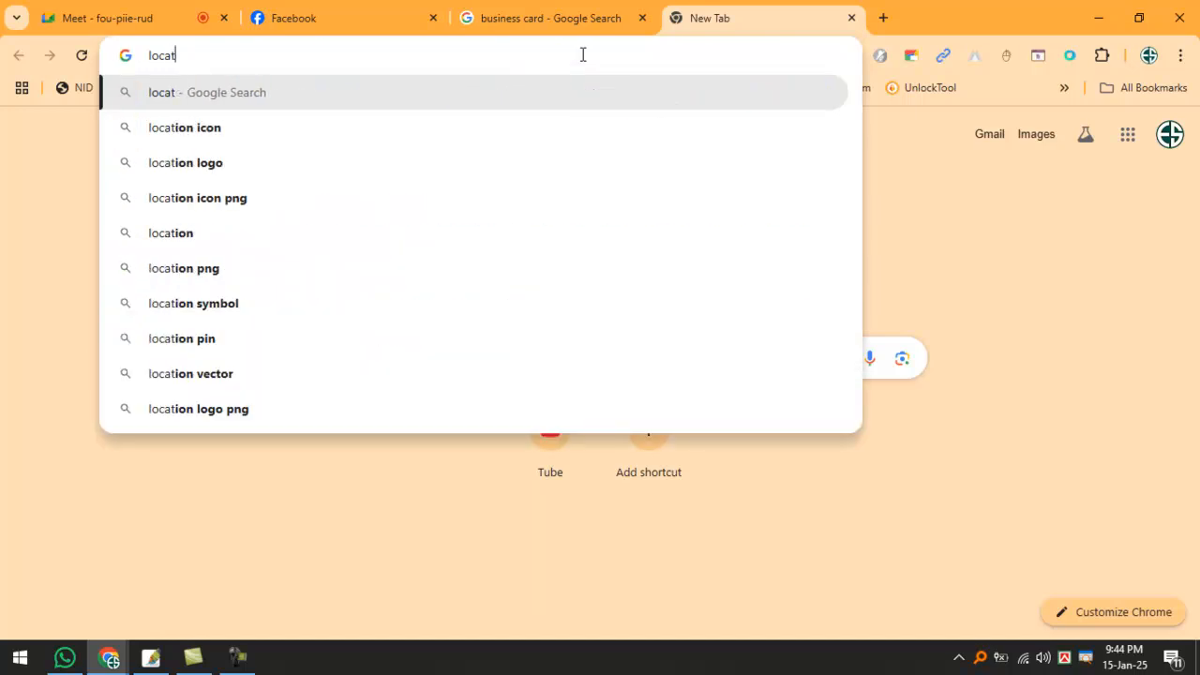
{"action": "type", "text": "tion logo"}
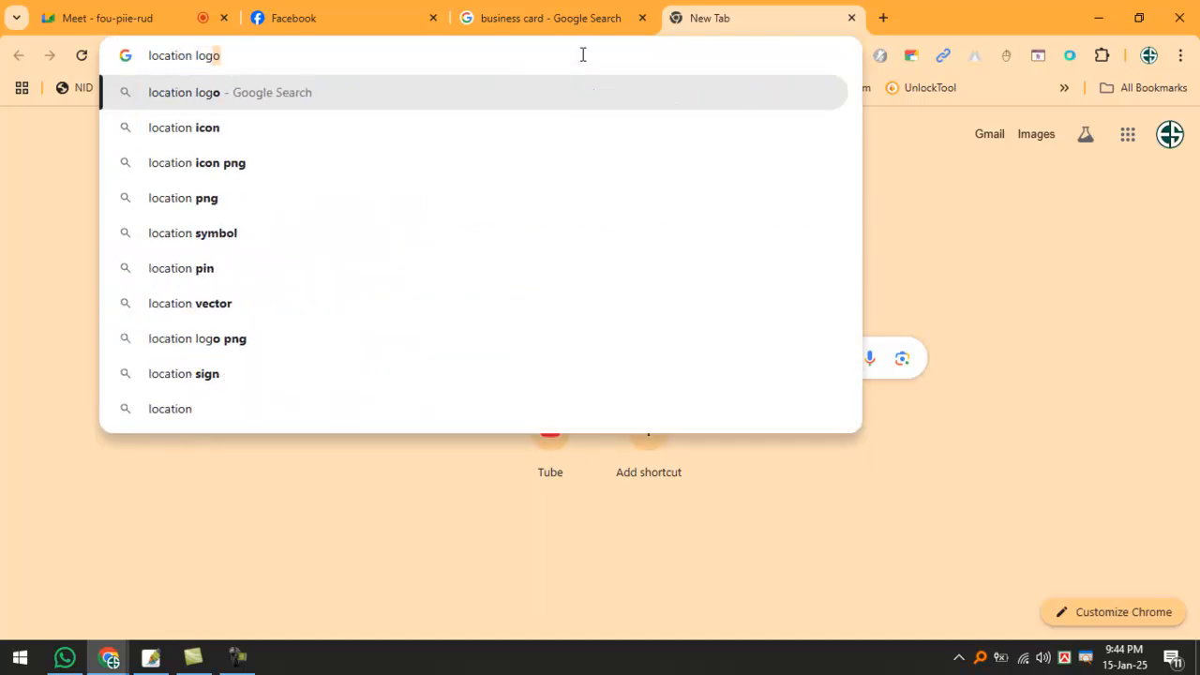
{"action": "key", "text": "Return"}
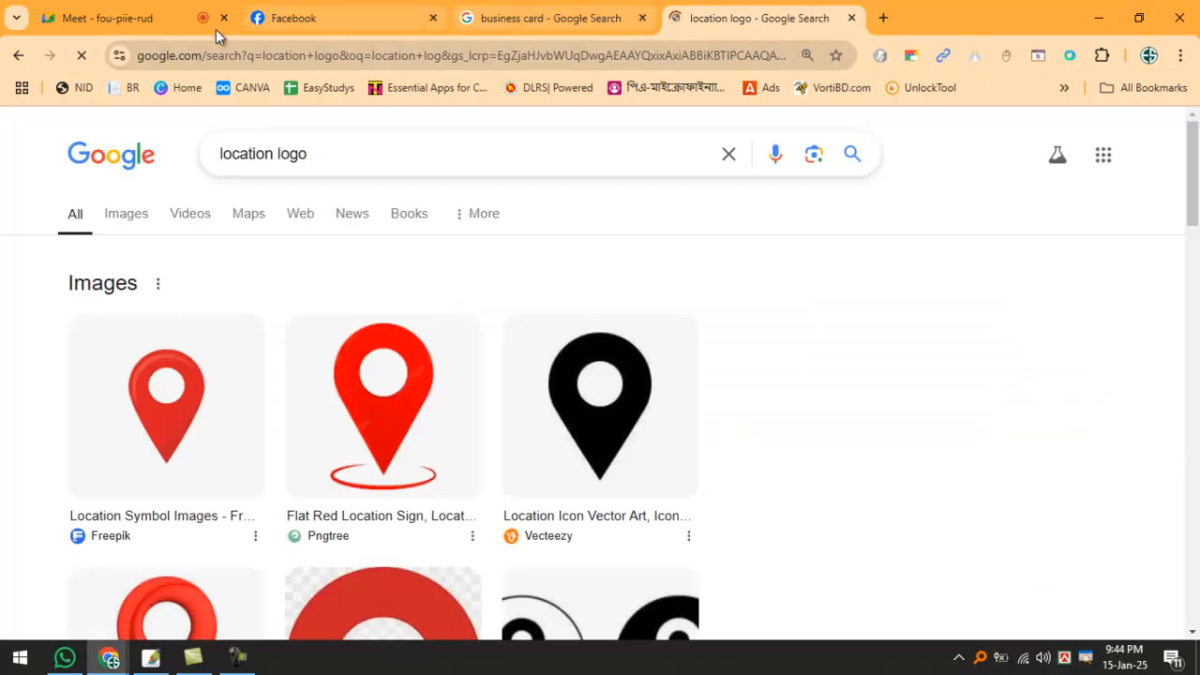
Refine the query to 'location logo pngtree' and open the first Pngtree result in a new tab.
{"action": "left_click", "coordinate": [380, 152]}
{"action": "type", "text": "png"}
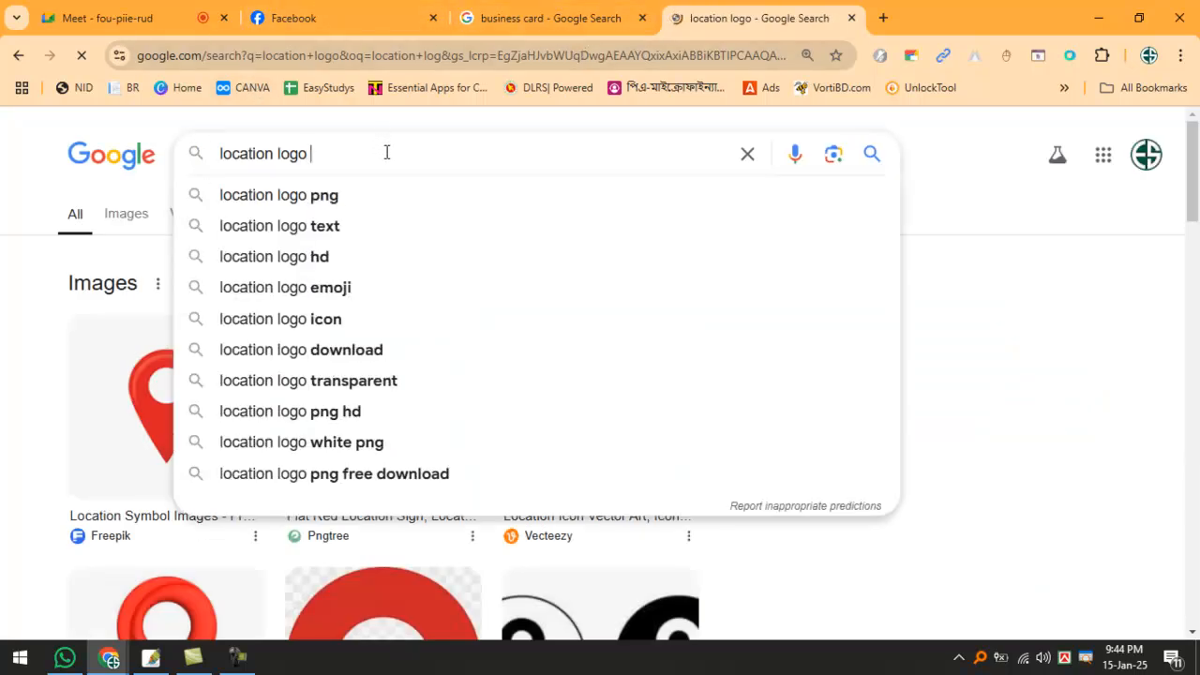
{"action": "type", "text": "t"}
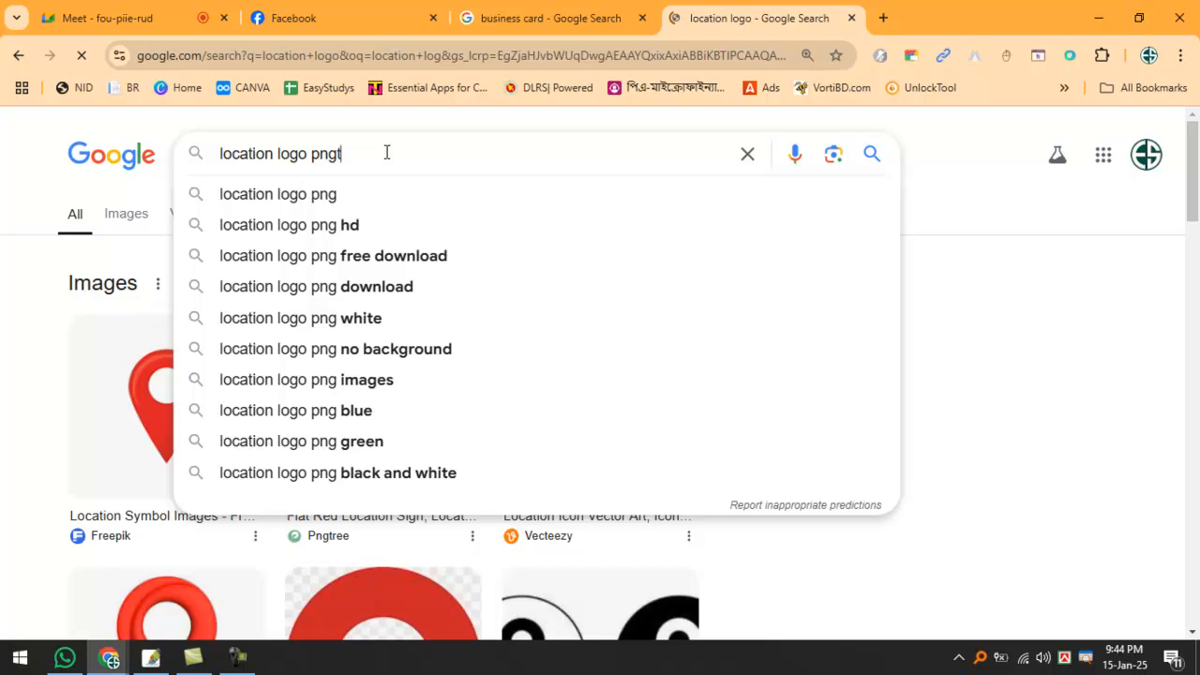
{"action": "type", "text": "ree"}
{"action": "left_click_drag", "start_coordinate": [365, 150], "coordinate": [131, 152]}
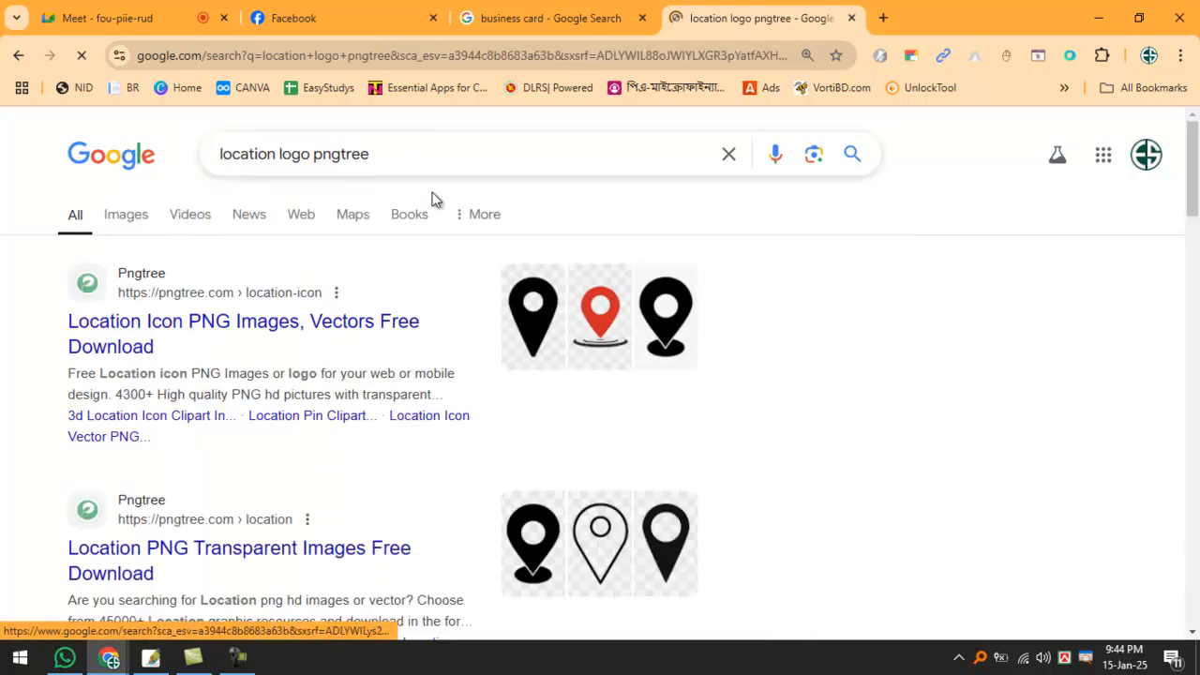
{"action": "right_click", "coordinate": [322, 290]}
{"action": "left_click", "coordinate": [325, 293]}
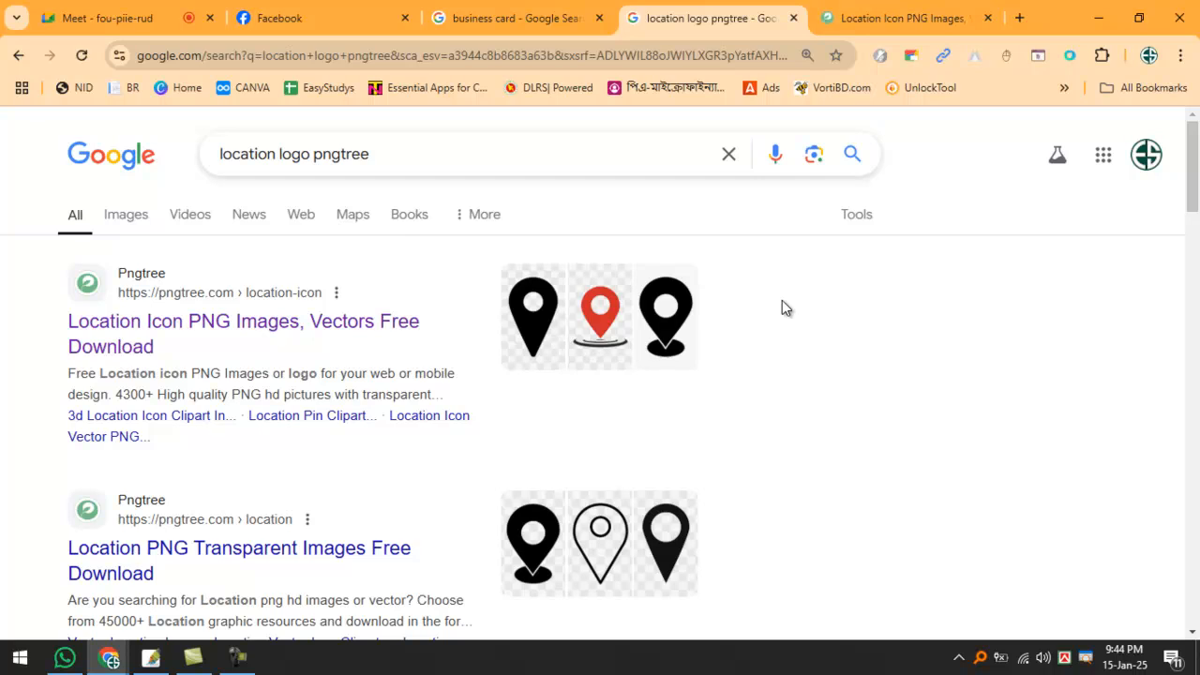
On the Pngtree results, dismiss the popup and open the red location pin icon's page.
{"action": "left_click", "coordinate": [928, 14]}
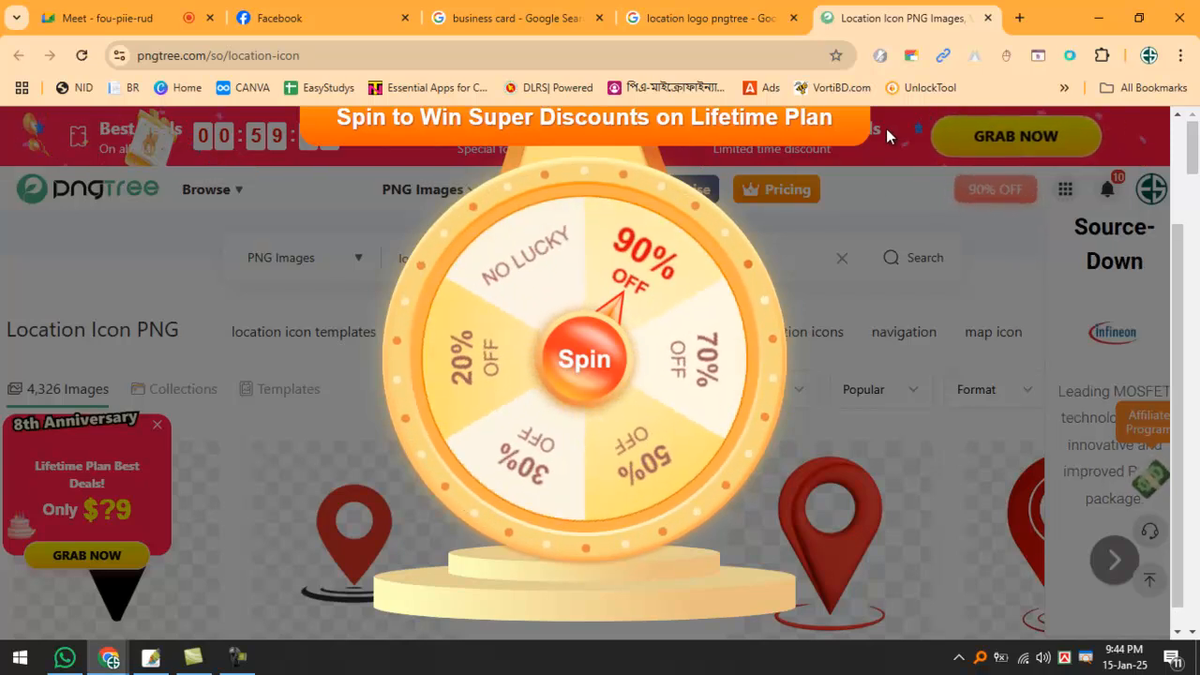
{"action": "left_click", "coordinate": [796, 205]}
{"action": "scroll", "coordinate": [684, 395], "scroll_direction": "down", "scroll_amount": 5}
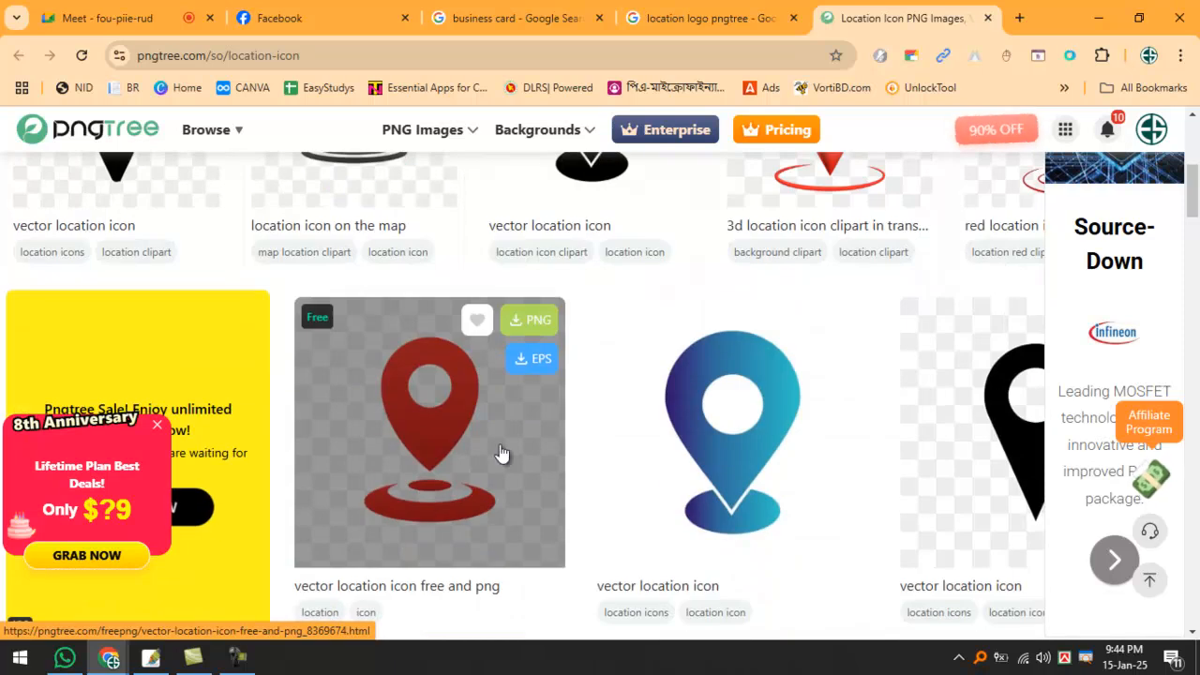
{"action": "left_click", "coordinate": [434, 437]}
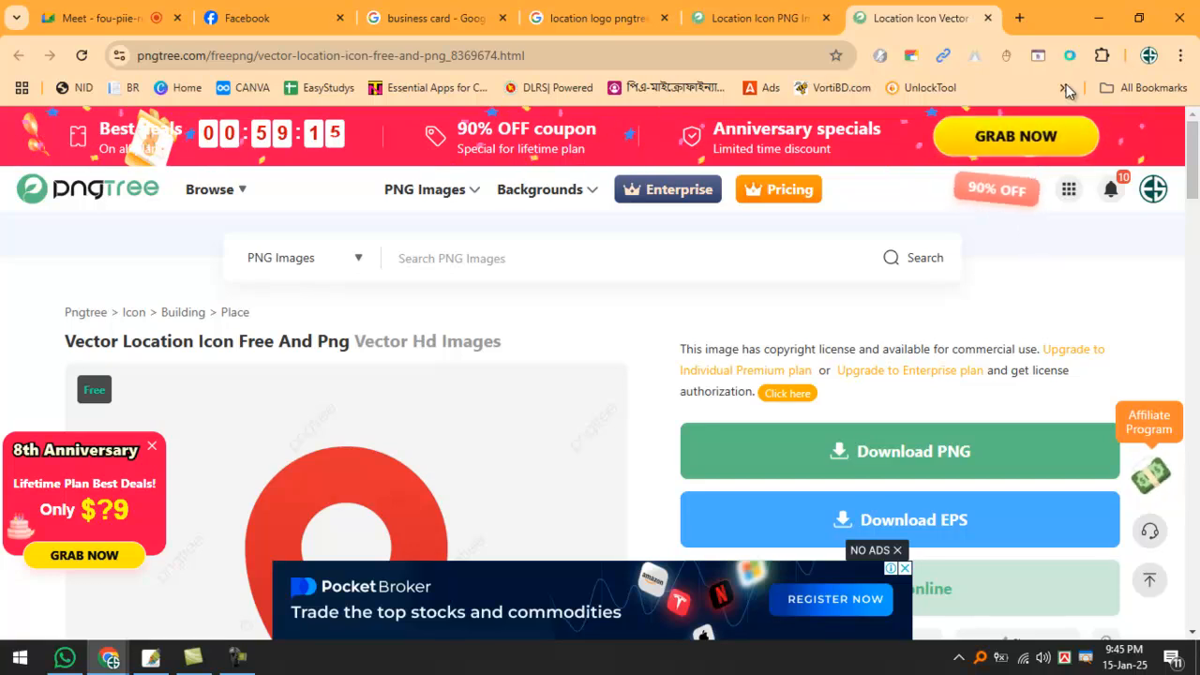
Choose Download PNG and start the free download.
{"action": "mouse_move", "coordinate": [1072, 185]}
{"action": "scroll", "coordinate": [760, 378], "scroll_direction": "down", "scroll_amount": 2}
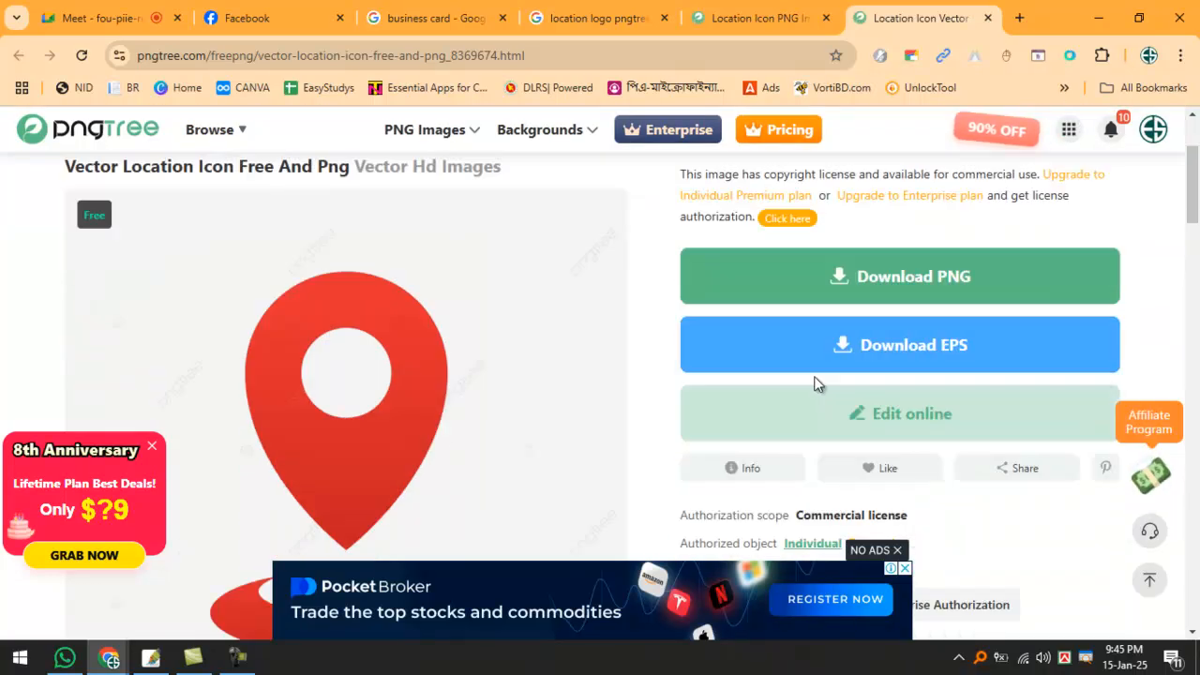
{"action": "left_click", "coordinate": [877, 277]}
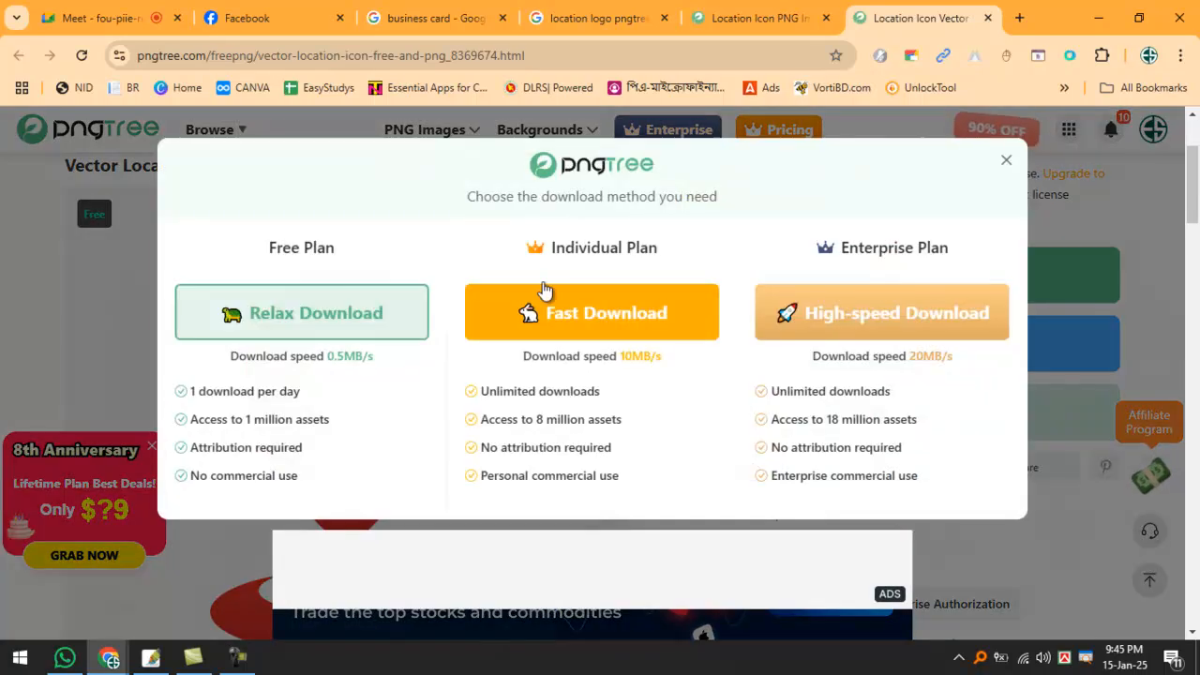
{"action": "left_click", "coordinate": [249, 315]}
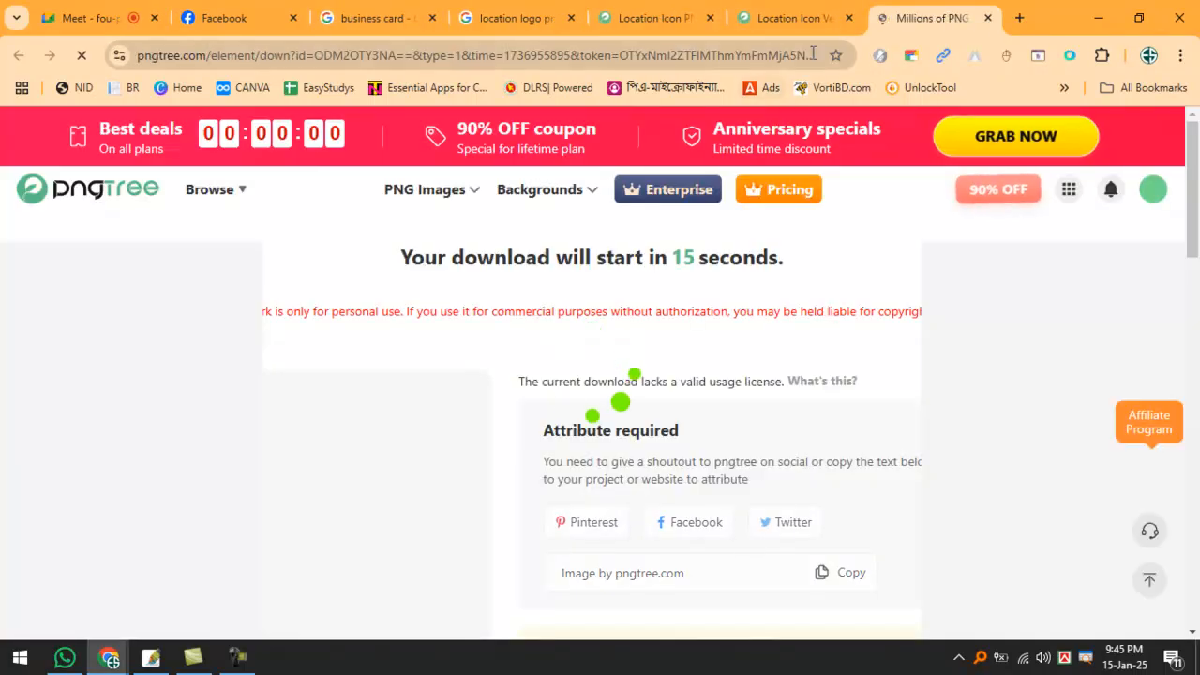
Save the icon as 8369674.png in the Desktop's CLASS METERIAL folder.
{"action": "middle_click", "coordinate": [741, 24]}
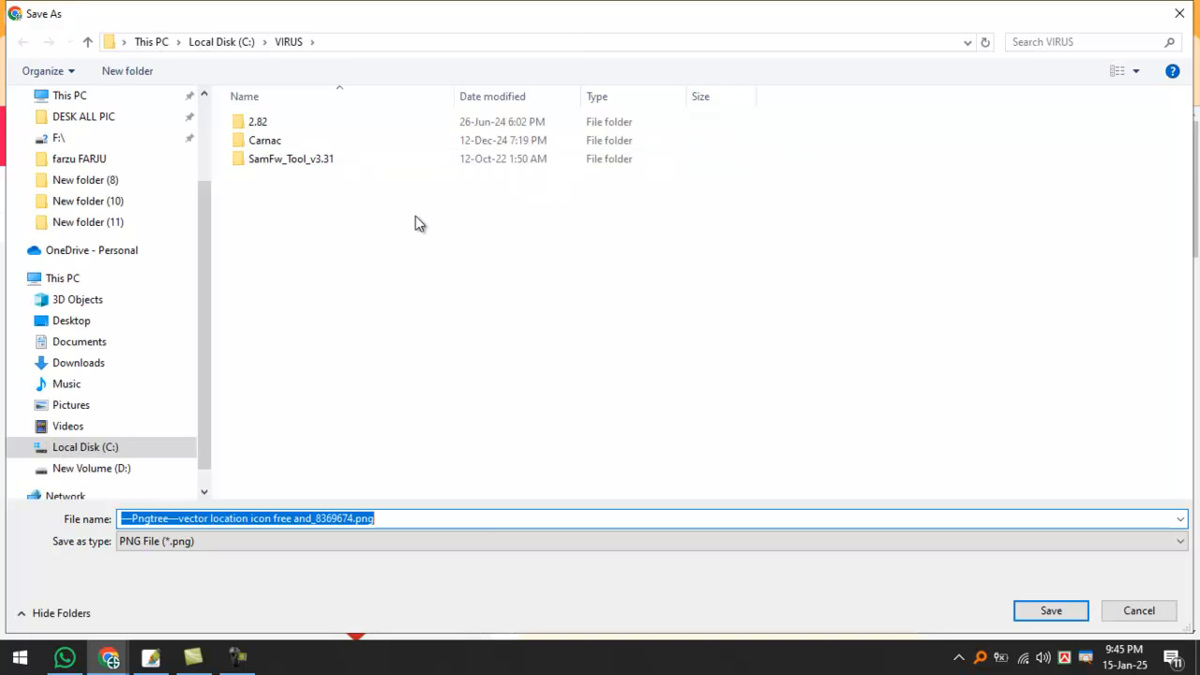
{"action": "scroll", "coordinate": [134, 172], "scroll_direction": "up", "scroll_amount": 2}
{"action": "left_click", "coordinate": [93, 136]}
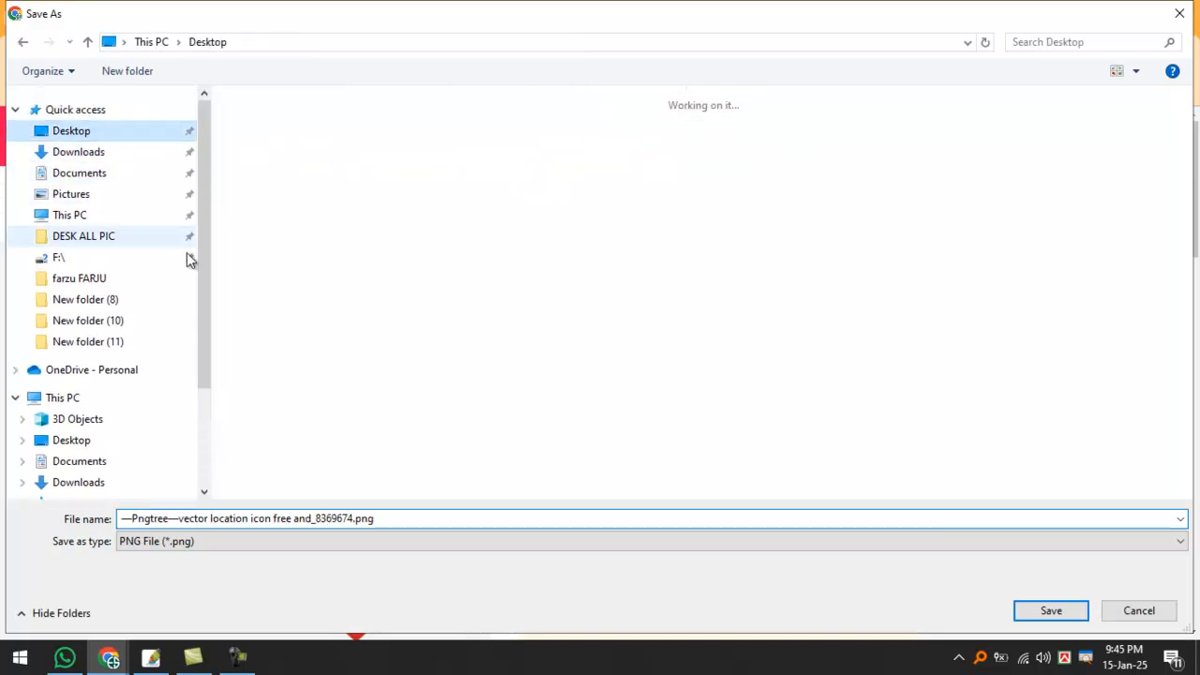
{"action": "double_click", "coordinate": [399, 158]}
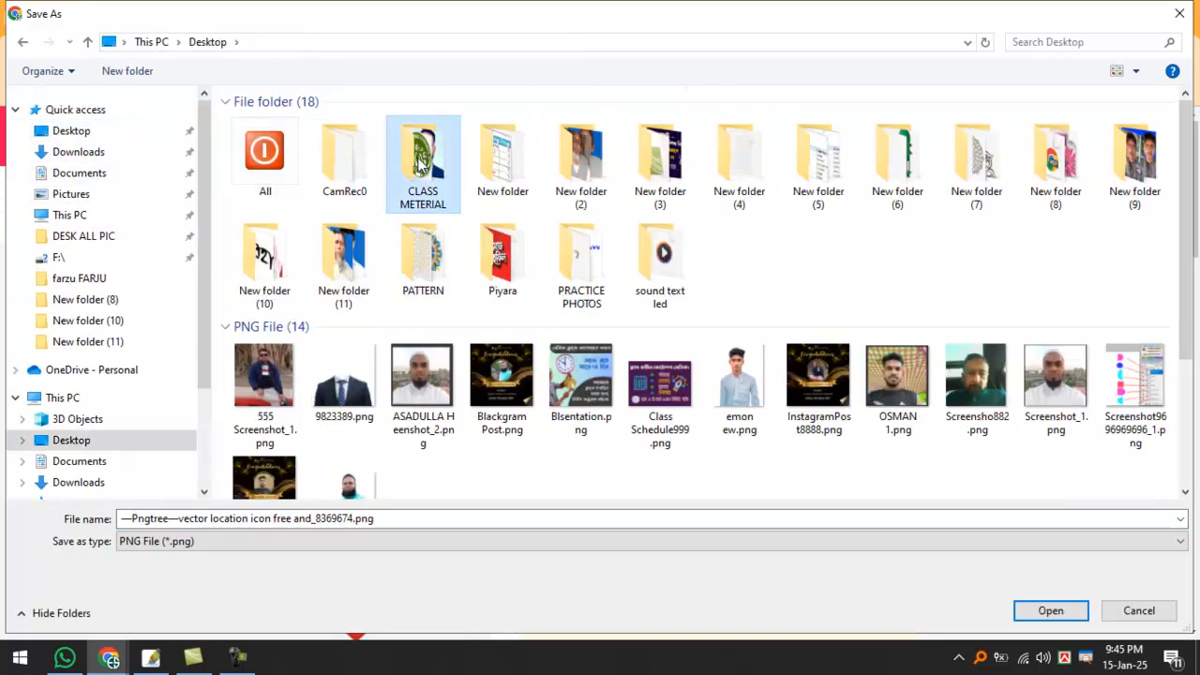
{"action": "left_click", "coordinate": [312, 518]}
{"action": "left_click_drag", "start_coordinate": [312, 518], "coordinate": [120, 518]}
{"action": "key", "text": "BackSpace"}
{"action": "key", "text": "Return"}
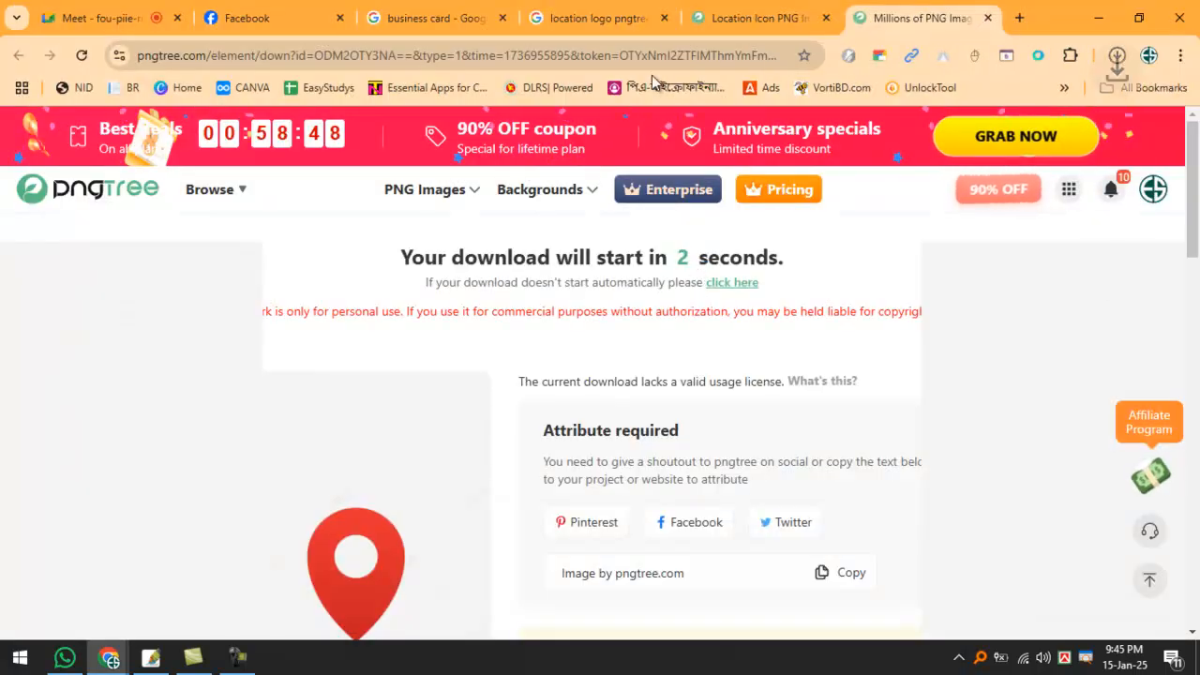
Search Pngtree for 'call' and open the green phone call icon's page.
{"action": "left_click", "coordinate": [769, 14]}
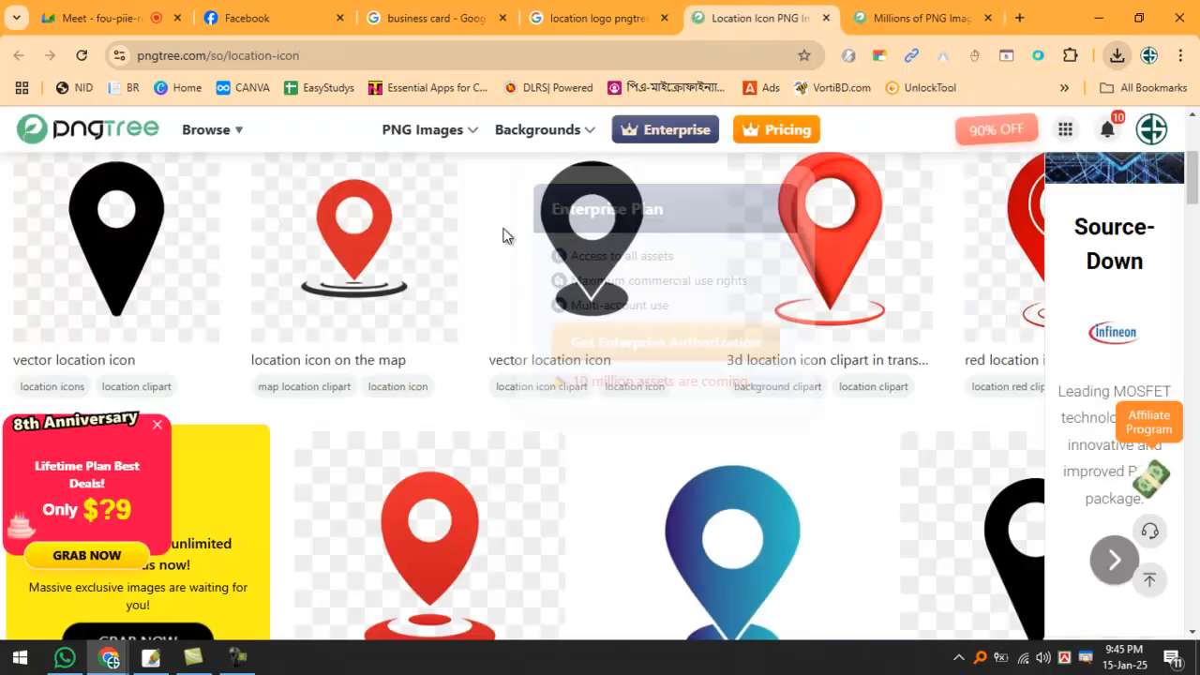
{"action": "left_click_drag", "start_coordinate": [589, 267], "coordinate": [294, 262]}
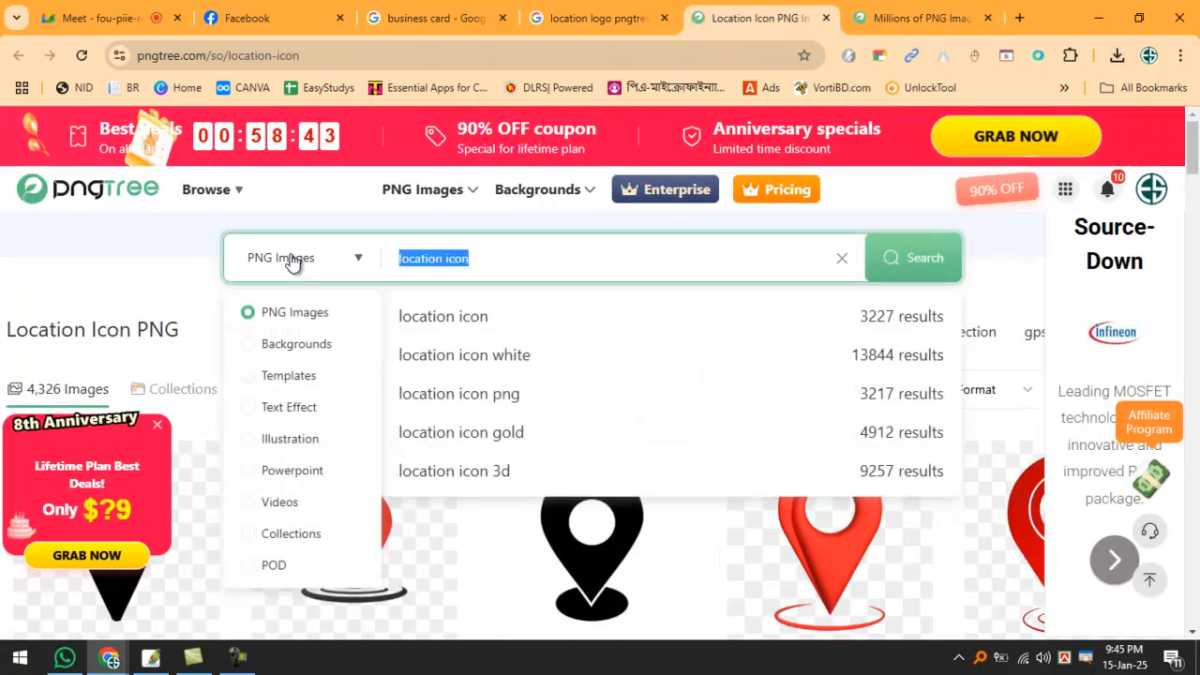
{"action": "type", "text": "call"}
{"action": "key", "text": "Return"}
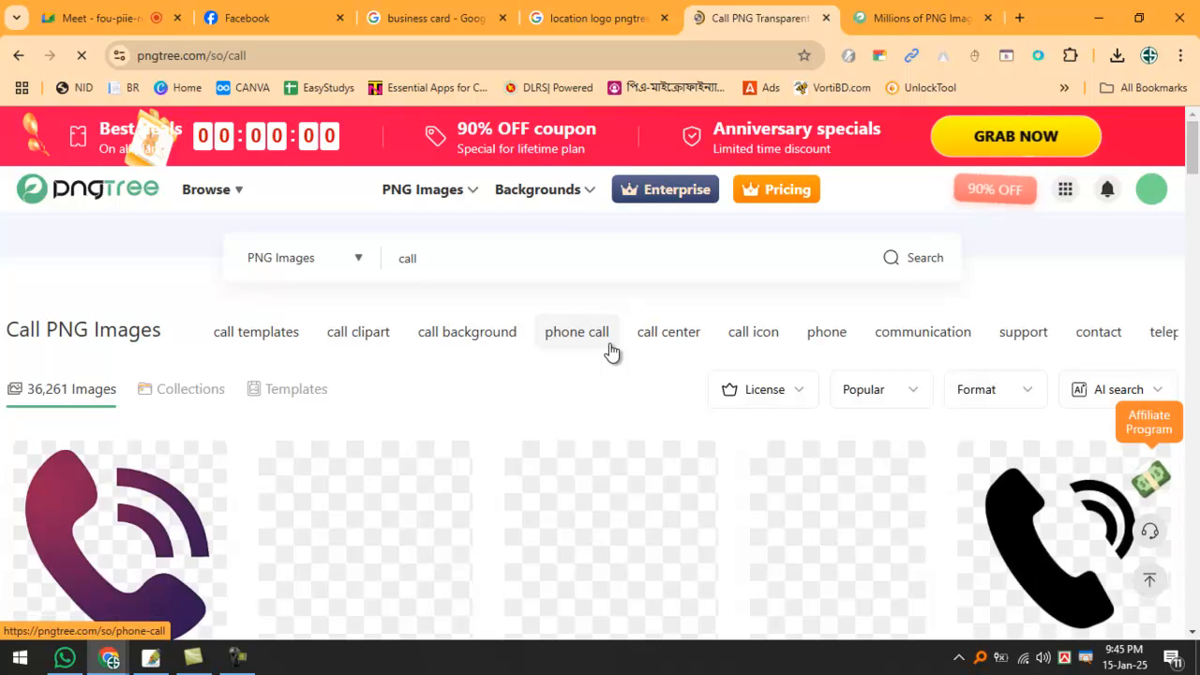
{"action": "scroll", "coordinate": [486, 422], "scroll_direction": "down", "scroll_amount": 2}
{"action": "scroll", "coordinate": [749, 485], "scroll_direction": "down", "scroll_amount": 1}
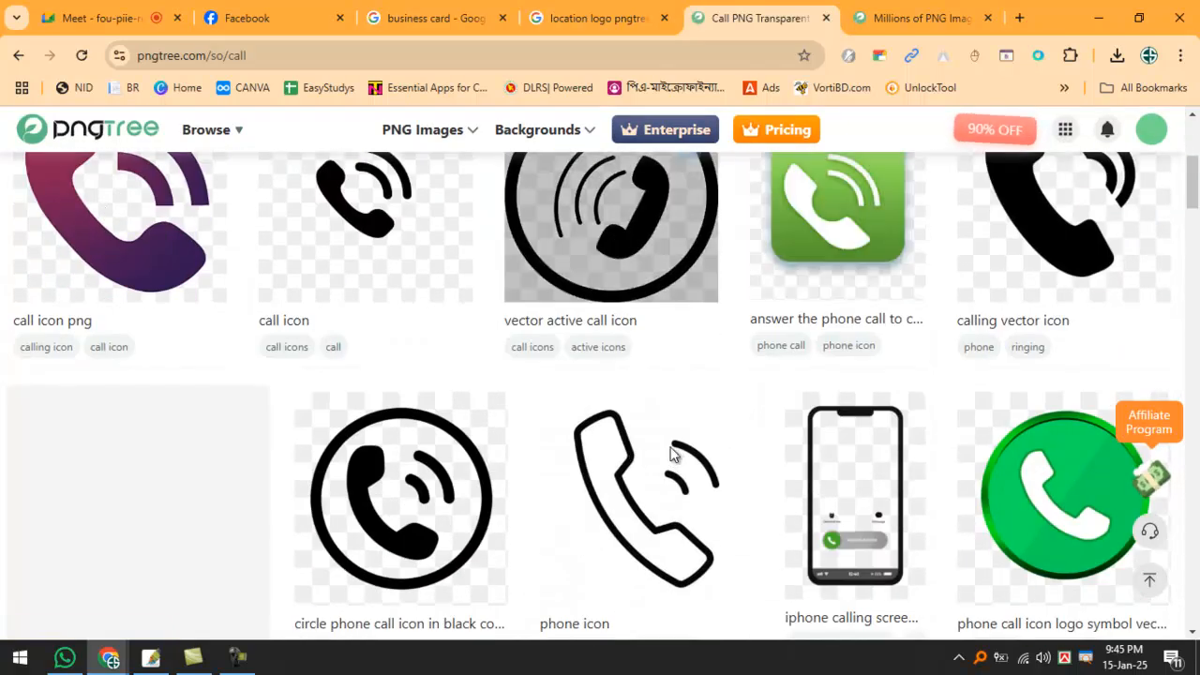
{"action": "scroll", "coordinate": [828, 471], "scroll_direction": "down", "scroll_amount": 1}
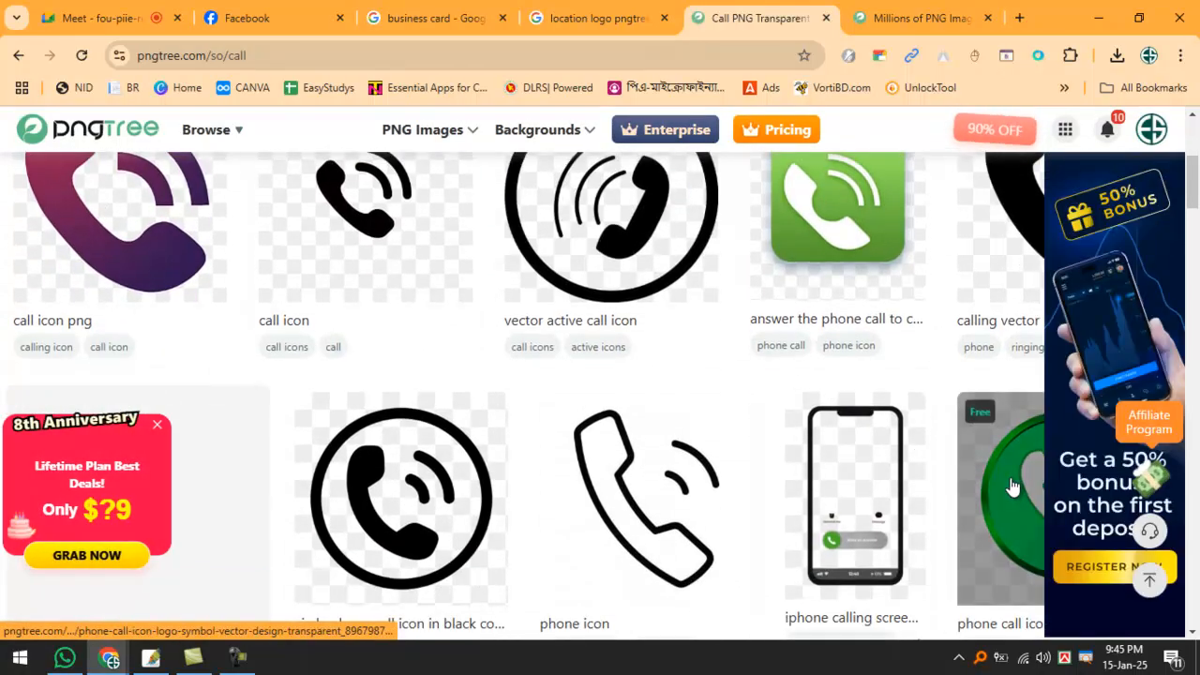
{"action": "left_click", "coordinate": [1012, 486]}
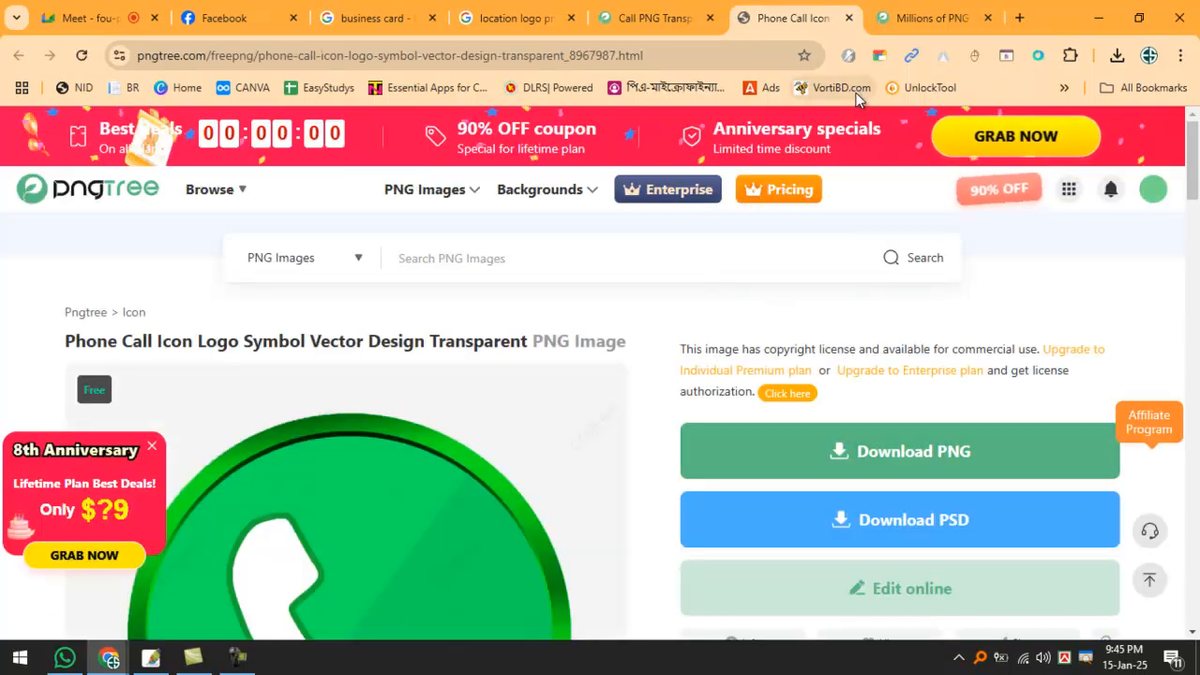
{"action": "scroll", "coordinate": [831, 188], "scroll_direction": "down", "scroll_amount": 2}
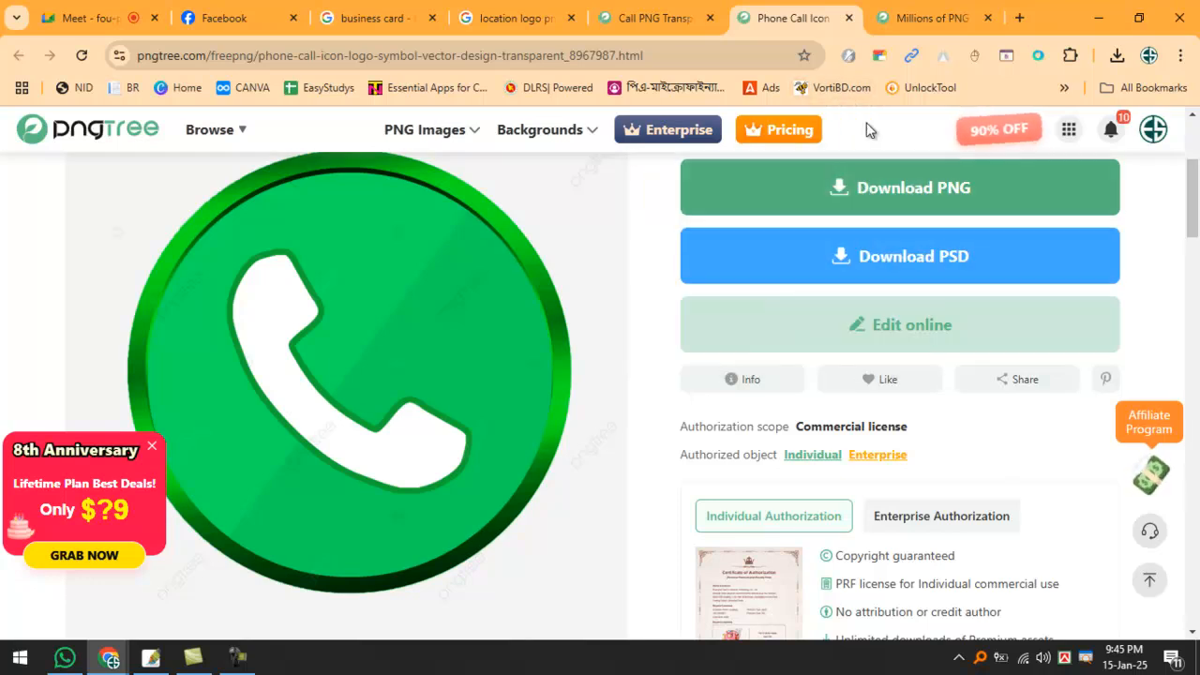
Close the three Pngtree tabs and return to Photoshop.
{"action": "left_click", "coordinate": [710, 18]}
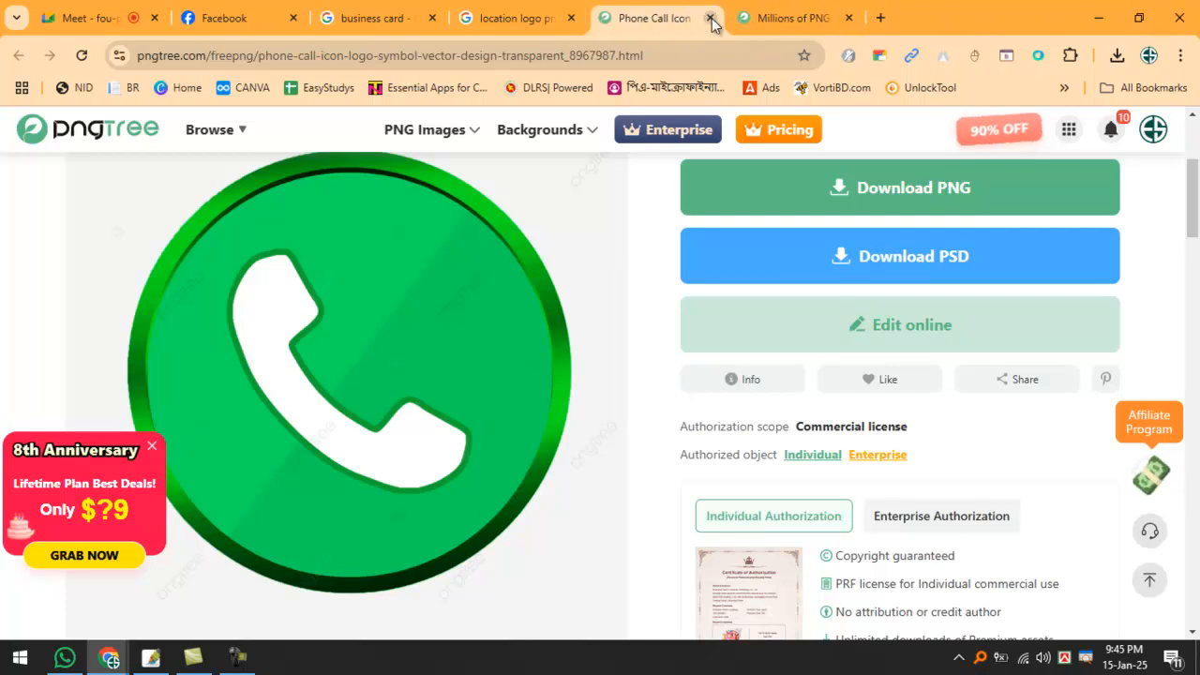
{"action": "left_click", "coordinate": [709, 18]}
{"action": "left_click", "coordinate": [709, 17]}
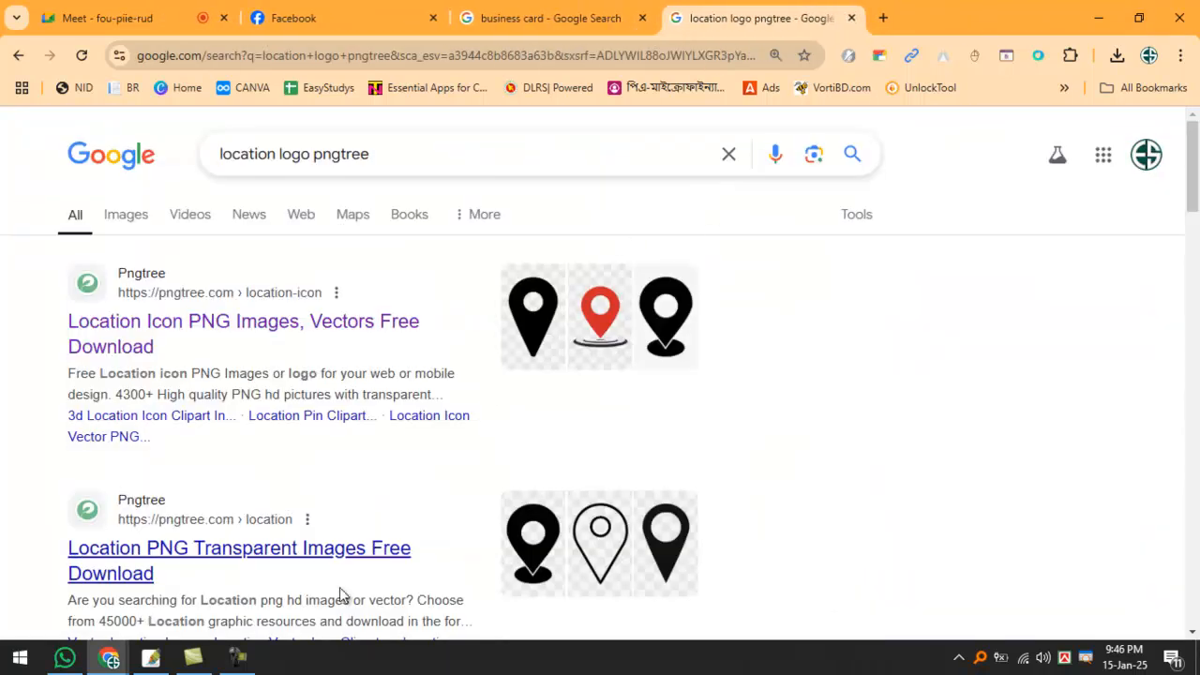
{"action": "left_click", "coordinate": [149, 657]}
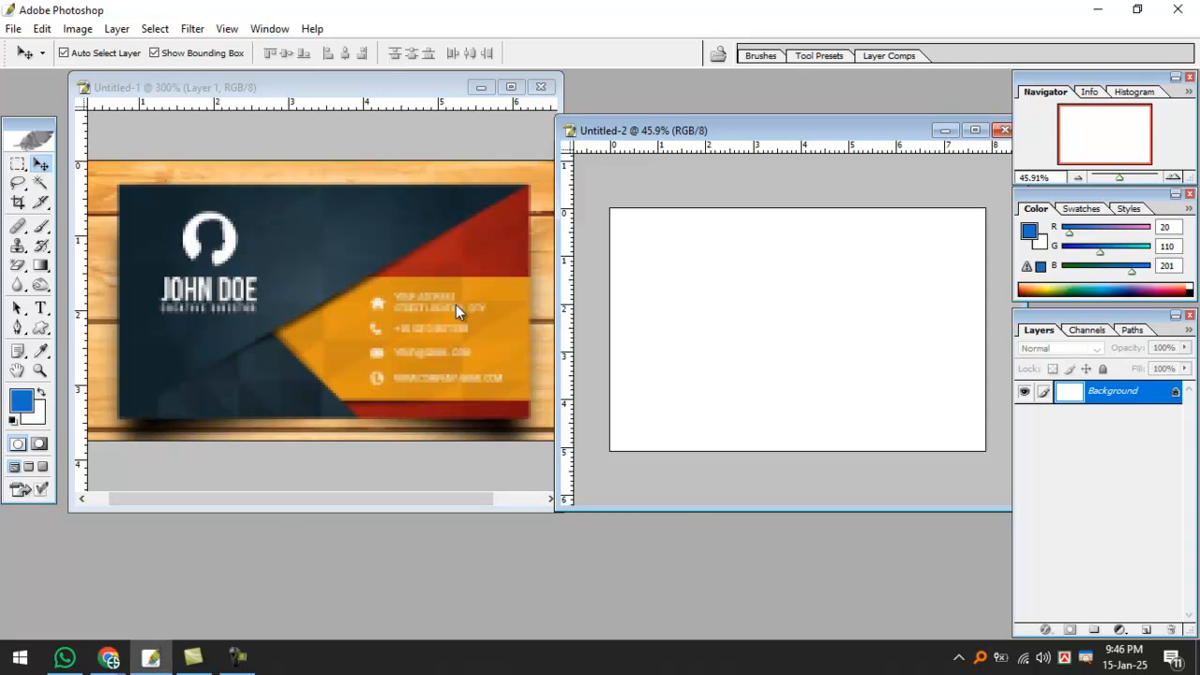
Draw a Pen path from the card's lower-left to top-right corner around the upper-left half, and load it as a selection.
{"action": "scroll", "coordinate": [674, 337], "scroll_direction": "down", "scroll_amount": 2}
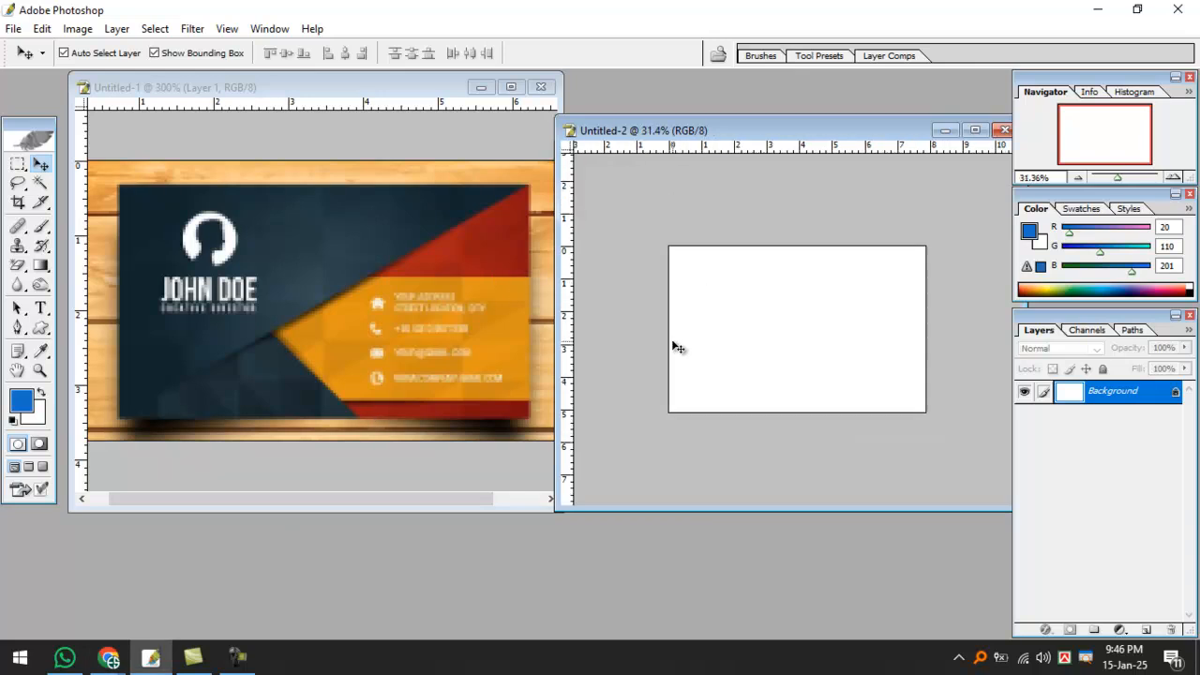
{"action": "scroll", "coordinate": [656, 356], "scroll_direction": "up", "scroll_amount": 2}
{"action": "scroll", "coordinate": [638, 366], "scroll_direction": "down", "scroll_amount": 1}
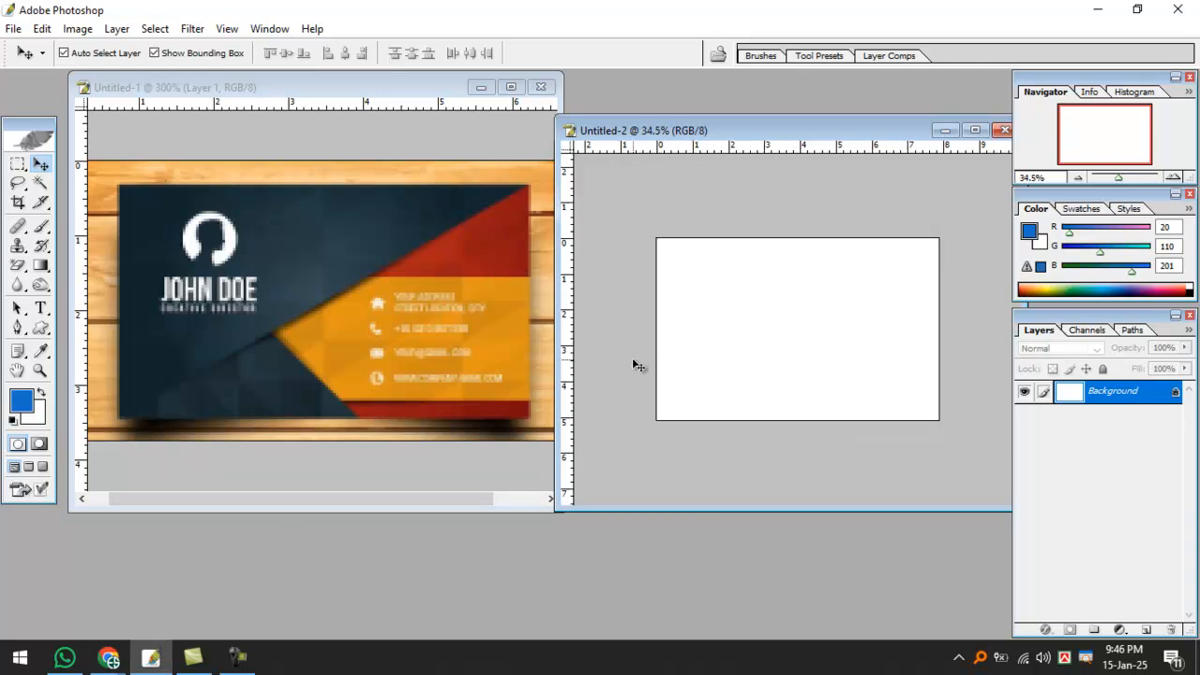
{"action": "key", "text": "p"}
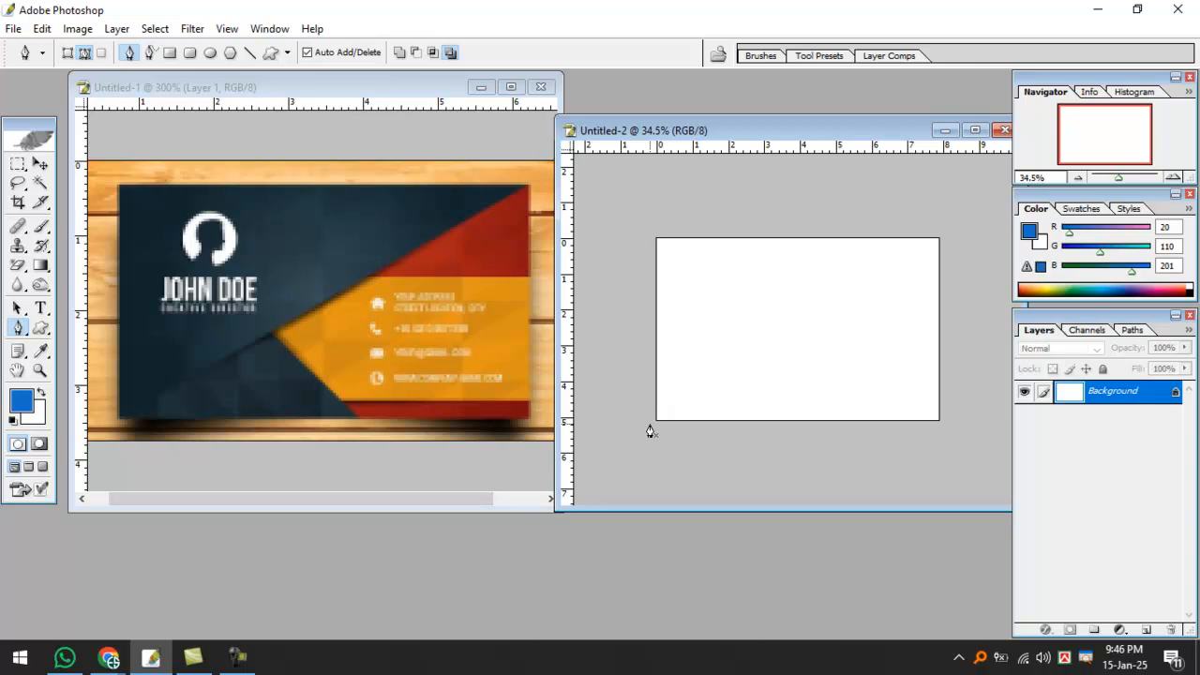
{"action": "left_click", "coordinate": [649, 423]}
{"action": "left_click", "coordinate": [962, 223]}
{"action": "left_click", "coordinate": [760, 184]}
{"action": "left_click", "coordinate": [597, 192]}
{"action": "left_click", "coordinate": [598, 376]}
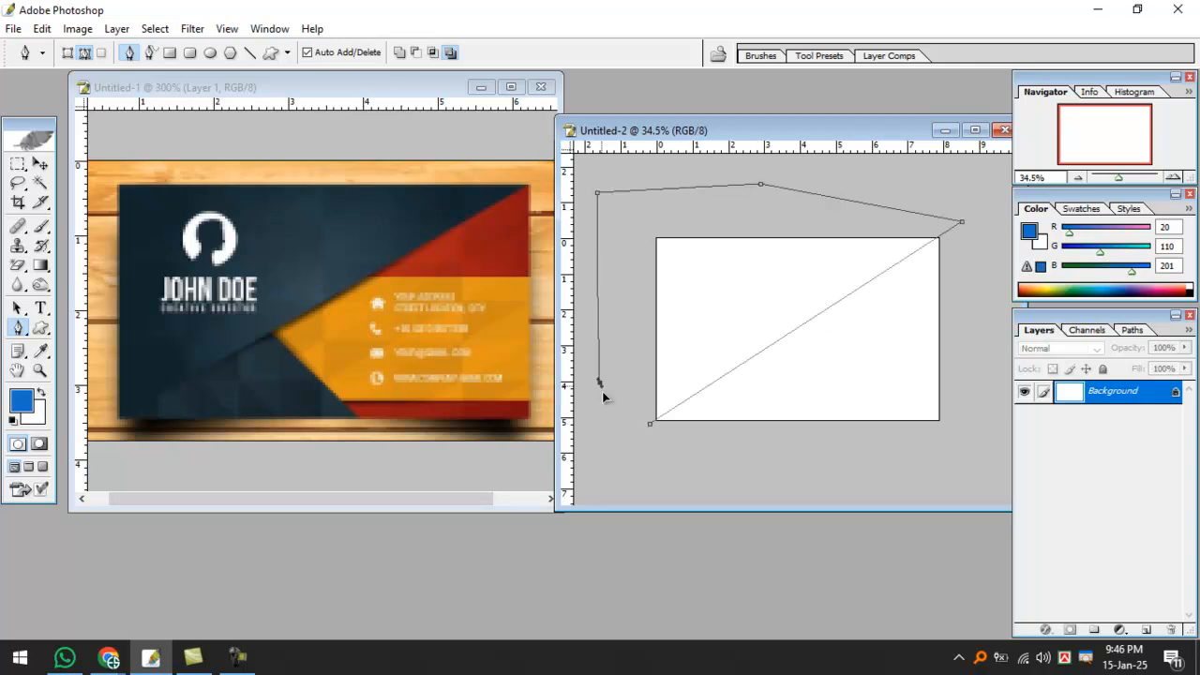
{"action": "key", "text": "ctrl+Return"}
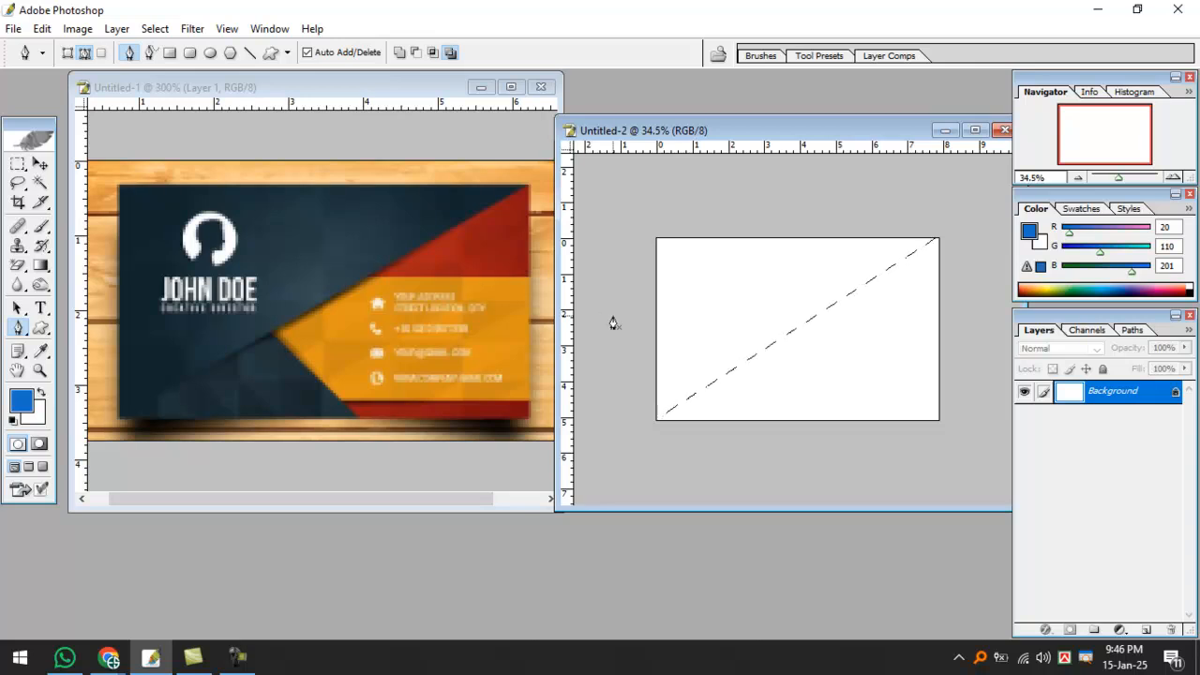
{"action": "key", "text": "b"}
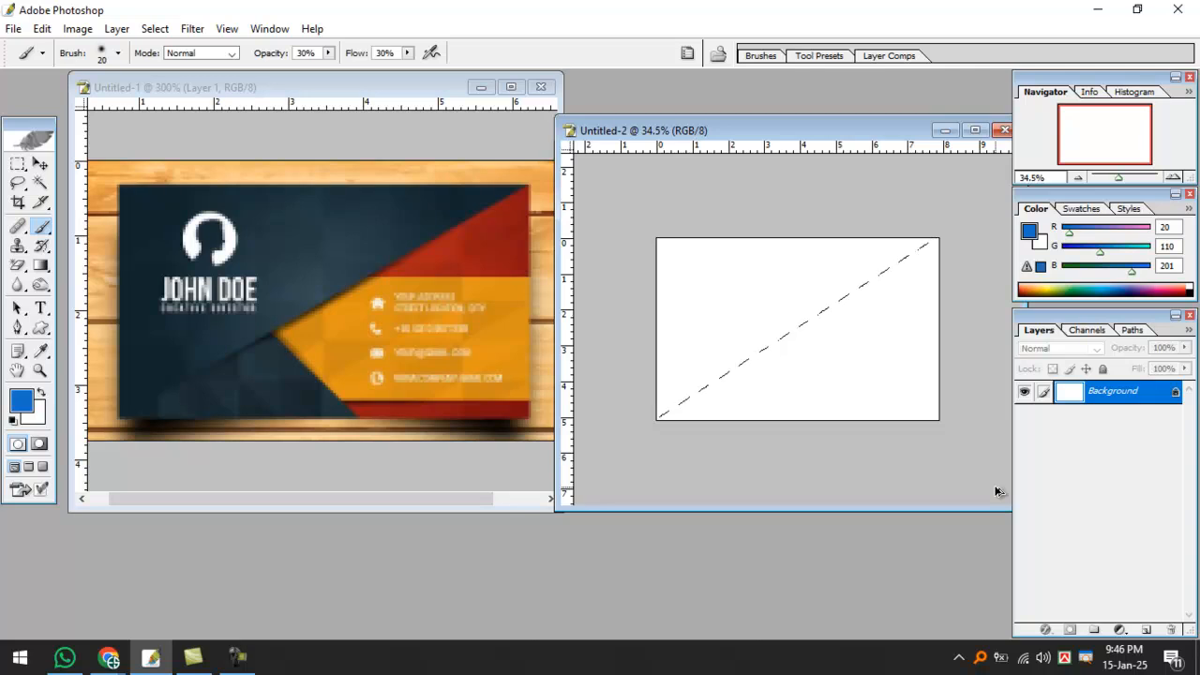
On a new layer, fill the triangle selection with dark navy sampled from the reference card.
{"action": "key", "text": "ctrl+shift+alt+n"}
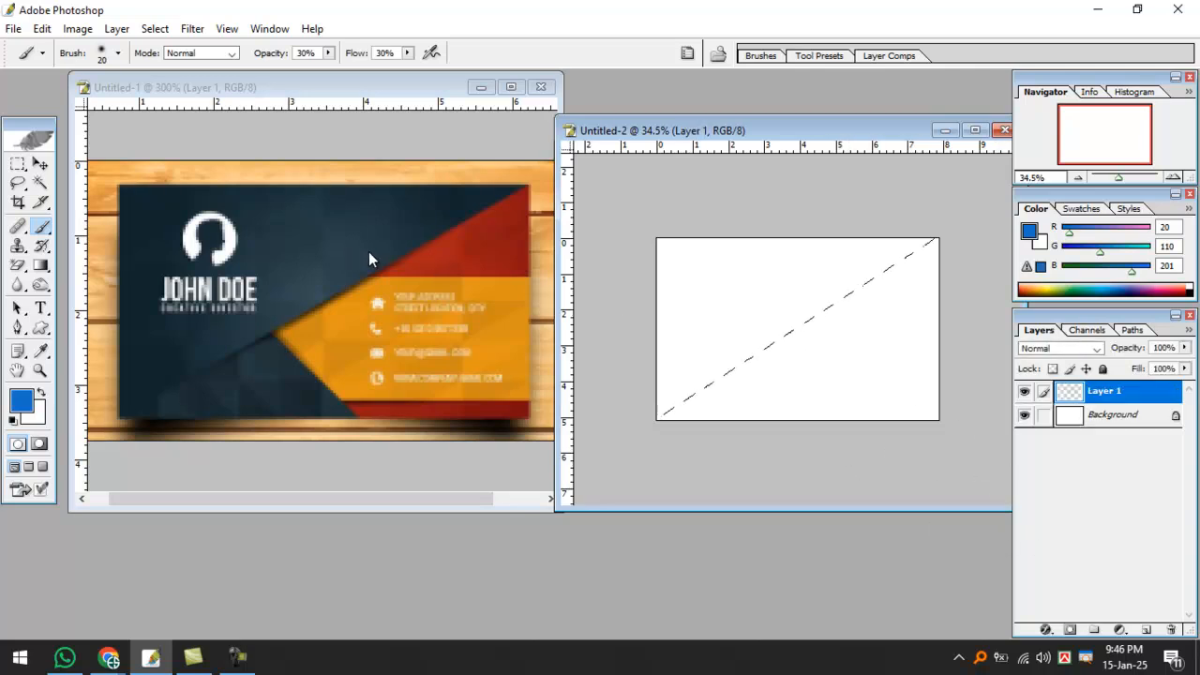
{"action": "mouse_move", "coordinate": [480, 206]}
{"action": "left_mouse_down"}
{"action": "mouse_move", "coordinate": [134, 407]}
{"action": "mouse_move", "coordinate": [120, 190]}
{"action": "mouse_move", "coordinate": [417, 169]}
{"action": "mouse_move", "coordinate": [523, 181]}
{"action": "mouse_move", "coordinate": [484, 198]}
{"action": "left_mouse_up"}
{"action": "left_click_drag", "start_coordinate": [313, 209], "coordinate": [445, 167]}
{"action": "left_click_drag", "start_coordinate": [255, 204], "coordinate": [397, 190]}
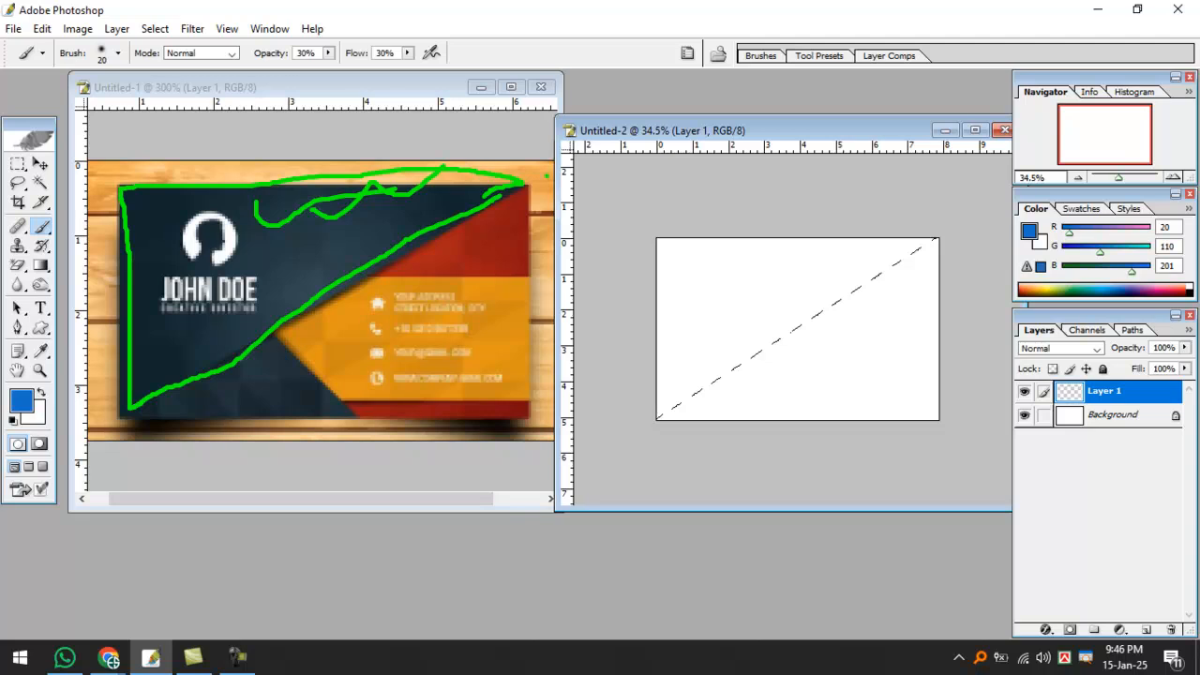
{"action": "key", "text": "Escape"}
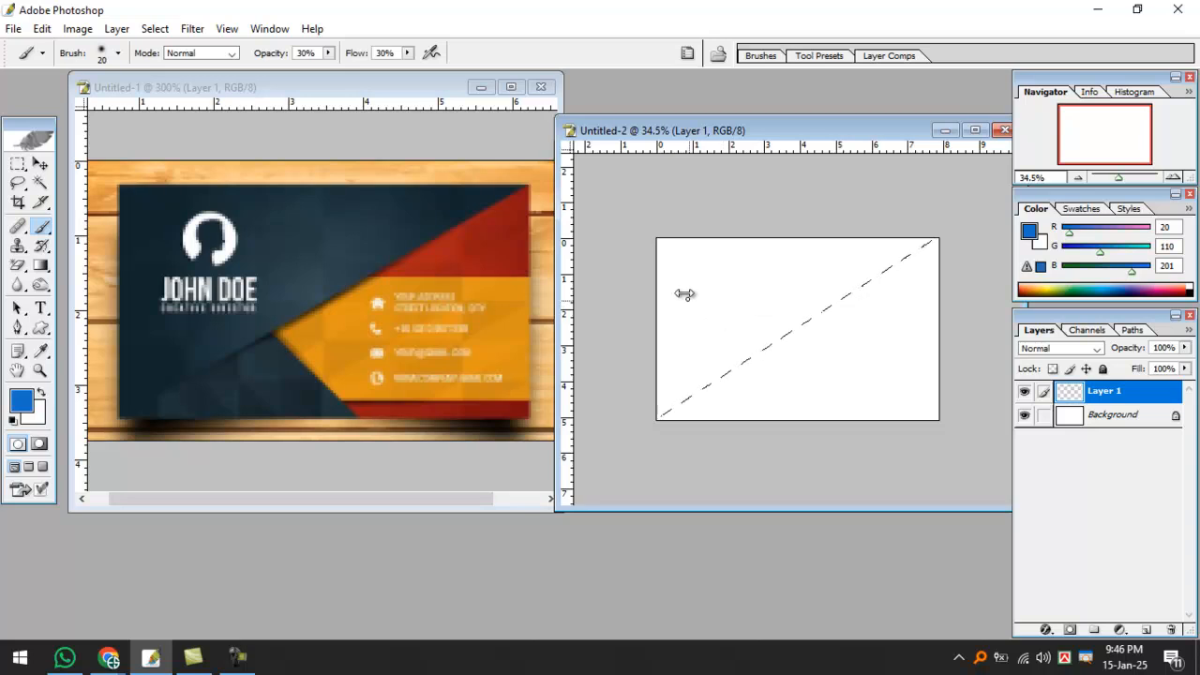
{"action": "left_click", "coordinate": [449, 192], "text": "alt"}
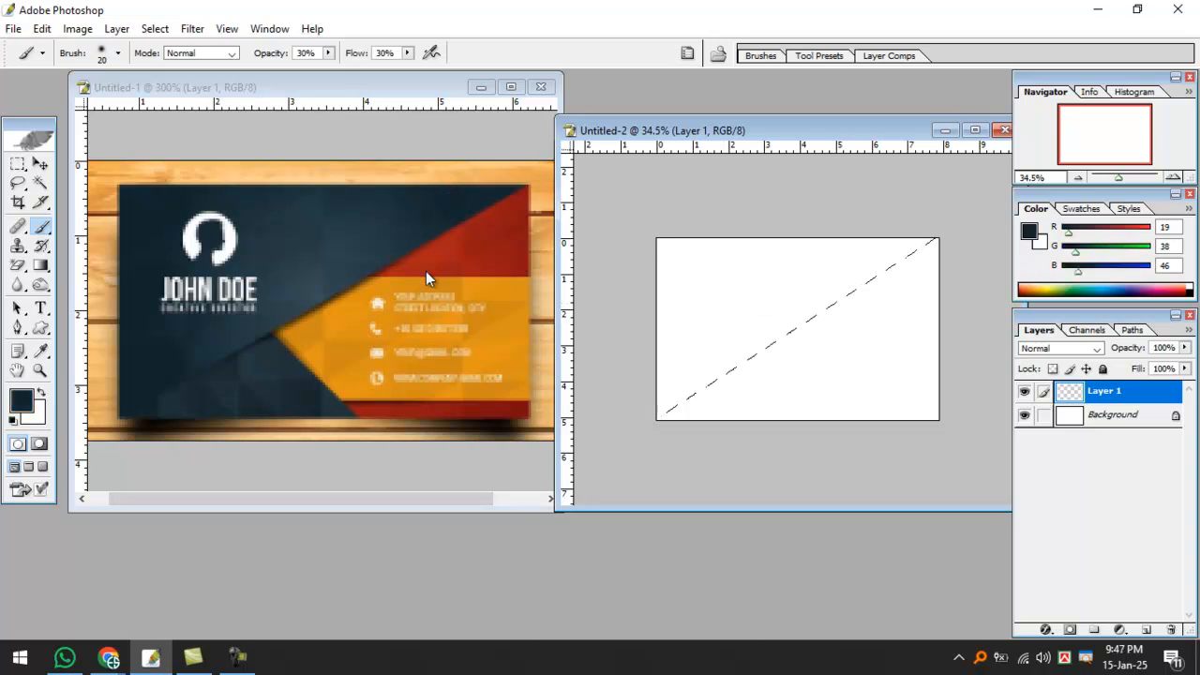
{"action": "key", "text": "alt+BackSpace"}
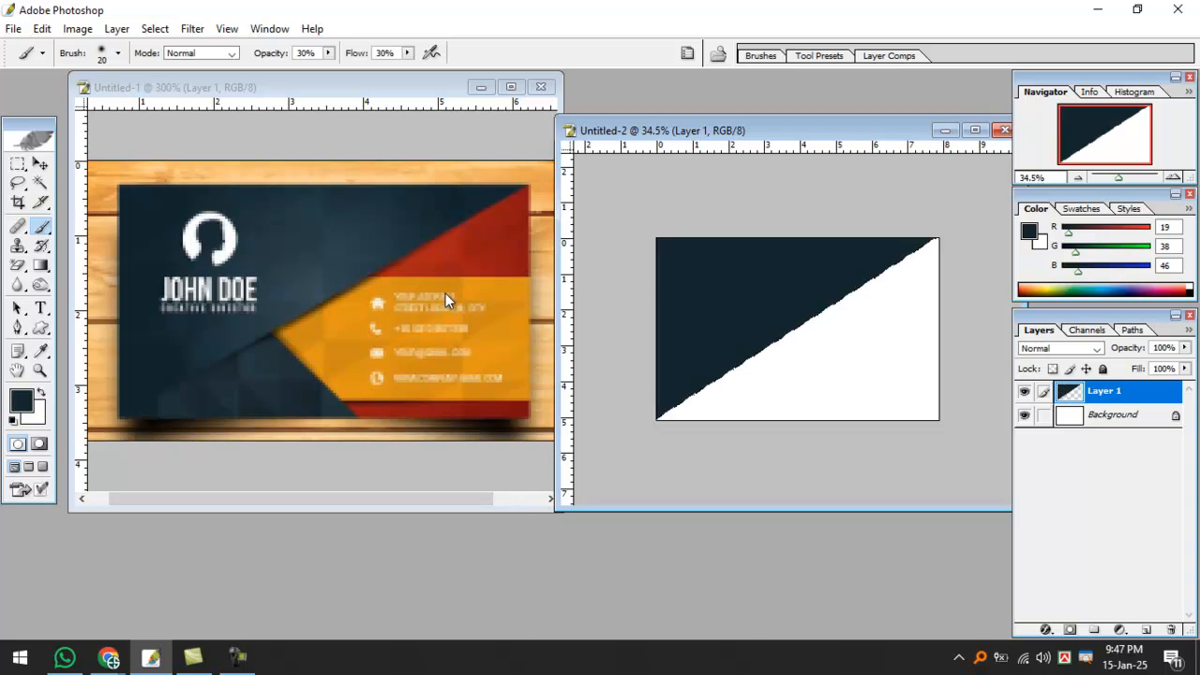
Deselect the navy triangle and discard a stray two-point Pen path.
{"action": "key", "text": "ctrl+d"}
{"action": "key", "text": "p"}
{"action": "left_click_drag", "start_coordinate": [625, 387], "coordinate": [636, 383]}
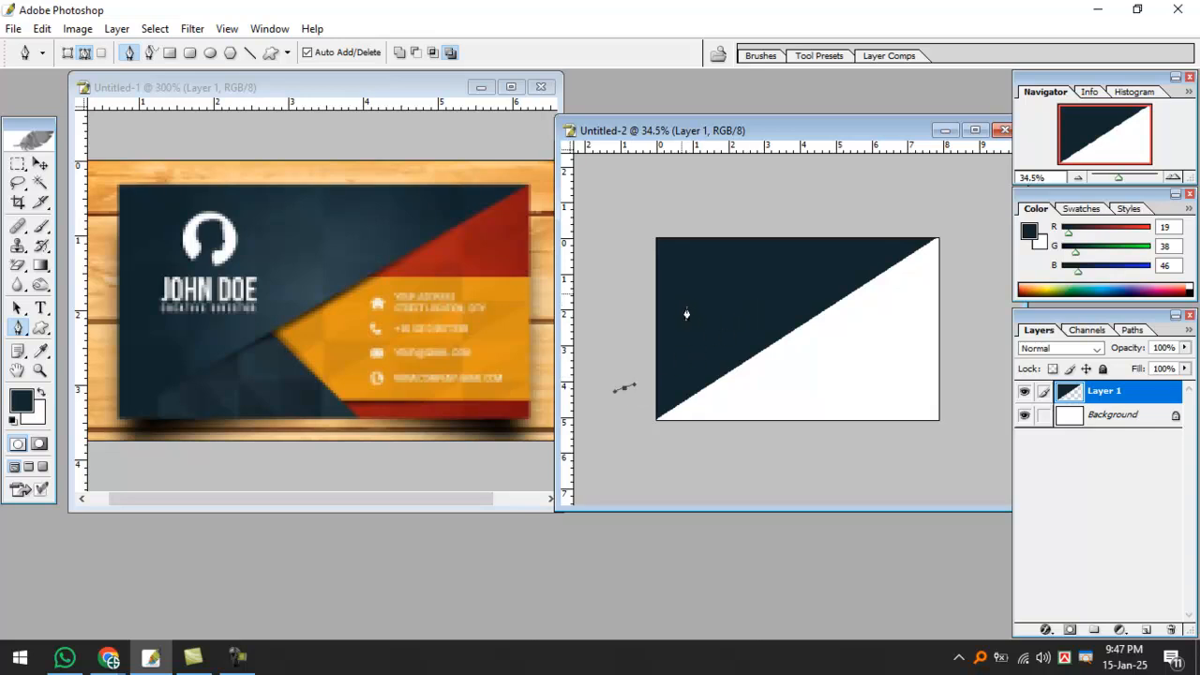
{"action": "left_click", "coordinate": [625, 441]}
{"action": "mouse_move", "coordinate": [626, 440]}
{"action": "left_mouse_down"}
{"action": "mouse_move", "coordinate": [840, 311]}
{"action": "mouse_move", "coordinate": [948, 227]}
{"action": "mouse_move", "coordinate": [622, 230]}
{"action": "mouse_move", "coordinate": [592, 409]}
{"action": "left_mouse_up"}
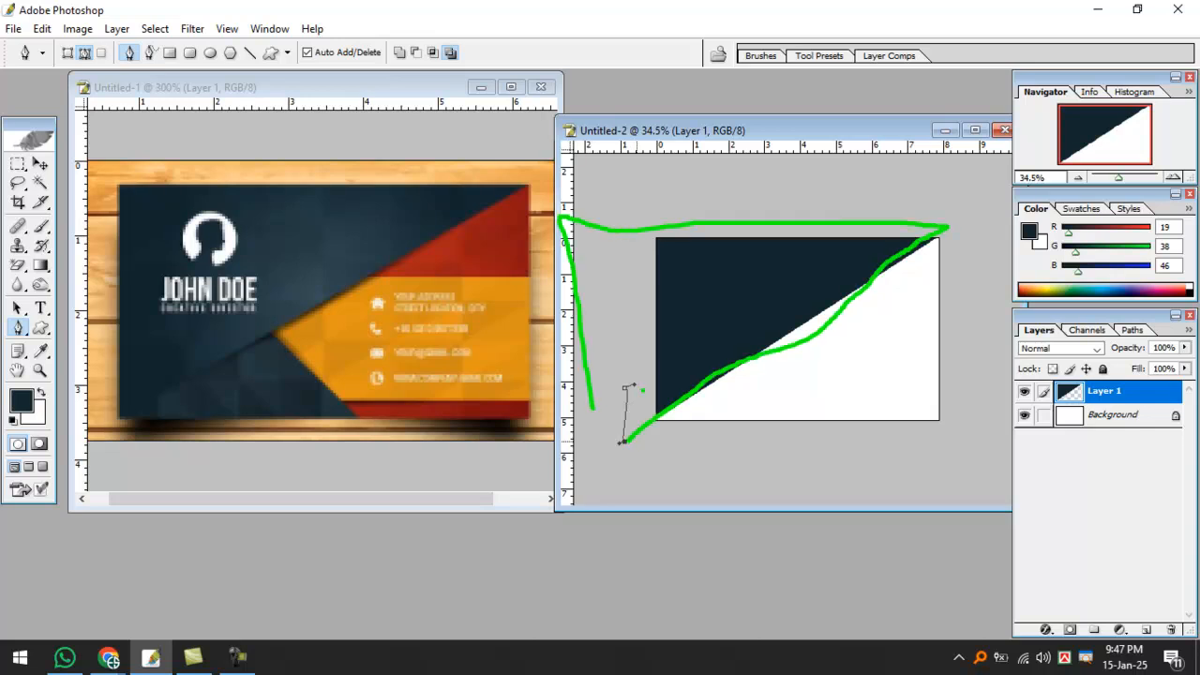
{"action": "key", "text": "Escape"}
{"action": "key", "text": "ctrl+Return"}
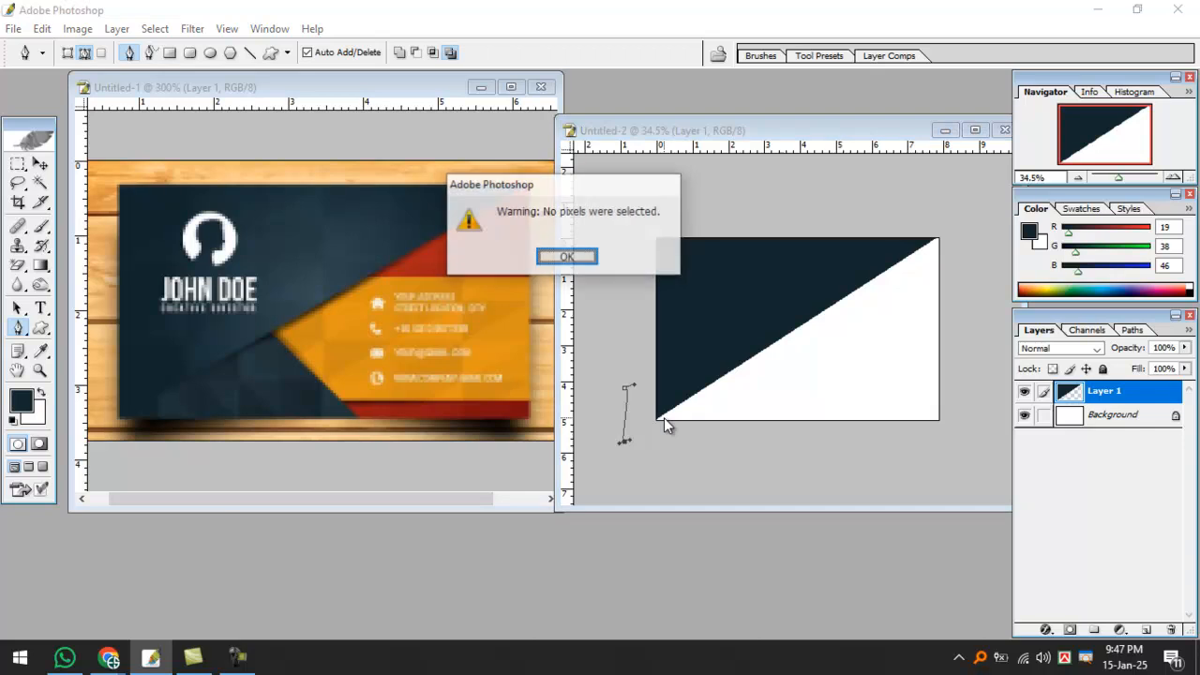
{"action": "key", "text": "Return"}
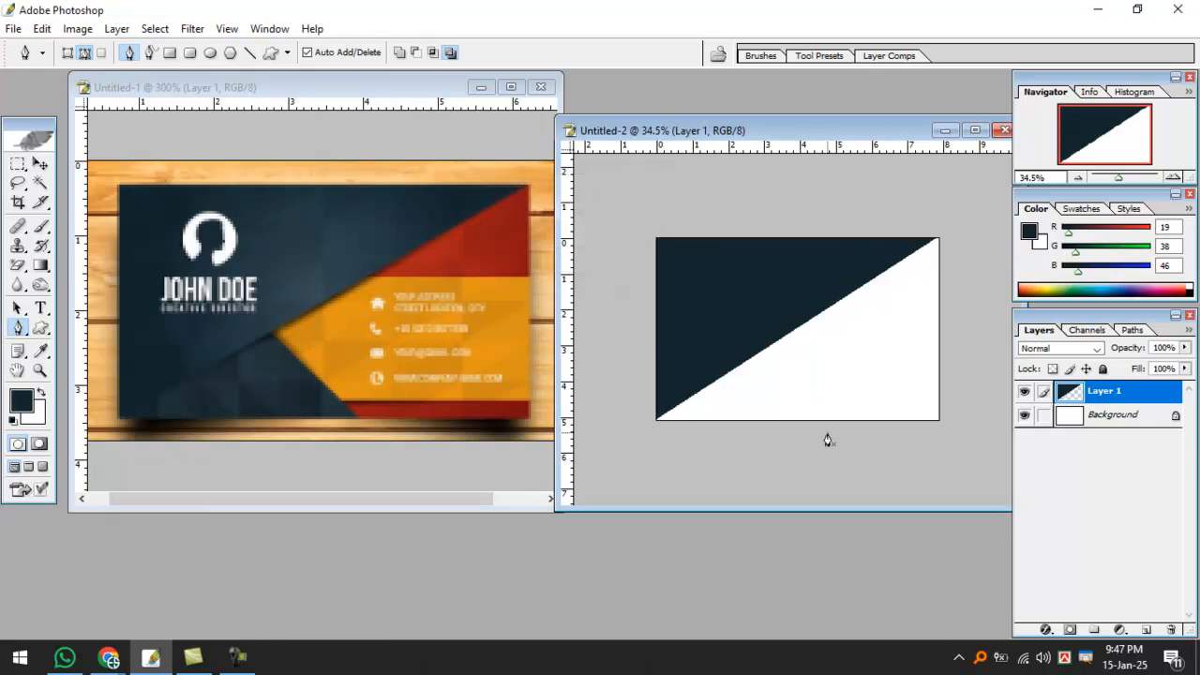
Draw a peaked path rising from the card's bottom-left and load it as a selection.
{"action": "left_click", "coordinate": [830, 430]}
{"action": "left_click", "coordinate": [724, 315]}
{"action": "left_click", "coordinate": [618, 404]}
{"action": "left_click", "coordinate": [676, 463]}
{"action": "left_click", "coordinate": [844, 469]}
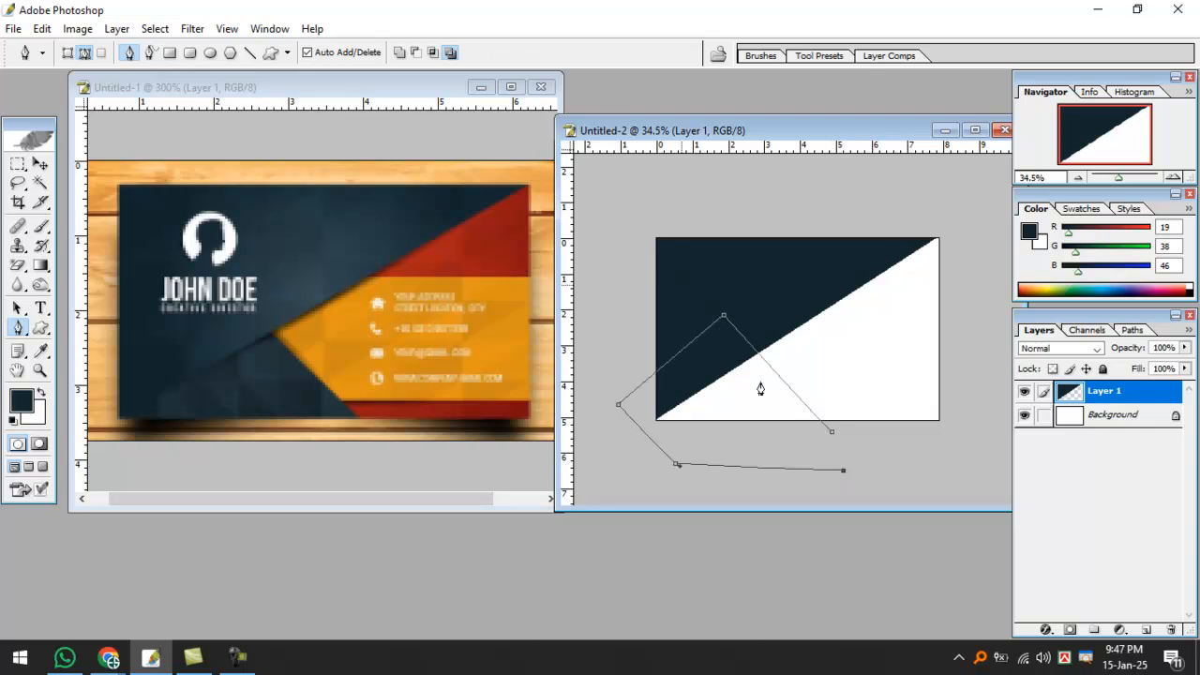
{"action": "key", "text": "ctrl+Return"}
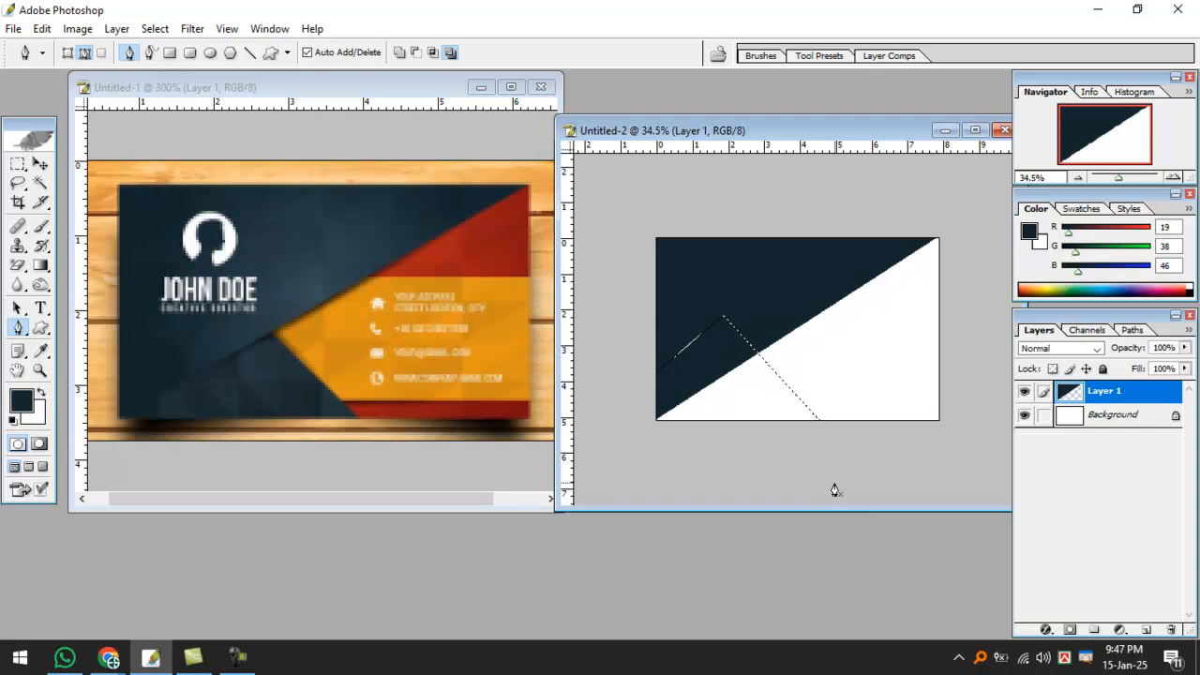
Sample a lighter navy from the reference and fill the selection on new Layer 2.
{"action": "key", "text": "v"}
{"action": "key", "text": "b"}
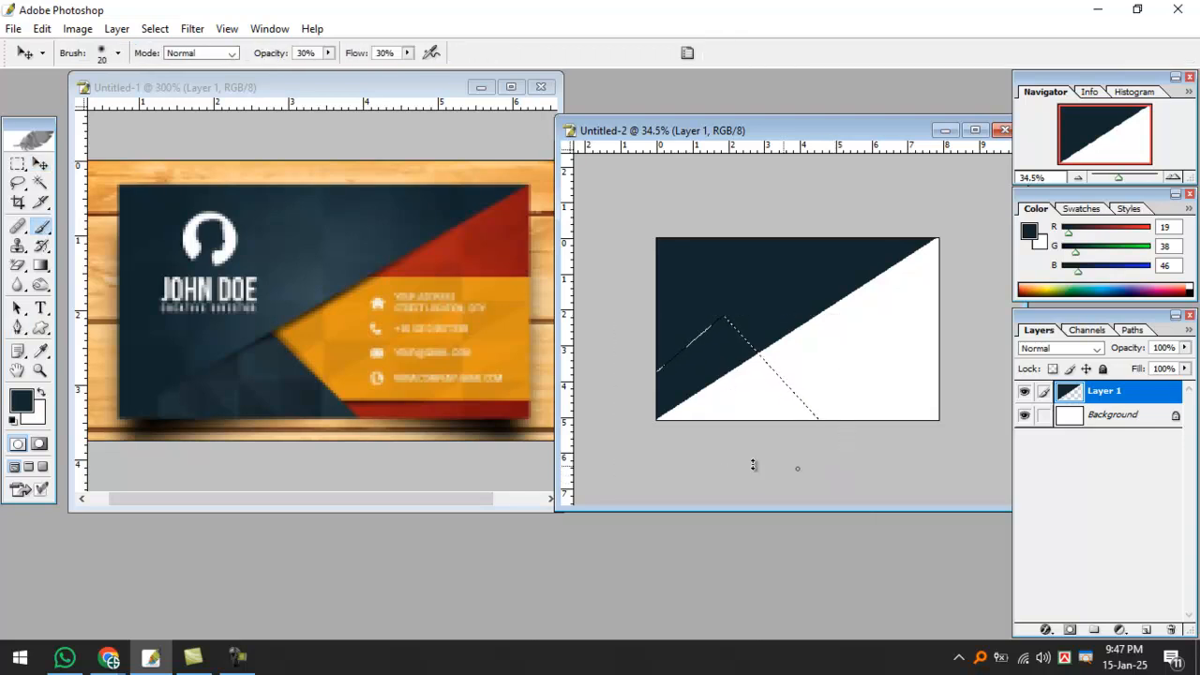
{"action": "left_click", "coordinate": [260, 363], "text": "alt"}
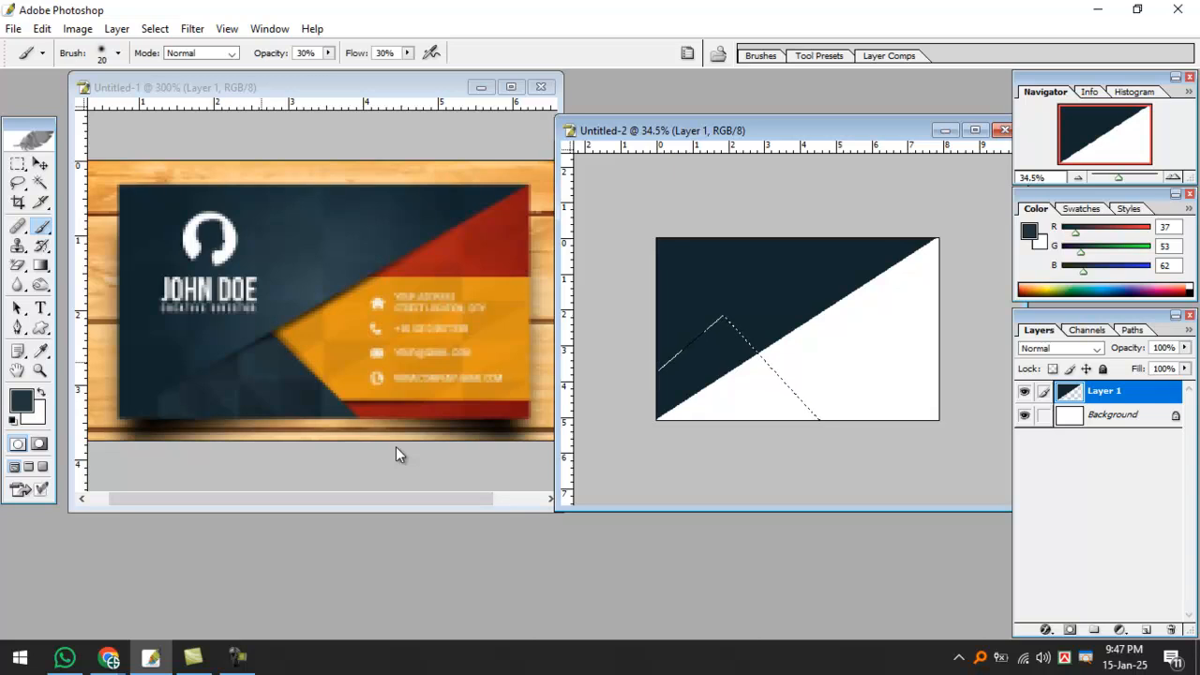
{"action": "key", "text": "ctrl+shift+alt+n"}
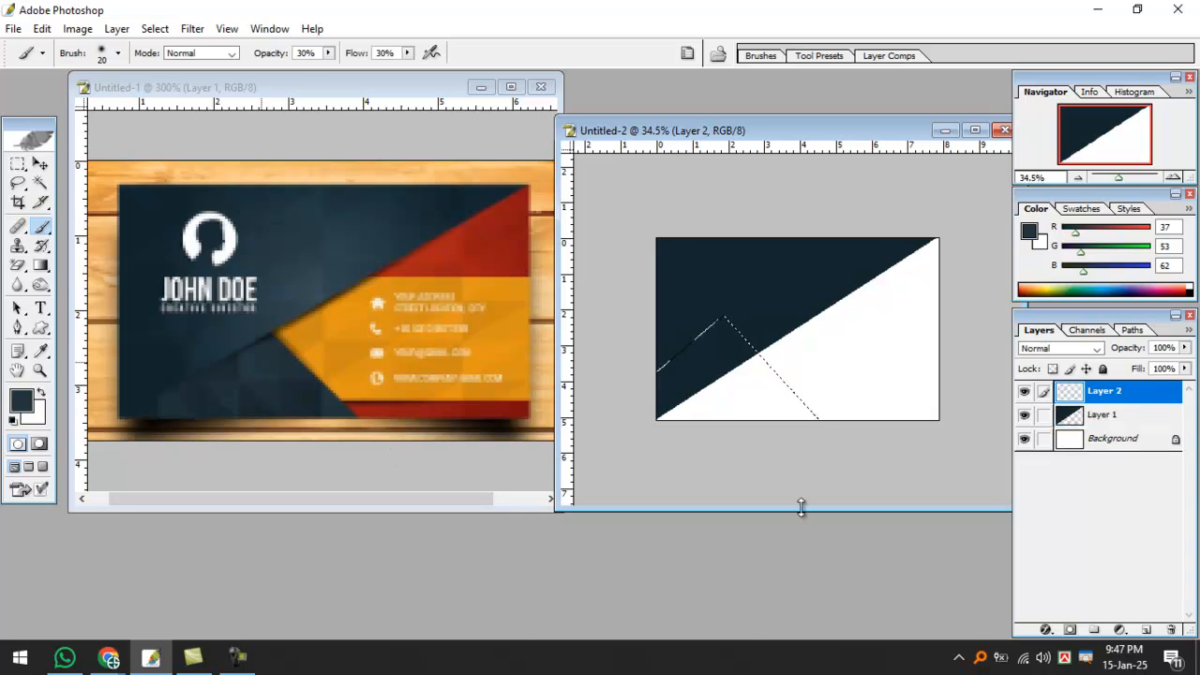
{"action": "key", "text": "alt+BackSpace"}
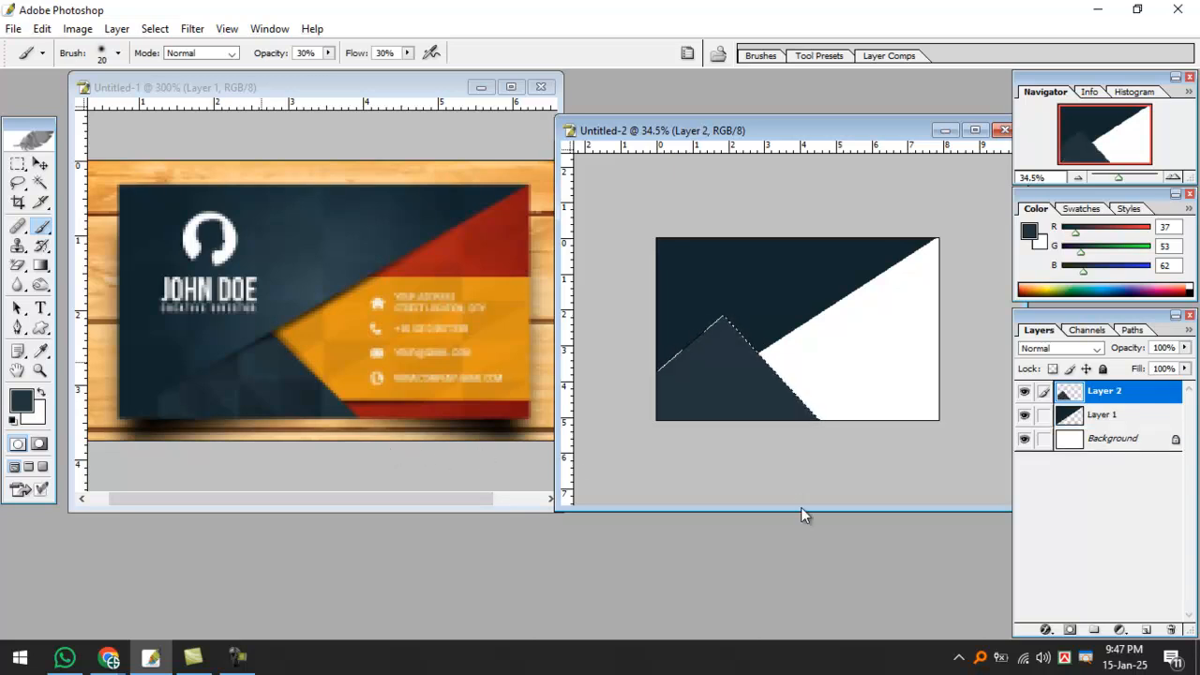
{"action": "key", "text": "ctrl+d"}
Fill the Background layer with the rust red (R145 G26 B20) sampled from the reference card.
{"action": "left_click", "coordinate": [1126, 440]}
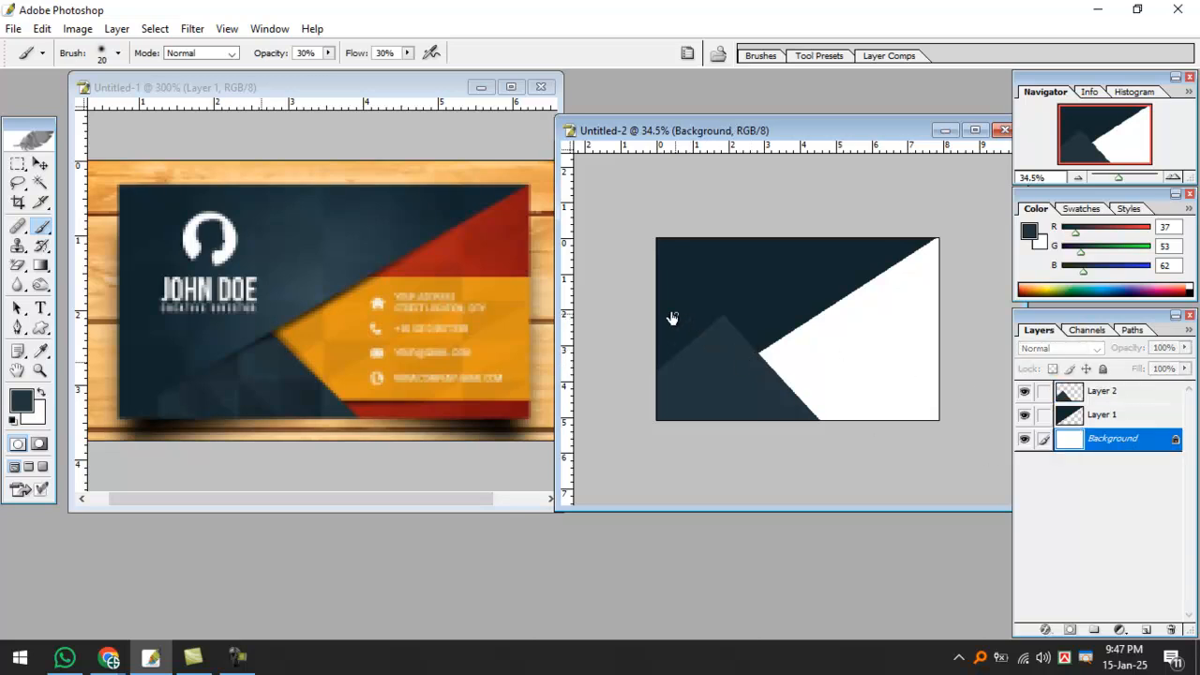
{"action": "key", "text": "m"}
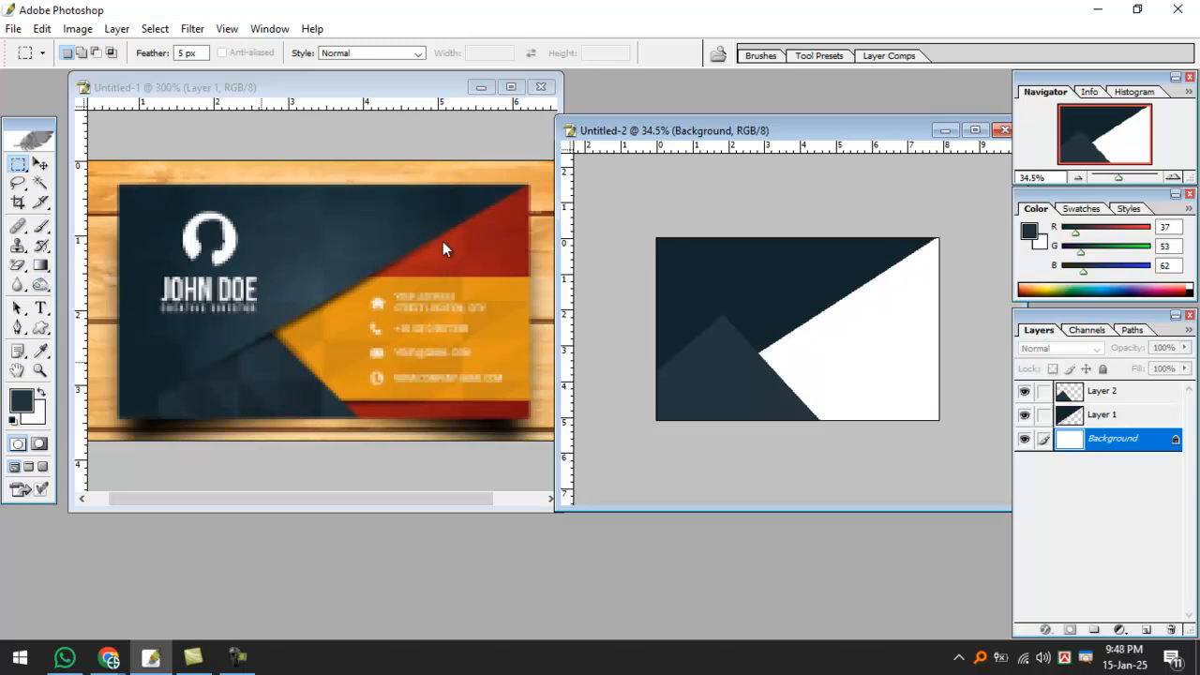
{"action": "left_click", "coordinate": [467, 247]}
{"action": "key", "text": "b"}
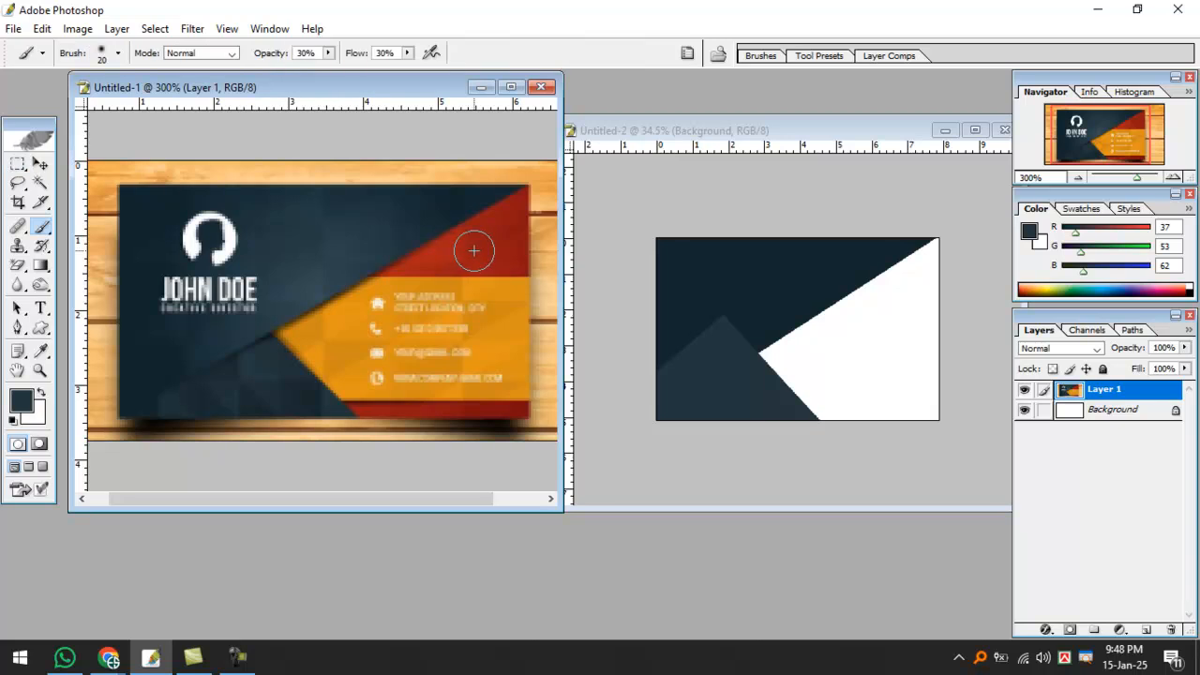
{"action": "left_click", "coordinate": [478, 233], "text": "alt"}
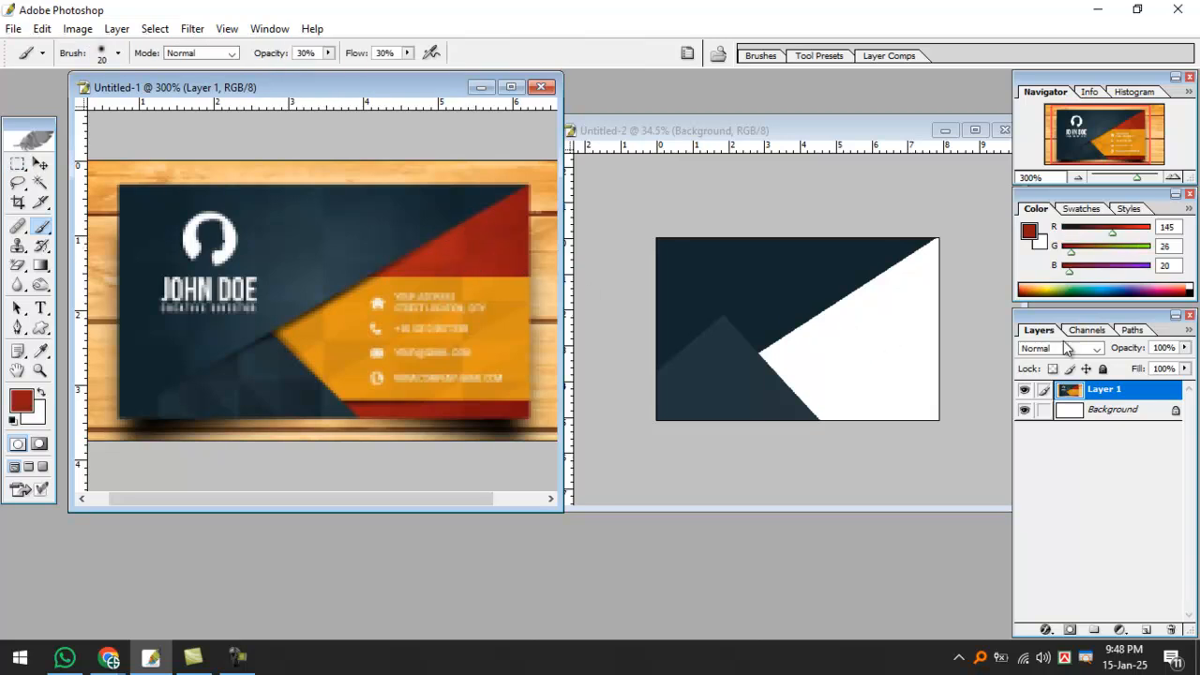
{"action": "left_click", "coordinate": [892, 292]}
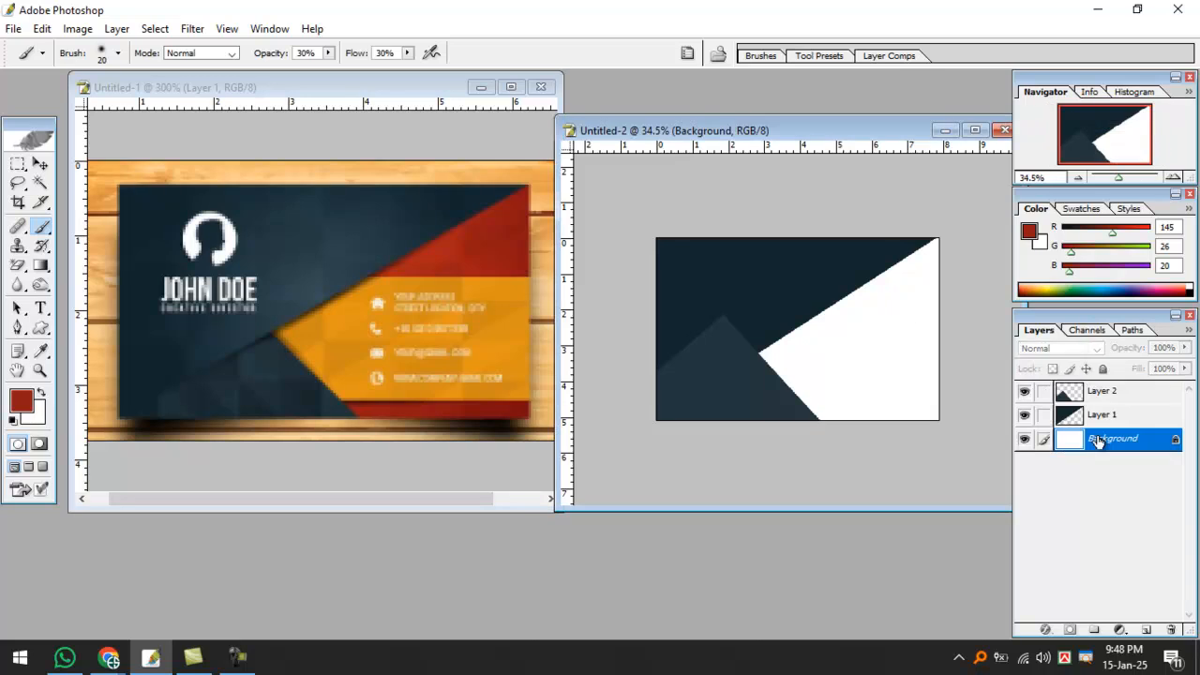
{"action": "key", "text": "alt+BackSpace"}
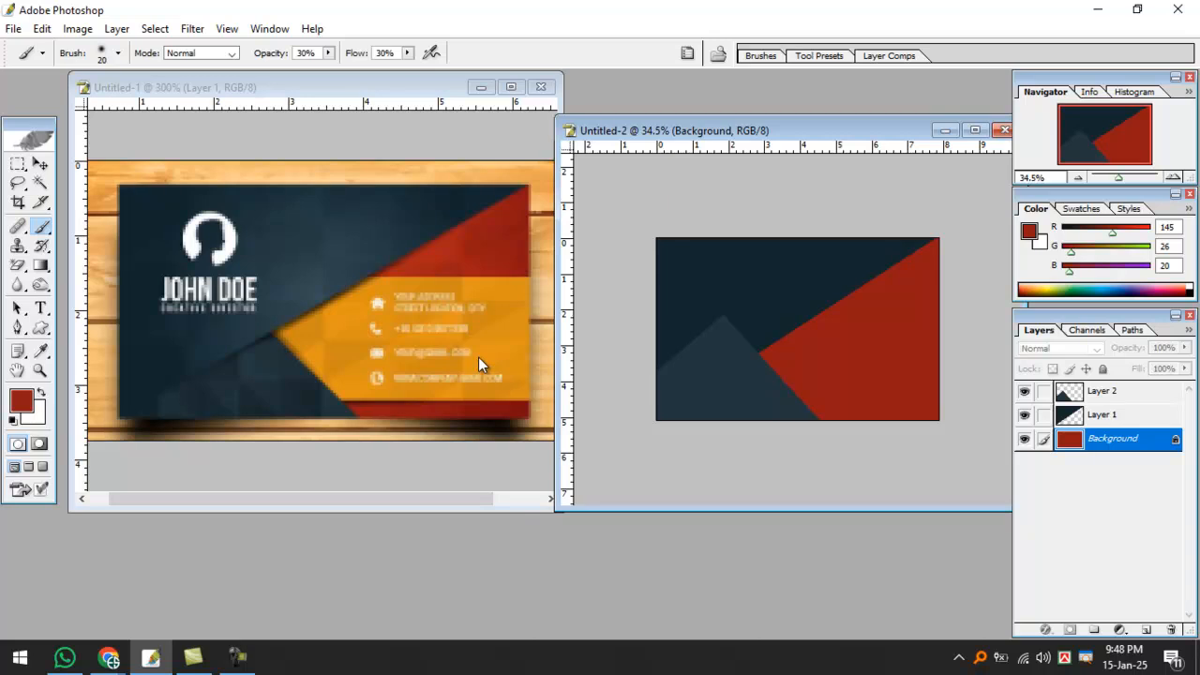
Marquee-select a band across the card's right side.
{"action": "left_click_drag", "start_coordinate": [25, 161], "coordinate": [94, 165]}
{"action": "left_click_drag", "start_coordinate": [726, 313], "coordinate": [737, 329]}
{"action": "left_click_drag", "start_coordinate": [927, 373], "coordinate": [974, 396]}
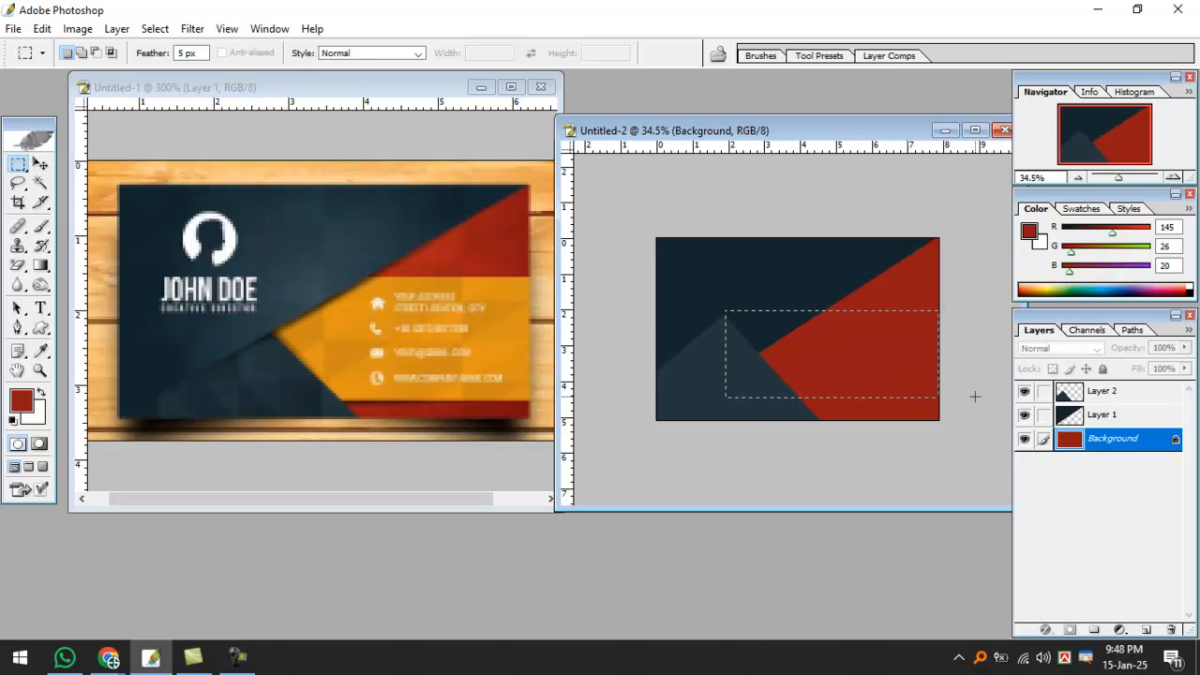
Nudge the selection up and fill it with the reference orange (R220 G146 B23) on new Layer 3.
{"action": "key", "text": "Up"}
{"action": "key", "text": "Up"}
{"action": "key", "text": "Up"}
{"action": "key", "text": "Up"}
{"action": "key", "text": "Up"}
{"action": "key", "text": "Up"}
{"action": "key", "text": "Up"}
{"action": "key", "text": "Up"}
{"action": "key", "text": "Up"}
{"action": "key", "text": "Up"}
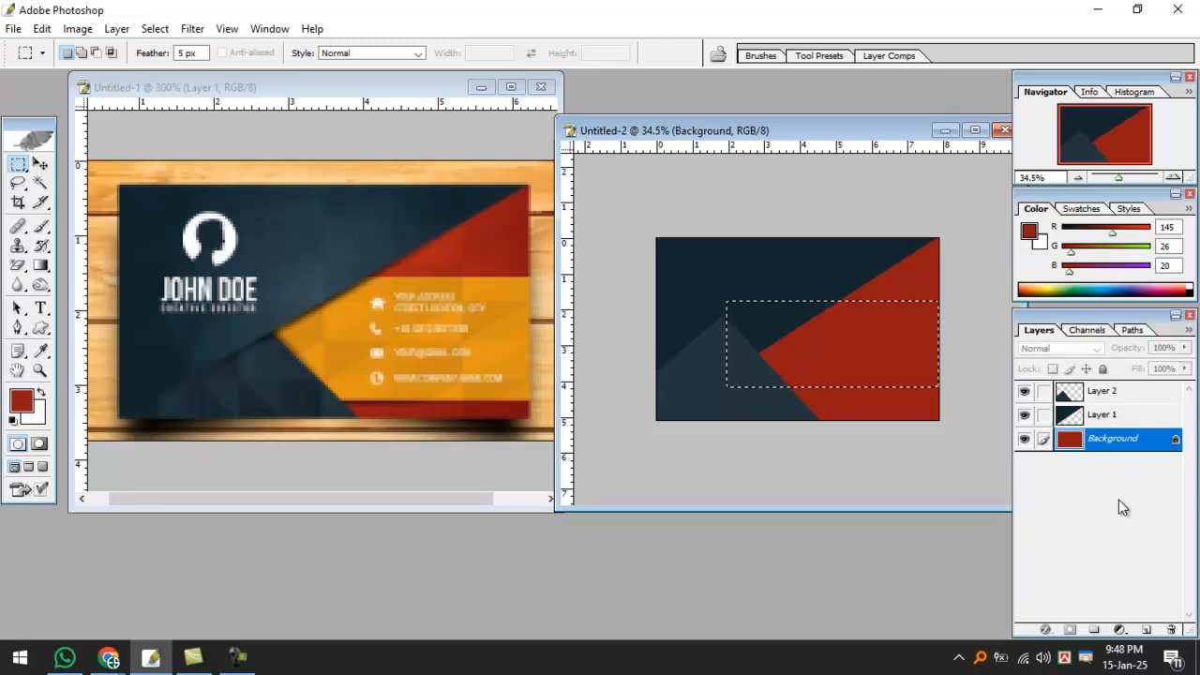
{"action": "key", "text": "ctrl+shift+alt+n"}
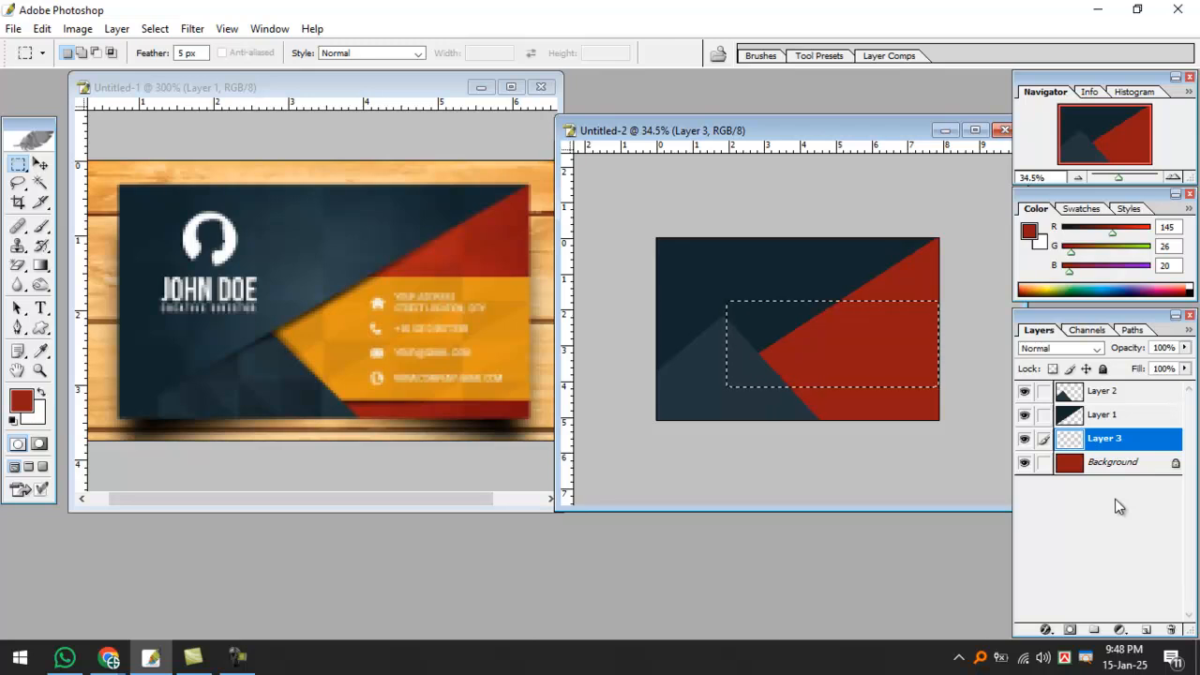
{"action": "key", "text": "n"}
{"action": "left_click", "coordinate": [499, 334]}
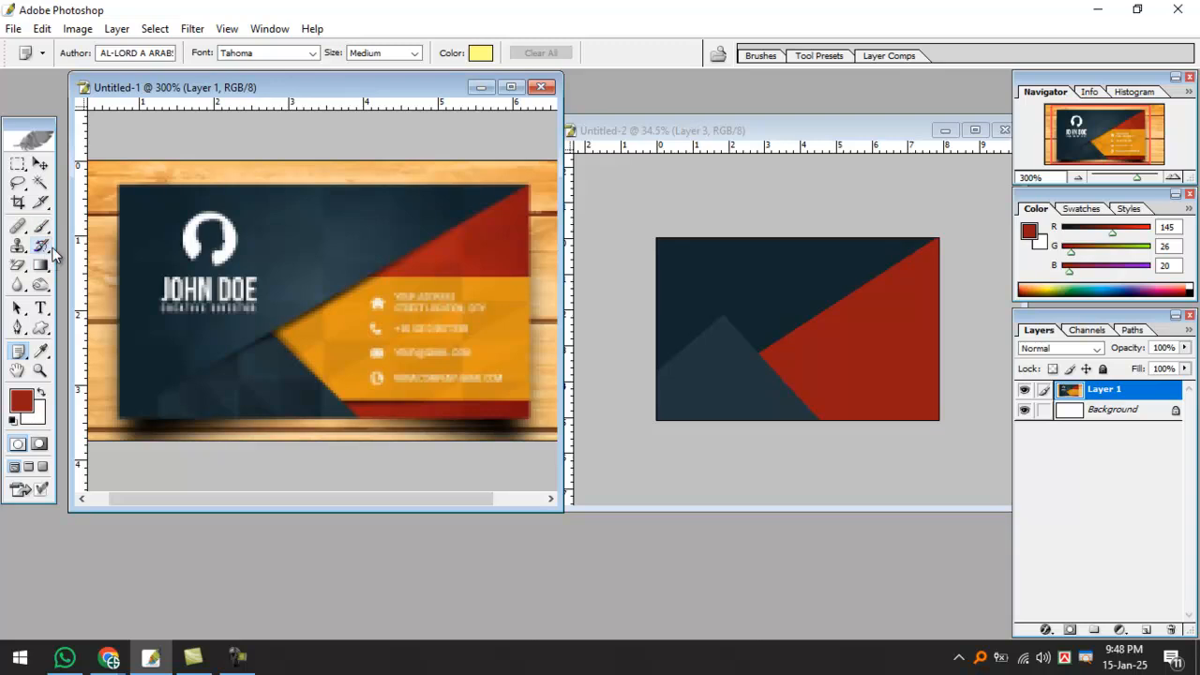
{"action": "left_click", "coordinate": [40, 226]}
{"action": "left_click", "coordinate": [504, 321], "text": "alt"}
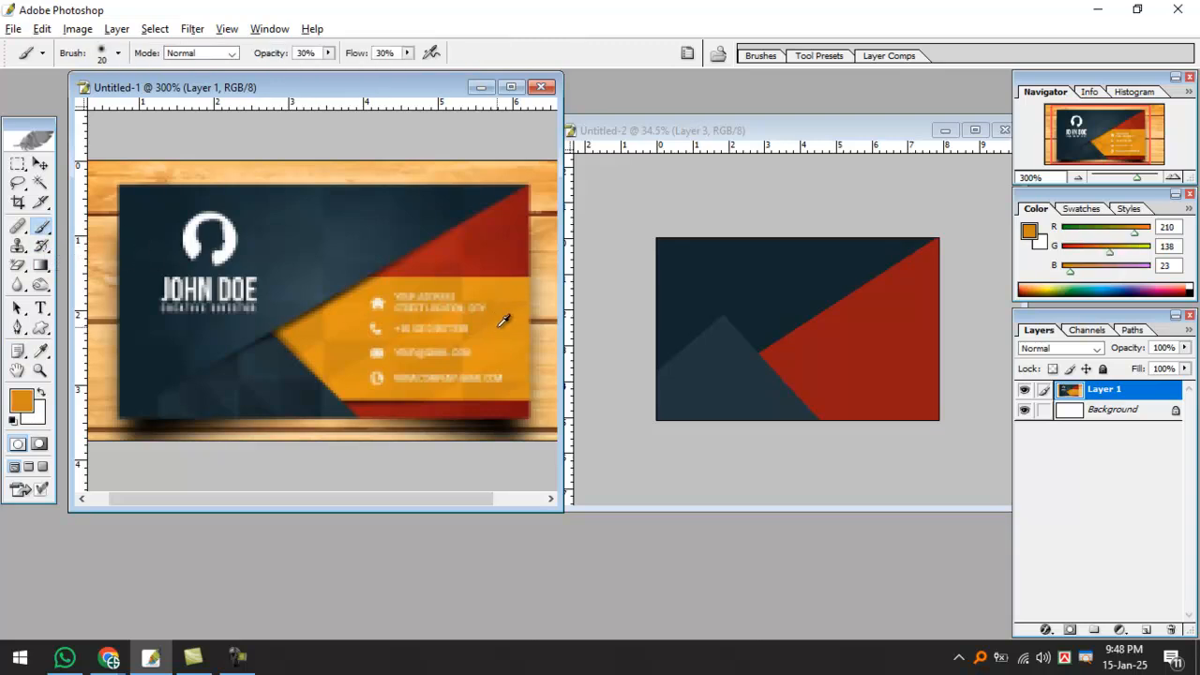
{"action": "left_click", "coordinate": [507, 322], "text": "alt"}
{"action": "left_click", "coordinate": [832, 131]}
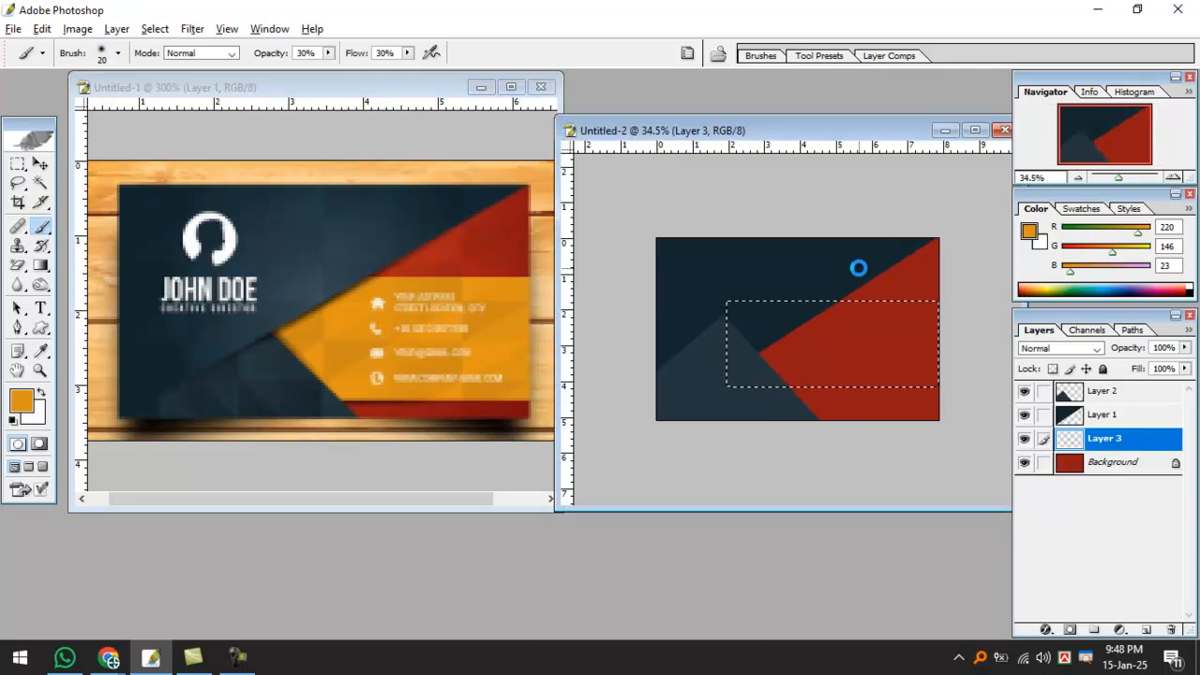
{"action": "key", "text": "alt+BackSpace"}
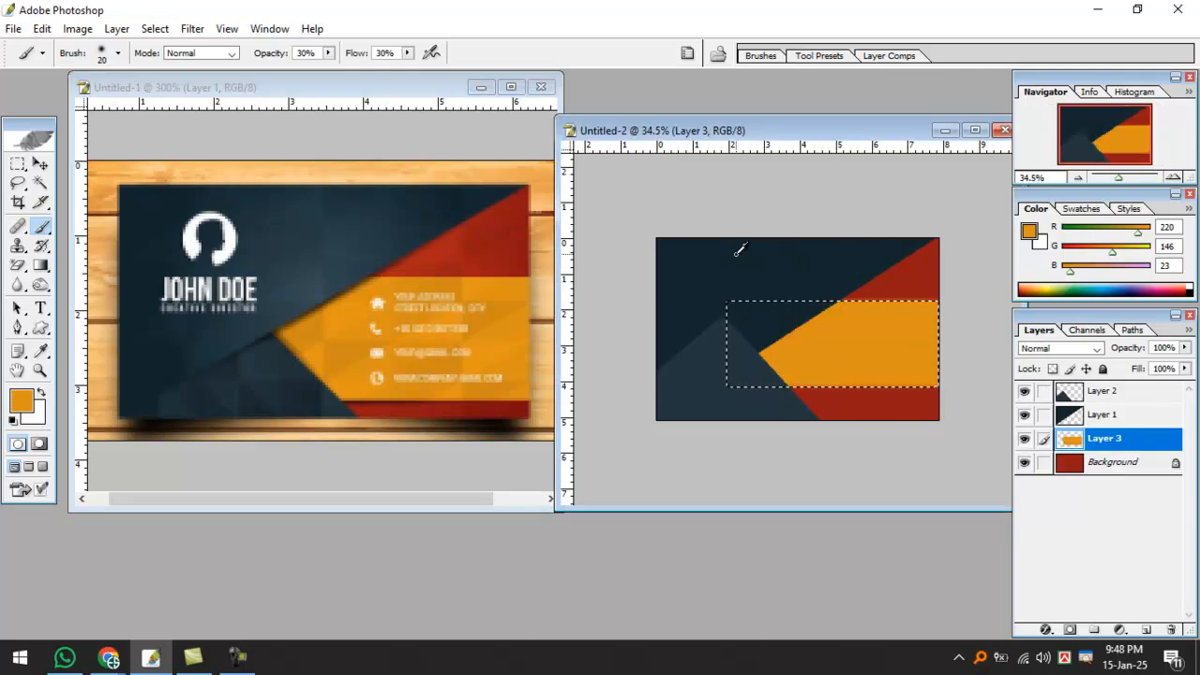
{"action": "key", "text": "ctrl+d"}
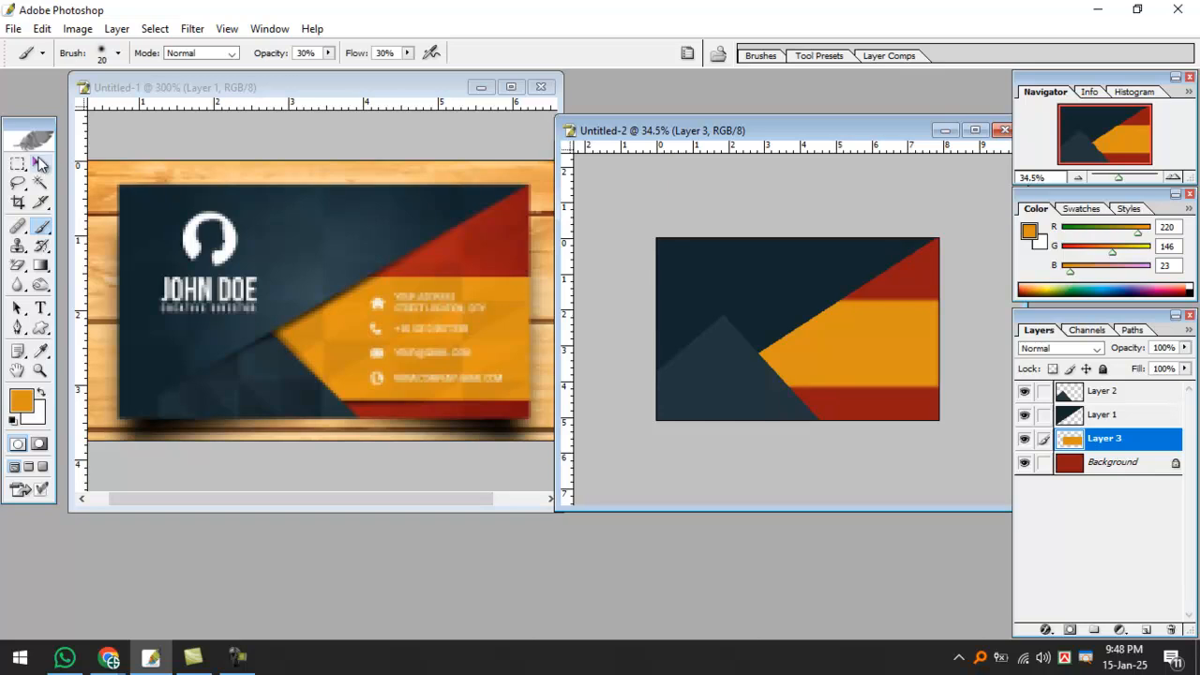
{"action": "left_click", "coordinate": [41, 163]}
{"action": "left_click", "coordinate": [696, 410]}
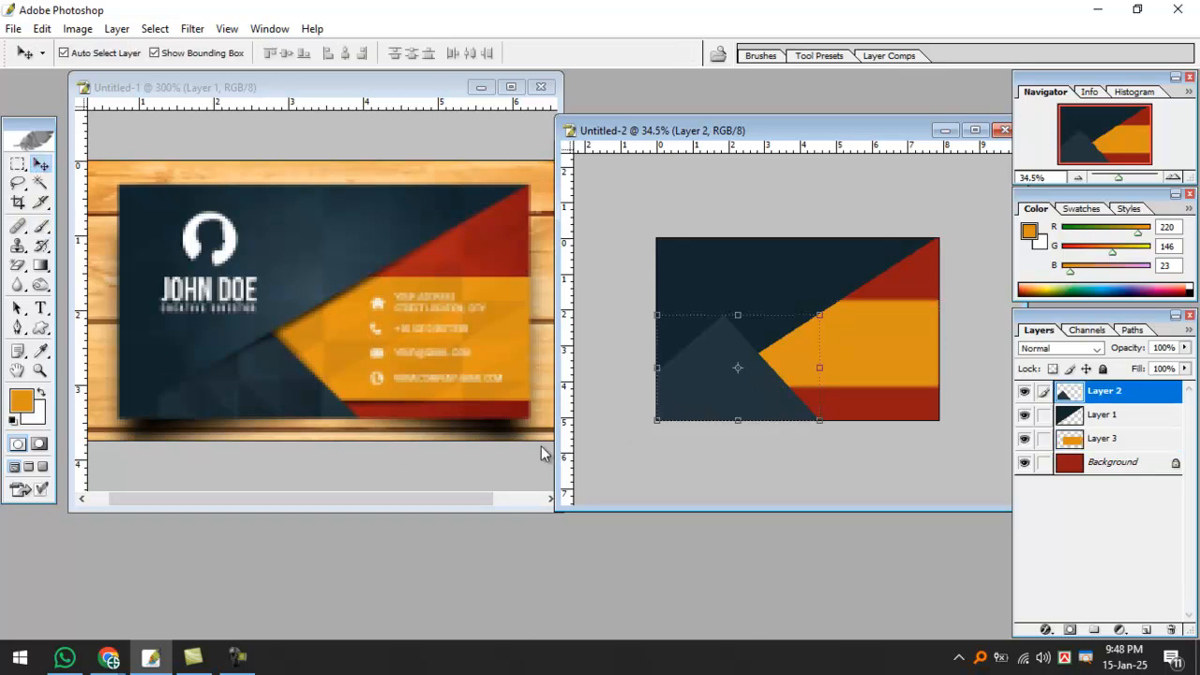
Send the lighter triangle's Layer 2 below Layer 1, then zoom in on the orange band.
{"action": "key", "text": "ctrl+bracketleft"}
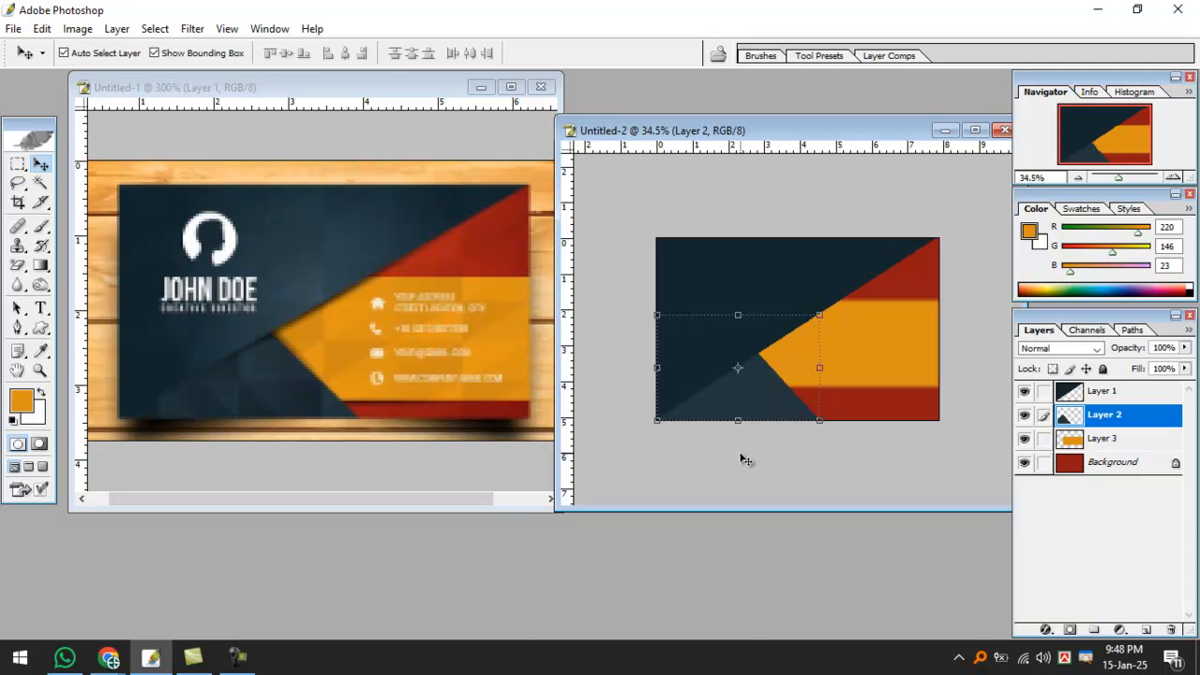
{"action": "left_click", "coordinate": [895, 345]}
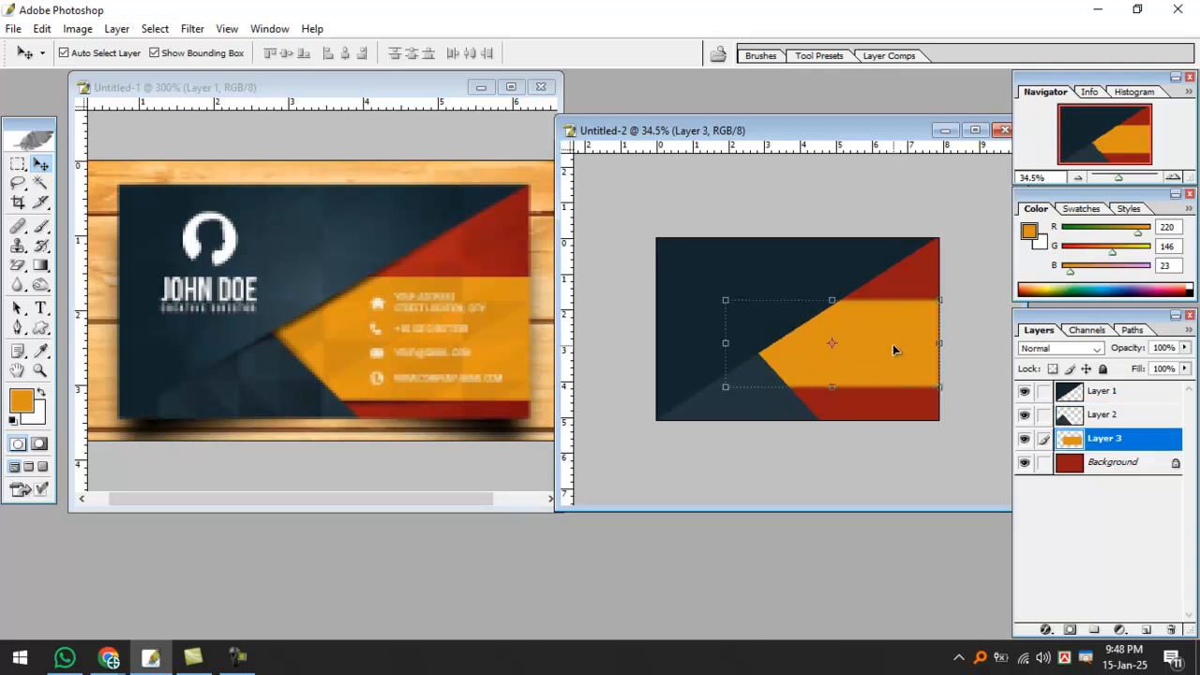
{"action": "key", "text": "ctrl+plus"}
{"action": "key", "text": "ctrl+plus"}
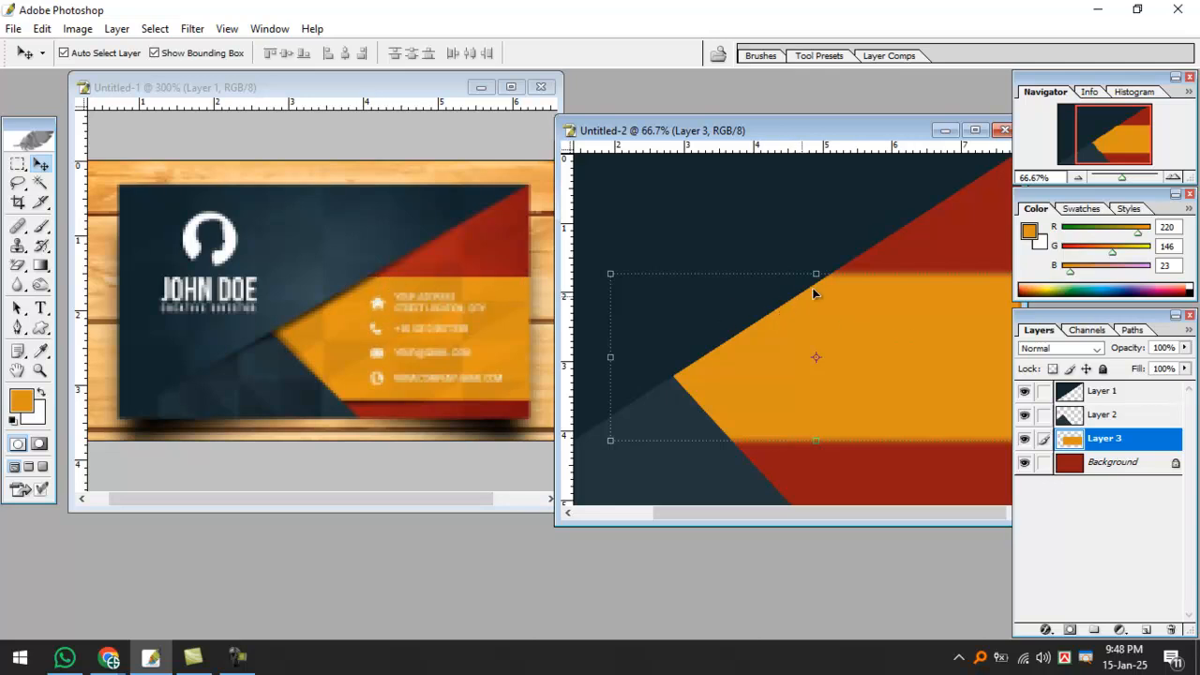
Set the Rectangular Marquee feather to 0 px for crisp selection edges.
{"action": "left_click", "coordinate": [826, 478]}
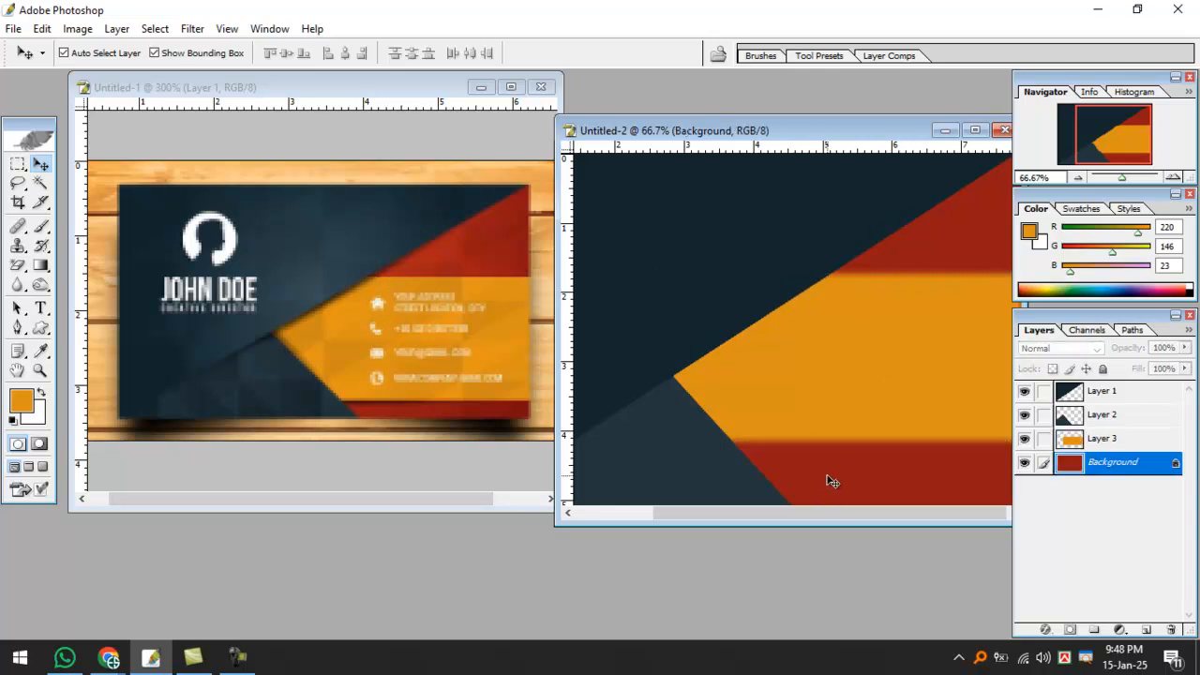
{"action": "key", "text": "ctrl+minus"}
{"action": "key", "text": "ctrl+minus"}
{"action": "left_click", "coordinate": [832, 361]}
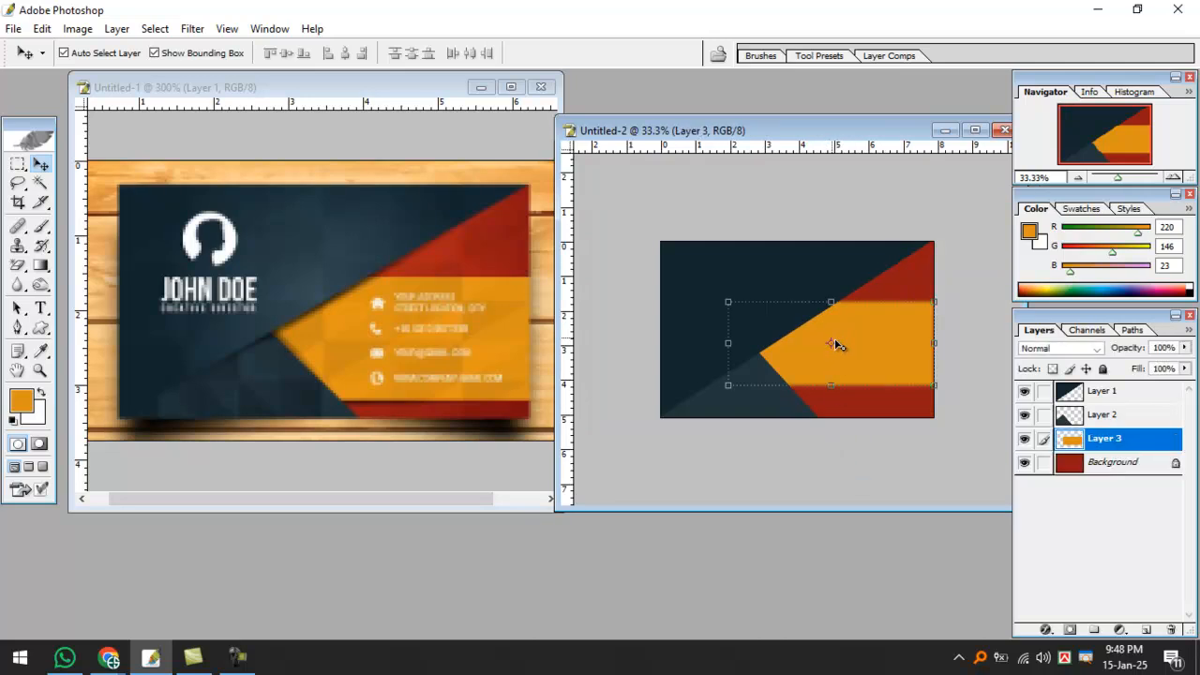
{"action": "key", "text": "m"}
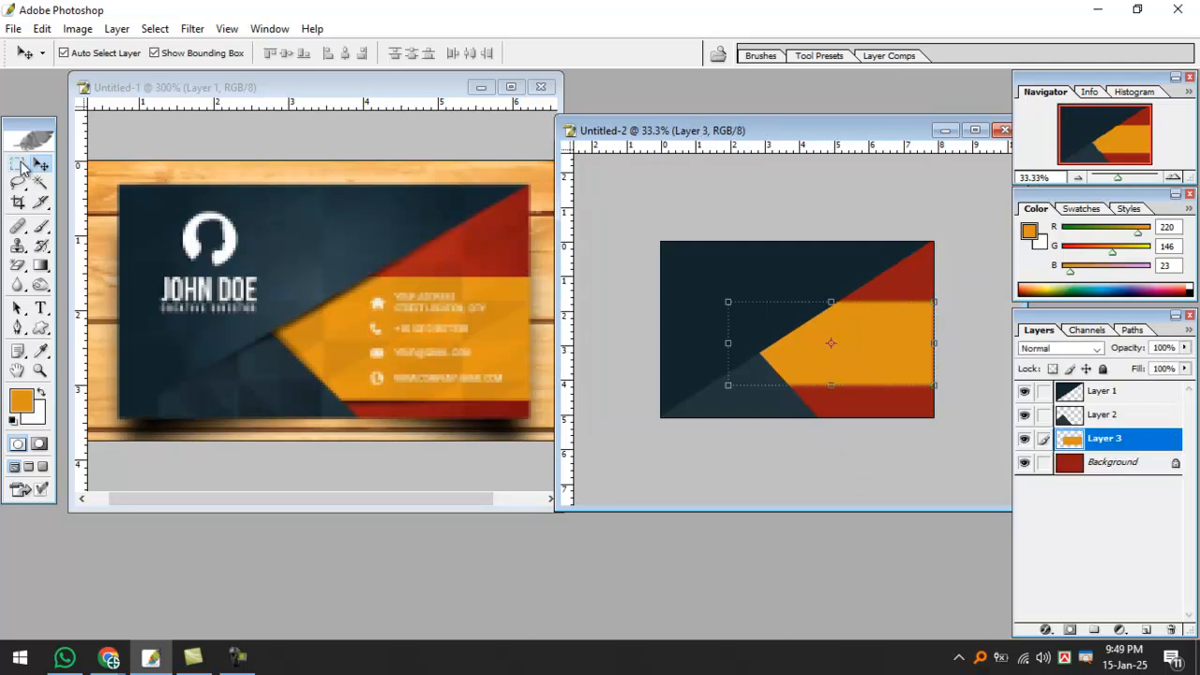
{"action": "double_click", "coordinate": [188, 54]}
{"action": "type", "text": "0"}
{"action": "key", "text": "Return"}
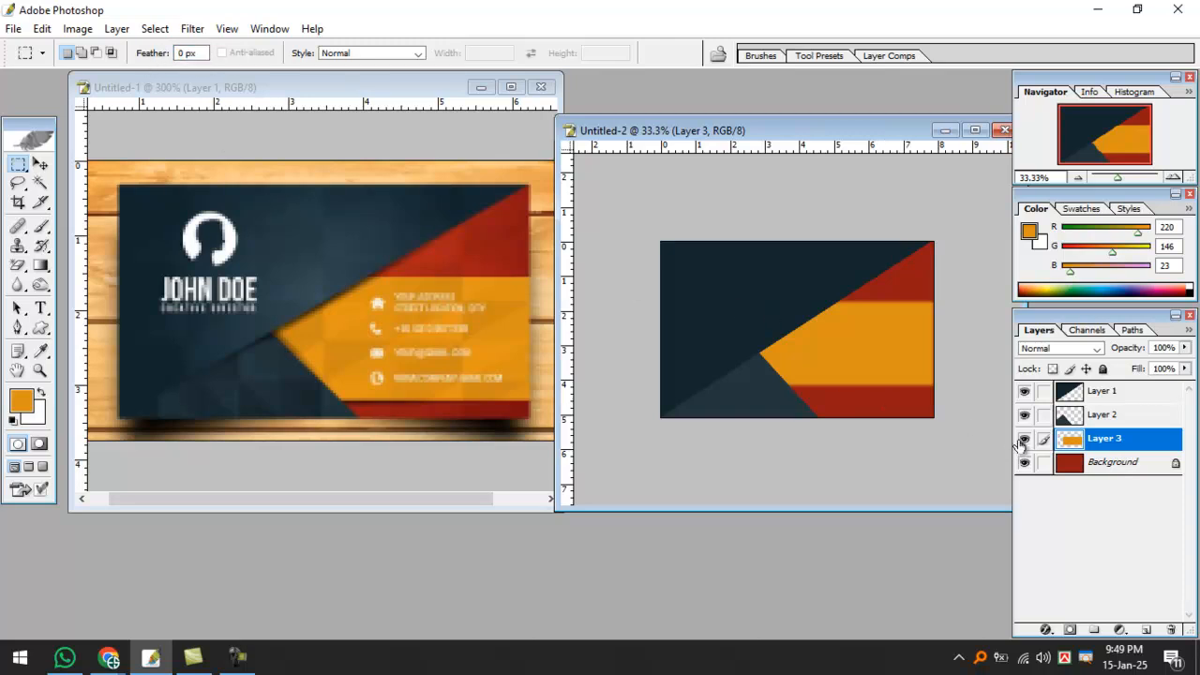
Hide Layer 3 and fill a new crisp-edged orange band on Layer 4.
{"action": "left_click", "coordinate": [1024, 438]}
{"action": "left_click_drag", "start_coordinate": [726, 301], "coordinate": [964, 382]}
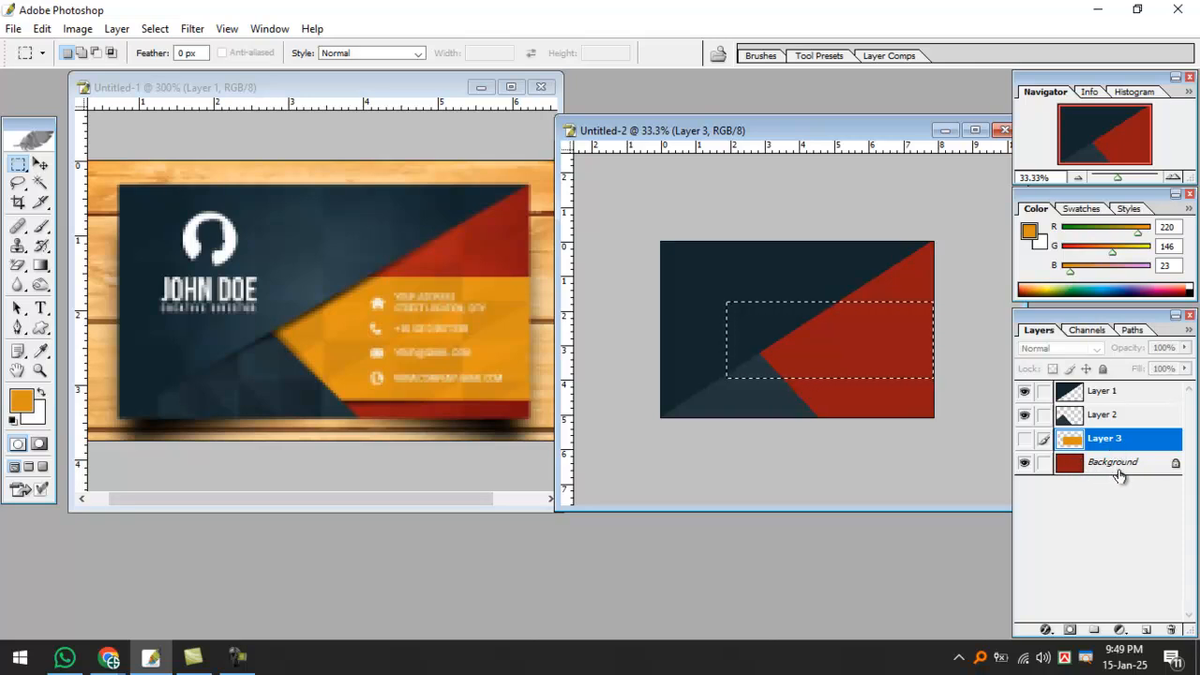
{"action": "key", "text": "ctrl+shift+alt+n"}
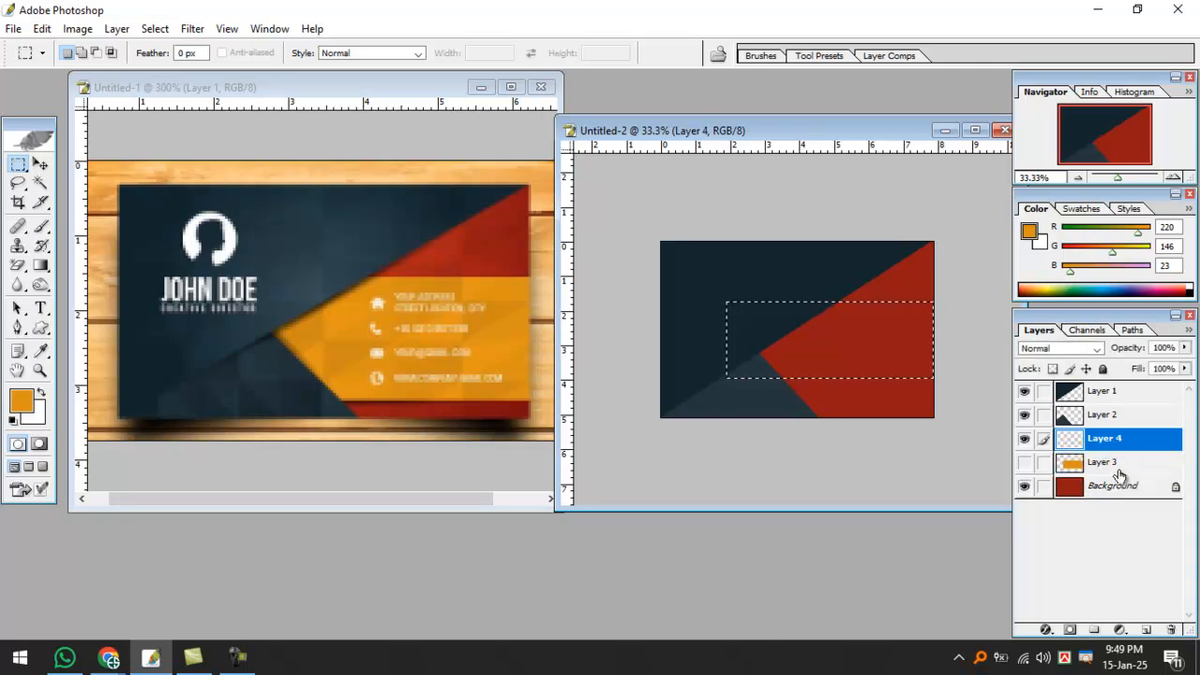
{"action": "key", "text": "alt+BackSpace"}
{"action": "key", "text": "ctrl+d"}
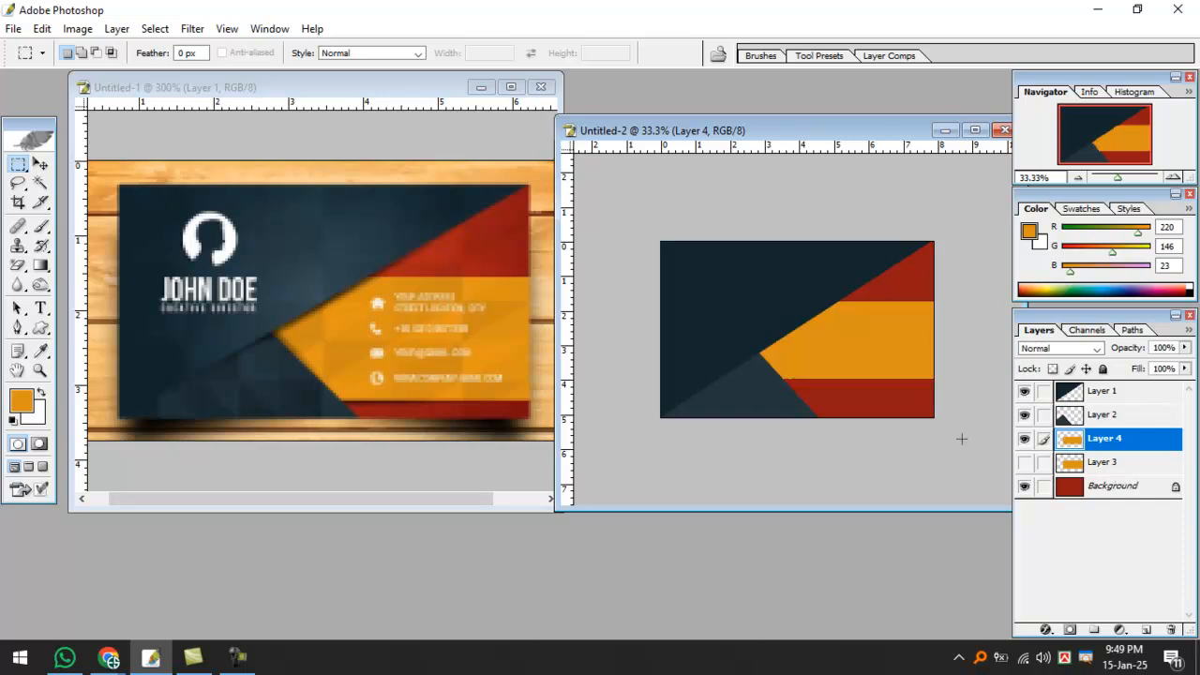
Compare the new band against the old one, then delete Layer 3.
{"action": "left_click", "coordinate": [846, 309], "text": "ctrl+space"}
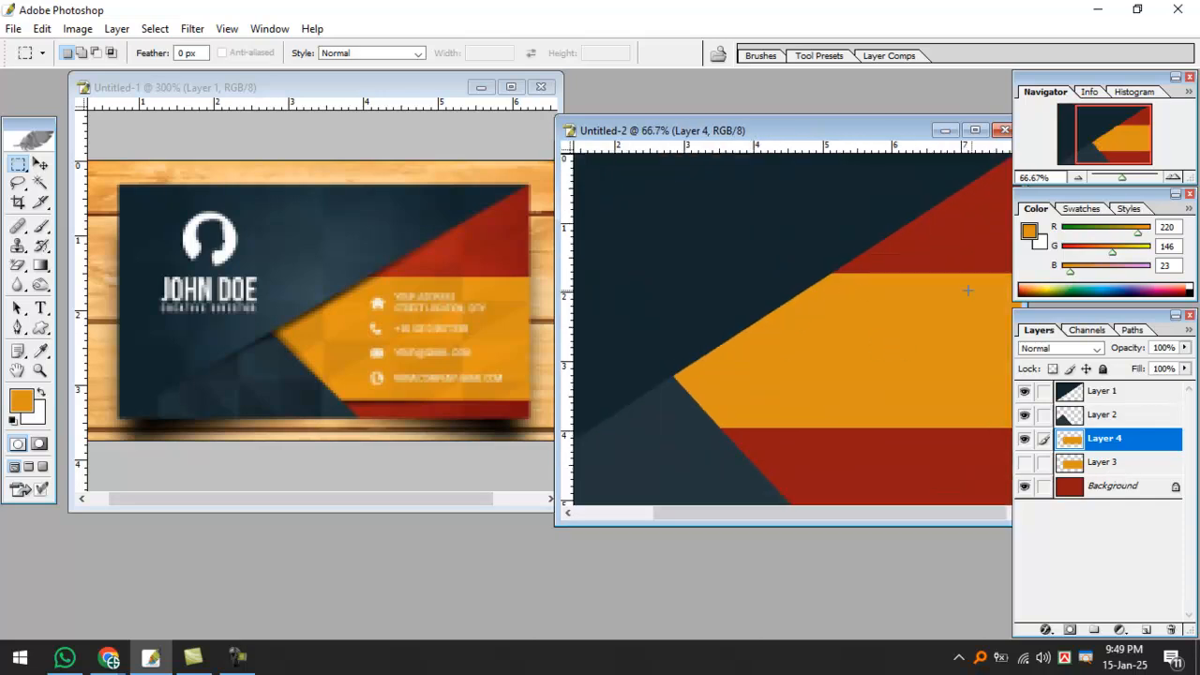
{"action": "left_click", "coordinate": [1023, 439]}
{"action": "left_click", "coordinate": [1024, 462]}
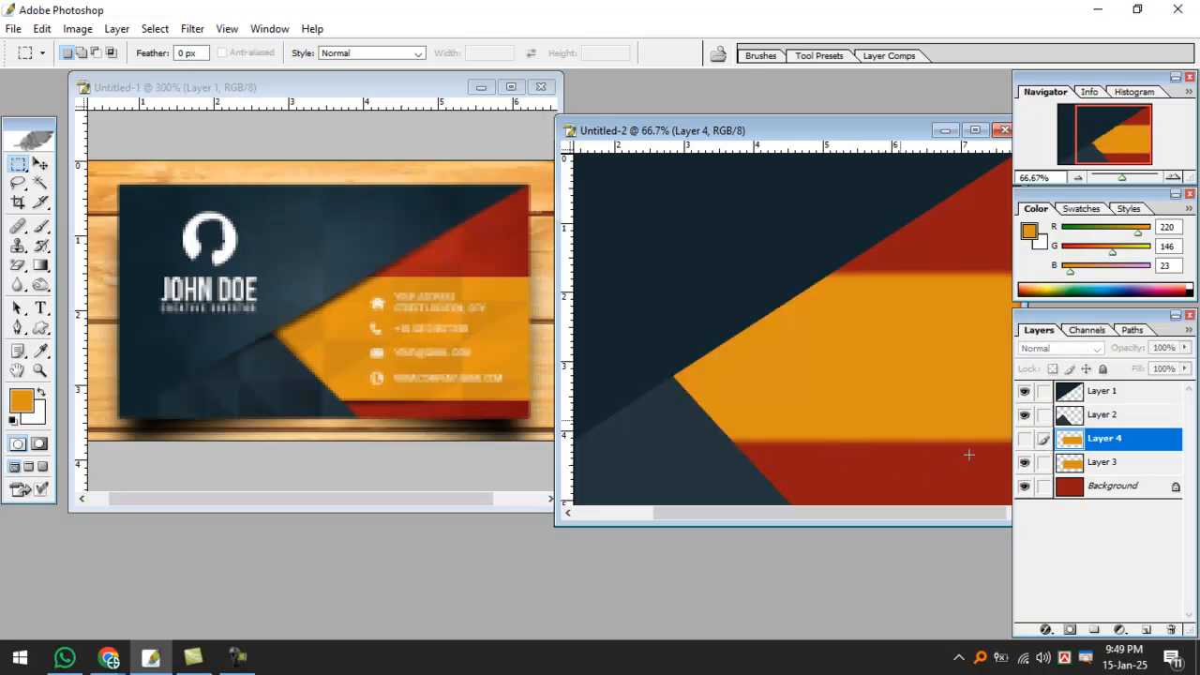
{"action": "left_click", "coordinate": [1023, 462]}
{"action": "left_click", "coordinate": [1024, 439]}
{"action": "left_click_drag", "start_coordinate": [1092, 462], "coordinate": [1170, 628]}
{"action": "key", "text": "ctrl+minus"}
{"action": "key", "text": "ctrl+minus"}
{"action": "key", "text": "ctrl+minus"}
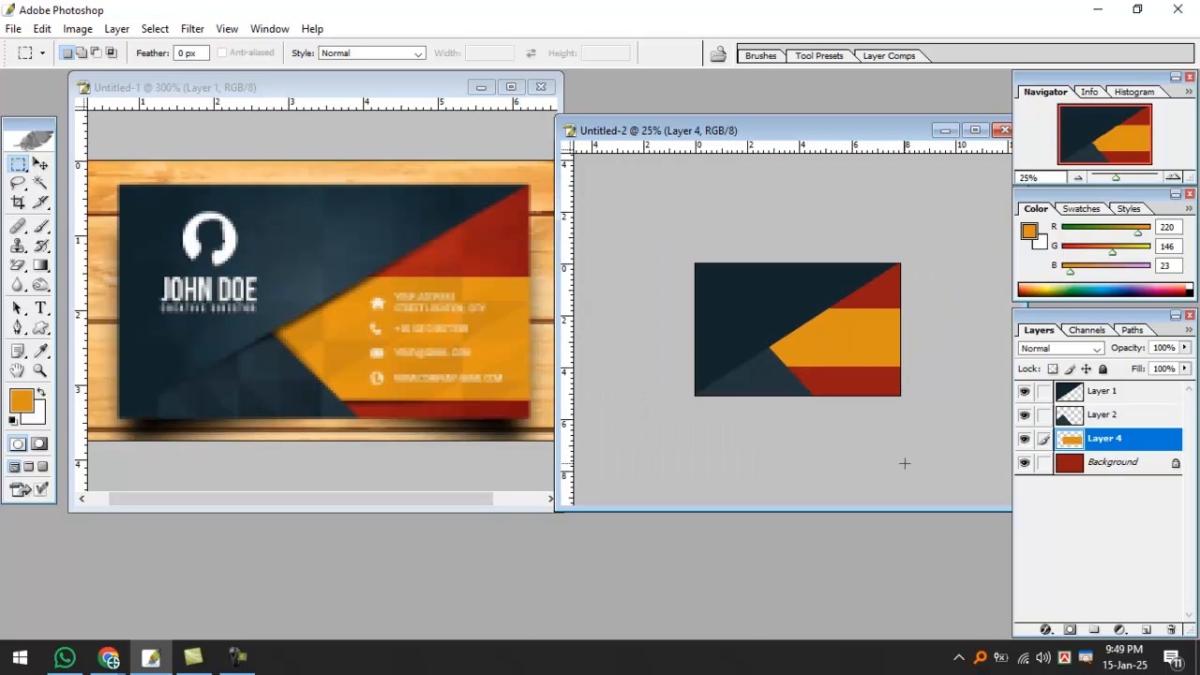
{"action": "left_click", "coordinate": [40, 165]}
{"action": "left_click", "coordinate": [755, 288]}
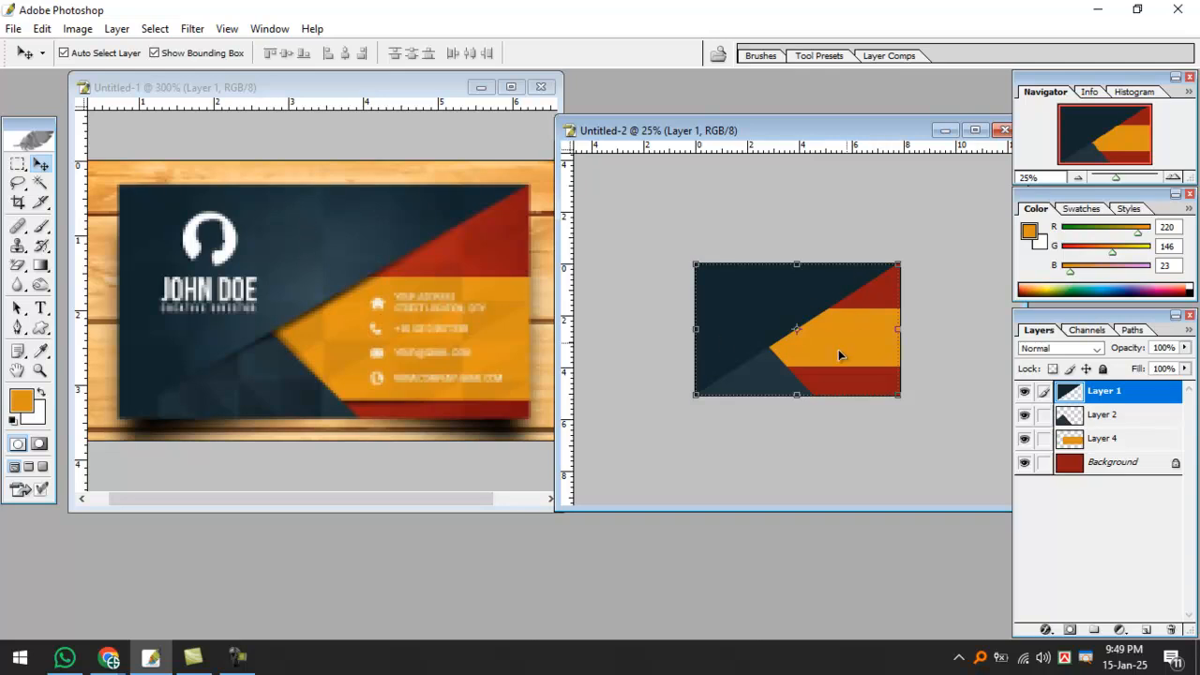
Draw the bird custom shape over the card's dark upper-left area.
{"action": "left_click_drag", "start_coordinate": [776, 131], "coordinate": [707, 127]}
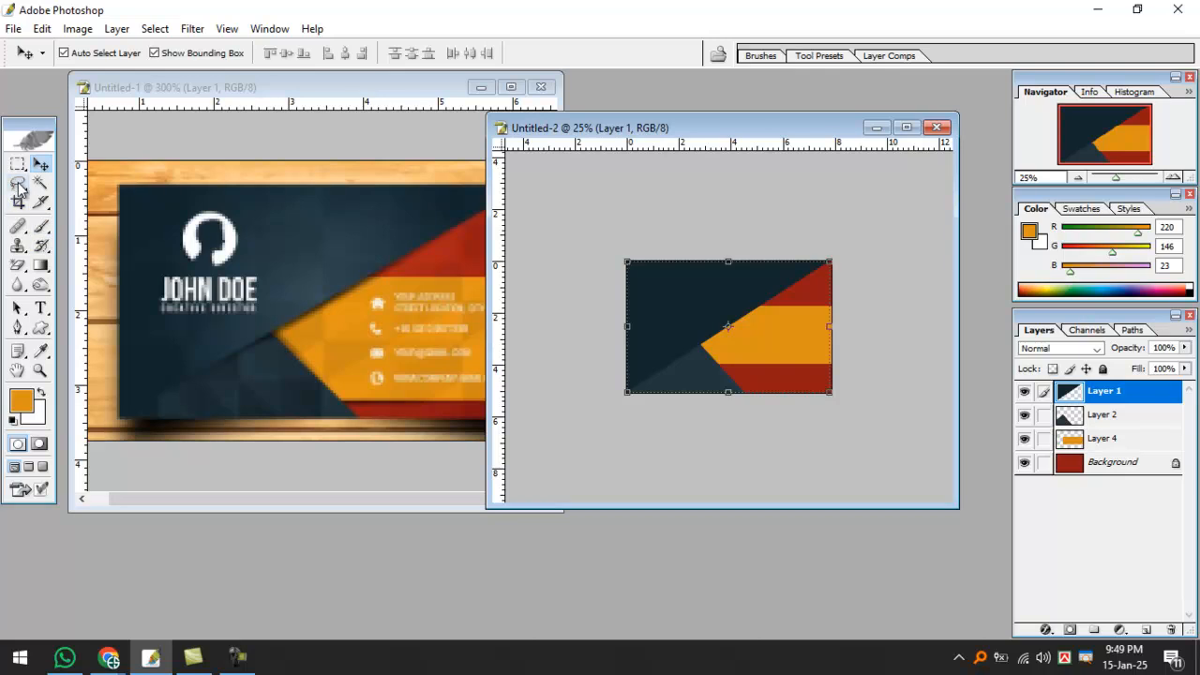
{"action": "left_click_drag", "start_coordinate": [41, 333], "coordinate": [122, 409]}
{"action": "left_click", "coordinate": [375, 53]}
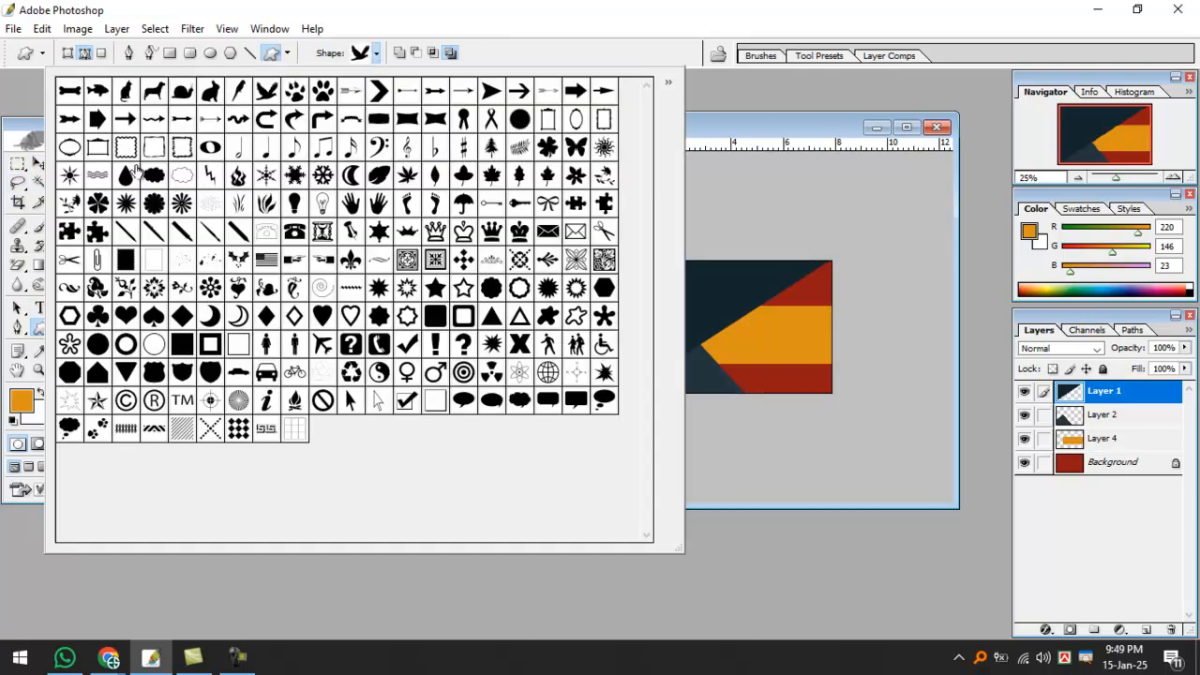
{"action": "left_click", "coordinate": [761, 136]}
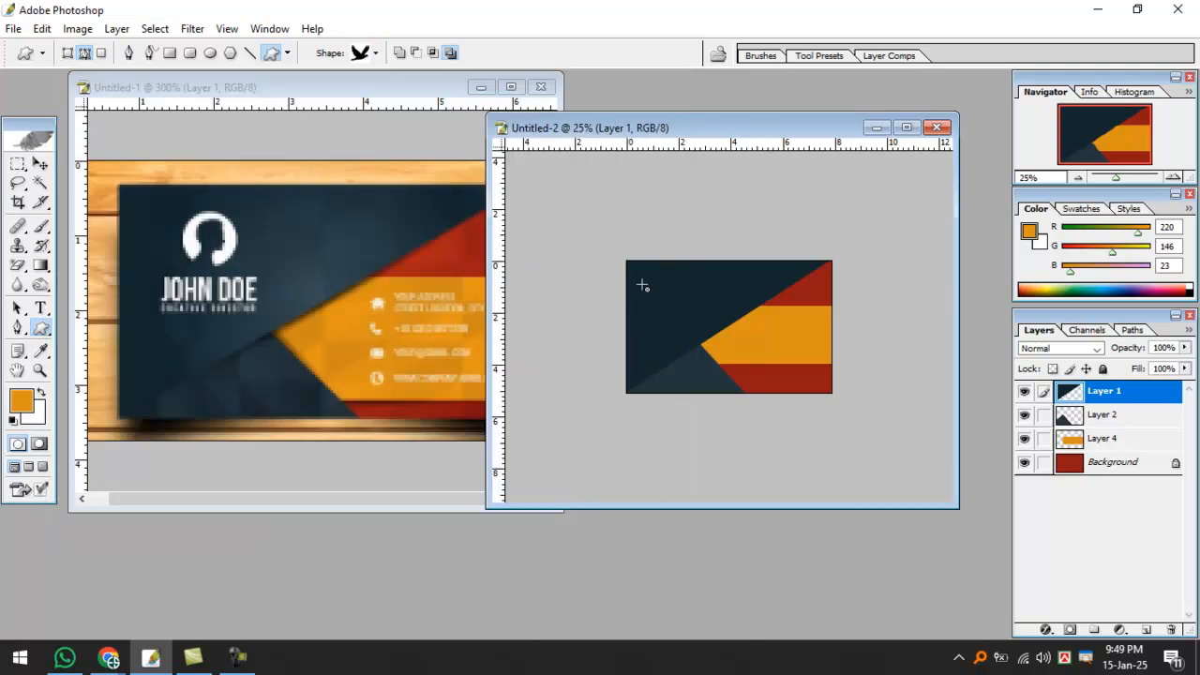
{"action": "left_click_drag", "start_coordinate": [652, 270], "coordinate": [727, 319]}
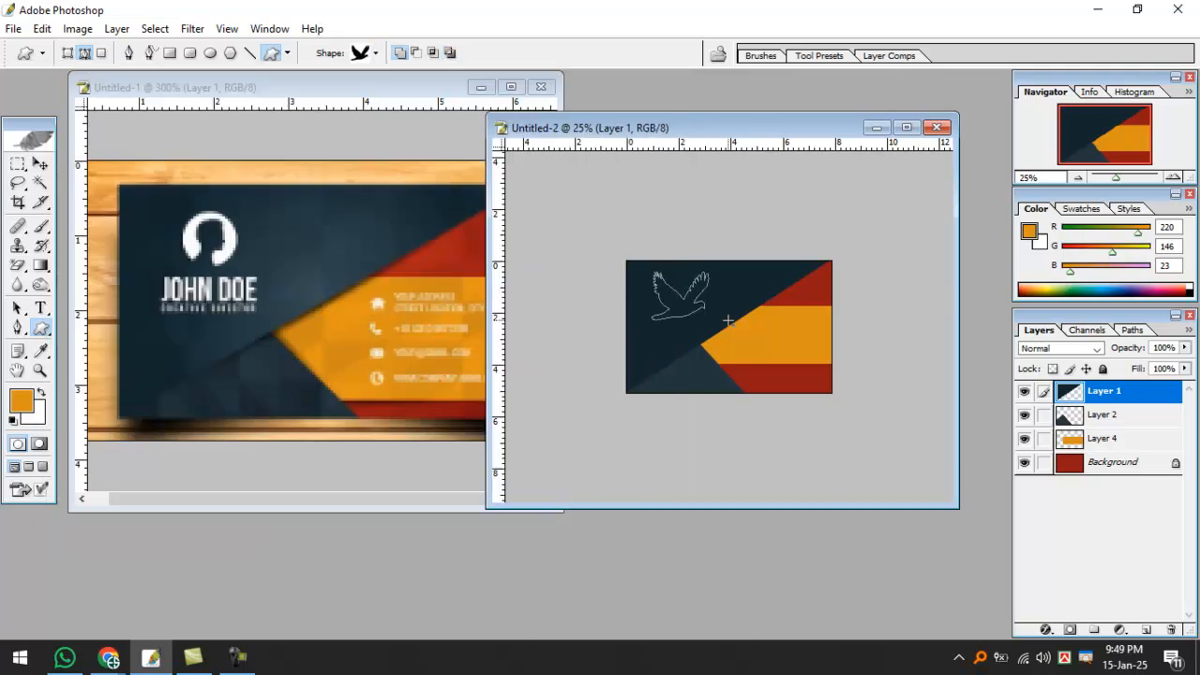
Turn the bird outline into a white silhouette on new Layer 5.
{"action": "key", "text": "ctrl+z"}
{"action": "key", "text": "ctrl+Return"}
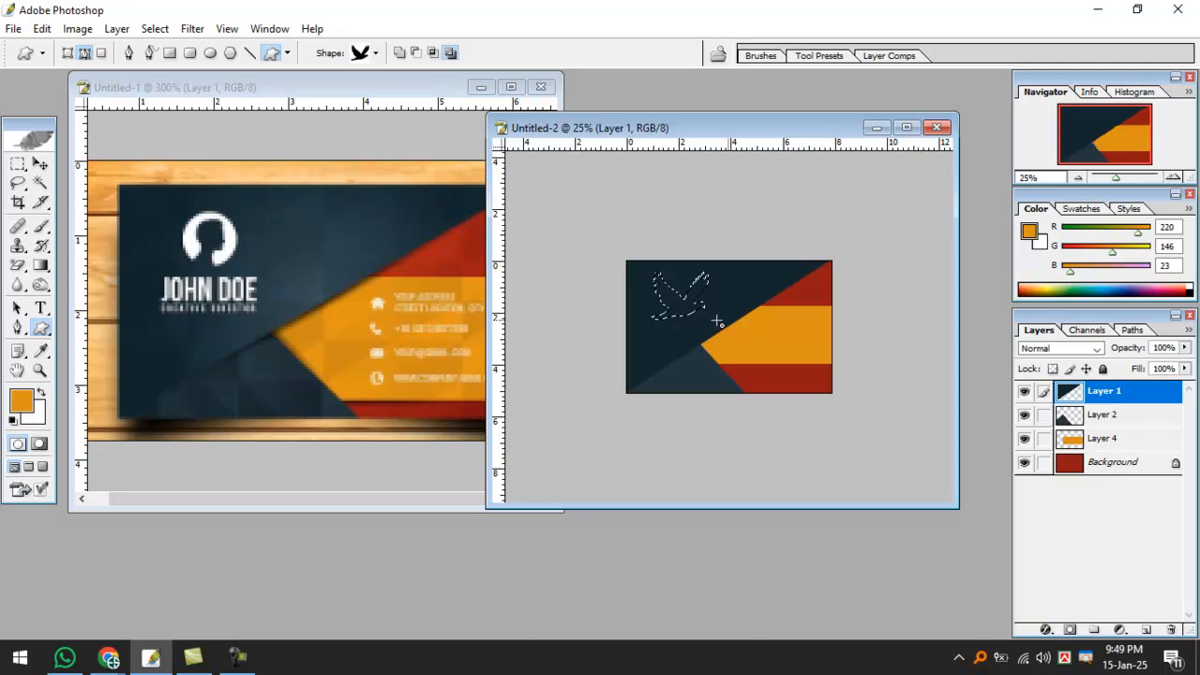
{"action": "key", "text": "ctrl+shift+alt+n"}
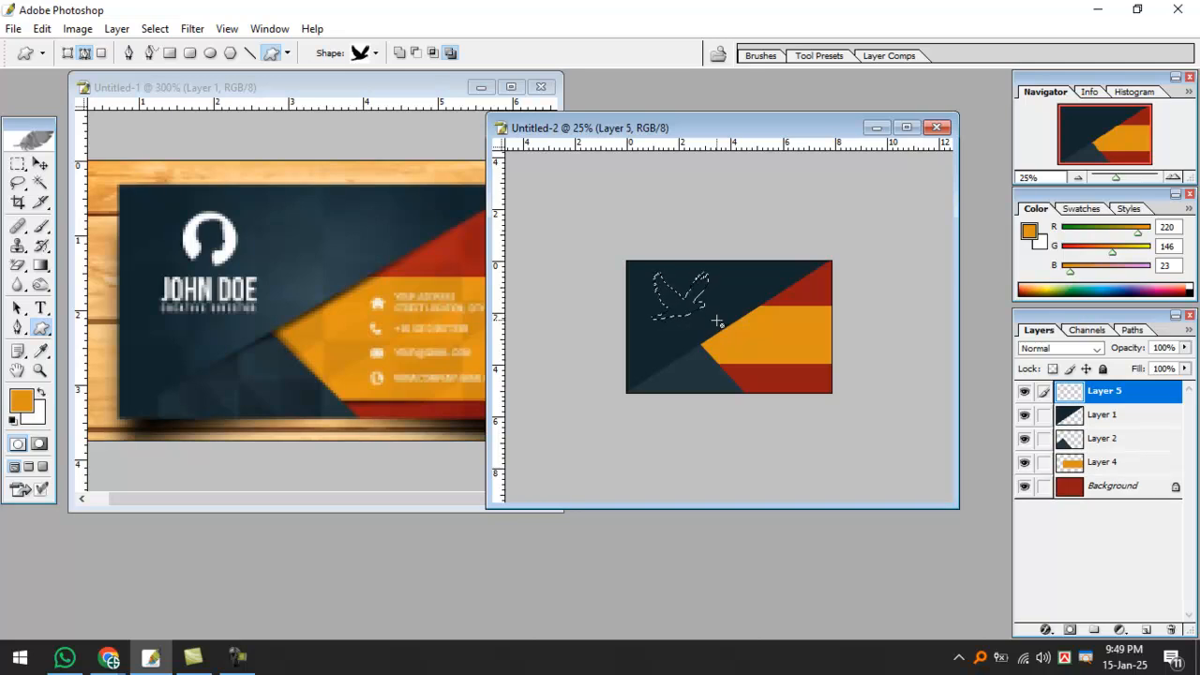
{"action": "key", "text": "ctrl+BackSpace"}
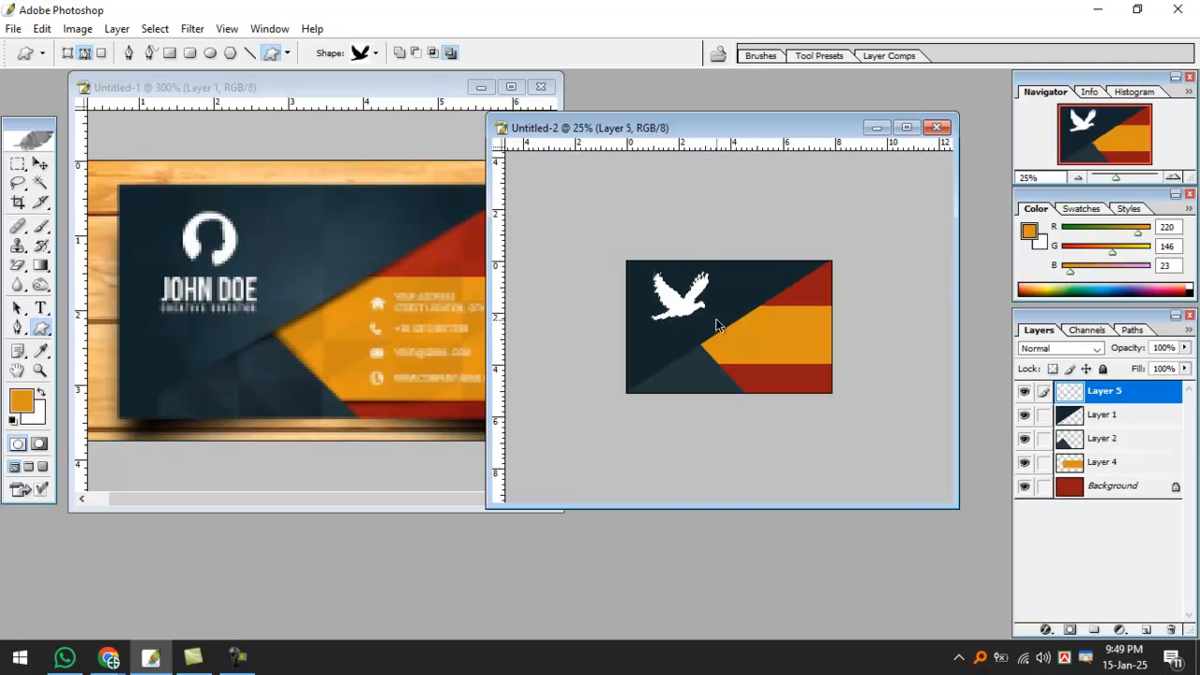
{"action": "key", "text": "ctrl+d"}
{"action": "key", "text": "ctrl+plus"}
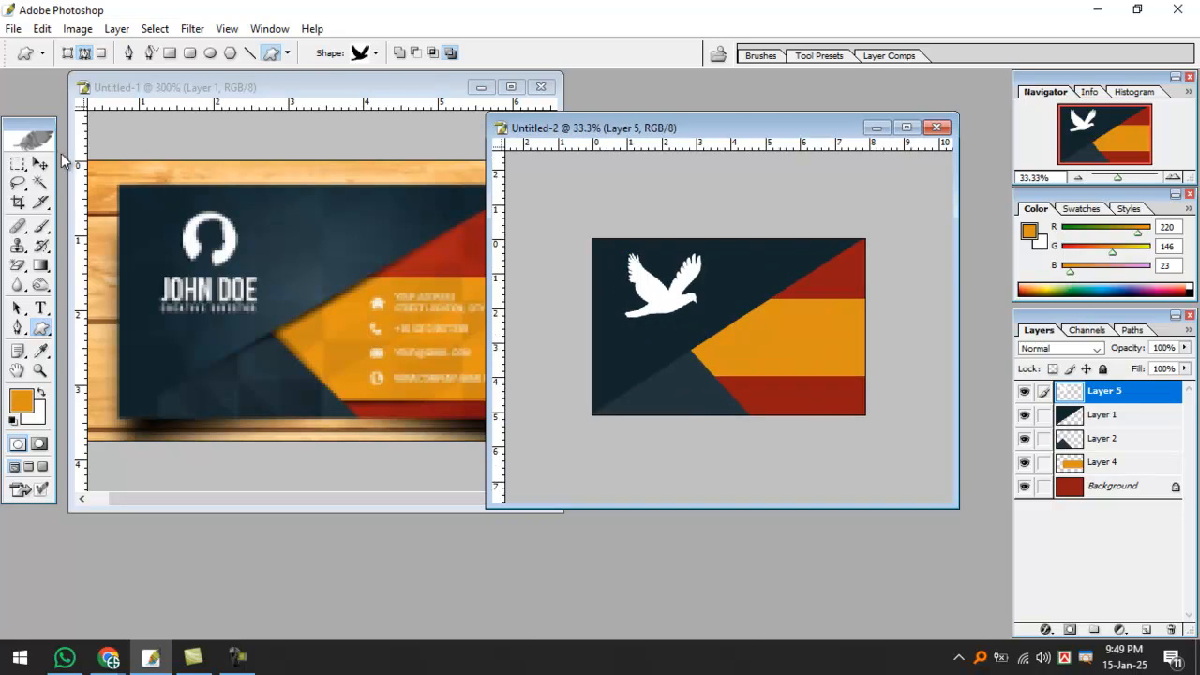
{"action": "left_click", "coordinate": [40, 163]}
Shrink the white bird and nudge it upward.
{"action": "left_click_drag", "start_coordinate": [622, 253], "coordinate": [635, 262]}
{"action": "key", "text": "Return"}
{"action": "key", "text": "Up"}
{"action": "key", "text": "Up"}
{"action": "key", "text": "Up"}
{"action": "key", "text": "Up"}
{"action": "key", "text": "Up"}
{"action": "key", "text": "Up"}
{"action": "key", "text": "Up"}
{"action": "key", "text": "Up"}
{"action": "key", "text": "Up"}
{"action": "key", "text": "Up"}
{"action": "key", "text": "Up"}
{"action": "key", "text": "Up"}
{"action": "key", "text": "Up"}
{"action": "key", "text": "Up"}
{"action": "key", "text": "Up"}
{"action": "key", "text": "Up"}
{"action": "key", "text": "Up"}
{"action": "key", "text": "Up"}
{"action": "key", "text": "Up"}
{"action": "key", "text": "Up"}
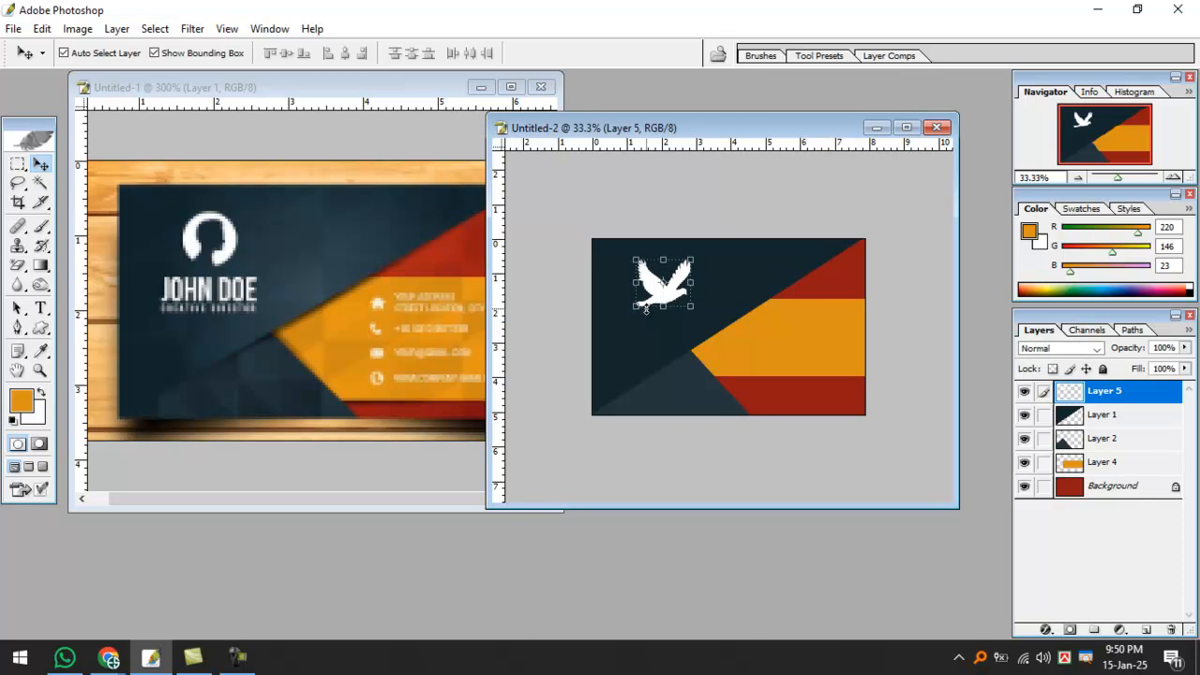
{"action": "key", "text": "Up"}
{"action": "key", "text": "Up"}
{"action": "key", "text": "Up"}
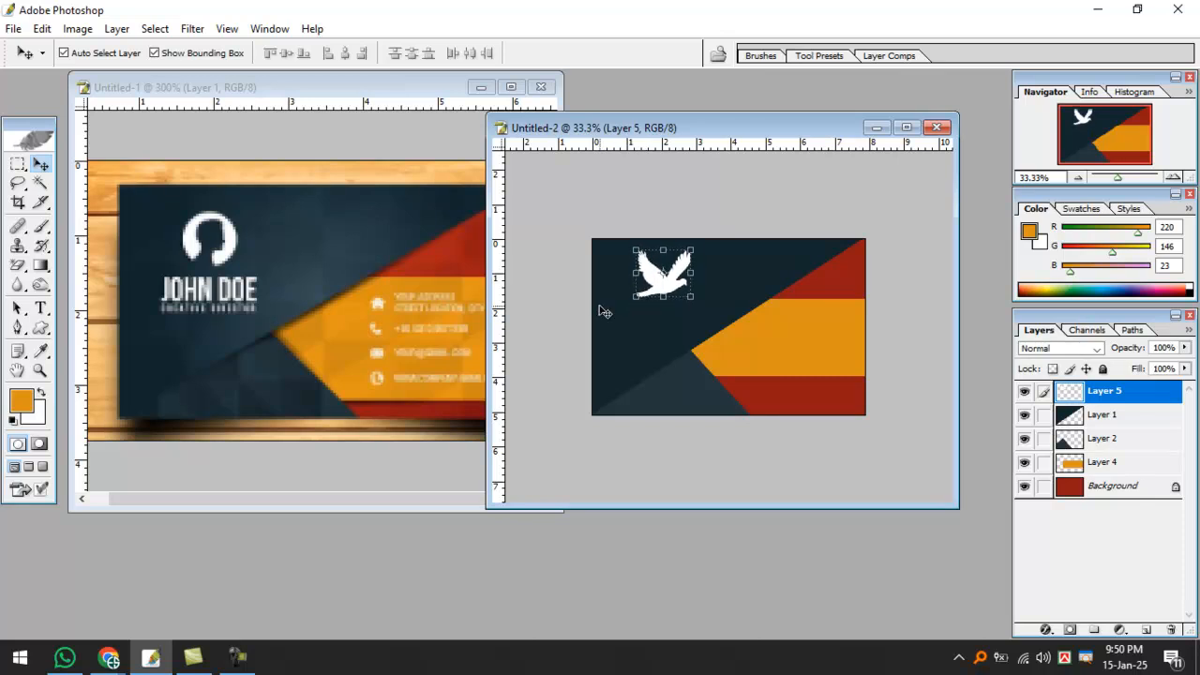
Type 'FHBD' below the bird and shift it into place.
{"action": "key", "text": "t"}
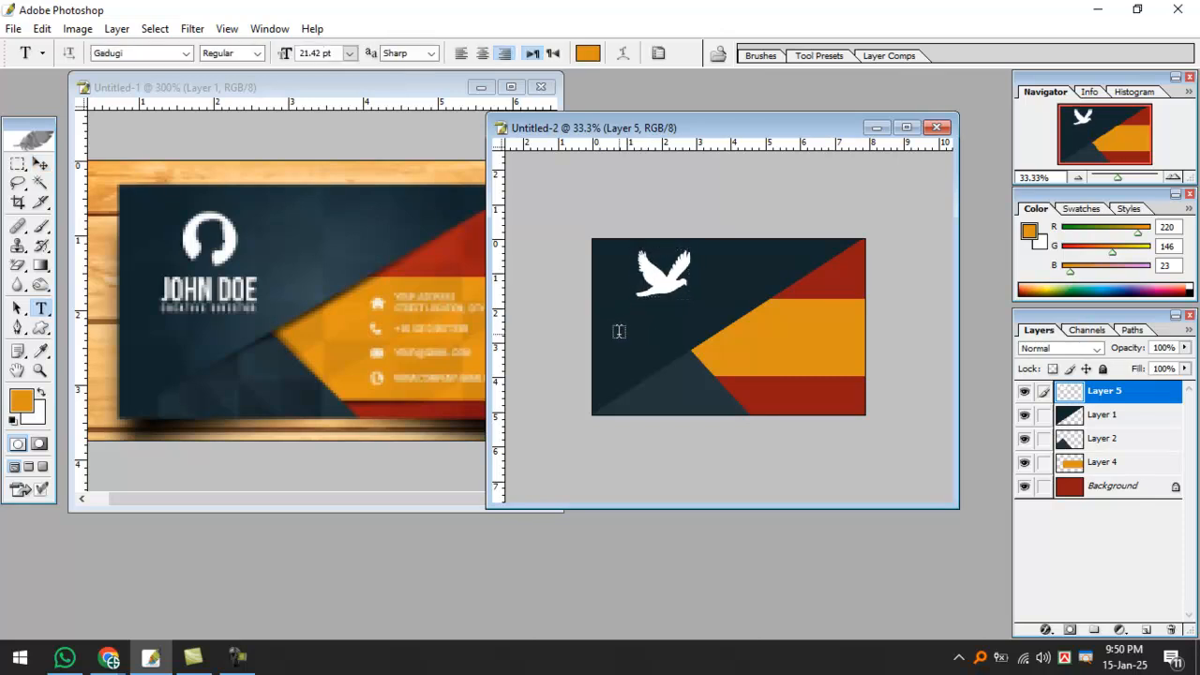
{"action": "left_click", "coordinate": [618, 334]}
{"action": "type", "text": "asdfafdasfa"}
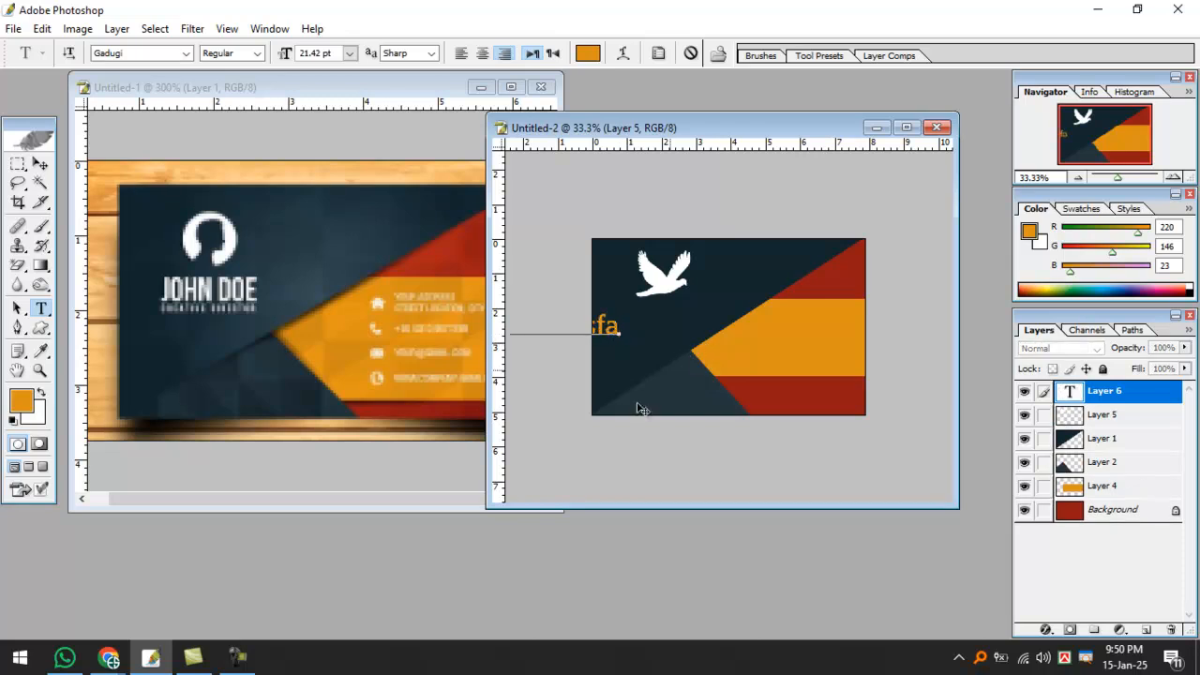
{"action": "left_click_drag", "start_coordinate": [657, 410], "coordinate": [737, 396]}
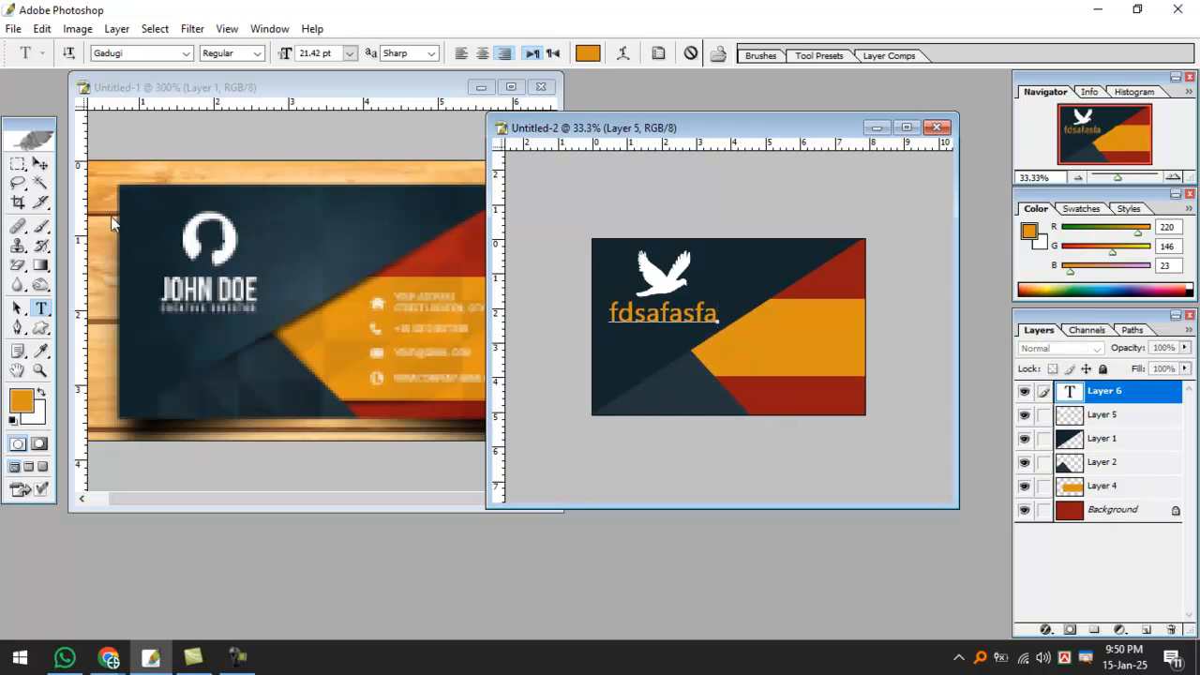
{"action": "key", "text": "ctrl+a"}
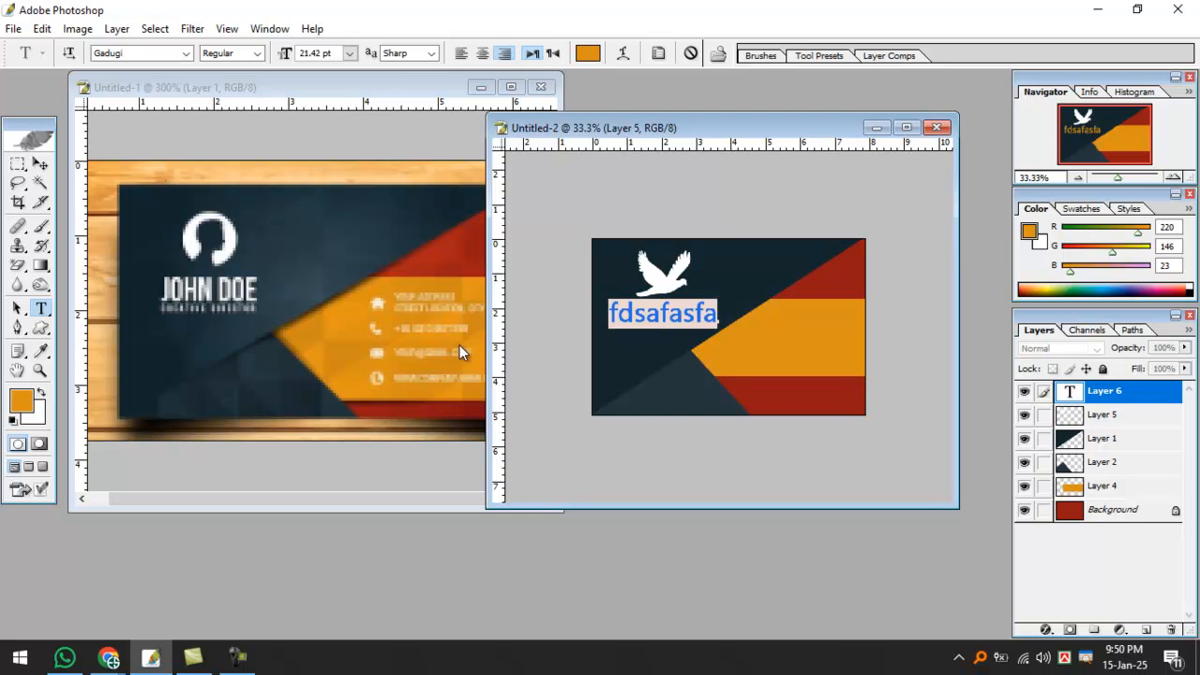
{"action": "type", "text": "FHBD"}
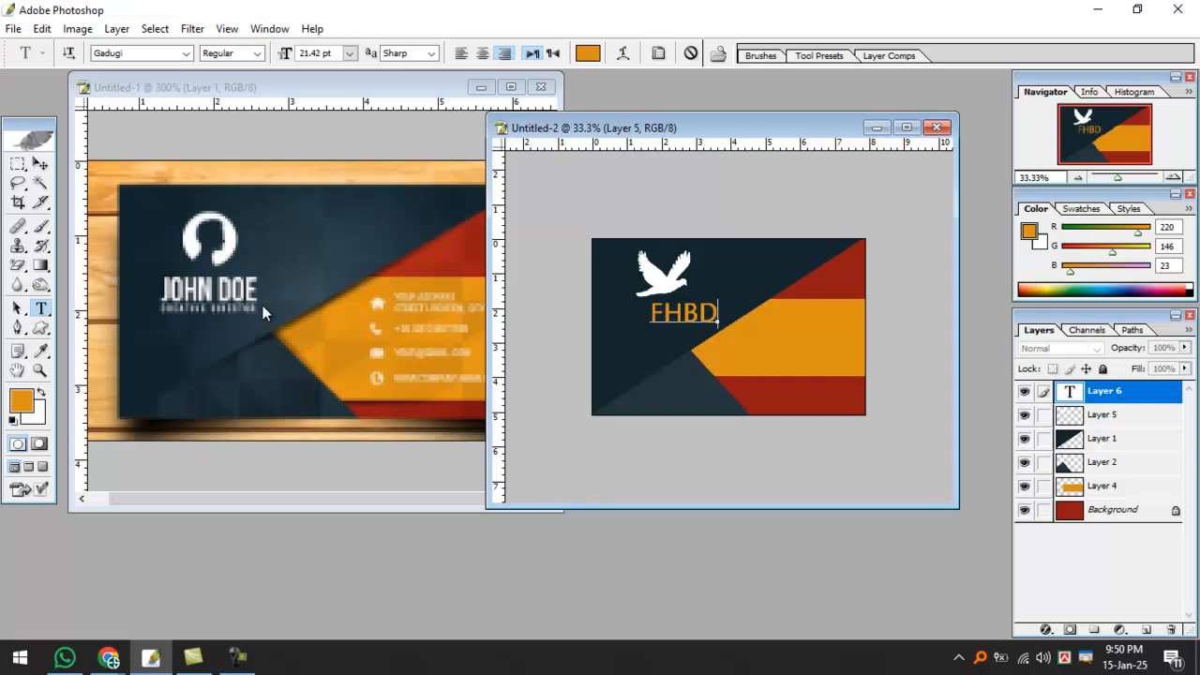
{"action": "left_click", "coordinate": [41, 164]}
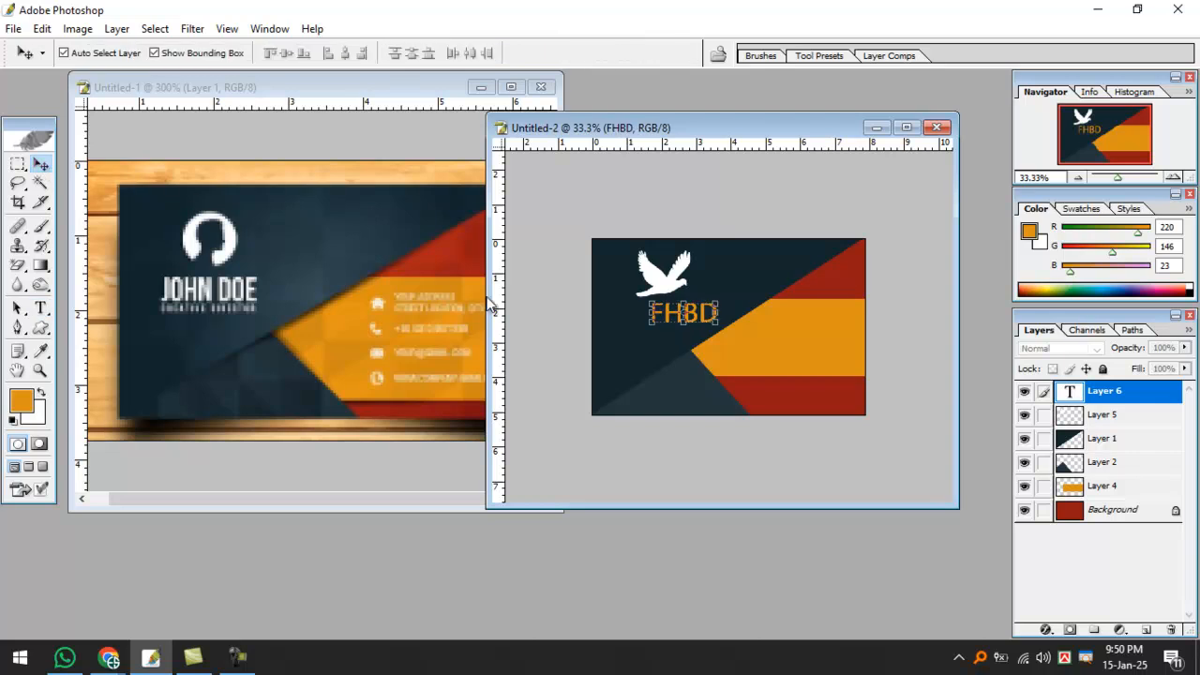
{"action": "left_click_drag", "start_coordinate": [669, 319], "coordinate": [645, 326]}
Rescale the bird and move it up and to the left.
{"action": "key", "text": "ctrl+plus"}
{"action": "key", "text": "ctrl+plus"}
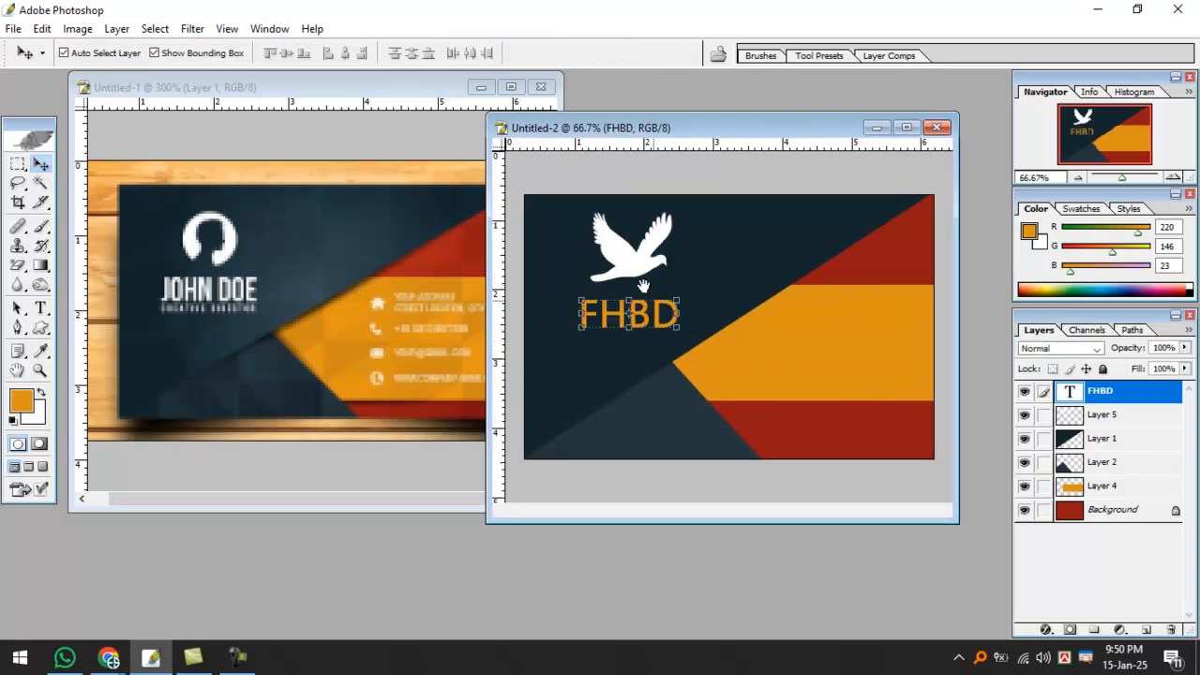
{"action": "left_click", "coordinate": [628, 241]}
{"action": "key", "text": "ctrl+minus"}
{"action": "key", "text": "ctrl+minus"}
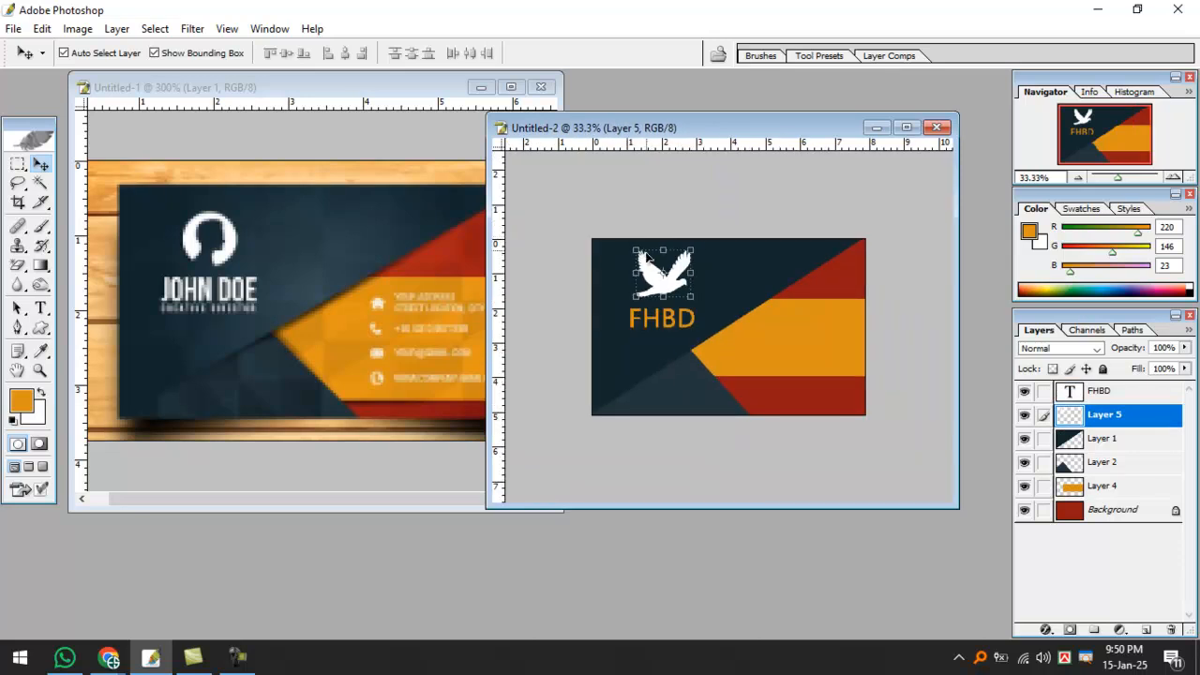
{"action": "mouse_move", "coordinate": [636, 273]}
{"action": "left_mouse_down"}
{"action": "mouse_move", "coordinate": [615, 273]}
{"action": "mouse_move", "coordinate": [645, 256]}
{"action": "left_mouse_up"}
{"action": "key", "text": "Return"}
{"action": "key", "text": "ctrl+z"}
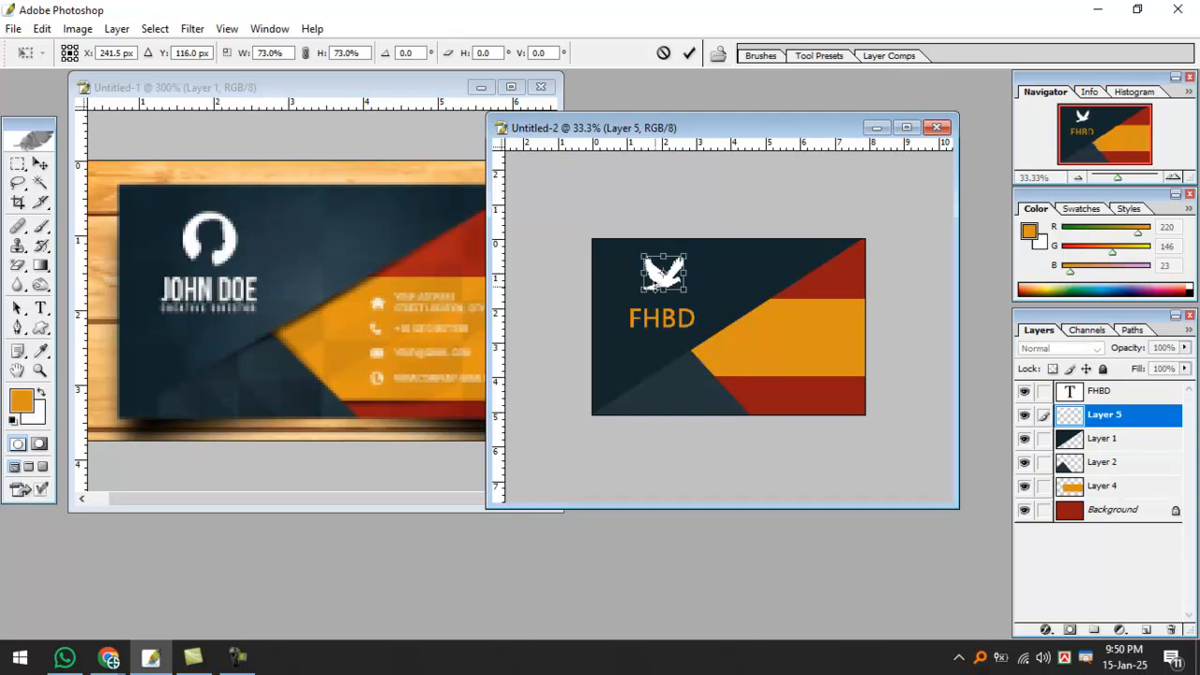
{"action": "key", "text": "Return"}
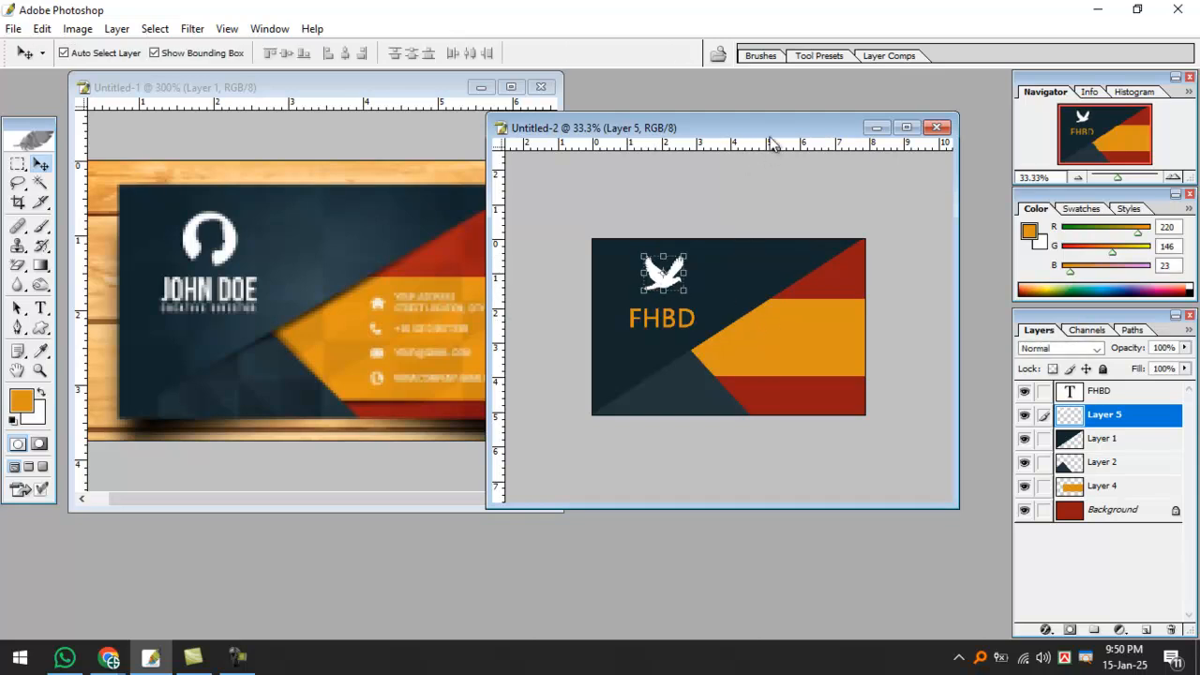
{"action": "left_click", "coordinate": [703, 346]}
{"action": "left_click", "coordinate": [702, 342]}
{"action": "left_click_drag", "start_coordinate": [617, 231], "coordinate": [589, 214]}
Move FHBD beneath the bird and retype its copy as 'good training for good Future'.
{"action": "left_click", "coordinate": [623, 321]}
{"action": "left_click_drag", "start_coordinate": [621, 317], "coordinate": [600, 340]}
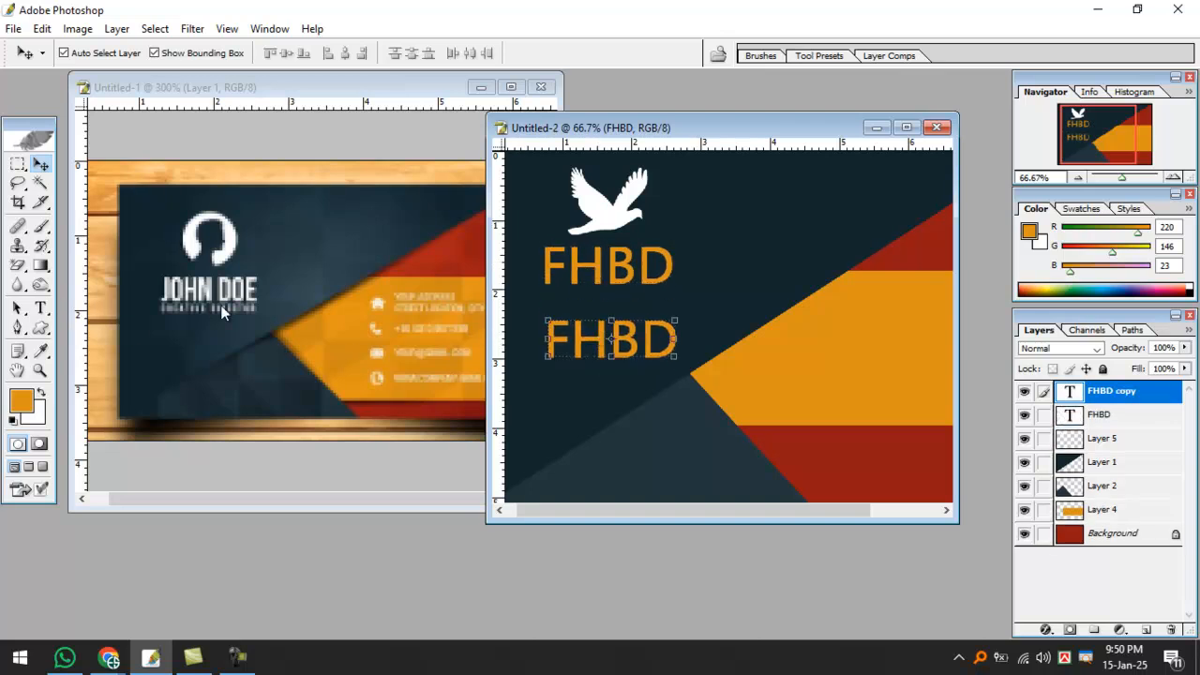
{"action": "left_click", "coordinate": [41, 307]}
{"action": "left_click_drag", "start_coordinate": [541, 363], "coordinate": [748, 374]}
{"action": "type", "text": "b"}
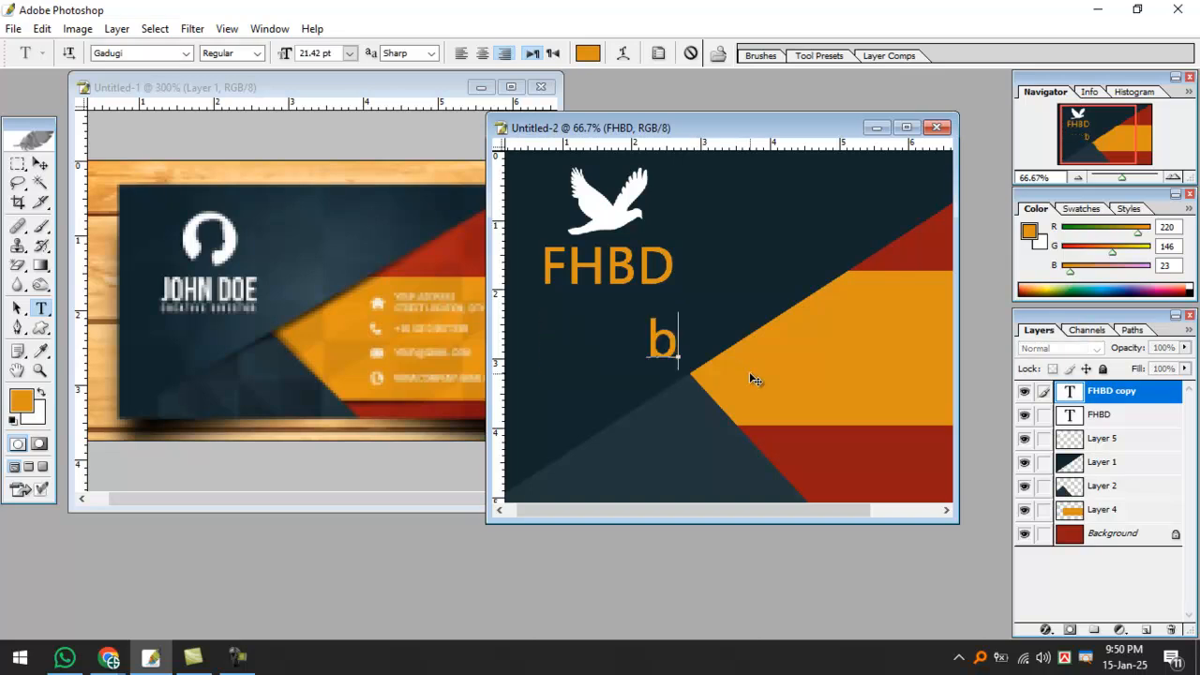
{"action": "key", "text": "BackSpace"}
{"action": "type", "text": "B"}
{"action": "key", "text": "BackSpace"}
{"action": "type", "text": "good tr"}
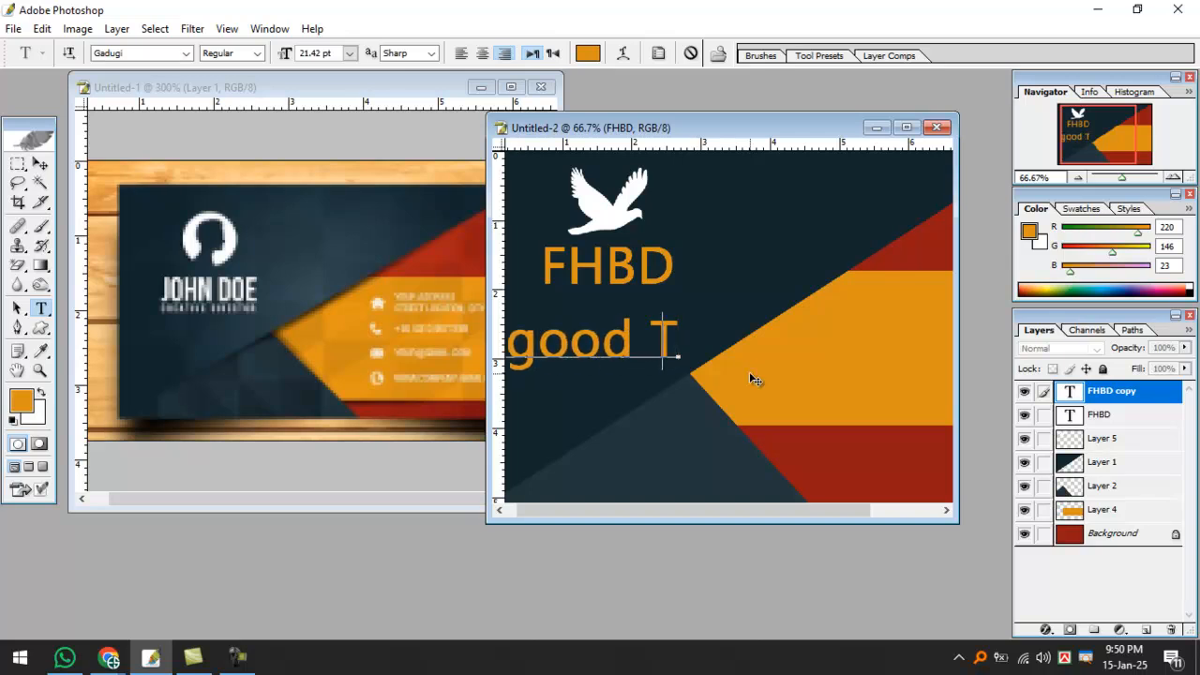
{"action": "type", "text": "ain"}
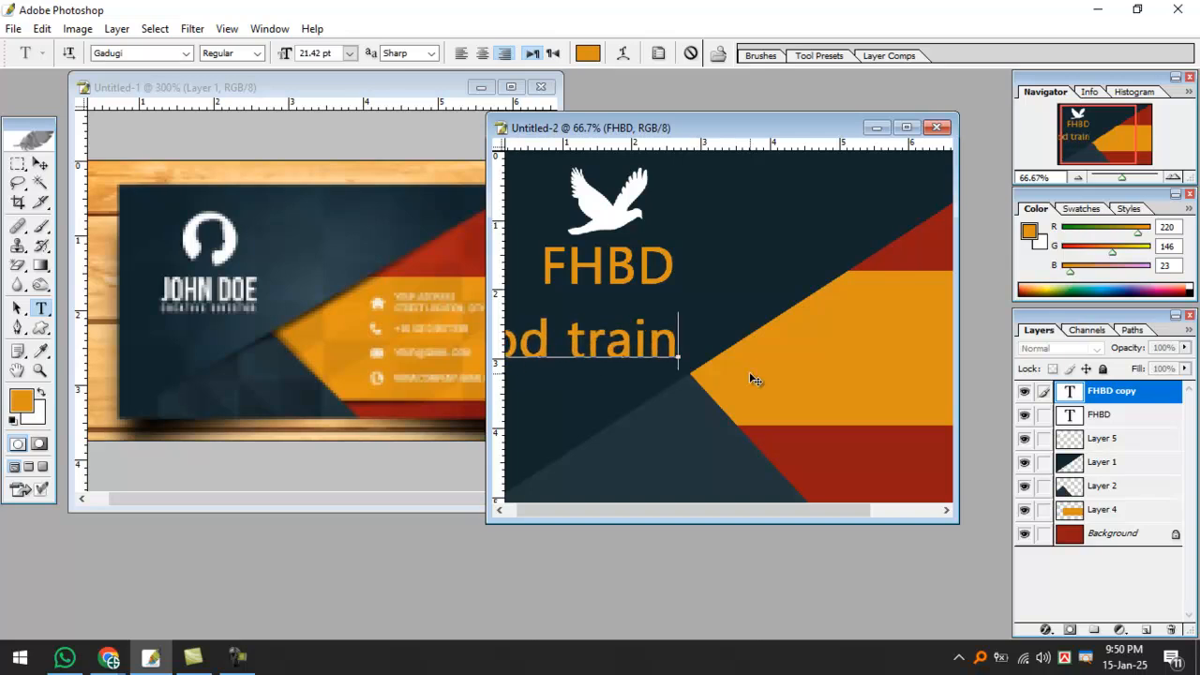
{"action": "type", "text": "ing for goo"}
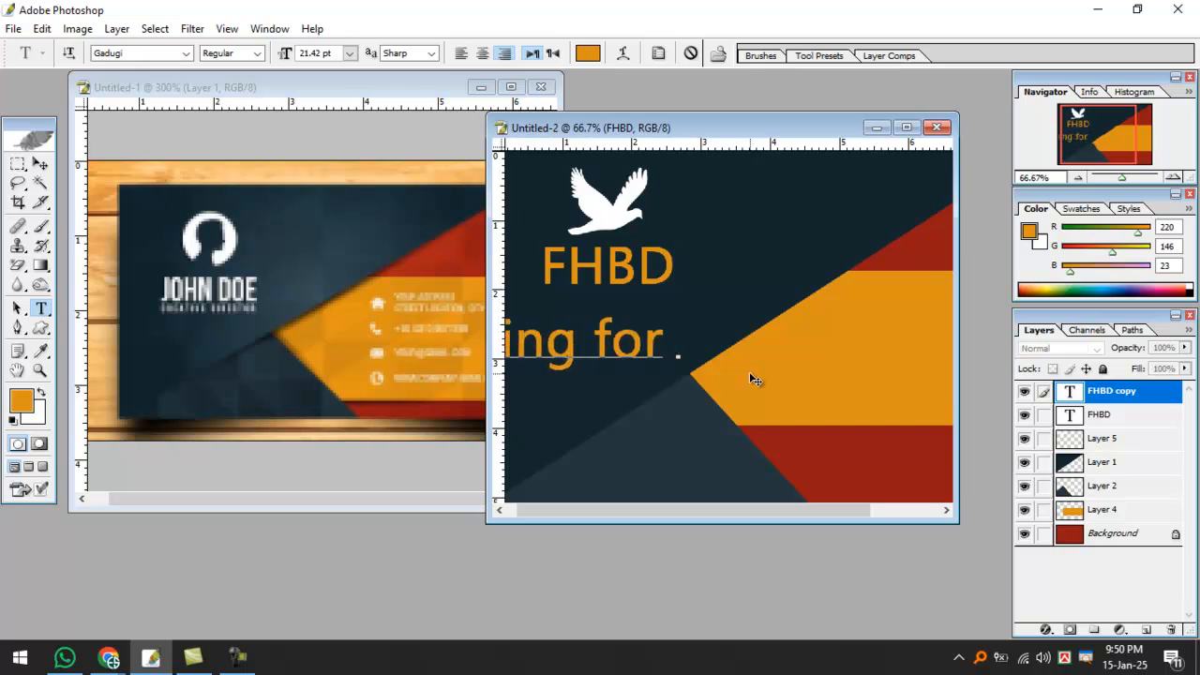
{"action": "type", "text": "d"}
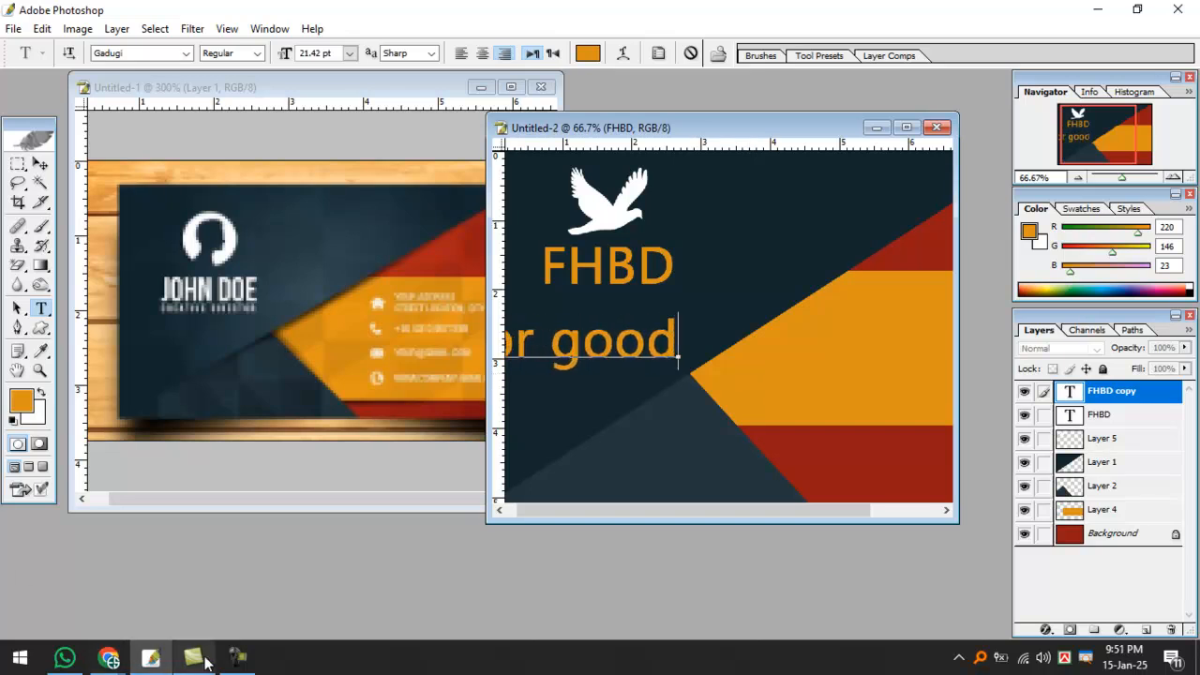
{"action": "left_click", "coordinate": [238, 657]}
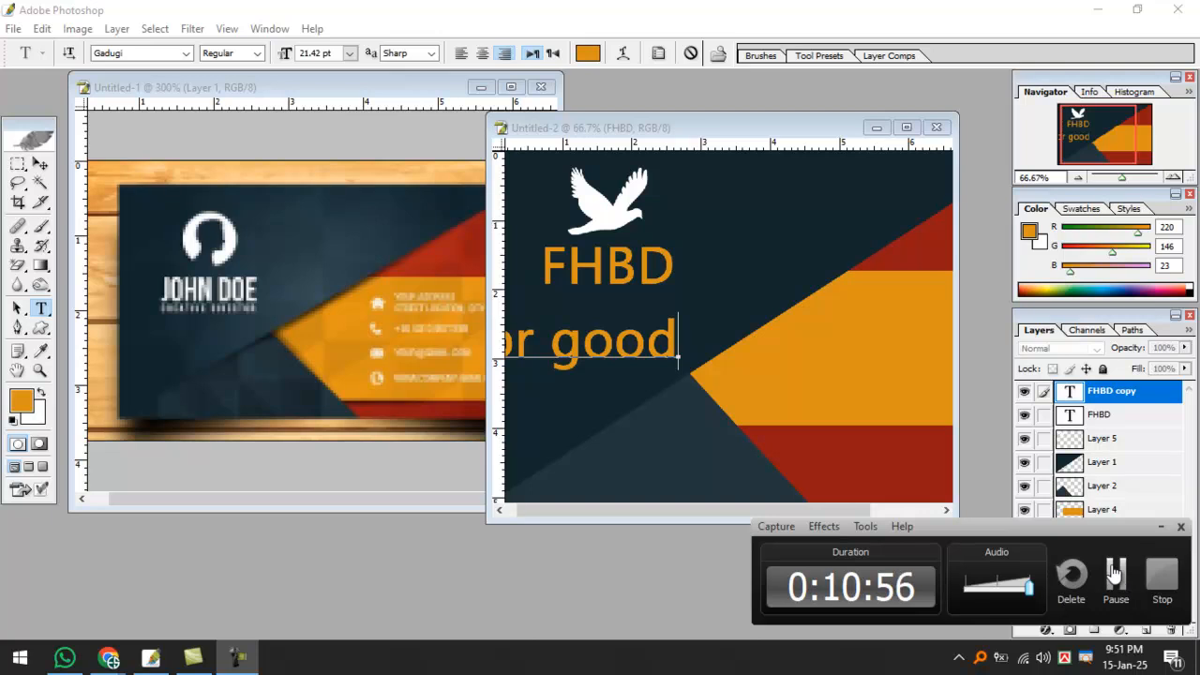
{"action": "left_click", "coordinate": [669, 343]}
{"action": "type", "text": "Future"}
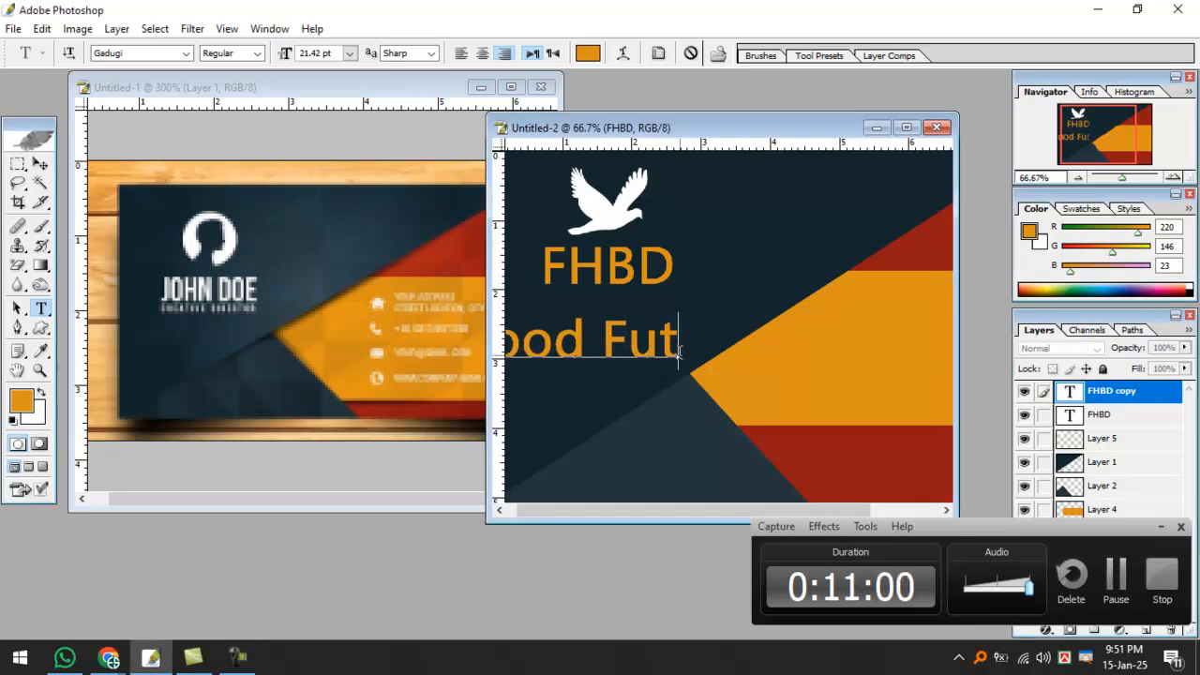
{"action": "left_click", "coordinate": [38, 164]}
{"action": "key", "text": "ctrl+minus"}
{"action": "key", "text": "ctrl+minus"}
{"action": "key", "text": "ctrl+minus"}
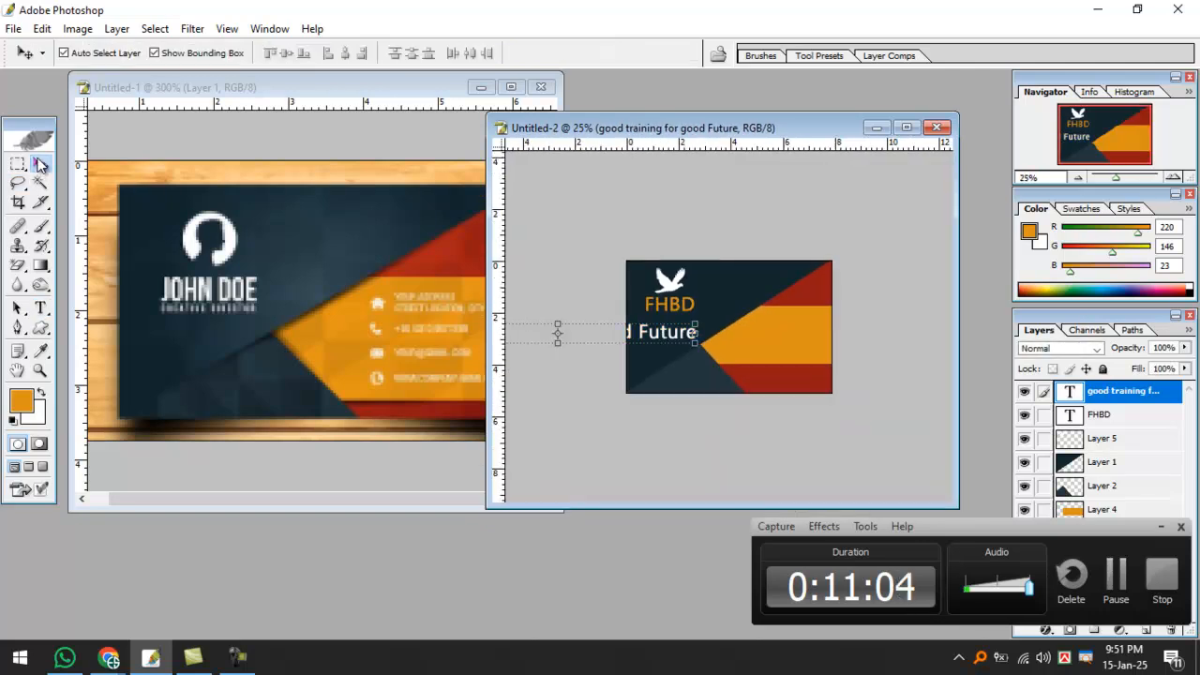
Resize the tagline narrower and shorter to fit beneath FHBD.
{"action": "double_click", "coordinate": [792, 128]}
{"action": "left_click_drag", "start_coordinate": [298, 367], "coordinate": [512, 365]}
{"action": "key", "text": "Return"}
{"action": "key", "text": "ctrl+0"}
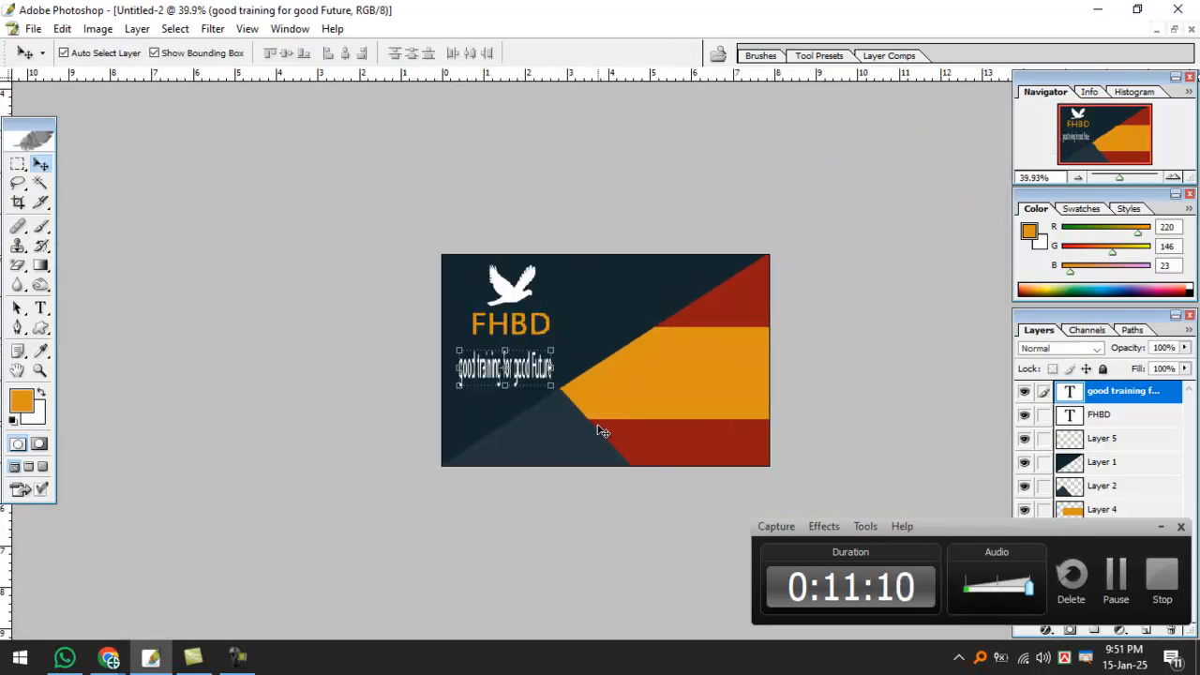
{"action": "left_click_drag", "start_coordinate": [358, 424], "coordinate": [440, 326]}
{"action": "key", "text": "Return"}
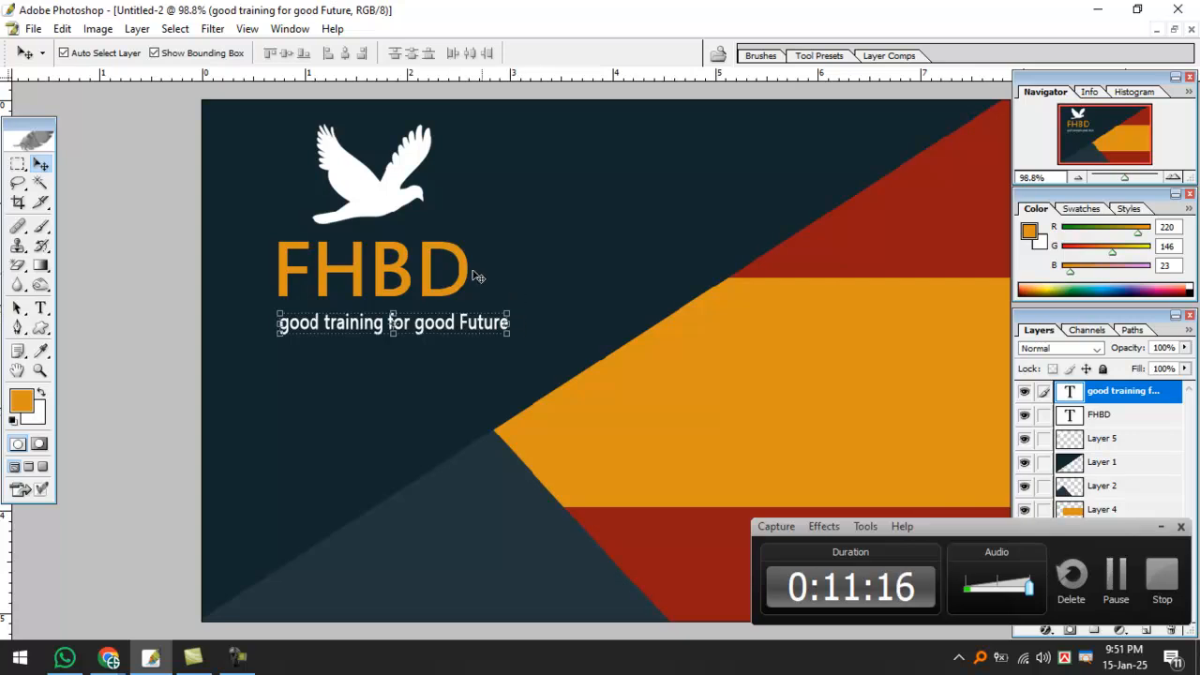
{"action": "left_click", "coordinate": [463, 272]}
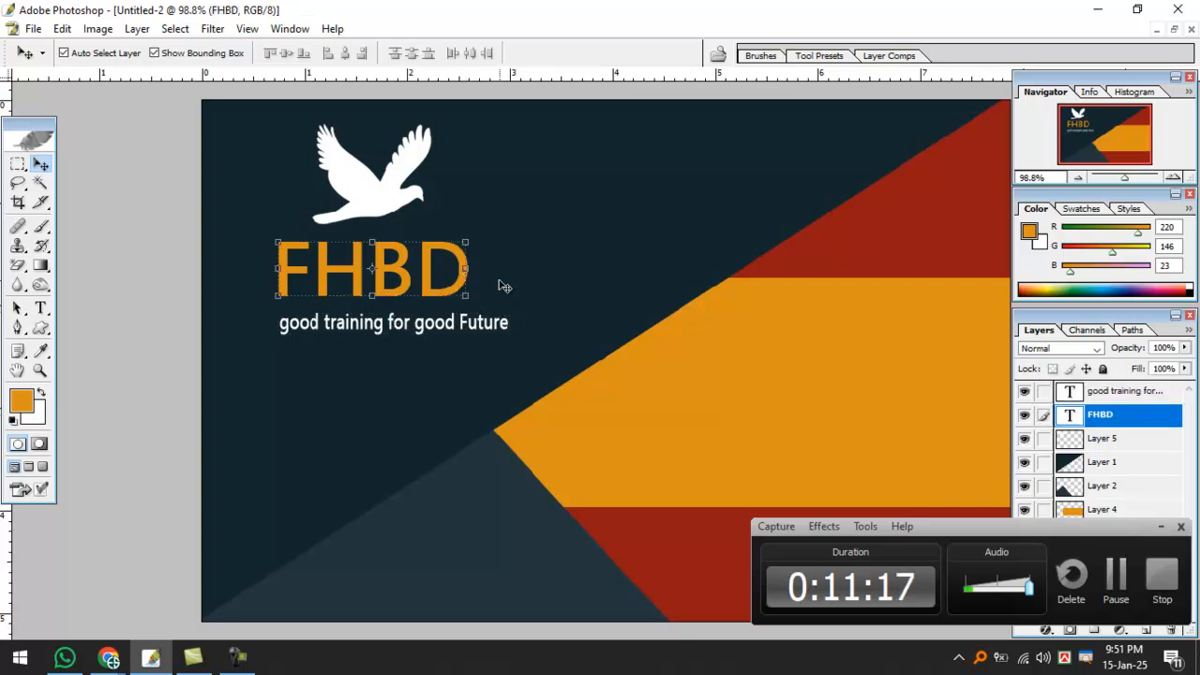
{"action": "left_click", "coordinate": [505, 328]}
{"action": "left_click", "coordinate": [507, 323]}
{"action": "left_click_drag", "start_coordinate": [509, 321], "coordinate": [467, 322]}
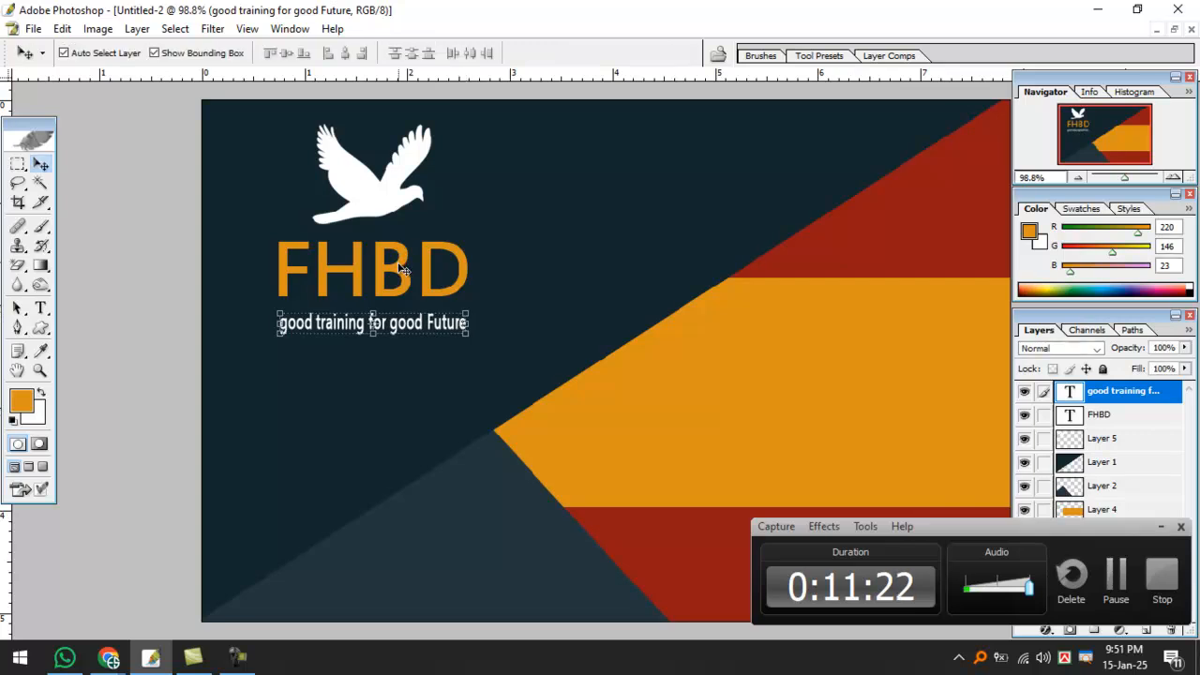
Nudge the FHBD title down two steps toward the tagline.
{"action": "left_click", "coordinate": [401, 270]}
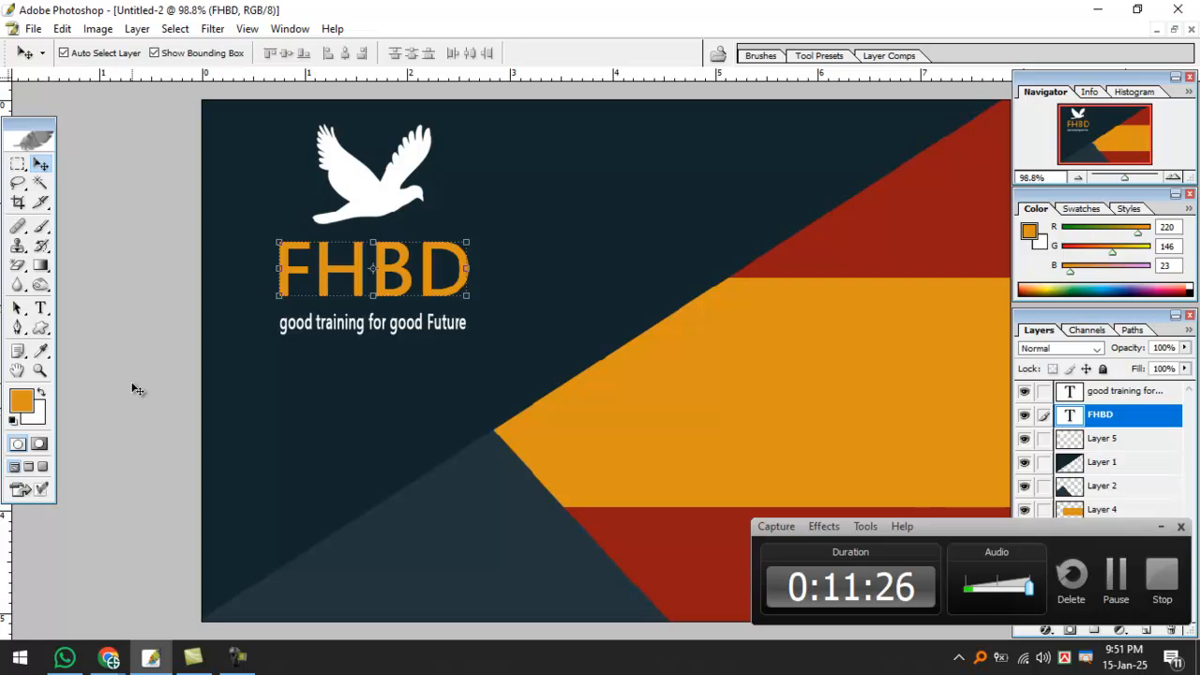
{"action": "key", "text": "Down"}
{"action": "key", "text": "Down"}
{"action": "key", "text": "Down"}
{"action": "key", "text": "Down"}
{"action": "key", "text": "Down"}
{"action": "key", "text": "Down"}
{"action": "key", "text": "Down"}
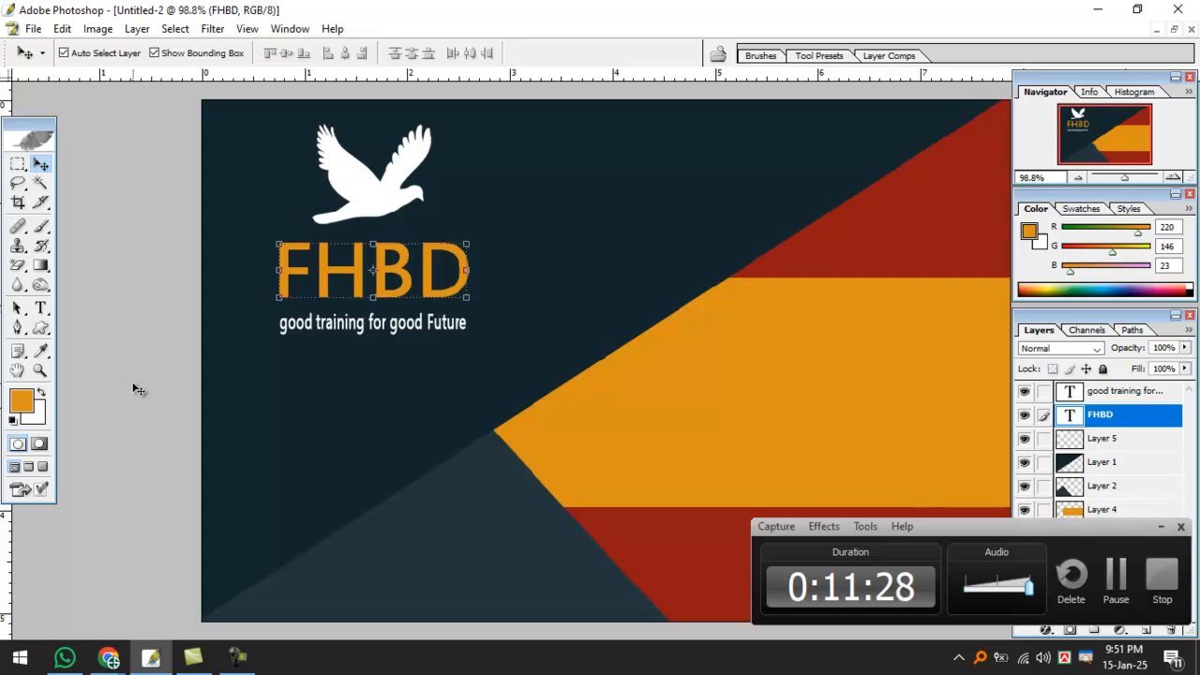
{"action": "key", "text": "Down"}
{"action": "key", "text": "Down"}
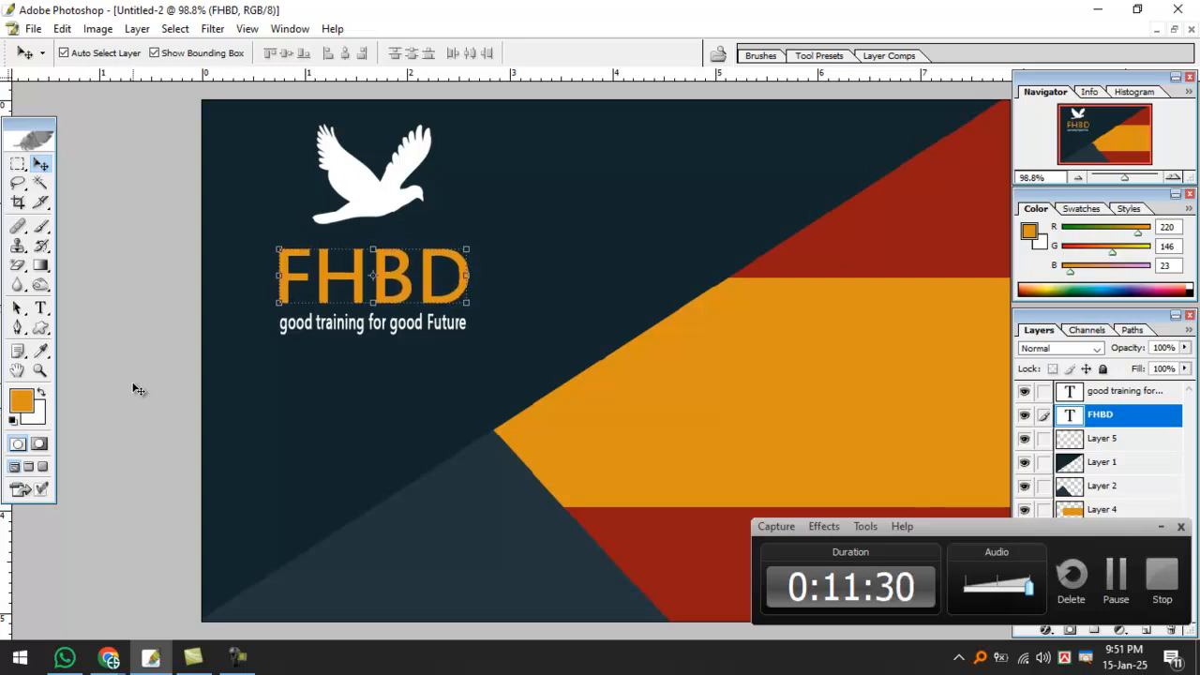
{"action": "left_click", "coordinate": [309, 353]}
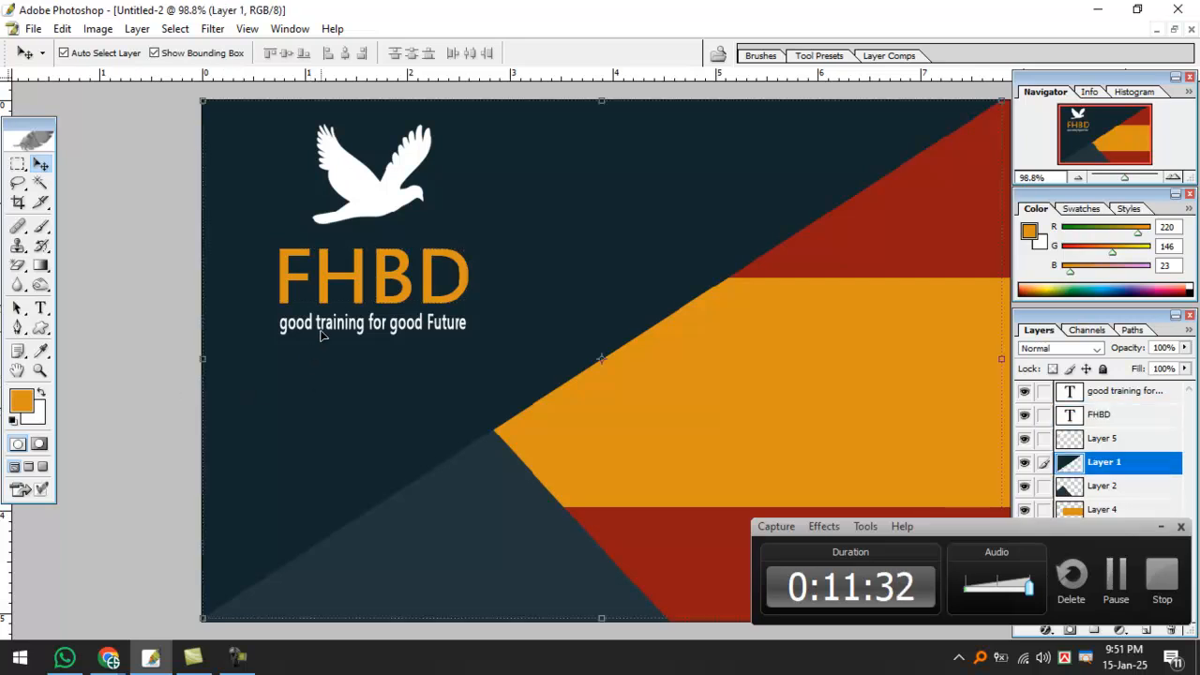
{"action": "left_click", "coordinate": [1160, 526]}
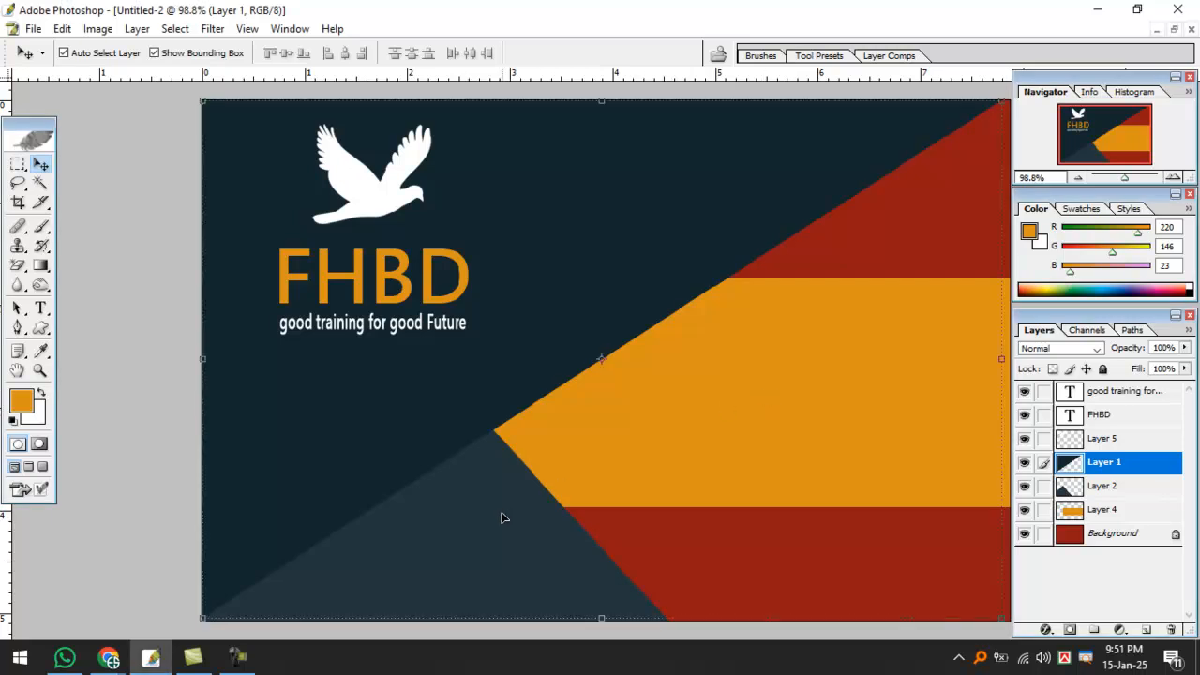
Stretch the orange band on Layer 4 to the card's left edge.
{"action": "left_click", "coordinate": [1125, 488]}
{"action": "scroll", "coordinate": [513, 537], "scroll_direction": "down", "scroll_amount": 3}
{"action": "scroll", "coordinate": [672, 456], "scroll_direction": "up", "scroll_amount": 2}
{"action": "scroll", "coordinate": [671, 457], "scroll_direction": "down", "scroll_amount": 1}
{"action": "scroll", "coordinate": [671, 457], "scroll_direction": "down", "scroll_amount": 1}
{"action": "left_click", "coordinate": [773, 382]}
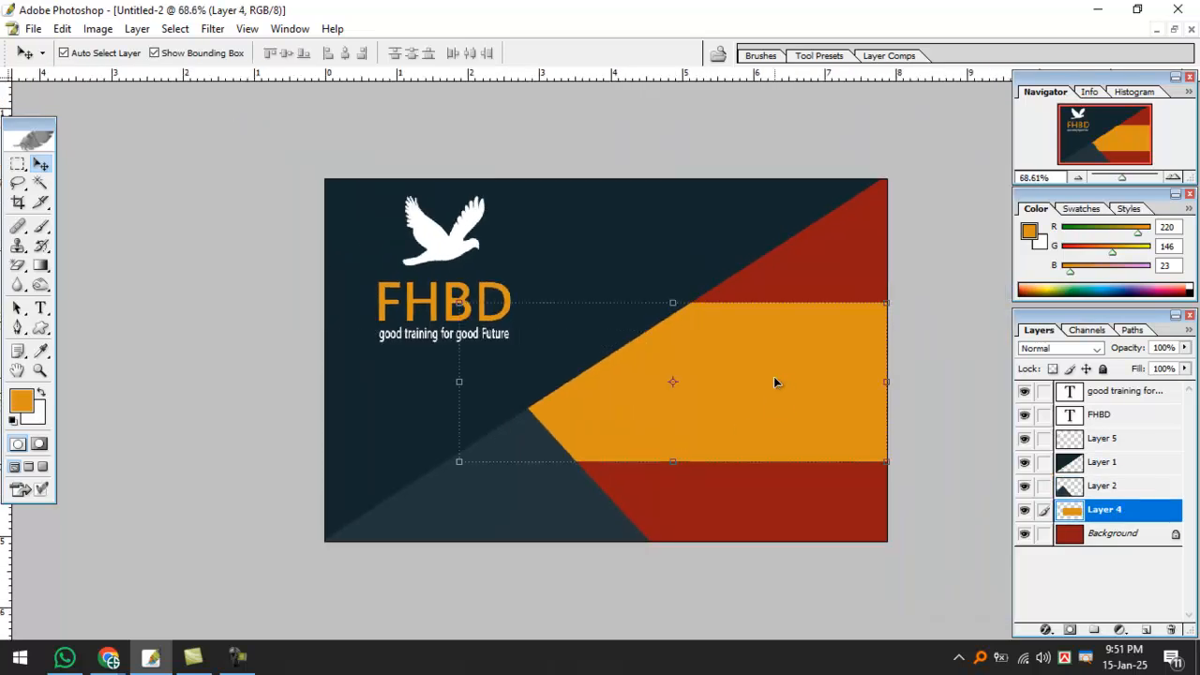
{"action": "left_click_drag", "start_coordinate": [460, 382], "coordinate": [325, 383]}
{"action": "key", "text": "Return"}
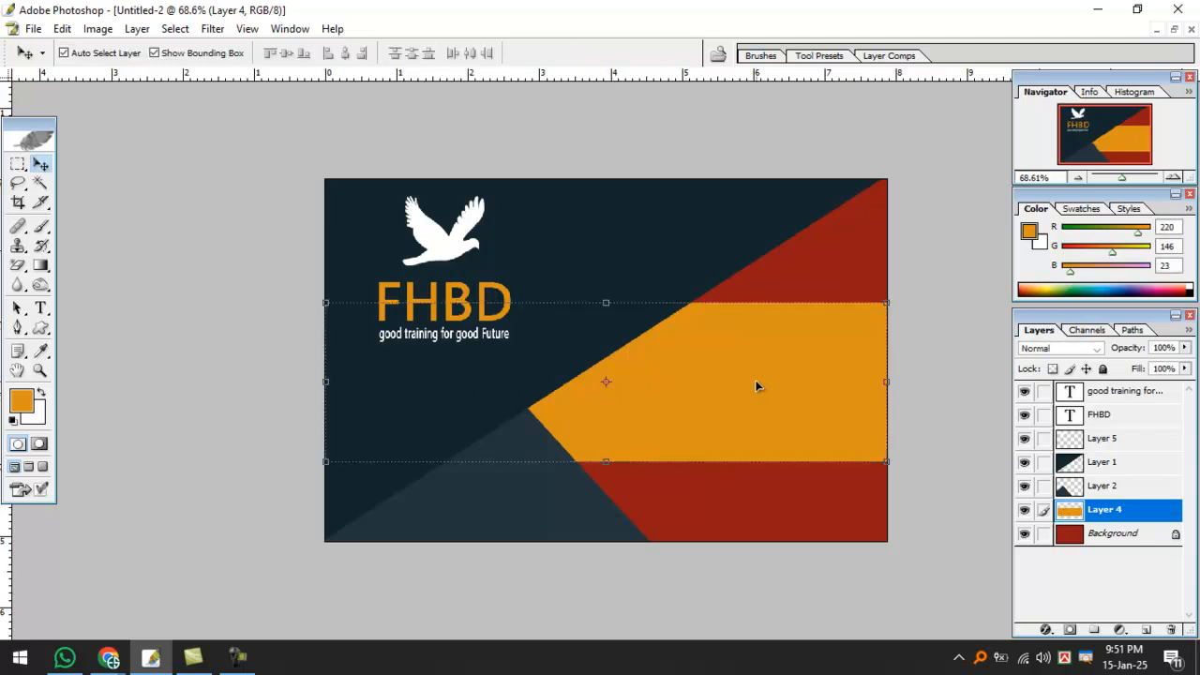
Raise the orange band's top edge so only a smaller red wedge remains.
{"action": "scroll", "coordinate": [757, 388], "scroll_direction": "up", "scroll_amount": 1}
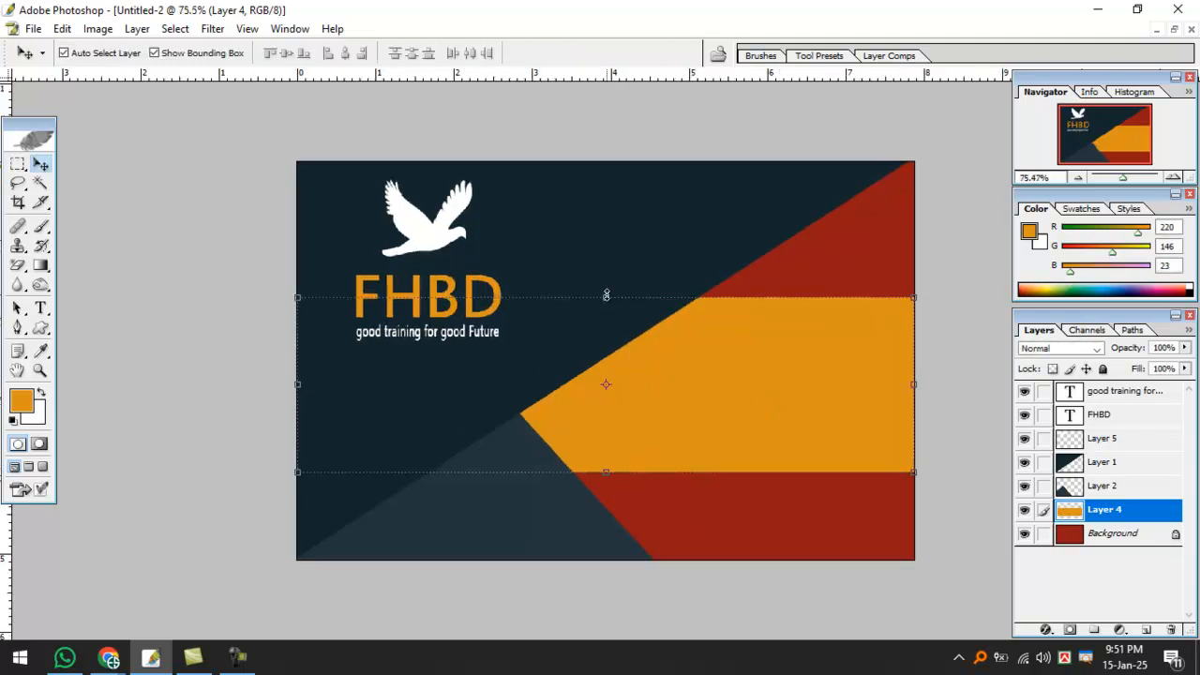
{"action": "left_click_drag", "start_coordinate": [606, 295], "coordinate": [606, 269]}
{"action": "key", "text": "Return"}
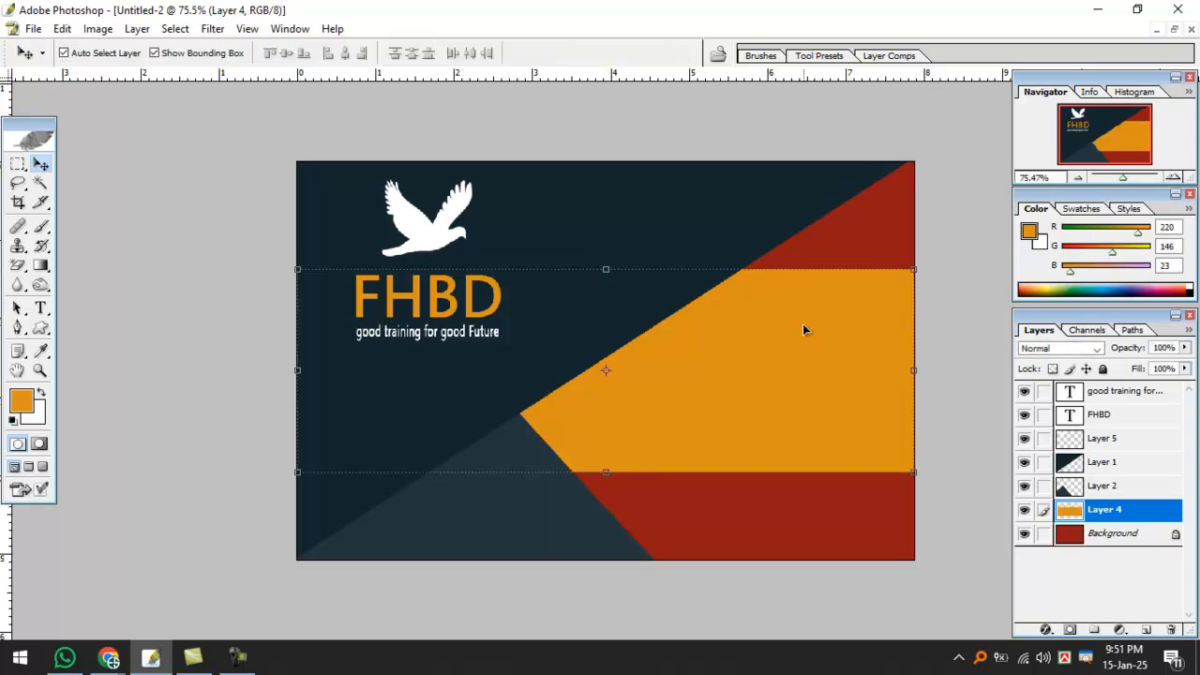
{"action": "left_click", "coordinate": [486, 339]}
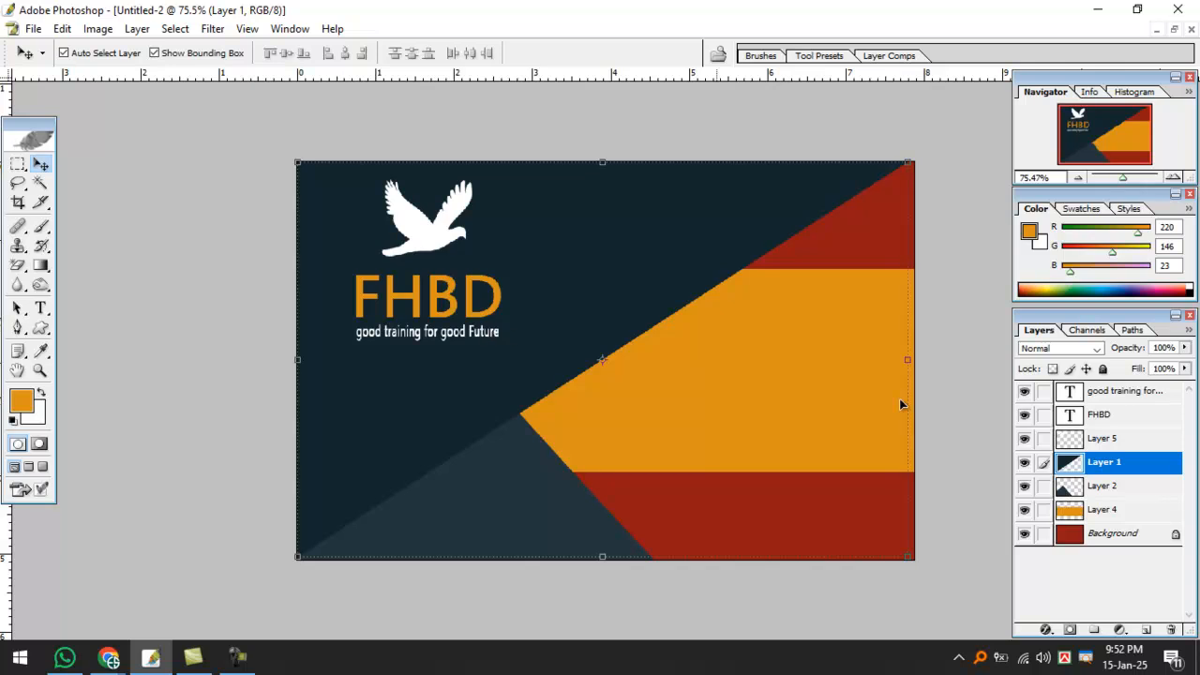
{"action": "left_click", "coordinate": [1116, 391]}
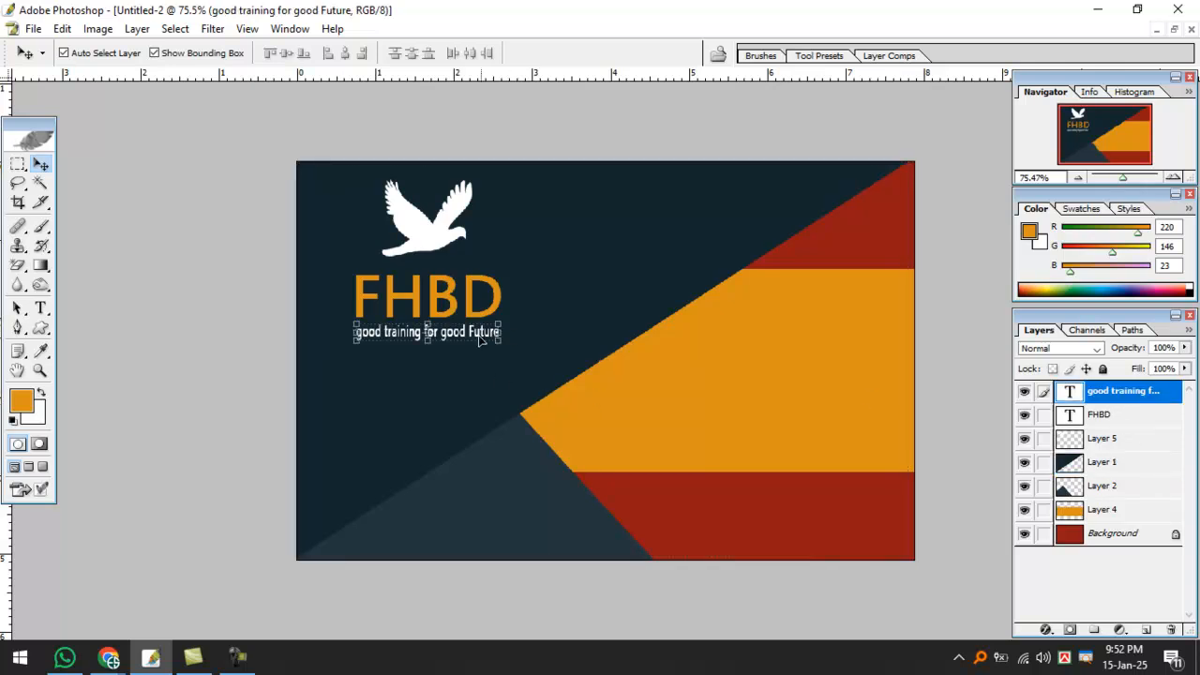
Copy the tagline onto the orange band, fill it with sampled dark navy, and enlarge it.
{"action": "left_click_drag", "start_coordinate": [451, 342], "coordinate": [777, 349], "text": "alt"}
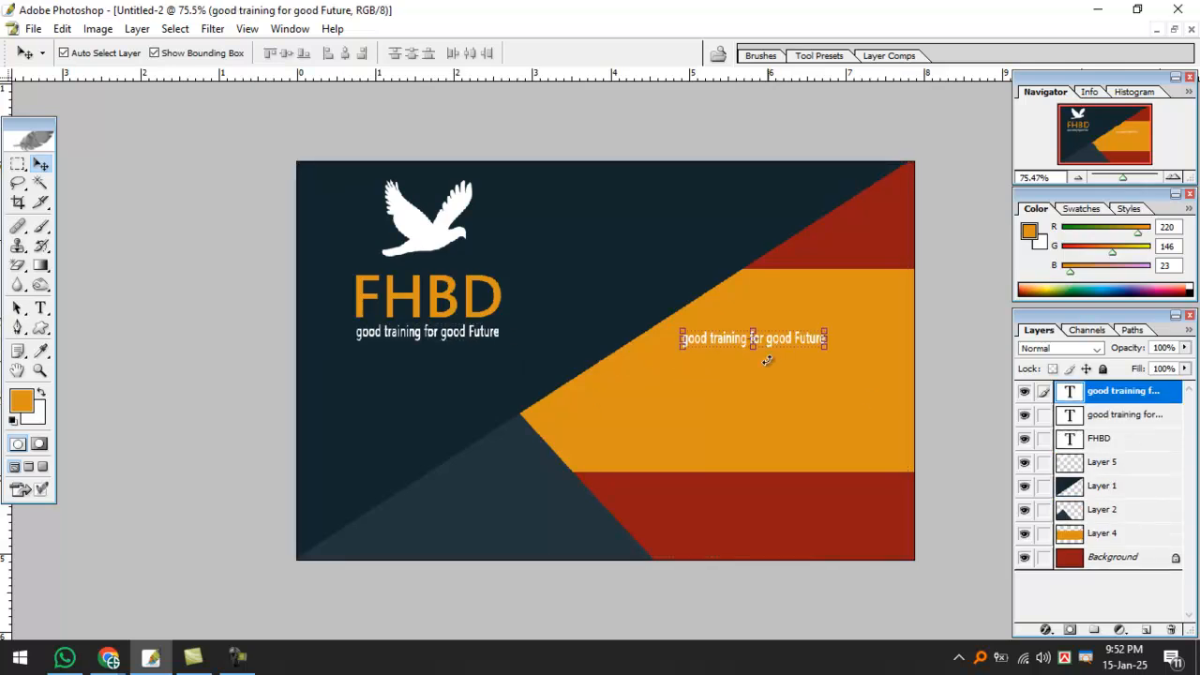
{"action": "key", "text": "b"}
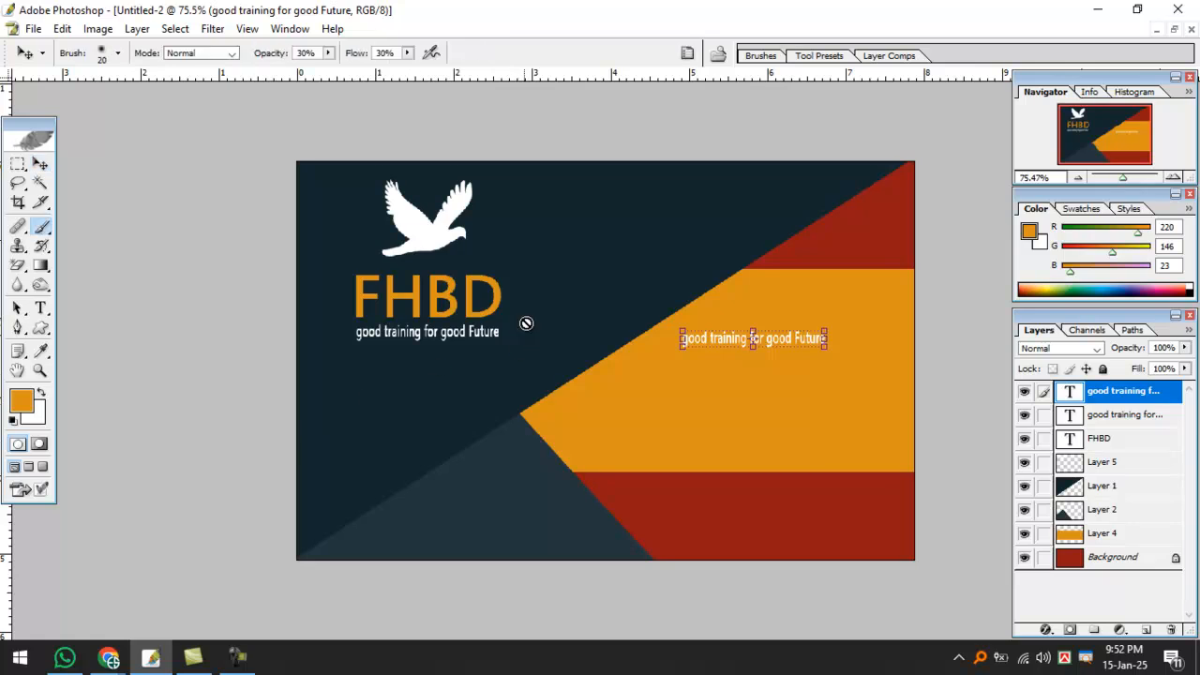
{"action": "left_click", "coordinate": [622, 255], "text": "alt"}
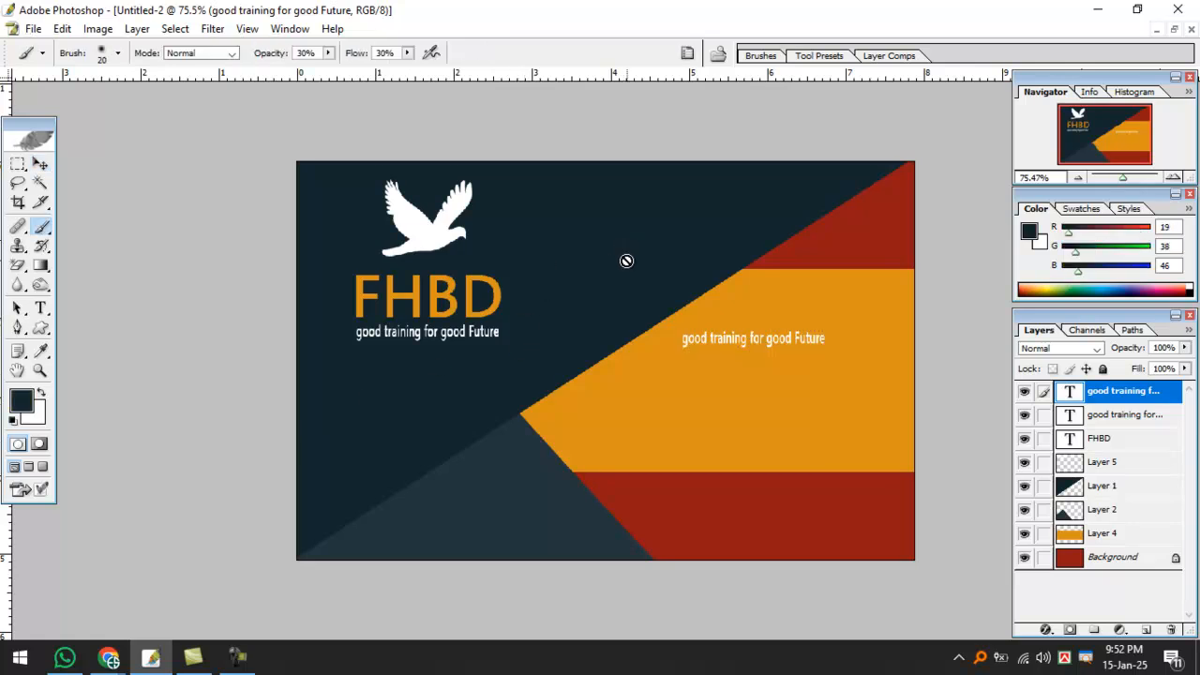
{"action": "key", "text": "alt+BackSpace"}
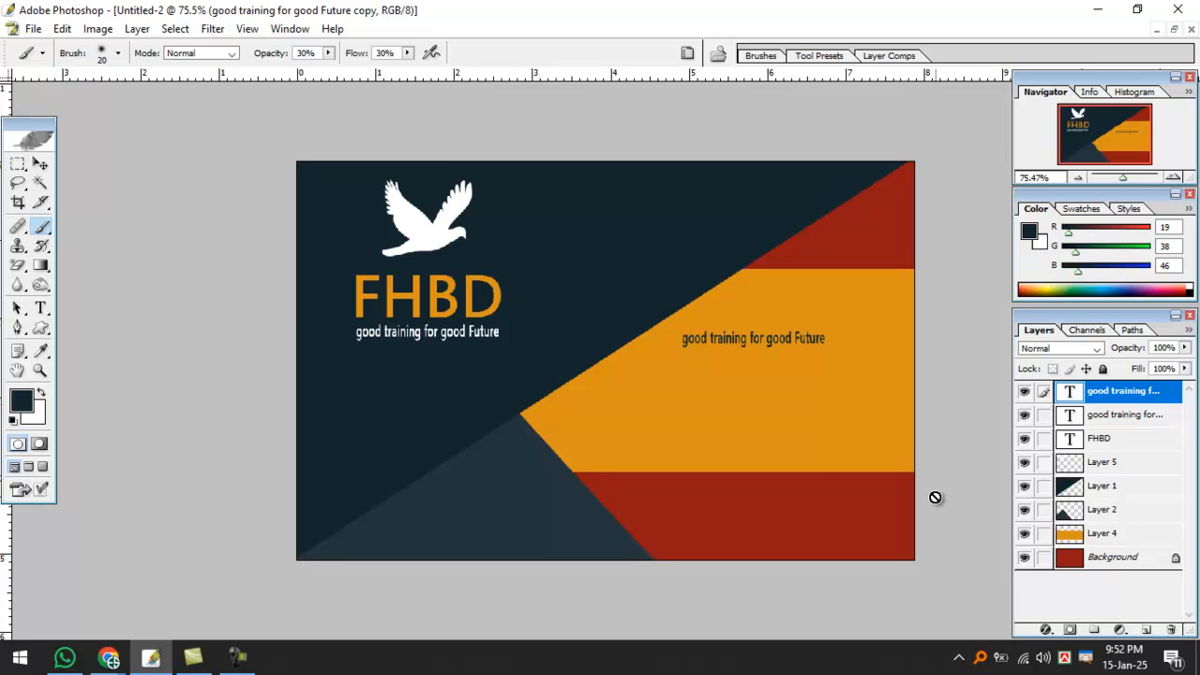
{"action": "key", "text": "ctrl+plus"}
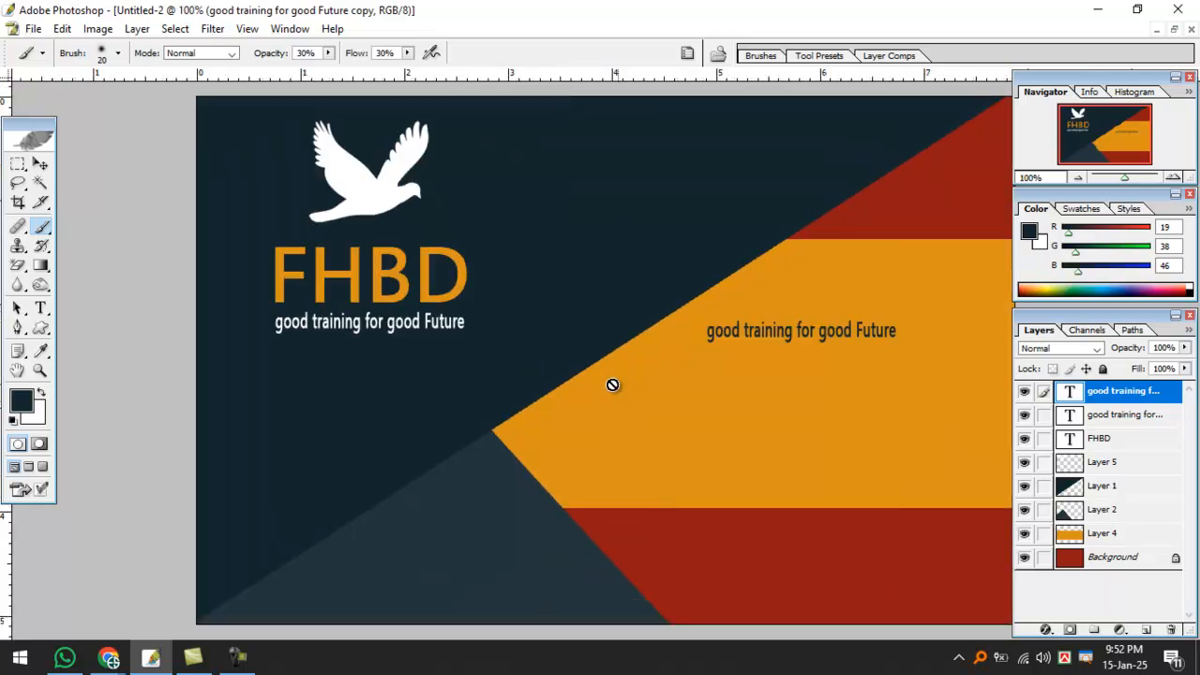
{"action": "key", "text": "f"}
{"action": "left_click_drag", "start_coordinate": [773, 385], "coordinate": [571, 389]}
{"action": "left_click", "coordinate": [40, 164]}
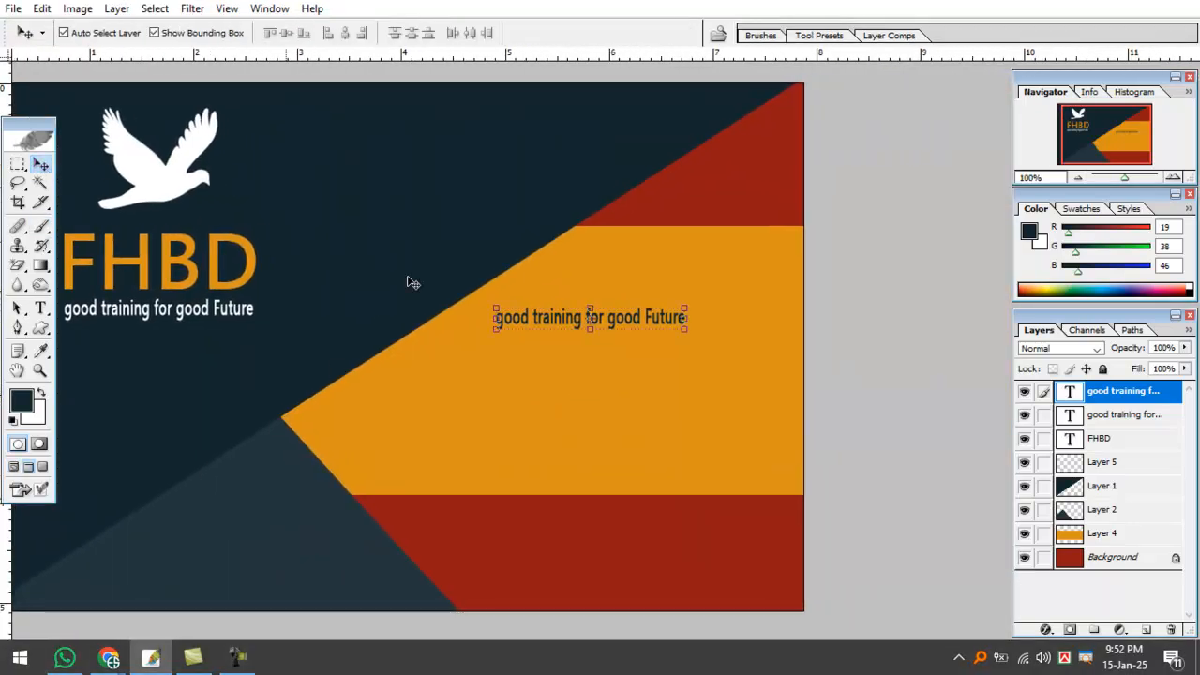
{"action": "left_click_drag", "start_coordinate": [677, 324], "coordinate": [754, 318]}
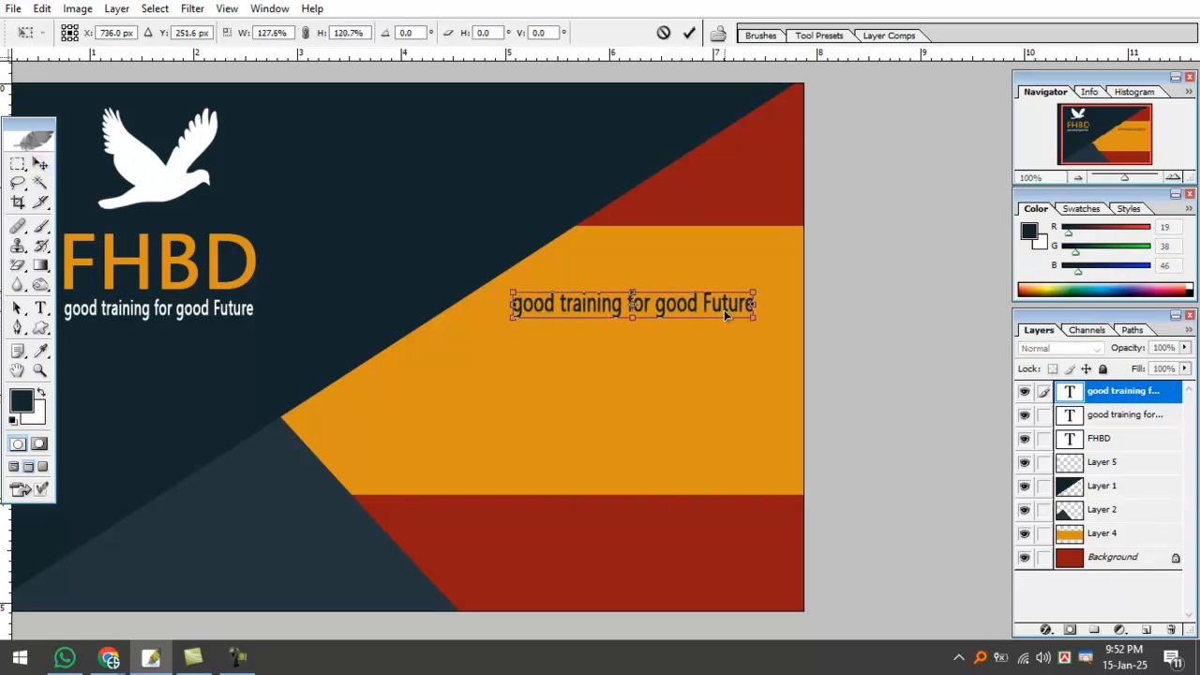
{"action": "key", "text": "Return"}
Retype the copied text as the 'Joypurhat Dhaka Bangladeswh' address line.
{"action": "left_click", "coordinate": [40, 308]}
{"action": "left_click_drag", "start_coordinate": [571, 302], "coordinate": [706, 325]}
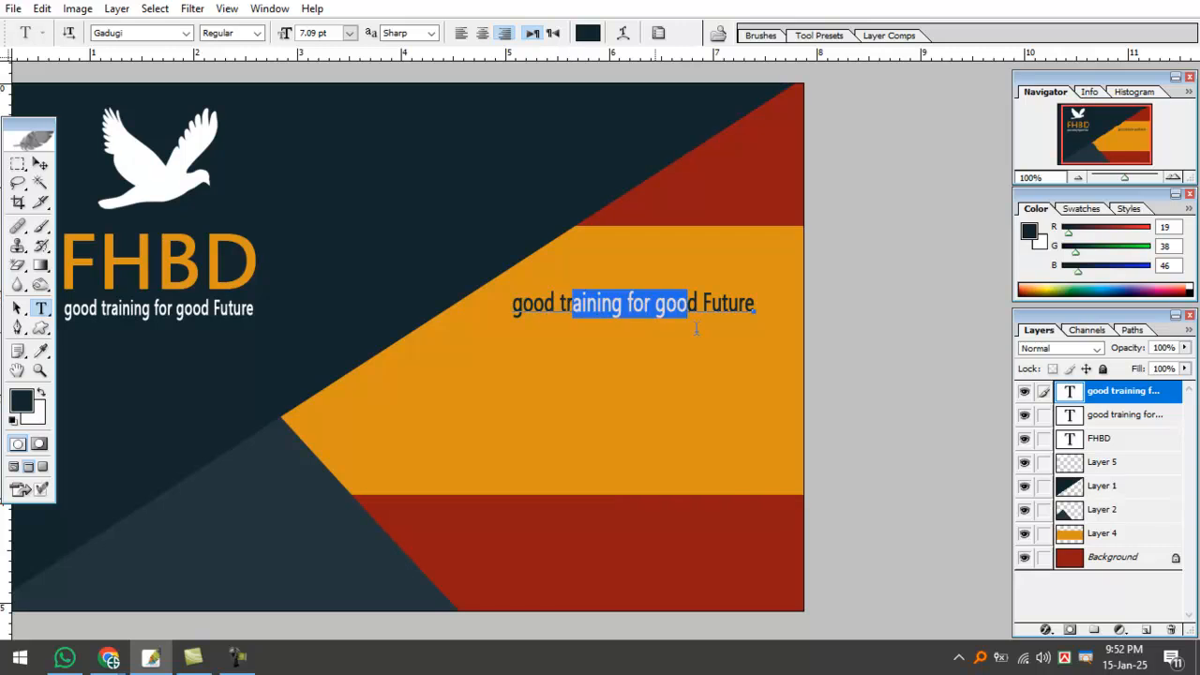
{"action": "key", "text": "ctrl+a"}
{"action": "type", "text": "Joy"}
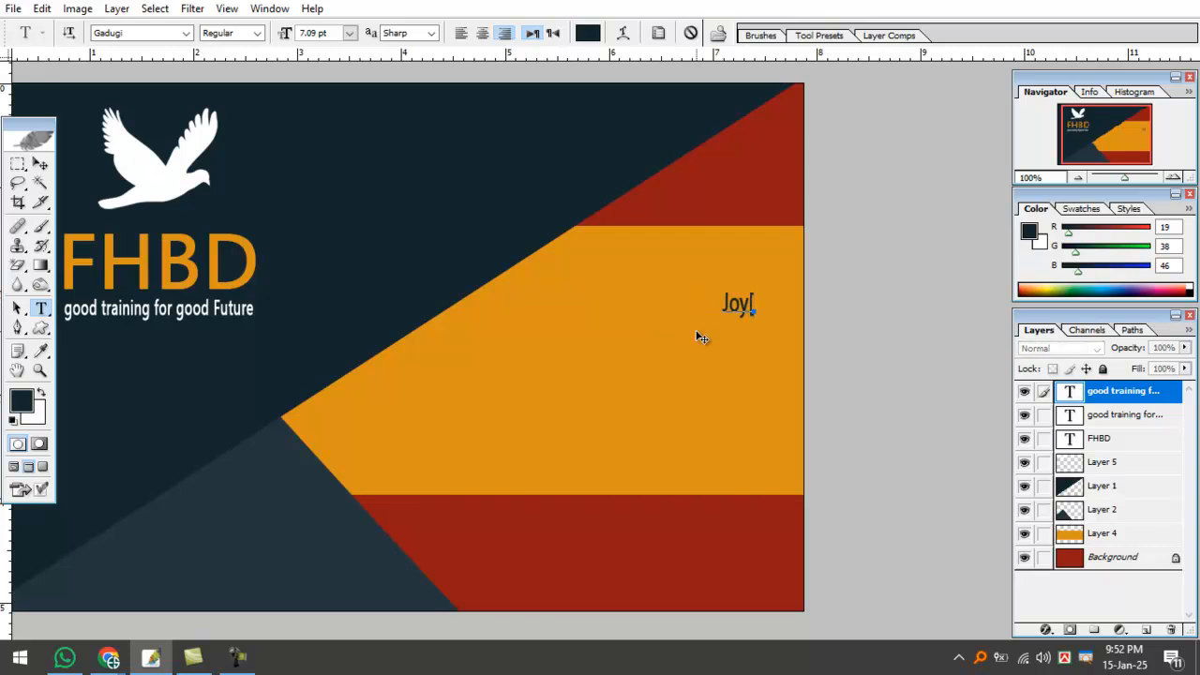
{"action": "type", "text": "purhat H"}
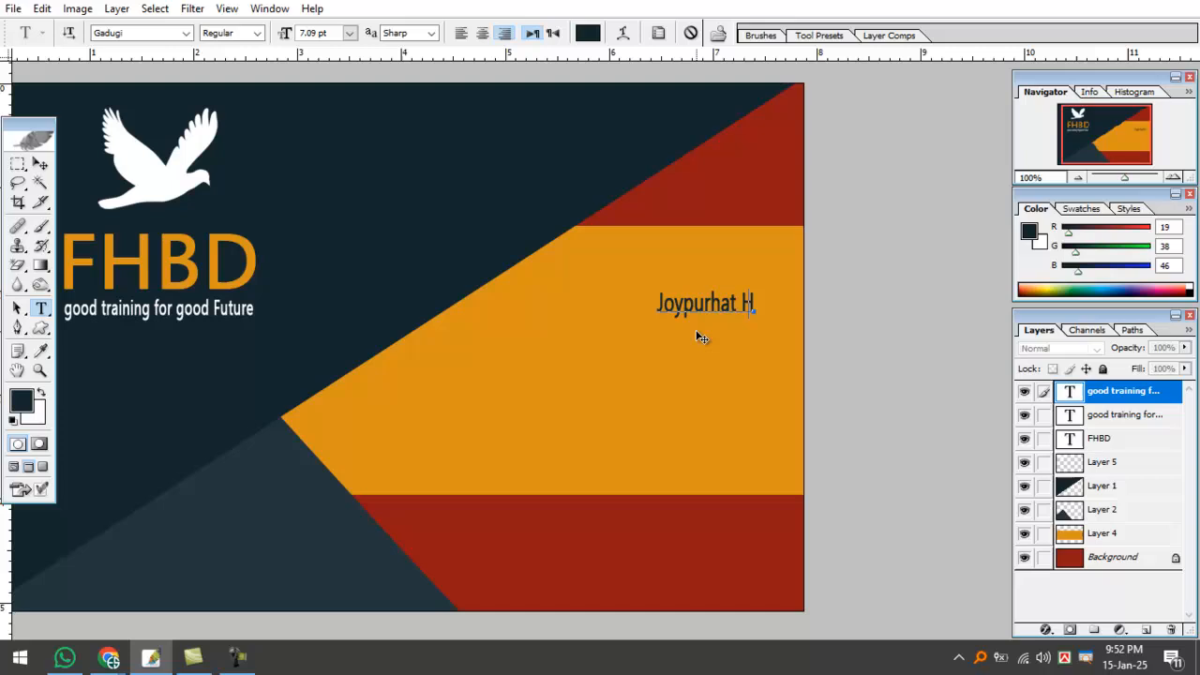
{"action": "key", "text": "BackSpace"}
{"action": "type", "text": "Dhaka Banga"}
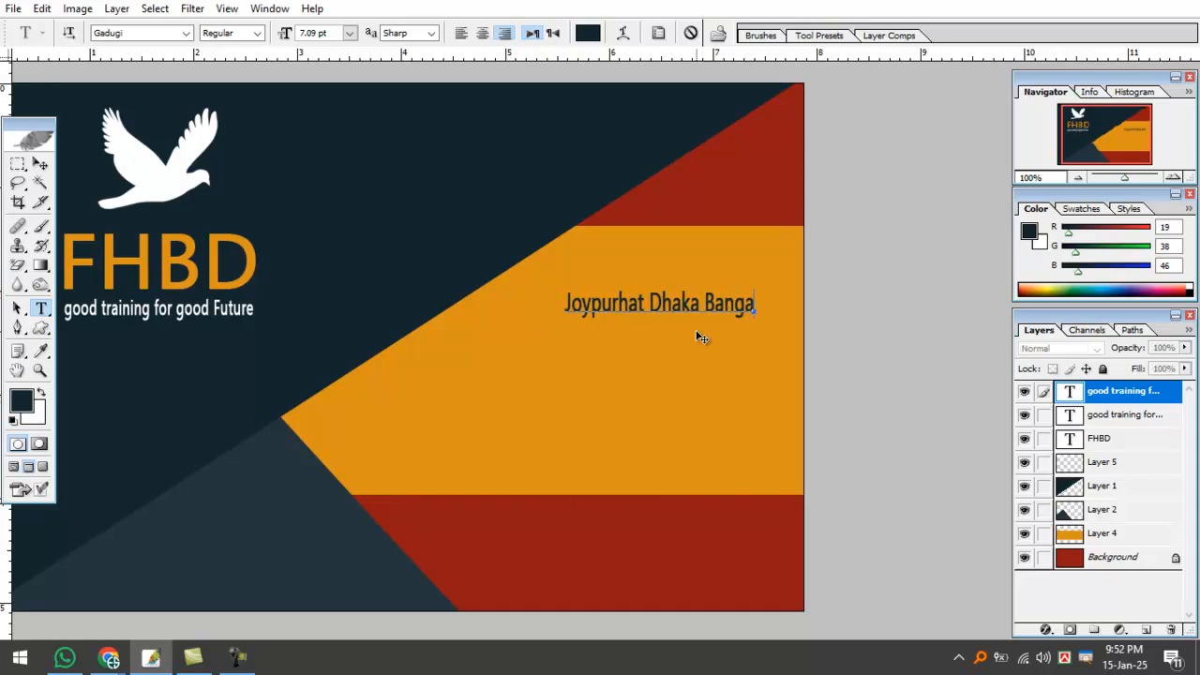
{"action": "key", "text": "BackSpace"}
{"action": "type", "text": "ladeswh"}
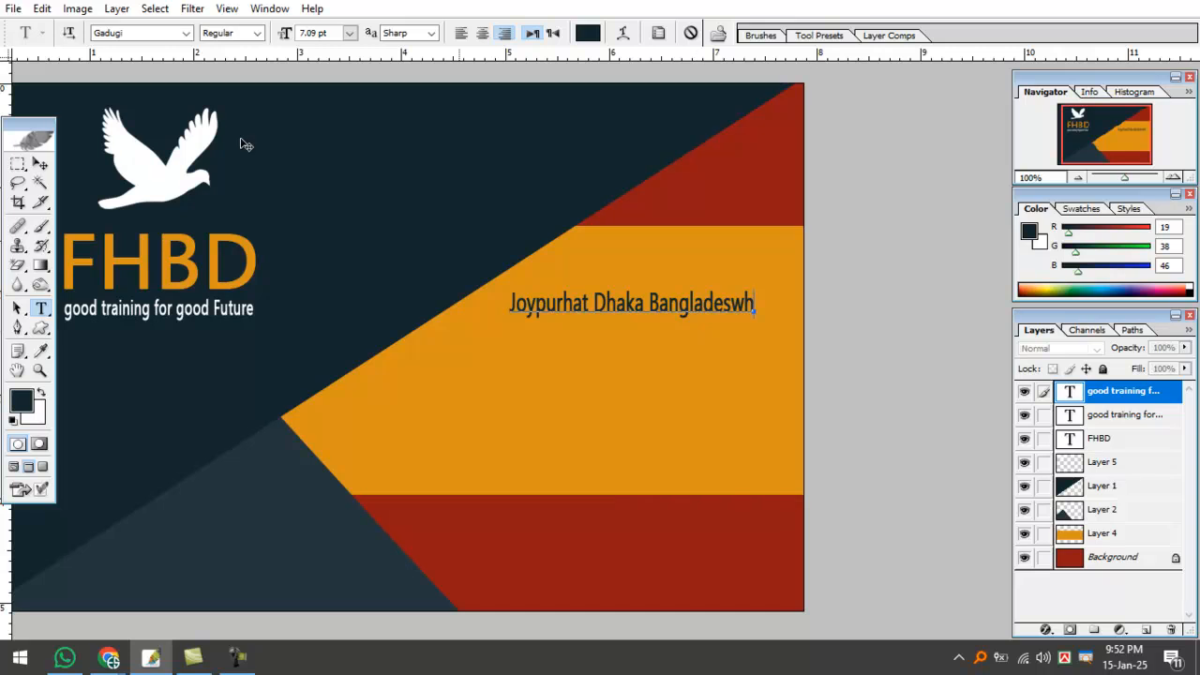
{"action": "left_click", "coordinate": [40, 164]}
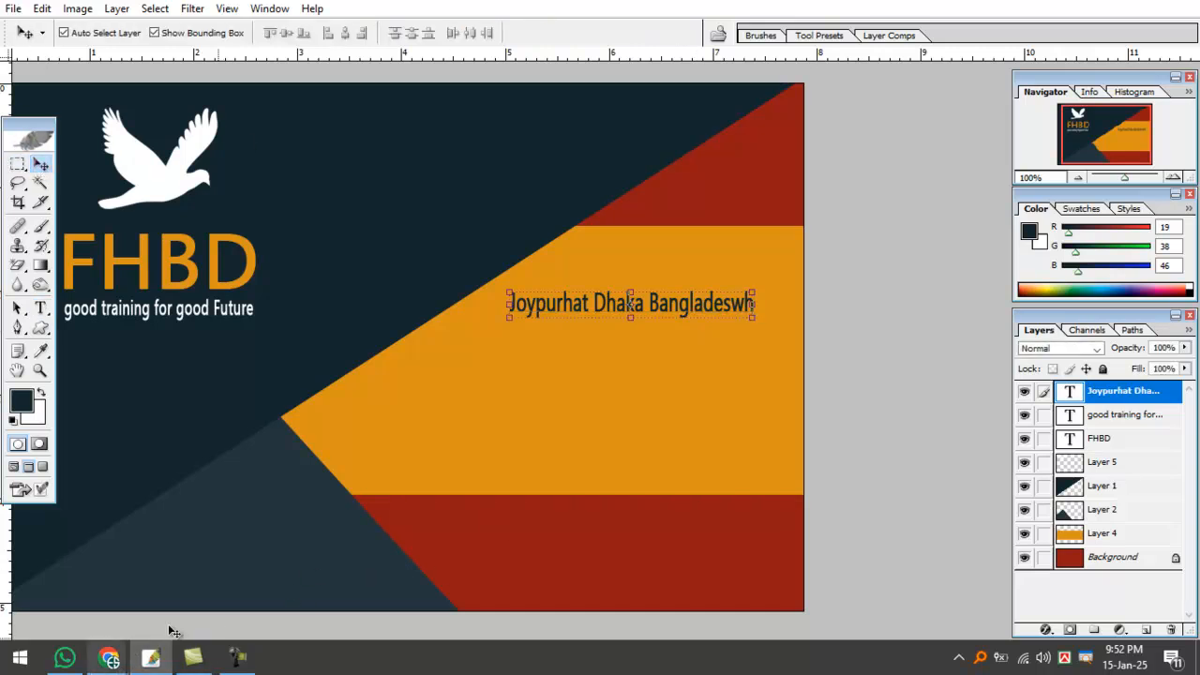
{"action": "left_click", "coordinate": [237, 658]}
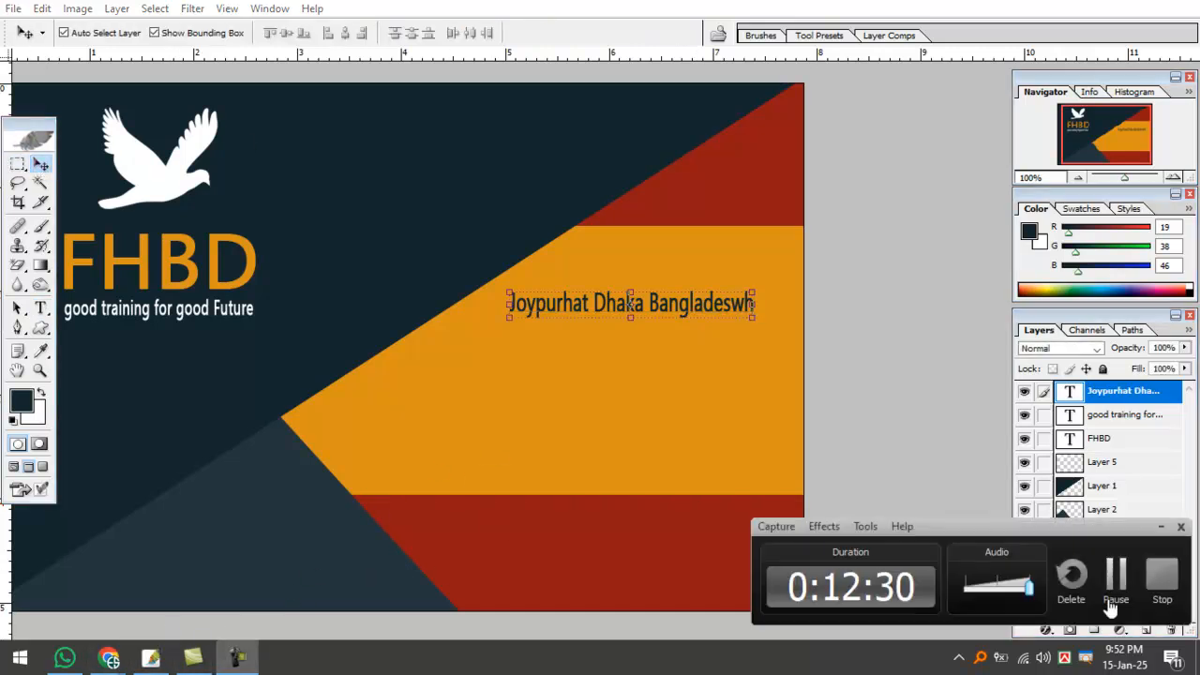
Bring Google Meet to the front and toggle the microphone off, then back on.
{"action": "mouse_move", "coordinate": [109, 658]}
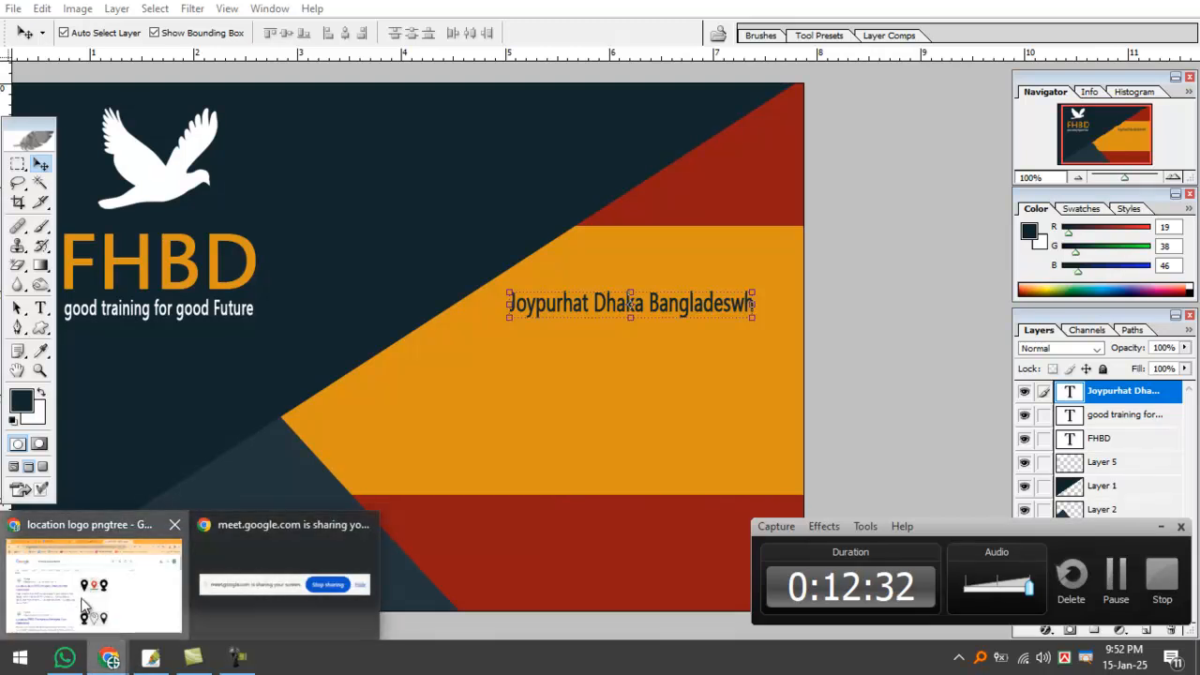
{"action": "left_click", "coordinate": [82, 607]}
{"action": "left_click", "coordinate": [103, 18]}
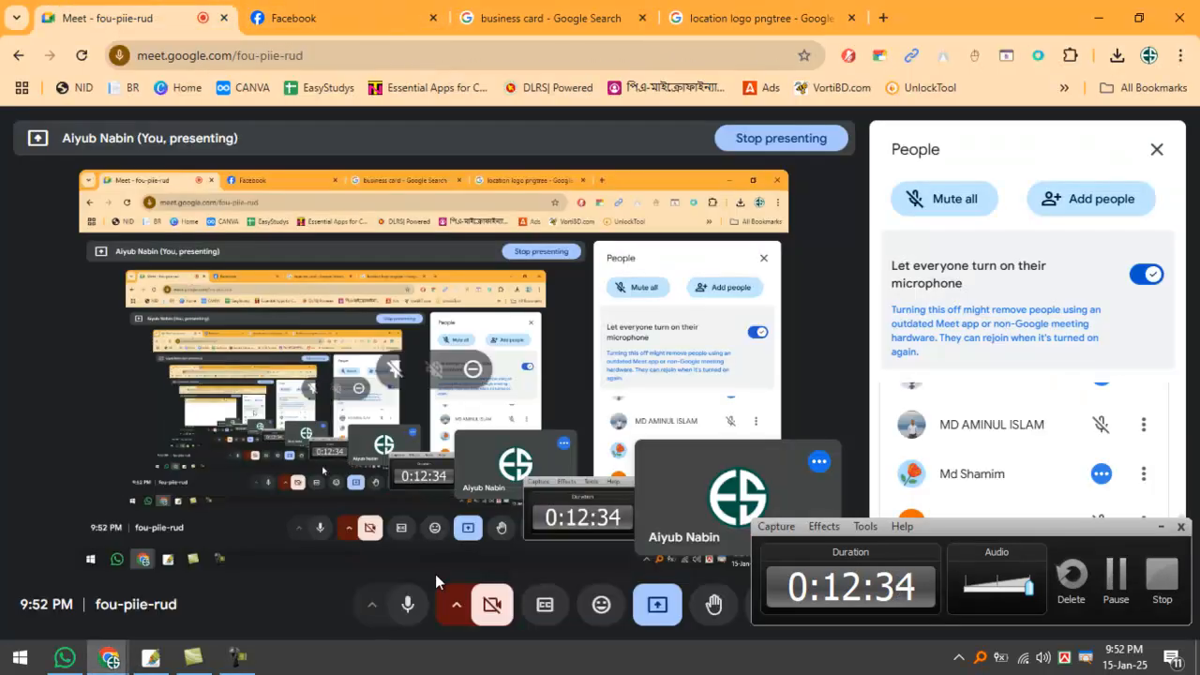
{"action": "left_click", "coordinate": [408, 605]}
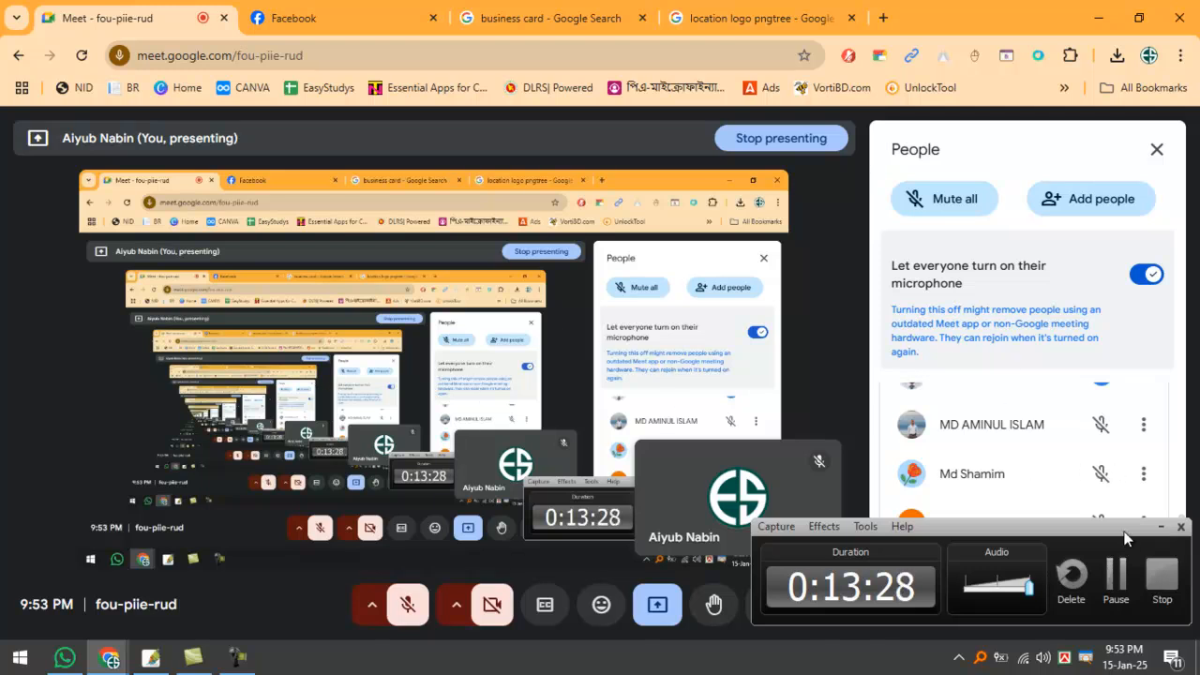
{"action": "left_click_drag", "start_coordinate": [1098, 527], "coordinate": [812, 550]}
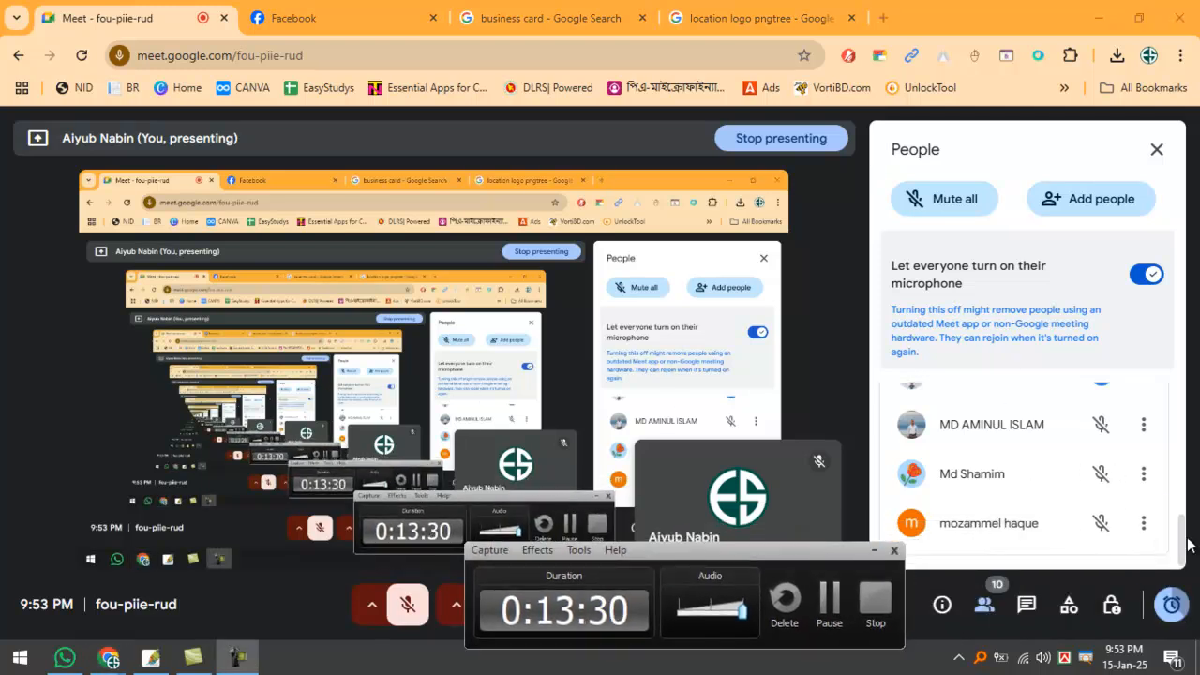
{"action": "left_click_drag", "start_coordinate": [1179, 532], "coordinate": [1035, 401]}
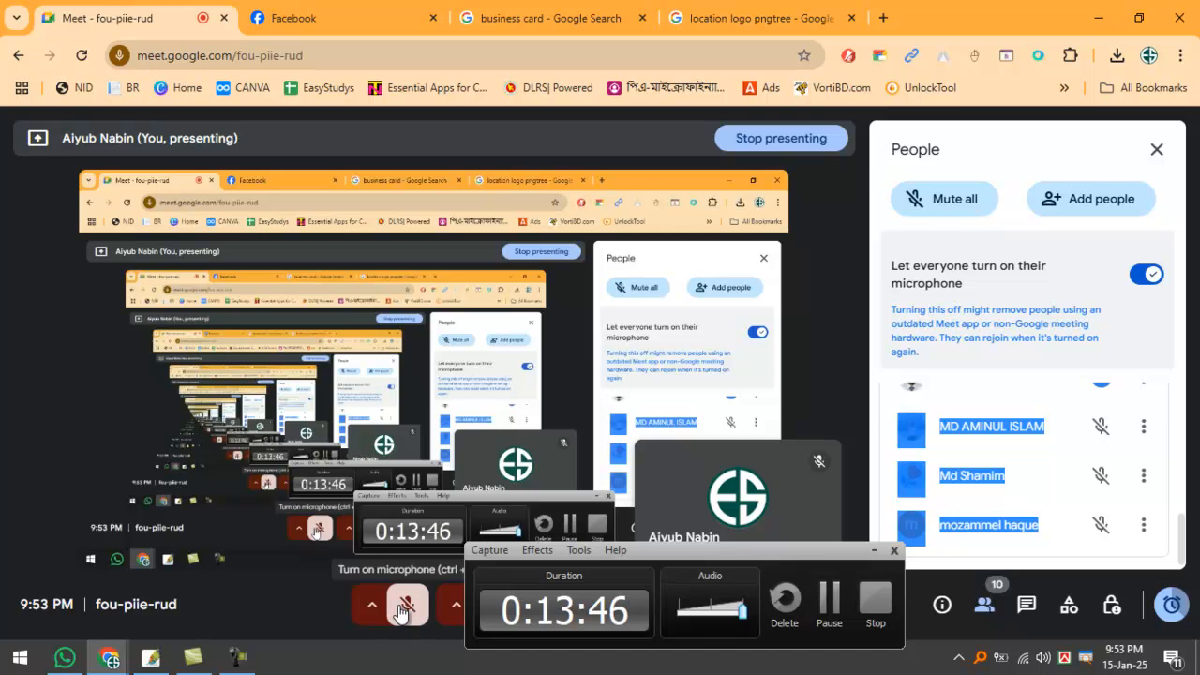
{"action": "left_click", "coordinate": [401, 611]}
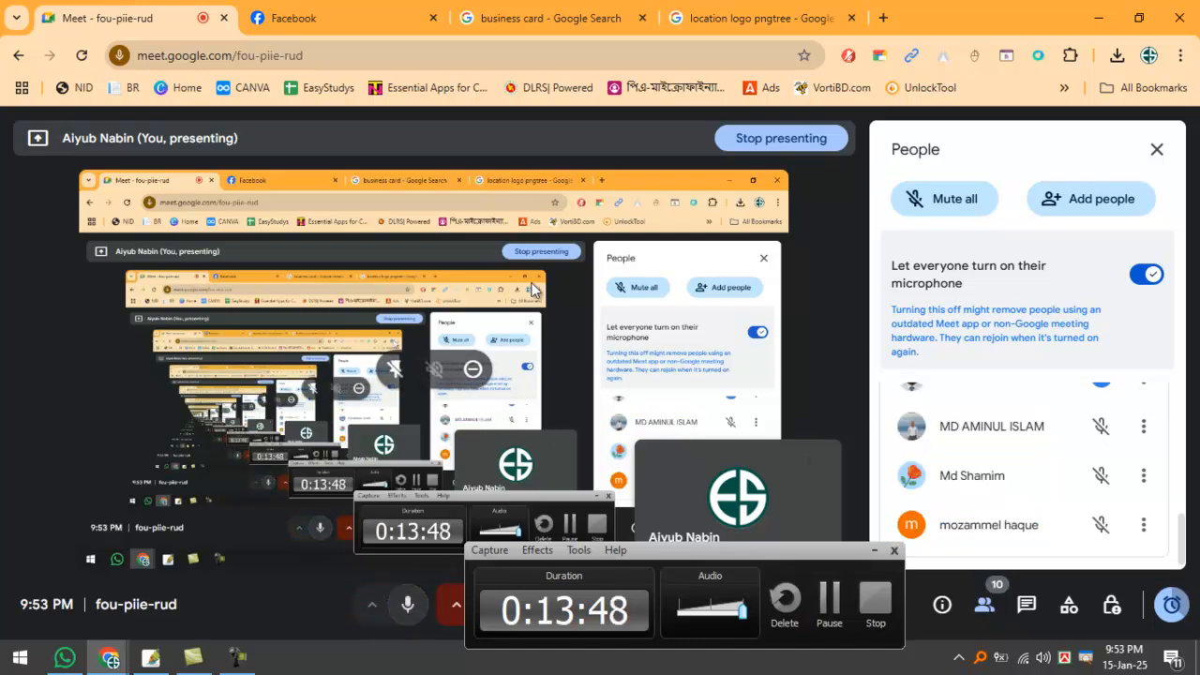
Cycle through the Facebook and search-result tabs, then return to the Meet tab.
{"action": "left_click", "coordinate": [328, 21]}
{"action": "left_click", "coordinate": [516, 15]}
{"action": "left_click", "coordinate": [756, 16]}
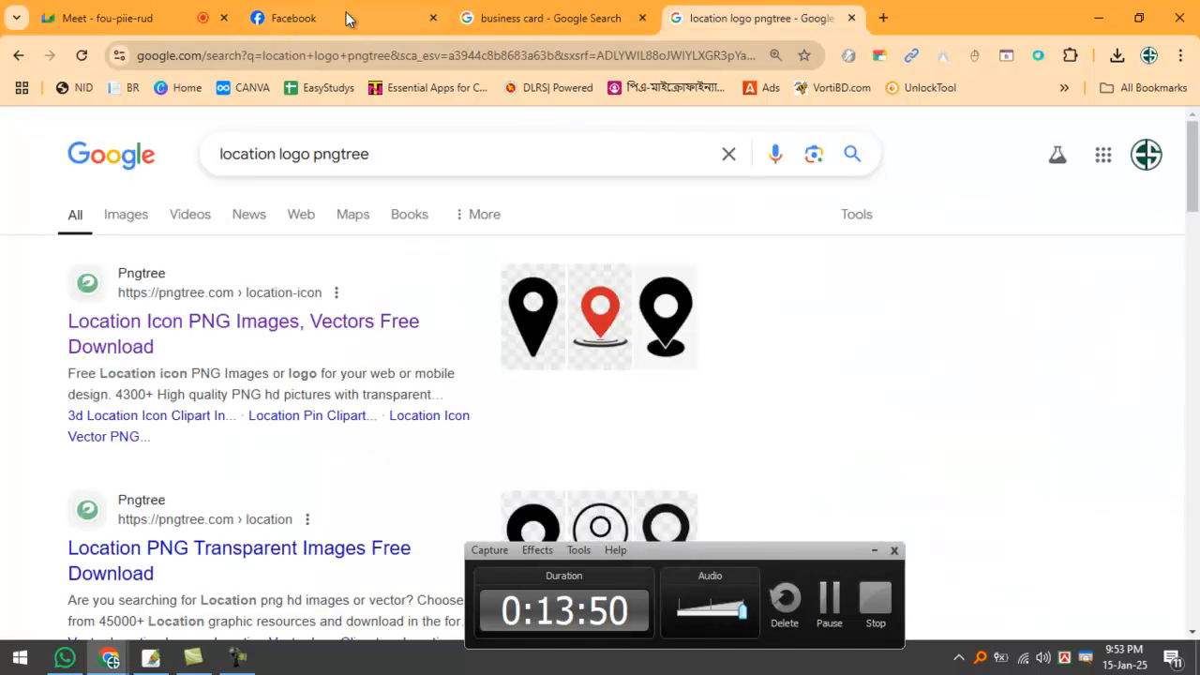
{"action": "left_click", "coordinate": [347, 24]}
{"action": "left_click", "coordinate": [108, 18]}
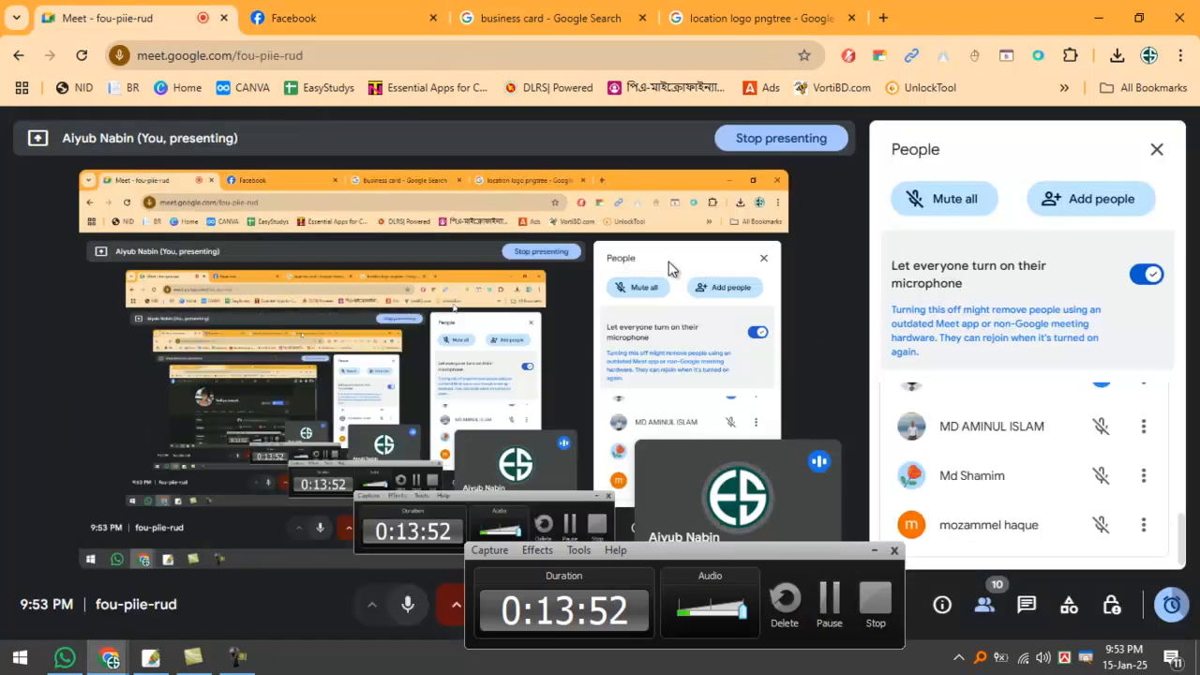
Minimize the browser and stretch the address text wider to the left across the band.
{"action": "left_click", "coordinate": [1090, 12]}
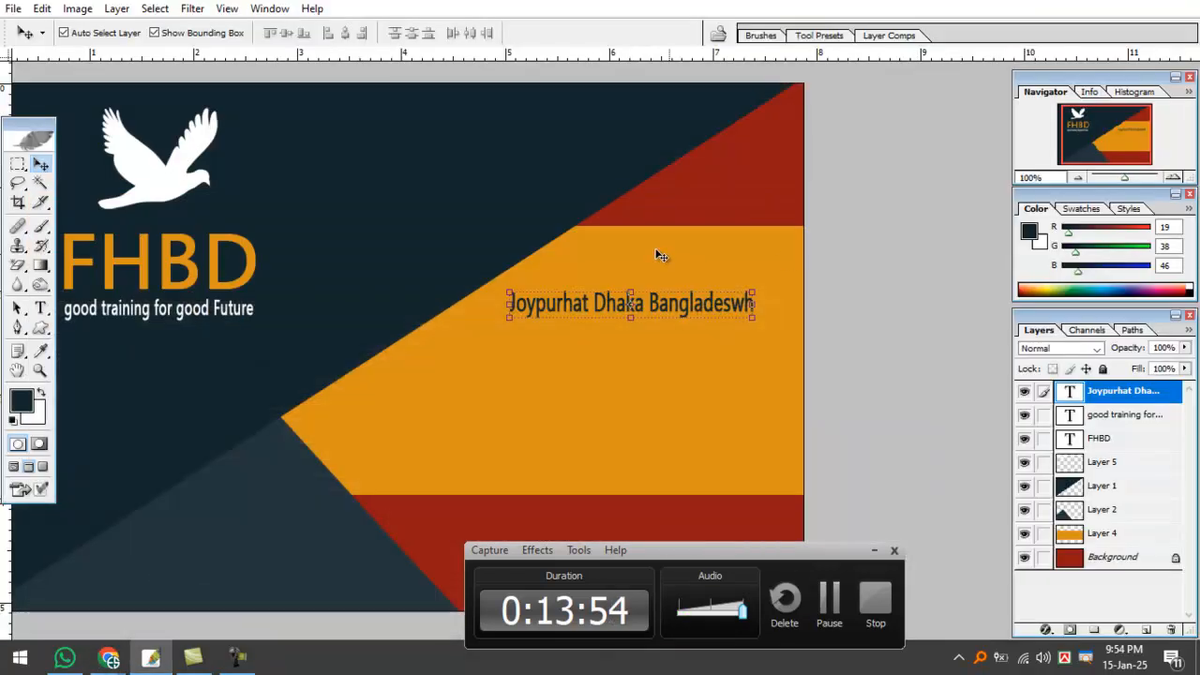
{"action": "left_click_drag", "start_coordinate": [575, 305], "coordinate": [603, 305]}
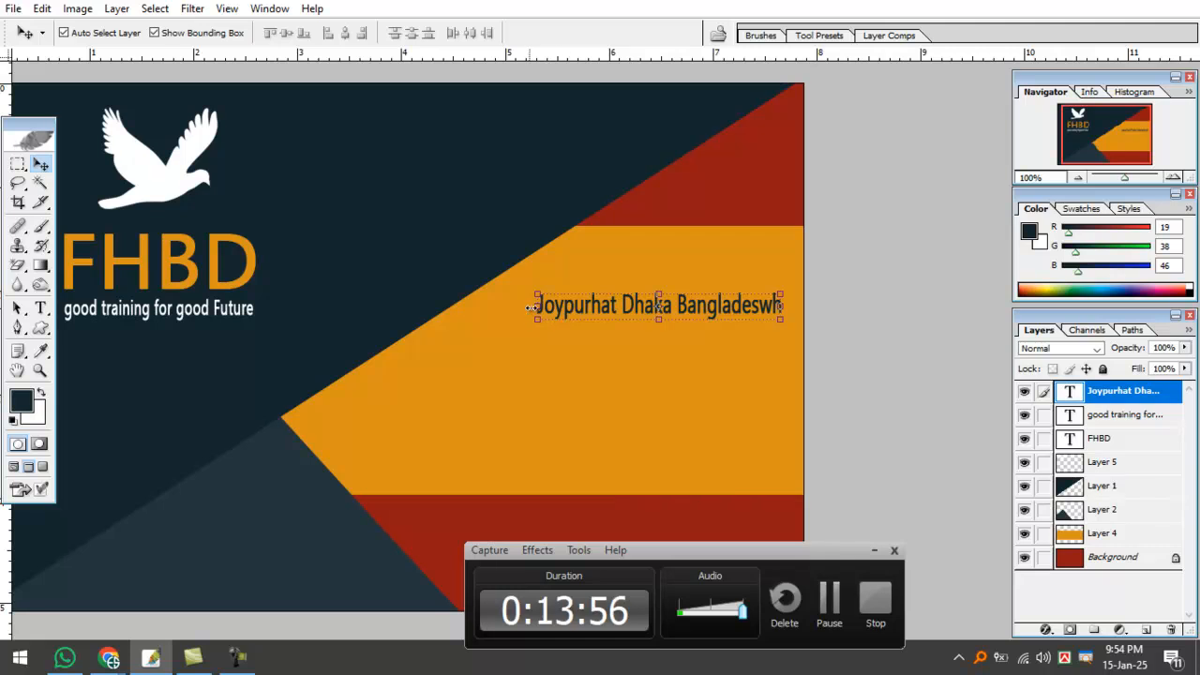
{"action": "left_click", "coordinate": [532, 304]}
{"action": "left_click_drag", "start_coordinate": [532, 305], "coordinate": [506, 305]}
{"action": "key", "text": "Return"}
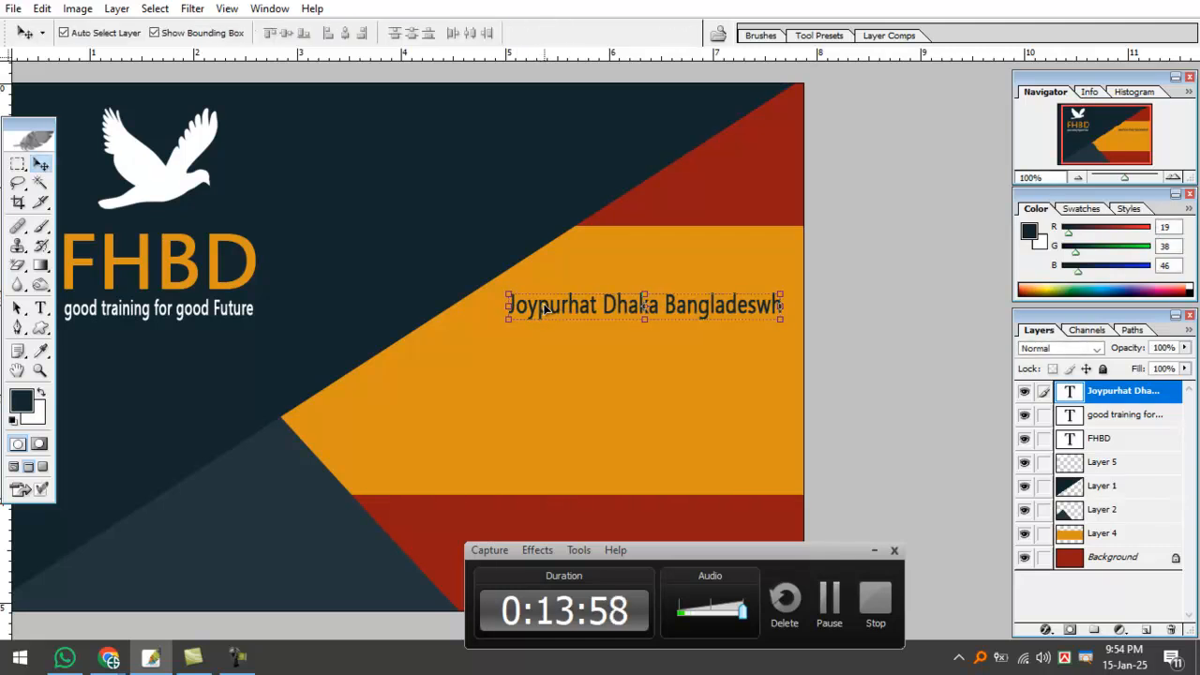
Draw temporary marks around the empty dark area and address text, then clear them.
{"action": "key", "text": "b"}
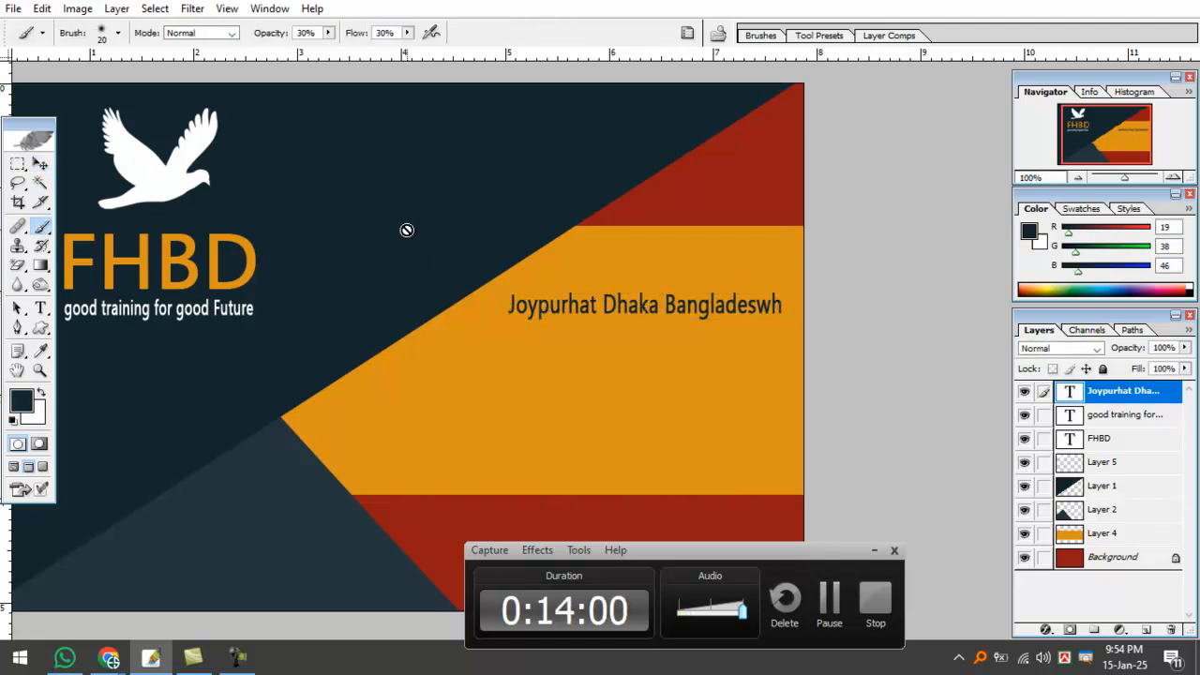
{"action": "left_click_drag", "start_coordinate": [409, 212], "coordinate": [389, 202]}
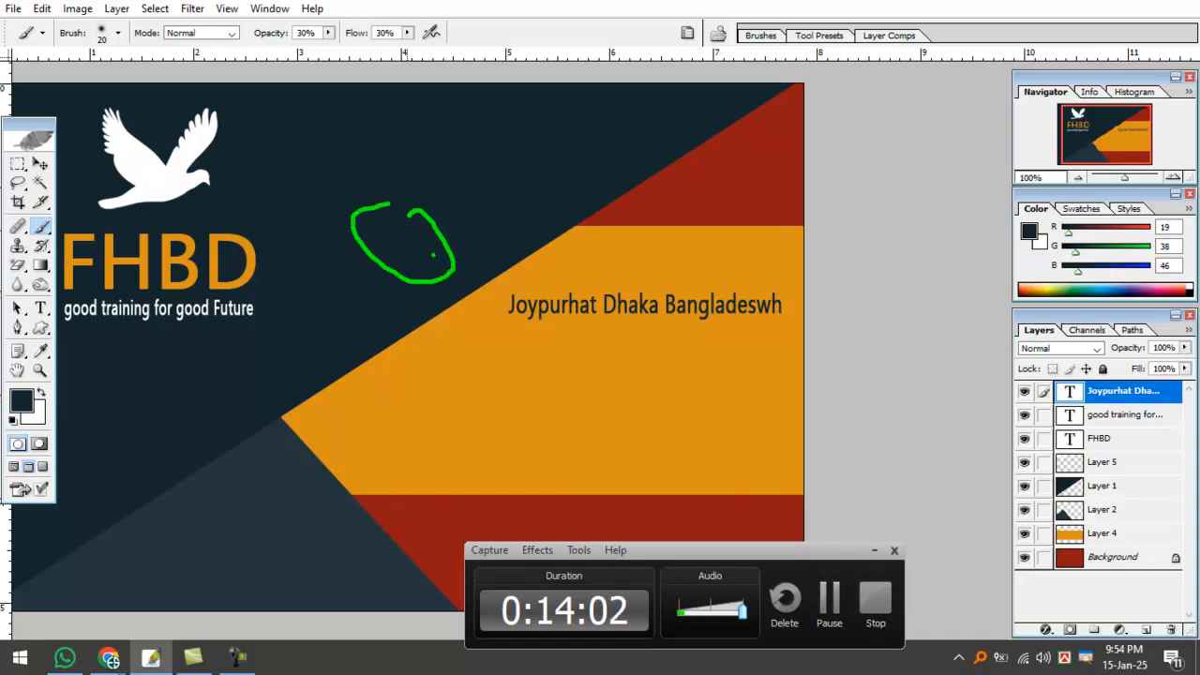
{"action": "left_click_drag", "start_coordinate": [557, 325], "coordinate": [583, 280]}
{"action": "left_click_drag", "start_coordinate": [611, 323], "coordinate": [600, 352]}
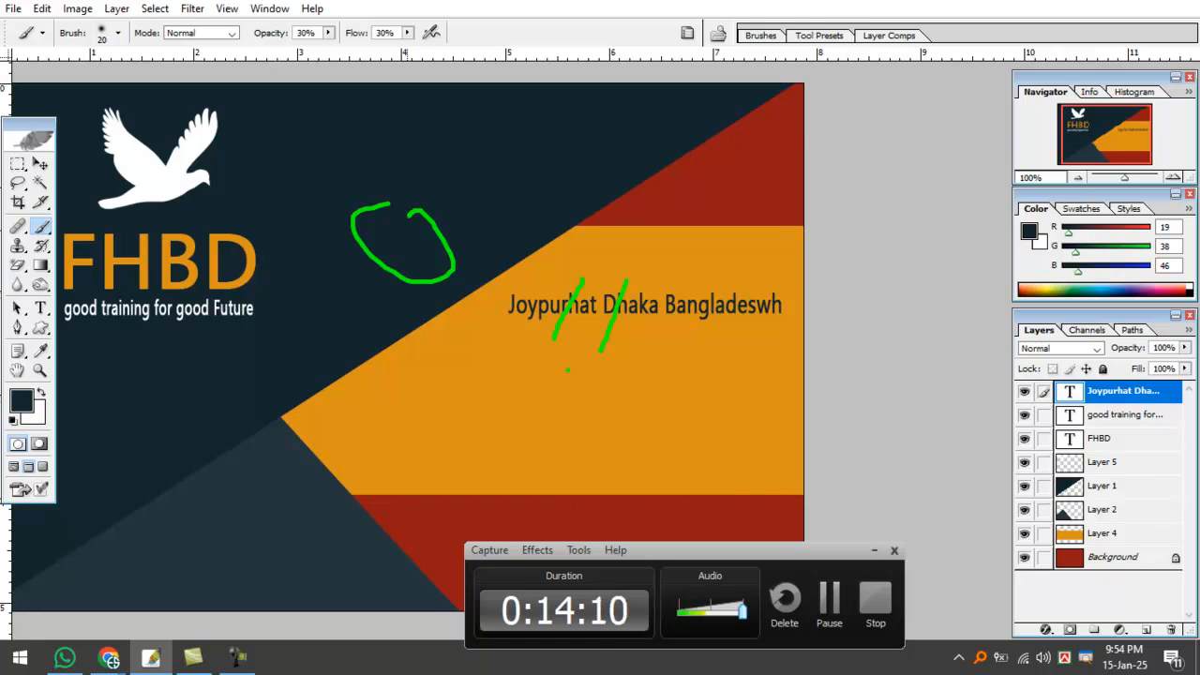
{"action": "left_click_drag", "start_coordinate": [435, 130], "coordinate": [504, 79]}
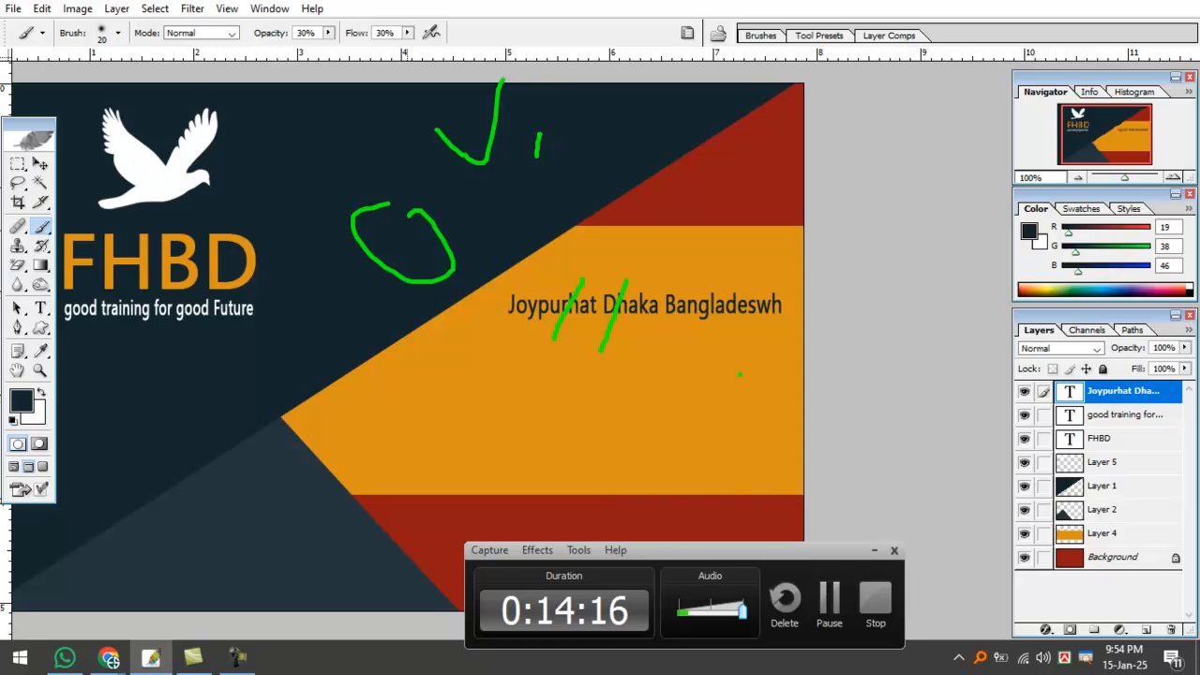
{"action": "left_click_drag", "start_coordinate": [755, 411], "coordinate": [789, 398]}
{"action": "left_click_drag", "start_coordinate": [478, 157], "coordinate": [506, 222]}
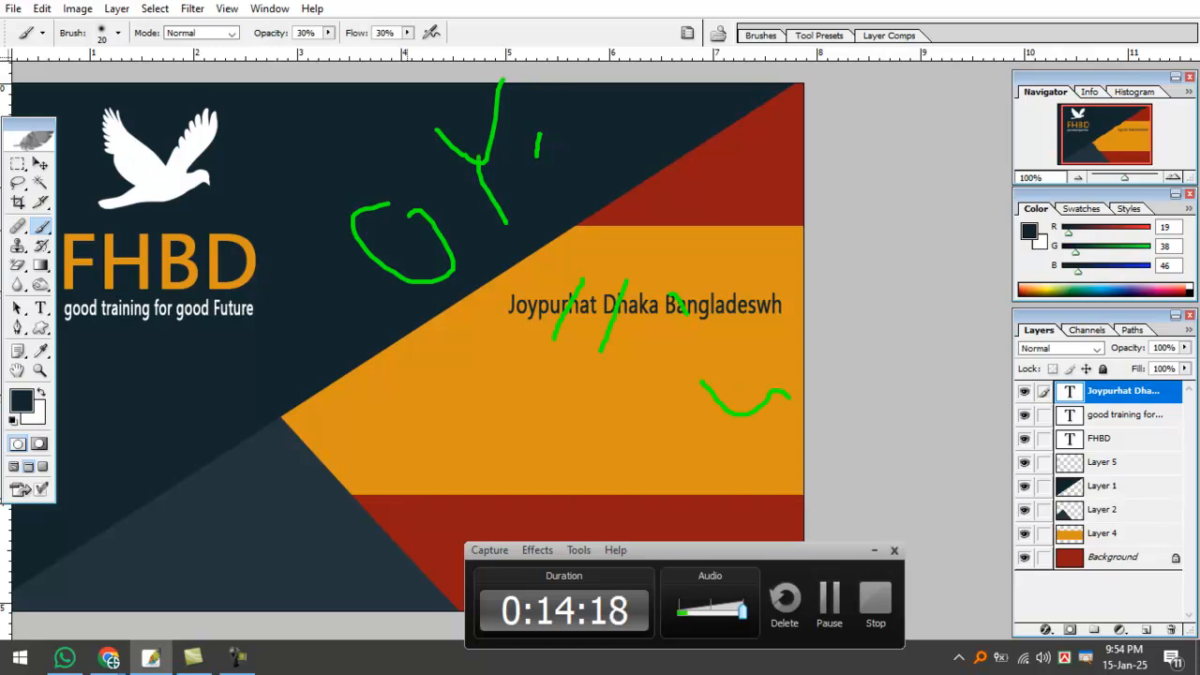
{"action": "key", "text": "Escape"}
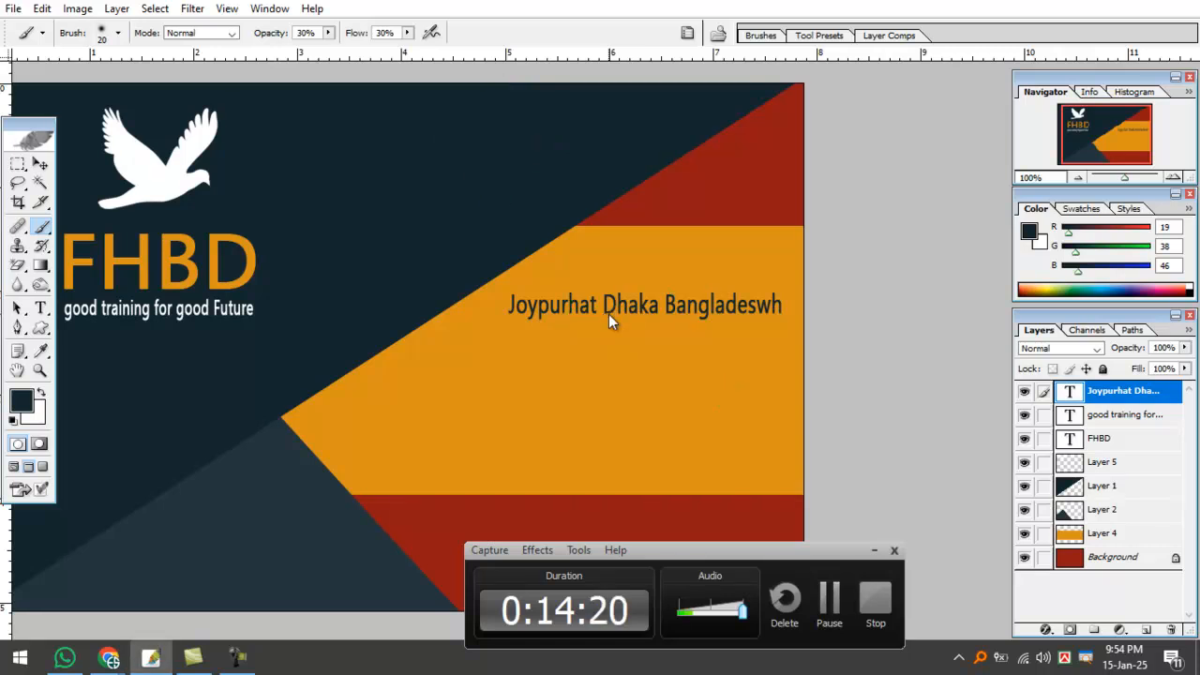
{"action": "left_click", "coordinate": [610, 309]}
Confirm rasterizing the address text layer and bring Google Meet forward.
{"action": "left_click", "coordinate": [548, 266]}
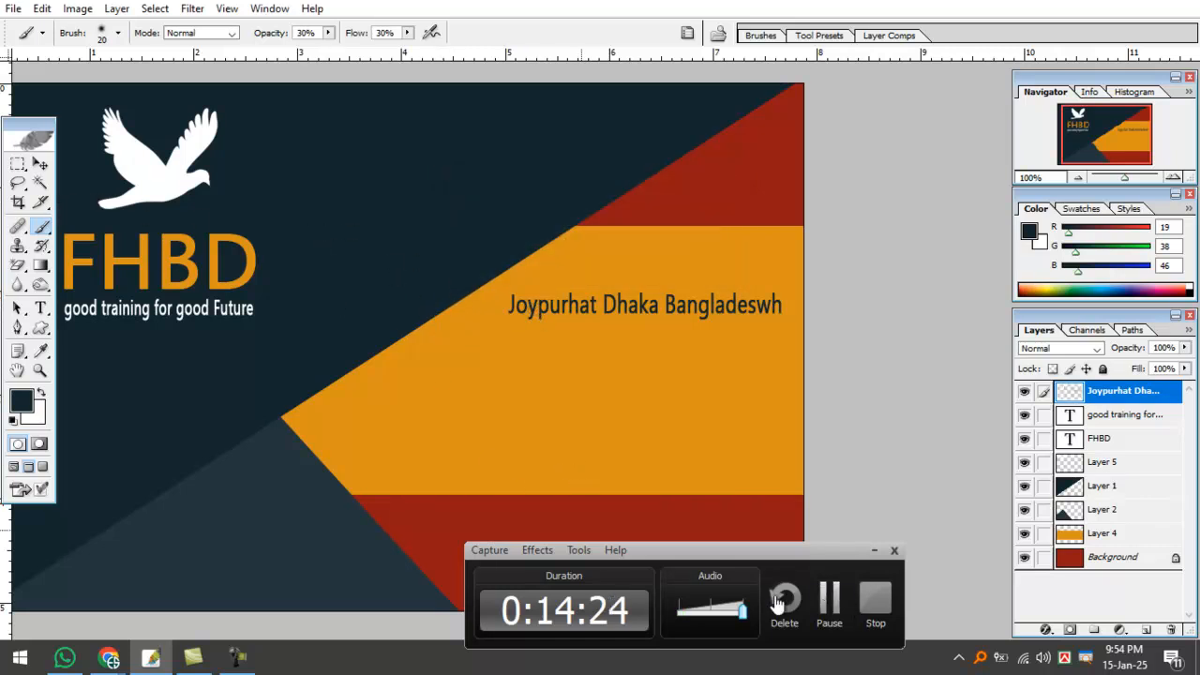
{"action": "mouse_move", "coordinate": [110, 656]}
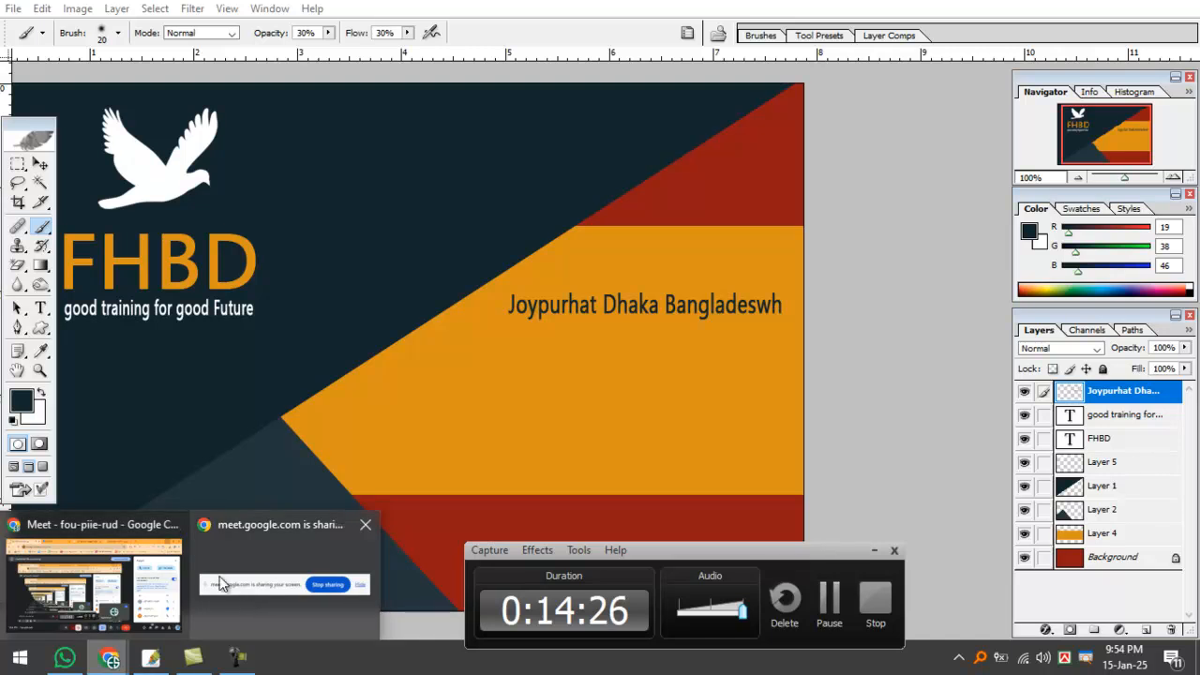
{"action": "left_click", "coordinate": [148, 562]}
Leave the Meet microphone muted and minimize the meeting window.
{"action": "left_click", "coordinate": [408, 604]}
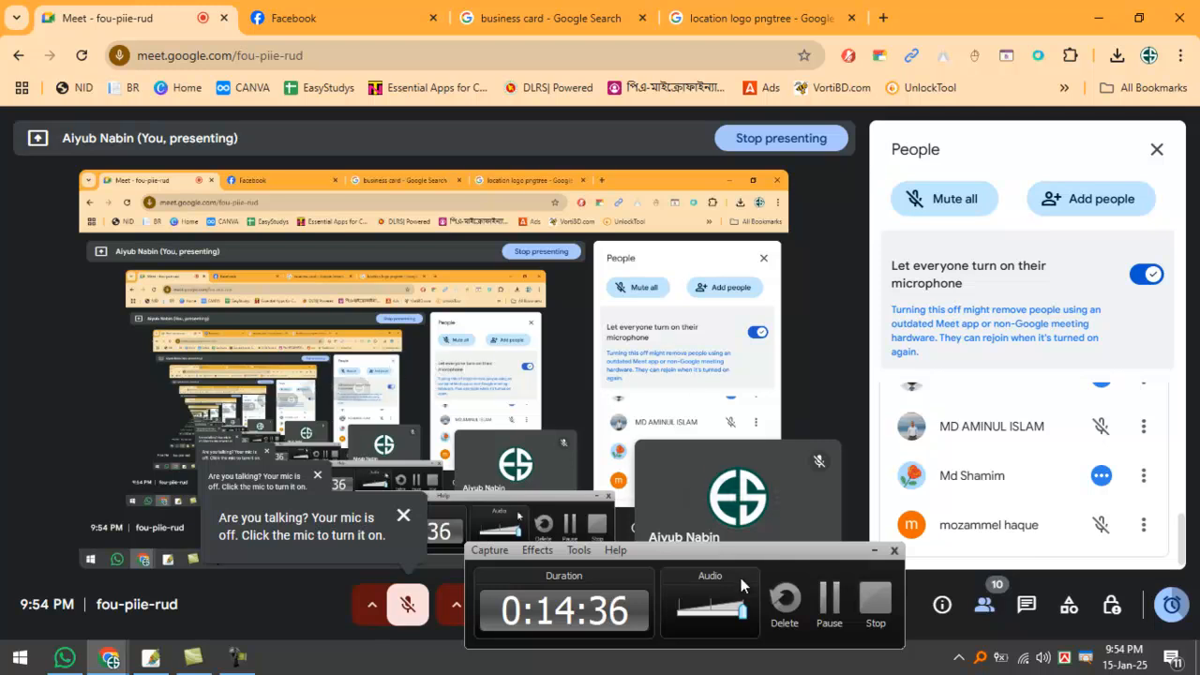
{"action": "left_click_drag", "start_coordinate": [715, 557], "coordinate": [776, 207]}
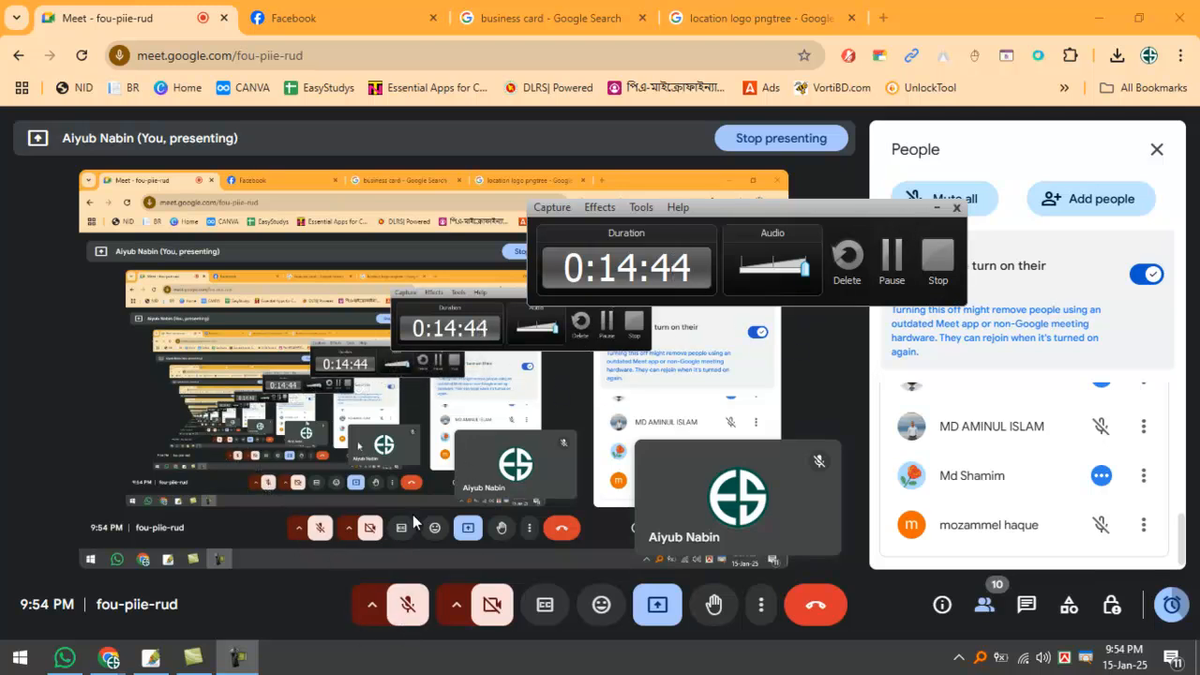
{"action": "left_click", "coordinate": [405, 612]}
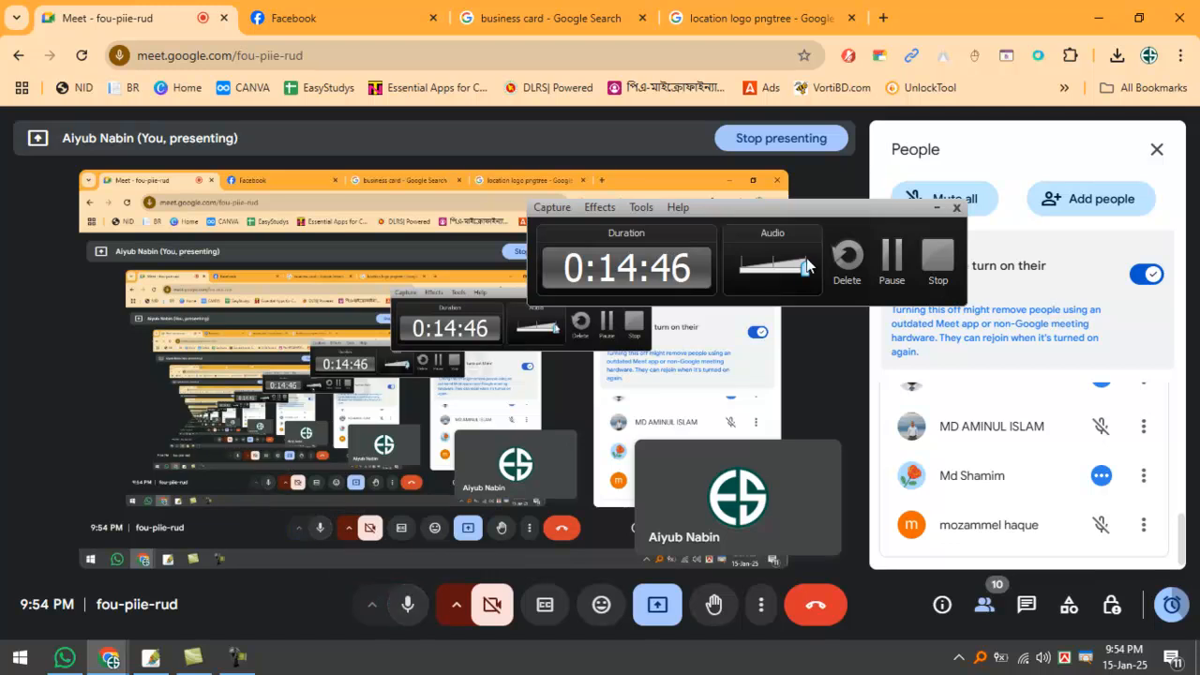
{"action": "left_click", "coordinate": [404, 605]}
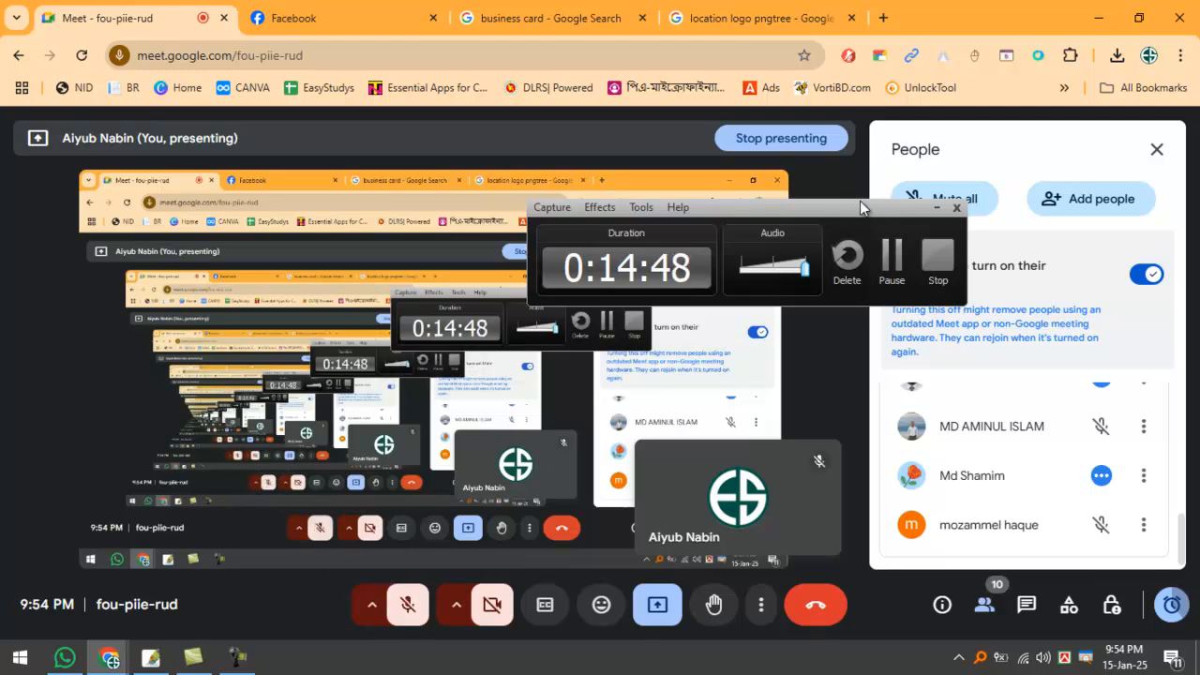
{"action": "left_click", "coordinate": [936, 208]}
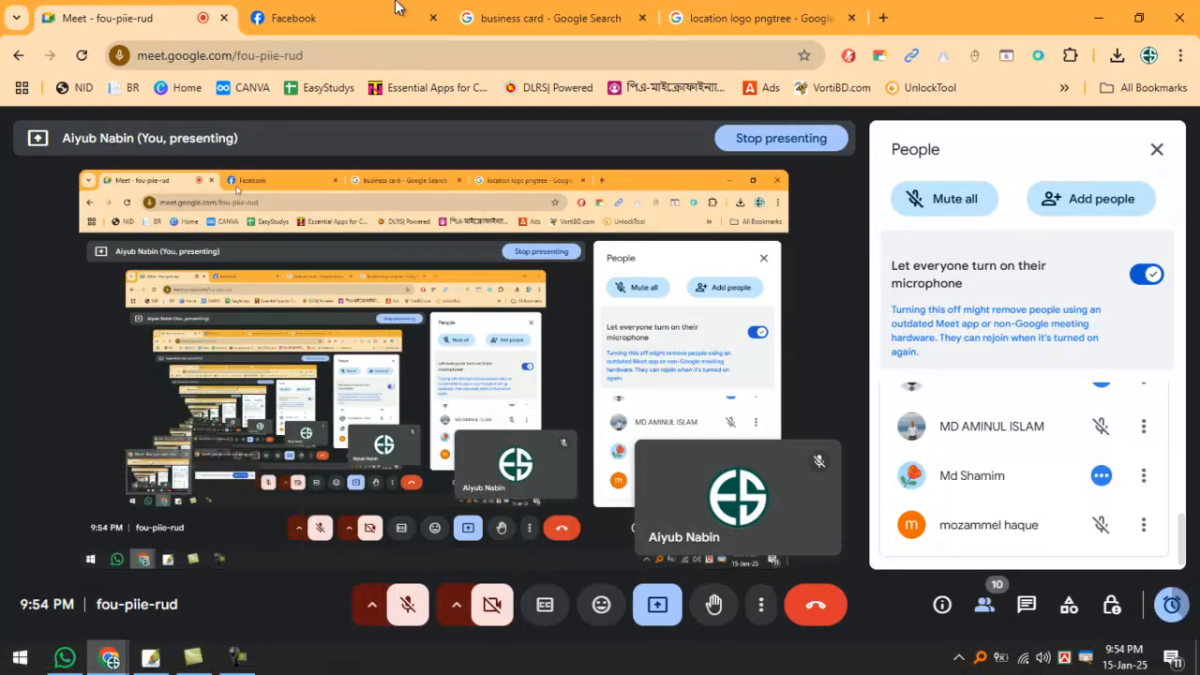
{"action": "left_click", "coordinate": [1098, 16]}
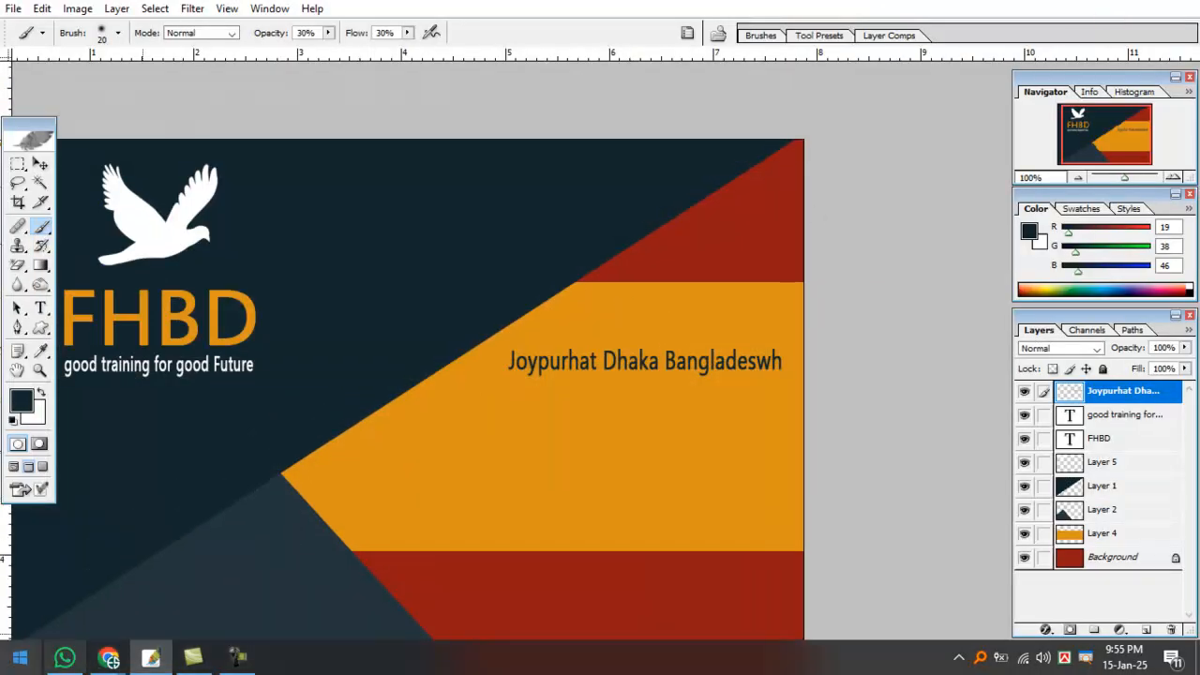
Launch Microsoft Word with a new blank document.
{"action": "key", "text": "super"}
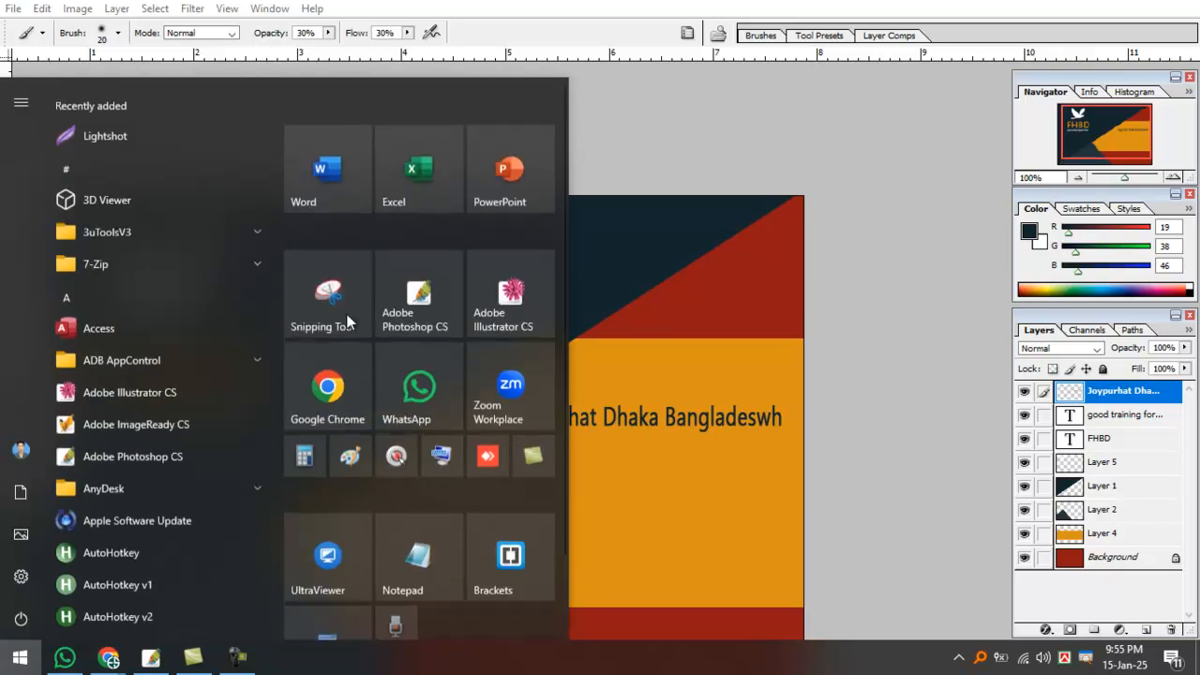
{"action": "left_click", "coordinate": [338, 167]}
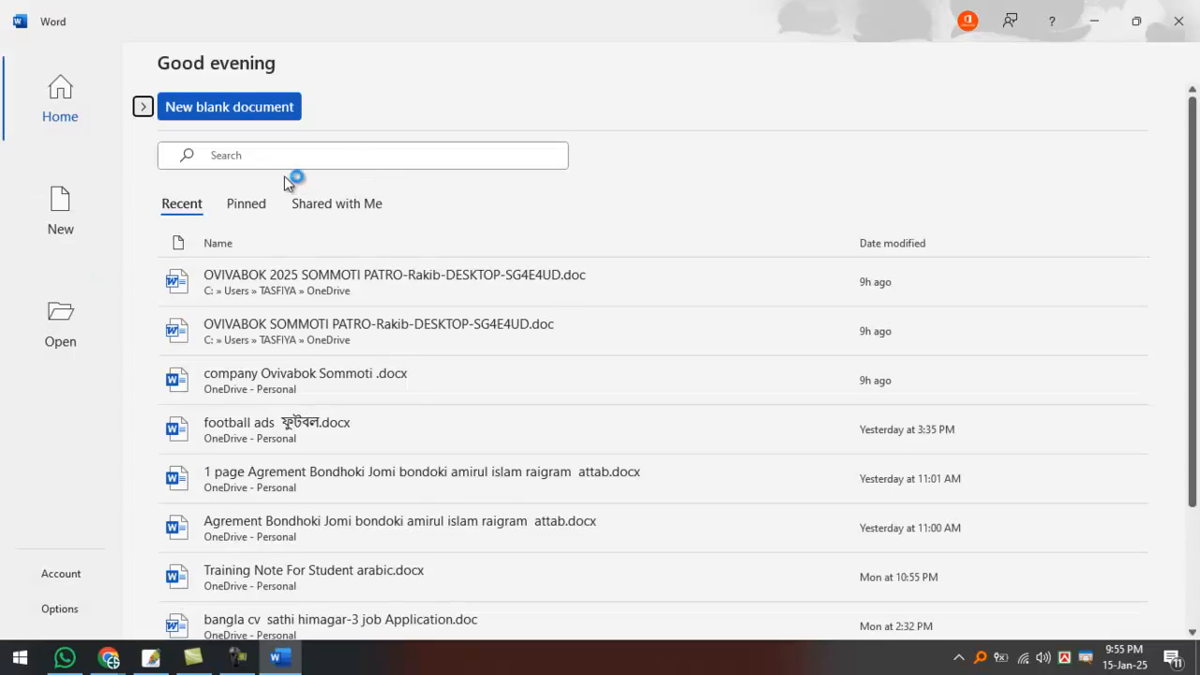
{"action": "left_click", "coordinate": [216, 109]}
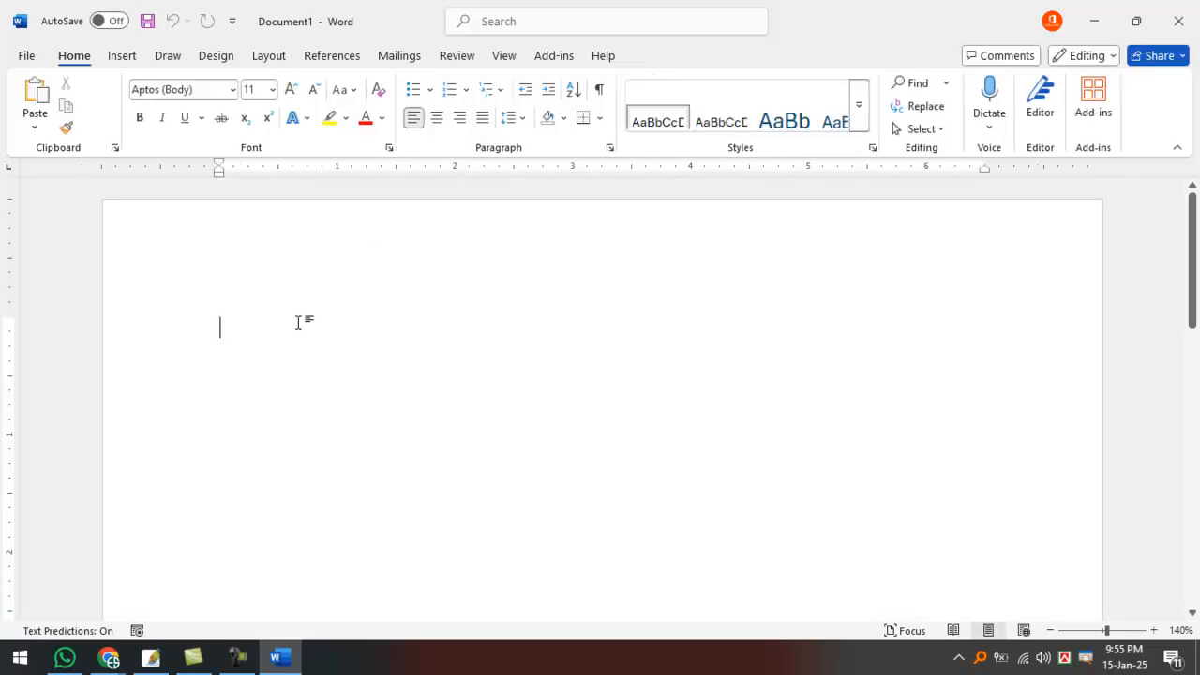
Type the Bengali notice '5 মিনিট পর নতুন লিংকে সবাই জয়েন হবে'.
{"action": "type", "text": "just"}
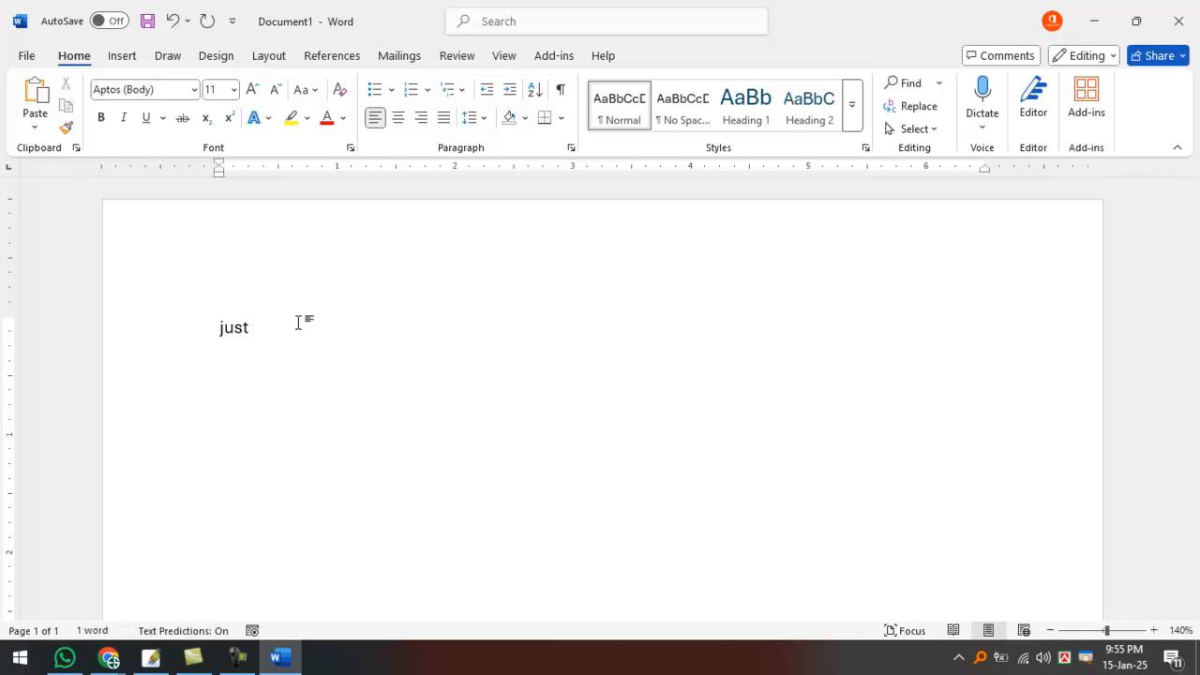
{"action": "type", "text": " 5 minute"}
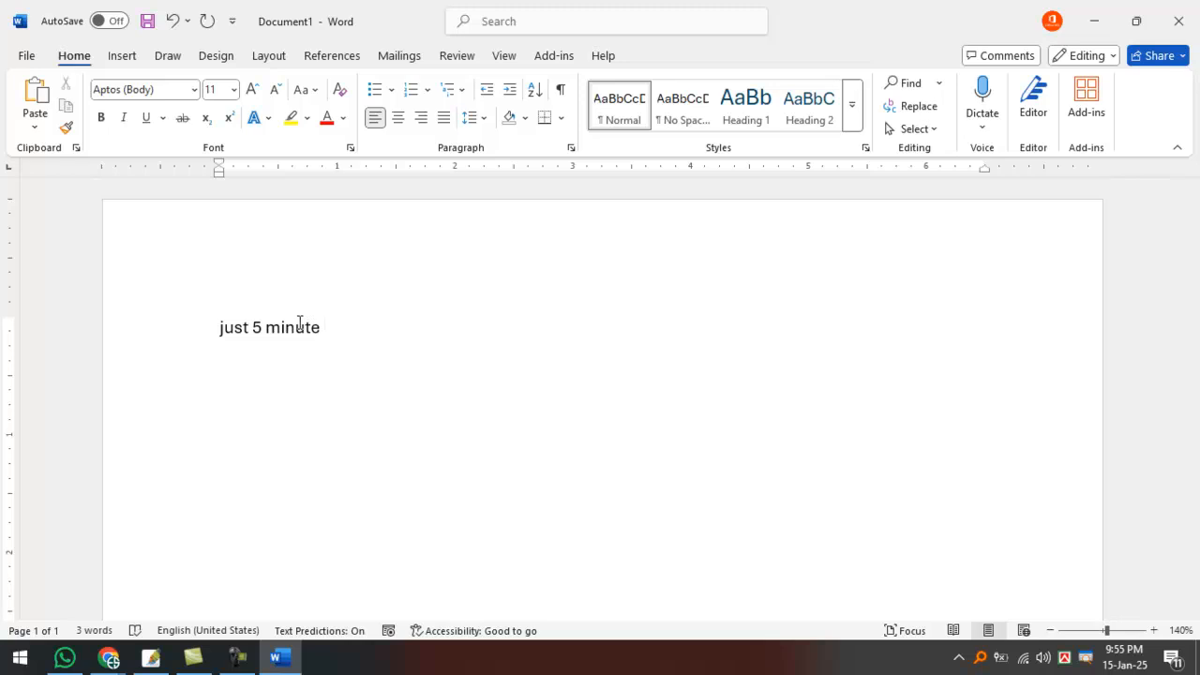
{"action": "triple_click", "coordinate": [300, 327]}
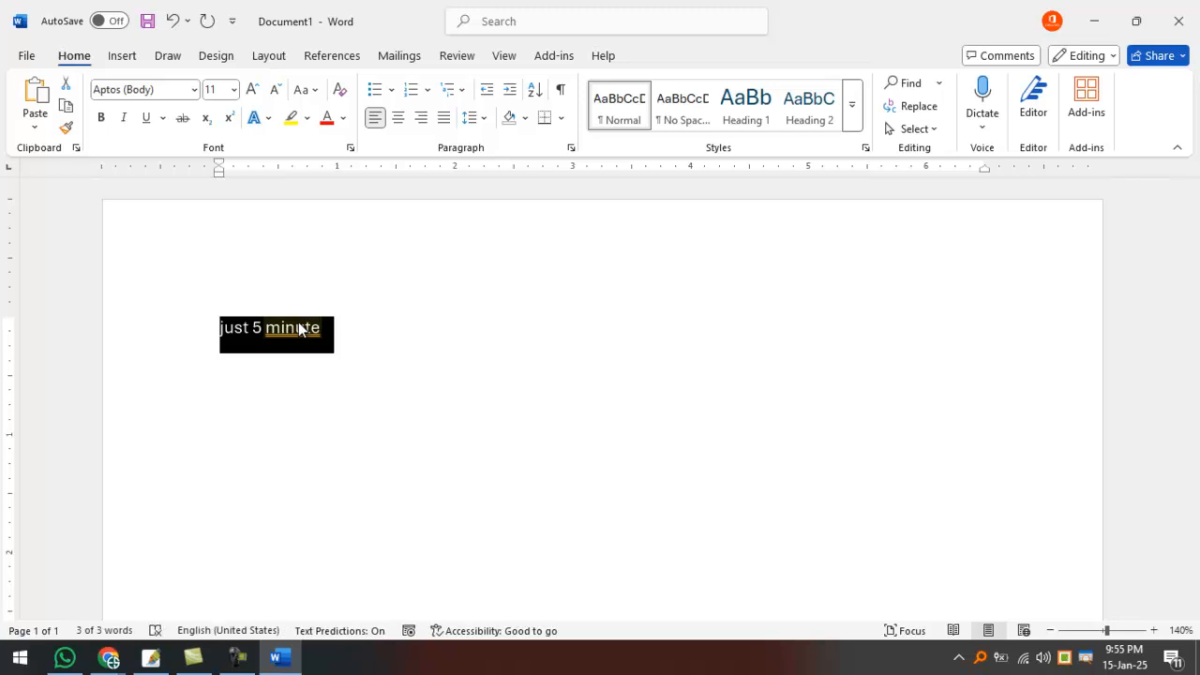
{"action": "type", "text": "5 মিটিন"}
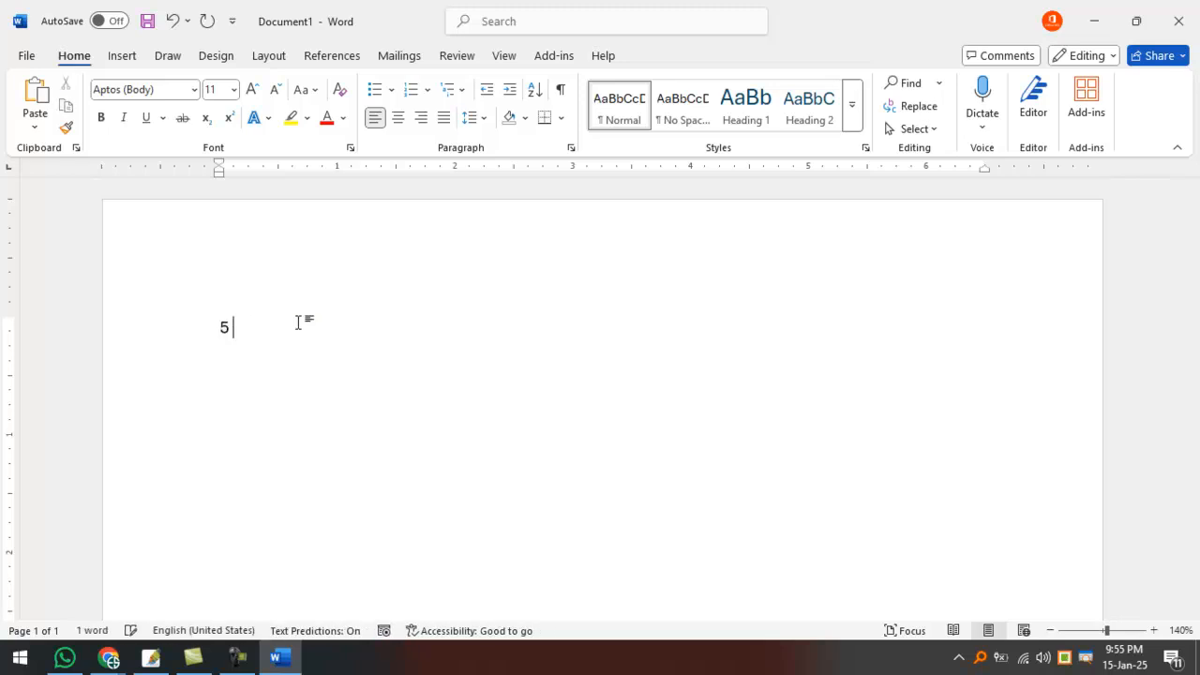
{"action": "key", "text": "BackSpace"}
{"action": "key", "text": "BackSpace"}
{"action": "key", "text": "BackSpace"}
{"action": "type", "text": "নিট"}
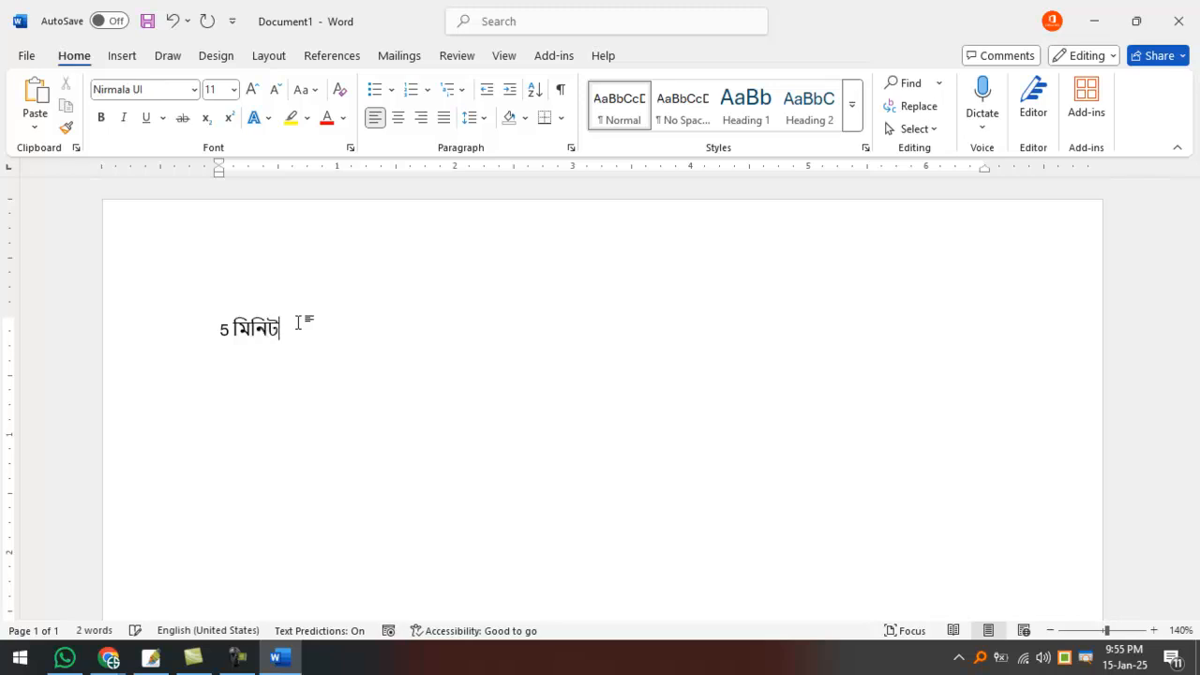
{"action": "type", "text": " পর নতুন "}
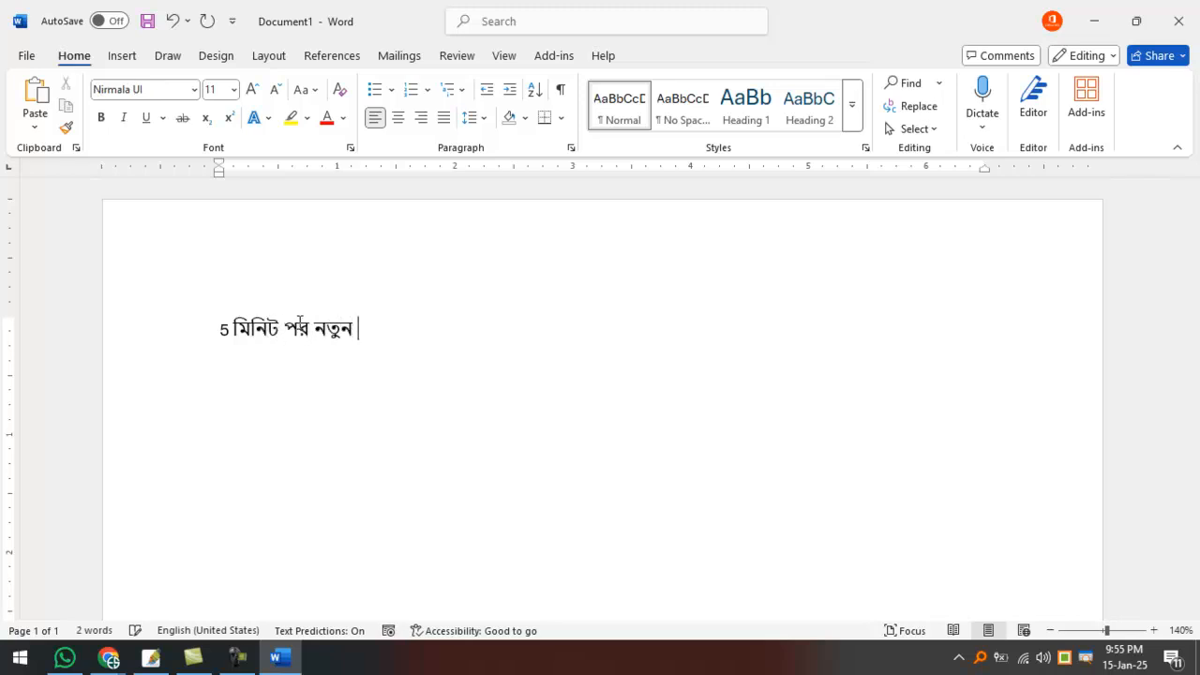
{"action": "type", "text": "লিংকে সবা"}
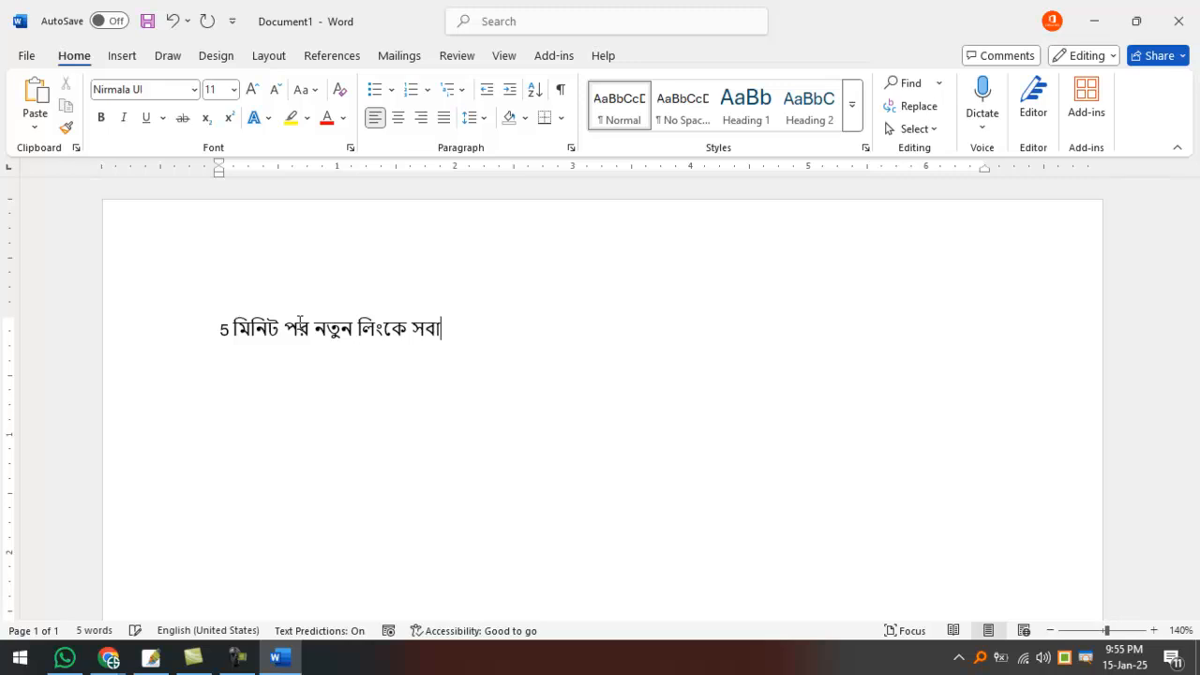
{"action": "type", "text": "ই জয়েন হবেনন"}
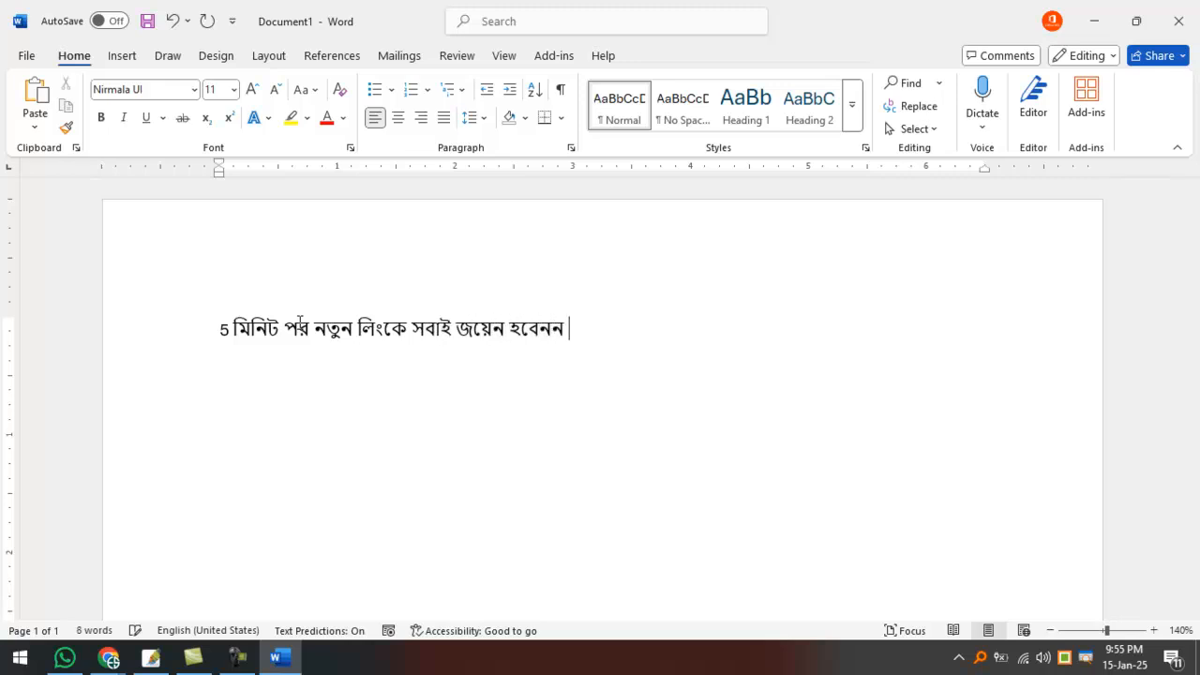
Enlarge the whole notice to 28 pt.
{"action": "key", "text": "ctrl+a"}
{"action": "key", "text": "ctrl+shift+period"}
{"action": "key", "text": "ctrl+shift+period"}
{"action": "key", "text": "ctrl+shift+period"}
{"action": "key", "text": "ctrl+shift+period"}
{"action": "key", "text": "ctrl+shift+period"}
{"action": "key", "text": "ctrl+shift+period"}
{"action": "key", "text": "ctrl+shift+period"}
{"action": "key", "text": "ctrl+shift+period"}
{"action": "key", "text": "ctrl+shift+period"}
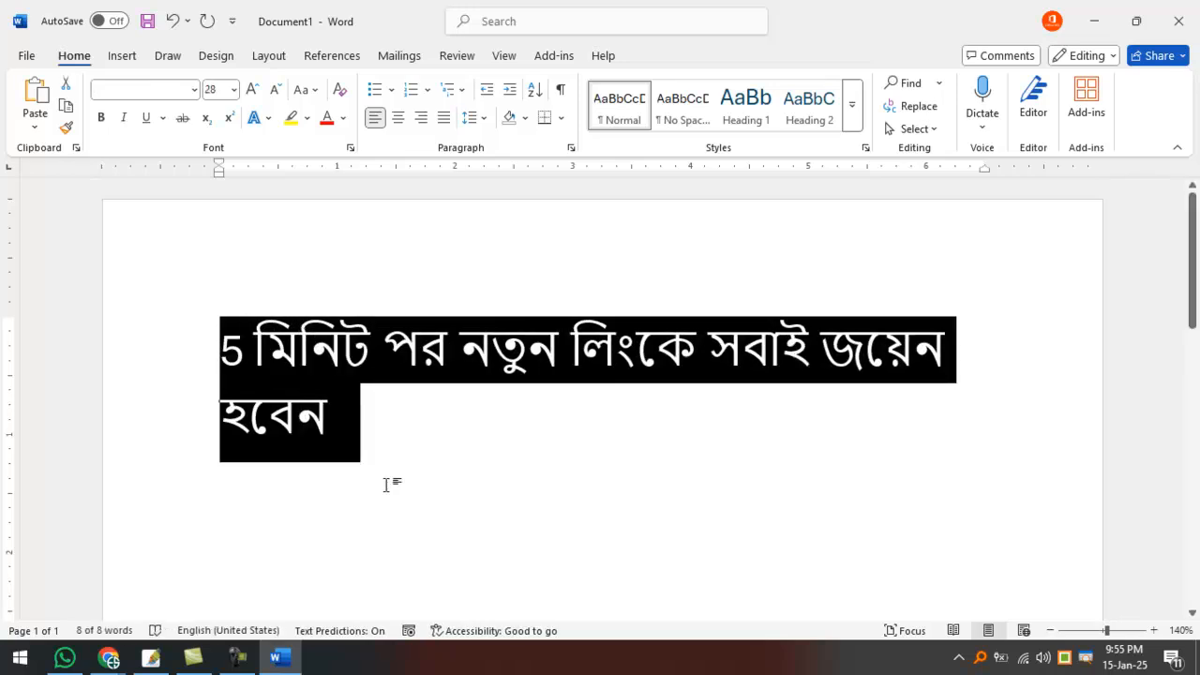
{"action": "left_click", "coordinate": [370, 503]}
{"action": "key", "text": "ctrl+a"}
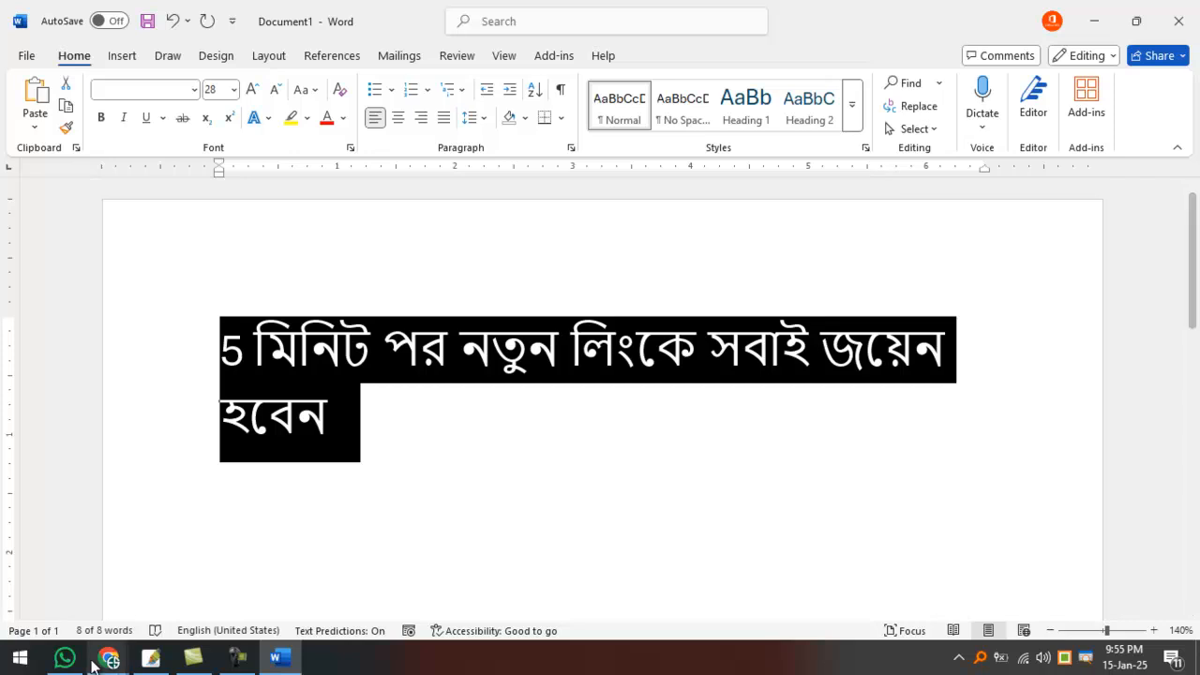
Cut the pasted notice out of the WhatsApp message box and close WhatsApp.
{"action": "left_click", "coordinate": [65, 658]}
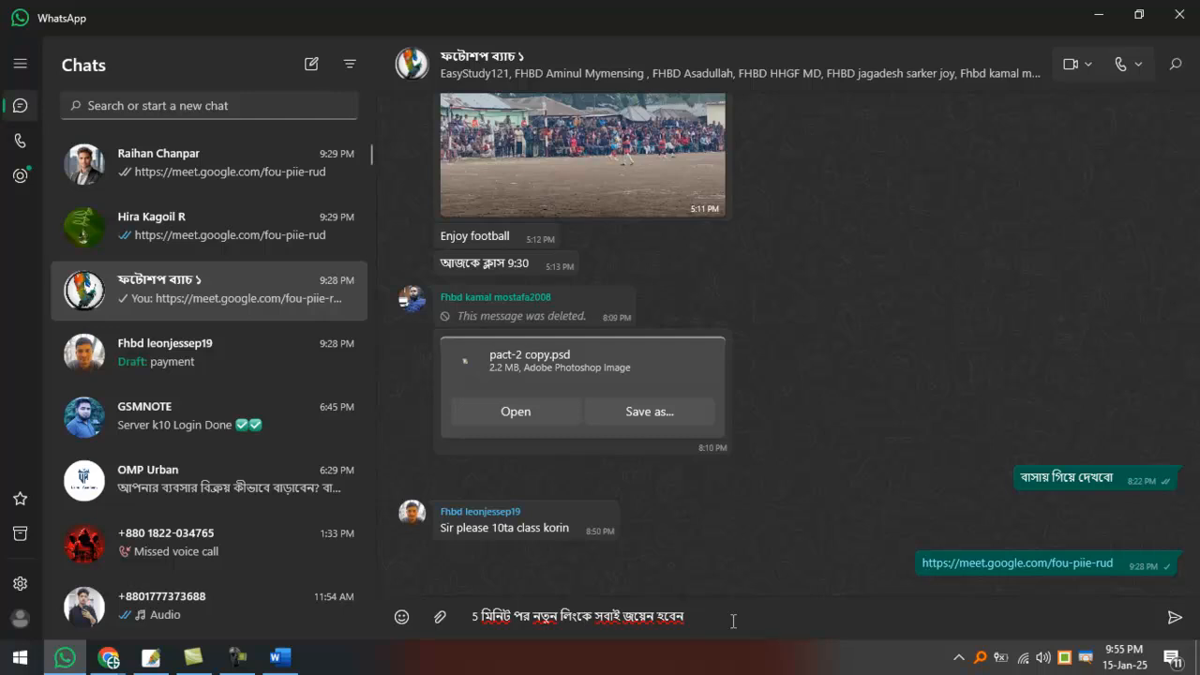
{"action": "key", "text": "ctrl+a"}
{"action": "key", "text": "ctrl+x"}
{"action": "left_click", "coordinate": [1179, 14]}
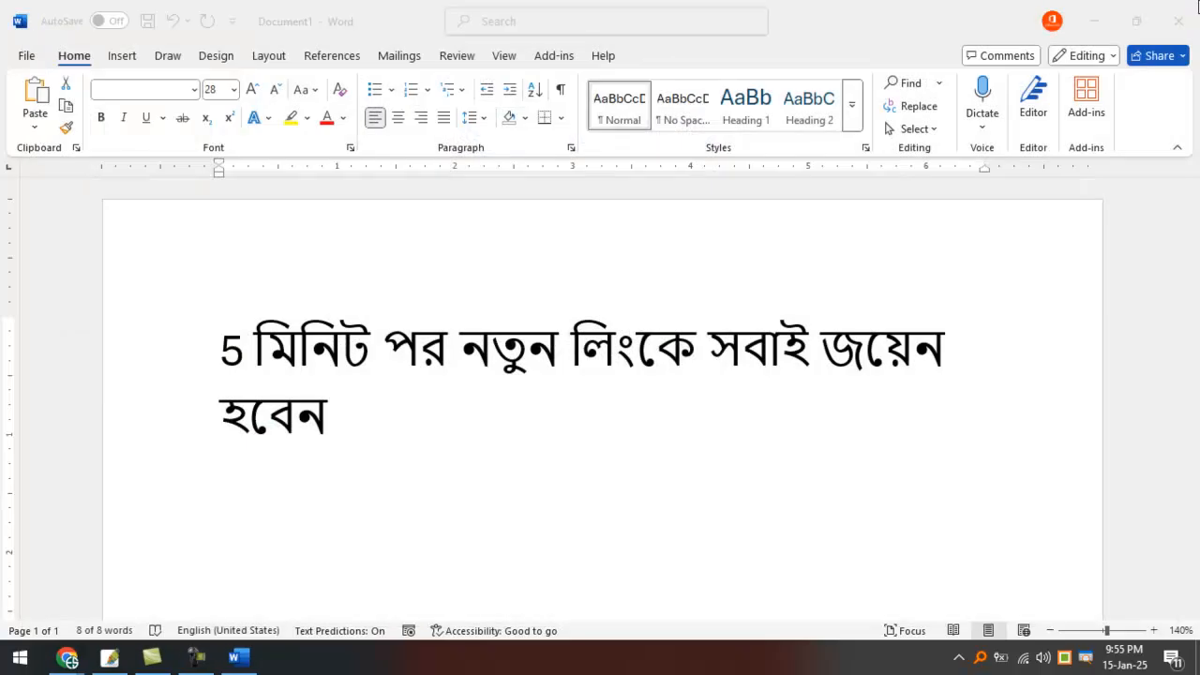
Close the Word document without saving.
{"action": "key", "text": "ctrl+a"}
{"action": "left_click", "coordinate": [1196, 10]}
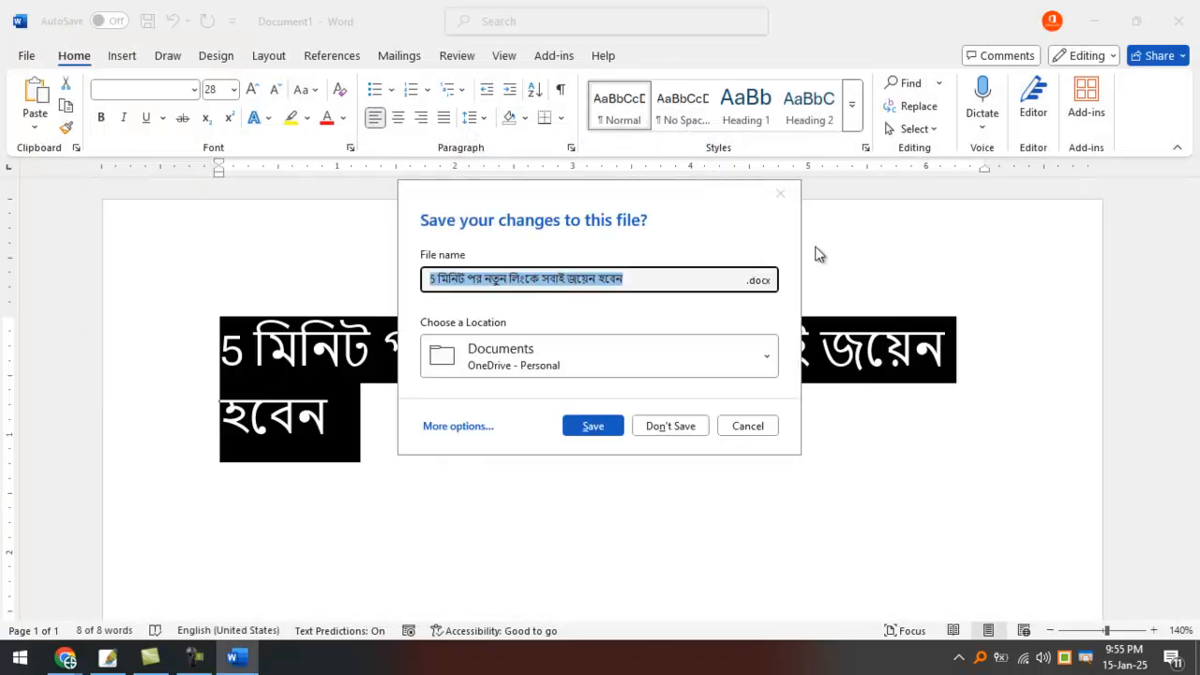
{"action": "left_click", "coordinate": [668, 426]}
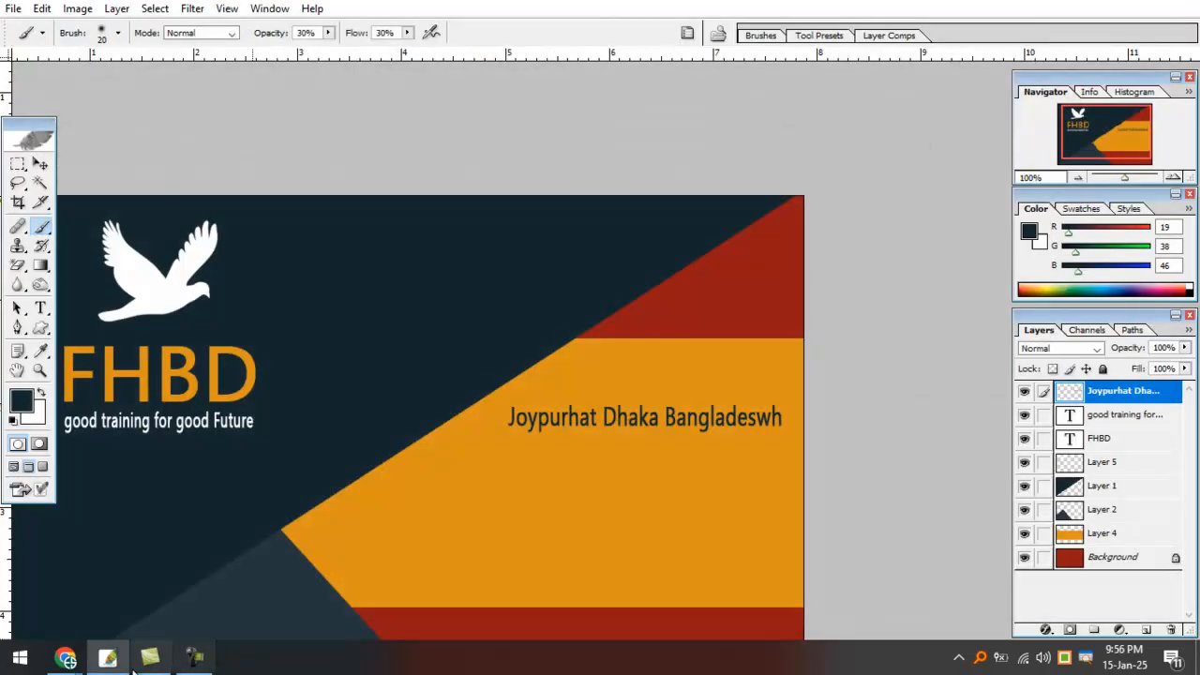
Unmute the Meet call's microphone, minimize it, and pick Photoshop's Move tool.
{"action": "left_click", "coordinate": [66, 656]}
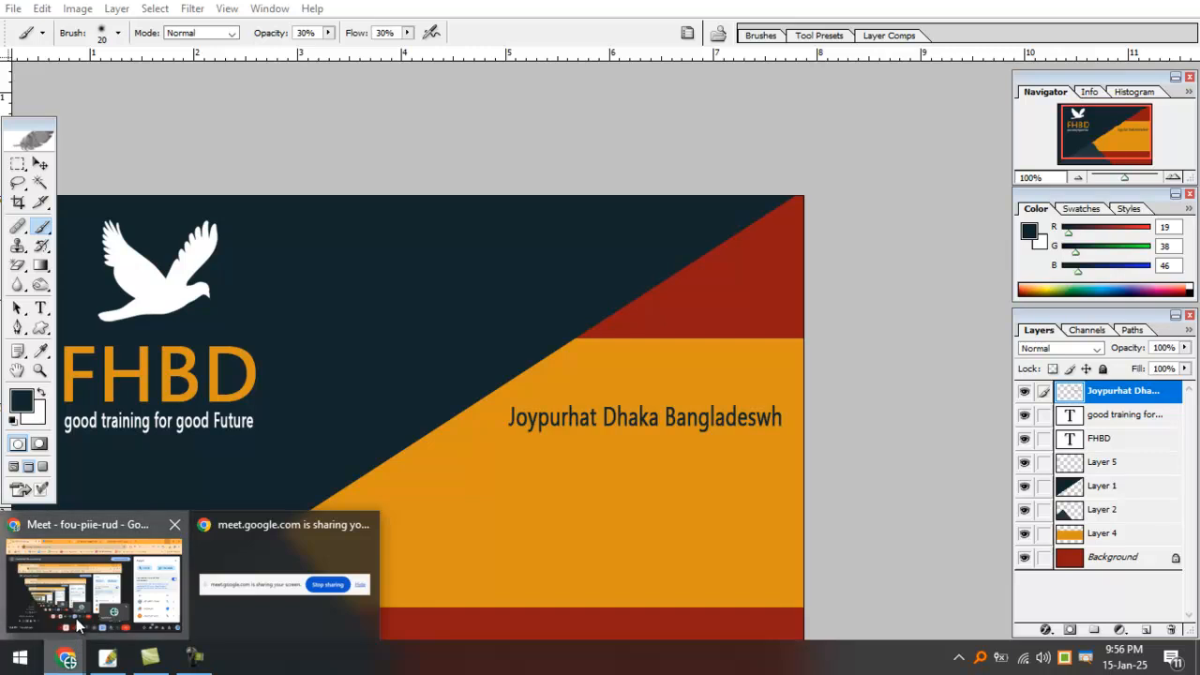
{"action": "left_click", "coordinate": [78, 625]}
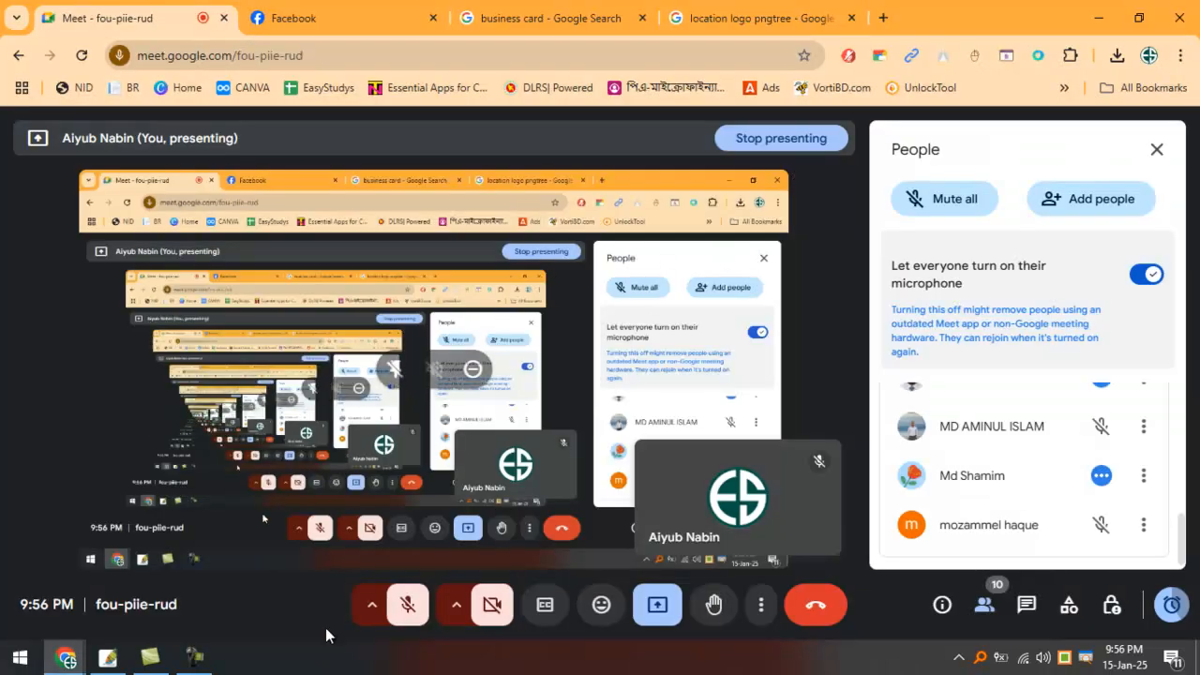
{"action": "left_click", "coordinate": [410, 588]}
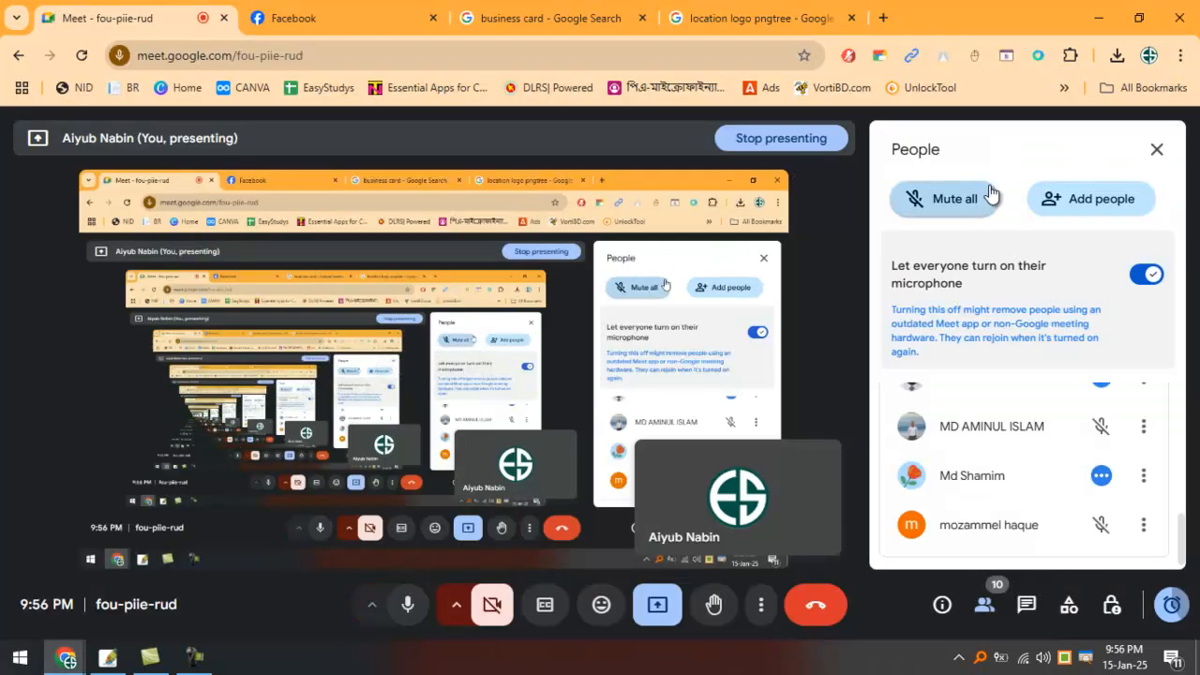
{"action": "left_click", "coordinate": [1087, 23]}
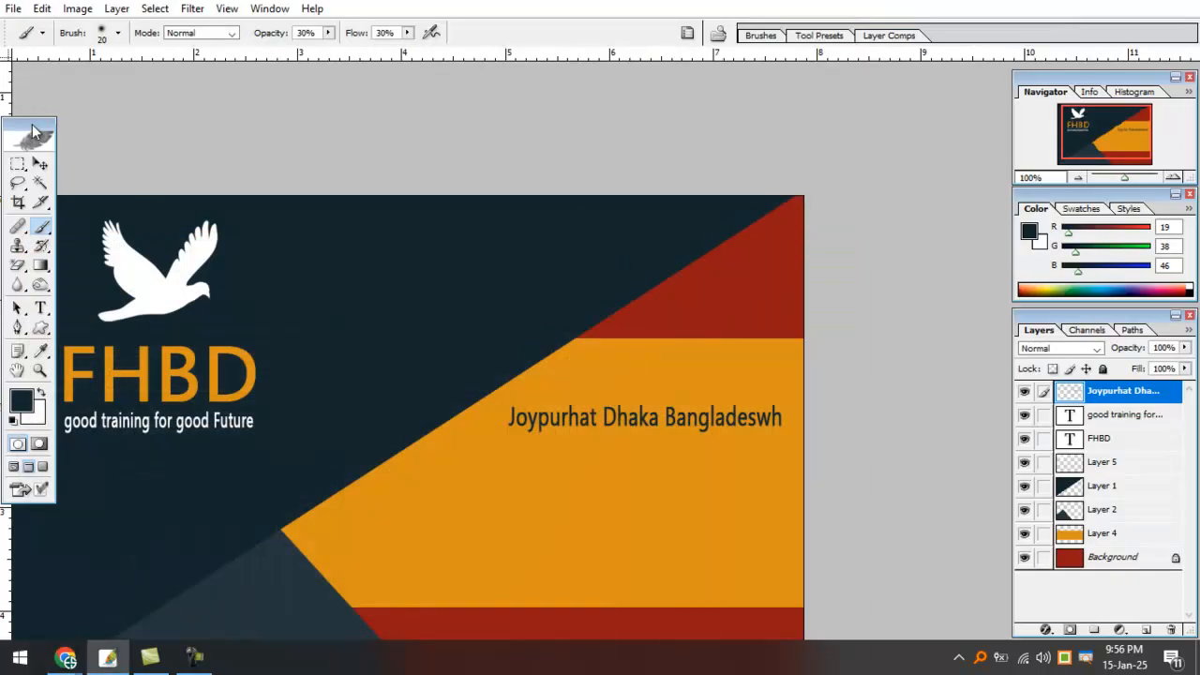
{"action": "left_click", "coordinate": [40, 164]}
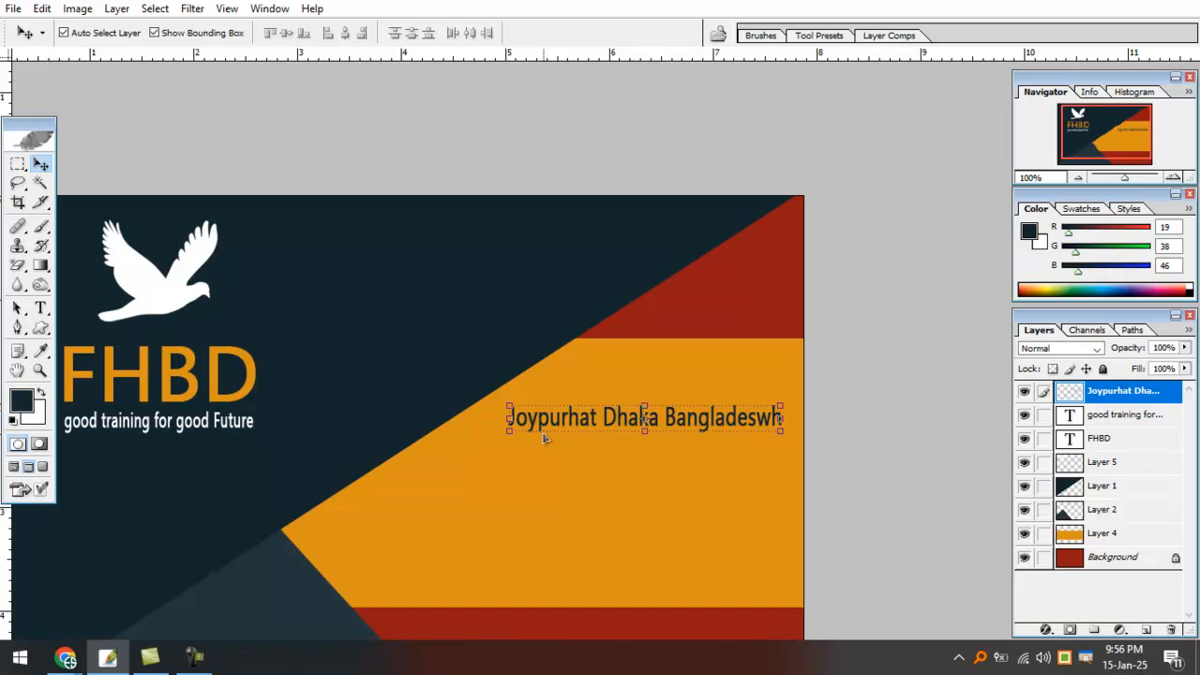
Zoom in on the address line and Alt-drag a duplicate just below it.
{"action": "key", "text": "ctrl+minus"}
{"action": "key", "text": "ctrl+minus"}
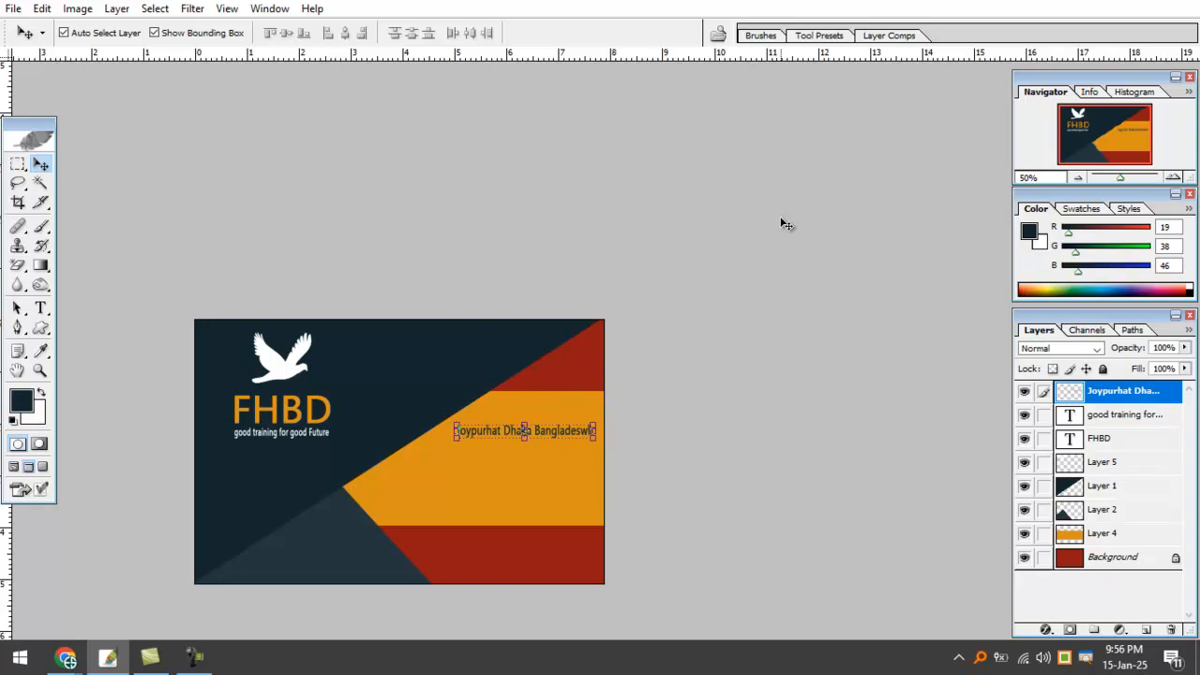
{"action": "left_click", "coordinate": [483, 355], "text": "ctrl"}
{"action": "left_click", "coordinate": [485, 353], "text": "ctrl"}
{"action": "left_click_drag", "start_coordinate": [615, 332], "coordinate": [379, 291]}
{"action": "left_click_drag", "start_coordinate": [630, 376], "coordinate": [482, 370]}
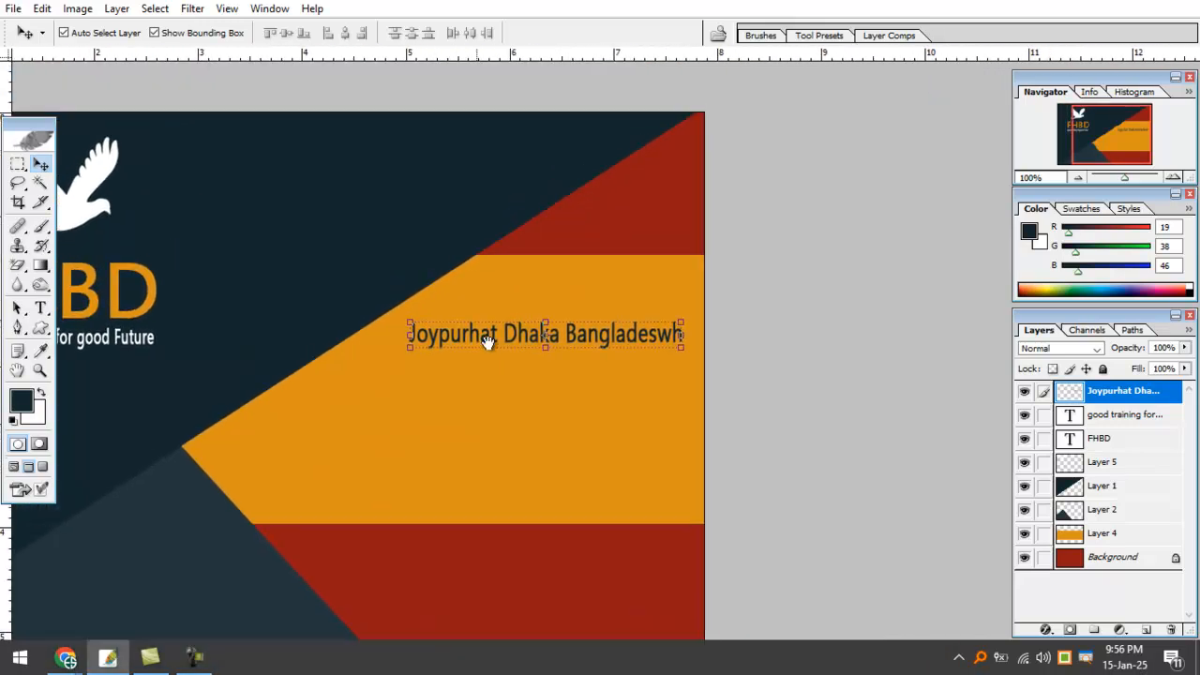
{"action": "left_click", "coordinate": [472, 334], "text": "ctrl"}
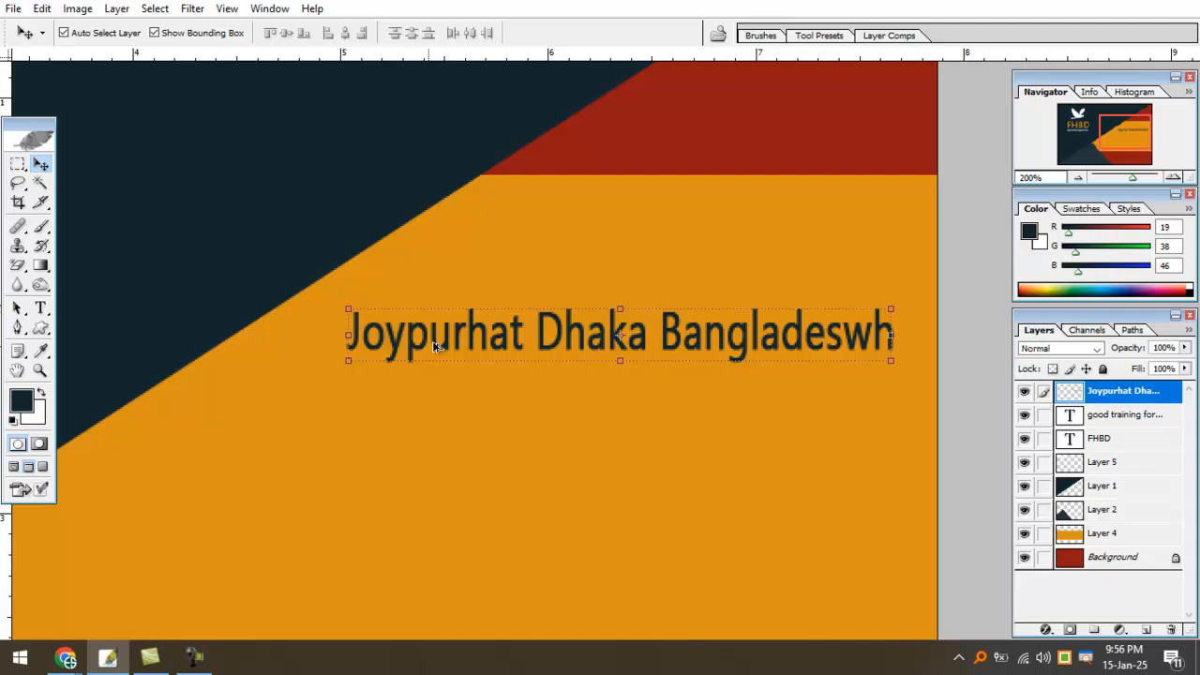
{"action": "left_click_drag", "start_coordinate": [426, 350], "coordinate": [423, 423], "text": "alt"}
Select the top address line and try a black fill, undoing it each time.
{"action": "left_click", "coordinate": [439, 342]}
{"action": "left_click", "coordinate": [439, 344]}
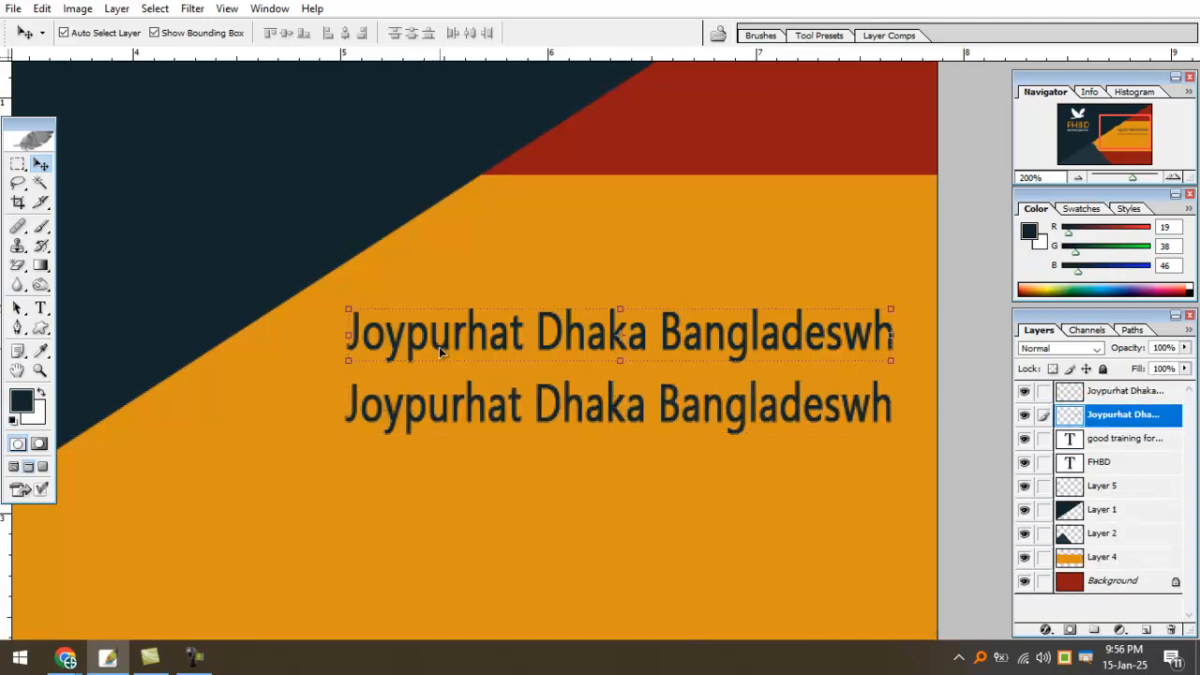
{"action": "key", "text": "d"}
{"action": "key", "text": "alt+BackSpace"}
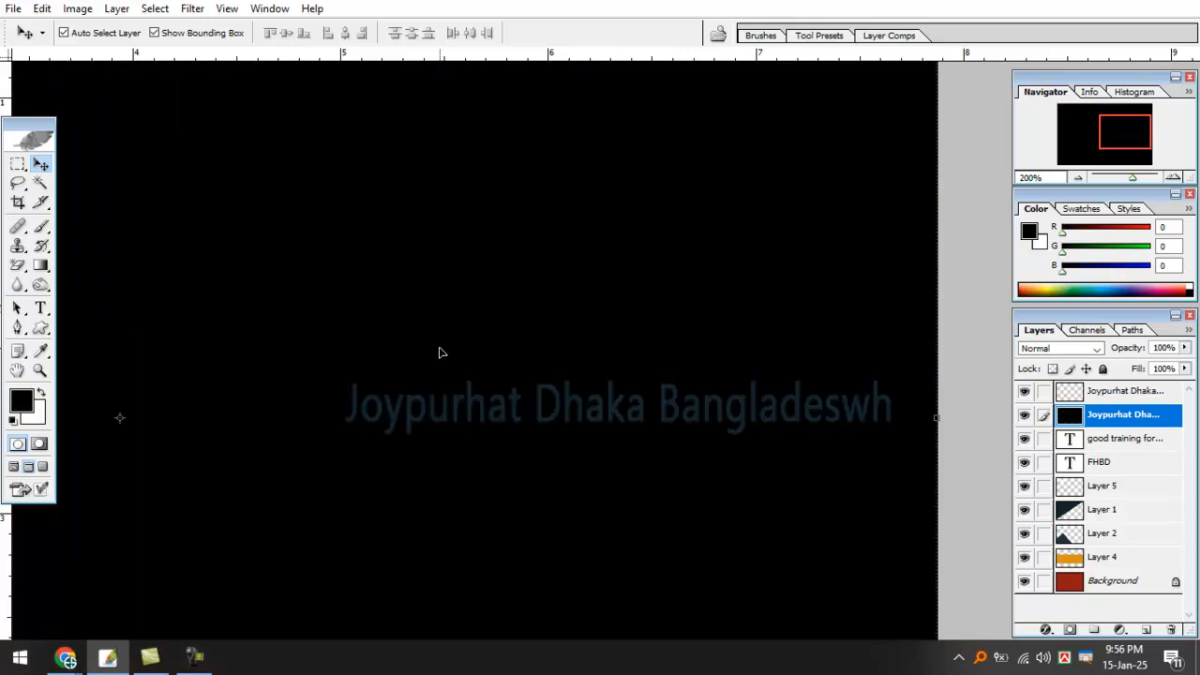
{"action": "key", "text": "ctrl+z"}
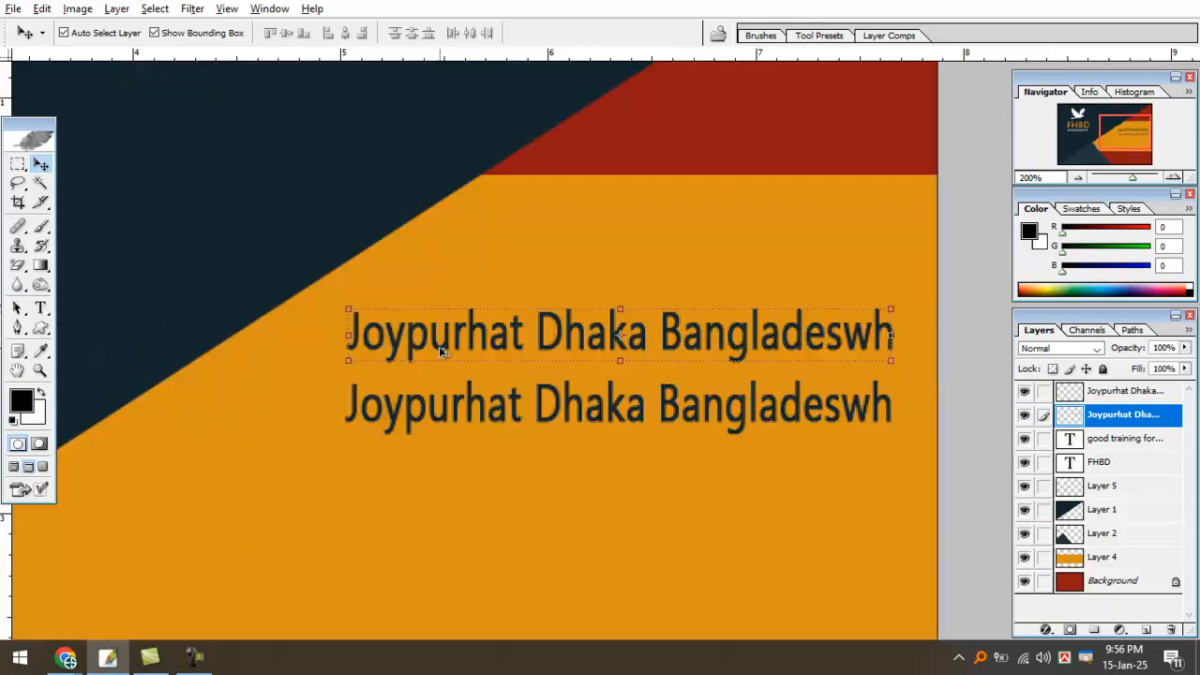
{"action": "key", "text": "alt+BackSpace"}
{"action": "key", "text": "ctrl+z"}
Nudge the top line up-right and the second line slightly left to align them.
{"action": "left_click_drag", "start_coordinate": [406, 334], "coordinate": [414, 324]}
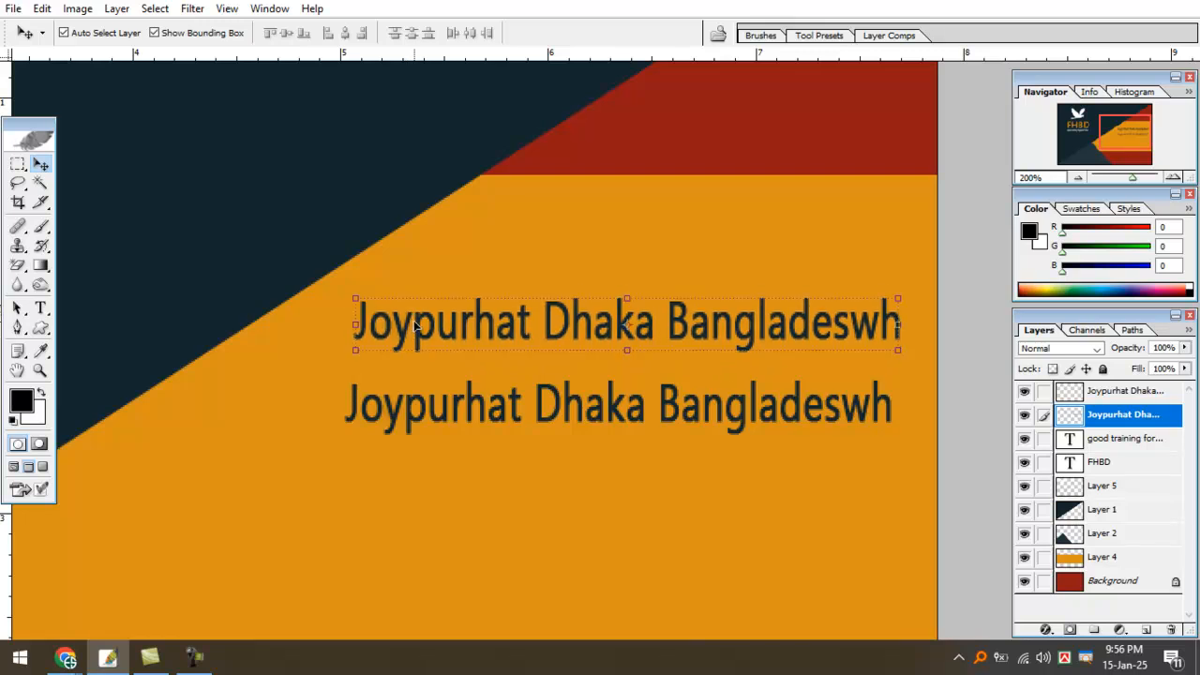
{"action": "key", "text": "ctrl+BackSpace"}
{"action": "key", "text": "ctrl+z"}
{"action": "key", "text": "alt+BackSpace"}
{"action": "key", "text": "ctrl+z"}
{"action": "left_click", "coordinate": [415, 420]}
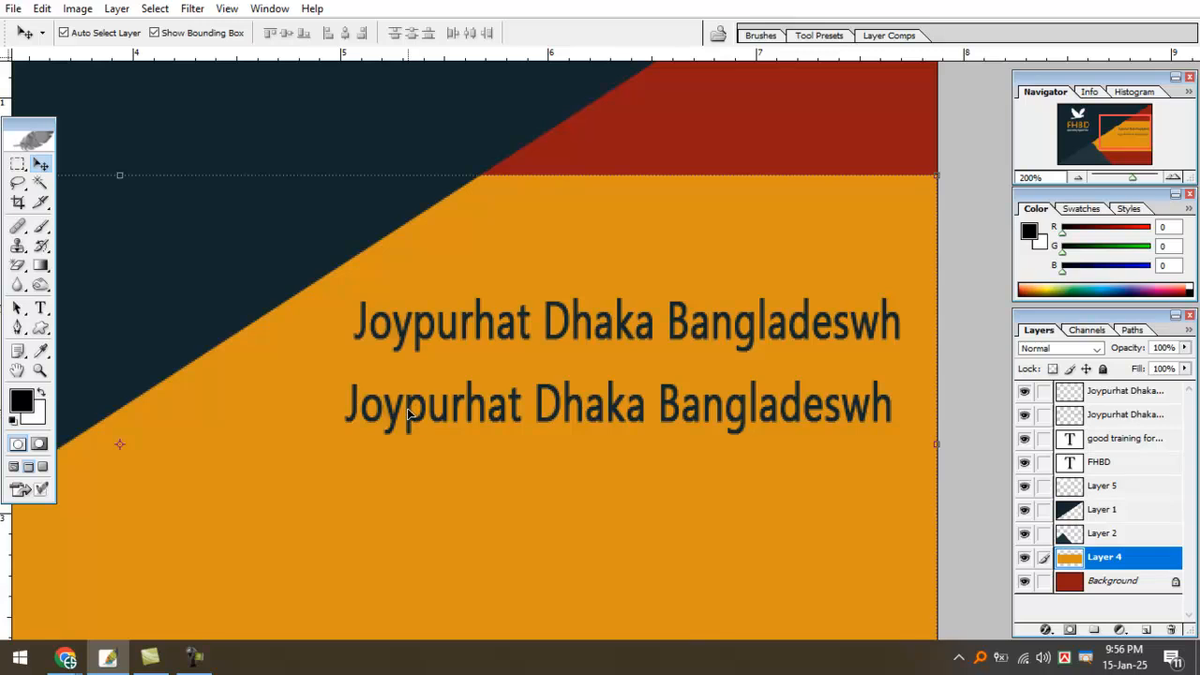
{"action": "left_click_drag", "start_coordinate": [408, 416], "coordinate": [404, 415]}
{"action": "key", "text": "alt+BackSpace"}
{"action": "key", "text": "ctrl+z"}
Zoom and pan around the card to check the two stacked address lines.
{"action": "key", "text": "ctrl+minus"}
{"action": "key", "text": "ctrl+minus"}
{"action": "left_click_drag", "start_coordinate": [649, 340], "coordinate": [551, 349]}
{"action": "left_click", "coordinate": [552, 349], "text": "ctrl"}
{"action": "left_click_drag", "start_coordinate": [632, 337], "coordinate": [532, 337]}
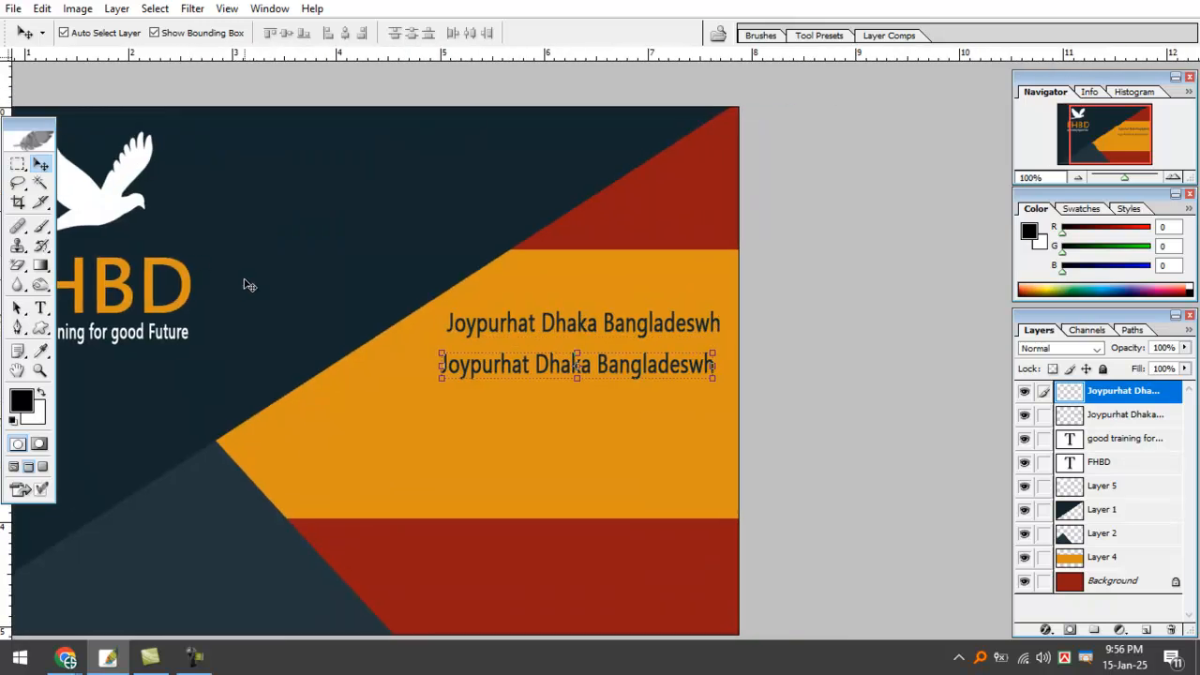
{"action": "left_click", "coordinate": [600, 307]}
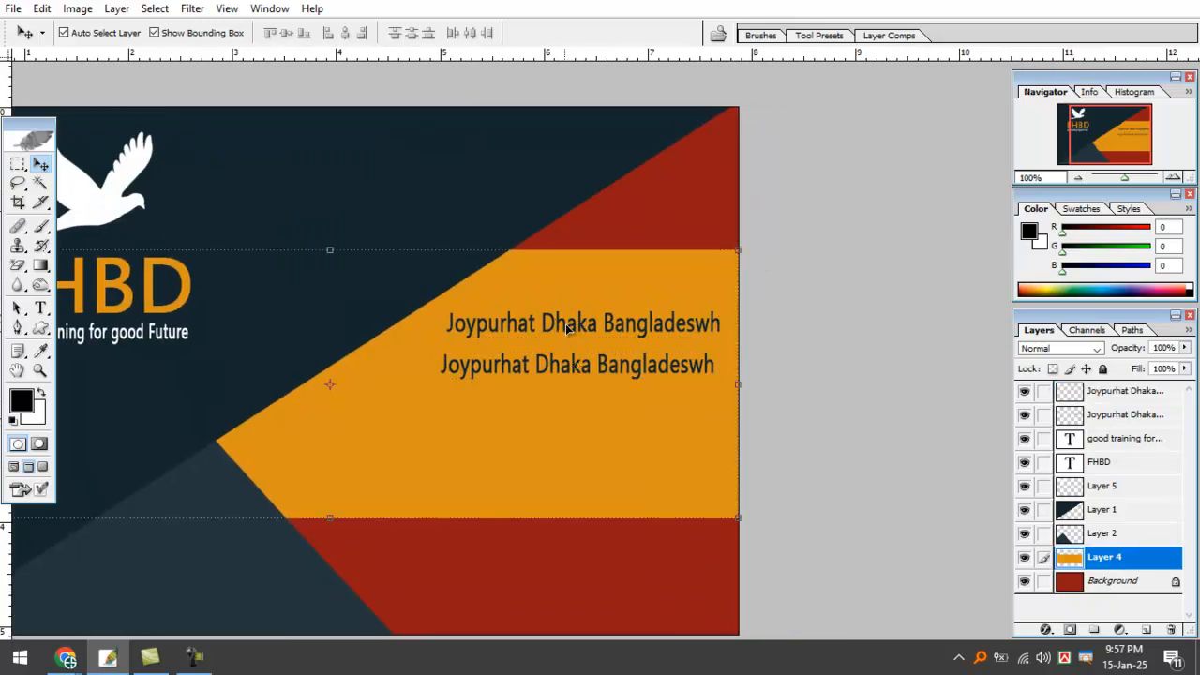
{"action": "left_click", "coordinate": [523, 324]}
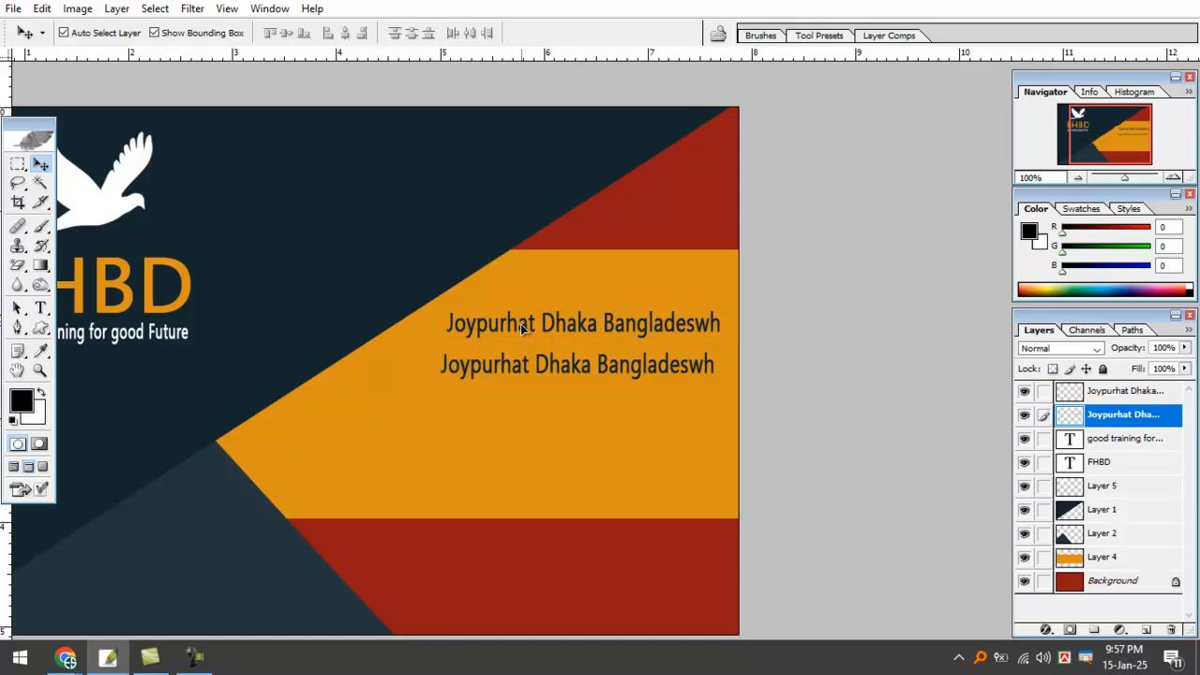
{"action": "left_click", "coordinate": [518, 302], "text": "ctrl"}
{"action": "left_click", "coordinate": [509, 319], "text": "ctrl"}
{"action": "left_click_drag", "start_coordinate": [506, 323], "coordinate": [387, 270]}
{"action": "key", "text": "ctrl+minus"}
{"action": "key", "text": "ctrl+minus"}
{"action": "key", "text": "ctrl+minus"}
{"action": "key", "text": "ctrl+minus"}
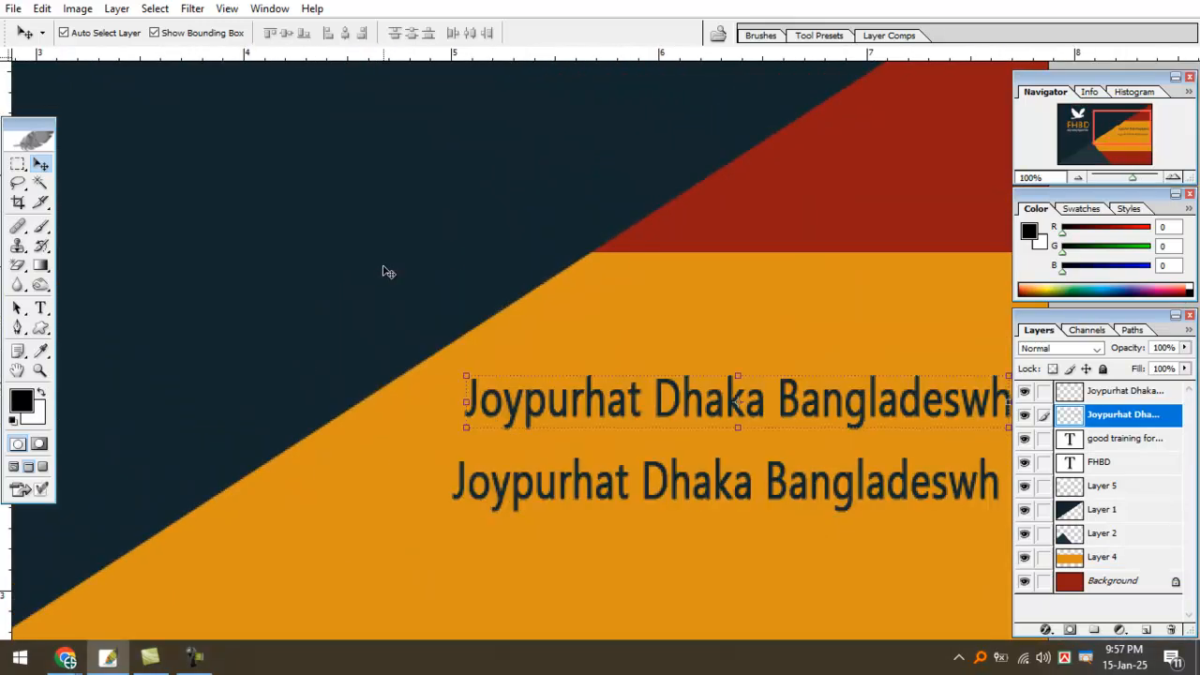
{"action": "key", "text": "ctrl+plus"}
{"action": "key", "text": "ctrl+plus"}
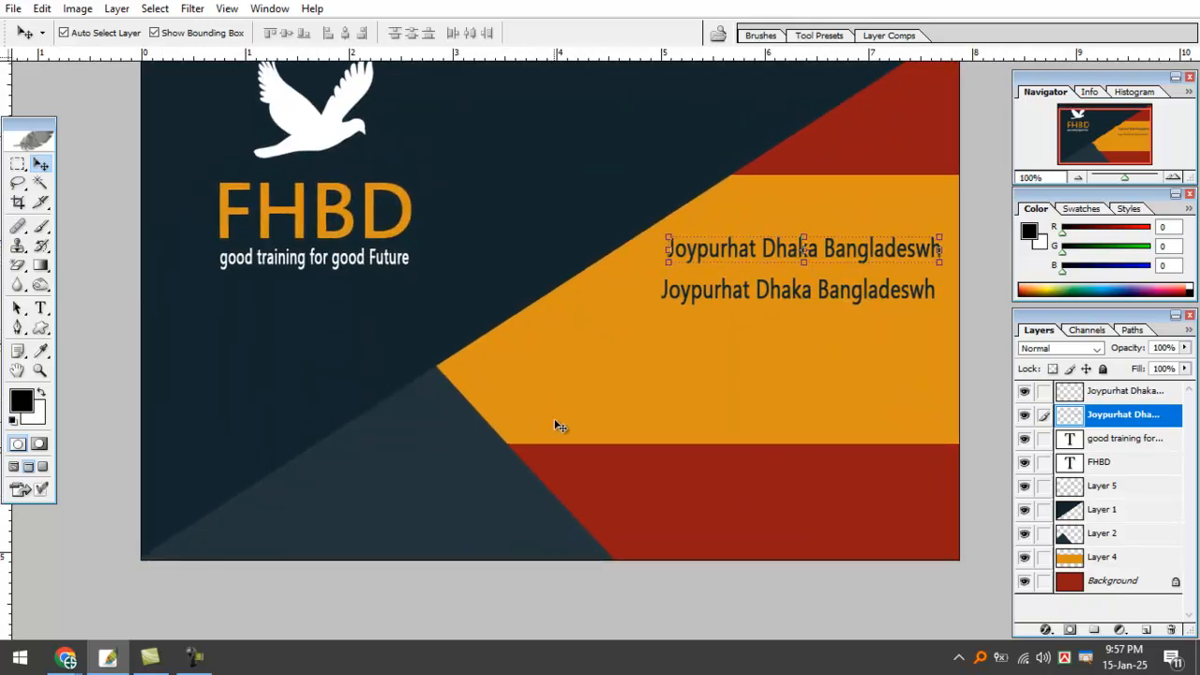
{"action": "key", "text": "f"}
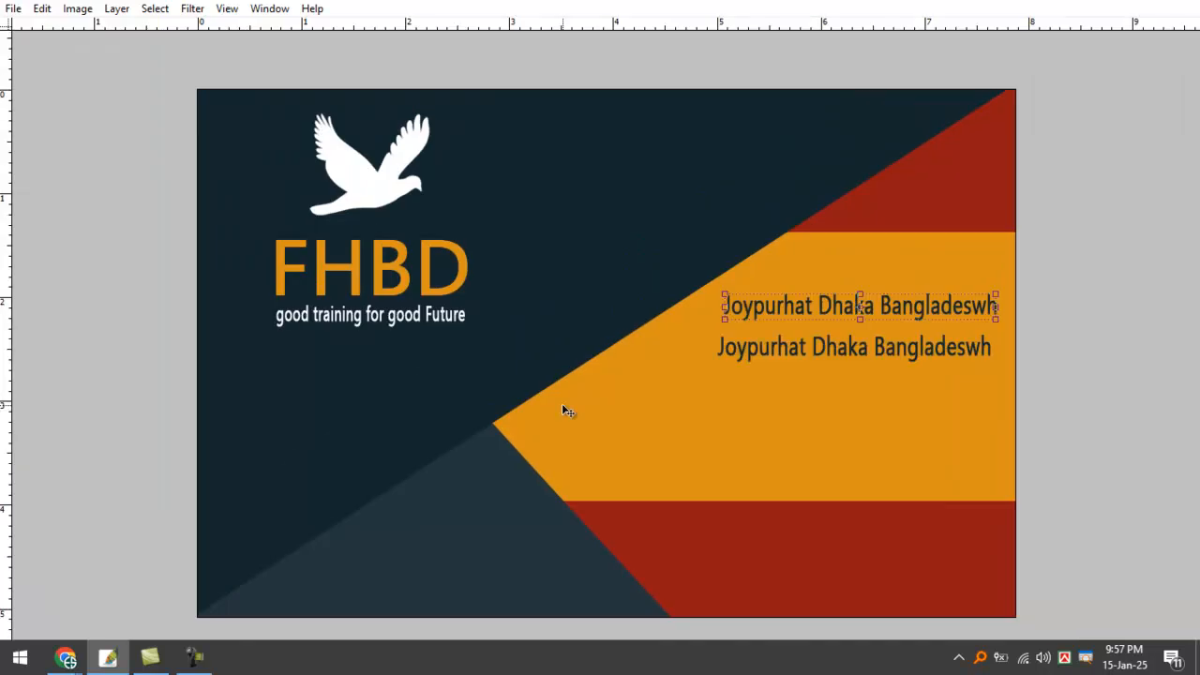
{"action": "key", "text": "ctrl+minus"}
{"action": "key", "text": "ctrl+minus"}
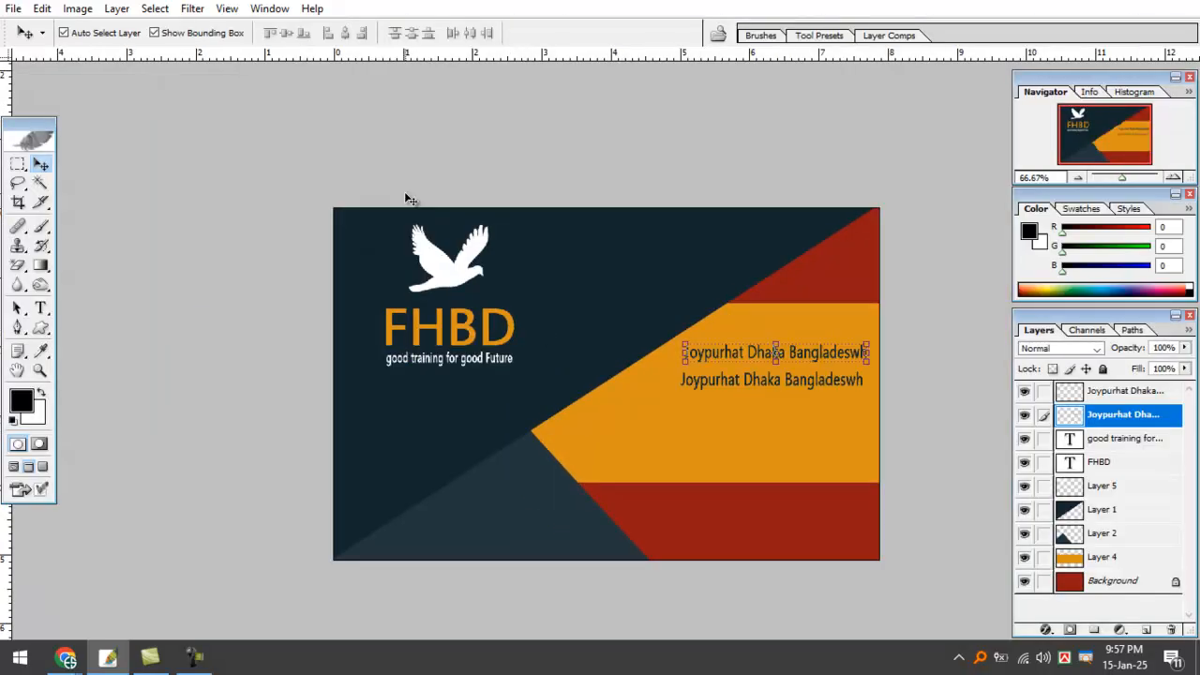
Compare the FHBD card with the John Doe reference, marking its band and logo, then clear the marks.
{"action": "key", "text": "f"}
{"action": "key", "text": "f"}
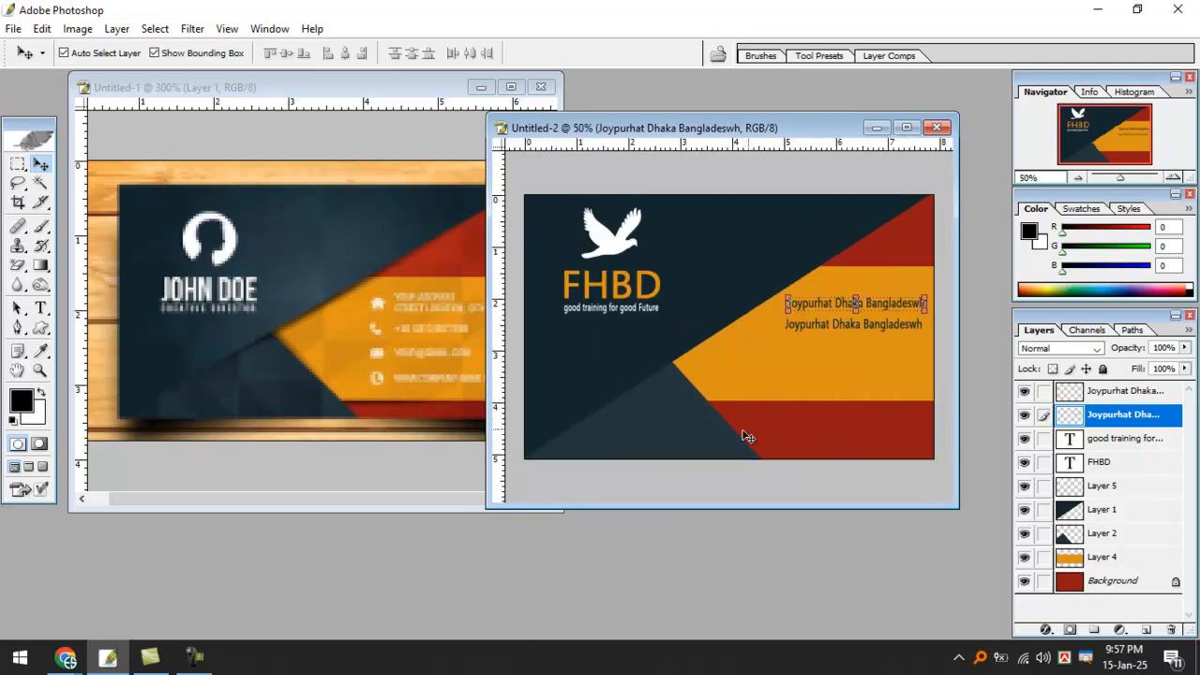
{"action": "left_click", "coordinate": [387, 247]}
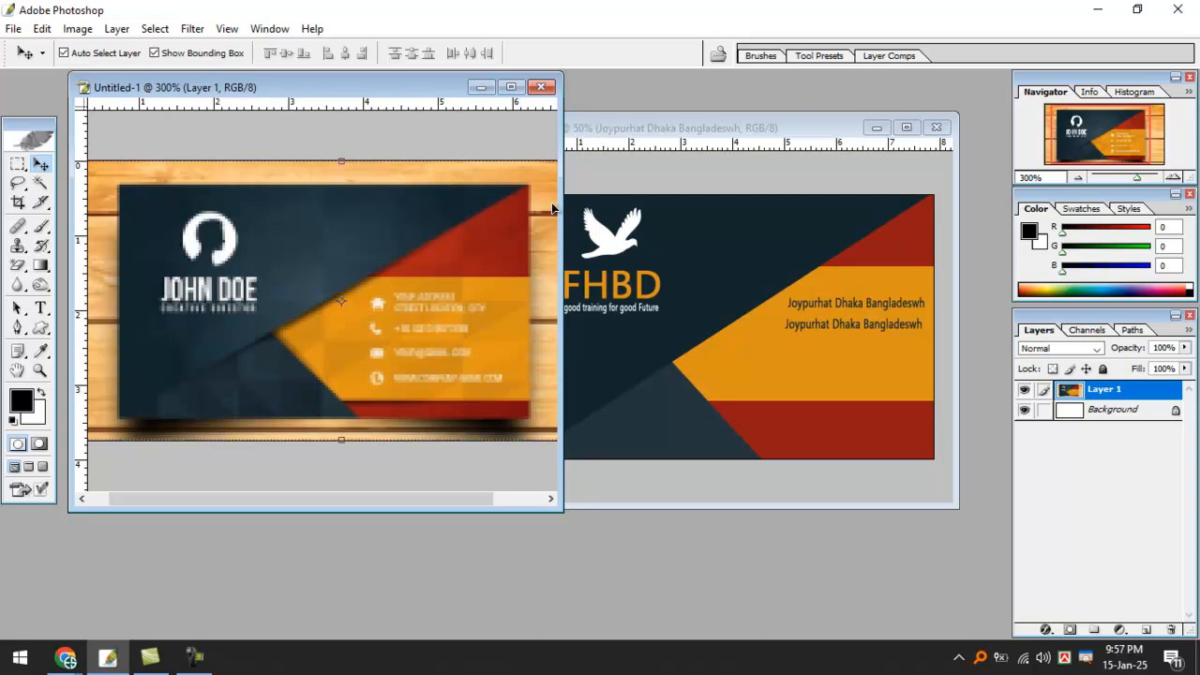
{"action": "left_click", "coordinate": [662, 119]}
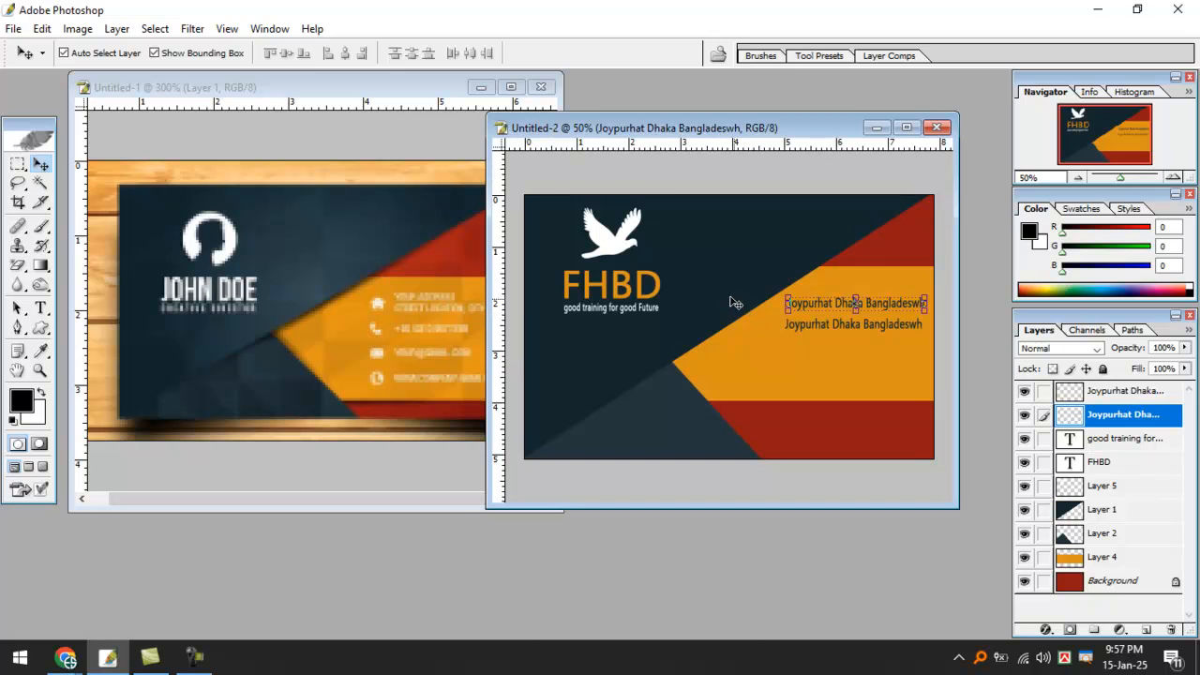
{"action": "left_click_drag", "start_coordinate": [275, 338], "coordinate": [224, 361]}
{"action": "left_click_drag", "start_coordinate": [263, 221], "coordinate": [349, 219]}
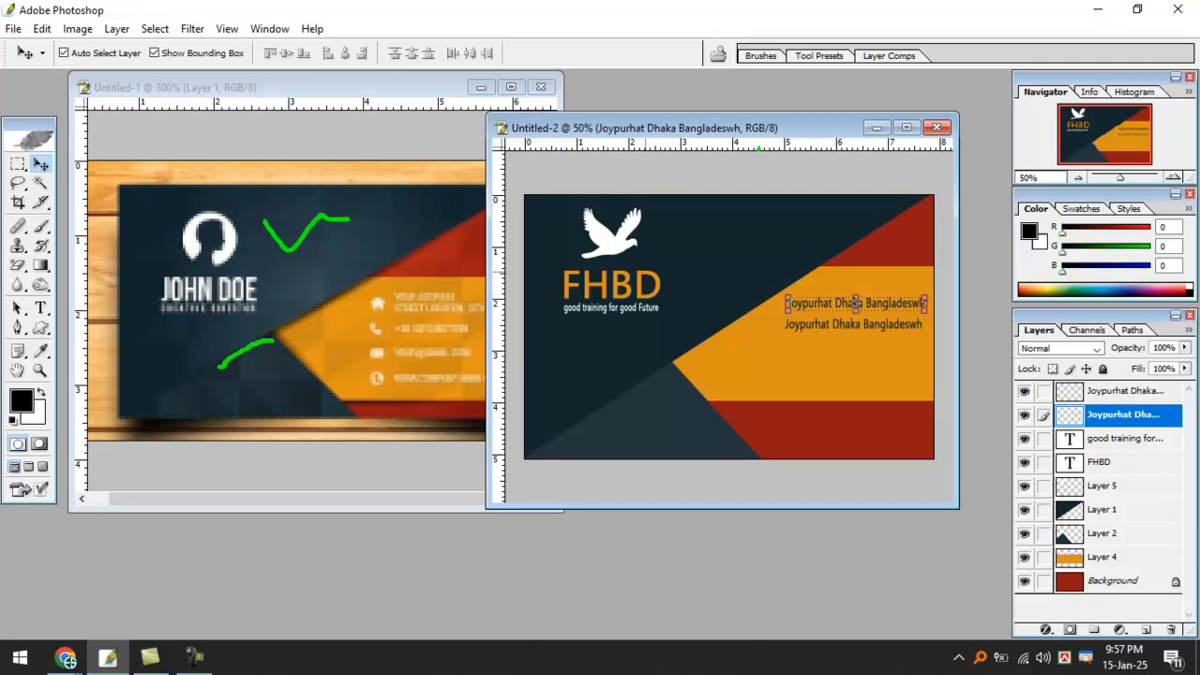
{"action": "key", "text": "Escape"}
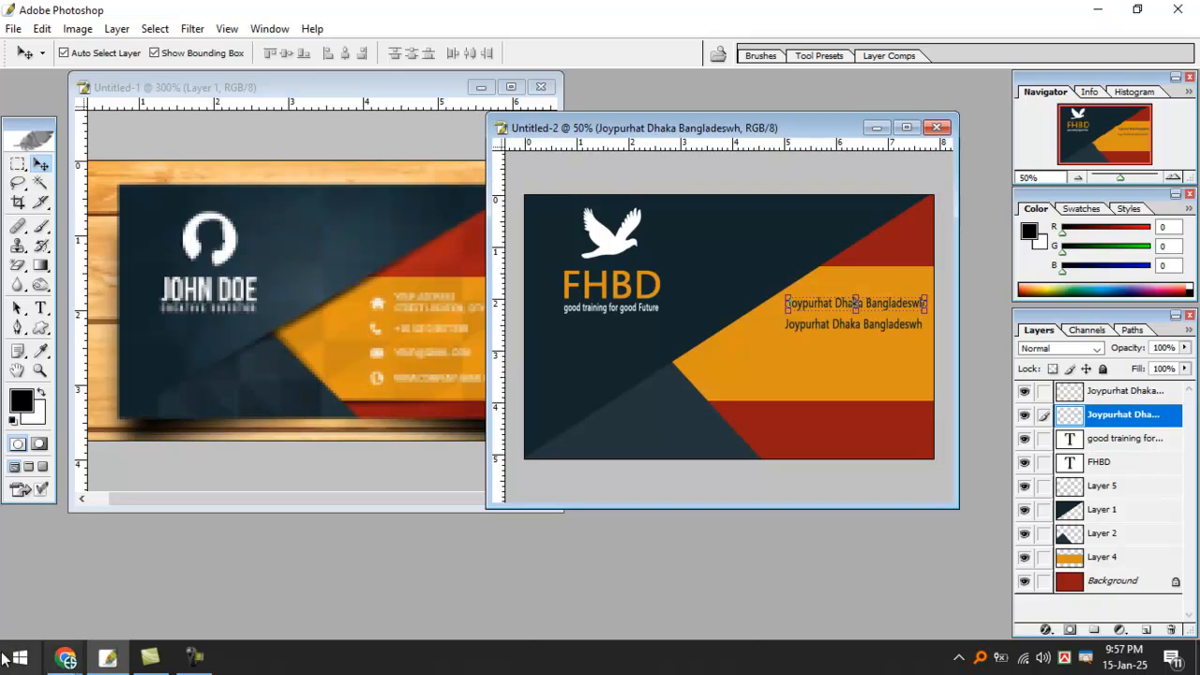
Launch Adobe Illustrator CS, then mute Google Meet and minimize it back to Photoshop.
{"action": "left_click", "coordinate": [19, 656]}
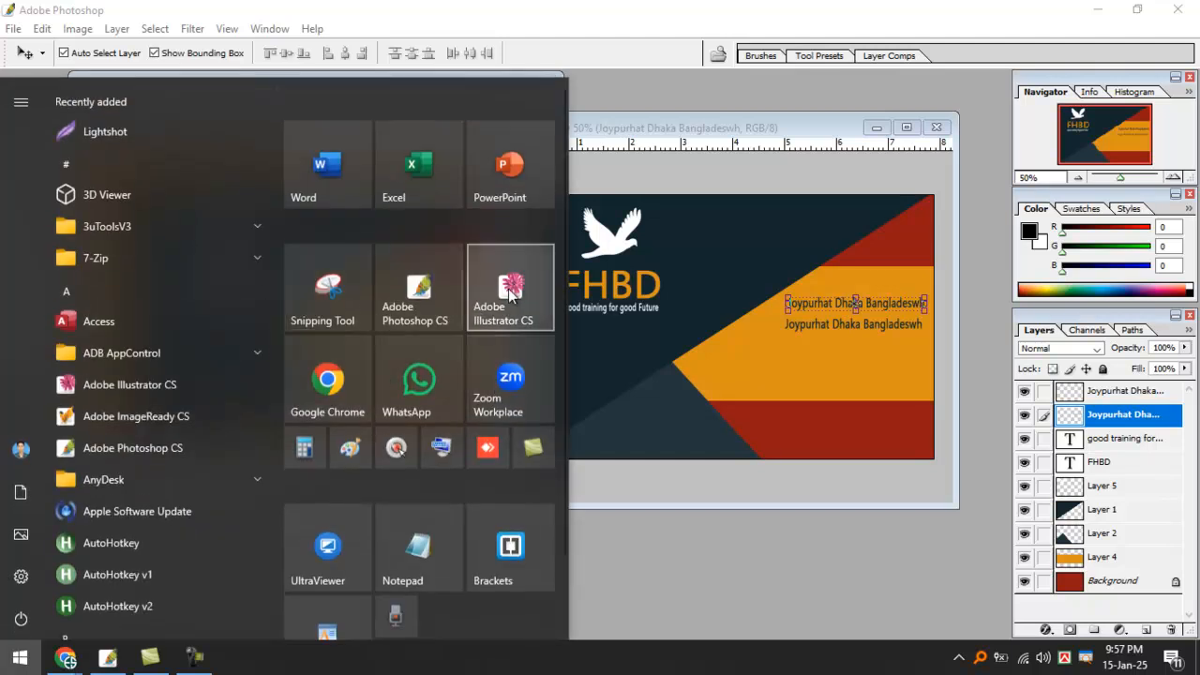
{"action": "left_click", "coordinate": [541, 247]}
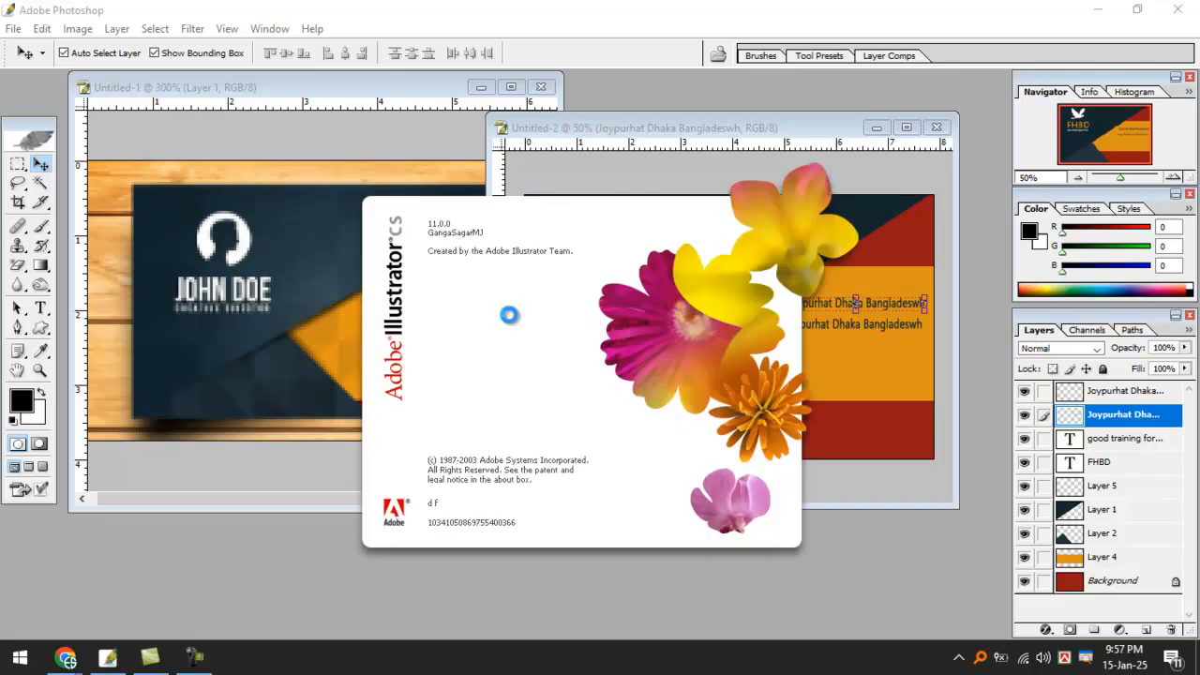
{"action": "left_click", "coordinate": [65, 658]}
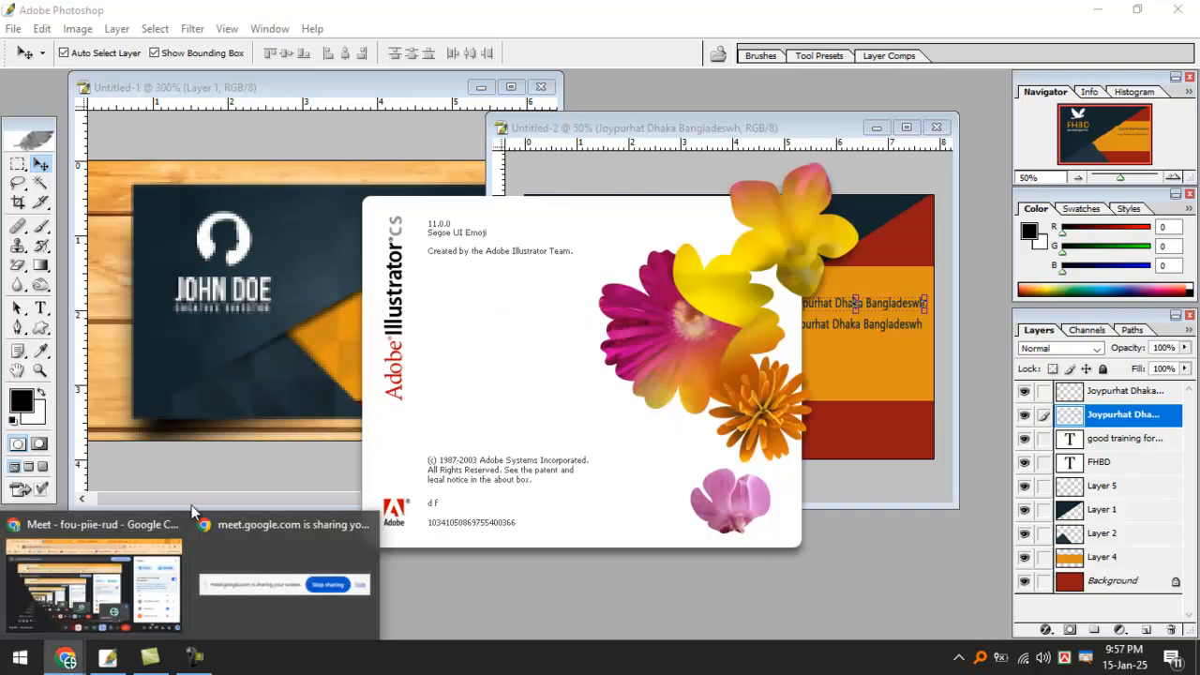
{"action": "left_click", "coordinate": [94, 586]}
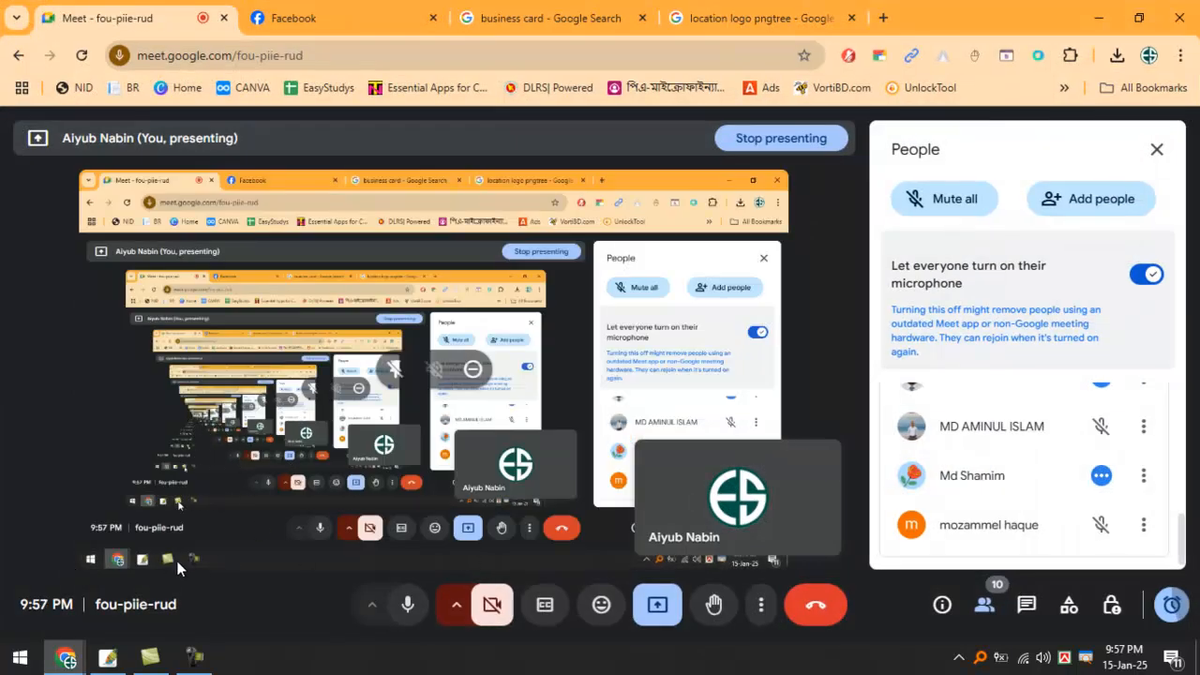
{"action": "left_click", "coordinate": [408, 603]}
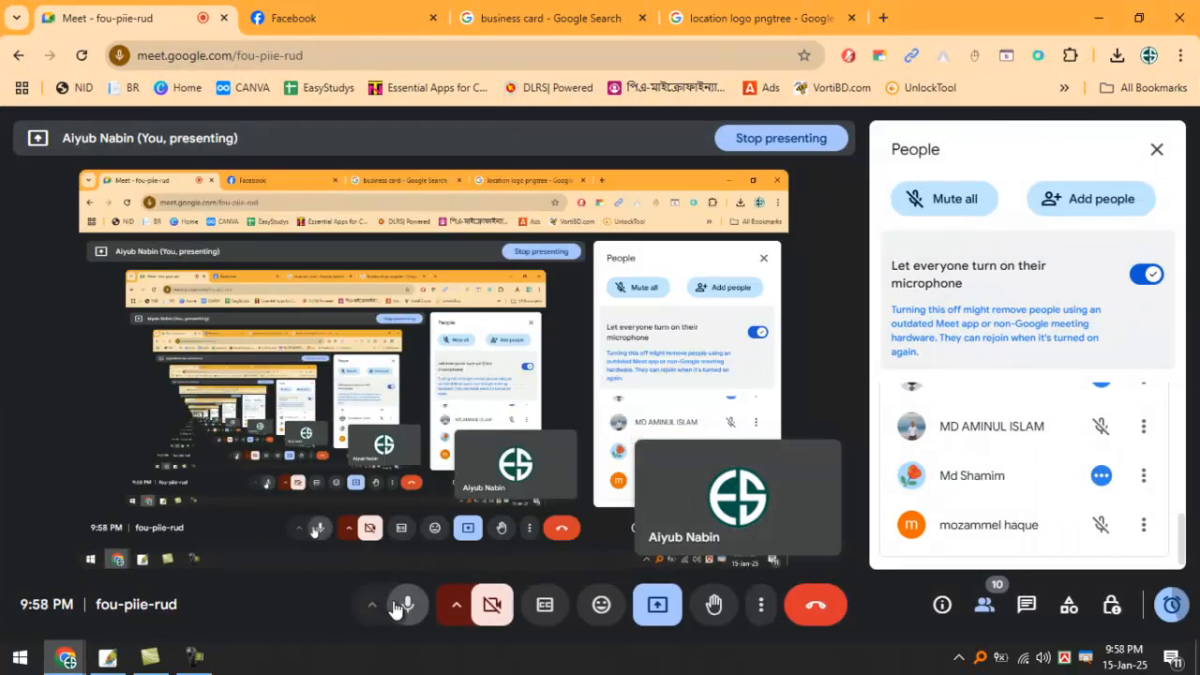
{"action": "left_click", "coordinate": [1098, 17]}
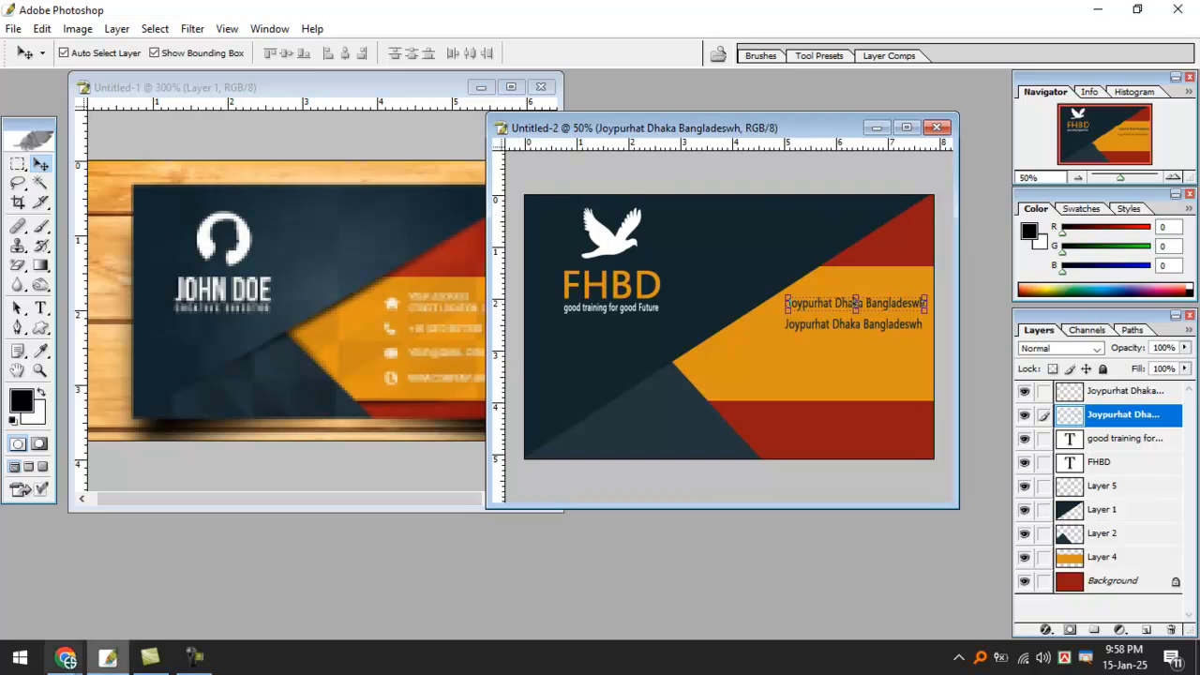
Bring the Google Meet window forward and toggle the microphone off and on, leaving it unmuted.
{"action": "mouse_move", "coordinate": [66, 659]}
{"action": "left_click", "coordinate": [146, 567]}
{"action": "left_click", "coordinate": [394, 612]}
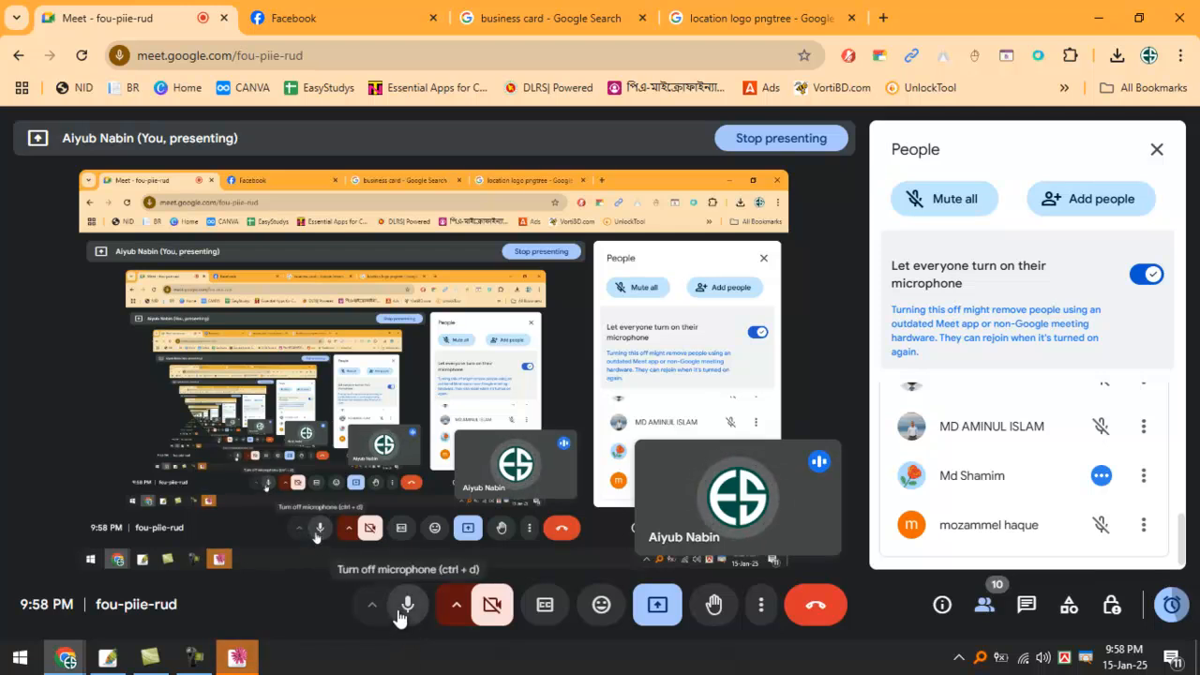
{"action": "left_click", "coordinate": [399, 614]}
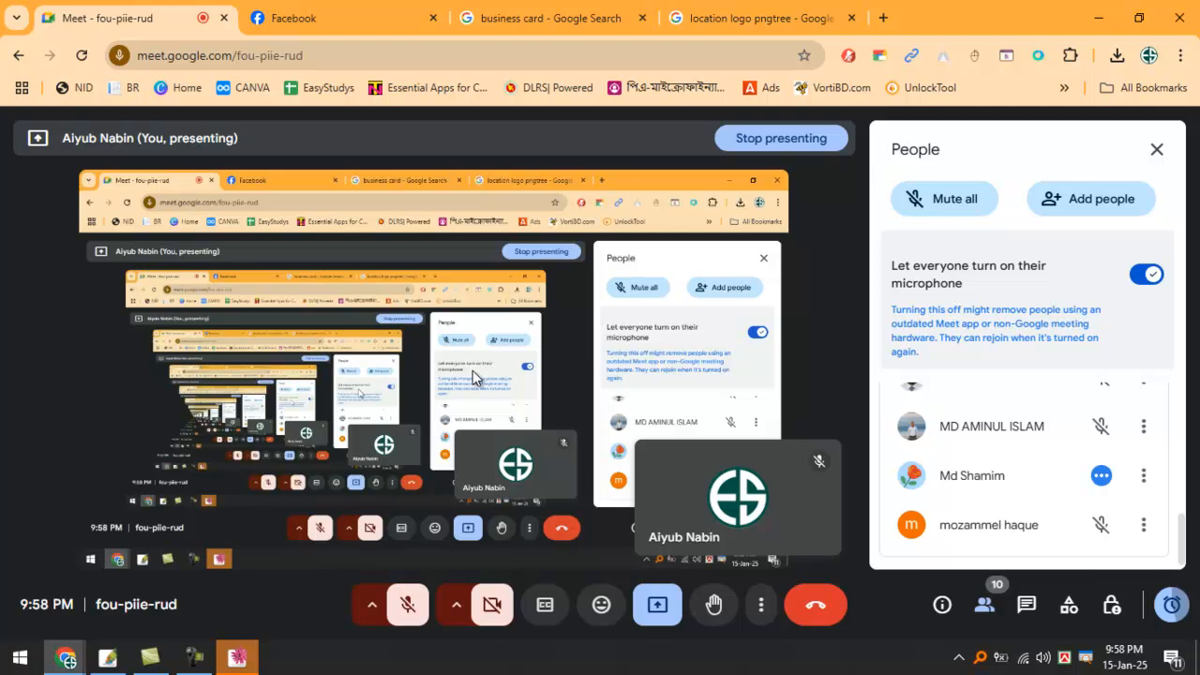
{"action": "left_click", "coordinate": [407, 603]}
Hide Chrome and show the John Doe reference card zoomed out to 200%.
{"action": "left_click", "coordinate": [1089, 20]}
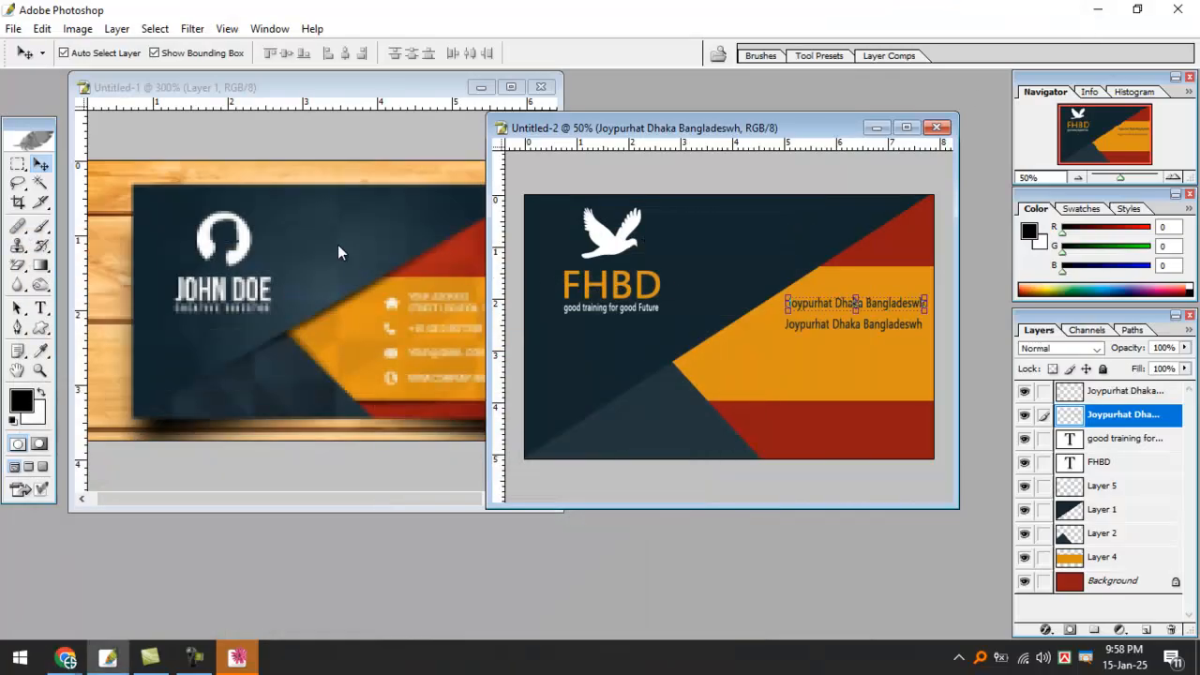
{"action": "left_click", "coordinate": [335, 95]}
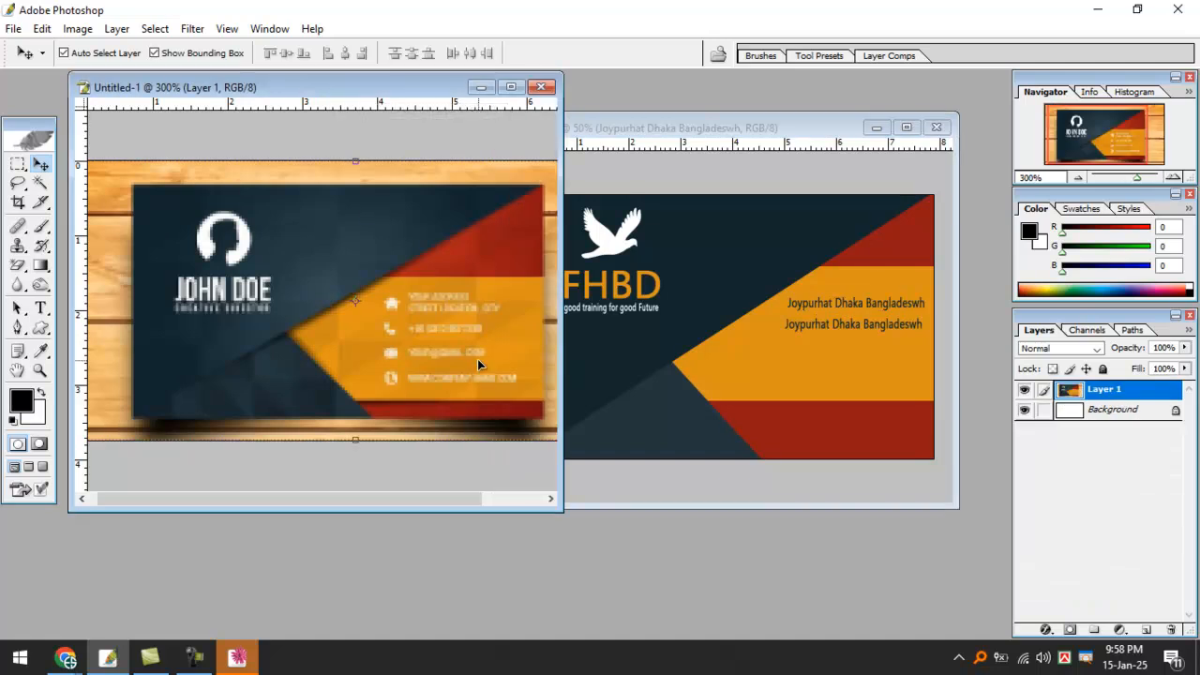
{"action": "key", "text": "ctrl+minus"}
In the FHBD card, hide and re-show Layer 1's dark background artwork.
{"action": "left_click", "coordinate": [726, 247]}
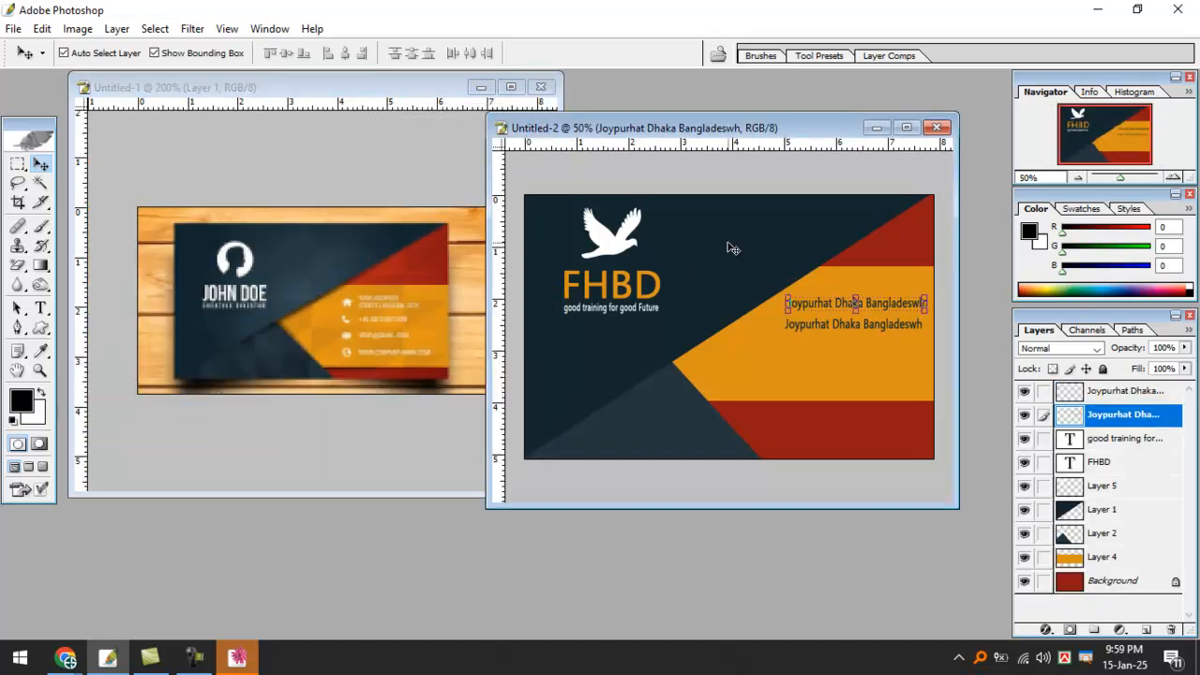
{"action": "left_click", "coordinate": [720, 278]}
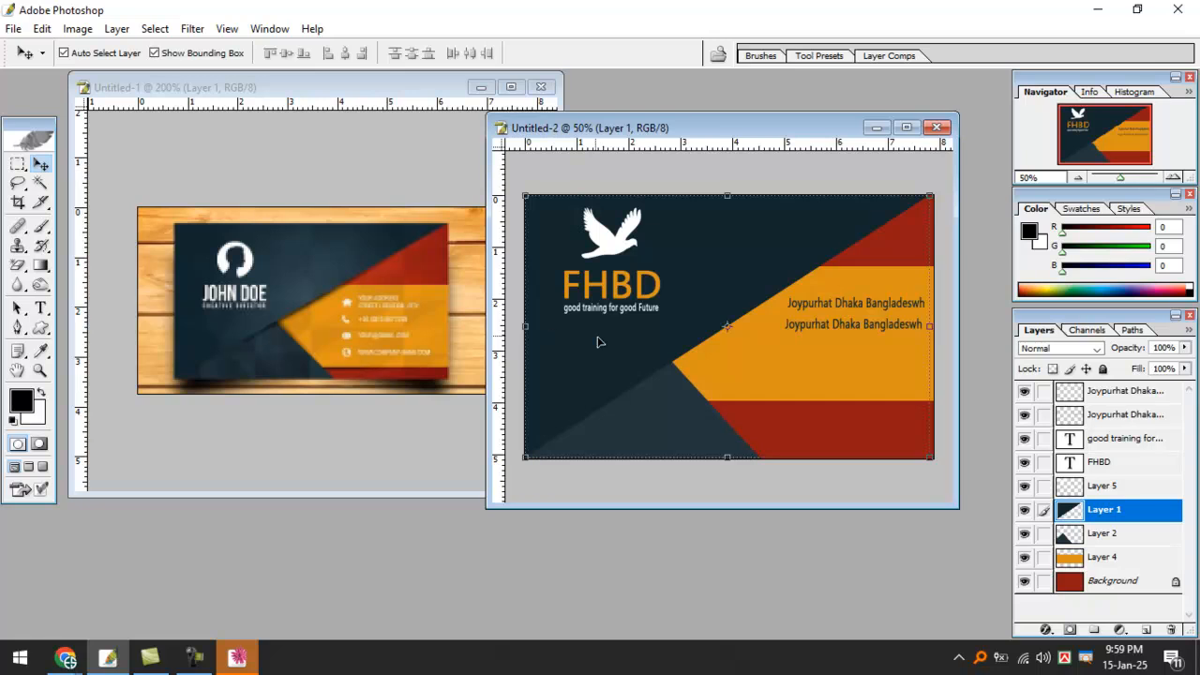
{"action": "left_click", "coordinate": [1023, 509]}
{"action": "left_click", "coordinate": [1024, 509]}
In Illustrator, collapse the Align palette and open the recent file 'dawat dolpara karim .ai'.
{"action": "left_click", "coordinate": [238, 655]}
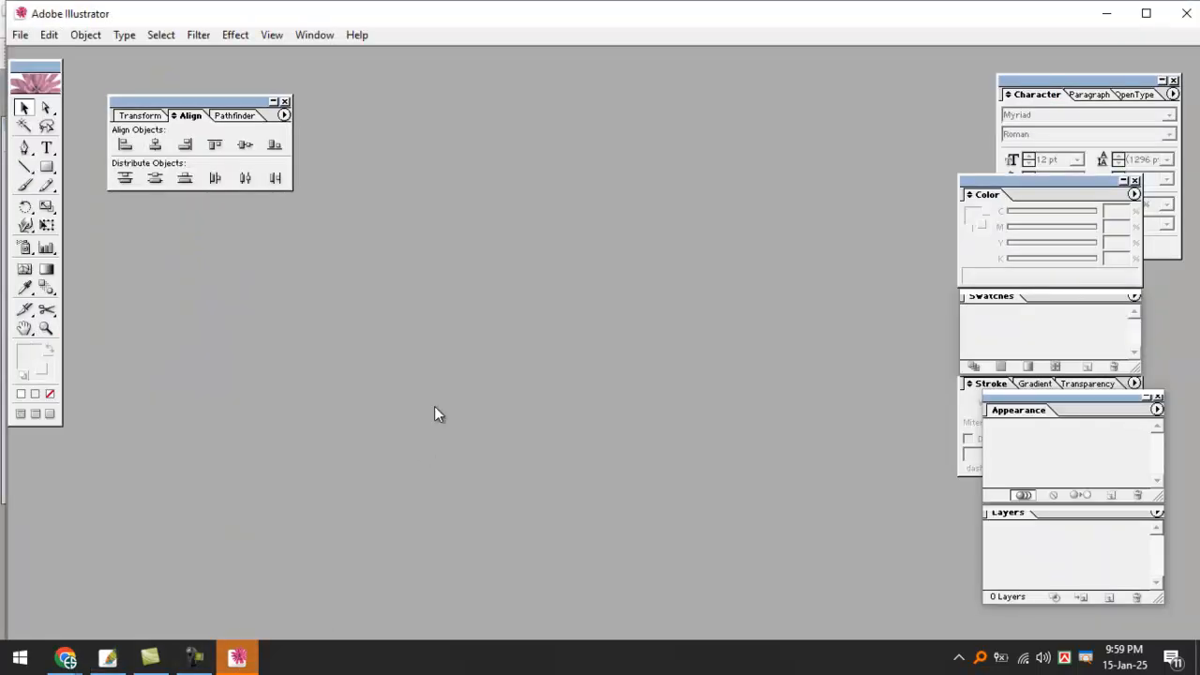
{"action": "left_click", "coordinate": [272, 102]}
{"action": "left_click", "coordinate": [20, 35]}
{"action": "mouse_move", "coordinate": [67, 104]}
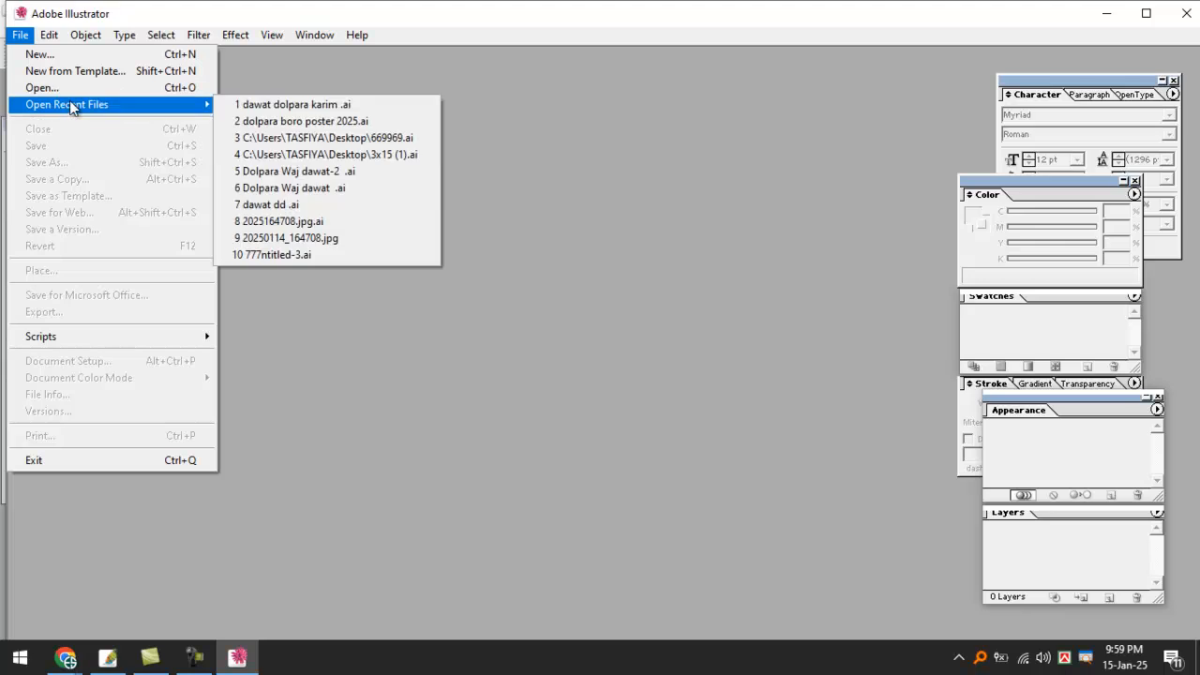
{"action": "left_click", "coordinate": [354, 105]}
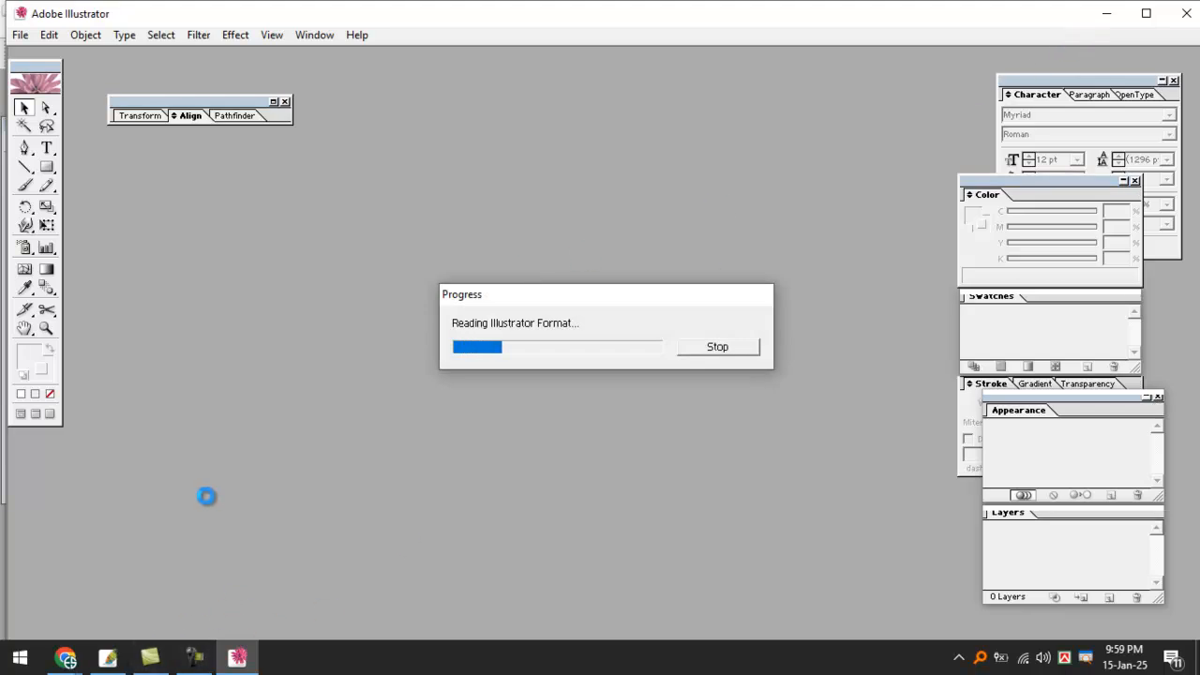
Mute the microphone in Google Meet, then return to Illustrator while the file loads.
{"action": "mouse_move", "coordinate": [66, 656]}
{"action": "left_click", "coordinate": [112, 581]}
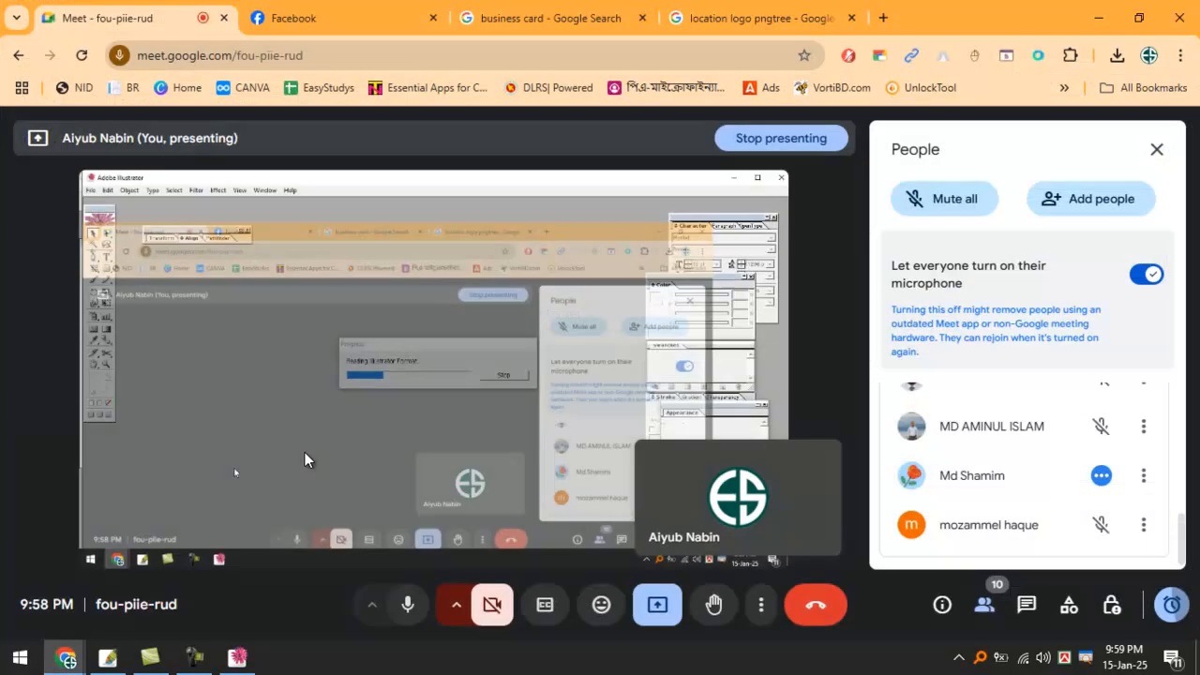
{"action": "left_click", "coordinate": [403, 605]}
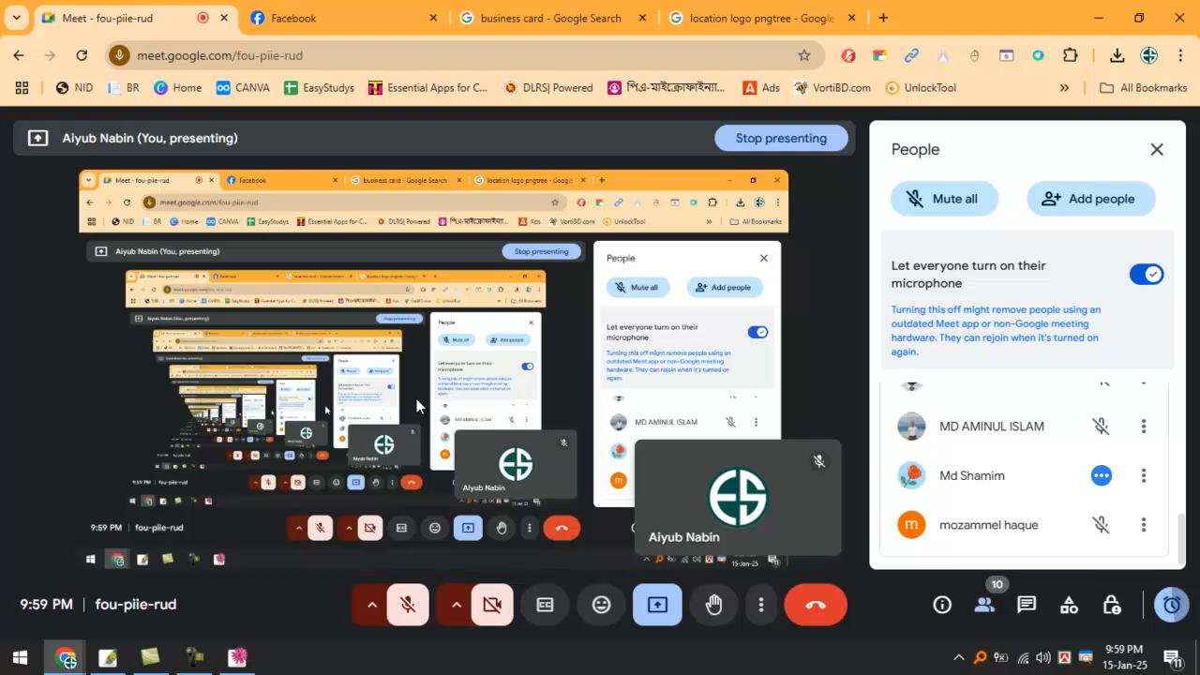
{"action": "left_click", "coordinate": [237, 657]}
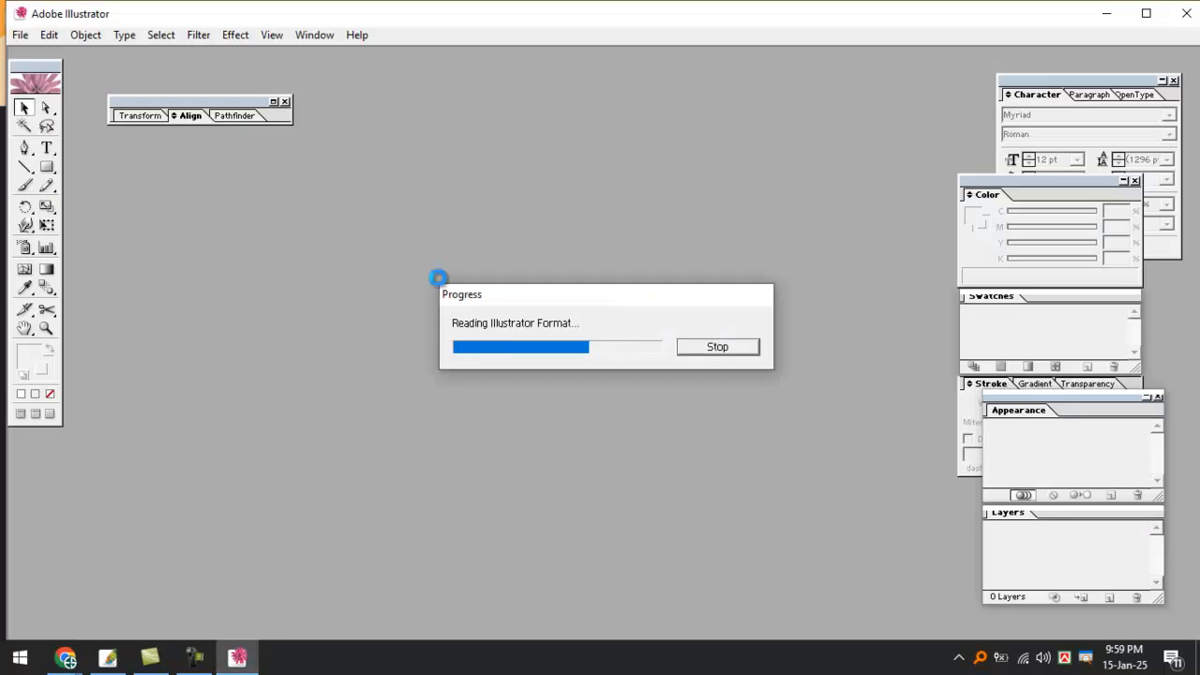
{"action": "left_click", "coordinate": [194, 658]}
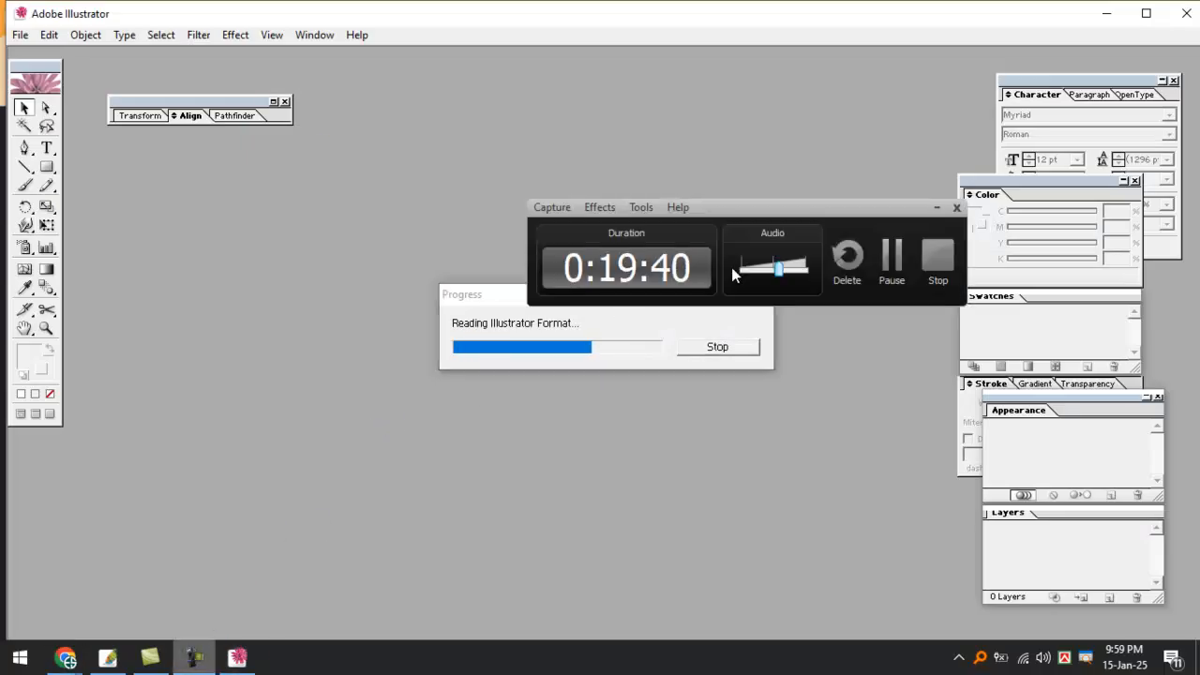
Minimize the recorder and check the Google Meet window before returning to Illustrator.
{"action": "left_click_drag", "start_coordinate": [730, 208], "coordinate": [612, 141]}
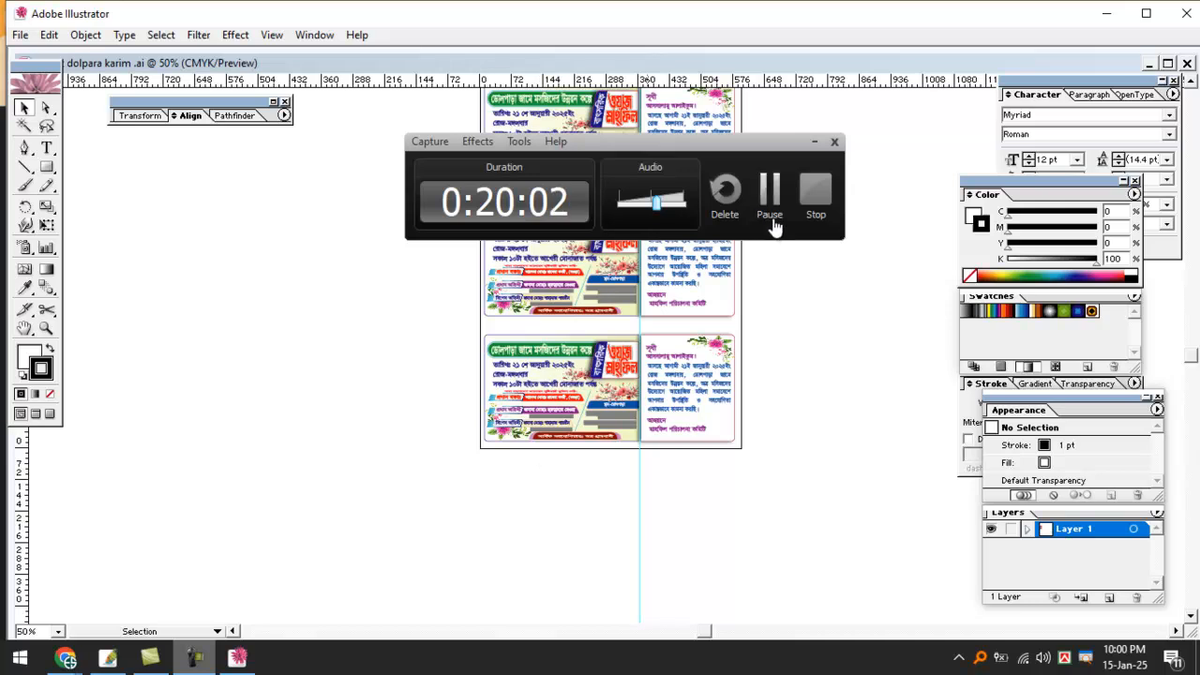
{"action": "left_click", "coordinate": [814, 142]}
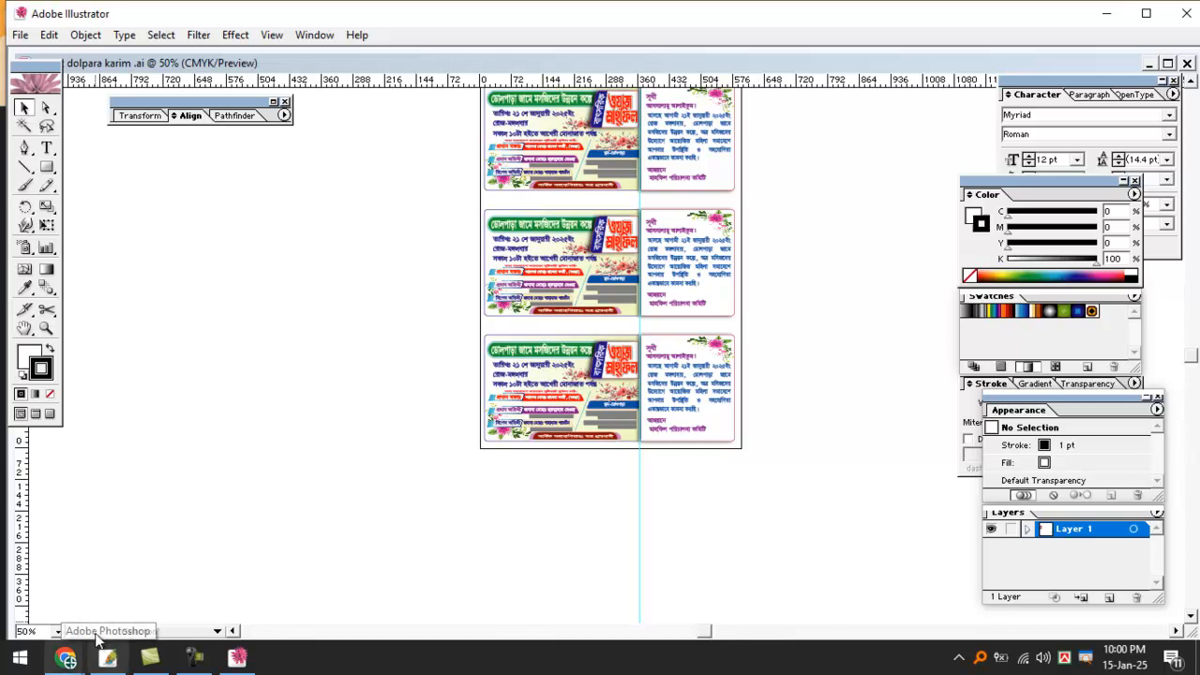
{"action": "mouse_move", "coordinate": [65, 658]}
{"action": "left_click", "coordinate": [65, 582]}
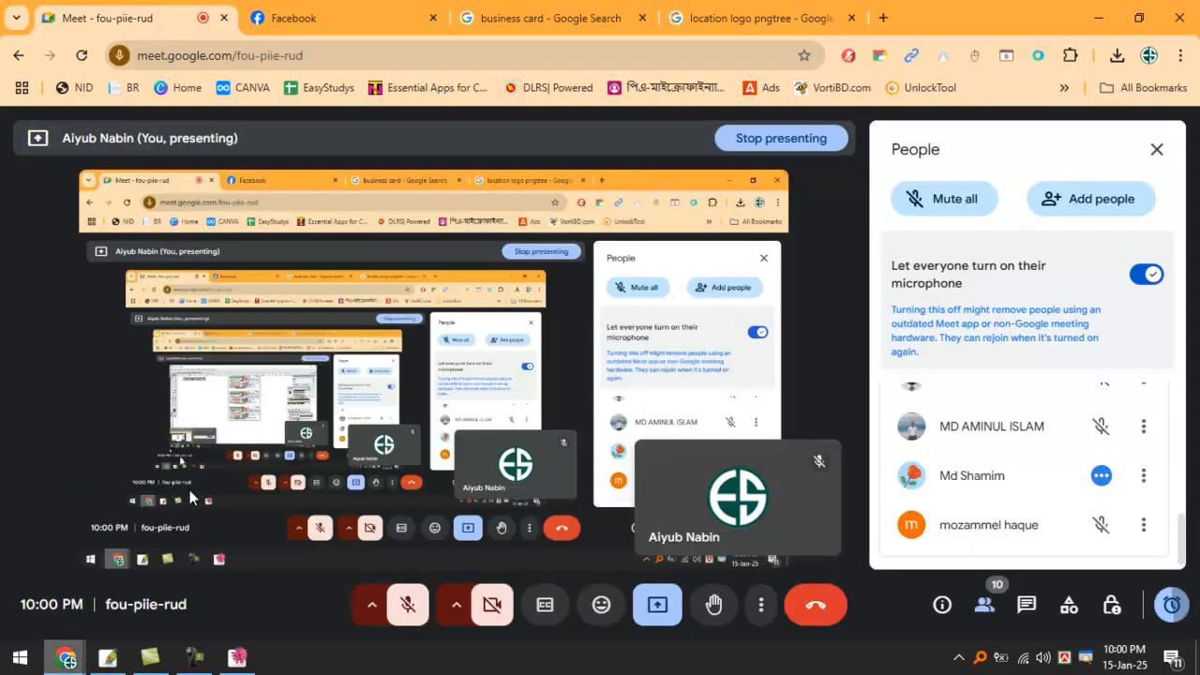
{"action": "left_click", "coordinate": [1098, 18]}
Hide the palettes and zoom to 200% on the left Bengali banner beside its message card.
{"action": "key", "text": "Tab"}
{"action": "key", "text": "ctrl+space"}
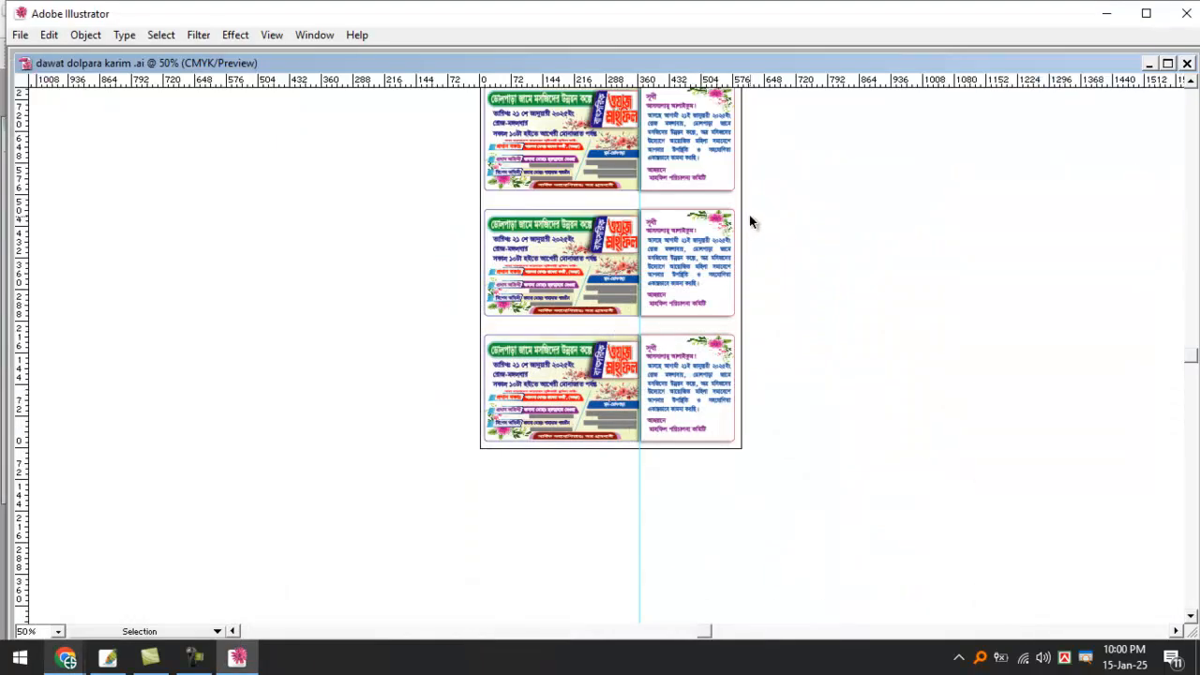
{"action": "left_click", "coordinate": [803, 195], "text": "ctrl"}
{"action": "left_click", "coordinate": [795, 190], "text": "ctrl"}
{"action": "key", "text": "space"}
{"action": "left_click_drag", "start_coordinate": [713, 272], "coordinate": [862, 258]}
{"action": "left_click", "coordinate": [847, 306], "text": "ctrl"}
{"action": "left_click_drag", "start_coordinate": [812, 345], "coordinate": [905, 327]}
{"action": "left_click", "coordinate": [907, 328], "text": "ctrl"}
{"action": "left_click_drag", "start_coordinate": [750, 319], "coordinate": [1056, 297]}
{"action": "left_click_drag", "start_coordinate": [712, 323], "coordinate": [982, 309]}
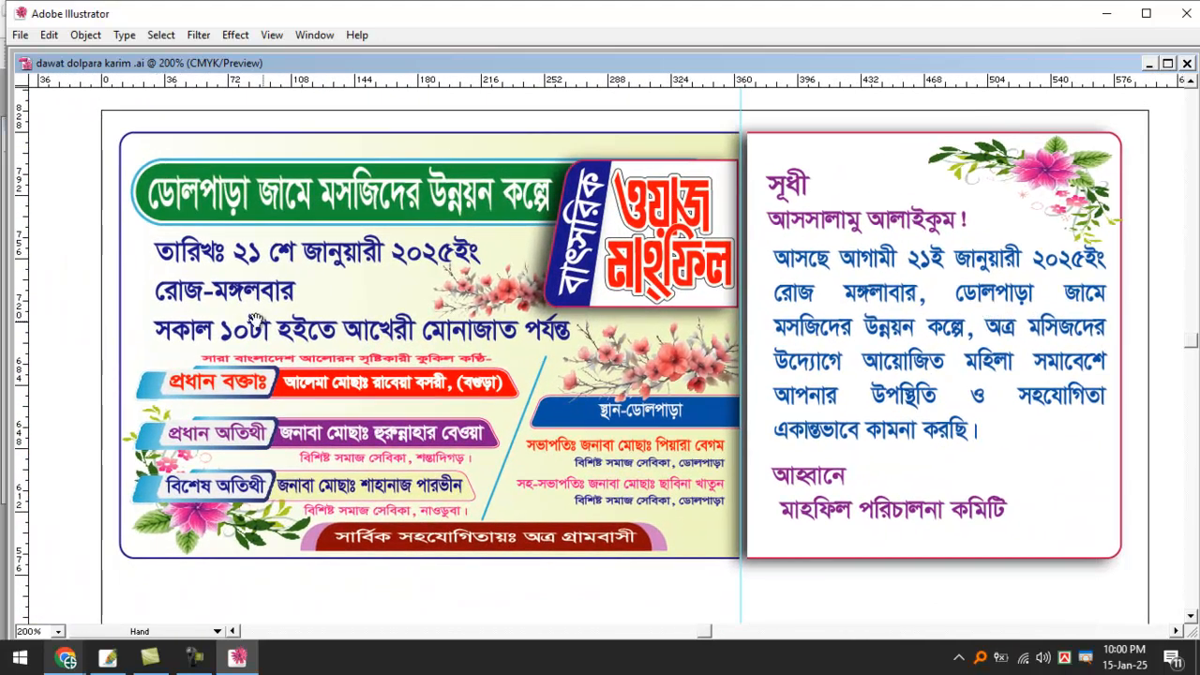
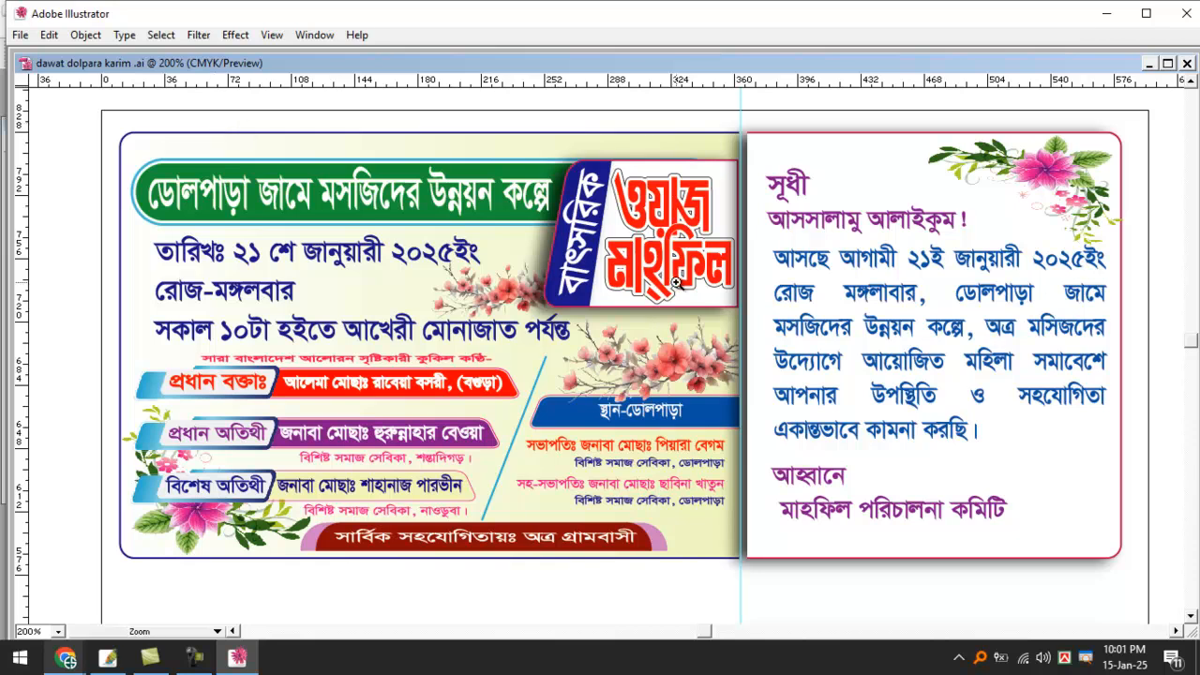
Zoom in to inspect the rounded left corner of the flyer's blue location label.
{"action": "left_click", "coordinate": [678, 284], "text": "ctrl"}
{"action": "left_click_drag", "start_coordinate": [469, 270], "coordinate": [707, 290]}
{"action": "key", "text": "ctrl+minus"}
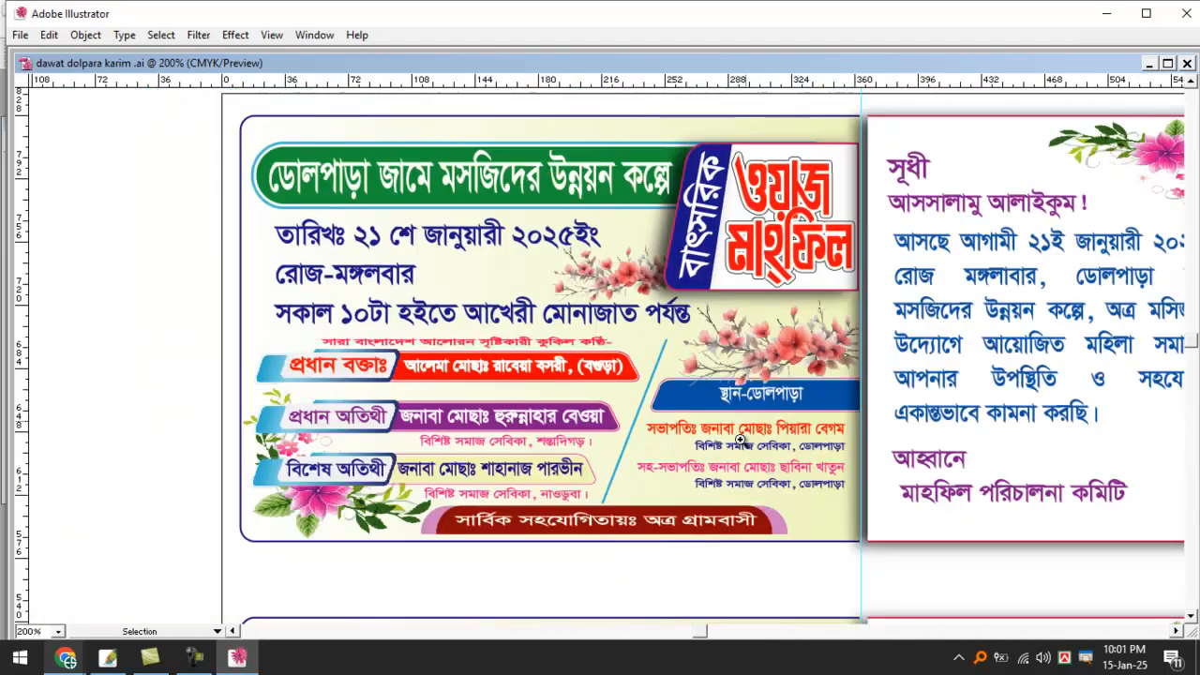
{"action": "left_click", "coordinate": [721, 433], "text": "ctrl"}
{"action": "left_click", "coordinate": [721, 433], "text": "ctrl"}
{"action": "left_click", "coordinate": [721, 433], "text": "ctrl"}
{"action": "left_click_drag", "start_coordinate": [363, 267], "coordinate": [654, 410]}
{"action": "left_click_drag", "start_coordinate": [488, 187], "coordinate": [573, 385]}
{"action": "left_click", "coordinate": [537, 354], "text": "ctrl"}
{"action": "left_click", "coordinate": [536, 354], "text": "ctrl"}
{"action": "left_click_drag", "start_coordinate": [485, 295], "coordinate": [535, 396]}
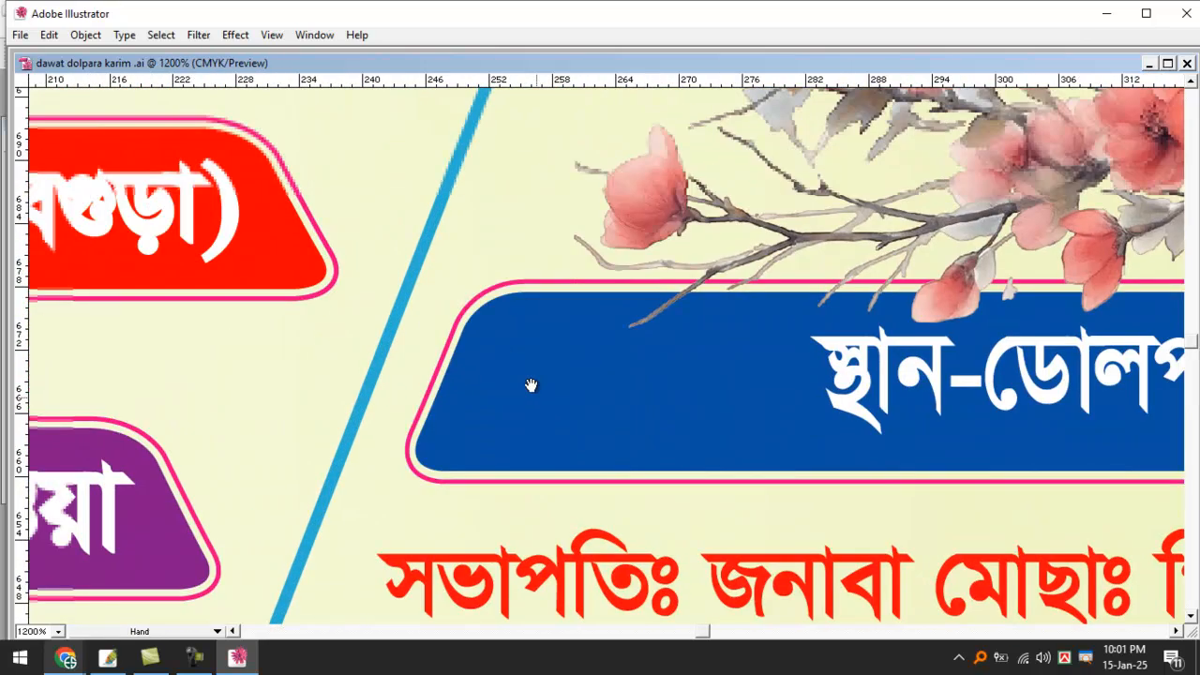
{"action": "left_click", "coordinate": [520, 355], "text": "ctrl"}
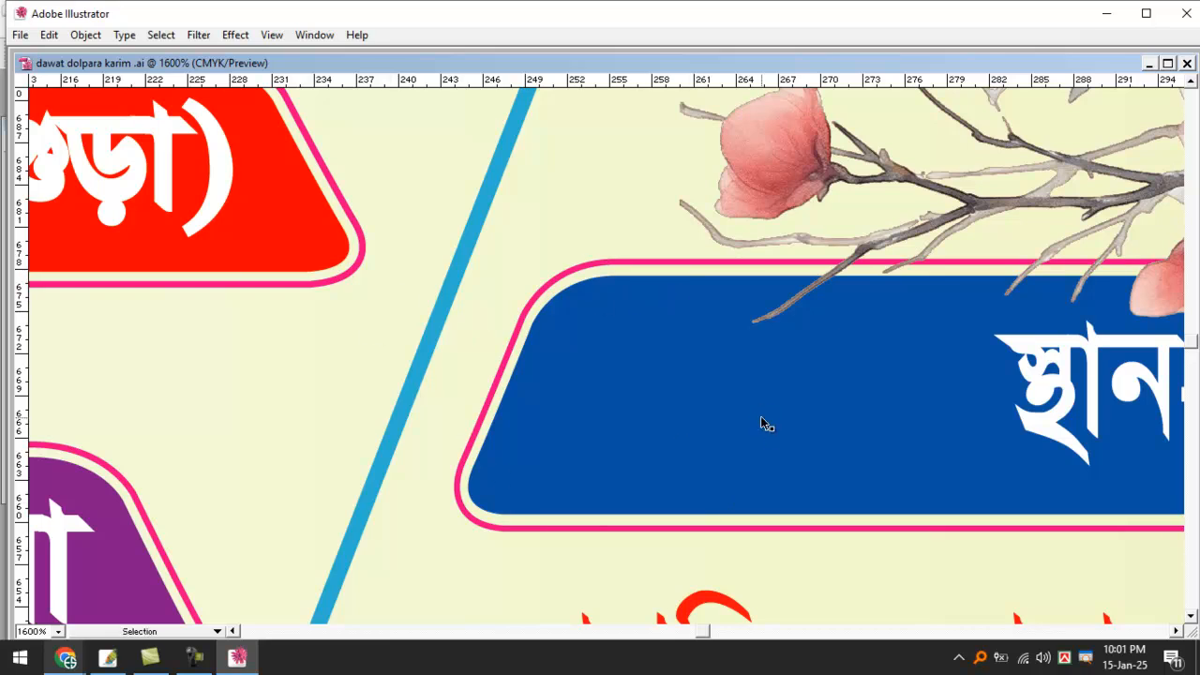
{"action": "key", "text": "ctrl+minus"}
{"action": "key", "text": "ctrl+minus"}
{"action": "key", "text": "ctrl+minus"}
{"action": "key", "text": "ctrl+minus"}
{"action": "key", "text": "ctrl+minus"}
{"action": "key", "text": "ctrl+minus"}
{"action": "key", "text": "ctrl+minus"}
{"action": "key", "text": "ctrl+minus"}
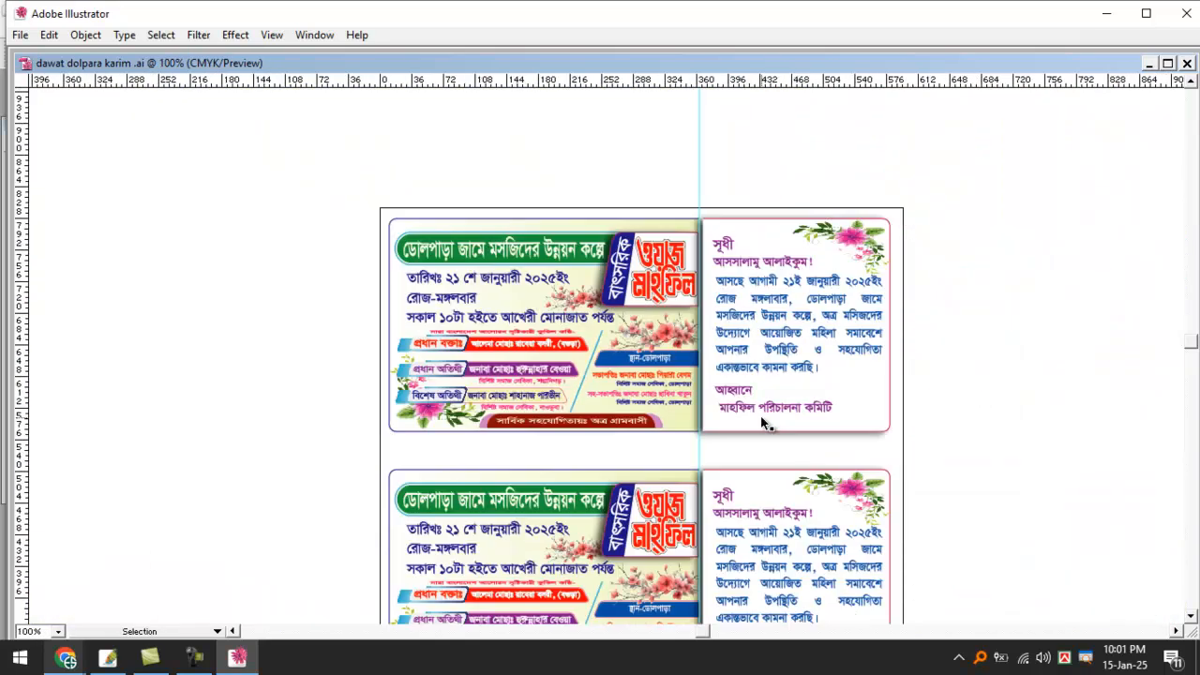
{"action": "key", "text": "ctrl+minus"}
{"action": "key", "text": "ctrl+minus"}
Pan the view away from the flyer to an empty area of canvas.
{"action": "key", "text": "ctrl+space"}
{"action": "left_click", "coordinate": [771, 320], "text": "ctrl"}
{"action": "left_click", "coordinate": [771, 319], "text": "ctrl"}
{"action": "key", "text": "space"}
{"action": "left_click_drag", "start_coordinate": [339, 435], "coordinate": [1010, 251]}
{"action": "left_click_drag", "start_coordinate": [388, 278], "coordinate": [308, 253]}
{"action": "left_click_drag", "start_coordinate": [995, 271], "coordinate": [517, 275]}
{"action": "key", "text": "ctrl+space"}
{"action": "left_click", "coordinate": [830, 263], "text": "ctrl"}
With panels shown, draw a wide rounded rectangle on the blank canvas using the Rounded Rectangle tool.
{"action": "key", "text": "Tab"}
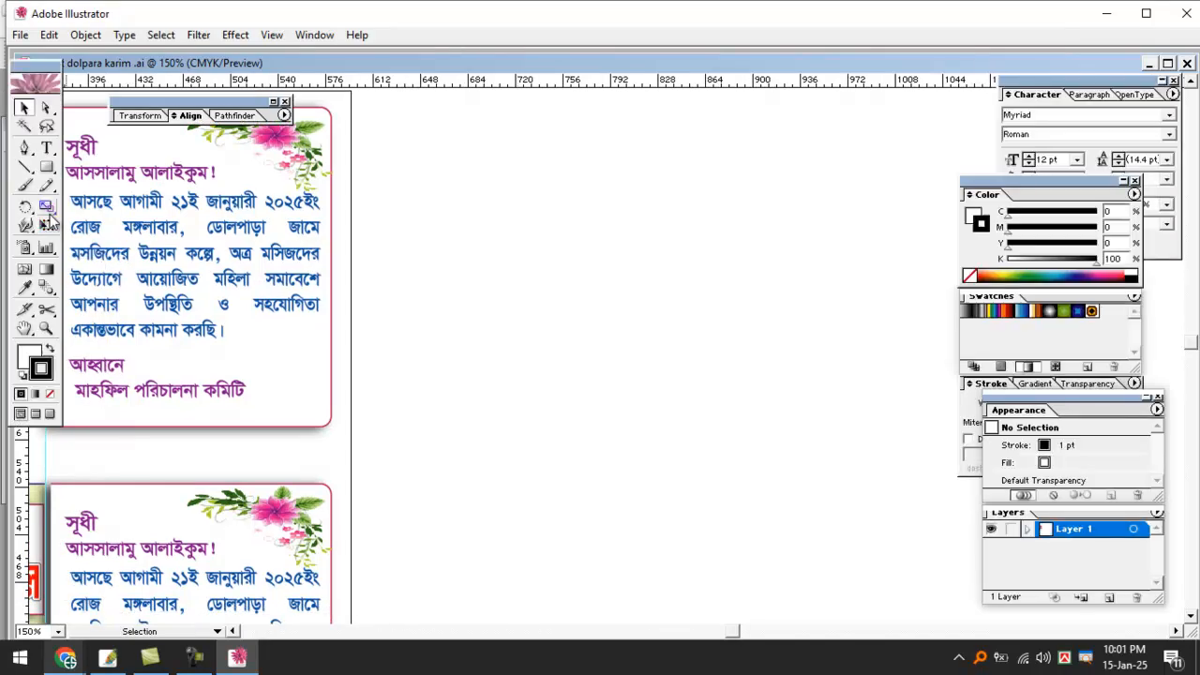
{"action": "left_click_drag", "start_coordinate": [46, 168], "coordinate": [86, 170]}
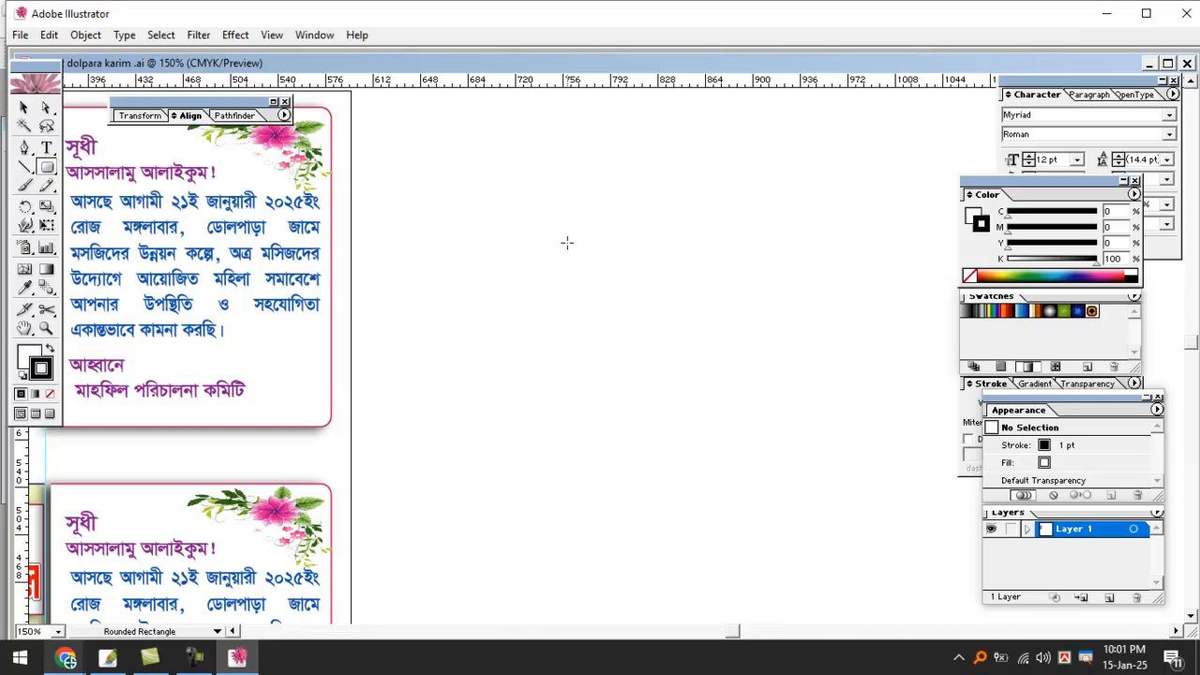
{"action": "left_click", "coordinate": [593, 243], "text": "ctrl"}
{"action": "left_click_drag", "start_coordinate": [676, 277], "coordinate": [378, 289]}
{"action": "left_click_drag", "start_coordinate": [185, 185], "coordinate": [685, 342]}
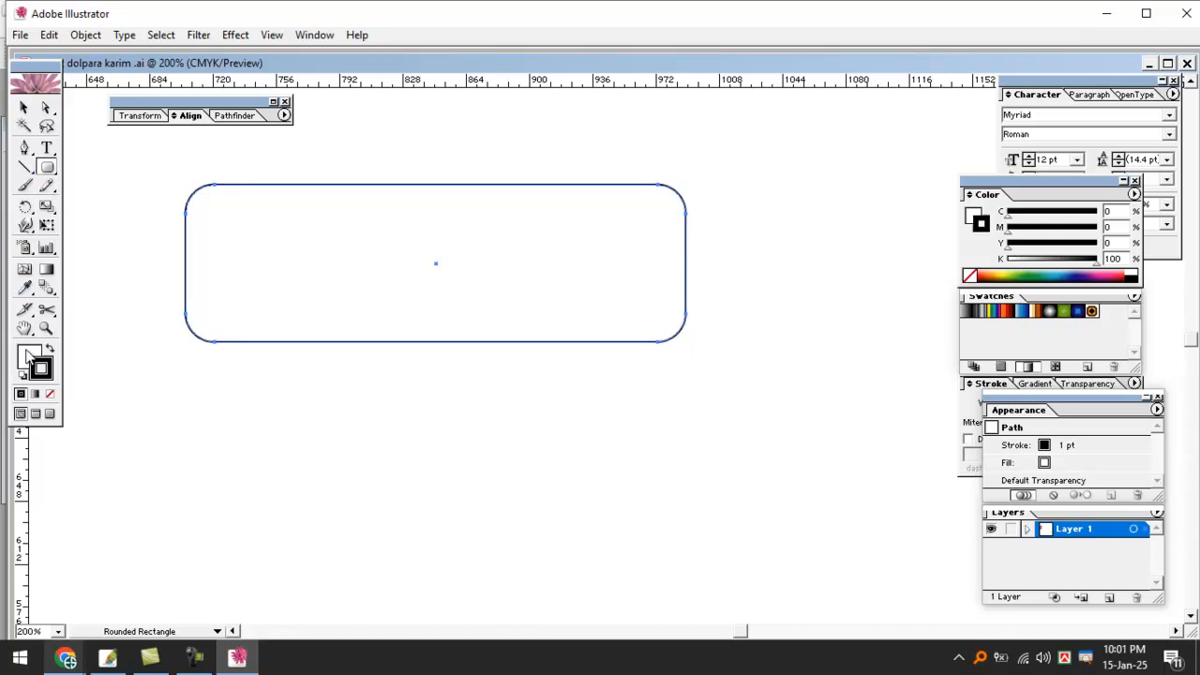
Fill the rounded rectangle purple and set its stroke to None.
{"action": "left_click", "coordinate": [28, 356]}
{"action": "left_click", "coordinate": [1115, 274]}
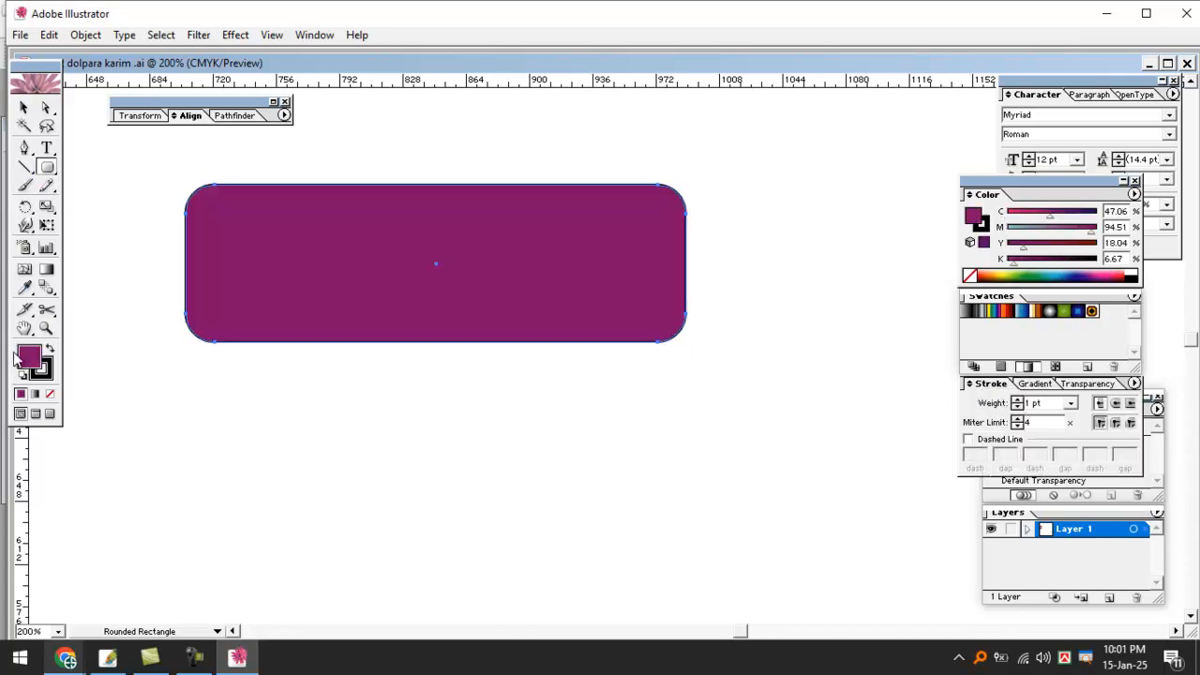
{"action": "left_click", "coordinate": [44, 368]}
{"action": "left_click", "coordinate": [50, 394]}
{"action": "left_click", "coordinate": [30, 357]}
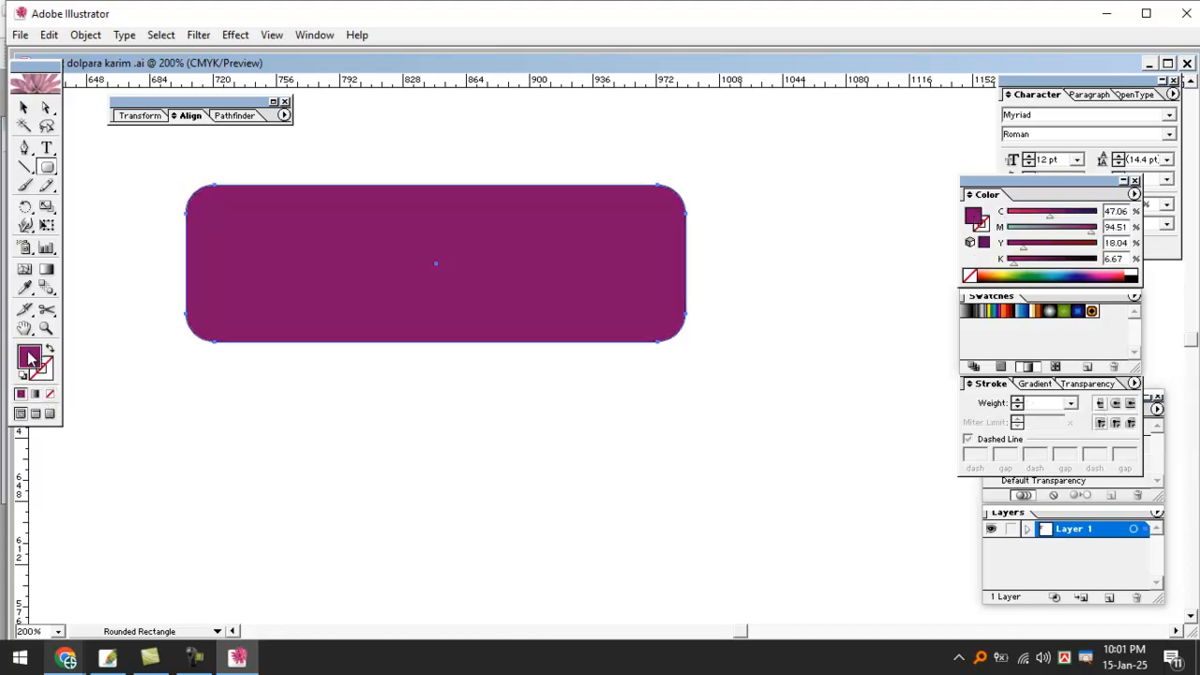
Duplicate the purple rectangle and enlarge the copy from its top-left corner.
{"action": "left_click", "coordinate": [24, 107]}
{"action": "left_click_drag", "start_coordinate": [343, 253], "coordinate": [347, 323]}
{"action": "left_click_drag", "start_coordinate": [450, 349], "coordinate": [591, 338]}
{"action": "left_click", "coordinate": [328, 302], "text": "shift"}
{"action": "left_click", "coordinate": [785, 226]}
{"action": "left_click", "coordinate": [754, 375]}
{"action": "left_click_drag", "start_coordinate": [328, 298], "coordinate": [272, 280]}
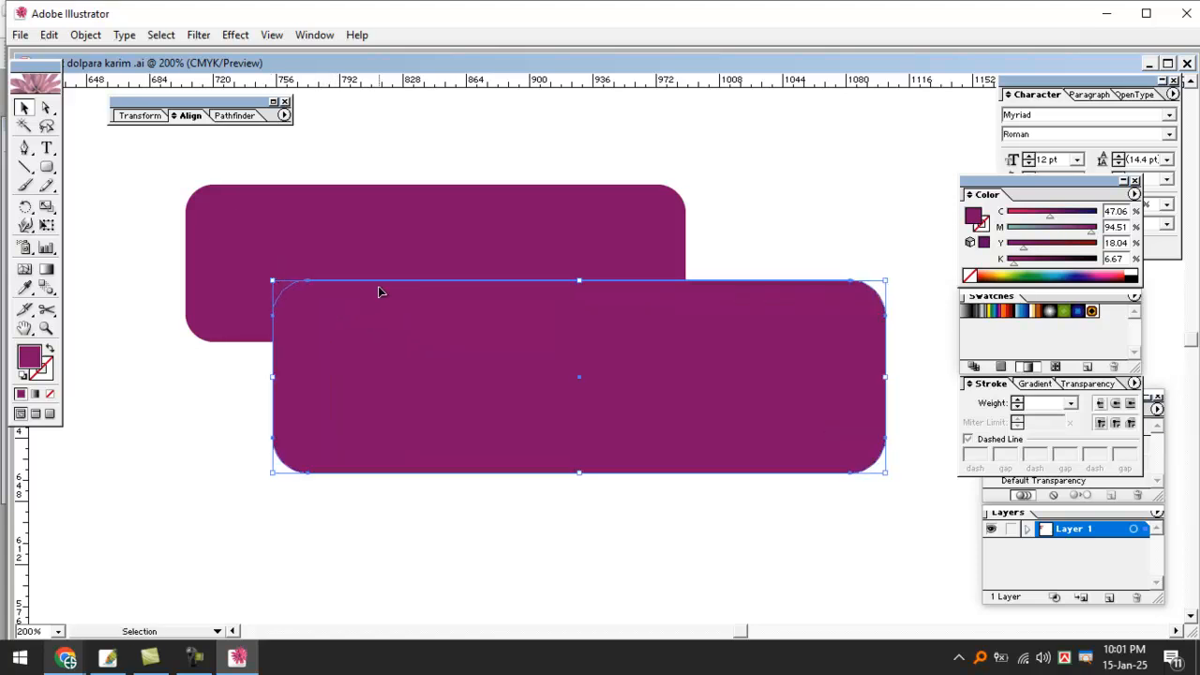
Colour the copy yellow, send it behind, and centre the purple rectangle on it.
{"action": "left_click", "coordinate": [1012, 272]}
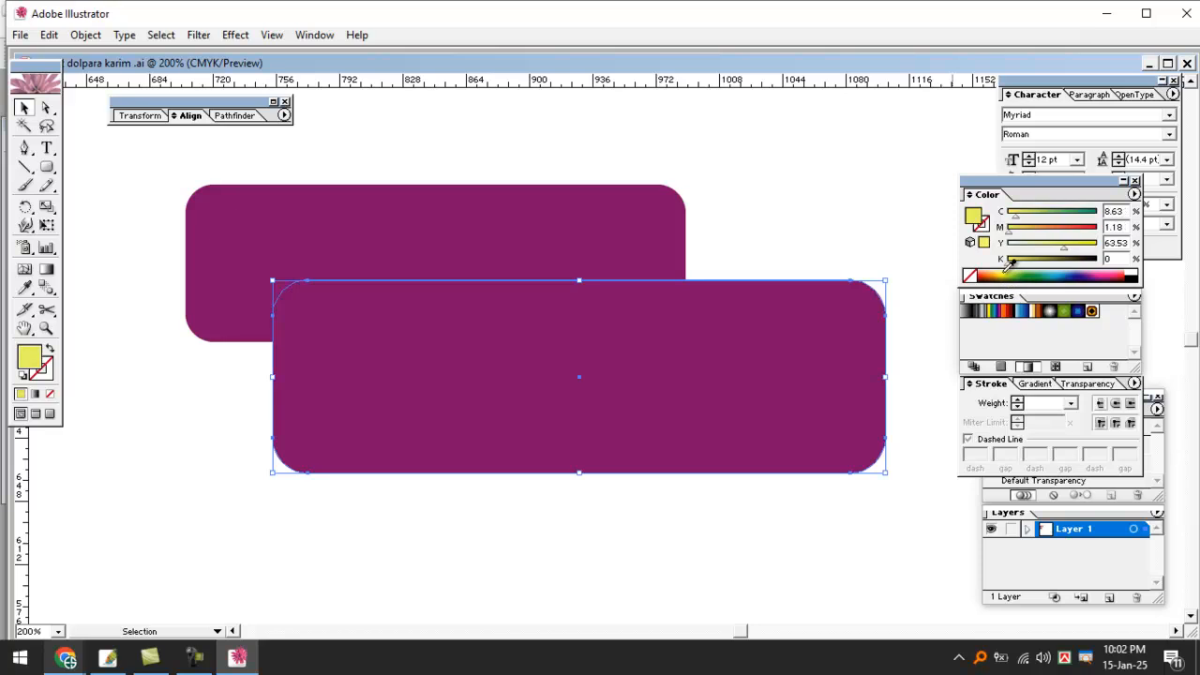
{"action": "left_click_drag", "start_coordinate": [740, 367], "coordinate": [695, 291]}
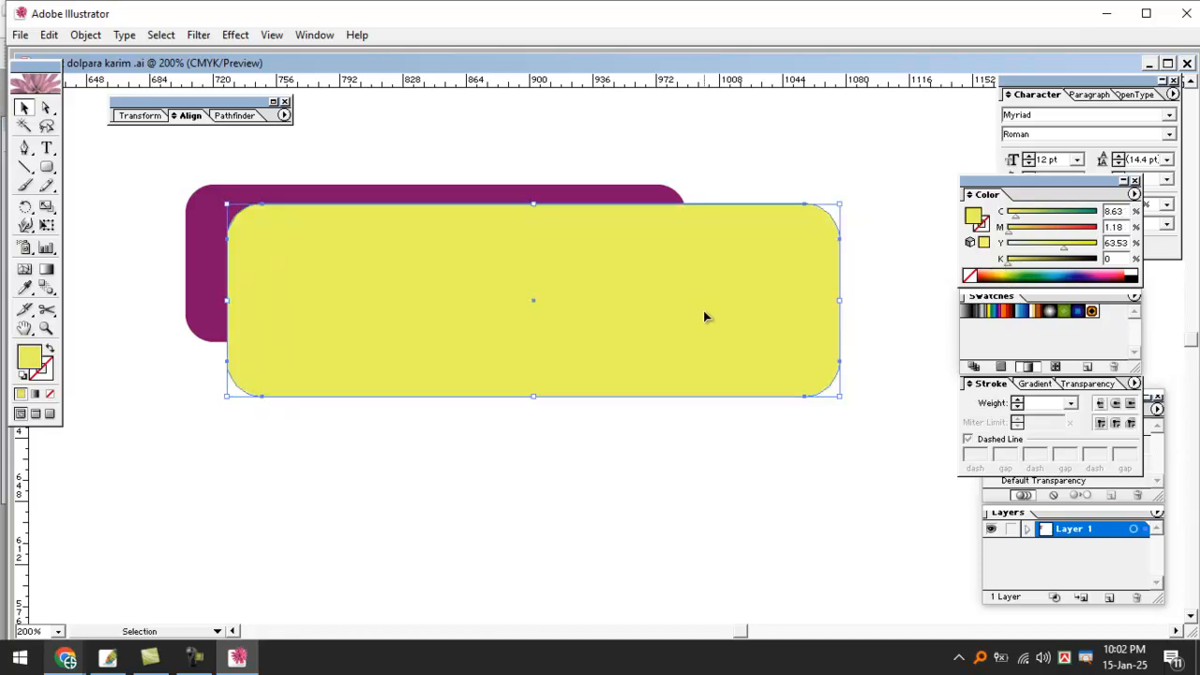
{"action": "key", "text": "ctrl+shift+bracketleft"}
{"action": "left_click", "coordinate": [764, 500]}
{"action": "left_click_drag", "start_coordinate": [649, 296], "coordinate": [766, 305]}
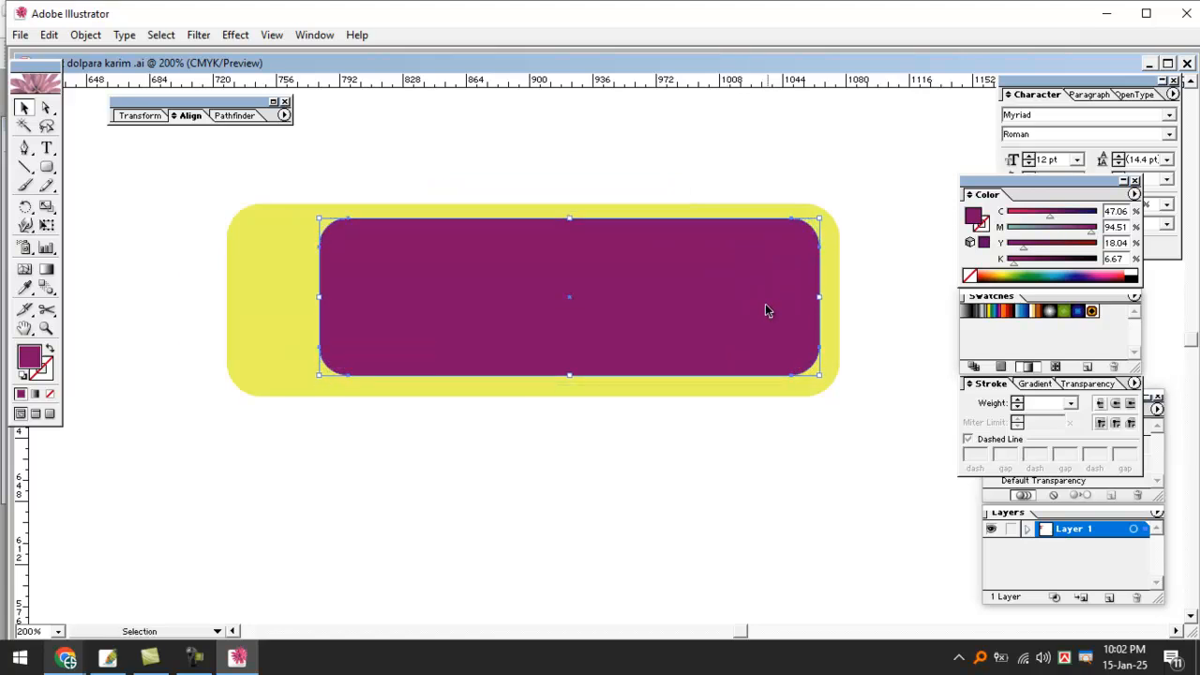
{"action": "key", "text": "Down"}
{"action": "left_click", "coordinate": [693, 448]}
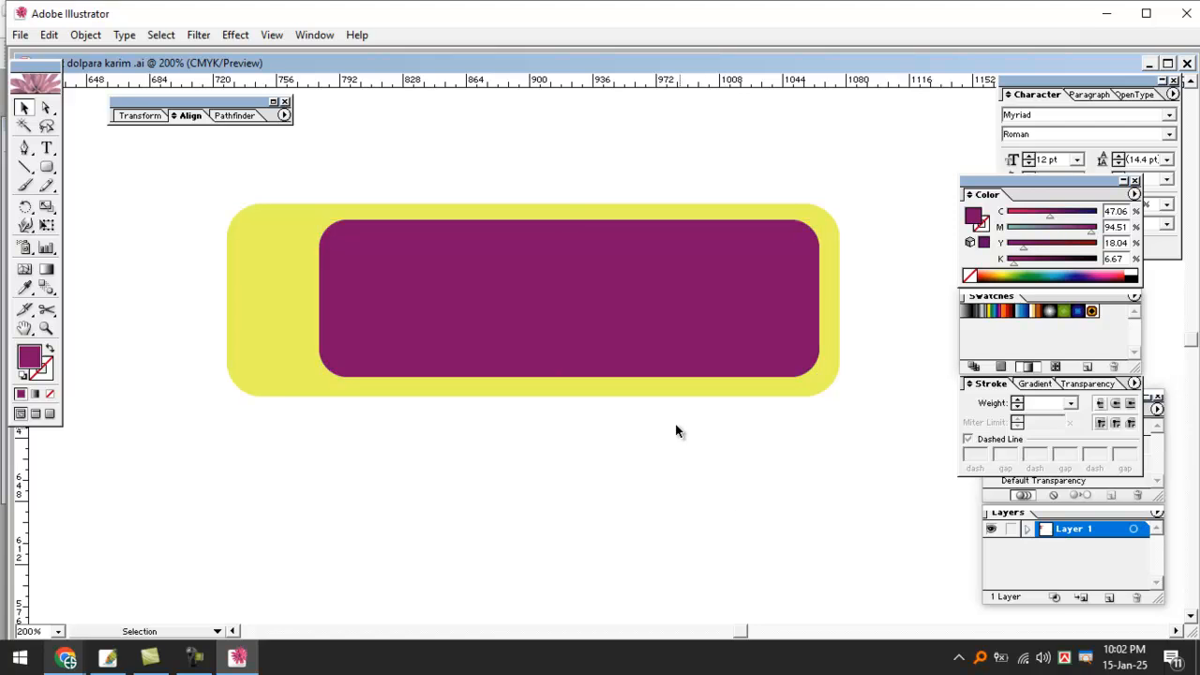
Zoom in on both ends to check the yellow border, then select the yellow rectangle.
{"action": "left_click", "coordinate": [644, 377], "text": "ctrl"}
{"action": "left_click_drag", "start_coordinate": [640, 329], "coordinate": [440, 449]}
{"action": "left_click", "coordinate": [562, 374], "text": "ctrl"}
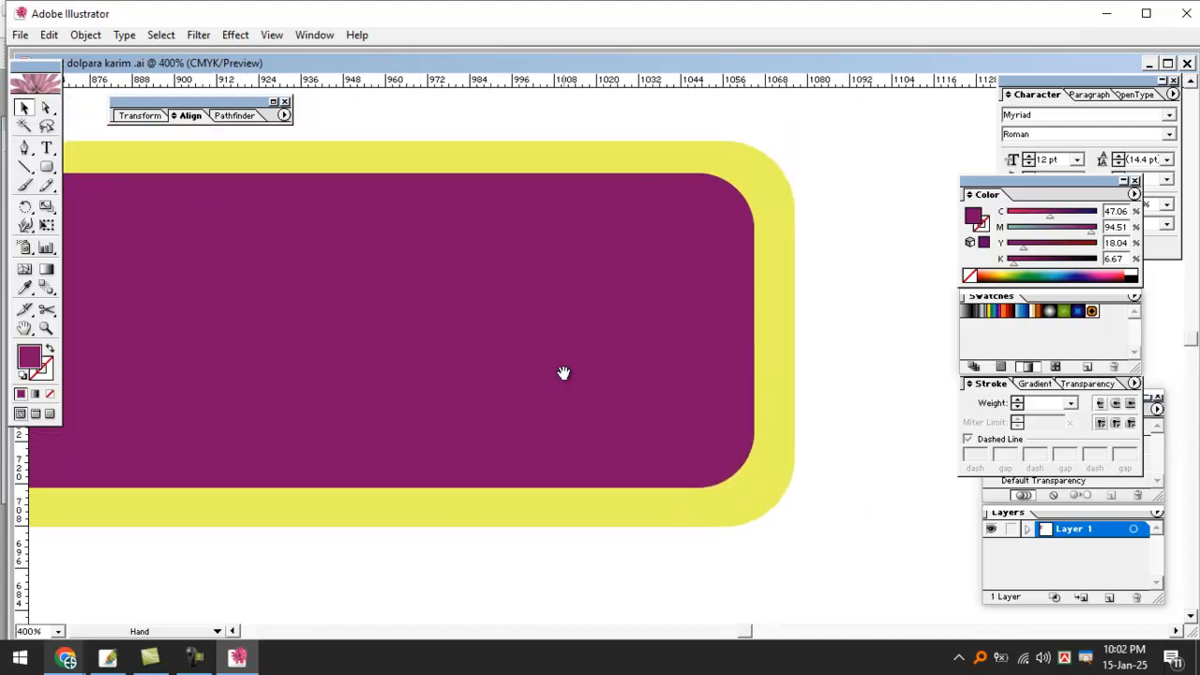
{"action": "left_click", "coordinate": [667, 321], "text": "ctrl"}
{"action": "left_click_drag", "start_coordinate": [666, 320], "coordinate": [667, 421]}
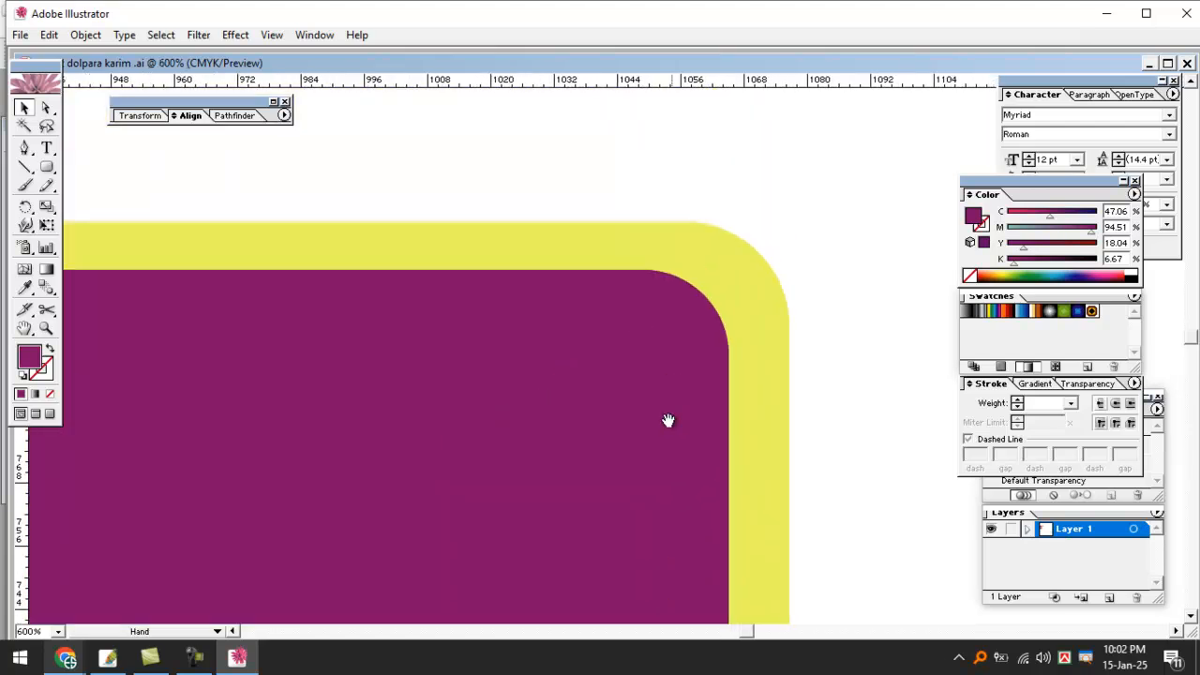
{"action": "left_click", "coordinate": [618, 366], "text": "ctrl+alt"}
{"action": "left_click", "coordinate": [618, 365], "text": "ctrl+alt"}
{"action": "left_click", "coordinate": [618, 365], "text": "ctrl+alt"}
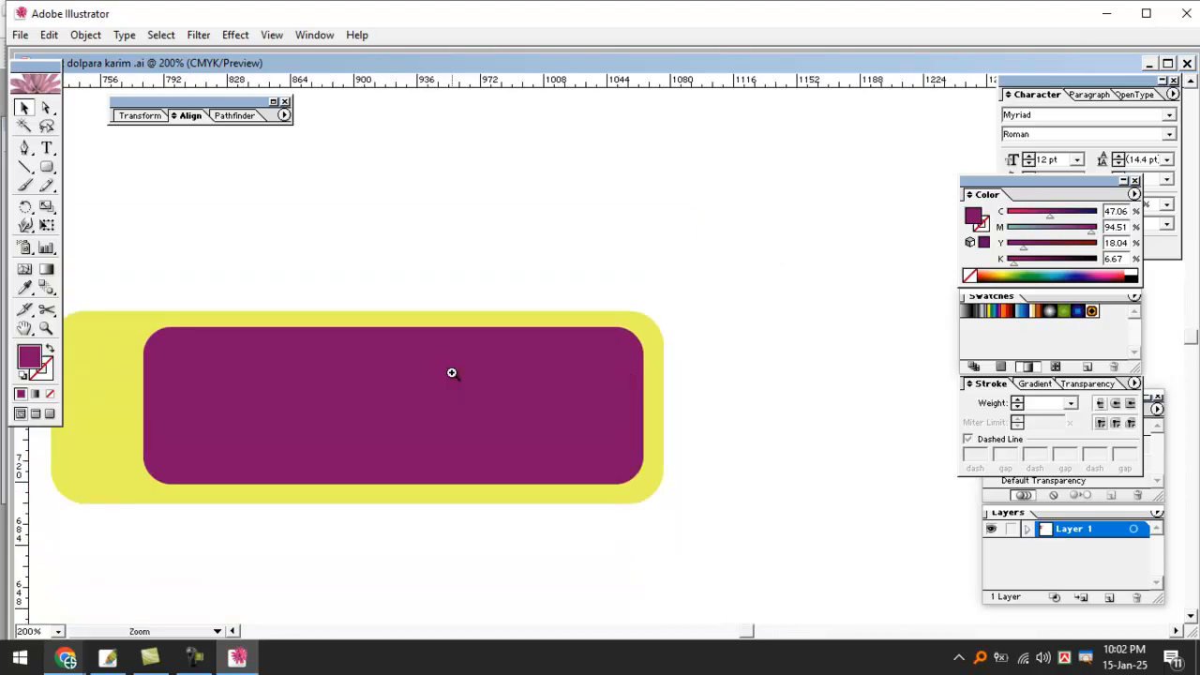
{"action": "left_click", "coordinate": [452, 373], "text": "ctrl"}
{"action": "left_click_drag", "start_coordinate": [507, 436], "coordinate": [624, 391]}
{"action": "left_click", "coordinate": [159, 281]}
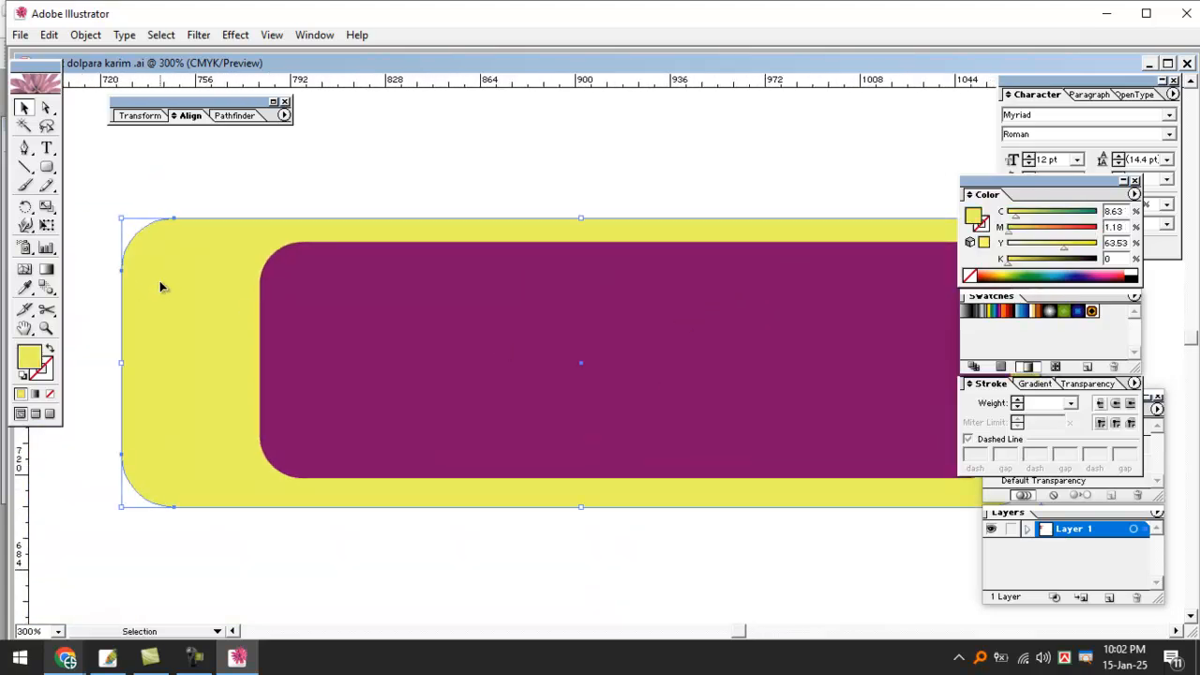
{"action": "key", "text": "ctrl+minus"}
{"action": "key", "text": "ctrl+minus"}
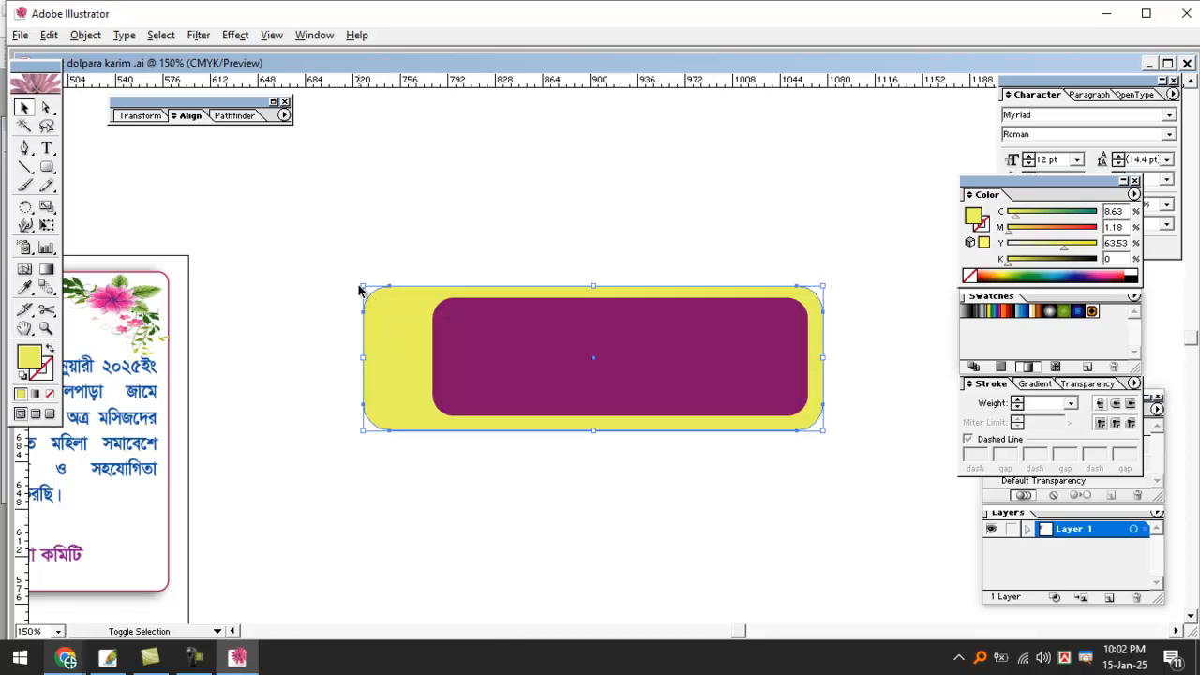
Enlarge the yellow rectangle and reposition the purple one, checking the top-right corners up close.
{"action": "left_click_drag", "start_coordinate": [363, 287], "coordinate": [344, 271]}
{"action": "left_click_drag", "start_coordinate": [649, 335], "coordinate": [629, 325]}
{"action": "key", "text": "Right"}
{"action": "key", "text": "Right"}
{"action": "key", "text": "Right"}
{"action": "key", "text": "Right"}
{"action": "left_click", "coordinate": [663, 331], "text": "ctrl"}
{"action": "left_click", "coordinate": [663, 331], "text": "ctrl"}
{"action": "left_click", "coordinate": [663, 331], "text": "ctrl"}
{"action": "left_click_drag", "start_coordinate": [676, 378], "coordinate": [583, 309]}
{"action": "left_click", "coordinate": [622, 371], "text": "ctrl"}
{"action": "left_click_drag", "start_coordinate": [656, 417], "coordinate": [643, 467]}
{"action": "left_click_drag", "start_coordinate": [628, 353], "coordinate": [626, 350]}
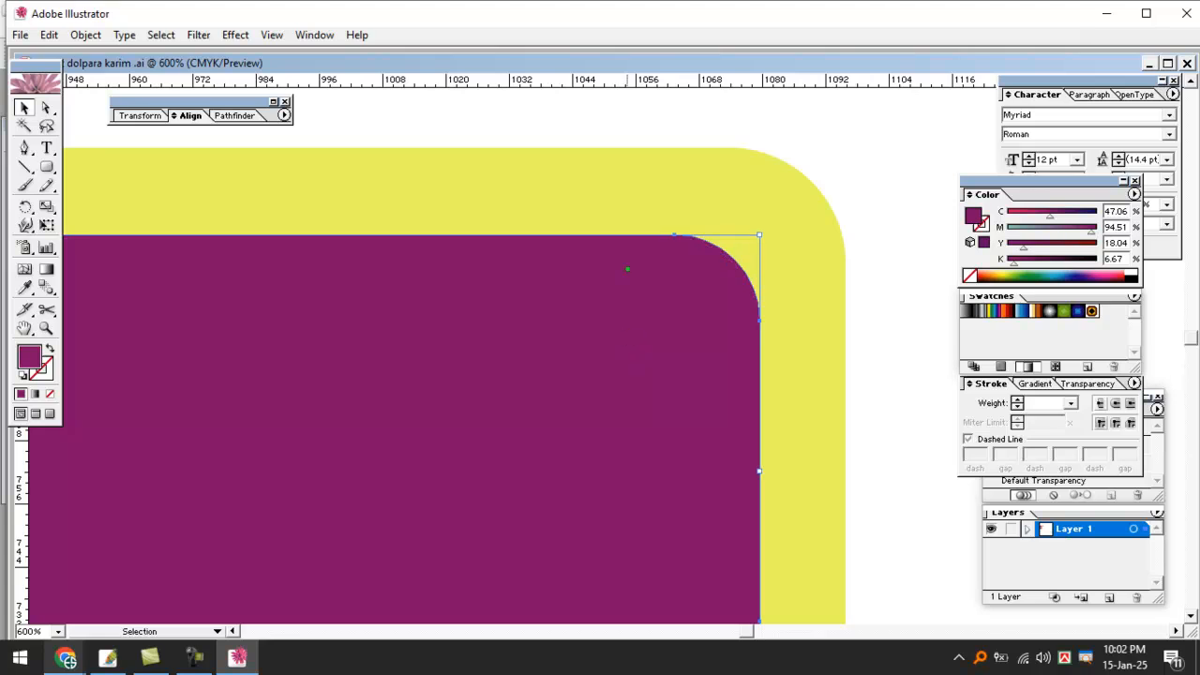
Mark the top and corner gaps between the two shapes on screen, then clear the marks.
{"action": "left_click_drag", "start_coordinate": [555, 148], "coordinate": [557, 228]}
{"action": "left_click_drag", "start_coordinate": [801, 181], "coordinate": [749, 242]}
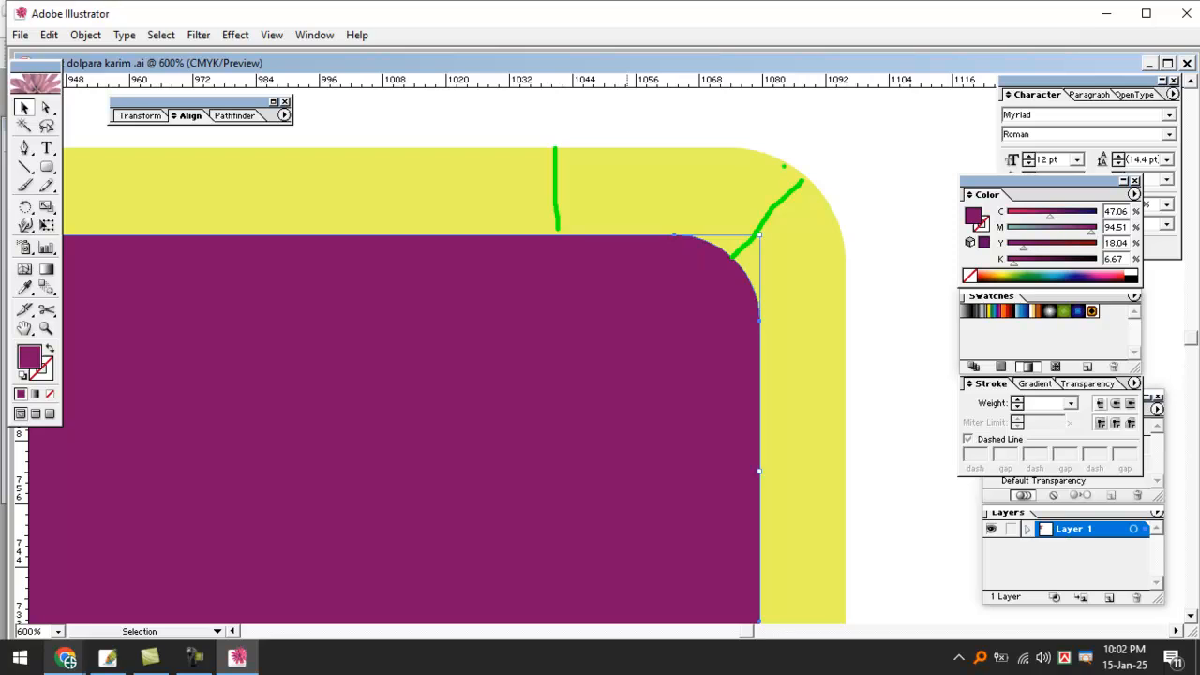
{"action": "mouse_move", "coordinate": [653, 236]}
{"action": "left_mouse_down"}
{"action": "mouse_move", "coordinate": [721, 271]}
{"action": "mouse_move", "coordinate": [764, 349]}
{"action": "left_mouse_up"}
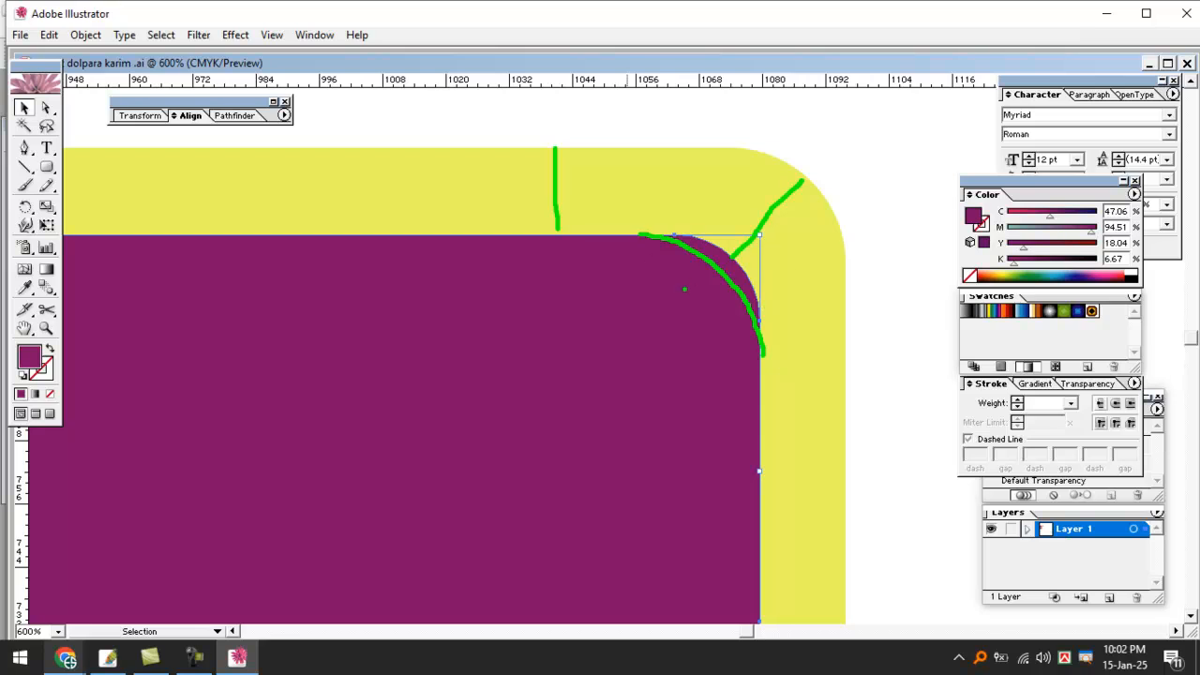
{"action": "key", "text": "Escape"}
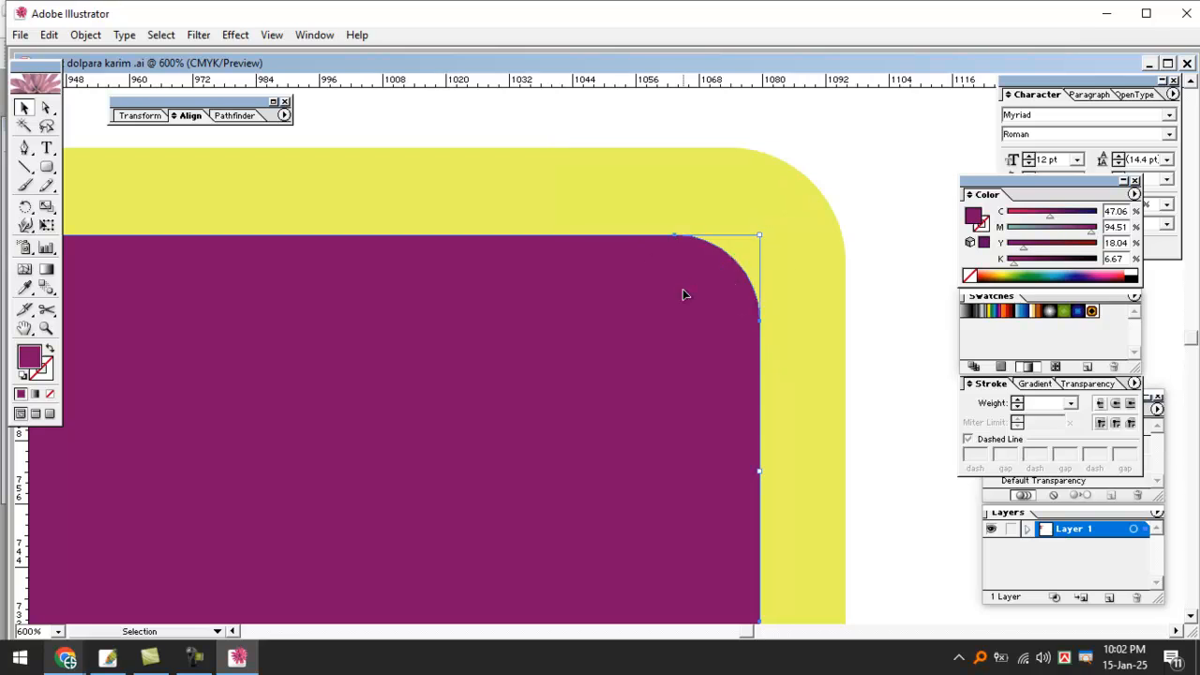
{"action": "key", "text": "ctrl+minus"}
{"action": "key", "text": "ctrl+minus"}
{"action": "key", "text": "ctrl+minus"}
{"action": "key", "text": "ctrl+minus"}
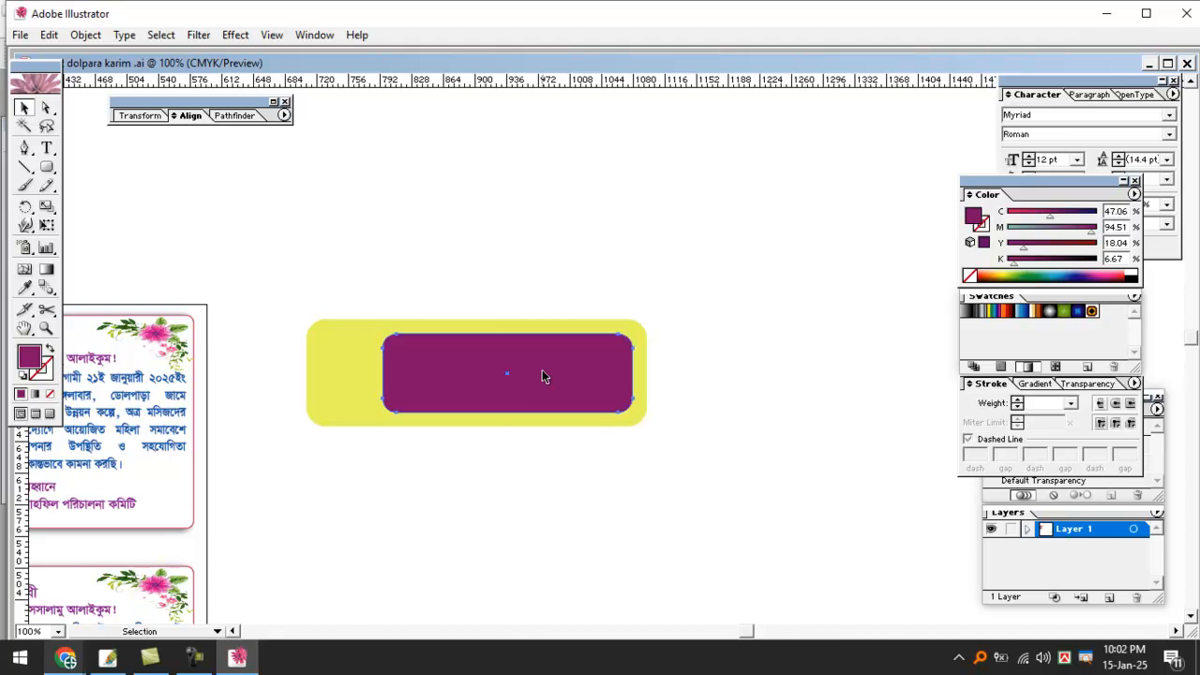
Resize the purple rectangle to reveal the yellow border and shift it up slightly.
{"action": "left_click_drag", "start_coordinate": [381, 334], "coordinate": [257, 294]}
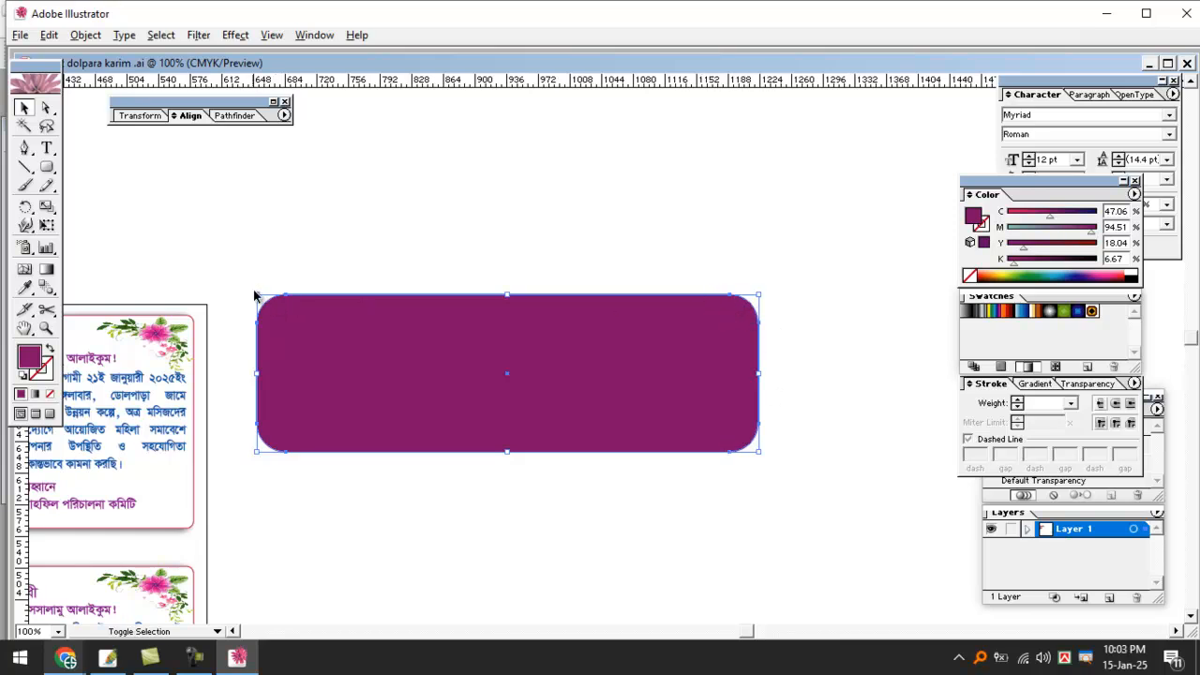
{"action": "left_click_drag", "start_coordinate": [258, 294], "coordinate": [378, 328]}
{"action": "key", "text": "z"}
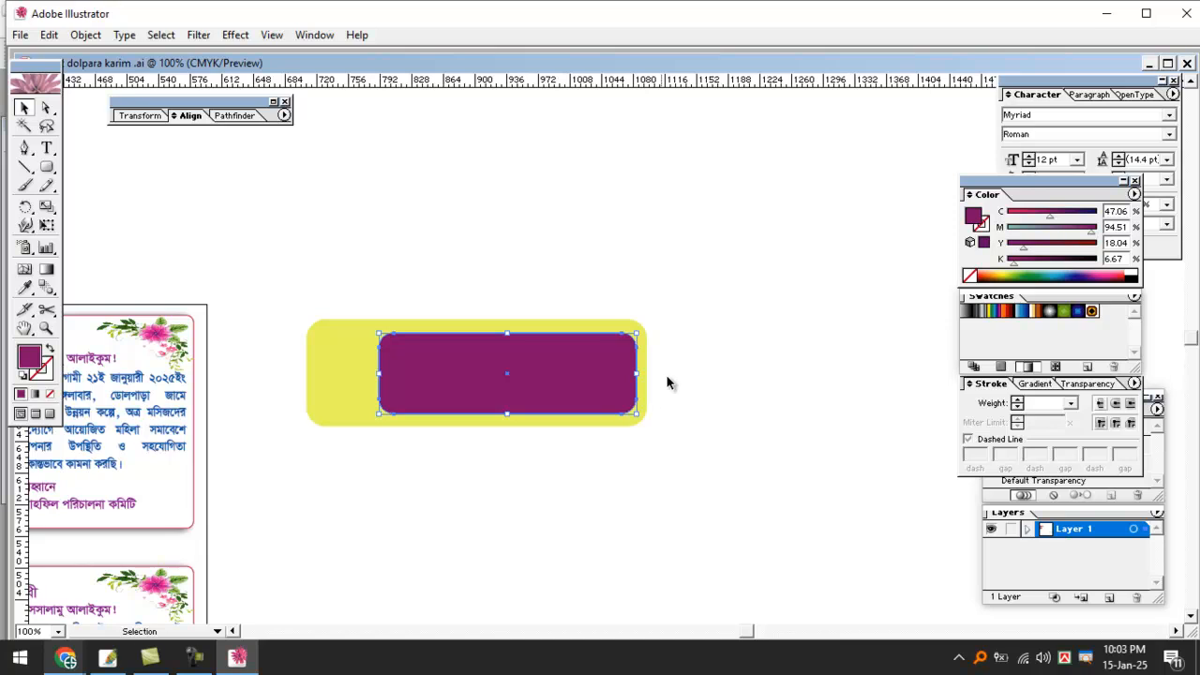
{"action": "left_click", "coordinate": [720, 373]}
{"action": "left_click", "coordinate": [721, 372]}
{"action": "left_click_drag", "start_coordinate": [523, 361], "coordinate": [821, 379]}
{"action": "left_click", "coordinate": [724, 347]}
{"action": "left_click_drag", "start_coordinate": [520, 337], "coordinate": [832, 362]}
{"action": "left_click", "coordinate": [553, 316]}
{"action": "left_click_drag", "start_coordinate": [576, 347], "coordinate": [574, 336]}
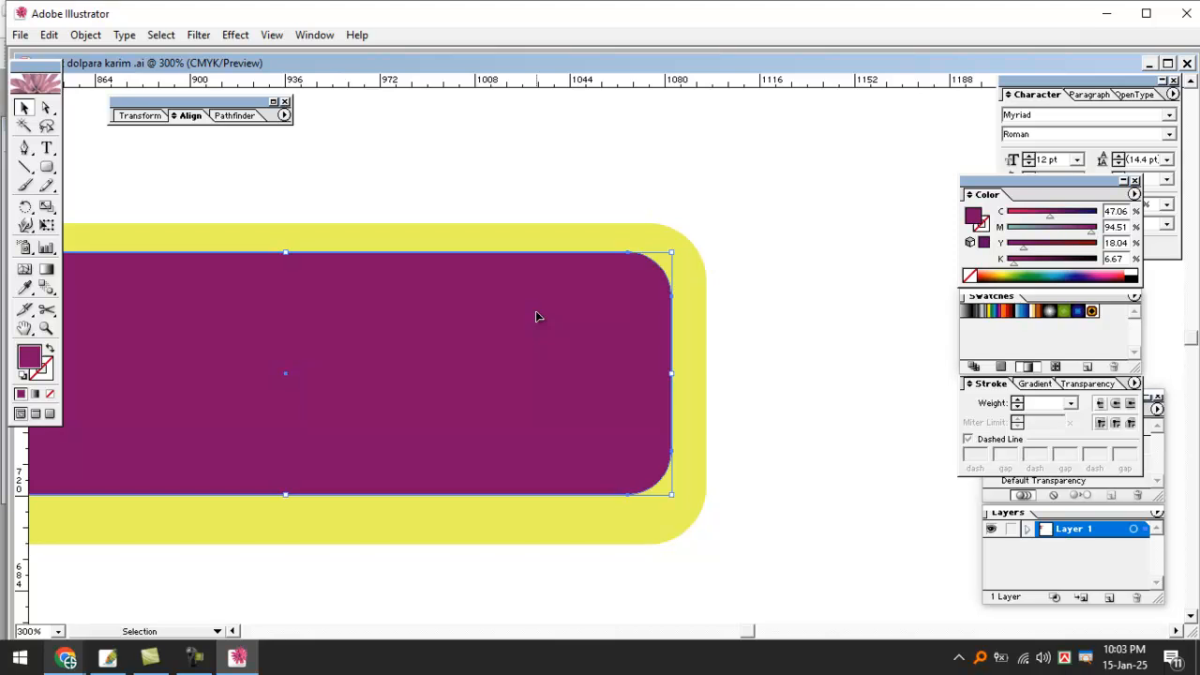
Delete the purple and yellow rectangles and pan back toward the flyer.
{"action": "key", "text": "Delete"}
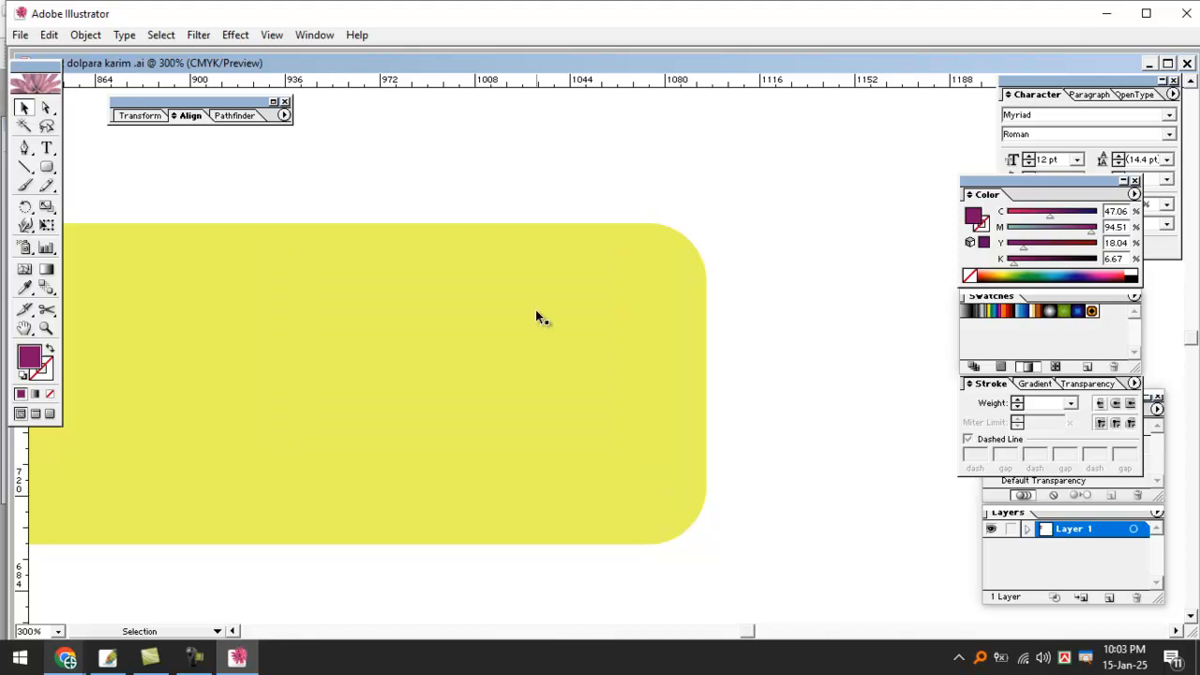
{"action": "left_click", "coordinate": [535, 310]}
{"action": "key", "text": "Delete"}
{"action": "key", "text": "ctrl+minus"}
{"action": "key", "text": "ctrl+minus"}
{"action": "key", "text": "space"}
{"action": "left_click_drag", "start_coordinate": [398, 283], "coordinate": [811, 408]}
{"action": "left_click_drag", "start_coordinate": [395, 347], "coordinate": [843, 236]}
{"action": "key", "text": "ctrl+space"}
{"action": "double_click", "coordinate": [388, 355], "text": "ctrl"}
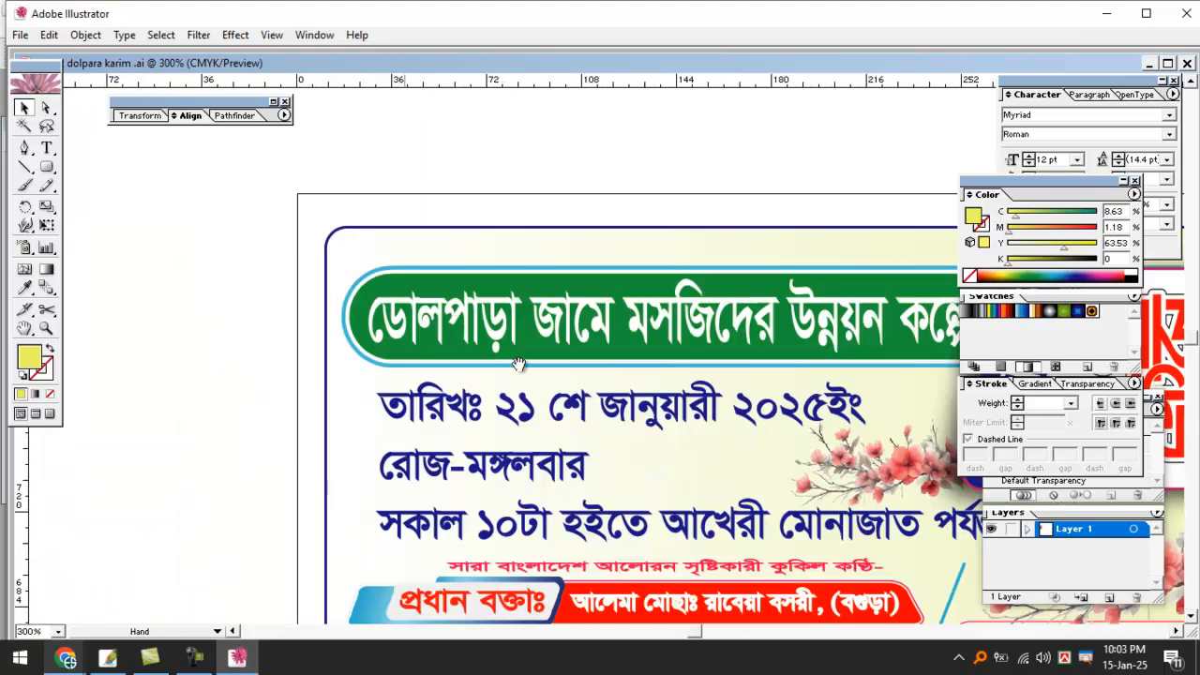
{"action": "left_click", "coordinate": [625, 378], "text": "ctrl"}
{"action": "left_click_drag", "start_coordinate": [562, 379], "coordinate": [325, 370]}
{"action": "left_click_drag", "start_coordinate": [741, 353], "coordinate": [383, 328]}
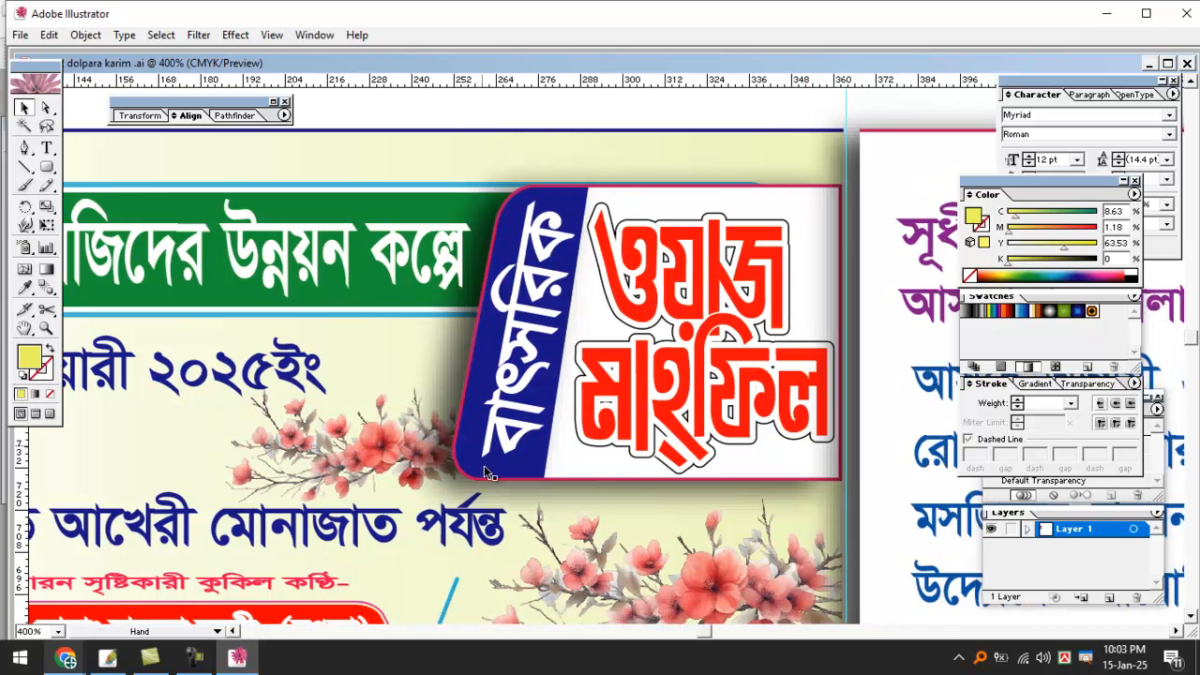
{"action": "key", "text": "ctrl+minus"}
{"action": "key", "text": "ctrl+minus"}
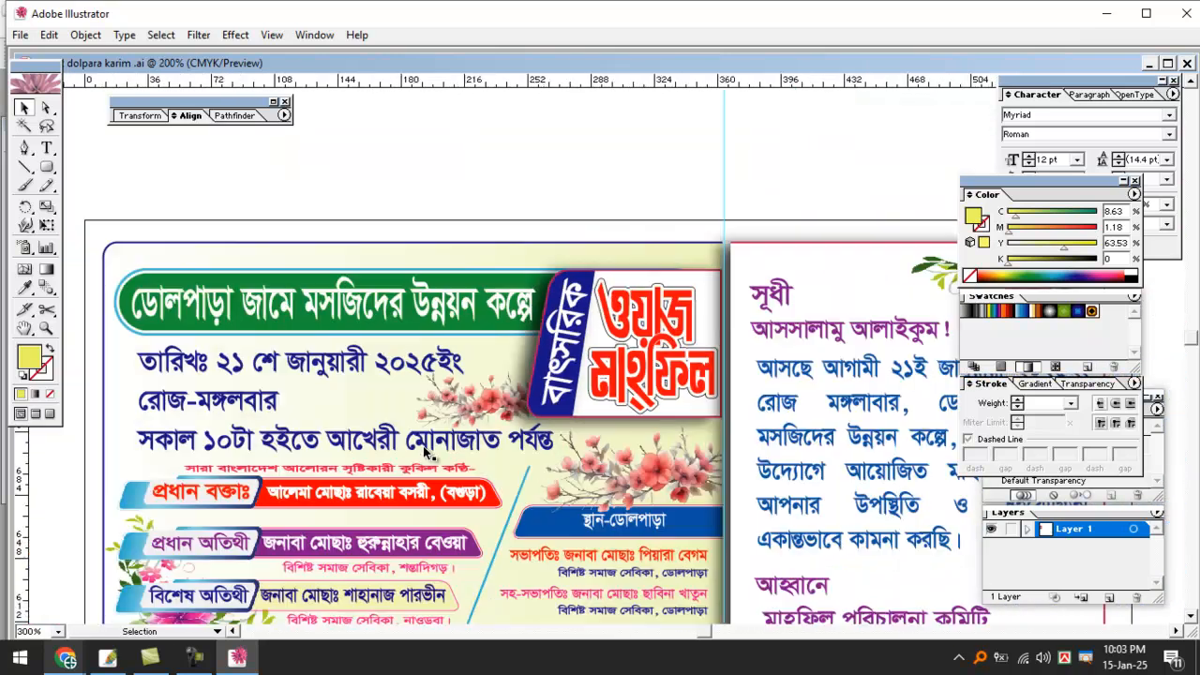
{"action": "left_click", "coordinate": [47, 168]}
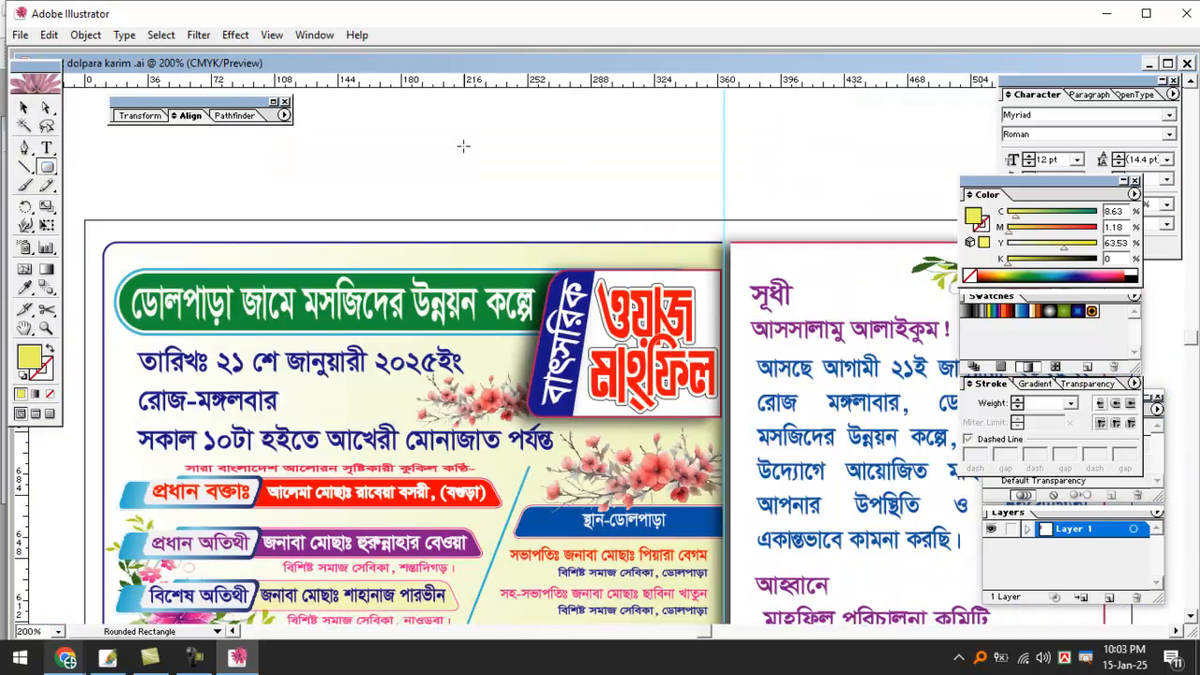
{"action": "left_click_drag", "start_coordinate": [512, 119], "coordinate": [748, 275]}
{"action": "left_click", "coordinate": [24, 107]}
{"action": "left_click_drag", "start_coordinate": [526, 165], "coordinate": [655, 301]}
{"action": "left_click", "coordinate": [680, 313], "text": "ctrl"}
{"action": "left_click", "coordinate": [679, 313], "text": "ctrl"}
{"action": "left_click_drag", "start_coordinate": [587, 369], "coordinate": [694, 246]}
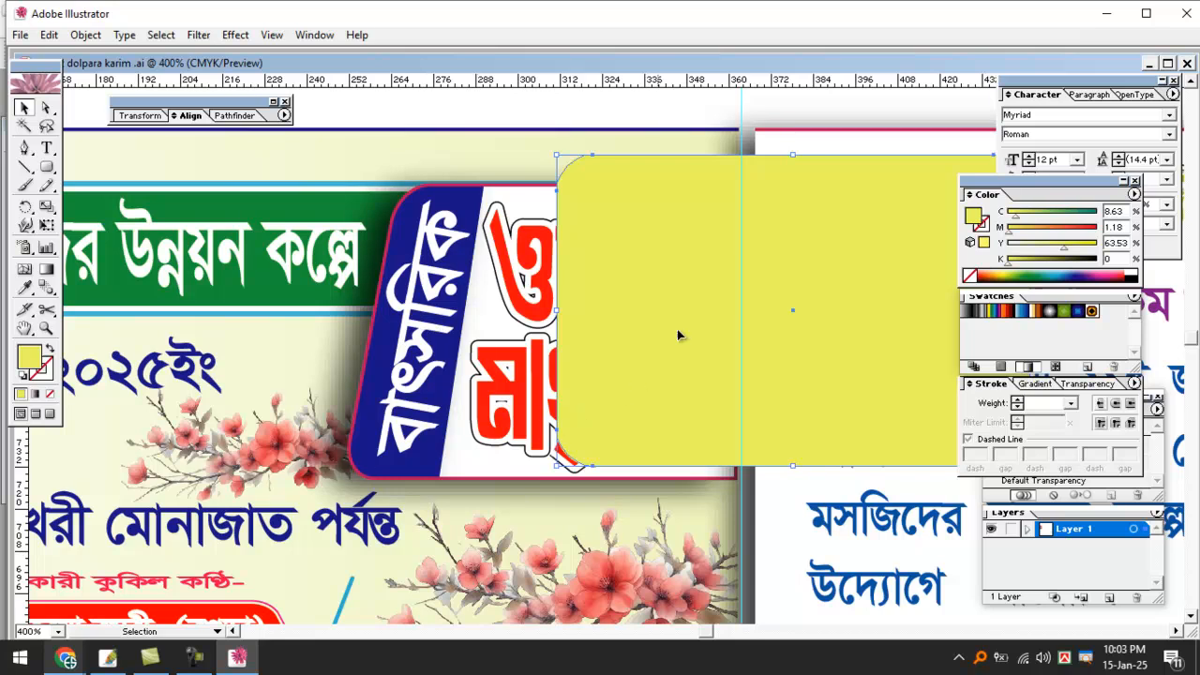
{"action": "mouse_move", "coordinate": [638, 150]}
{"action": "left_mouse_down"}
{"action": "mouse_move", "coordinate": [542, 452]}
{"action": "mouse_move", "coordinate": [614, 480]}
{"action": "left_mouse_up"}
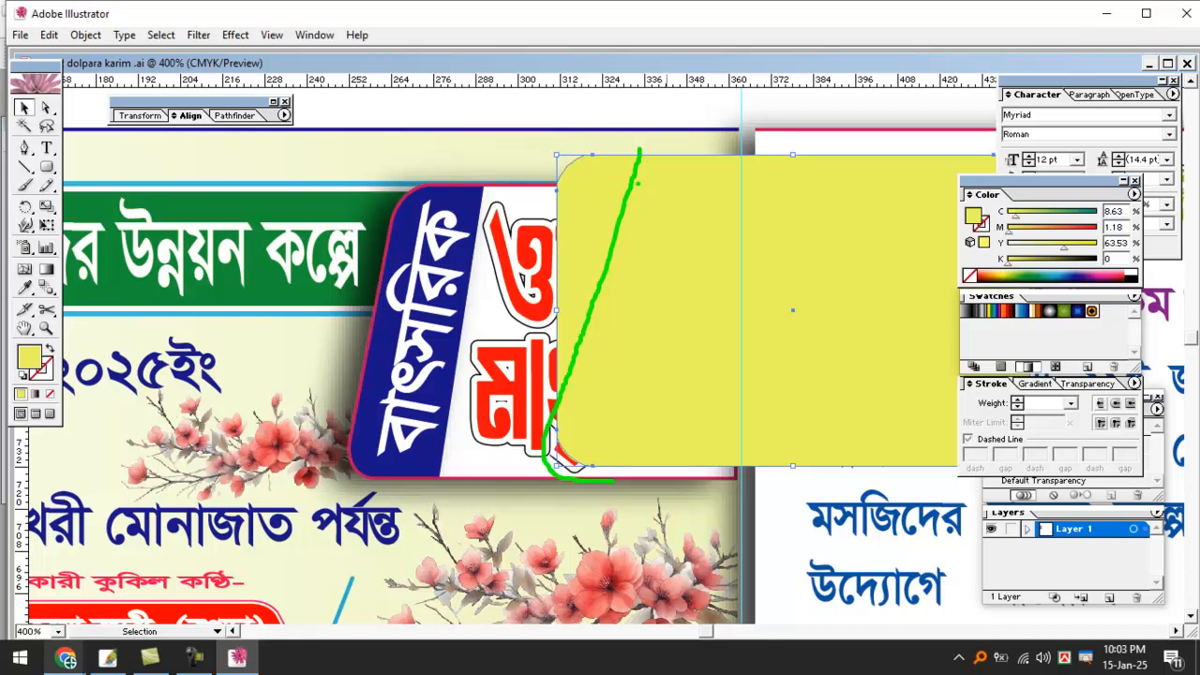
{"action": "left_click_drag", "start_coordinate": [638, 173], "coordinate": [683, 153]}
{"action": "key", "text": "Escape"}
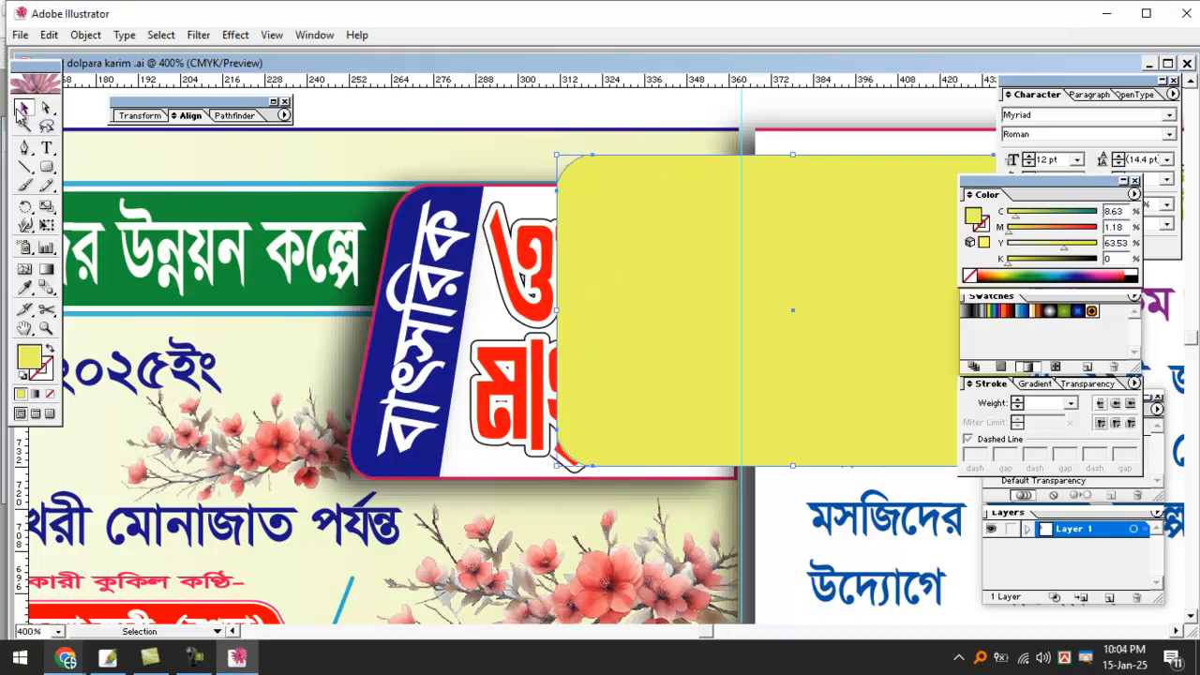
{"action": "key", "text": "Delete"}
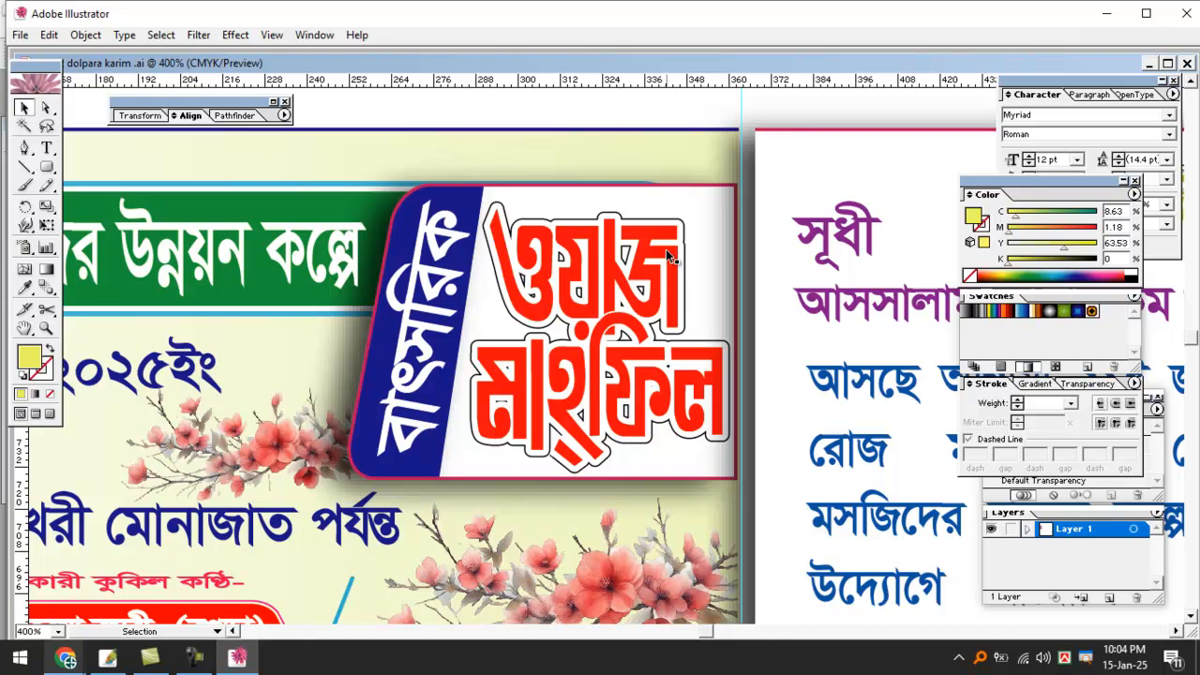
Trace a slanted four-corner shape with a rounded top-left corner over the title box using the Pen tool.
{"action": "key", "text": "ctrl+minus"}
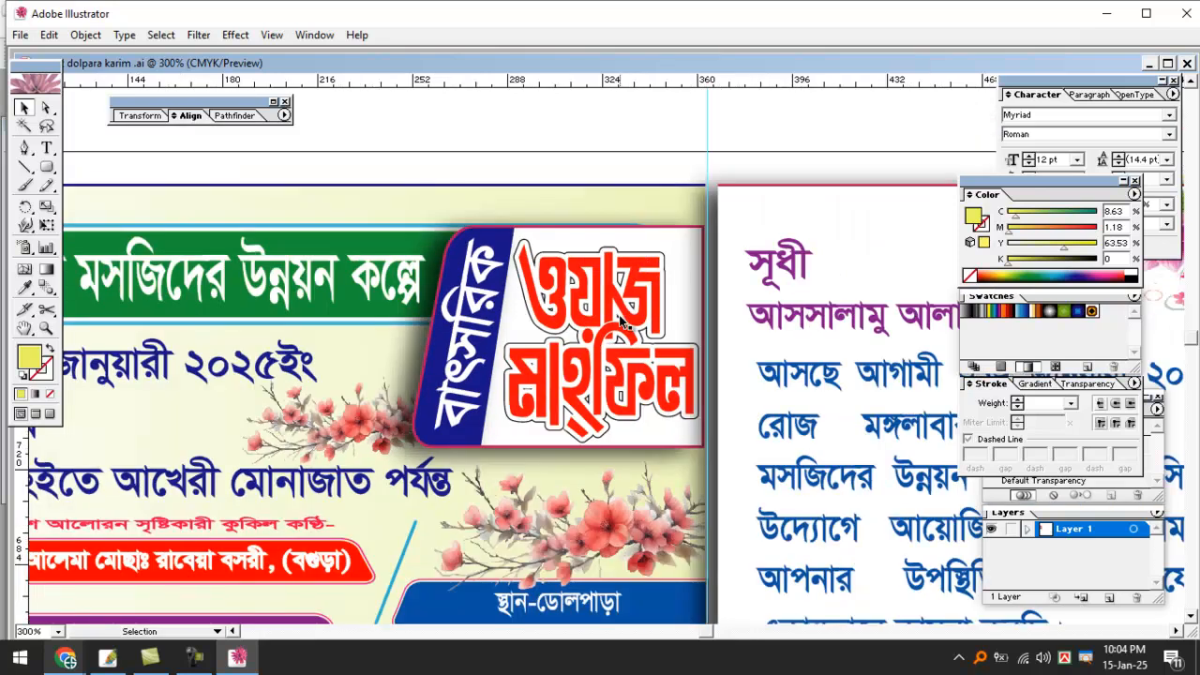
{"action": "key", "text": "p"}
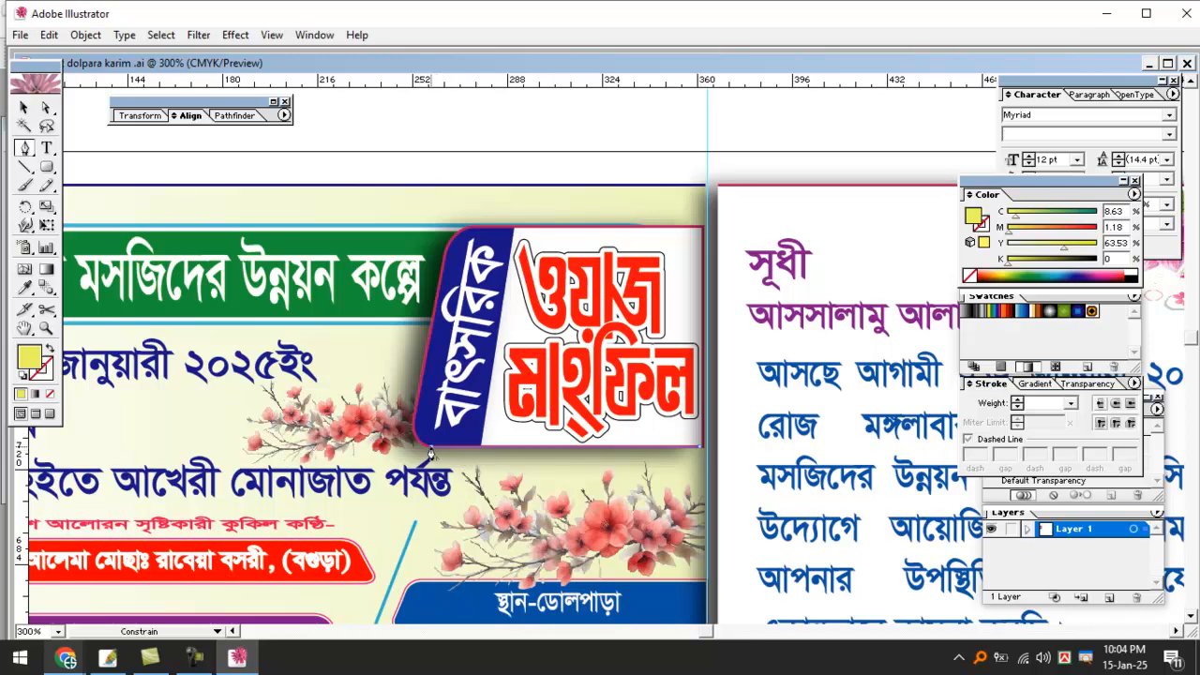
{"action": "left_click_drag", "start_coordinate": [415, 419], "coordinate": [420, 386]}
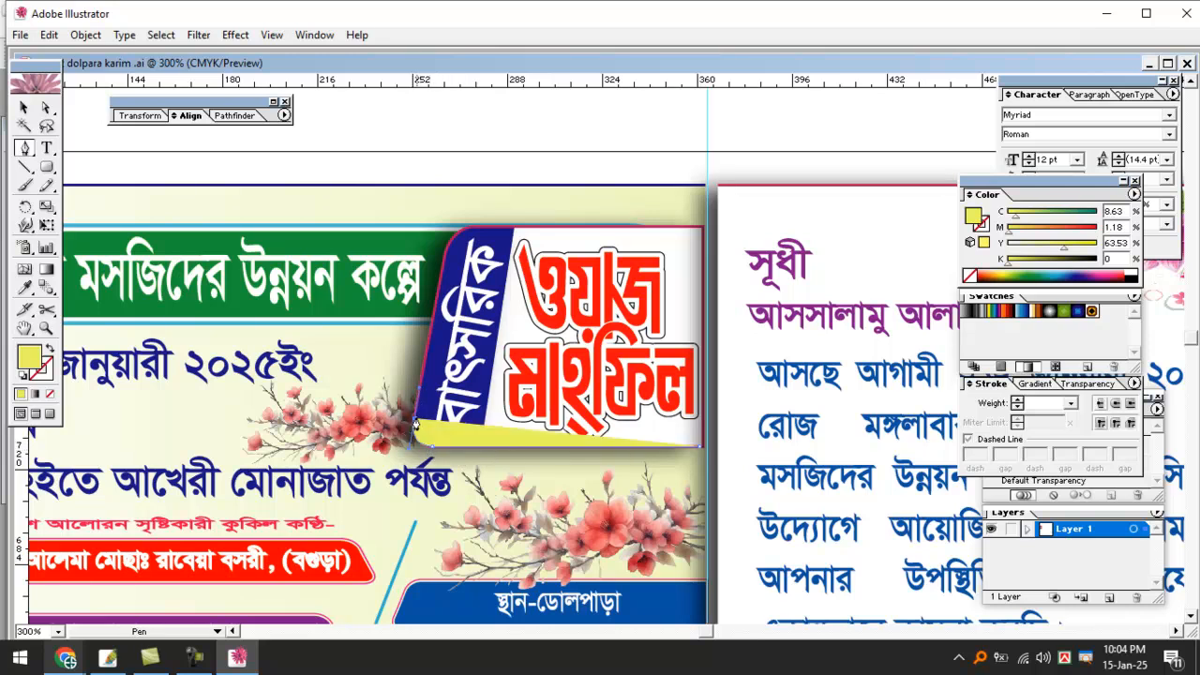
{"action": "left_click", "coordinate": [414, 423]}
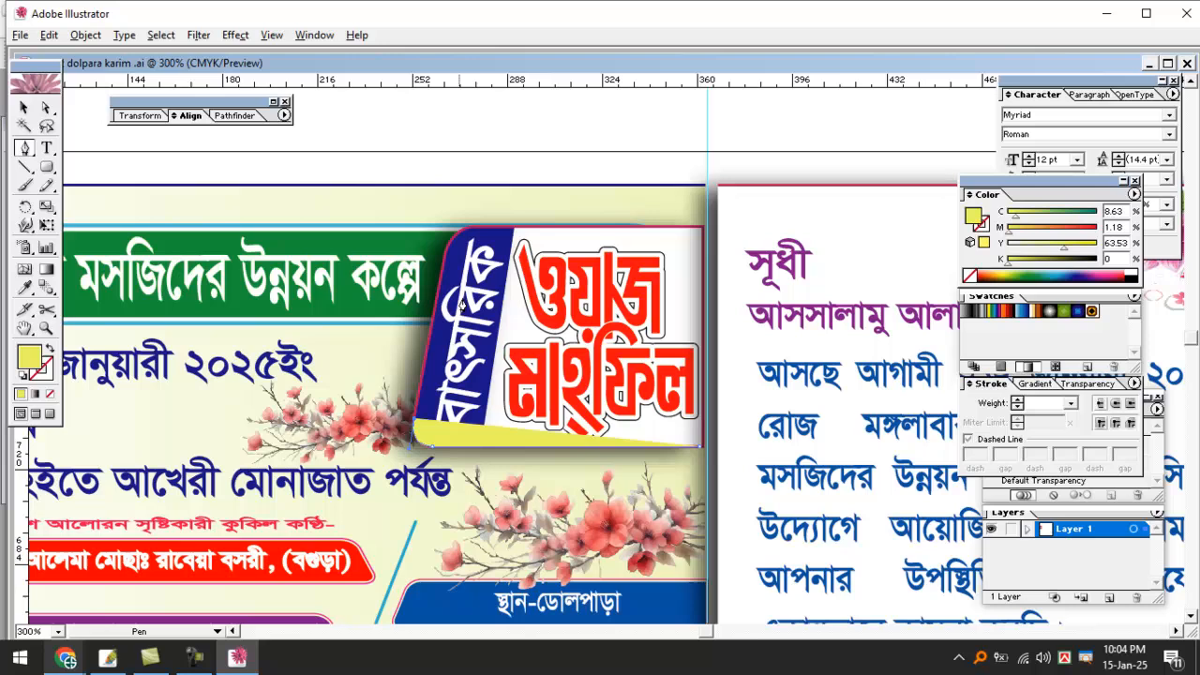
{"action": "left_click", "coordinate": [446, 253]}
{"action": "left_click_drag", "start_coordinate": [489, 226], "coordinate": [534, 227]}
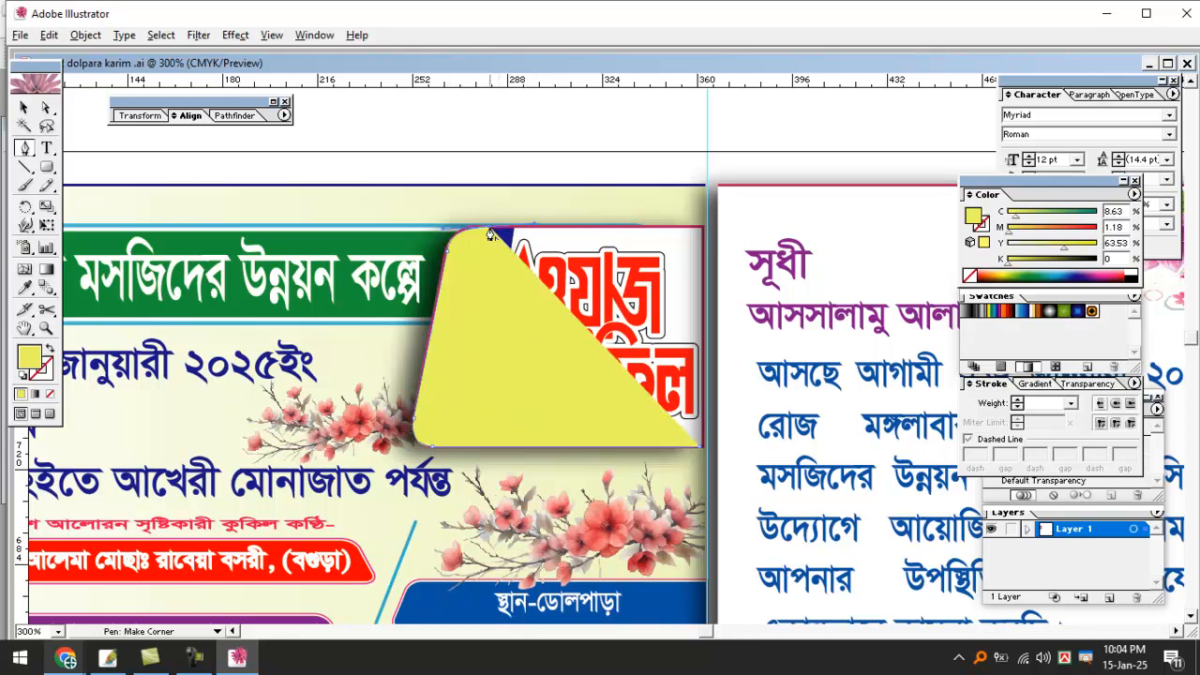
{"action": "left_click", "coordinate": [698, 227]}
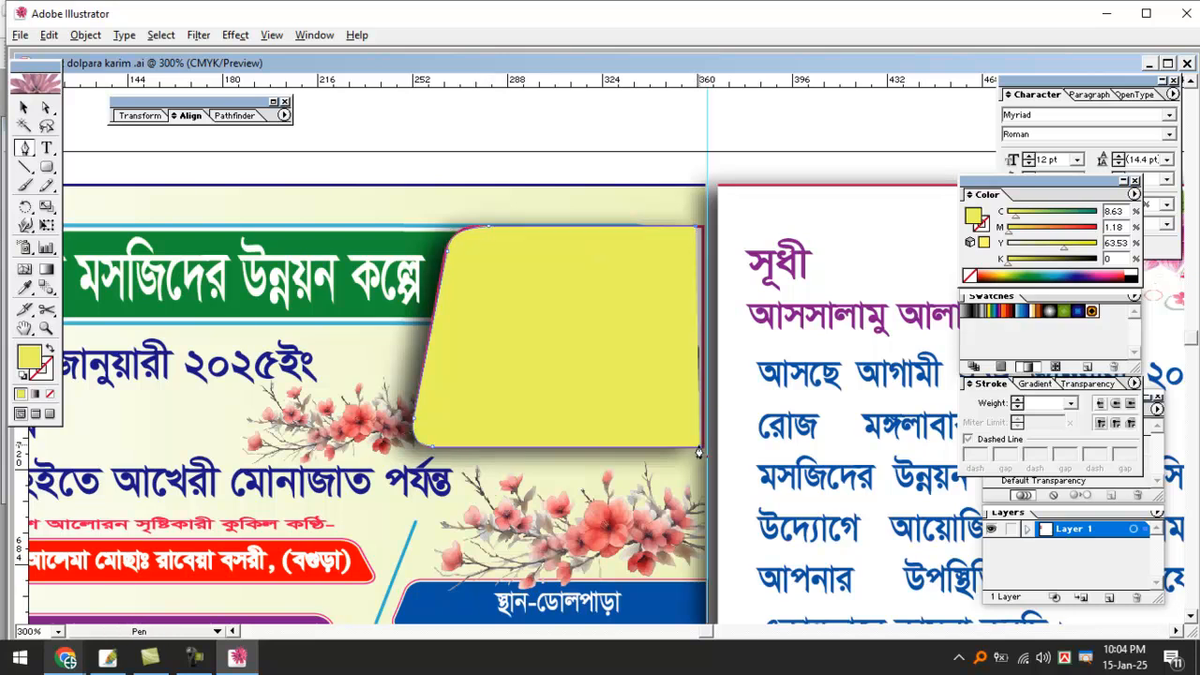
{"action": "left_click", "coordinate": [699, 453]}
Inspect the shape's rounded corner and move the shape slightly upward.
{"action": "left_click", "coordinate": [24, 107]}
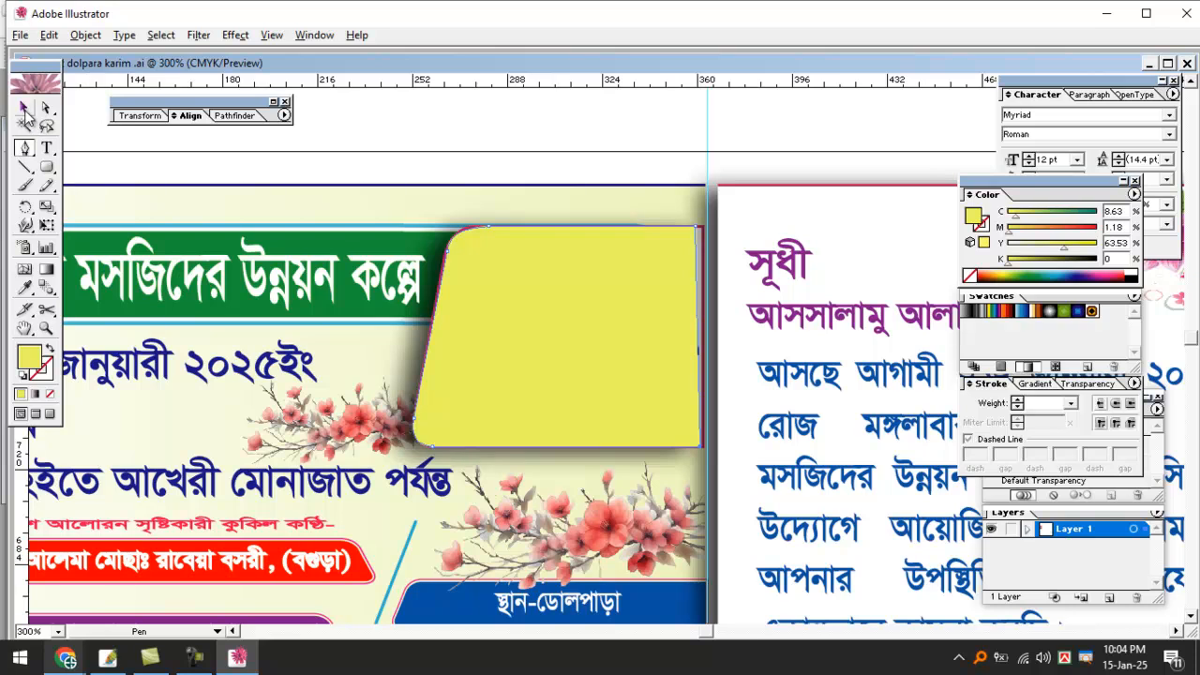
{"action": "left_click", "coordinate": [469, 294], "text": "ctrl"}
{"action": "left_click", "coordinate": [469, 294], "text": "ctrl"}
{"action": "left_click", "coordinate": [469, 295], "text": "ctrl"}
{"action": "mouse_move", "coordinate": [757, 396]}
{"action": "left_mouse_down"}
{"action": "mouse_move", "coordinate": [522, 328]}
{"action": "mouse_move", "coordinate": [565, 254]}
{"action": "mouse_move", "coordinate": [576, 261]}
{"action": "left_mouse_up"}
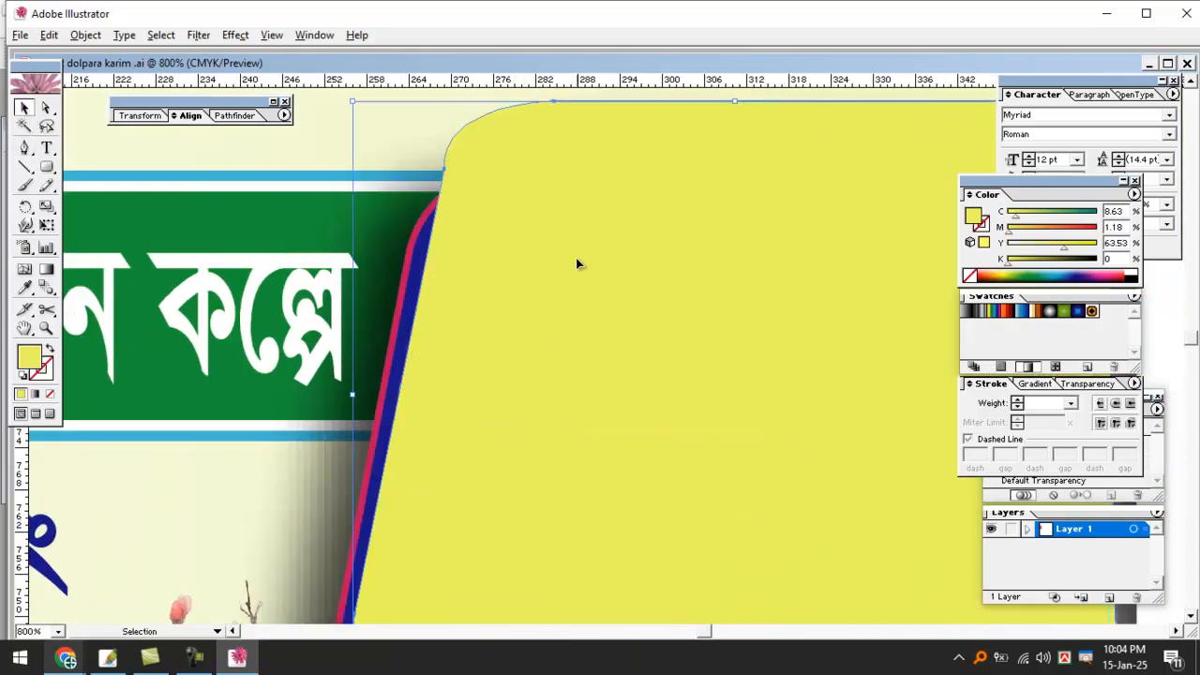
{"action": "key", "text": "ctrl+minus"}
{"action": "key", "text": "ctrl+minus"}
{"action": "left_click_drag", "start_coordinate": [586, 303], "coordinate": [597, 214]}
{"action": "left_click", "coordinate": [454, 139]}
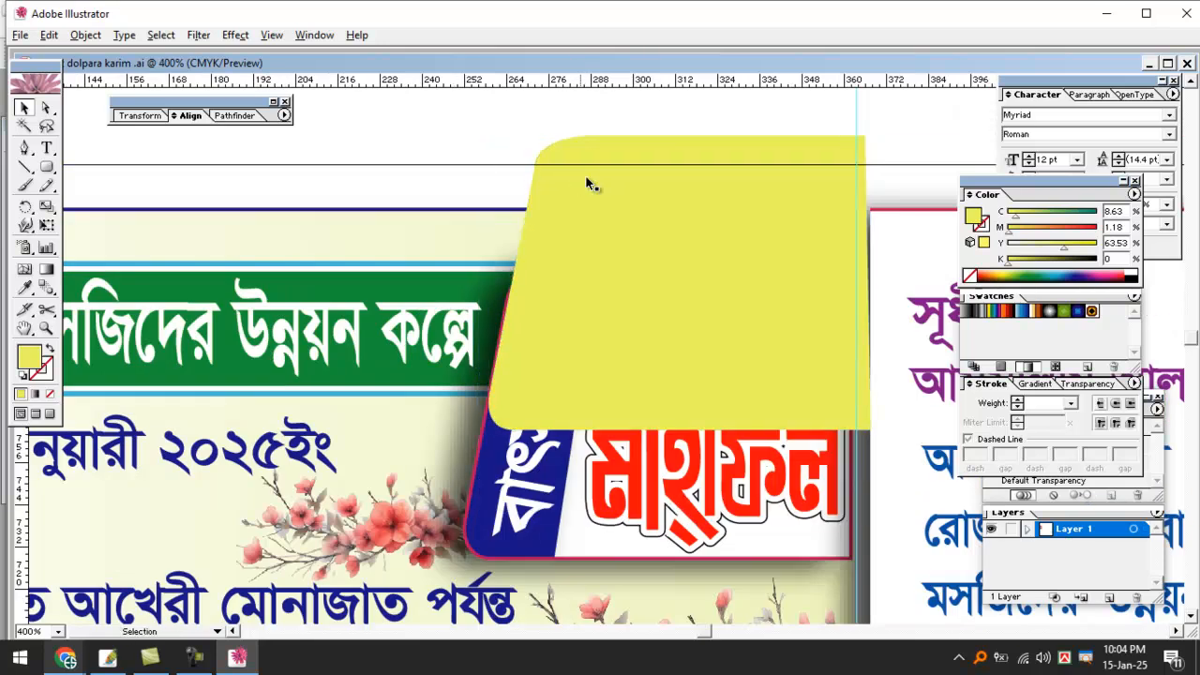
Zoom to 600% and fill the slanted shape blue from the Color panel spectrum.
{"action": "key", "text": "ctrl+plus"}
{"action": "left_click", "coordinate": [504, 234]}
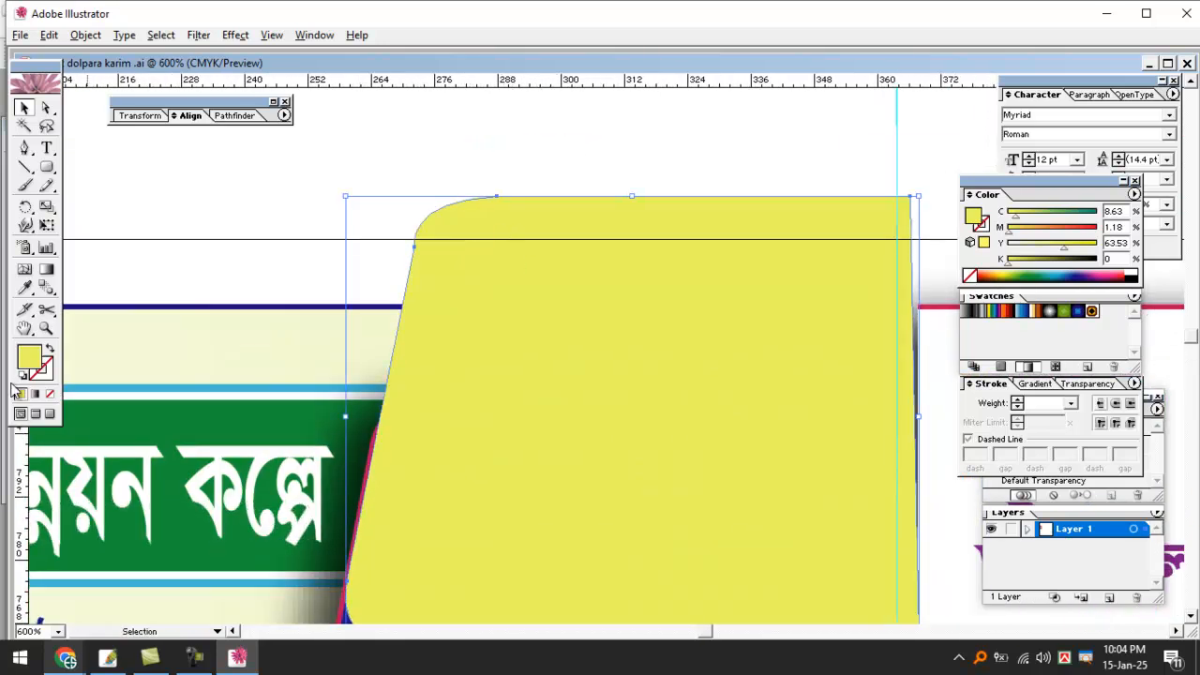
{"action": "left_click", "coordinate": [1078, 274]}
{"action": "left_click", "coordinate": [665, 165]}
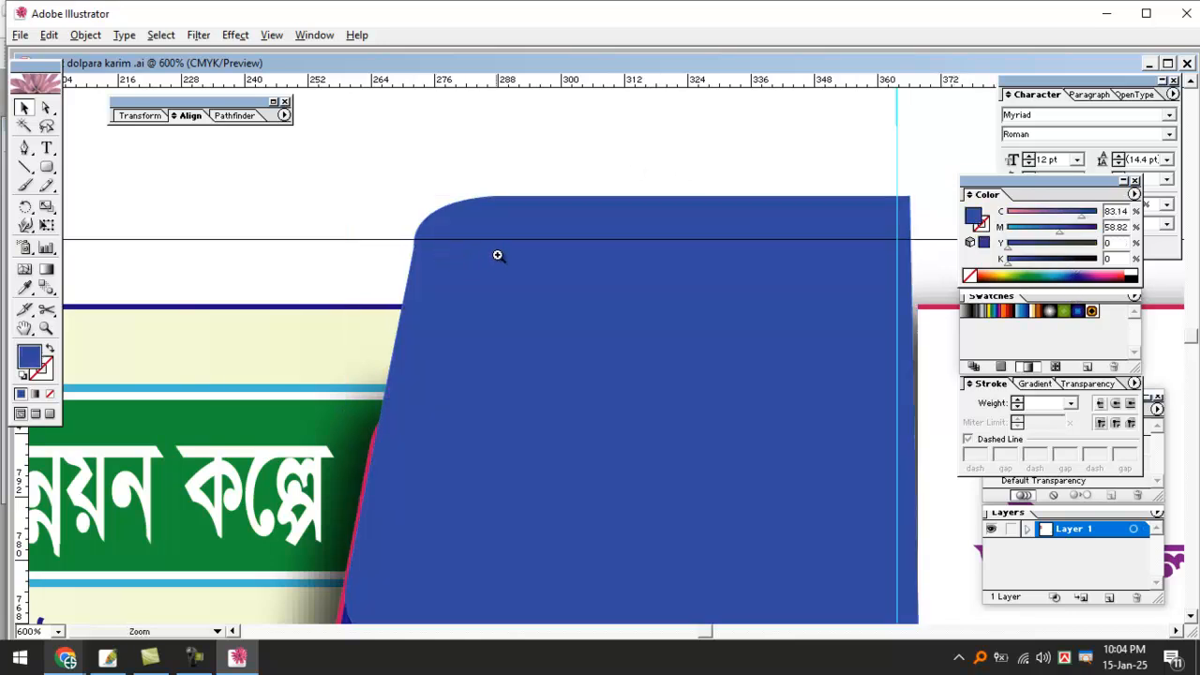
{"action": "left_click", "coordinate": [496, 256]}
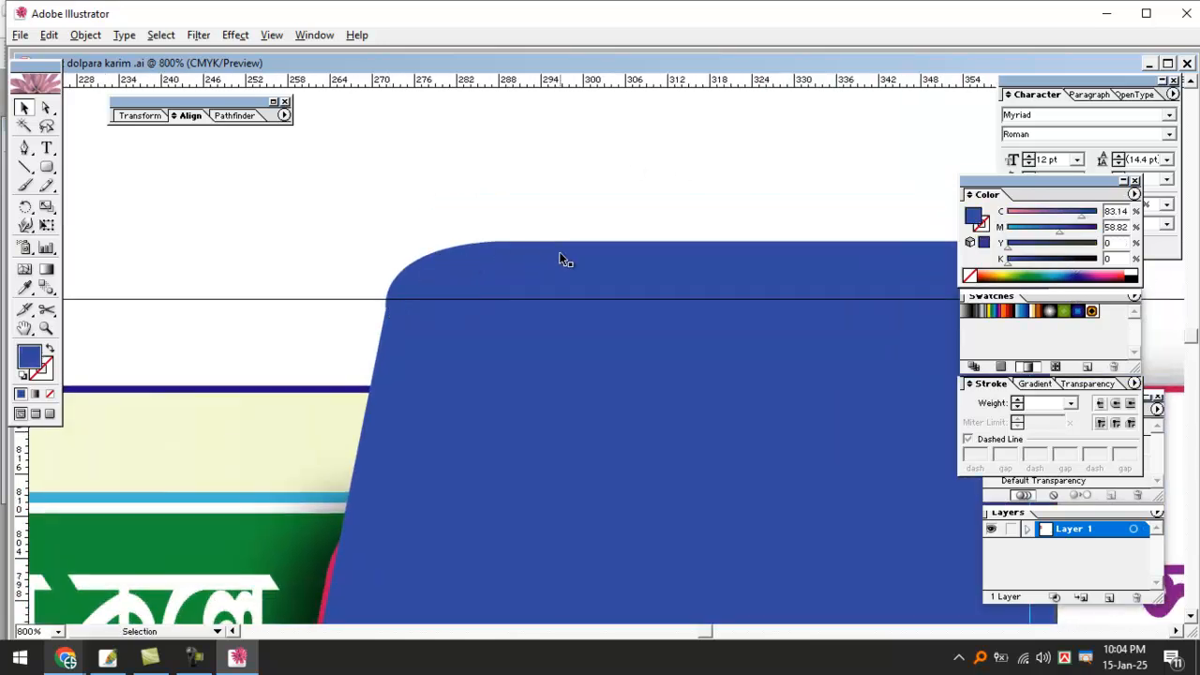
Move the blue slanted shape up, then delete it.
{"action": "key", "text": "ctrl+minus"}
{"action": "key", "text": "ctrl+minus"}
{"action": "key", "text": "ctrl+minus"}
{"action": "left_click_drag", "start_coordinate": [583, 331], "coordinate": [609, 261]}
{"action": "left_click", "coordinate": [662, 182]}
{"action": "key", "text": "Delete"}
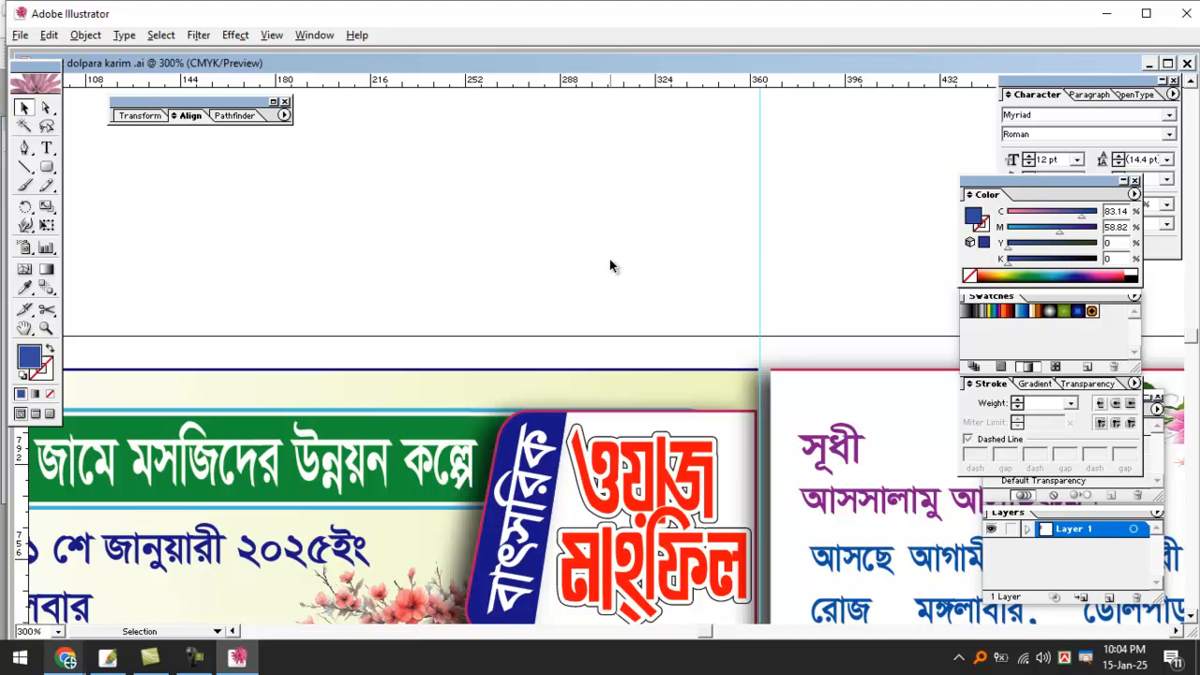
Zoom between the whole page and 200% to review the card and its title box.
{"action": "key", "text": "ctrl+minus"}
{"action": "key", "text": "ctrl+minus"}
{"action": "key", "text": "ctrl+minus"}
{"action": "left_click", "coordinate": [610, 260], "text": "ctrl"}
{"action": "left_click", "coordinate": [610, 260], "text": "ctrl"}
{"action": "left_click_drag", "start_coordinate": [594, 375], "coordinate": [604, 267]}
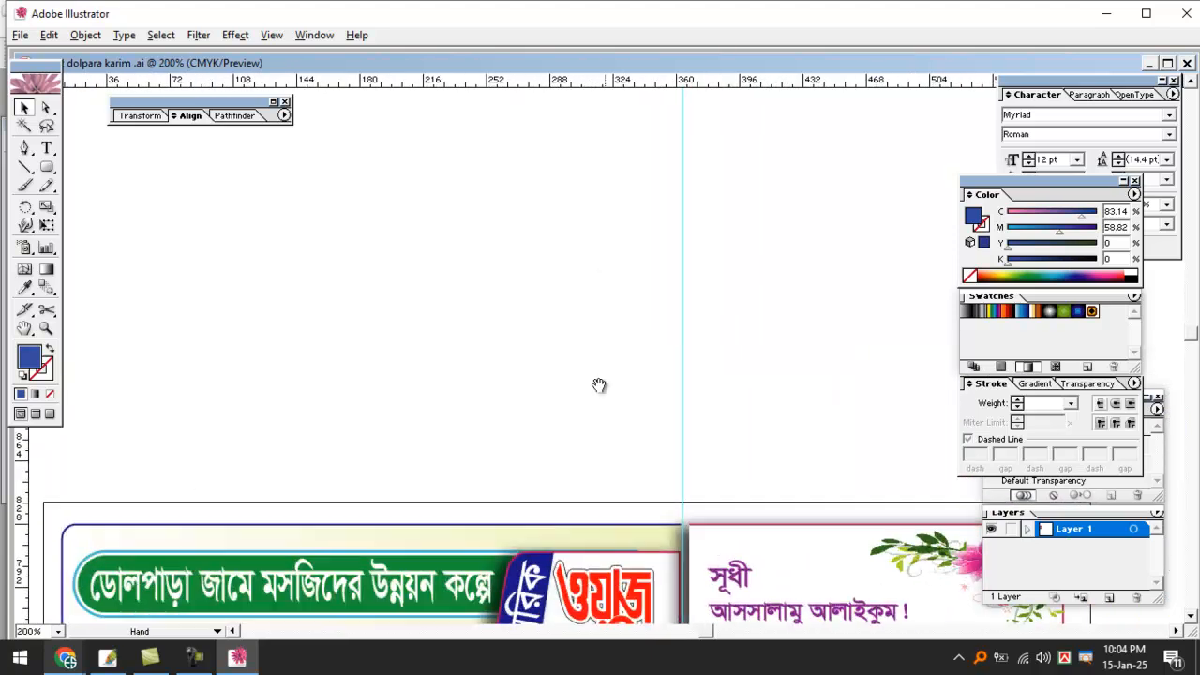
{"action": "scroll", "coordinate": [619, 282], "scroll_direction": "down", "scroll_amount": 10}
{"action": "key", "text": "ctrl+minus"}
{"action": "key", "text": "ctrl+minus"}
{"action": "left_click", "coordinate": [624, 356], "text": "ctrl"}
{"action": "left_click", "coordinate": [619, 353], "text": "ctrl"}
{"action": "left_click_drag", "start_coordinate": [597, 221], "coordinate": [597, 278]}
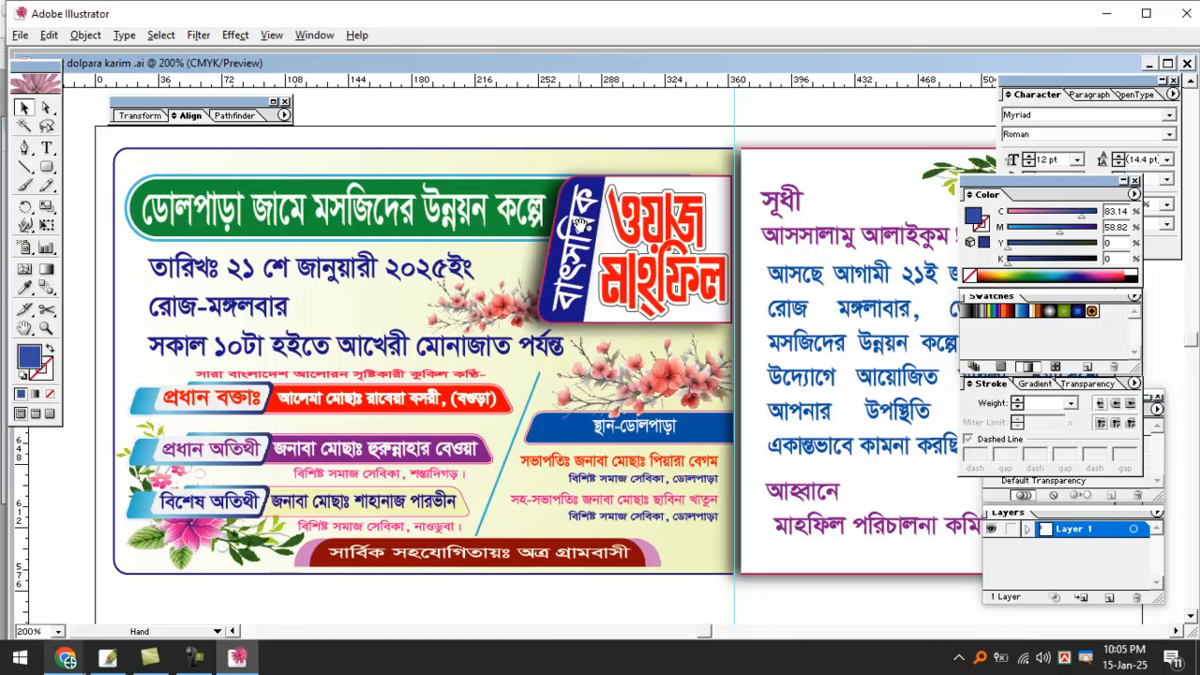
{"action": "left_click", "coordinate": [639, 326], "text": "ctrl"}
{"action": "left_click_drag", "start_coordinate": [588, 290], "coordinate": [621, 387]}
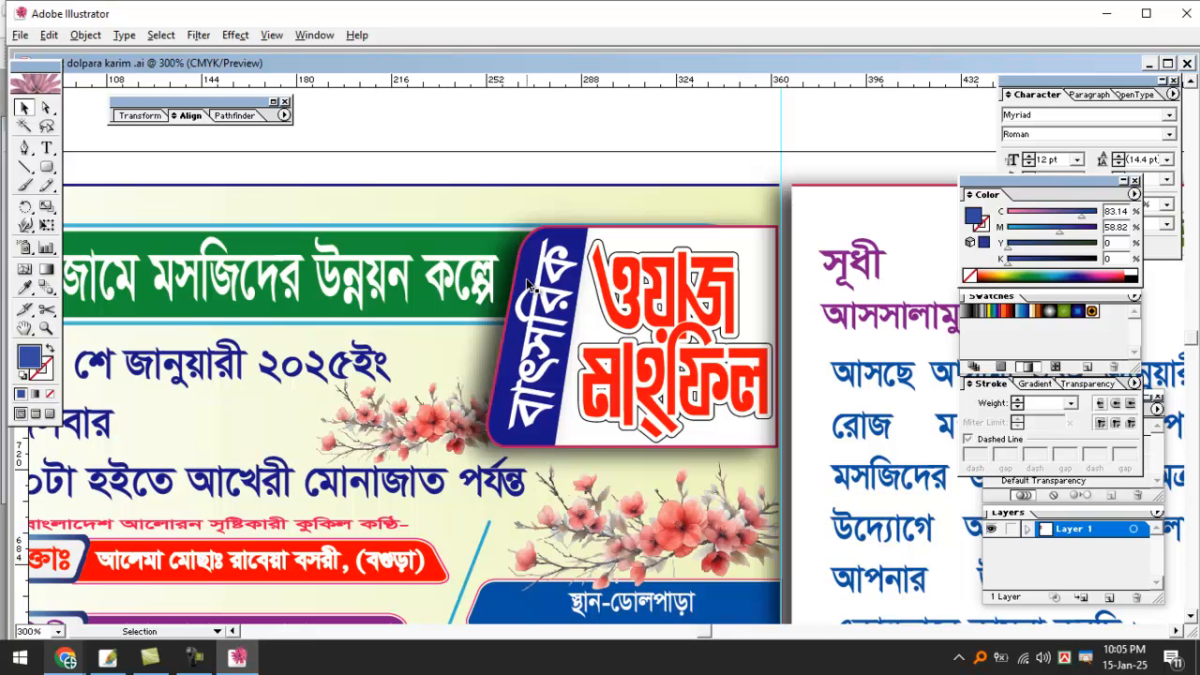
Fit both cards in the window, zoom to 150%, and hide the toolbox and panels.
{"action": "key", "text": "ctrl+a"}
{"action": "left_click", "coordinate": [580, 122]}
{"action": "key", "text": "ctrl+1"}
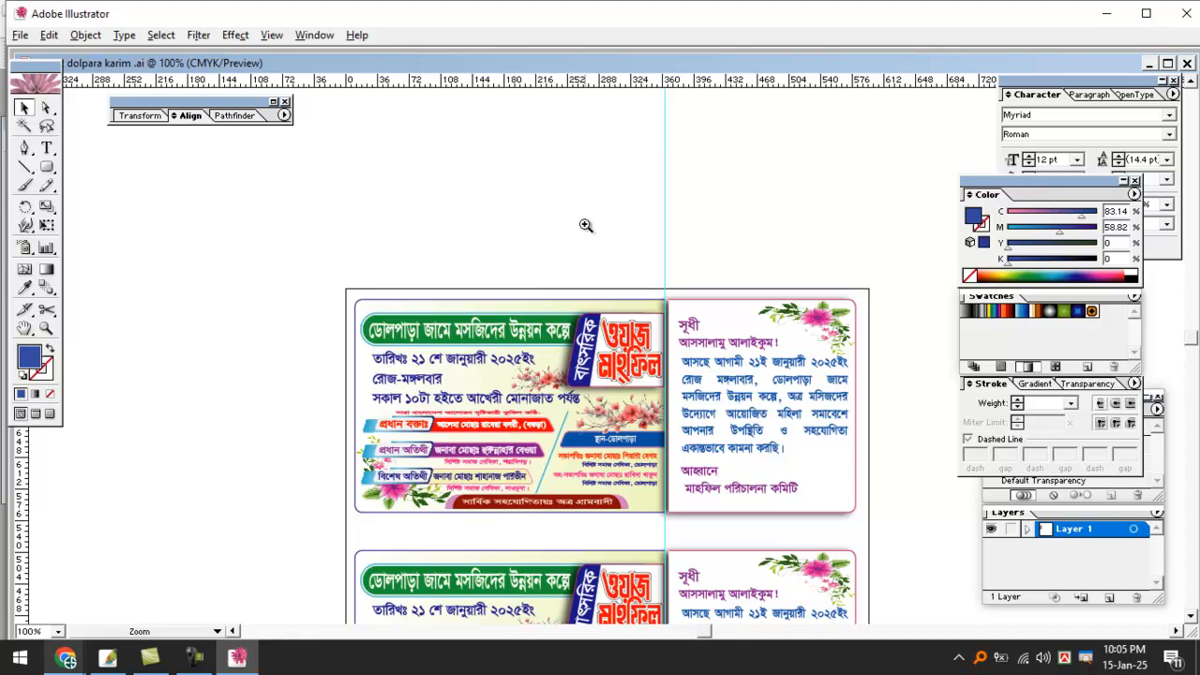
{"action": "key", "text": "ctrl+equal"}
{"action": "key", "text": "Tab"}
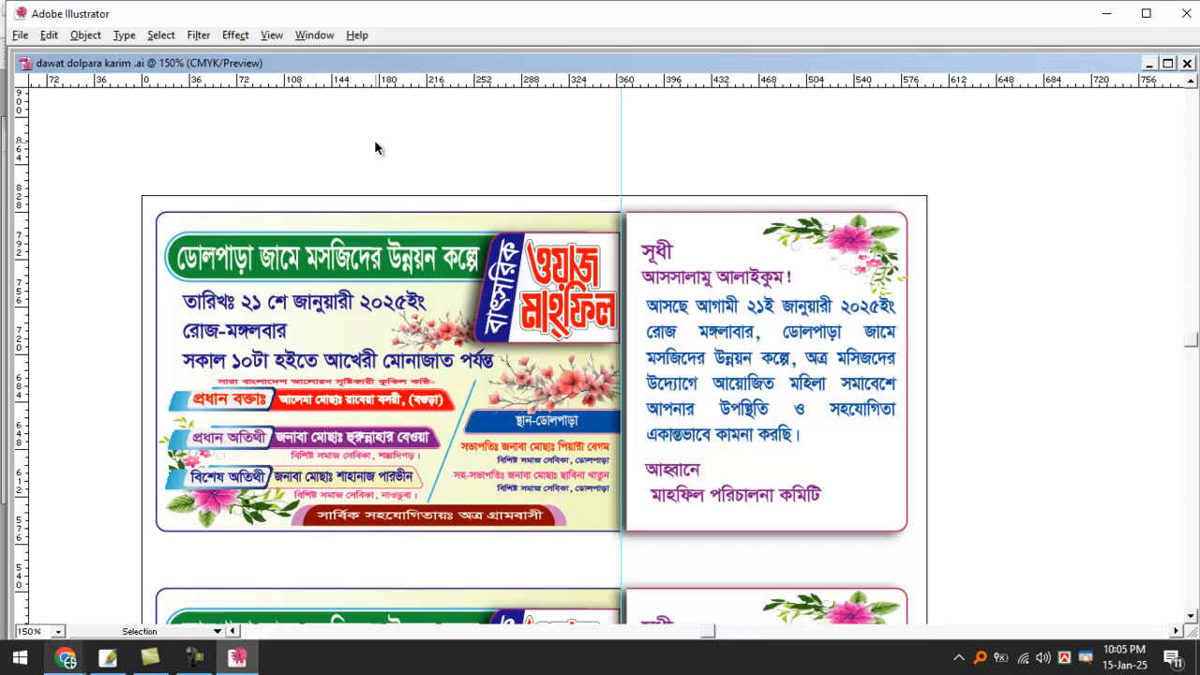
{"action": "left_click", "coordinate": [380, 145], "text": "ctrl"}
{"action": "left_click_drag", "start_coordinate": [568, 460], "coordinate": [378, 144]}
{"action": "left_click_drag", "start_coordinate": [454, 282], "coordinate": [380, 240]}
{"action": "left_click", "coordinate": [501, 362], "text": "ctrl"}
{"action": "left_click", "coordinate": [501, 363], "text": "ctrl"}
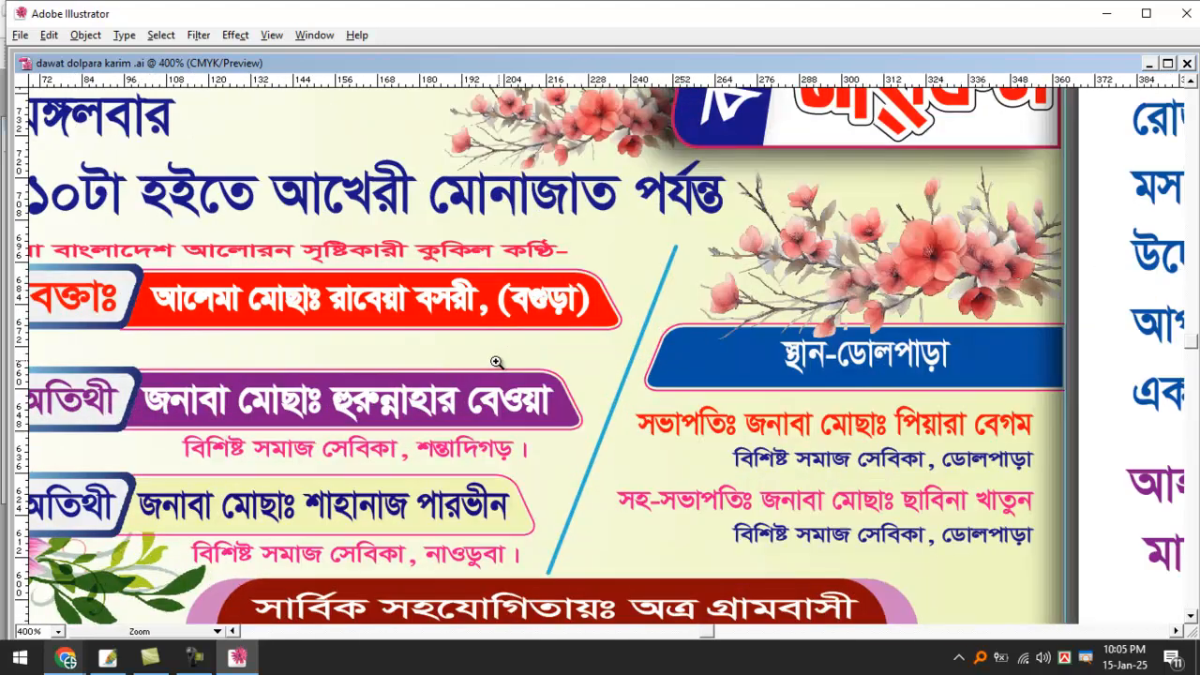
{"action": "left_click", "coordinate": [499, 363], "text": "ctrl"}
{"action": "left_click_drag", "start_coordinate": [533, 371], "coordinate": [652, 374]}
{"action": "key", "text": "ctrl+minus"}
{"action": "key", "text": "ctrl+minus"}
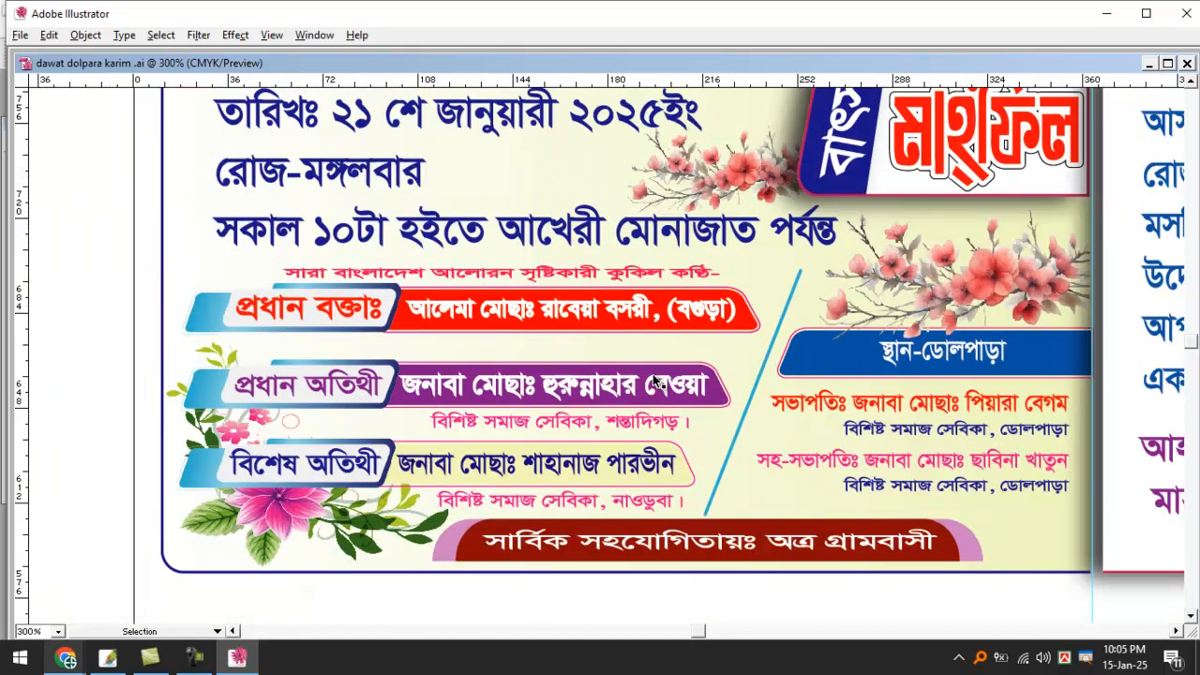
{"action": "left_click_drag", "start_coordinate": [879, 344], "coordinate": [651, 487]}
{"action": "key", "text": "ctrl+minus"}
{"action": "key", "text": "ctrl+minus"}
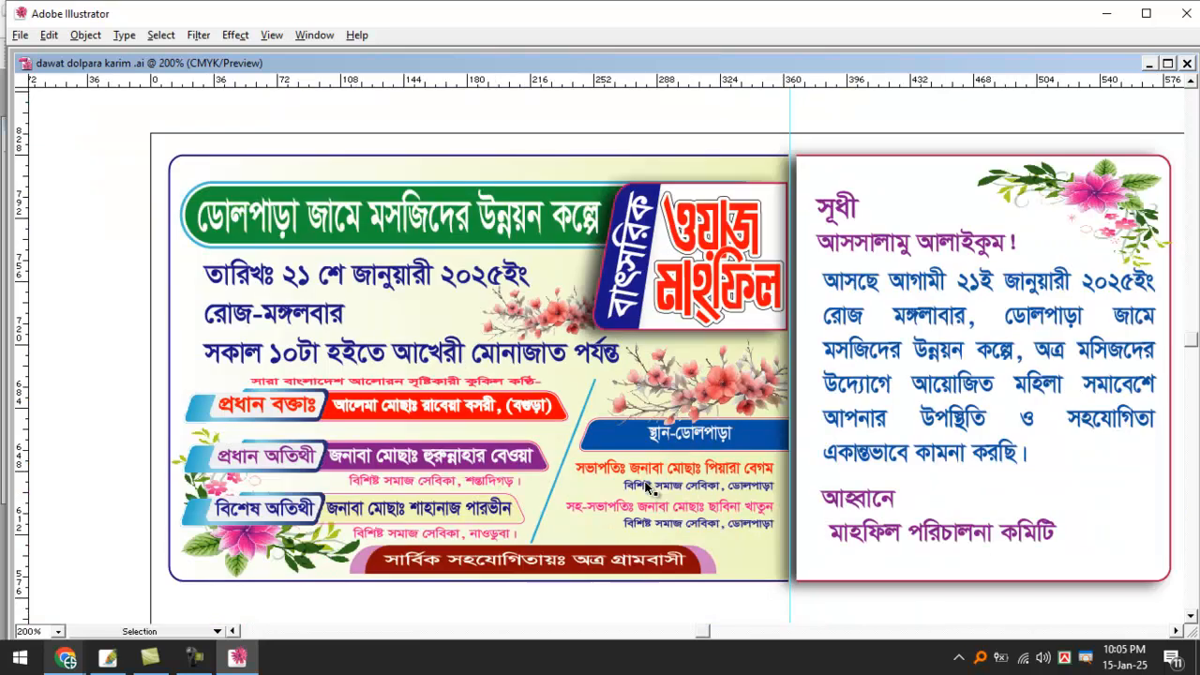
{"action": "left_click", "coordinate": [772, 443]}
{"action": "left_click_drag", "start_coordinate": [758, 396], "coordinate": [842, 419]}
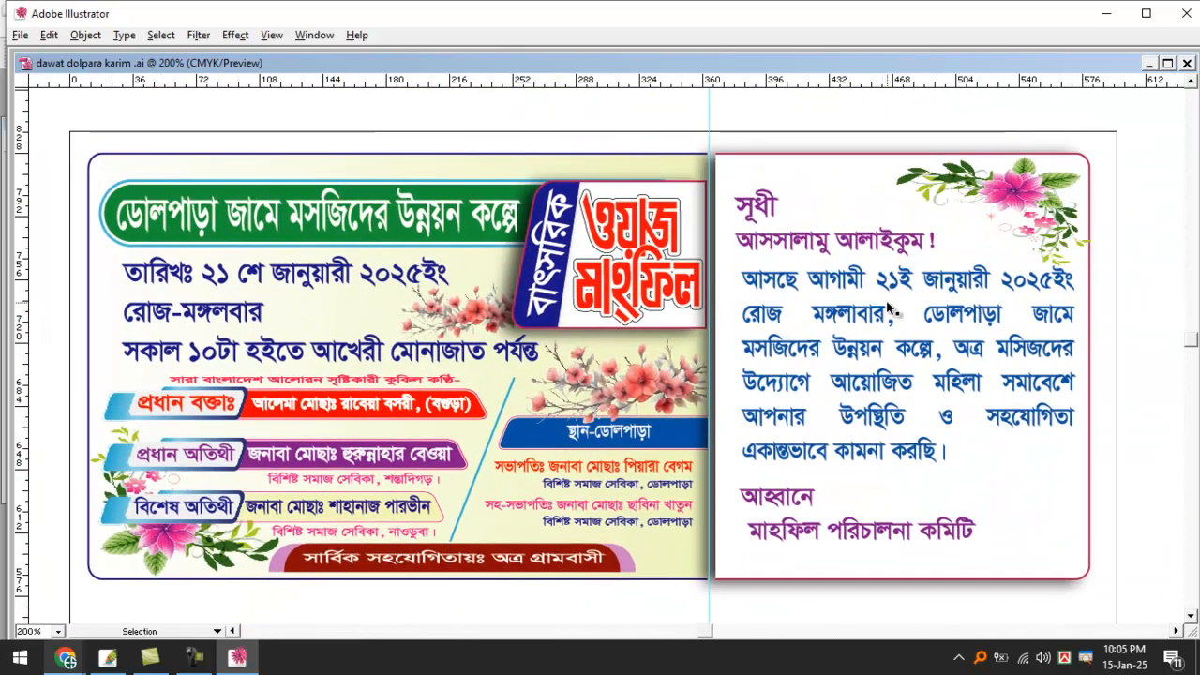
{"action": "mouse_move", "coordinate": [978, 133]}
{"action": "left_mouse_down"}
{"action": "mouse_move", "coordinate": [971, 183]}
{"action": "mouse_move", "coordinate": [1068, 201]}
{"action": "left_mouse_up"}
{"action": "mouse_move", "coordinate": [622, 373]}
{"action": "left_mouse_down"}
{"action": "mouse_move", "coordinate": [655, 356]}
{"action": "mouse_move", "coordinate": [641, 394]}
{"action": "left_mouse_up"}
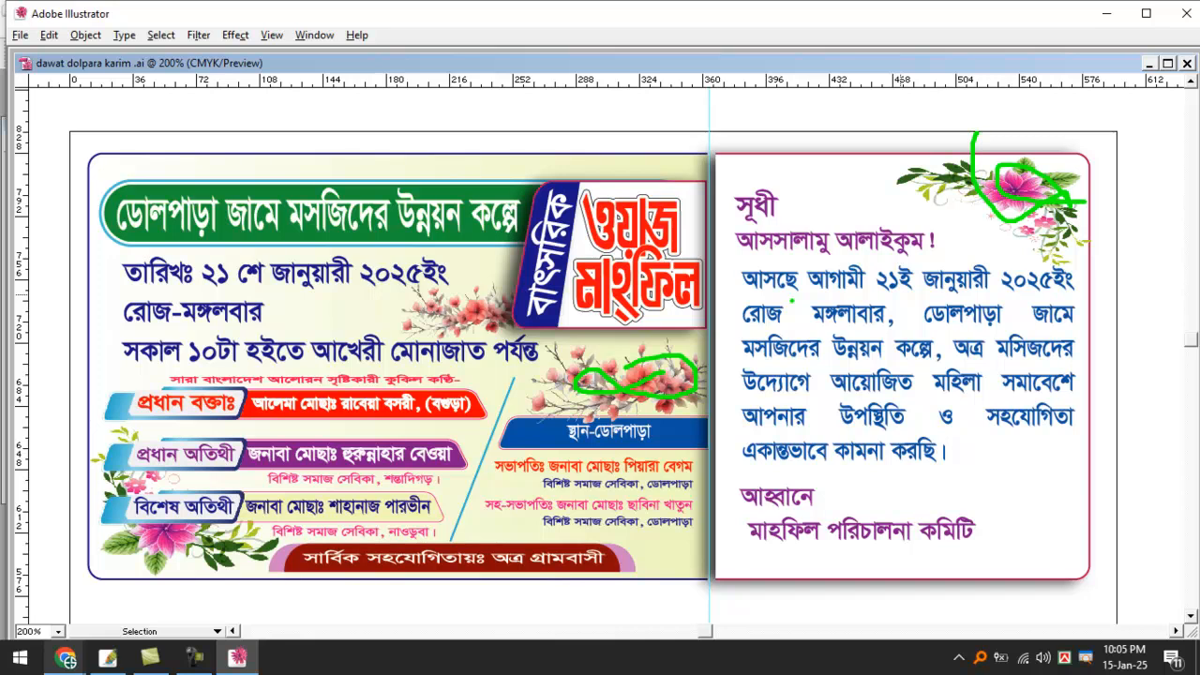
{"action": "key", "text": "Escape"}
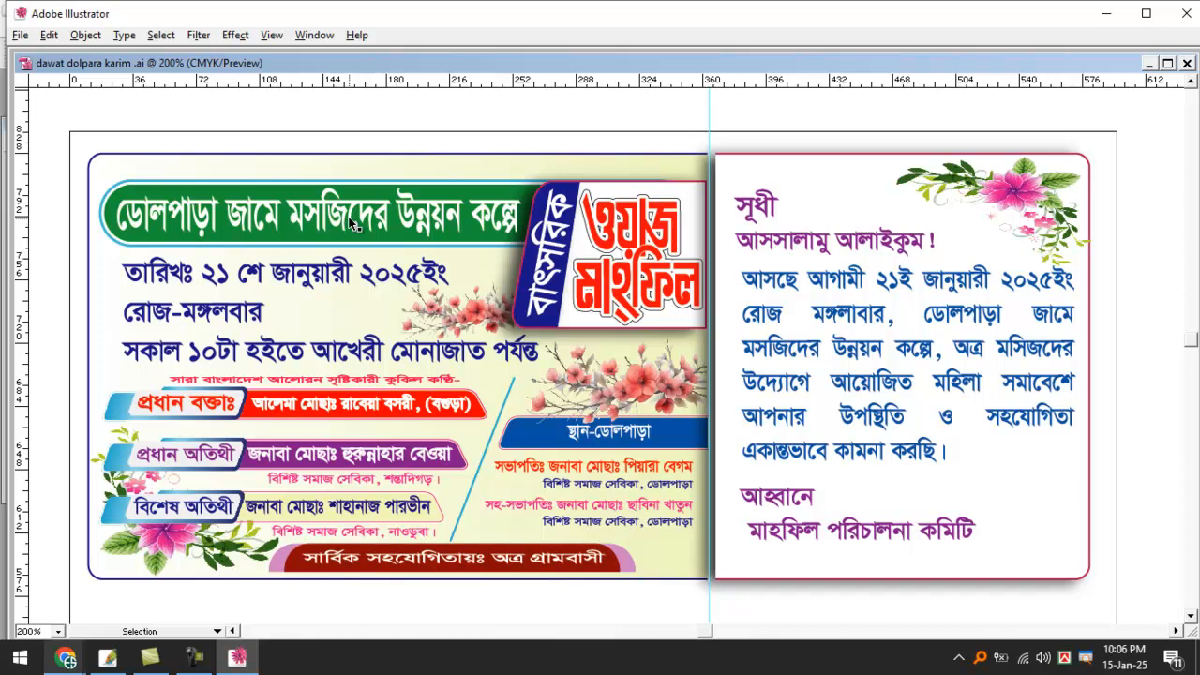
Close the invitation flyer with Ctrl+W, discard its changes, and bring up Photoshop.
{"action": "key", "text": "ctrl+w"}
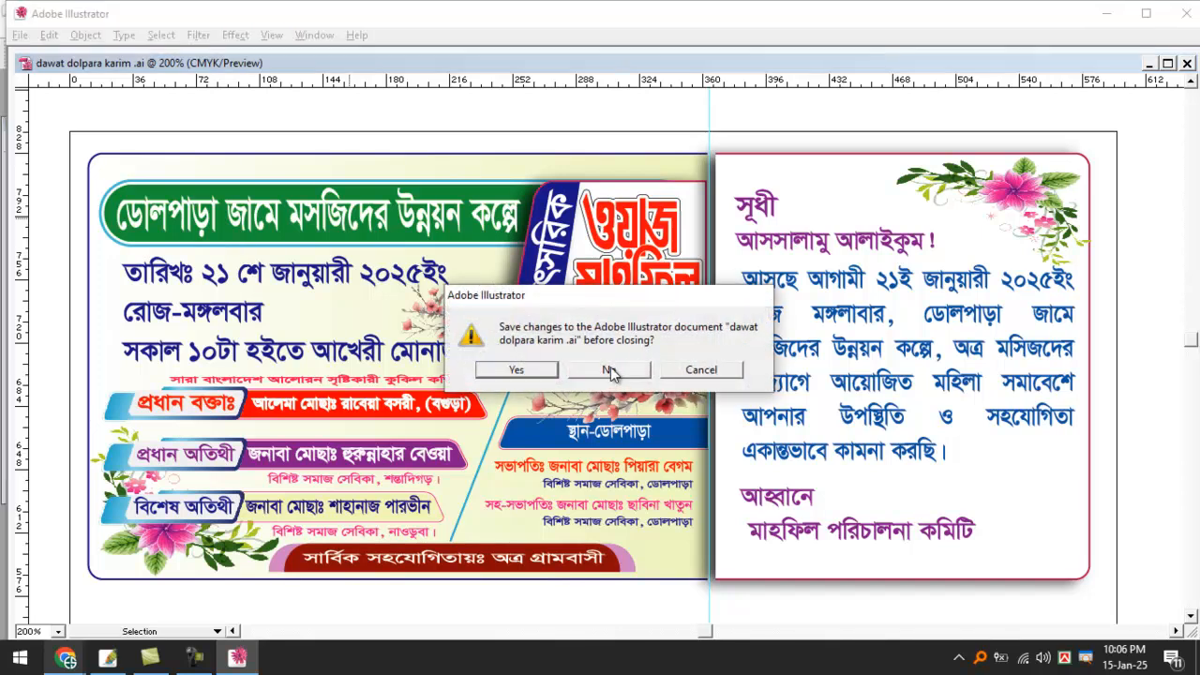
{"action": "left_click", "coordinate": [610, 369]}
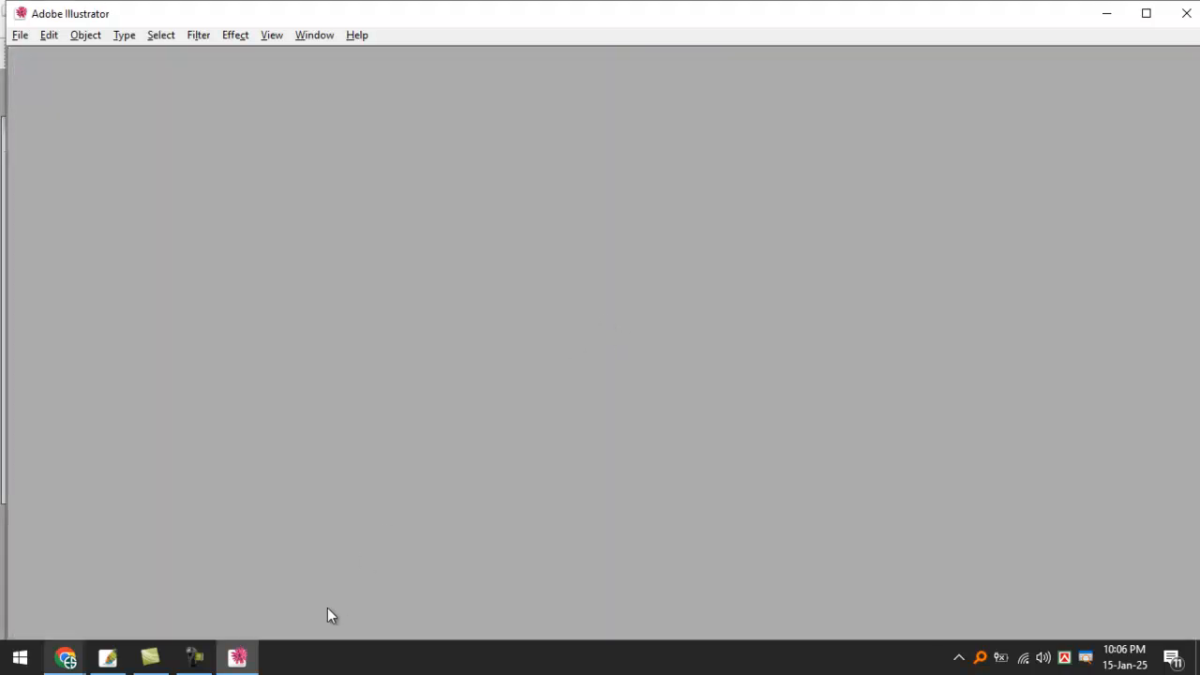
{"action": "left_click", "coordinate": [107, 656]}
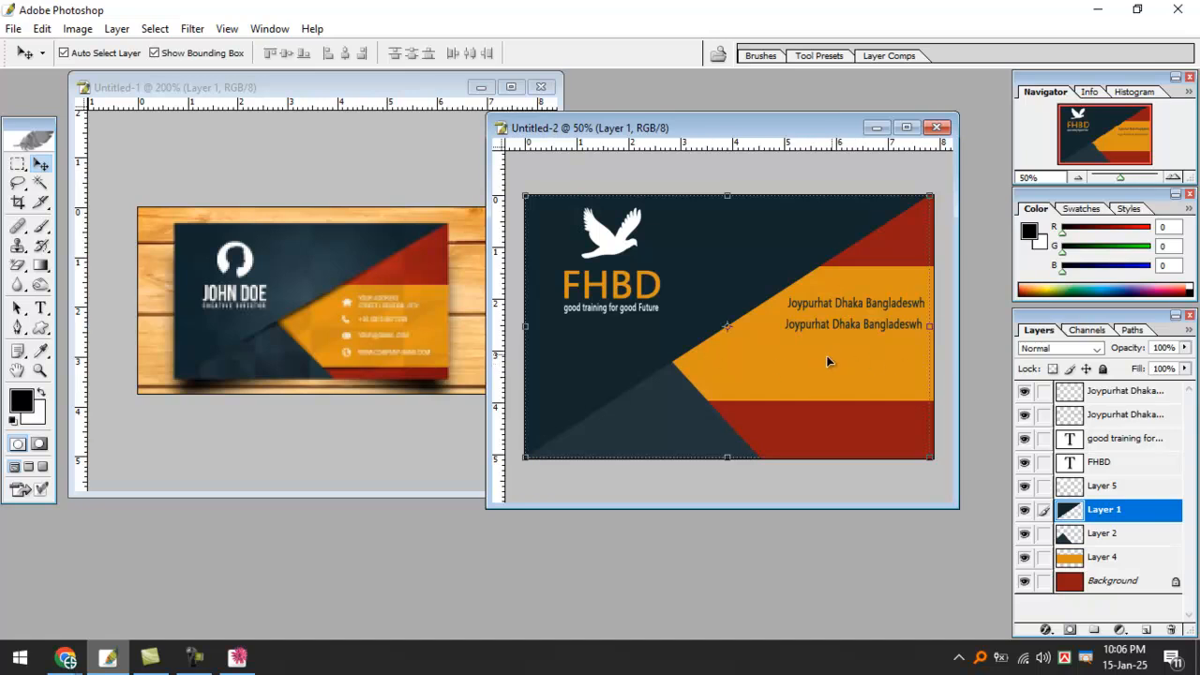
Hide Layer 4, maximize the Untitled-2 card window, and remove the duplicate Joypurhat Dhaka line.
{"action": "left_click", "coordinate": [1024, 557]}
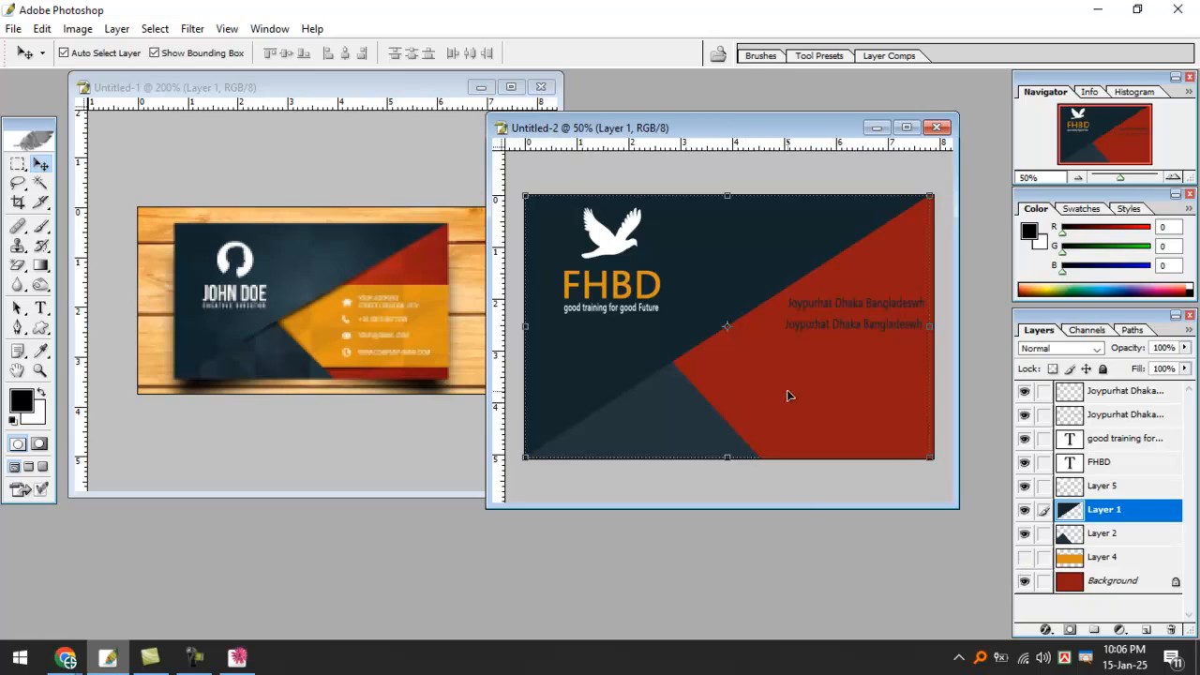
{"action": "key", "text": "p"}
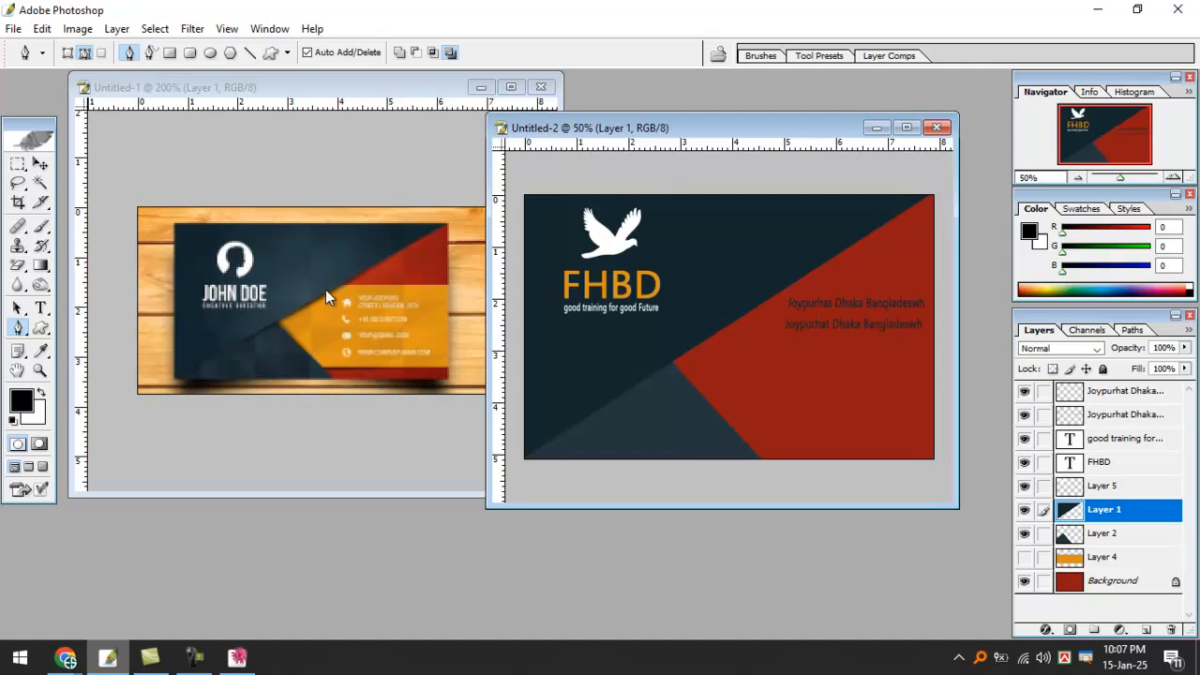
{"action": "double_click", "coordinate": [727, 129]}
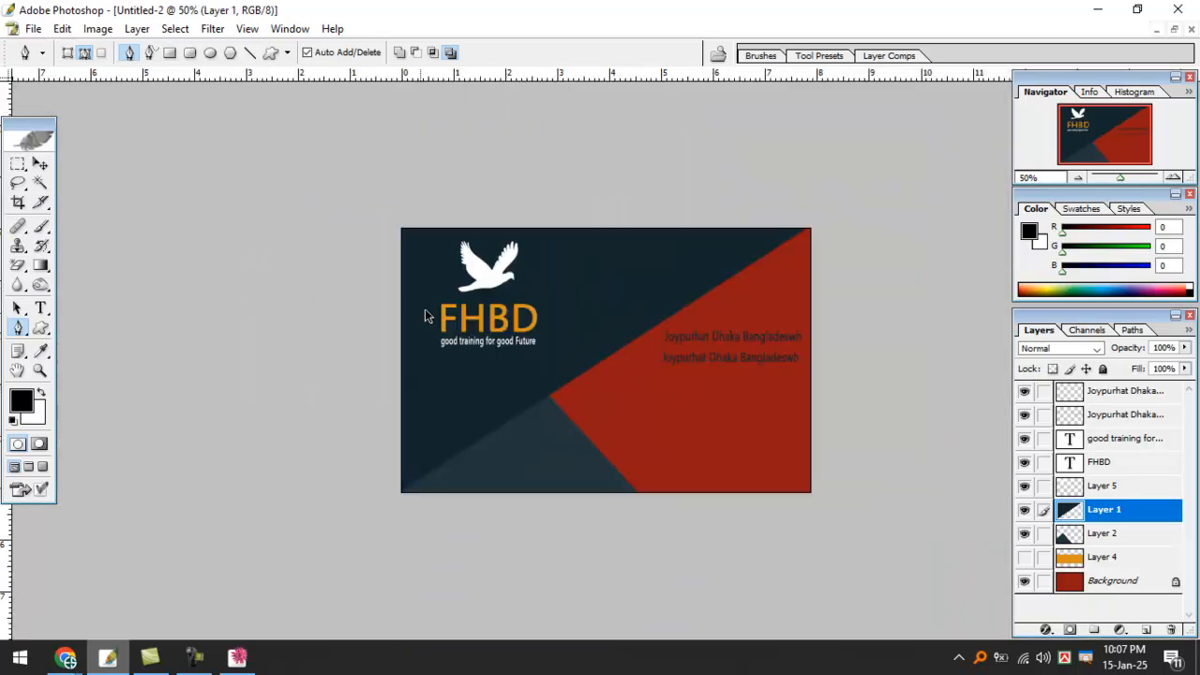
{"action": "key", "text": "ctrl+z"}
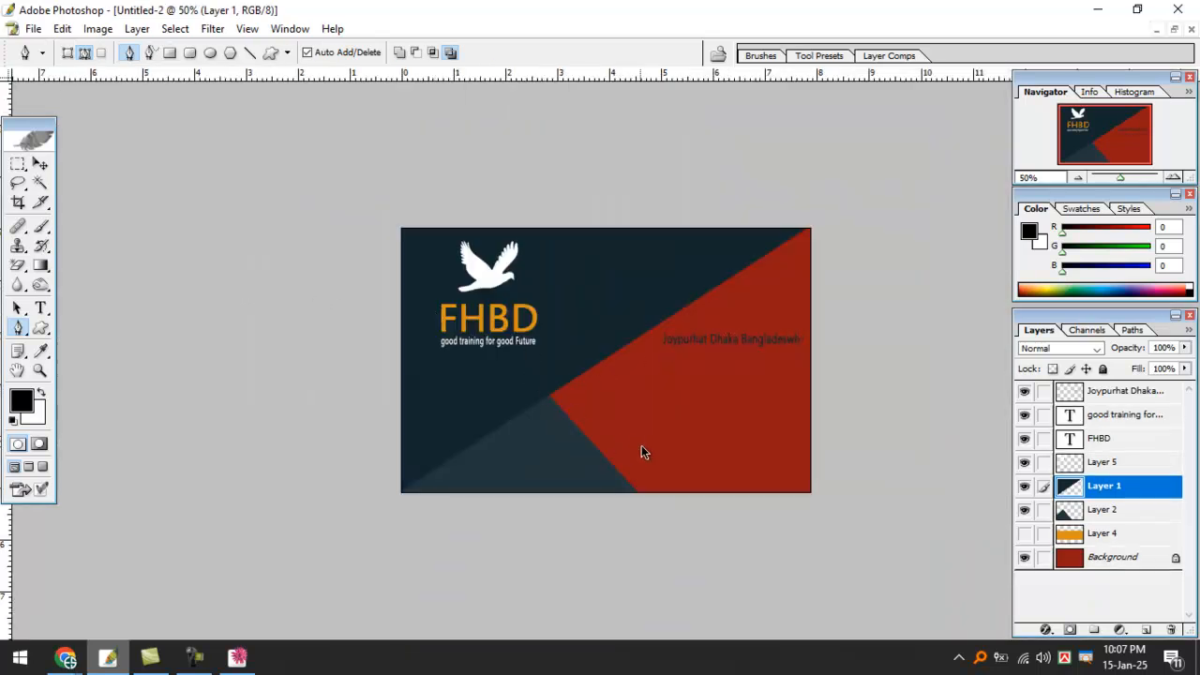
Show Layer 4's orange band again, zoom to 100%, and select the address, FHBD, tagline and navy layers.
{"action": "left_click", "coordinate": [1023, 532]}
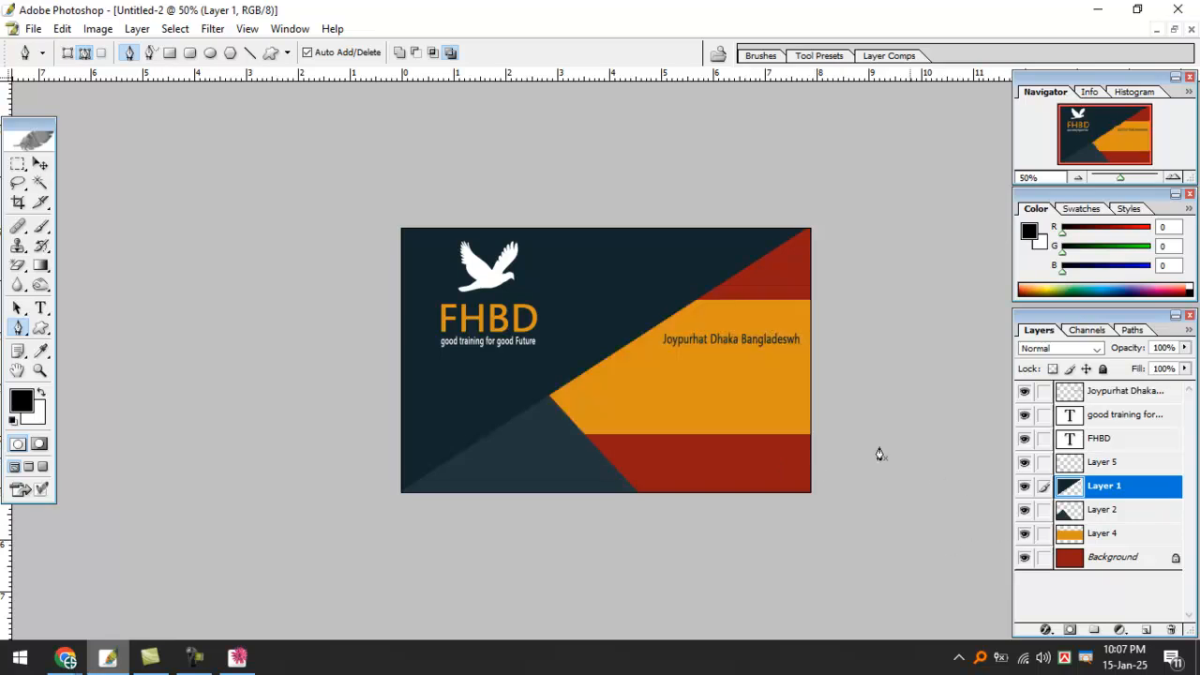
{"action": "left_click", "coordinate": [40, 164]}
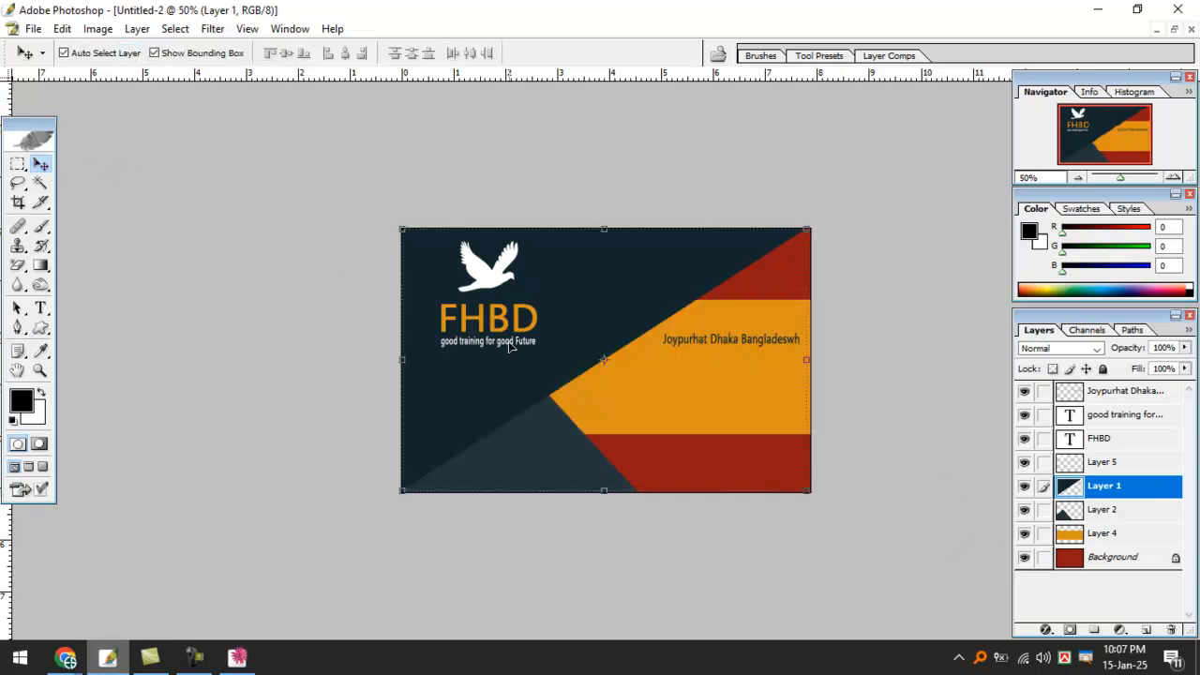
{"action": "left_click", "coordinate": [697, 340]}
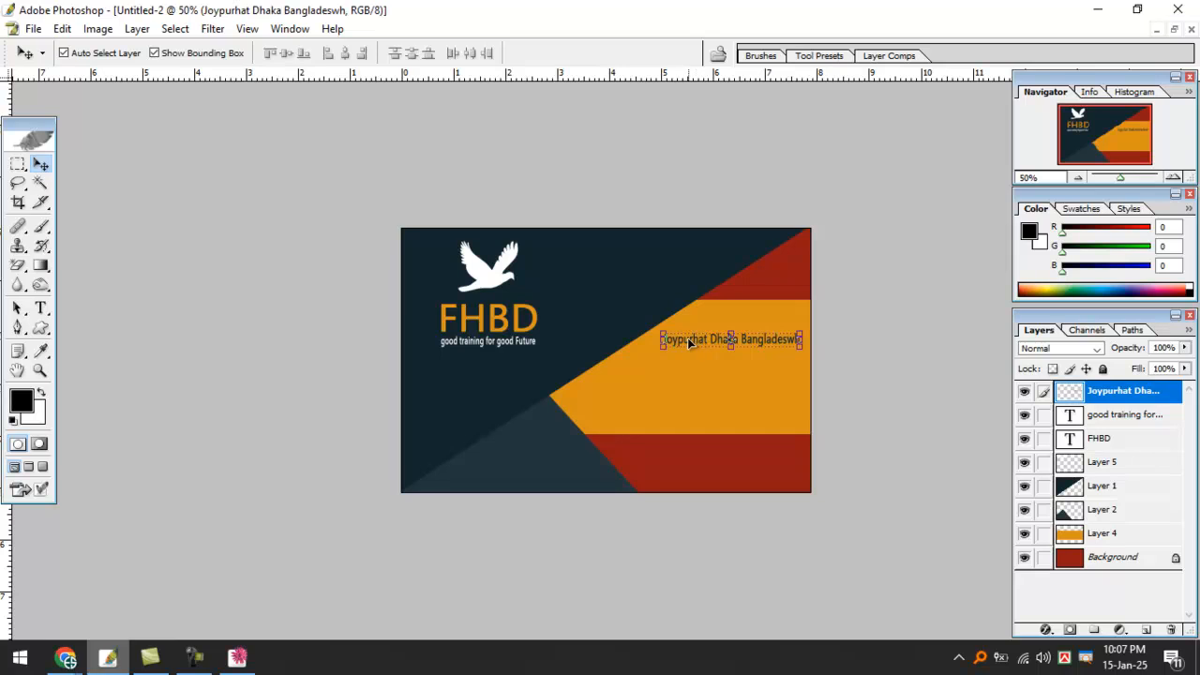
{"action": "key", "text": "ctrl+plus"}
{"action": "key", "text": "ctrl+plus"}
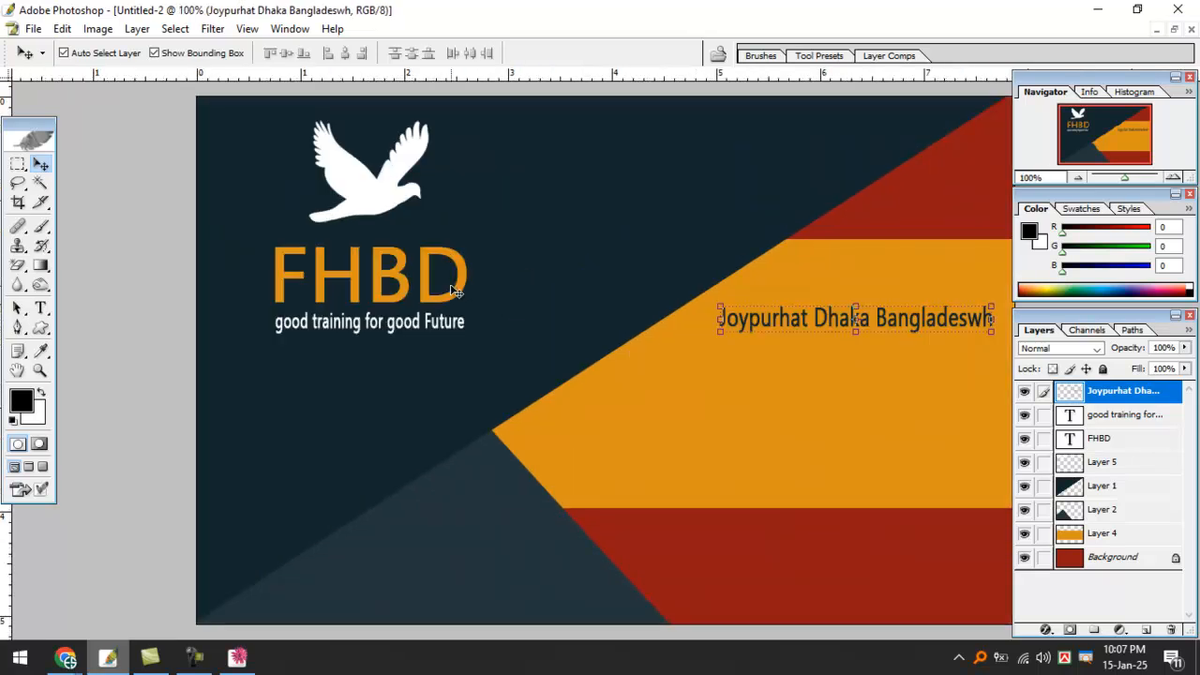
{"action": "left_click", "coordinate": [463, 279]}
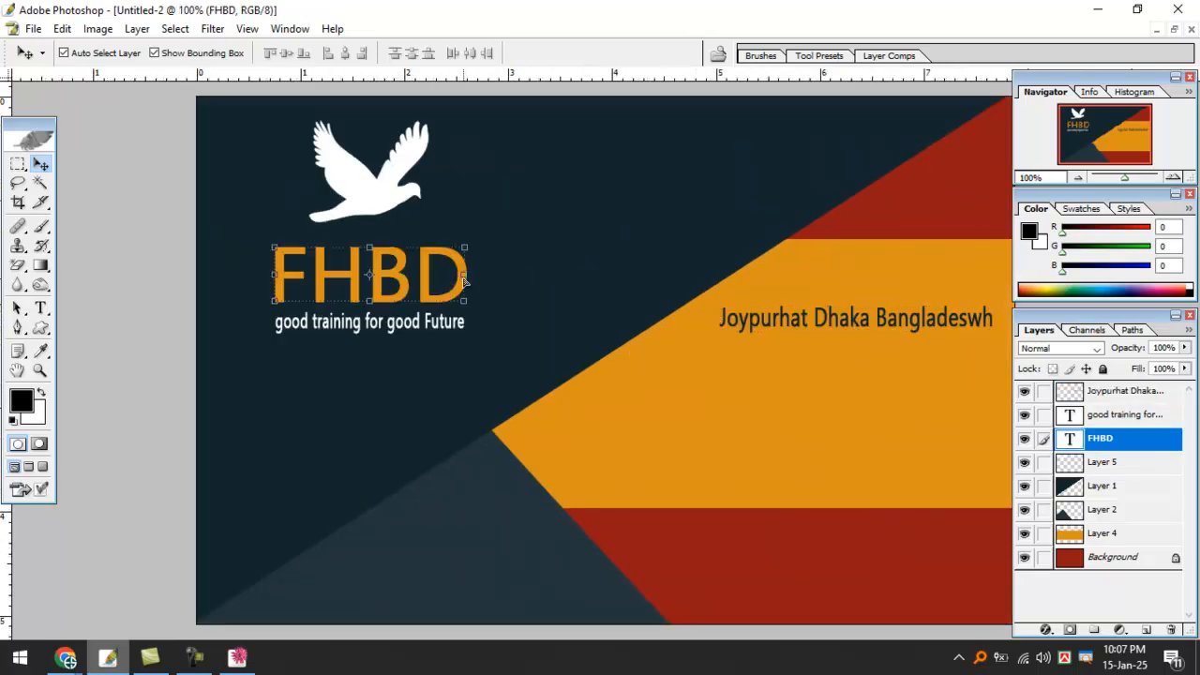
{"action": "left_click", "coordinate": [293, 327]}
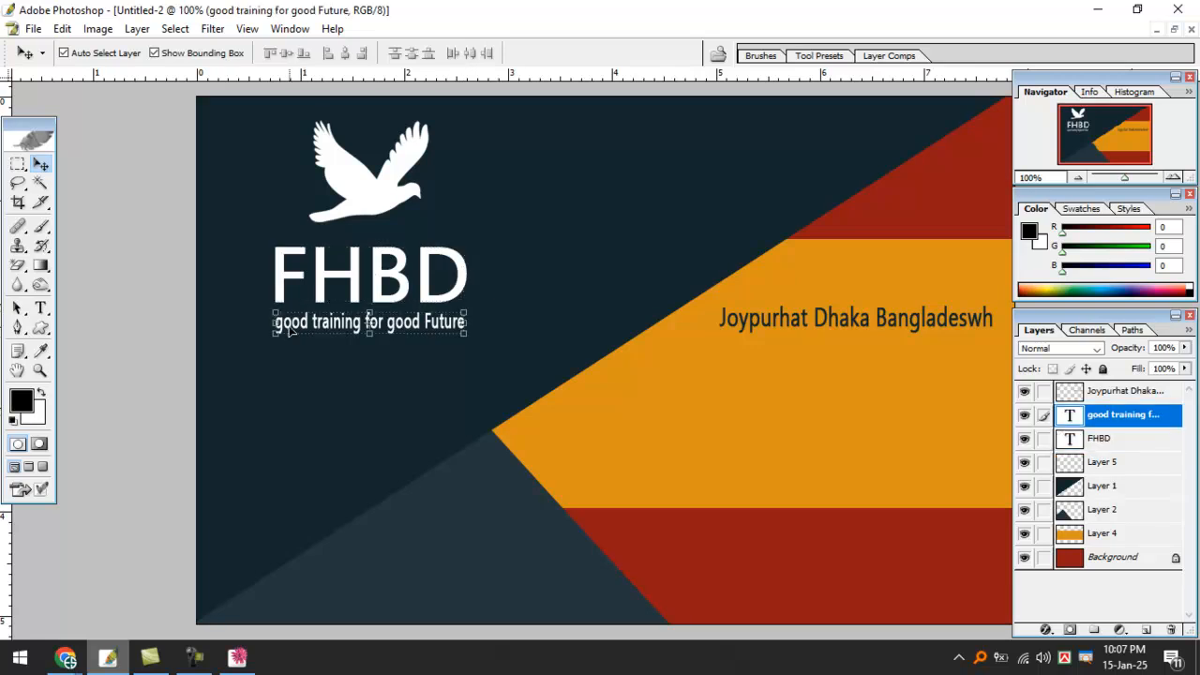
{"action": "key", "text": "ctrl+t"}
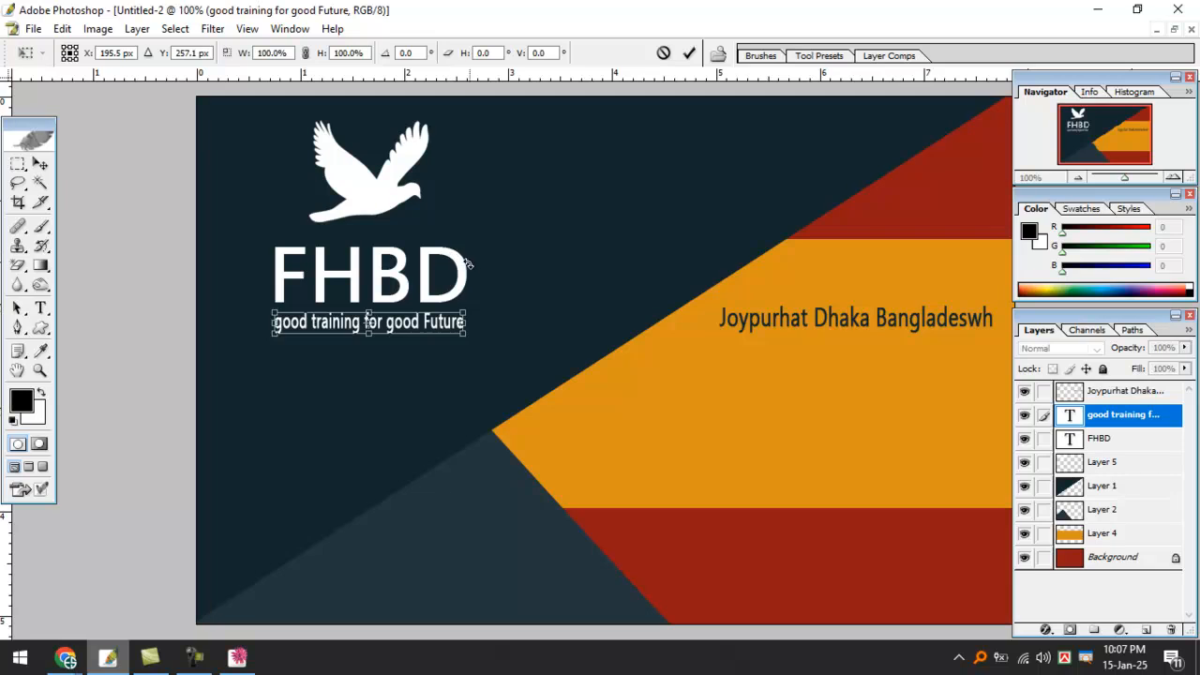
{"action": "key", "text": "Return"}
{"action": "left_click", "coordinate": [629, 260]}
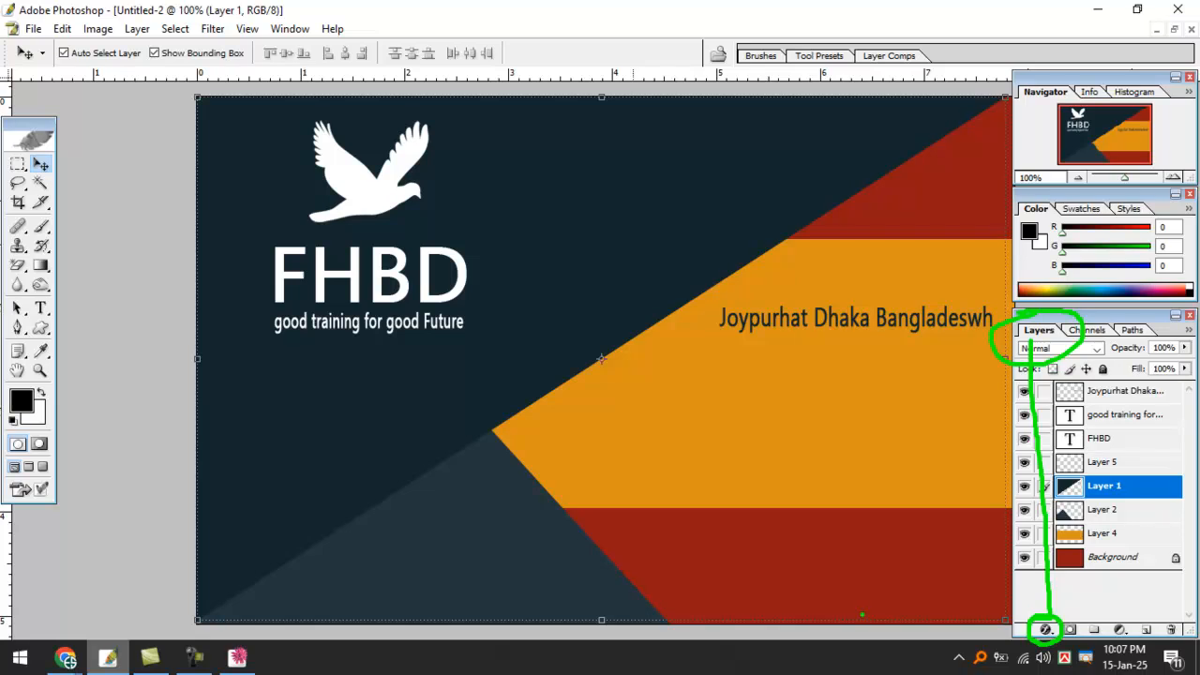
Try a layer mask and a default drop shadow on Layer 1, undoing both.
{"action": "key", "text": "Escape"}
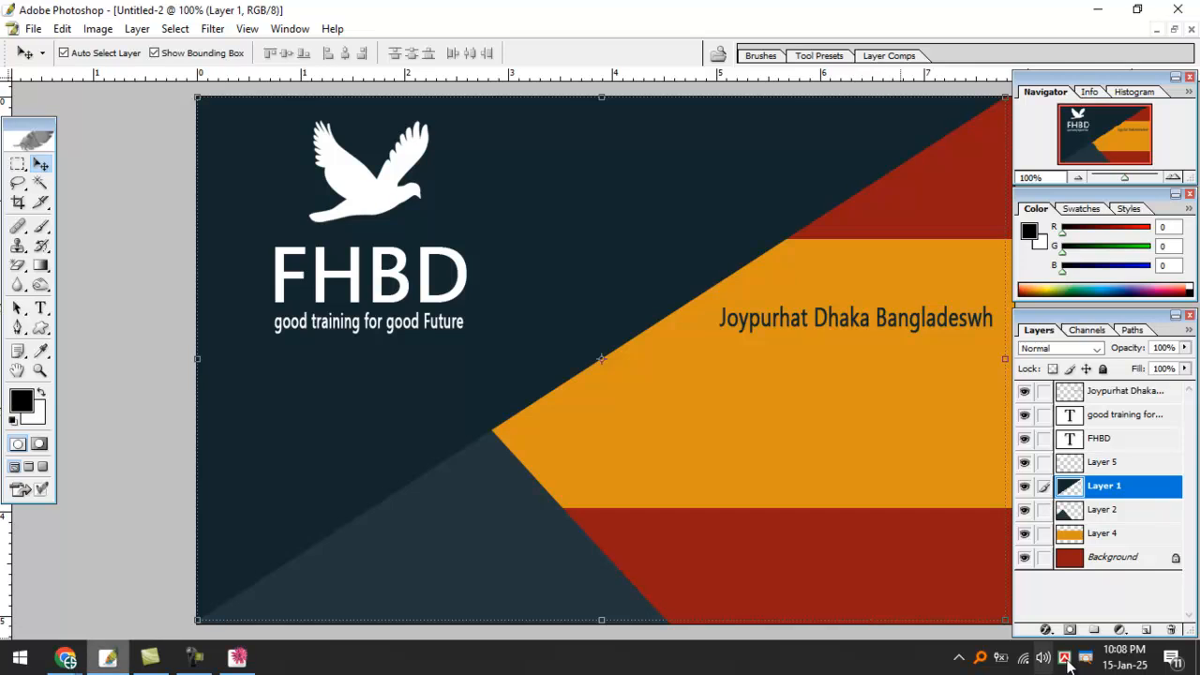
{"action": "left_click", "coordinate": [1059, 631]}
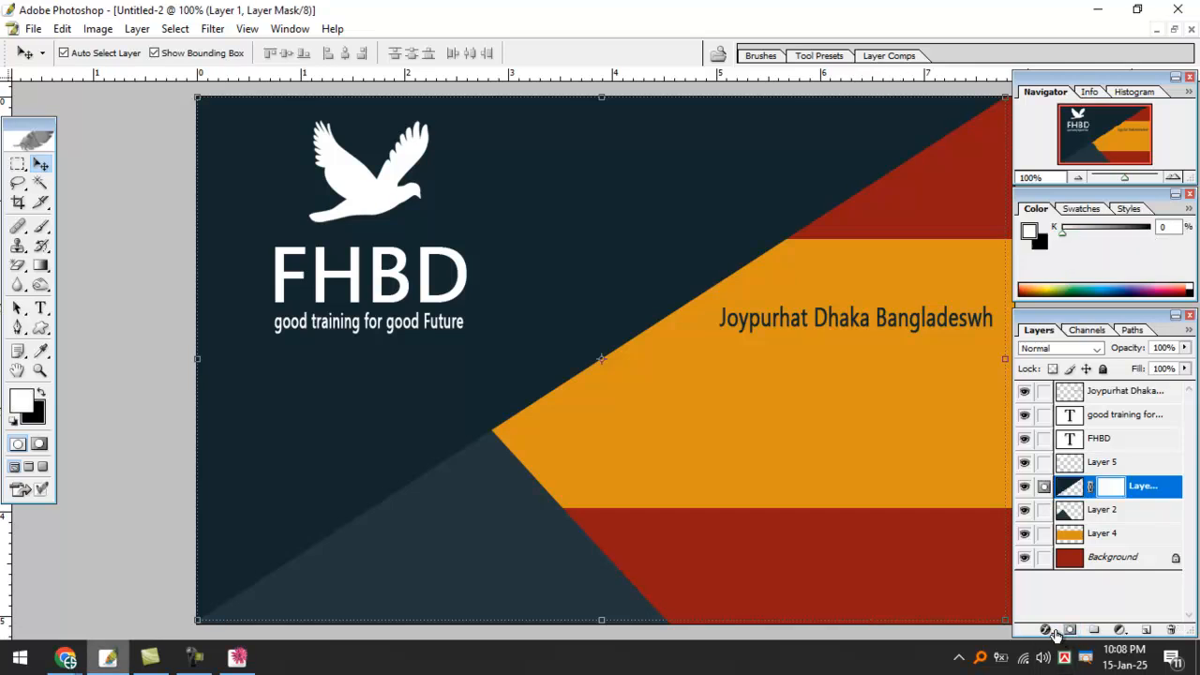
{"action": "key", "text": "ctrl+z"}
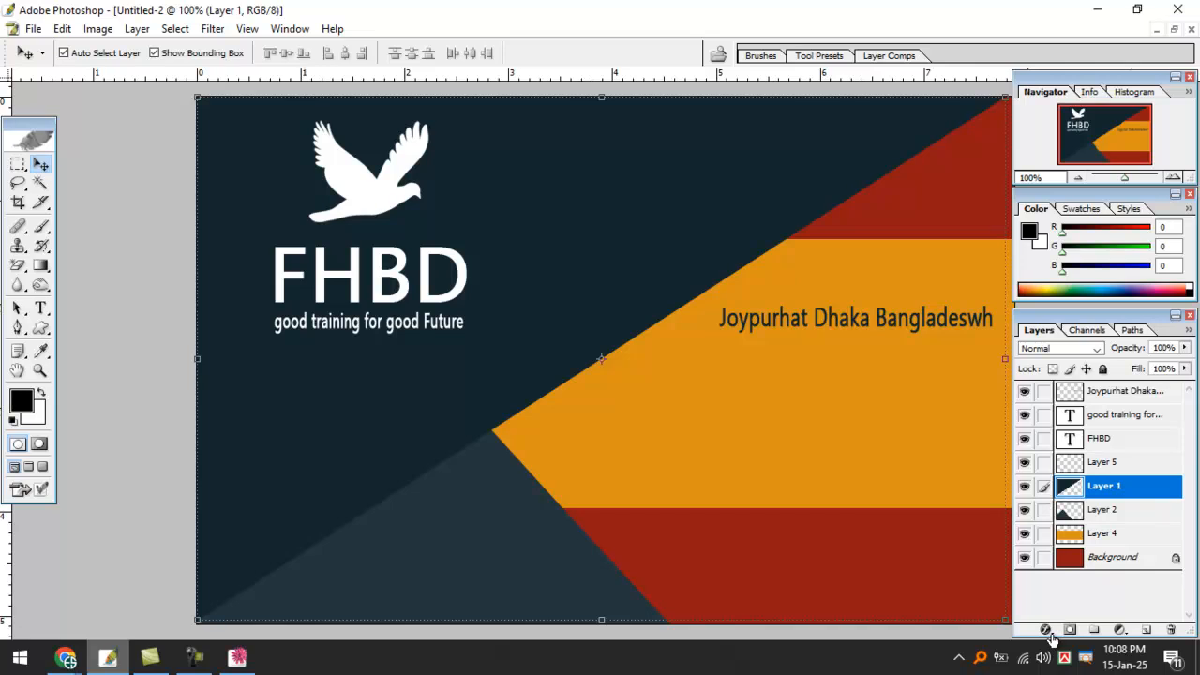
{"action": "left_click", "coordinate": [1047, 631]}
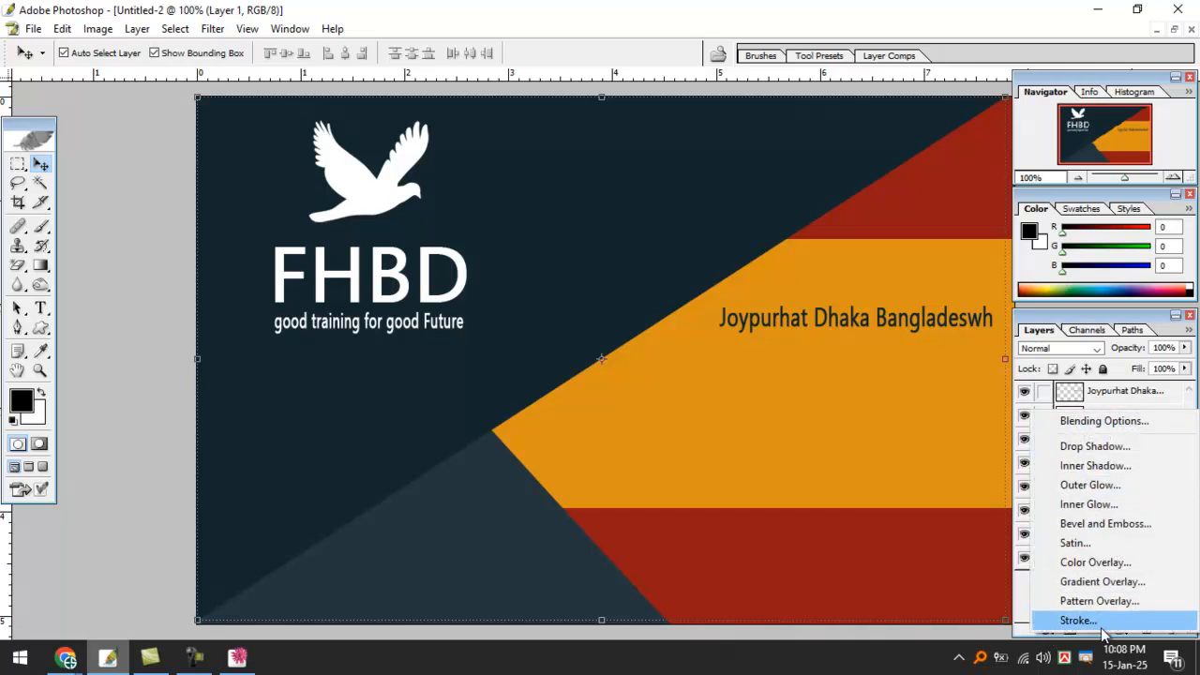
{"action": "left_click", "coordinate": [1111, 450]}
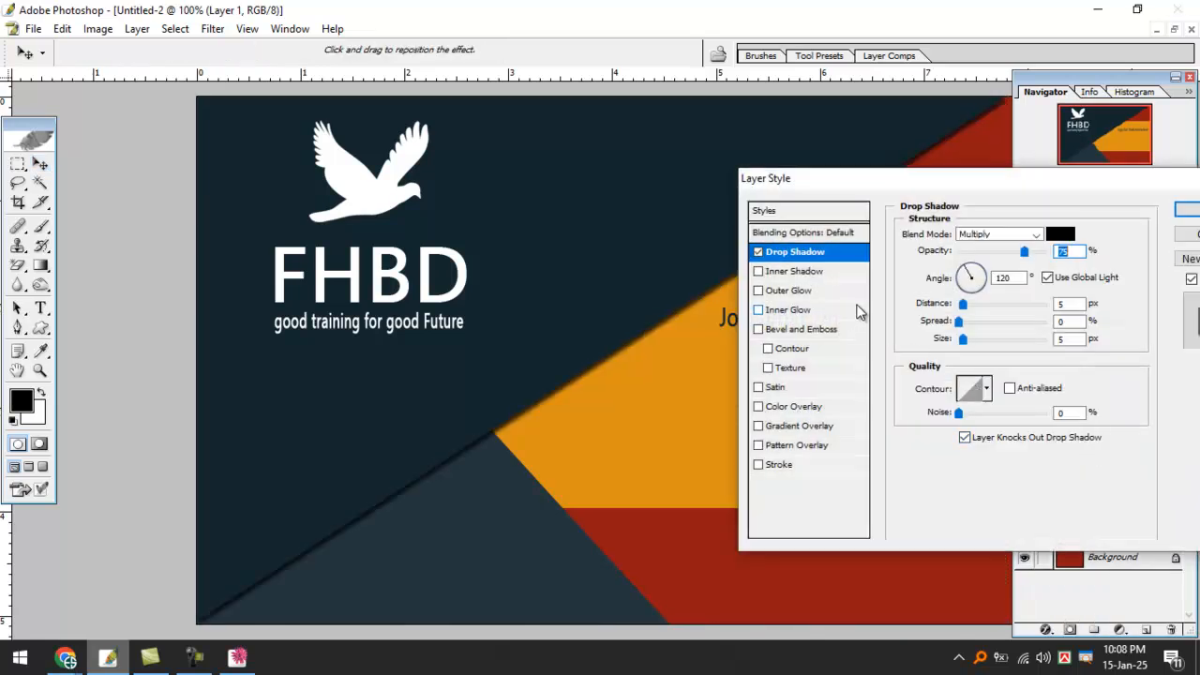
{"action": "left_click", "coordinate": [1187, 210]}
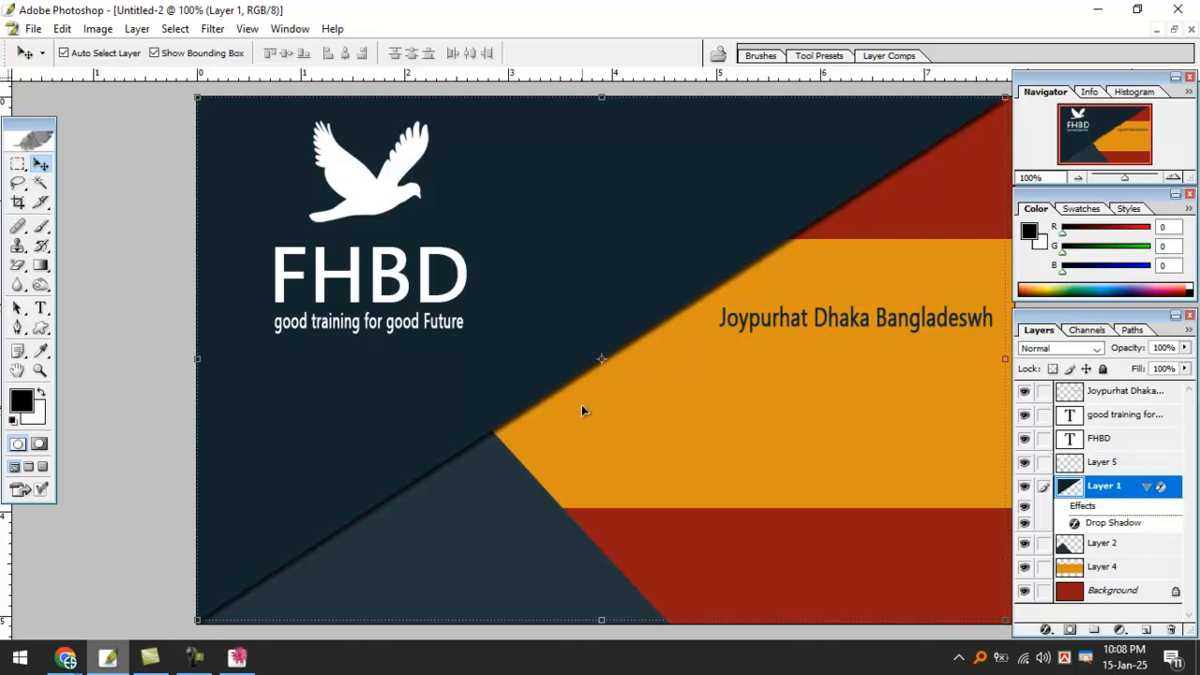
{"action": "key", "text": "ctrl+z"}
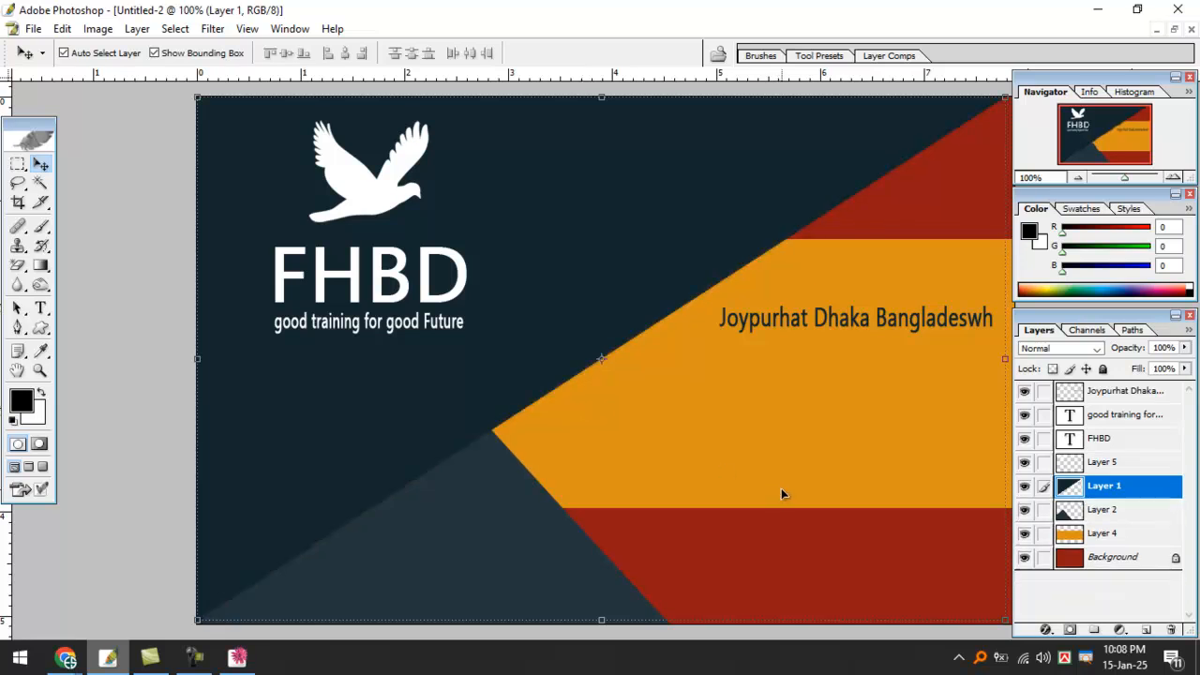
Give Layer 1 a drop shadow with 15 px distance, 16 px size and 0 spread.
{"action": "left_click", "coordinate": [1053, 633]}
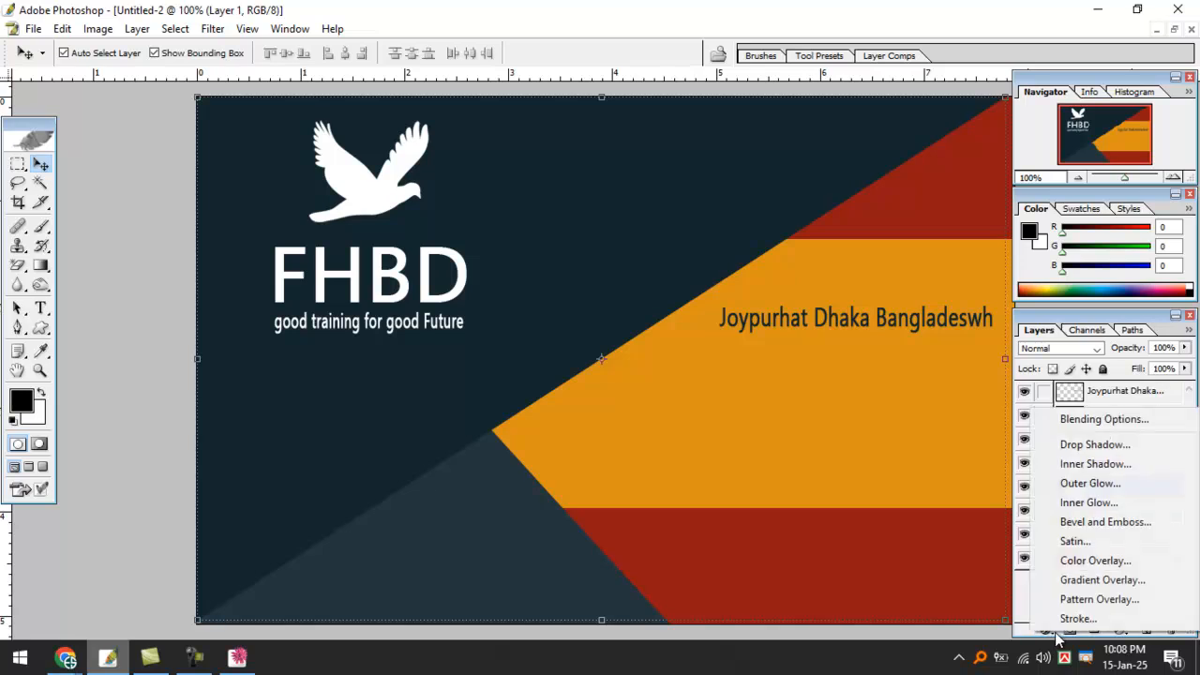
{"action": "left_click", "coordinate": [1098, 448]}
{"action": "left_click_drag", "start_coordinate": [897, 184], "coordinate": [937, 225]}
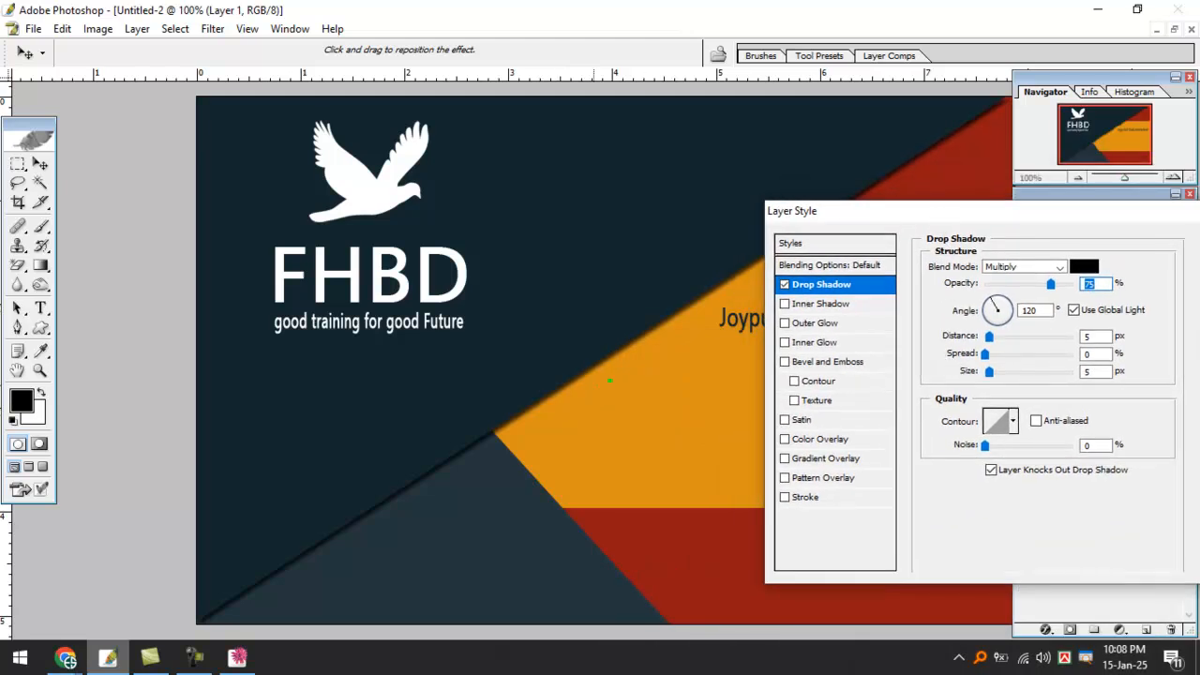
{"action": "left_click_drag", "start_coordinate": [611, 362], "coordinate": [567, 386]}
{"action": "key", "text": "Escape"}
{"action": "left_click_drag", "start_coordinate": [984, 374], "coordinate": [999, 377]}
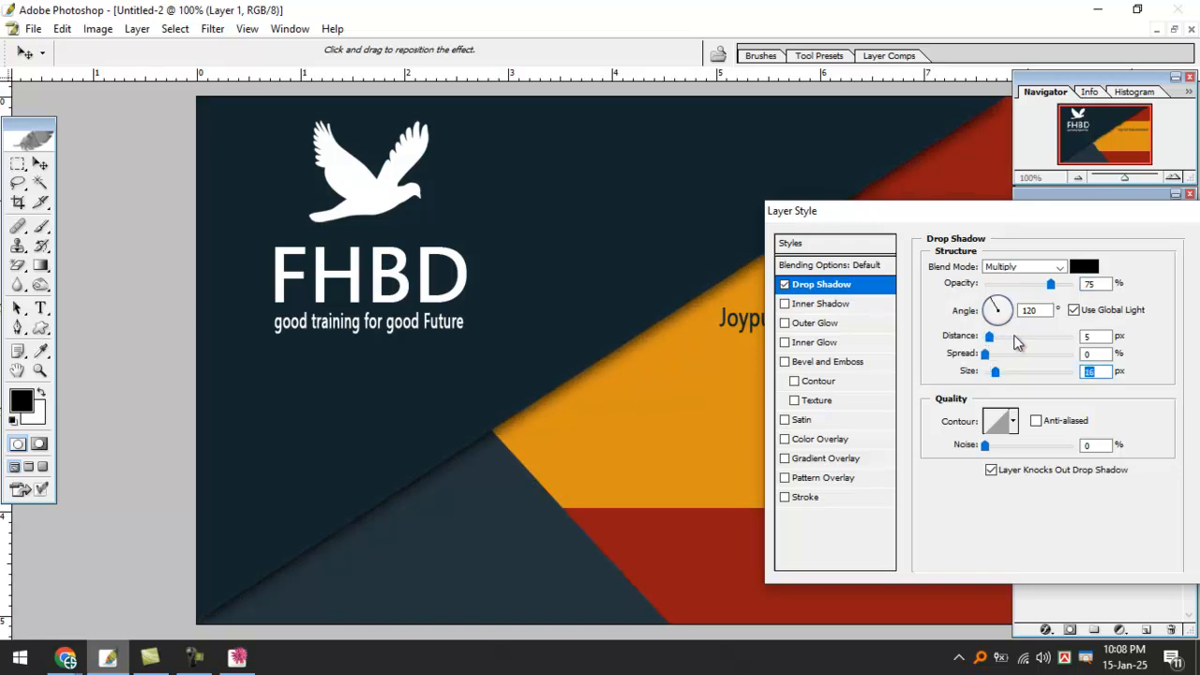
{"action": "mouse_move", "coordinate": [988, 337]}
{"action": "left_mouse_down"}
{"action": "mouse_move", "coordinate": [1011, 360]}
{"action": "mouse_move", "coordinate": [988, 358]}
{"action": "left_mouse_up"}
{"action": "left_click_drag", "start_coordinate": [1123, 220], "coordinate": [973, 243]}
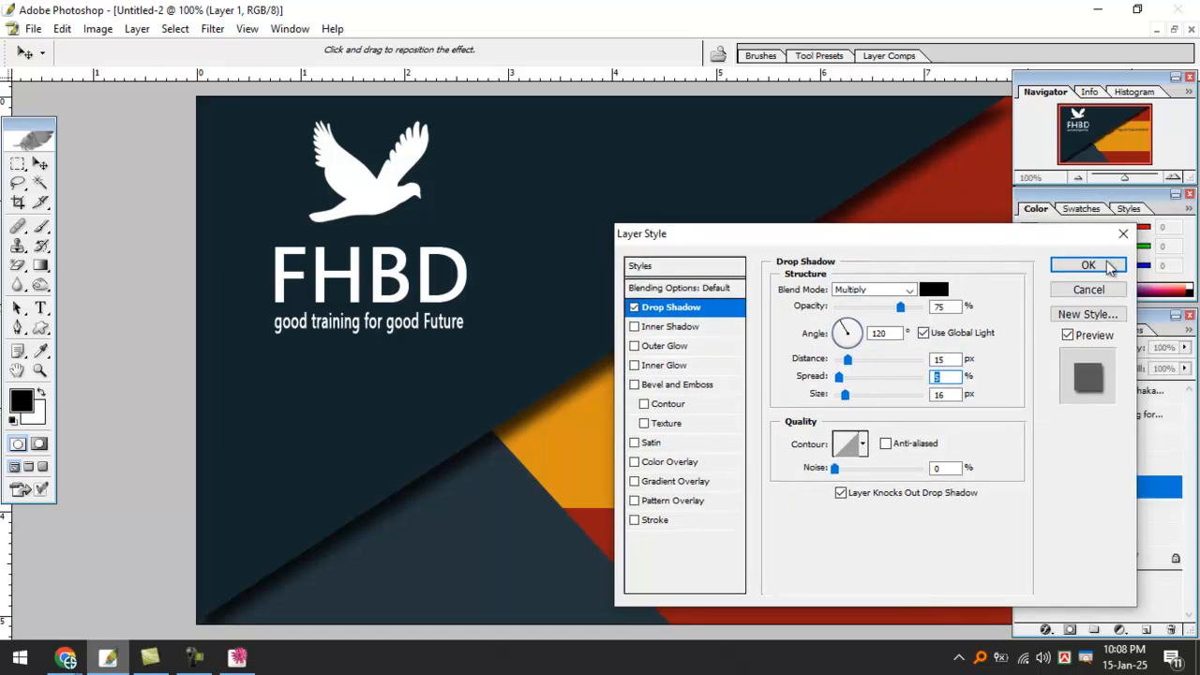
{"action": "left_click", "coordinate": [1087, 265]}
Zoom out to view the whole card in the standard window mode.
{"action": "key", "text": "ctrl+minus"}
{"action": "key", "text": "ctrl+minus"}
{"action": "key", "text": "ctrl+minus"}
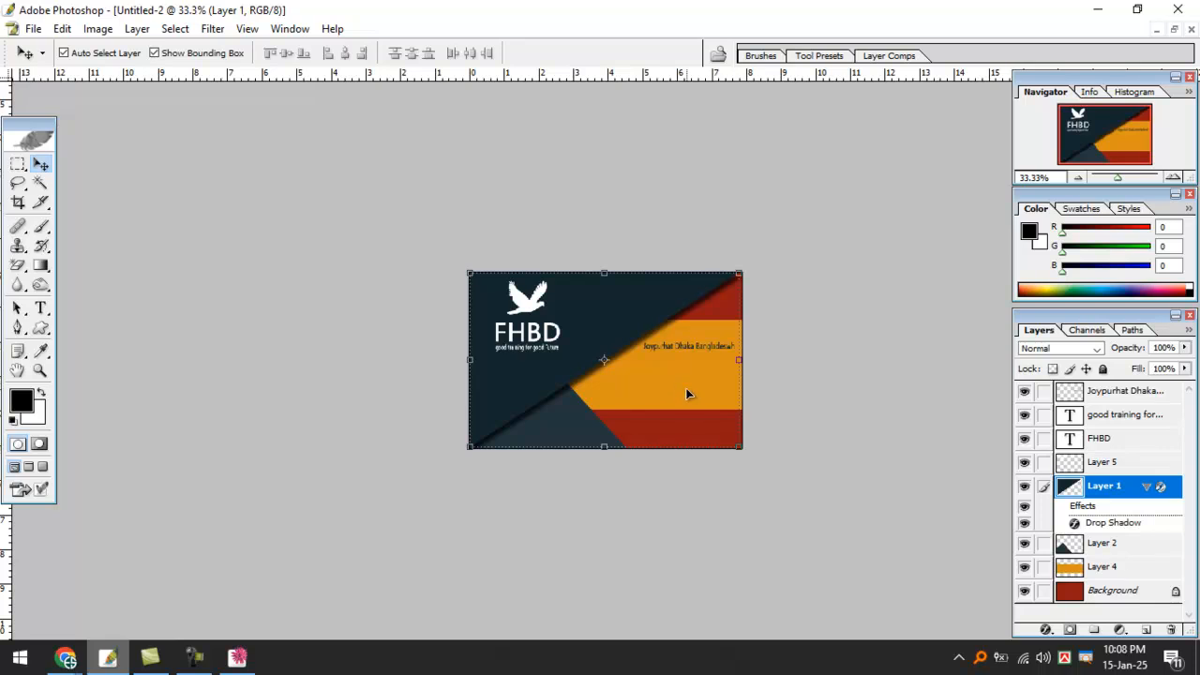
{"action": "key", "text": "m"}
{"action": "key", "text": "f"}
{"action": "key", "text": "f"}
{"action": "key", "text": "f"}
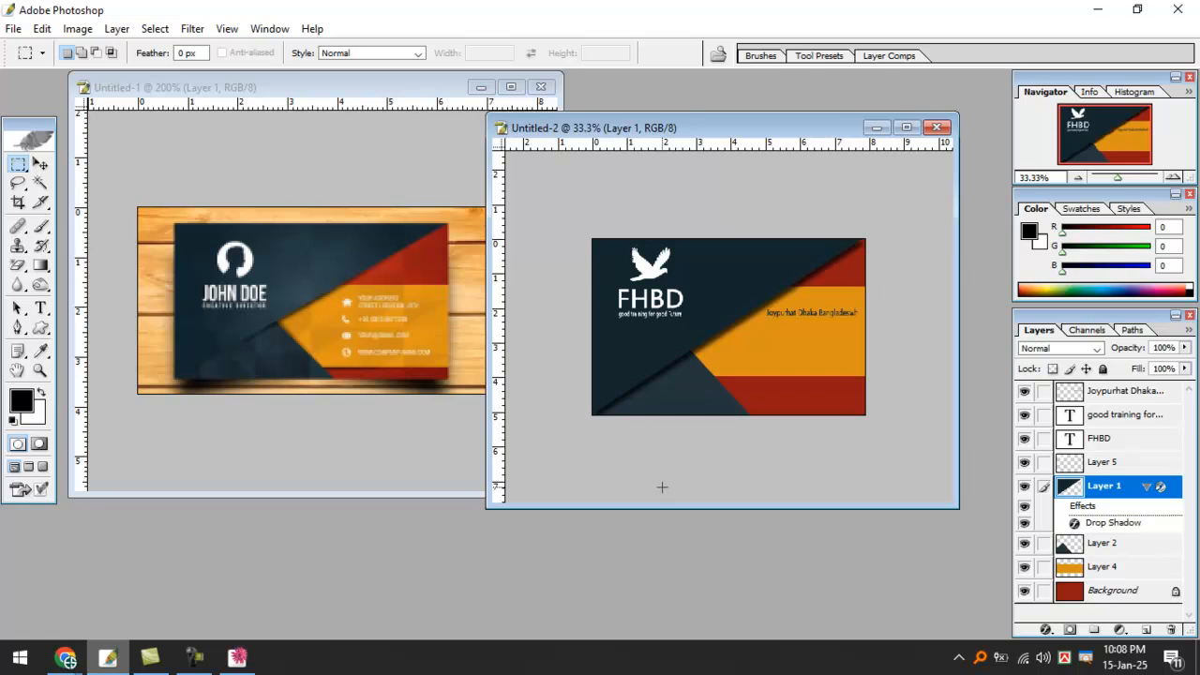
Switch to the Move tool and create a new blank document, Untitled-3, with Ctrl+N.
{"action": "scroll", "coordinate": [663, 476], "scroll_direction": "up", "scroll_amount": 3}
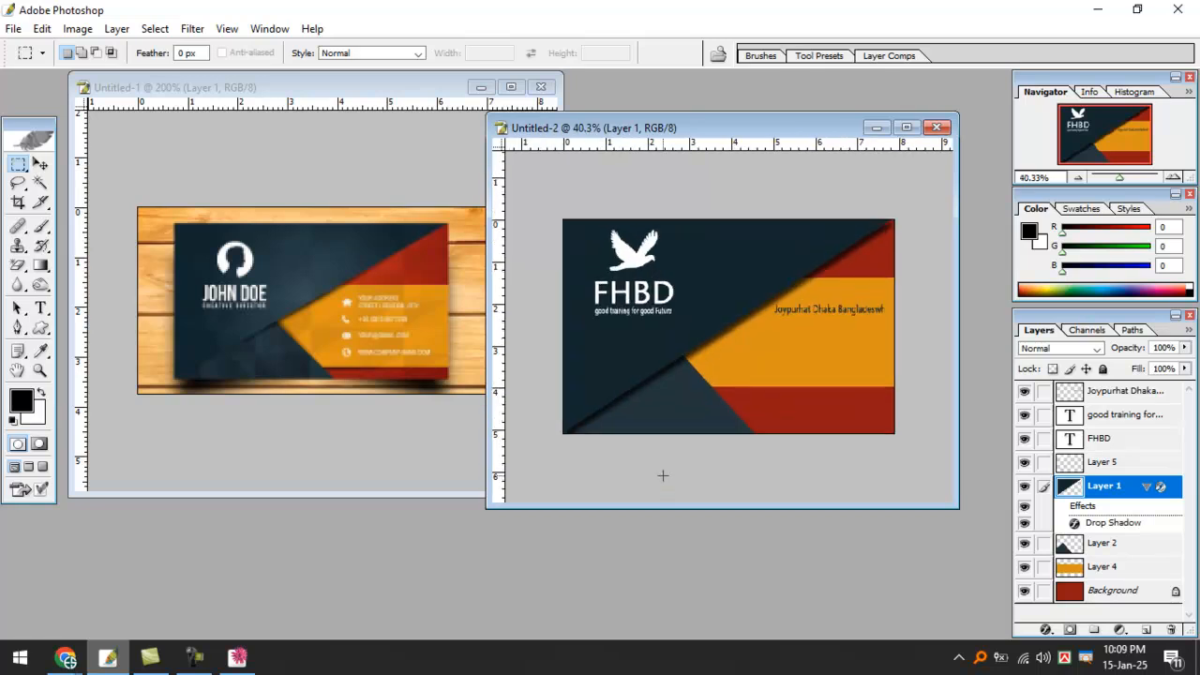
{"action": "scroll", "coordinate": [662, 476], "scroll_direction": "down", "scroll_amount": 1}
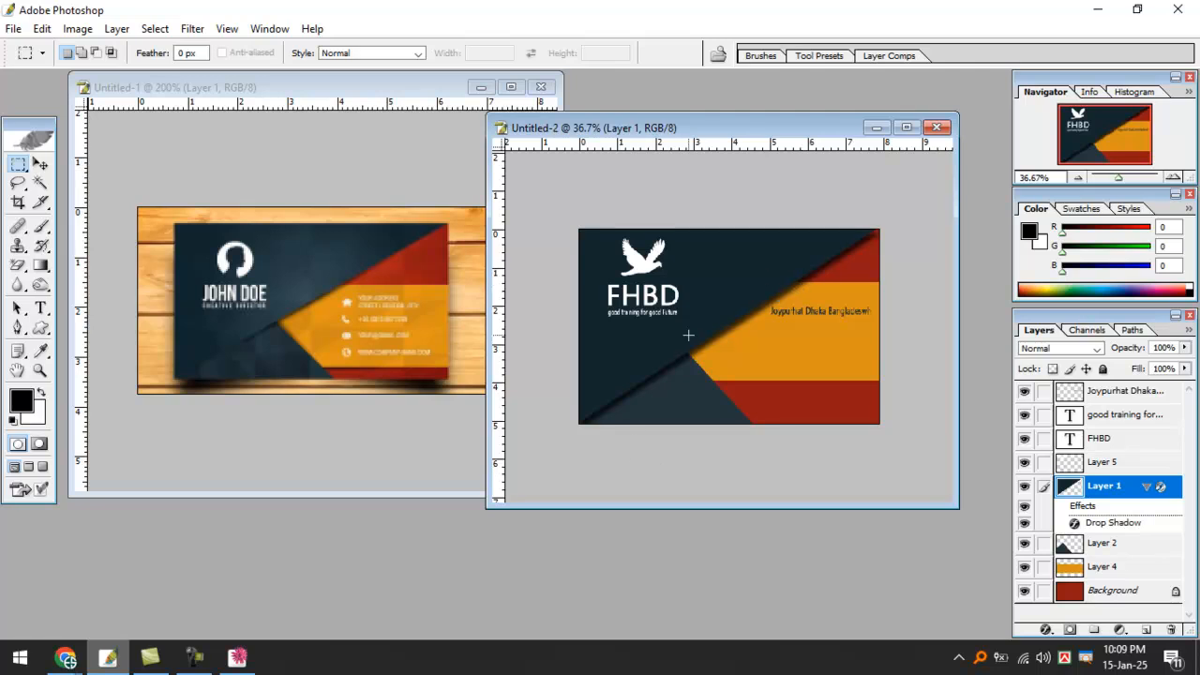
{"action": "left_click", "coordinate": [40, 163]}
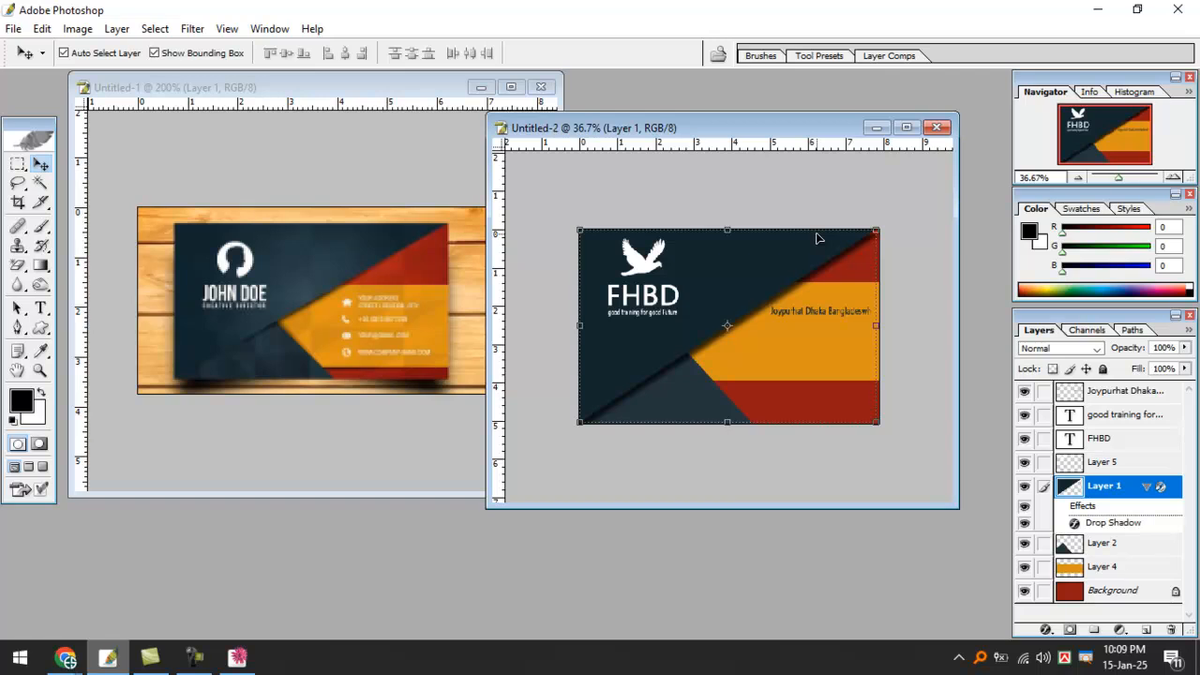
{"action": "key", "text": "ctrl+n"}
Confirm Untitled-3, maximize and fit it on screen, and add an empty Layer 1.
{"action": "key", "text": "Return"}
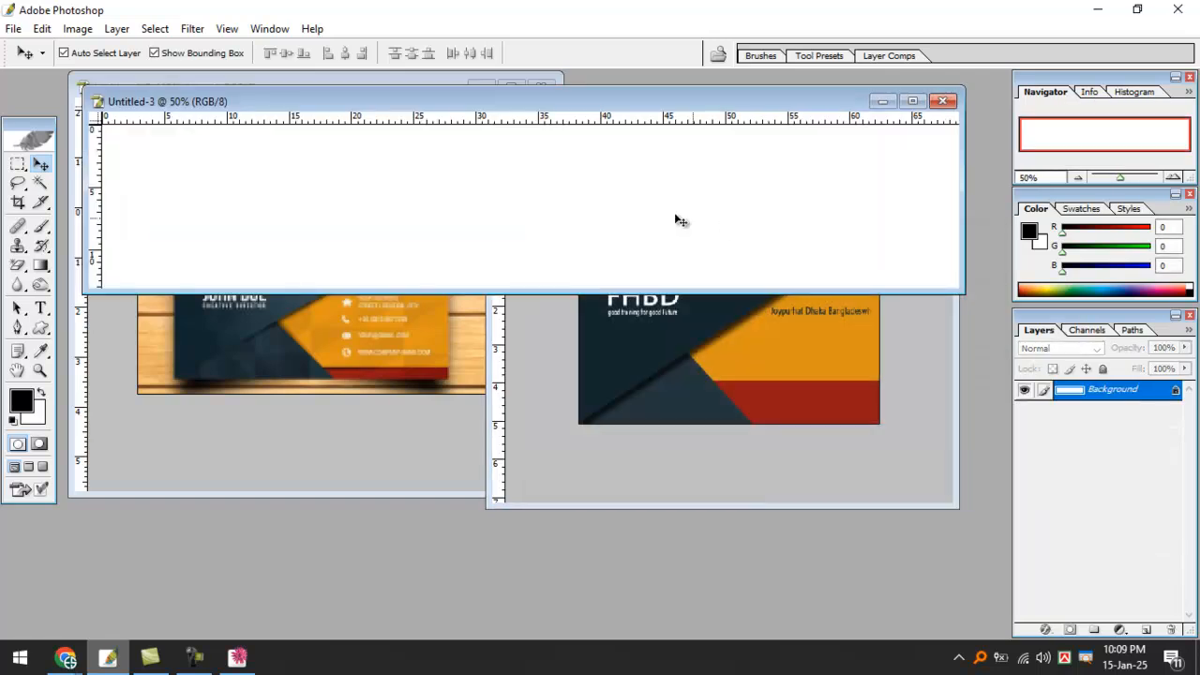
{"action": "double_click", "coordinate": [524, 103]}
{"action": "key", "text": "ctrl+0"}
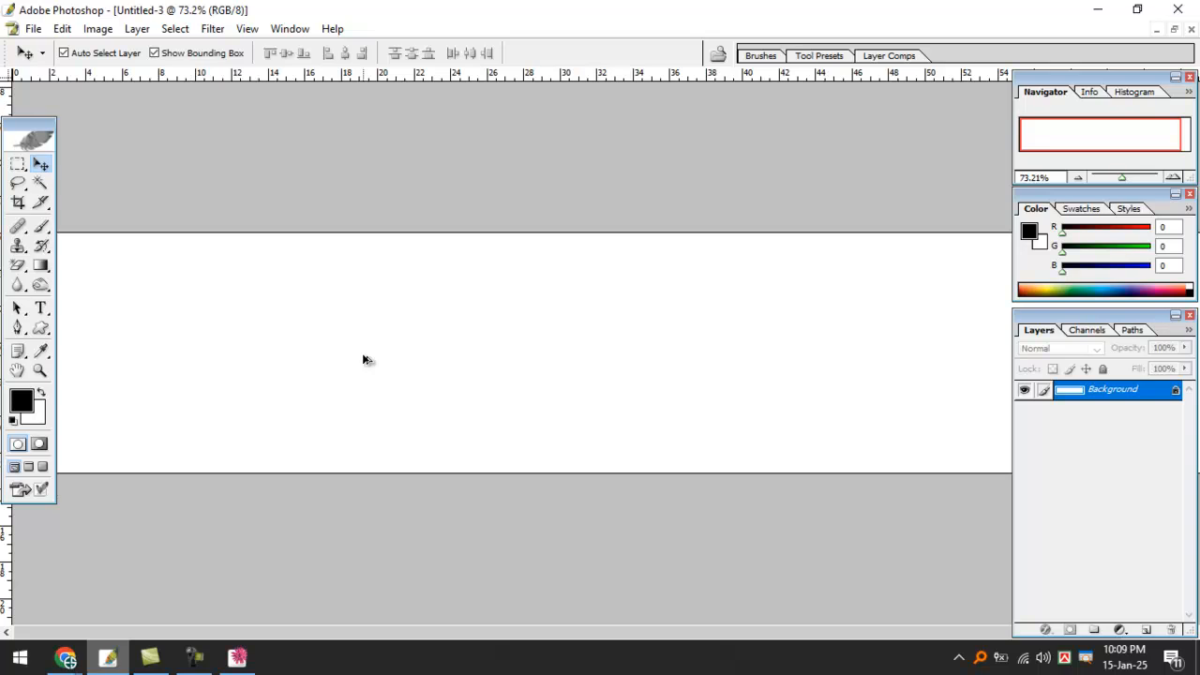
{"action": "key", "text": "ctrl+shift+alt+n"}
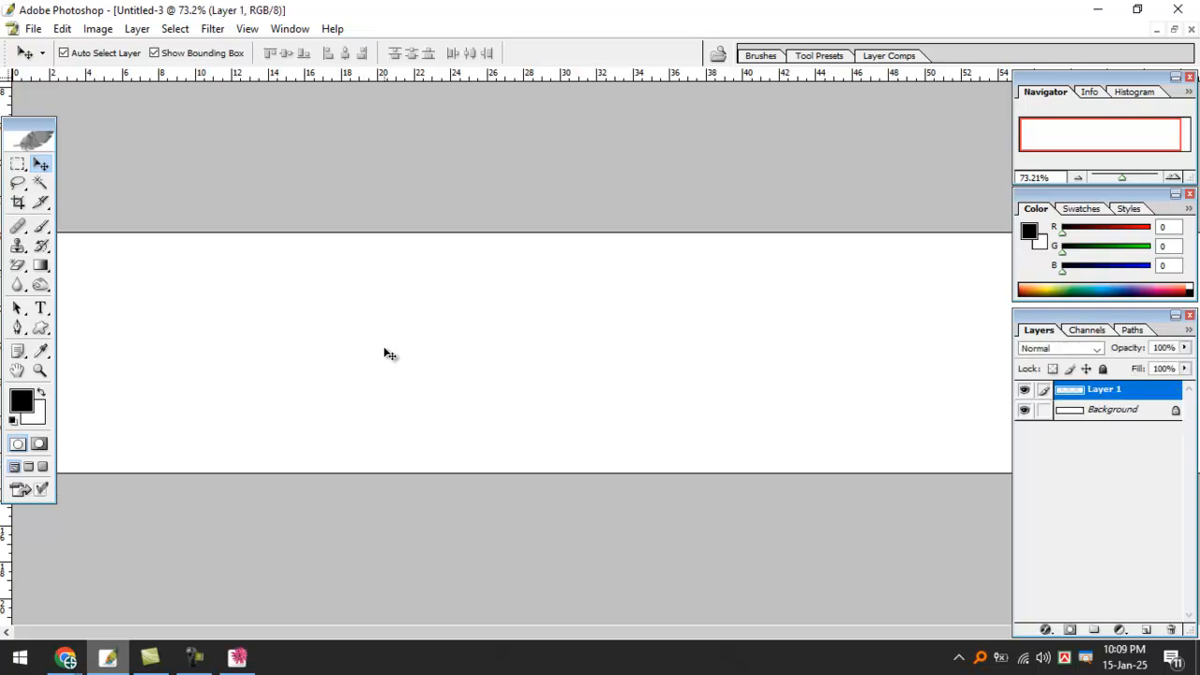
{"action": "left_click_drag", "start_coordinate": [18, 165], "coordinate": [427, 342]}
Fill a square selection on Layer 1 with red FF0000 and deselect.
{"action": "left_click_drag", "start_coordinate": [371, 286], "coordinate": [483, 391]}
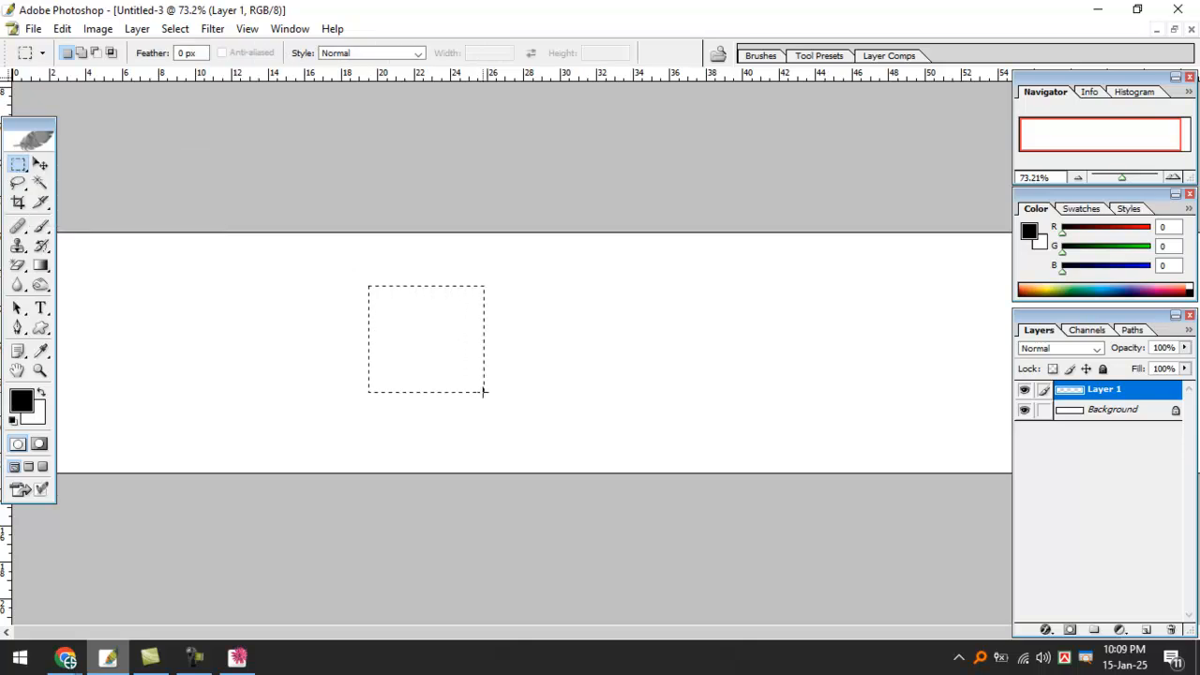
{"action": "left_click", "coordinate": [23, 401]}
{"action": "left_click", "coordinate": [685, 351]}
{"action": "left_click_drag", "start_coordinate": [685, 350], "coordinate": [834, 302]}
{"action": "key", "text": "Return"}
{"action": "key", "text": "alt+BackSpace"}
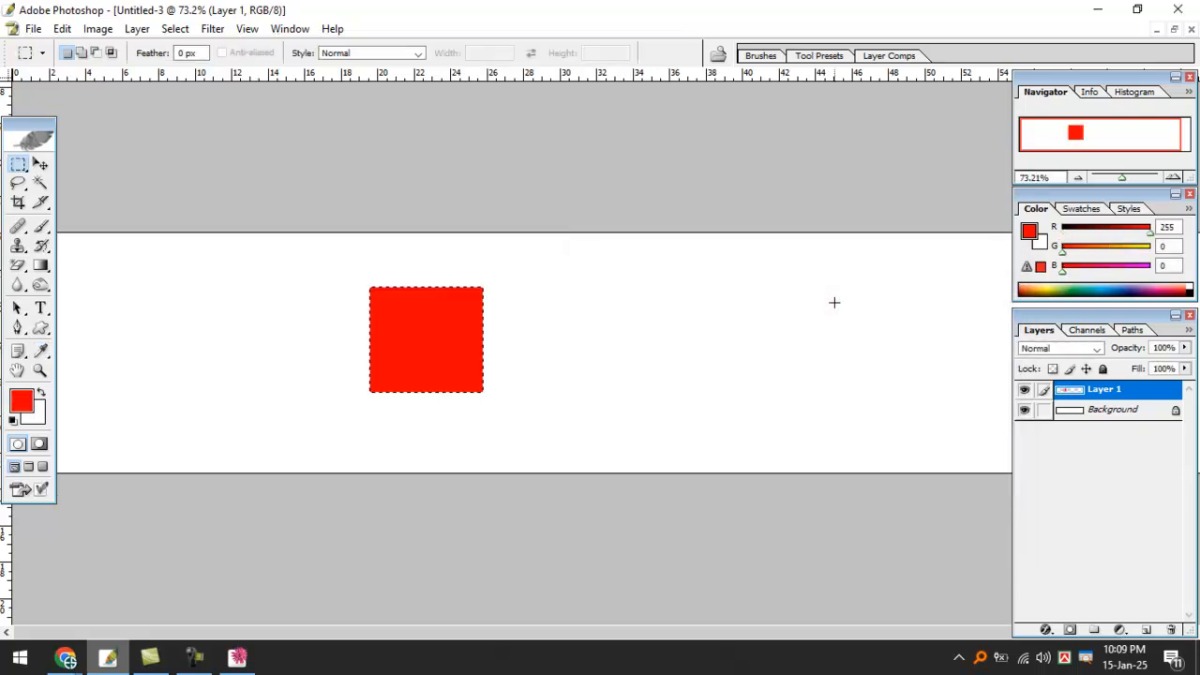
{"action": "key", "text": "ctrl+d"}
Move the red square right toward the canvas centre.
{"action": "key", "text": "v"}
{"action": "left_click_drag", "start_coordinate": [385, 320], "coordinate": [463, 330]}
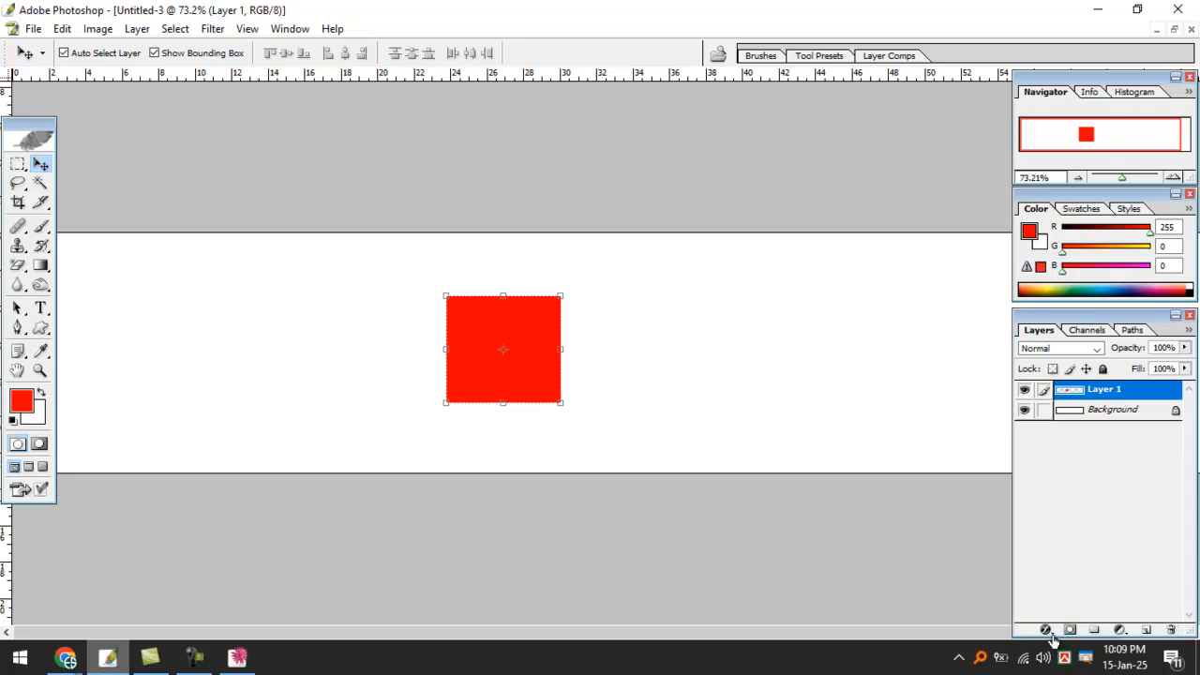
{"action": "left_click", "coordinate": [1046, 629]}
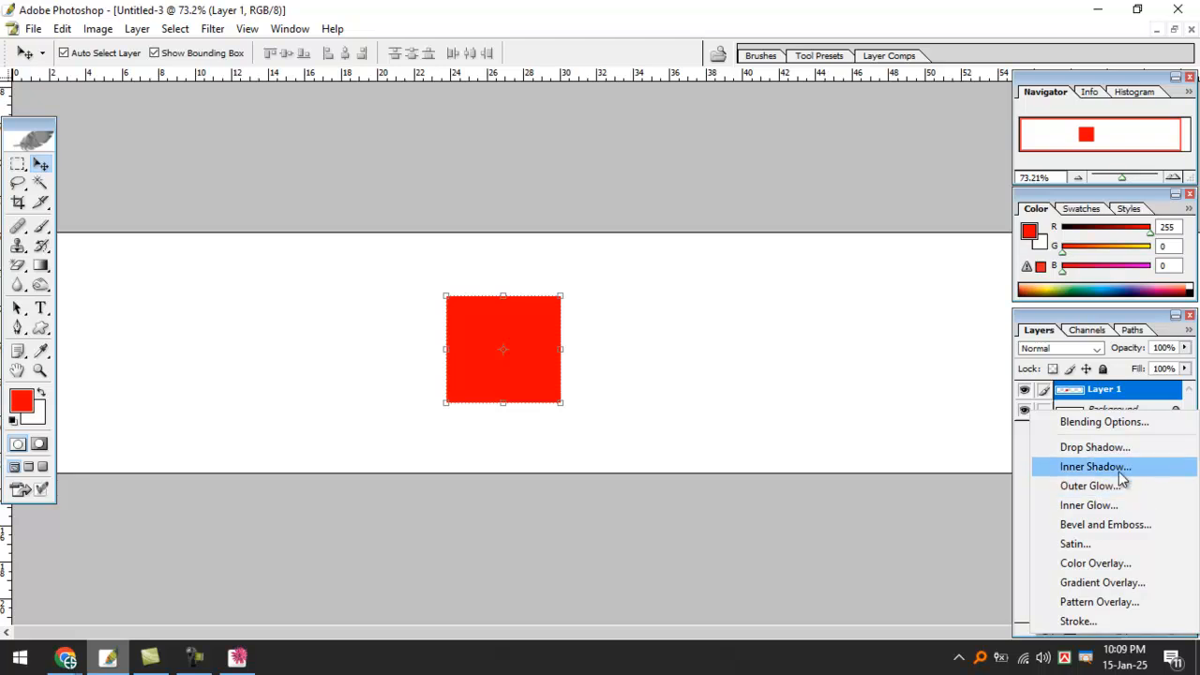
Add a drop shadow to the red square with 24 px distance and 51 px size.
{"action": "left_click", "coordinate": [1056, 447]}
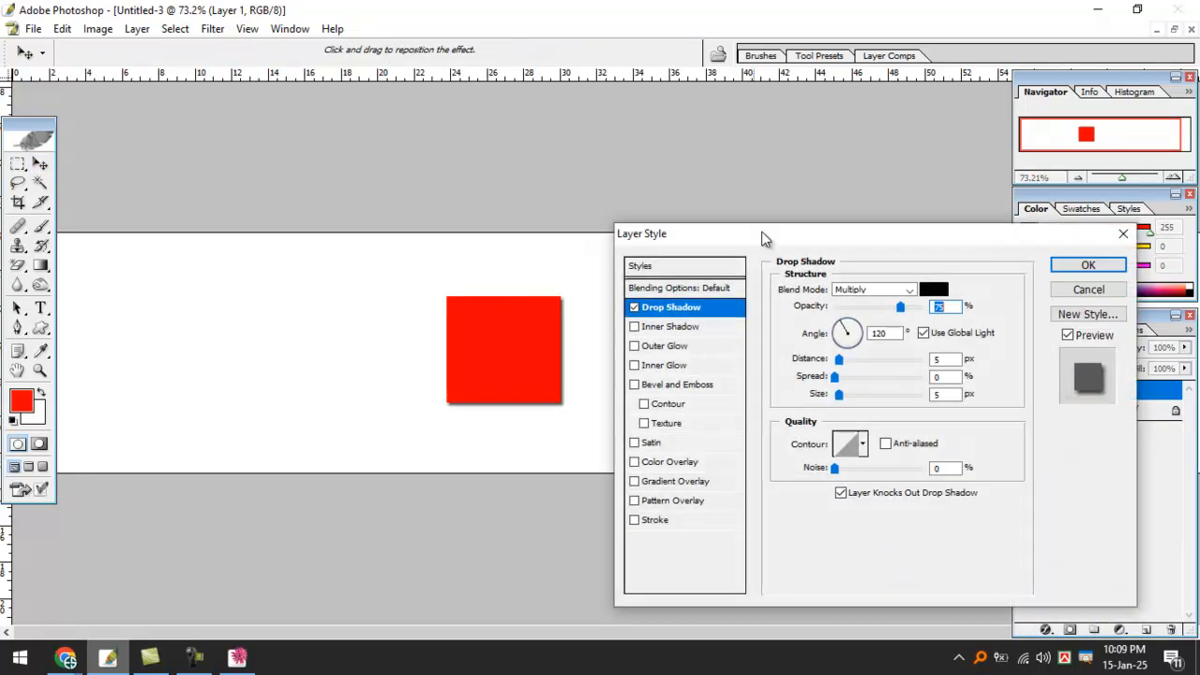
{"action": "left_click_drag", "start_coordinate": [780, 240], "coordinate": [876, 157]}
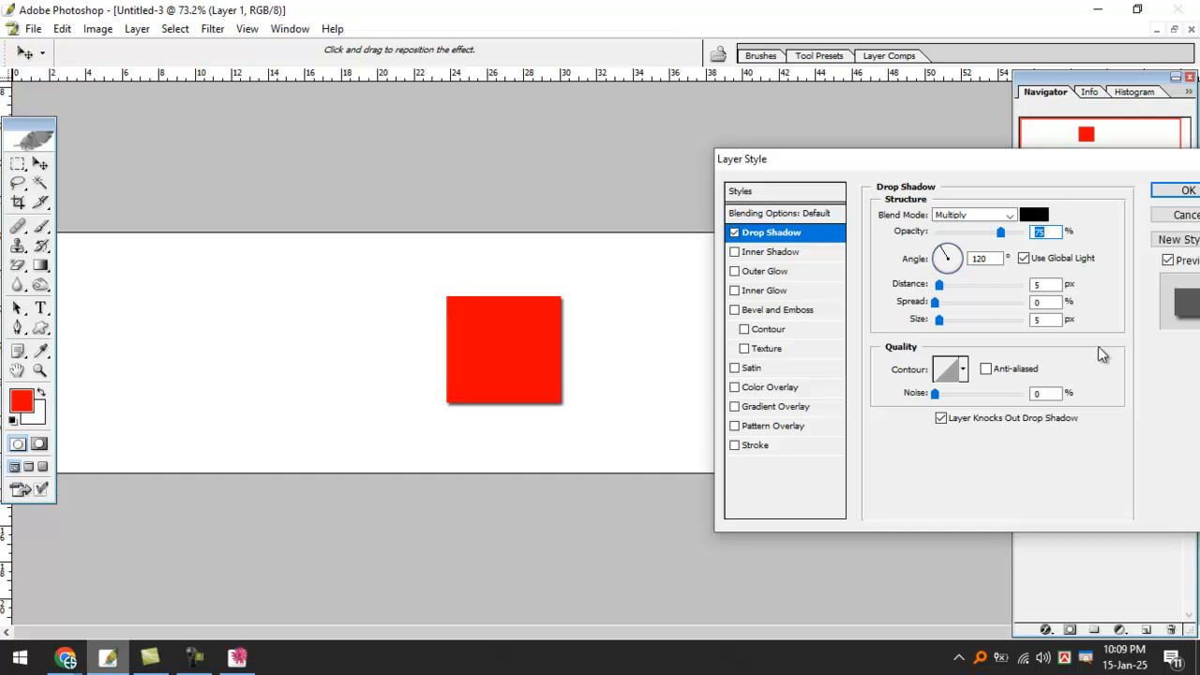
{"action": "left_click_drag", "start_coordinate": [1103, 165], "coordinate": [1033, 169]}
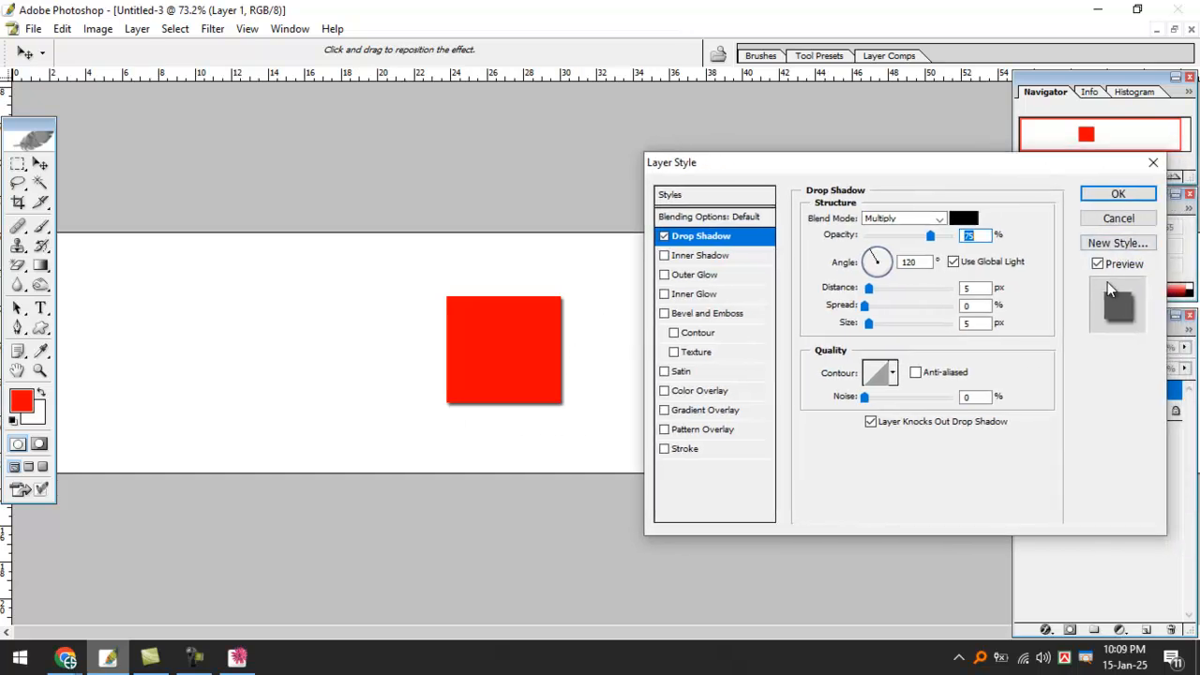
{"action": "mouse_move", "coordinate": [1117, 249]}
{"action": "left_mouse_down"}
{"action": "mouse_move", "coordinate": [1083, 282]}
{"action": "mouse_move", "coordinate": [1062, 247]}
{"action": "left_mouse_up"}
{"action": "left_click", "coordinate": [1098, 264]}
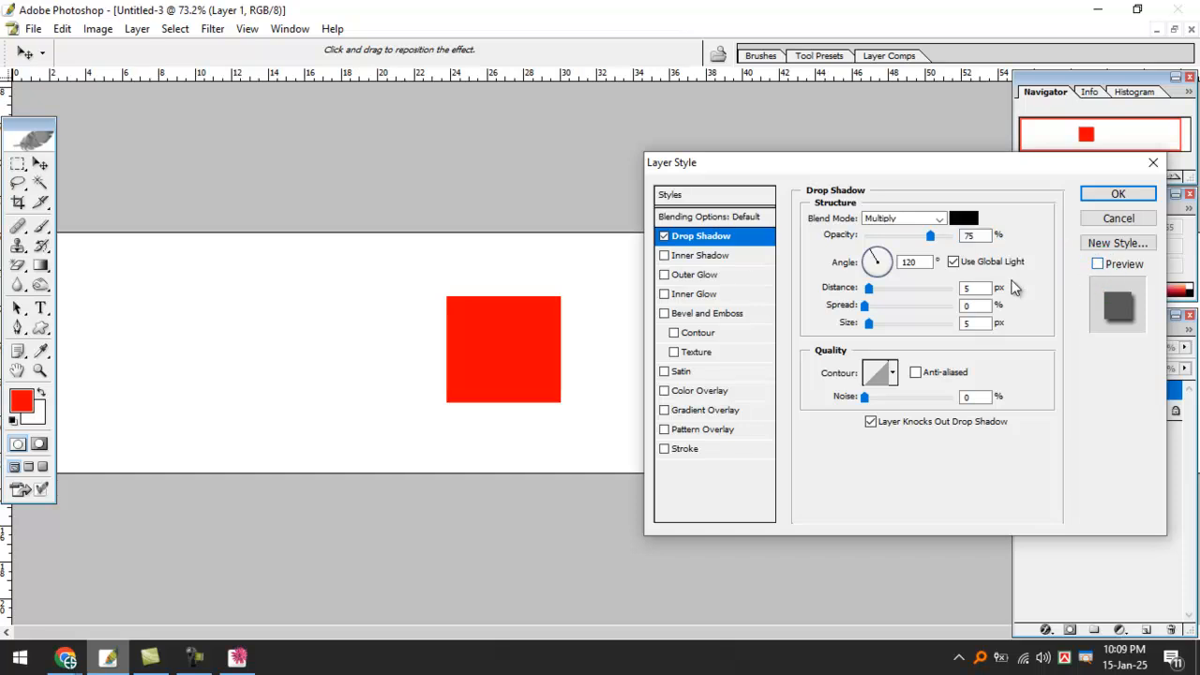
{"action": "left_click_drag", "start_coordinate": [869, 288], "coordinate": [885, 288]}
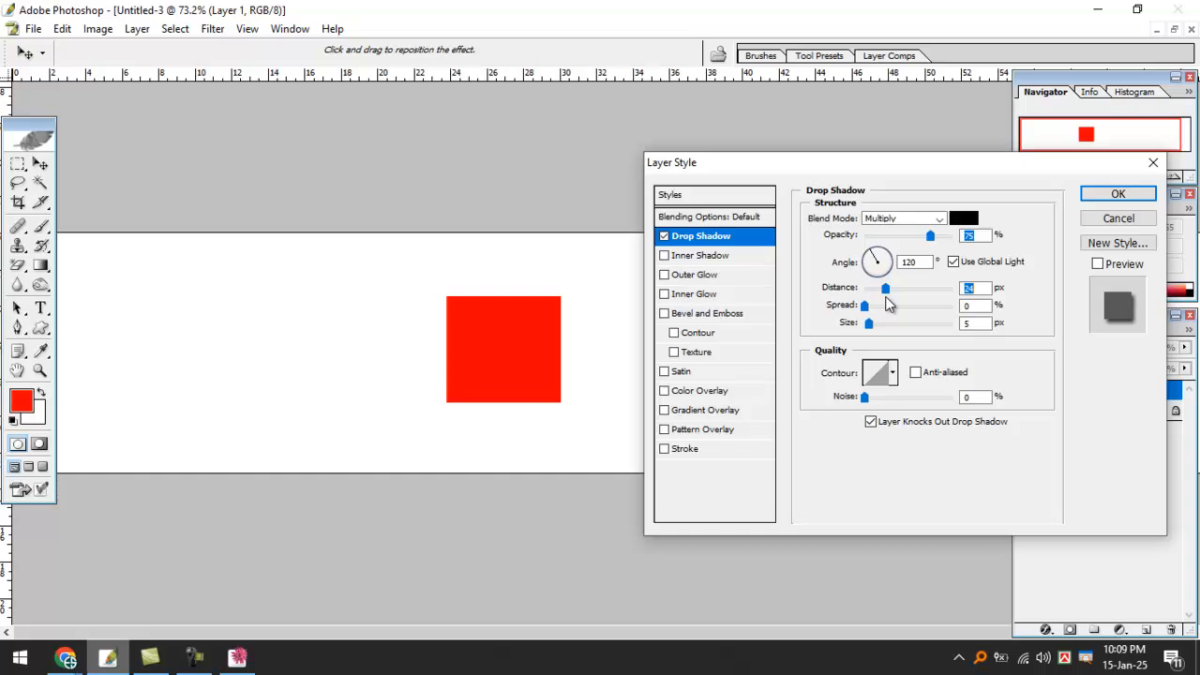
{"action": "left_click", "coordinate": [1111, 218]}
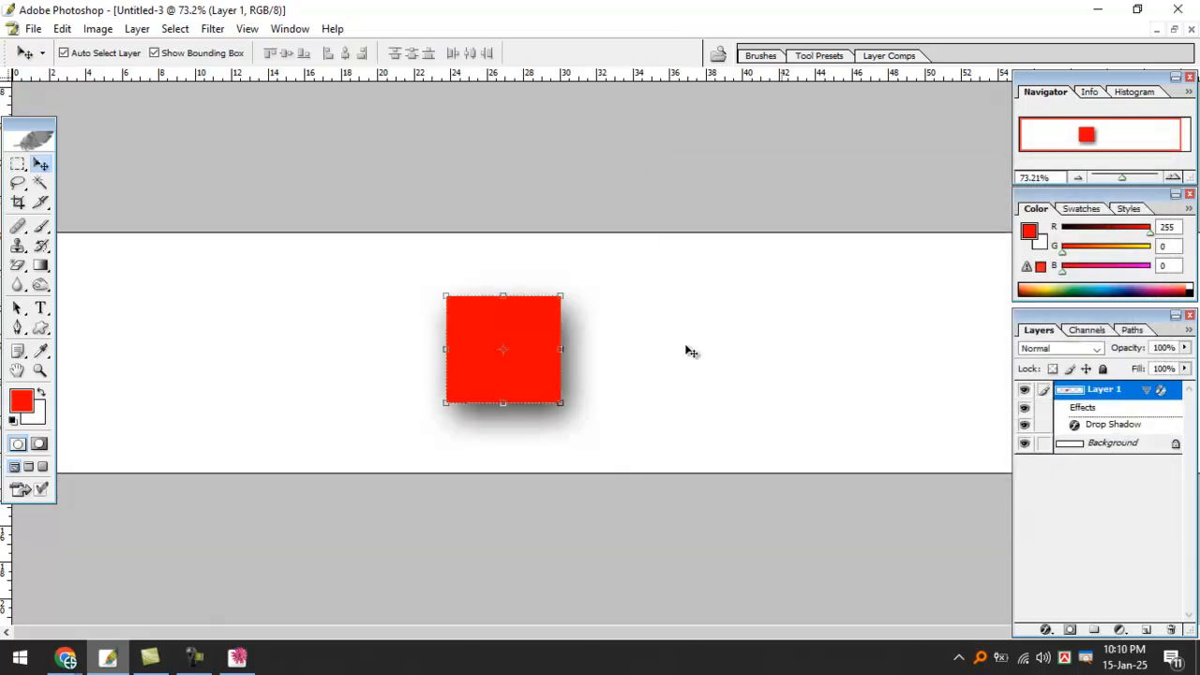
{"action": "left_click", "coordinate": [634, 244]}
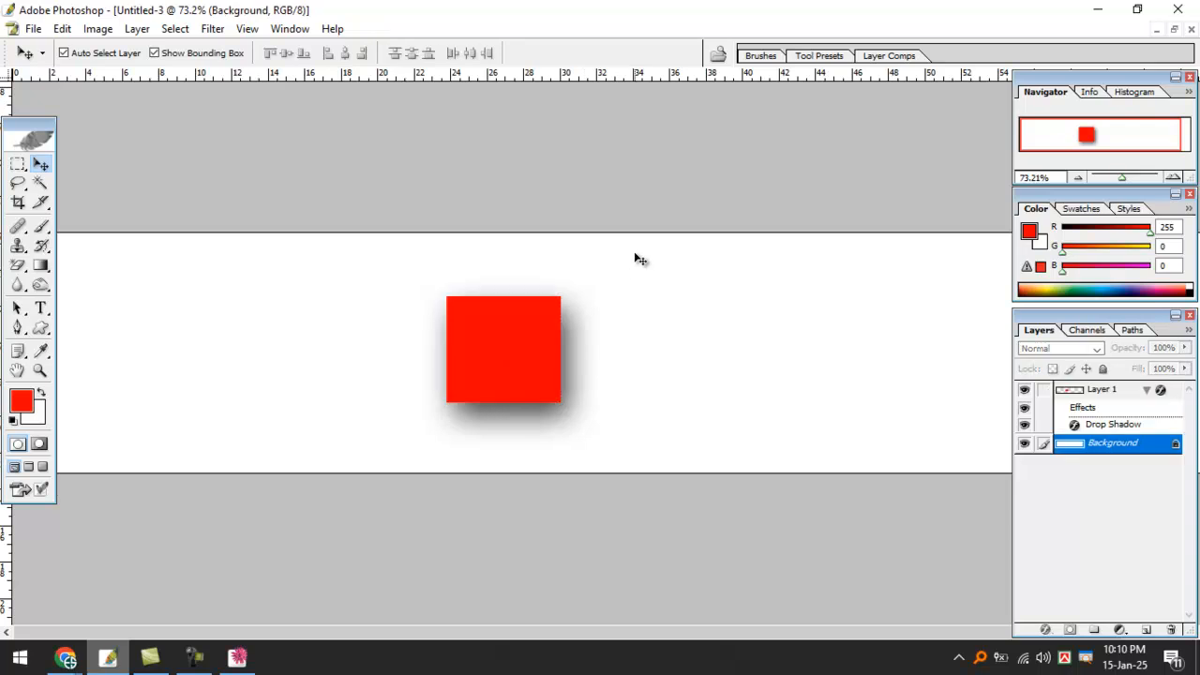
{"action": "left_click", "coordinate": [516, 366]}
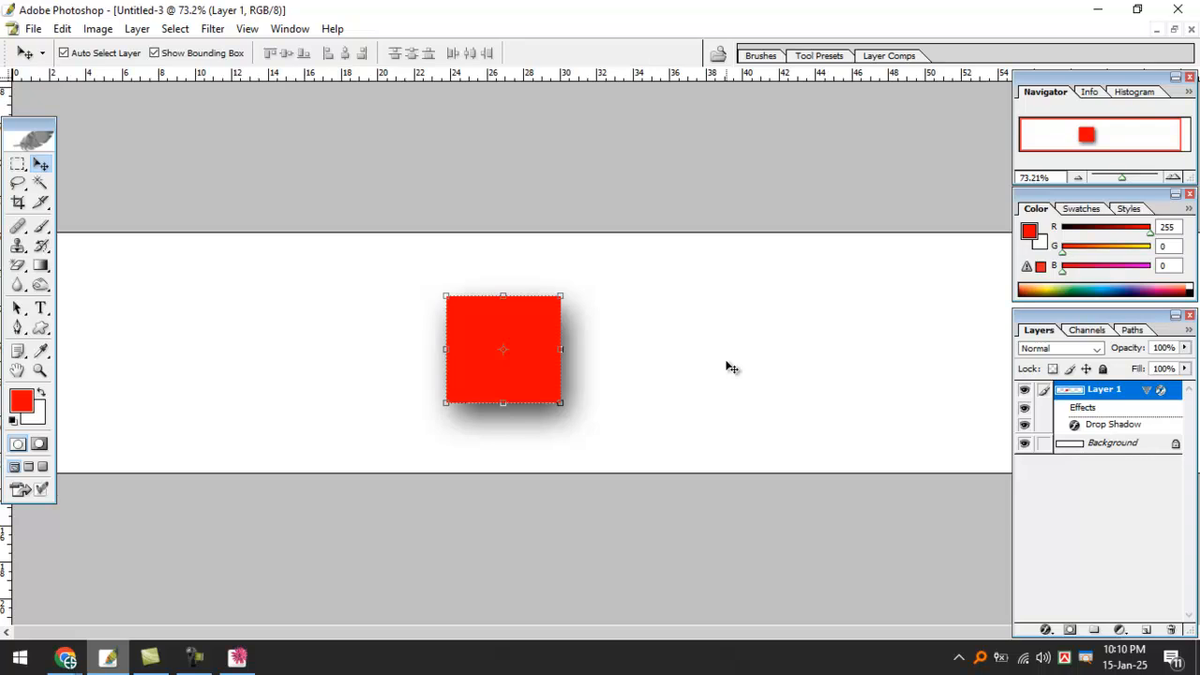
Reopen the red square's Drop Shadow settings and bring the shadow closer.
{"action": "left_click", "coordinate": [1046, 630]}
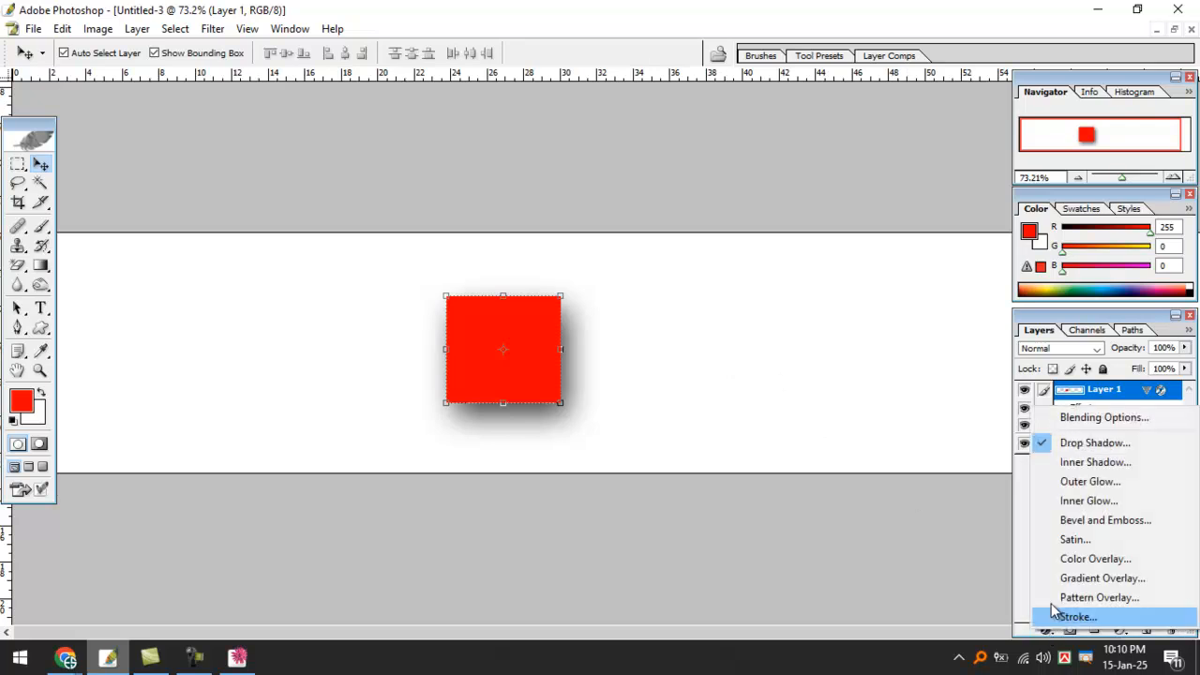
{"action": "left_click", "coordinate": [1121, 444]}
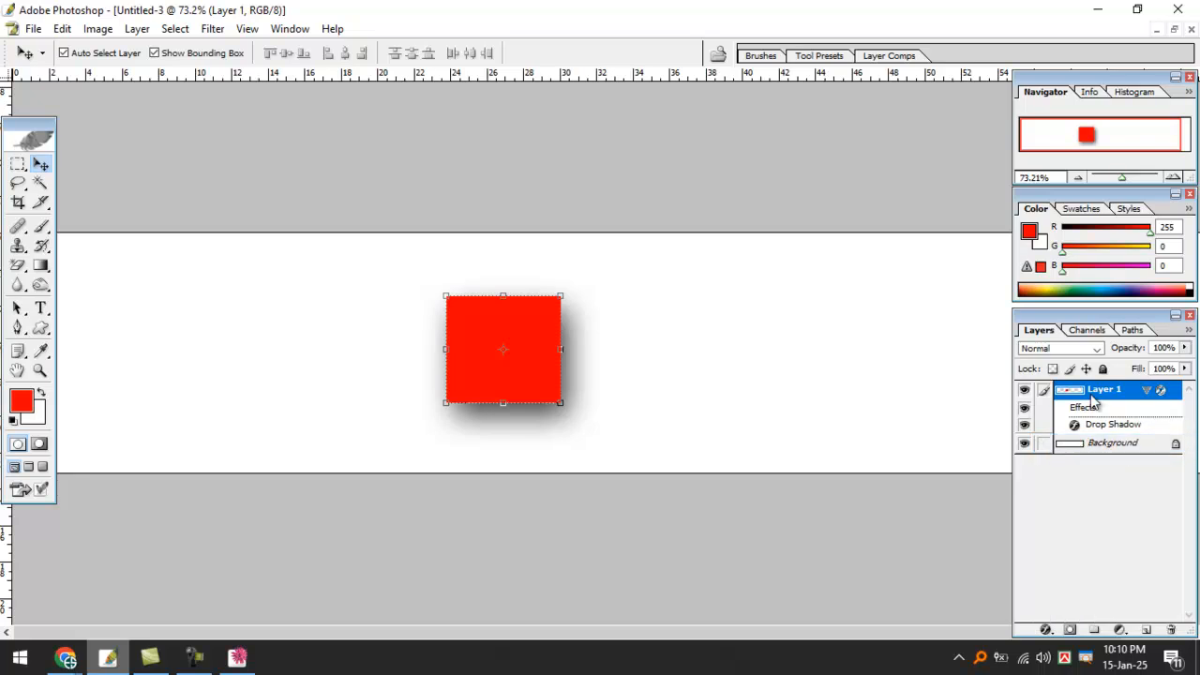
{"action": "left_click_drag", "start_coordinate": [999, 171], "coordinate": [951, 173]}
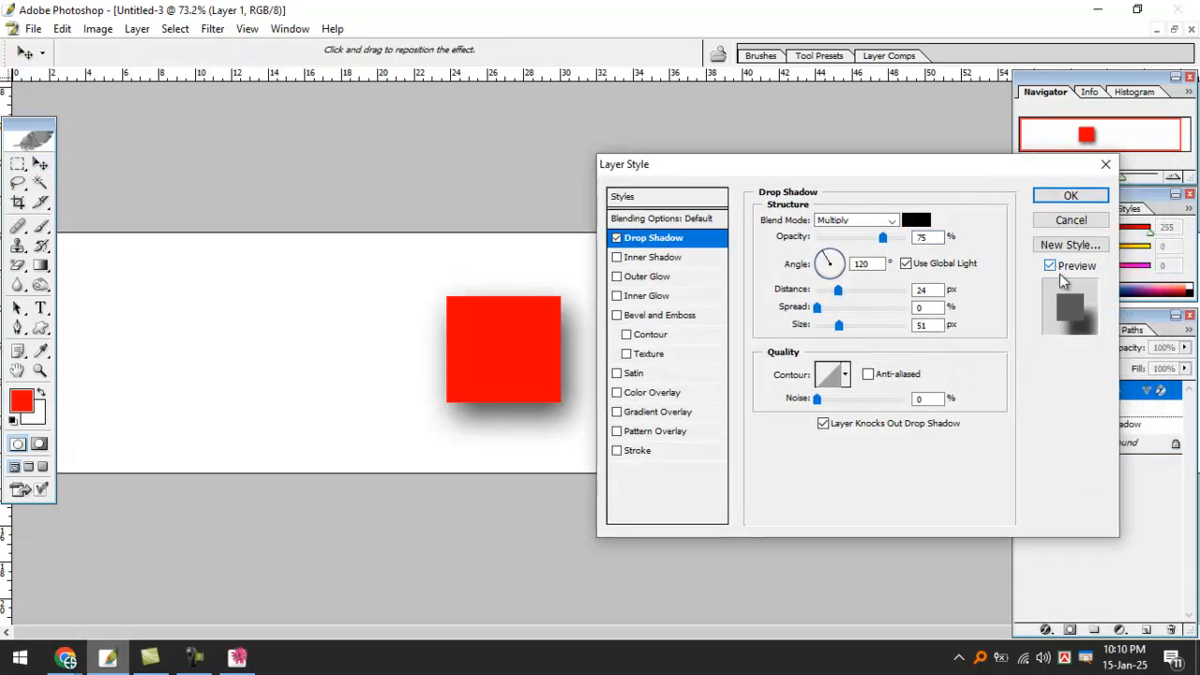
{"action": "left_click_drag", "start_coordinate": [909, 165], "coordinate": [1012, 162]}
{"action": "left_click_drag", "start_coordinate": [940, 288], "coordinate": [931, 328]}
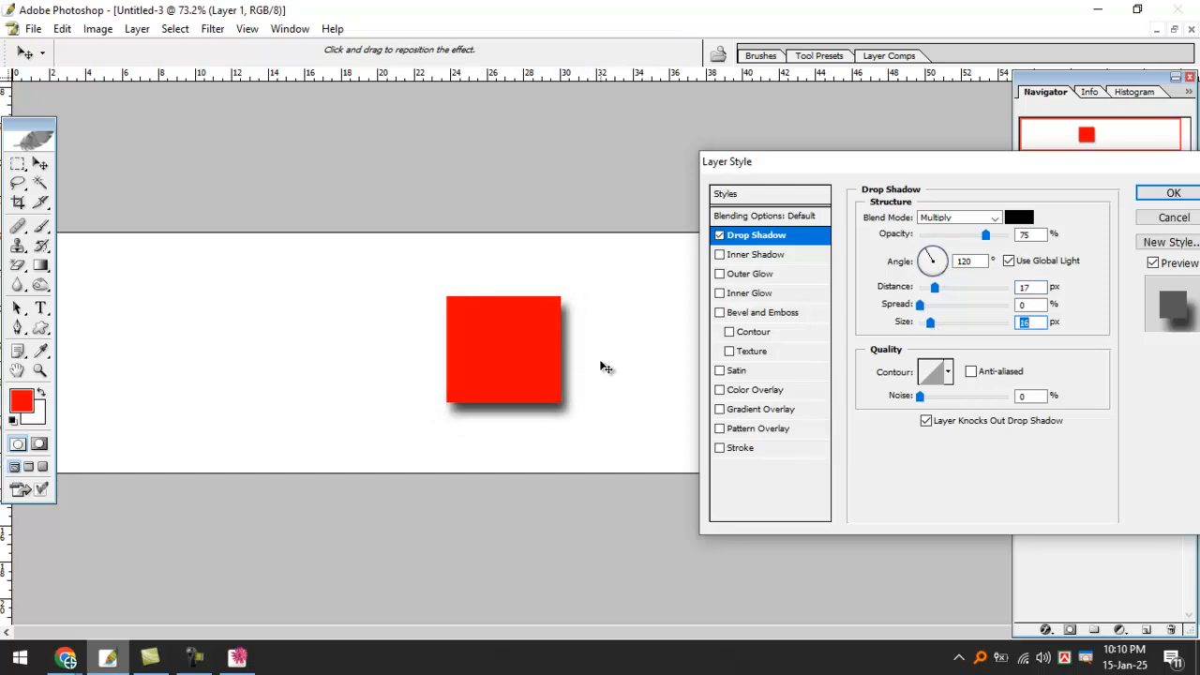
{"action": "mouse_move", "coordinate": [577, 316]}
{"action": "left_mouse_down"}
{"action": "mouse_move", "coordinate": [593, 409]}
{"action": "mouse_move", "coordinate": [555, 428]}
{"action": "mouse_move", "coordinate": [432, 435]}
{"action": "left_mouse_up"}
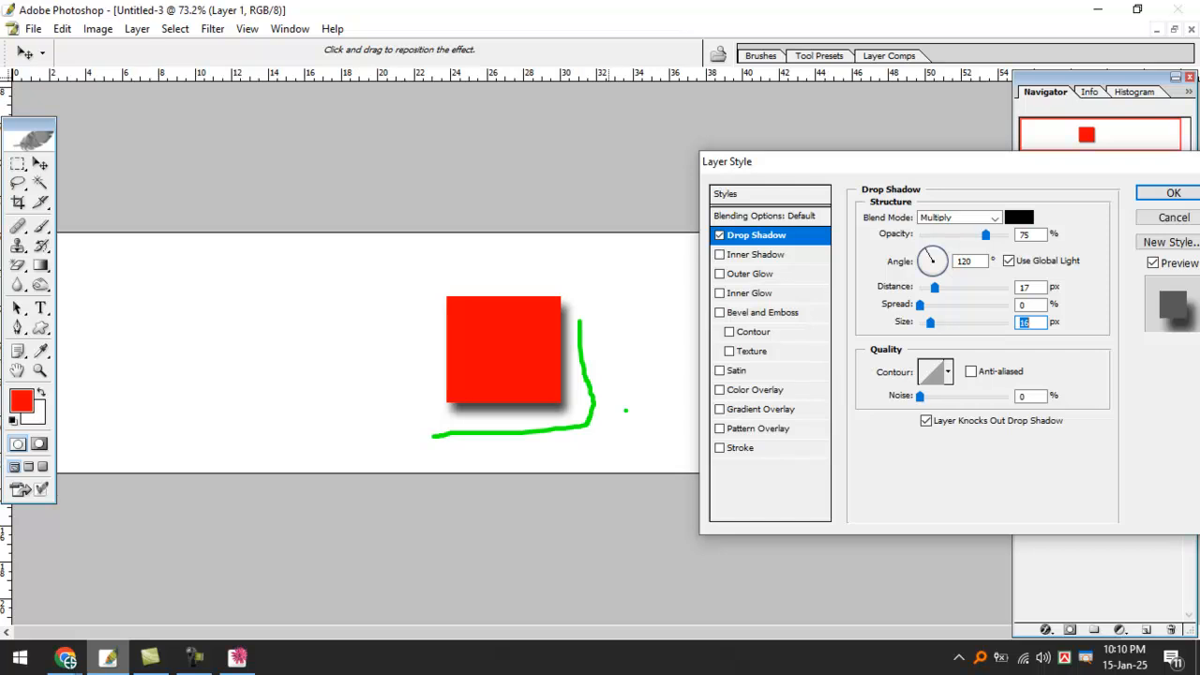
{"action": "key", "text": "Escape"}
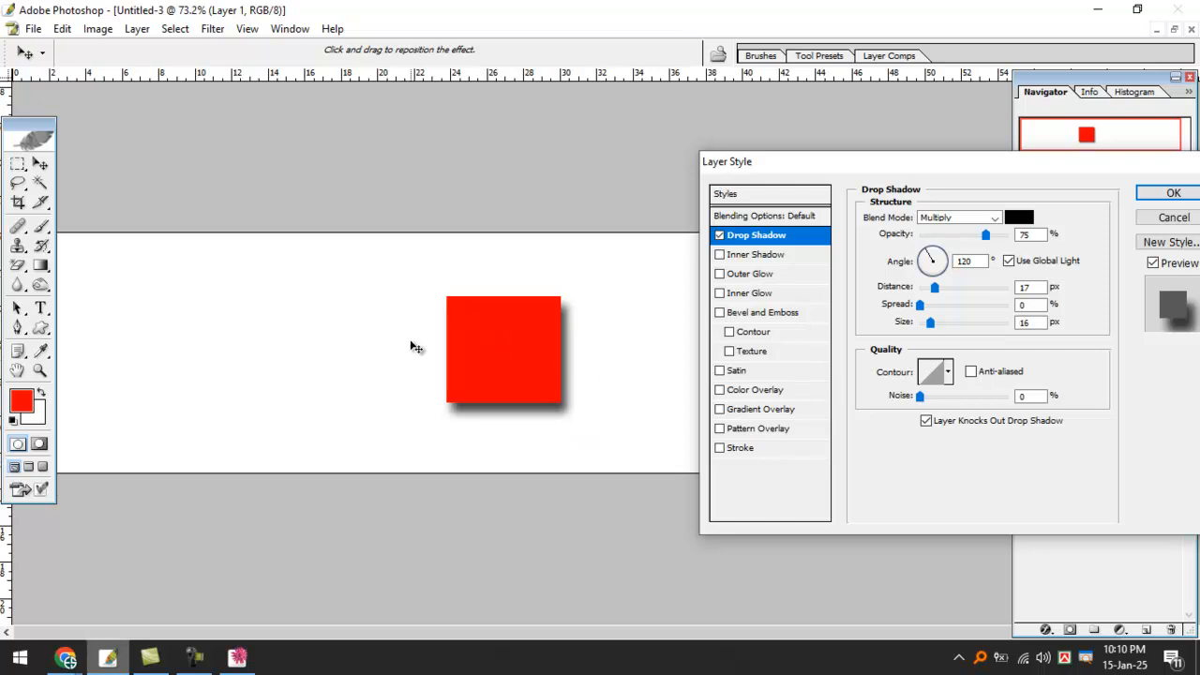
{"action": "mouse_move", "coordinate": [512, 278]}
{"action": "left_mouse_down"}
{"action": "mouse_move", "coordinate": [395, 287]}
{"action": "mouse_move", "coordinate": [419, 381]}
{"action": "left_mouse_up"}
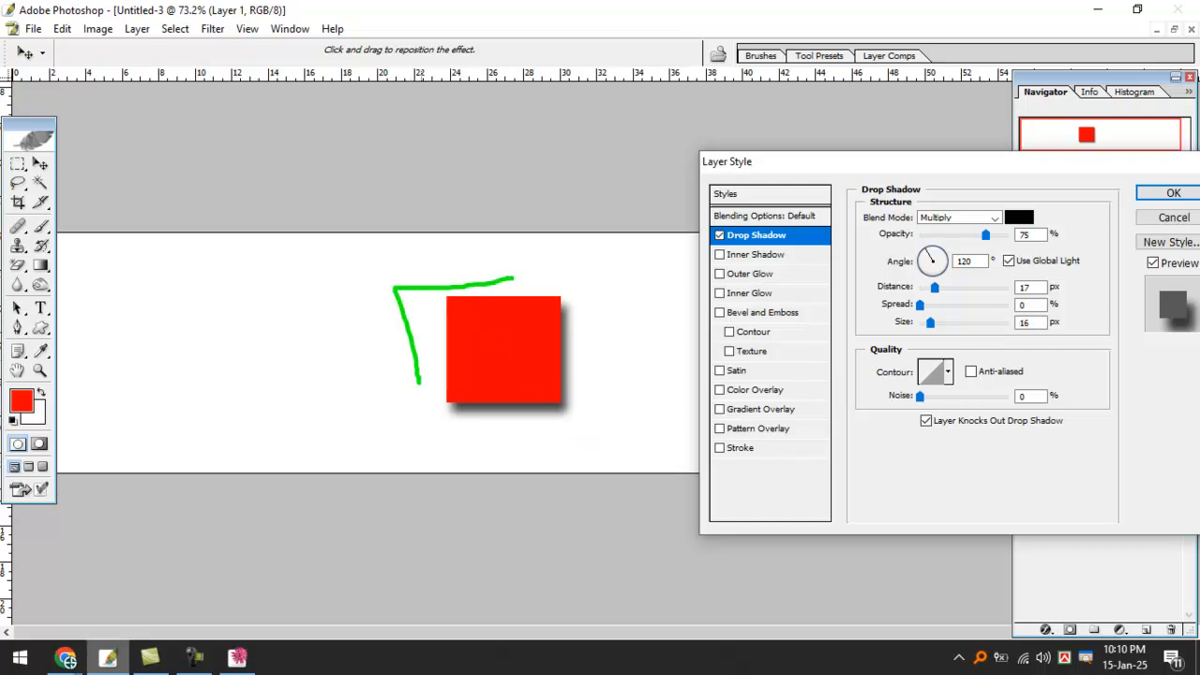
{"action": "key", "text": "Escape"}
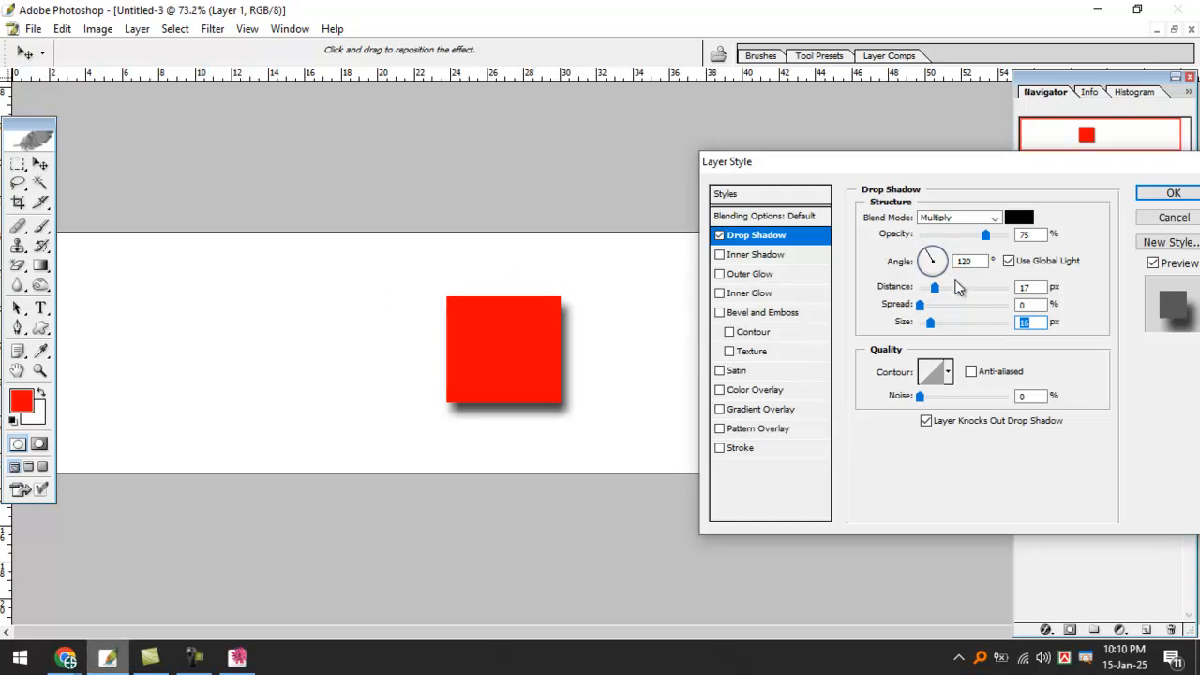
Set the drop shadow's light angle to 45° with Use Global Light on.
{"action": "left_click", "coordinate": [941, 277]}
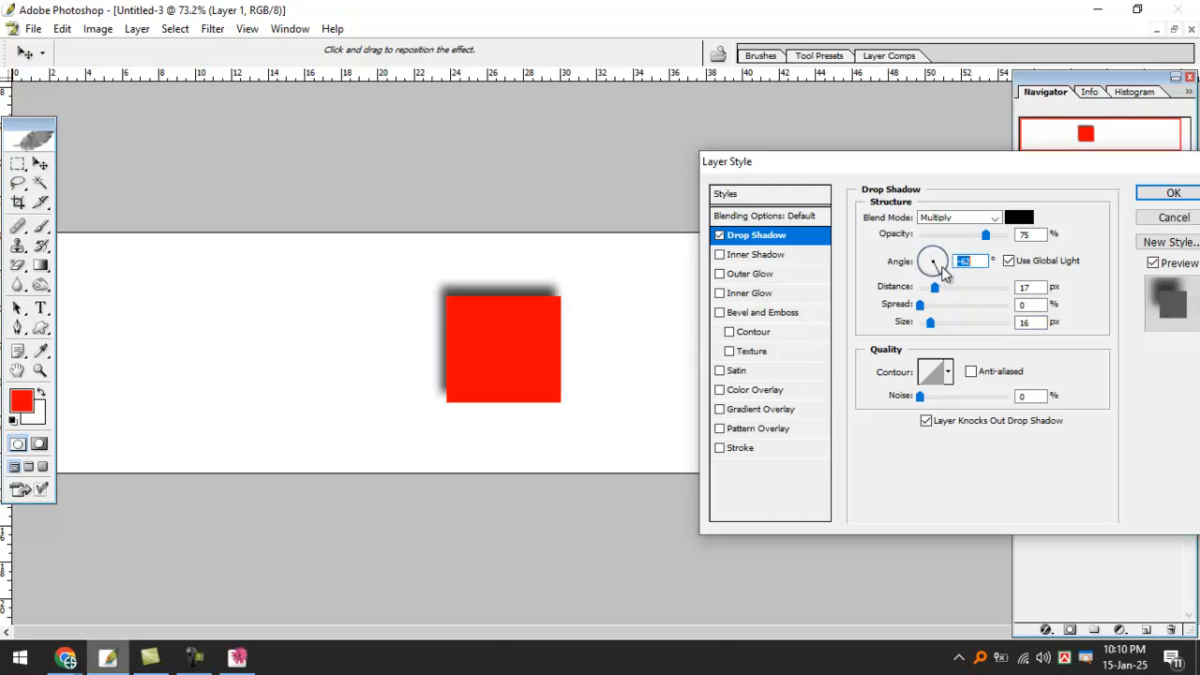
{"action": "left_click_drag", "start_coordinate": [946, 272], "coordinate": [935, 292]}
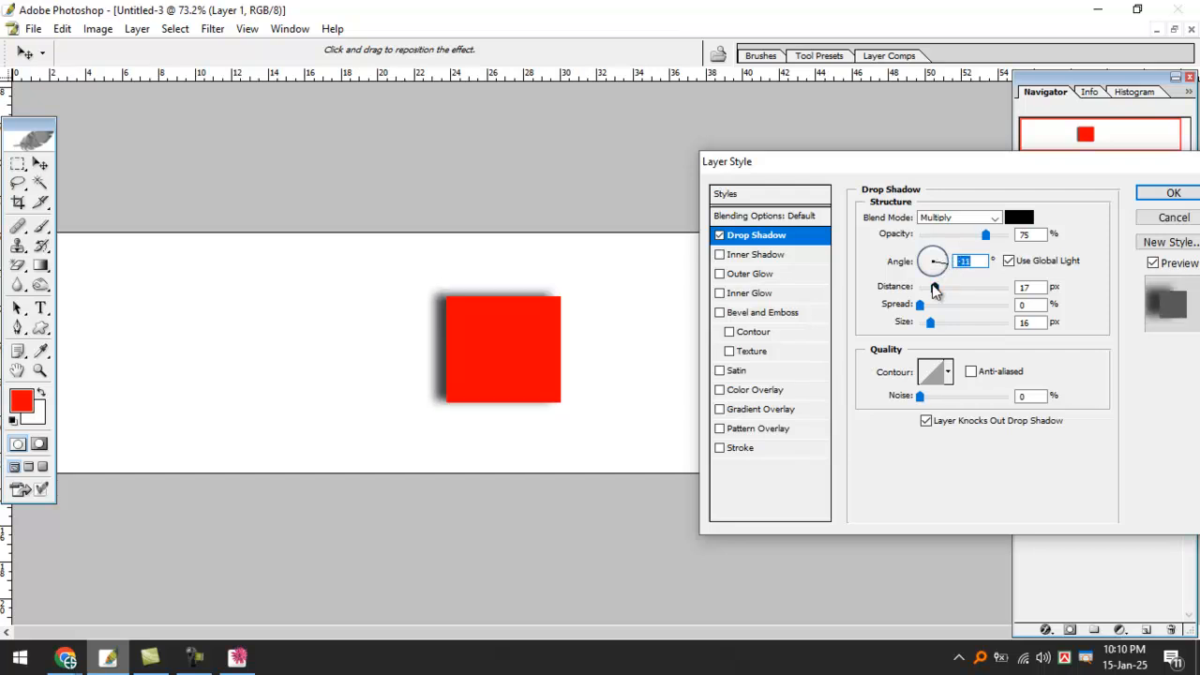
{"action": "type", "text": "0"}
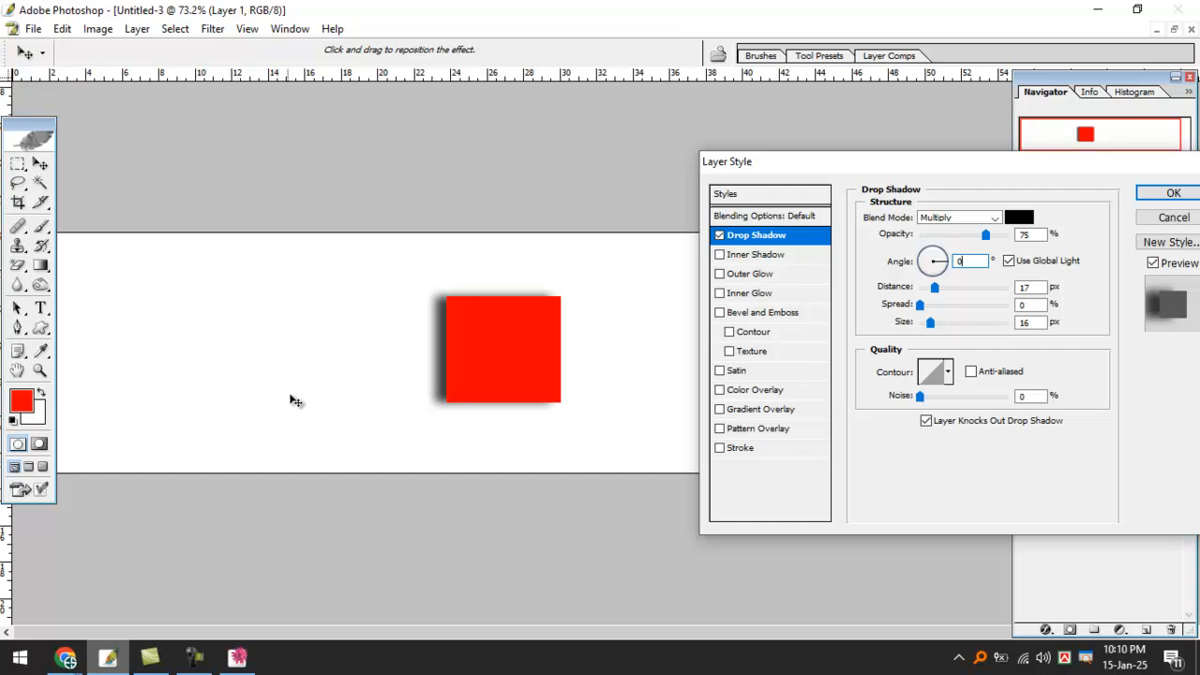
{"action": "left_click", "coordinate": [944, 258]}
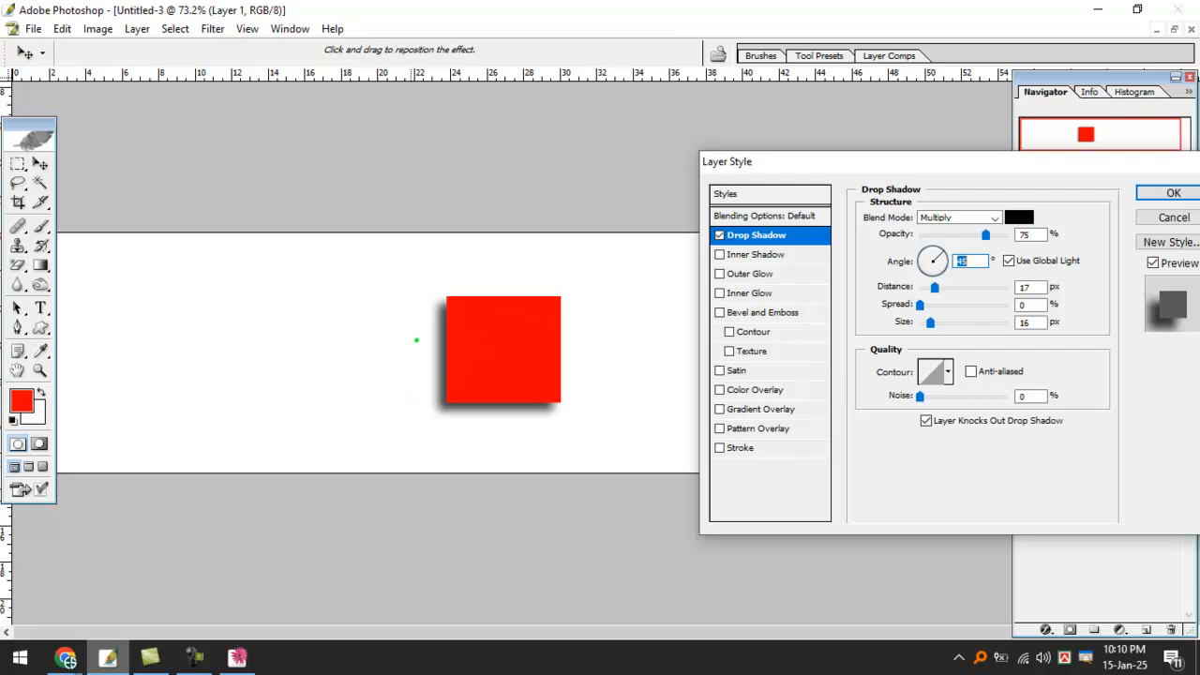
{"action": "mouse_move", "coordinate": [416, 339]}
{"action": "left_mouse_down"}
{"action": "mouse_move", "coordinate": [427, 442]}
{"action": "mouse_move", "coordinate": [484, 438]}
{"action": "left_mouse_up"}
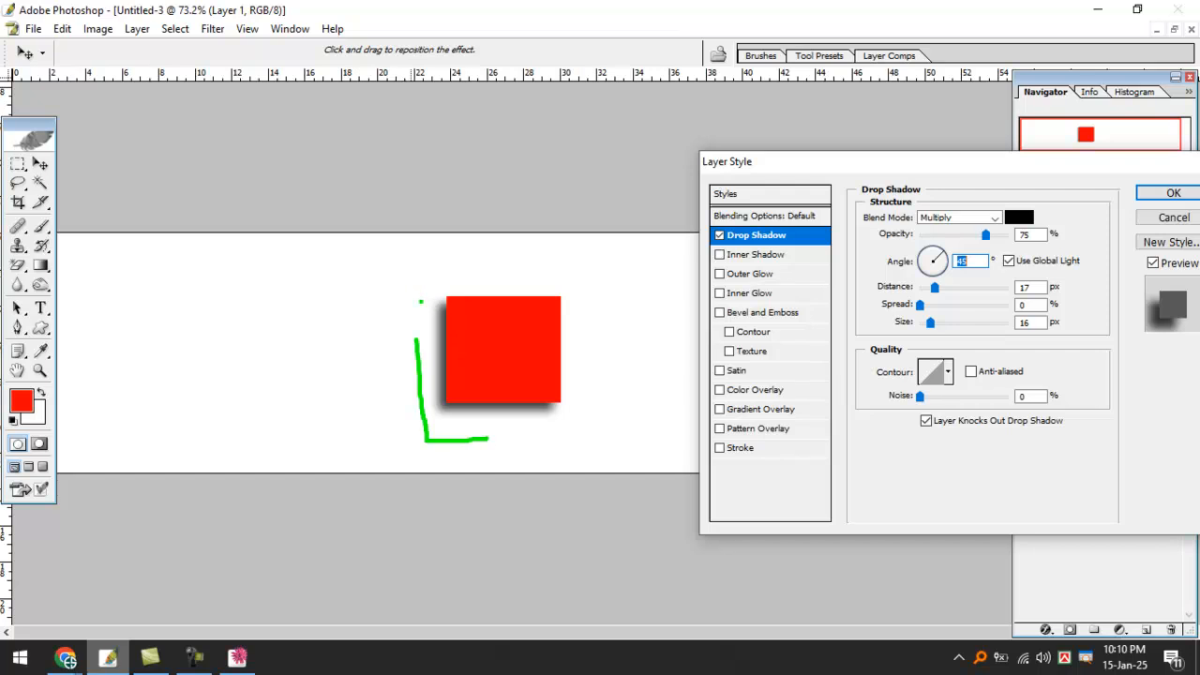
{"action": "mouse_move", "coordinate": [428, 348]}
{"action": "left_mouse_down"}
{"action": "mouse_move", "coordinate": [435, 282]}
{"action": "mouse_move", "coordinate": [521, 275]}
{"action": "mouse_move", "coordinate": [593, 349]}
{"action": "mouse_move", "coordinate": [519, 426]}
{"action": "left_mouse_up"}
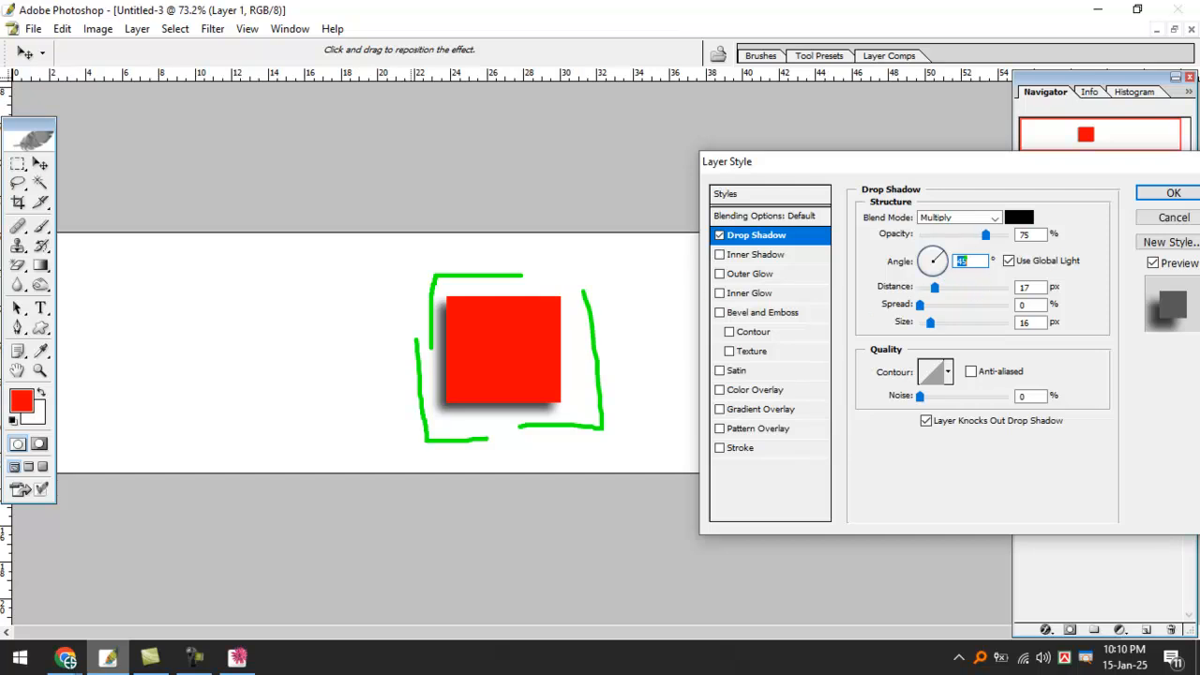
{"action": "key", "text": "Escape"}
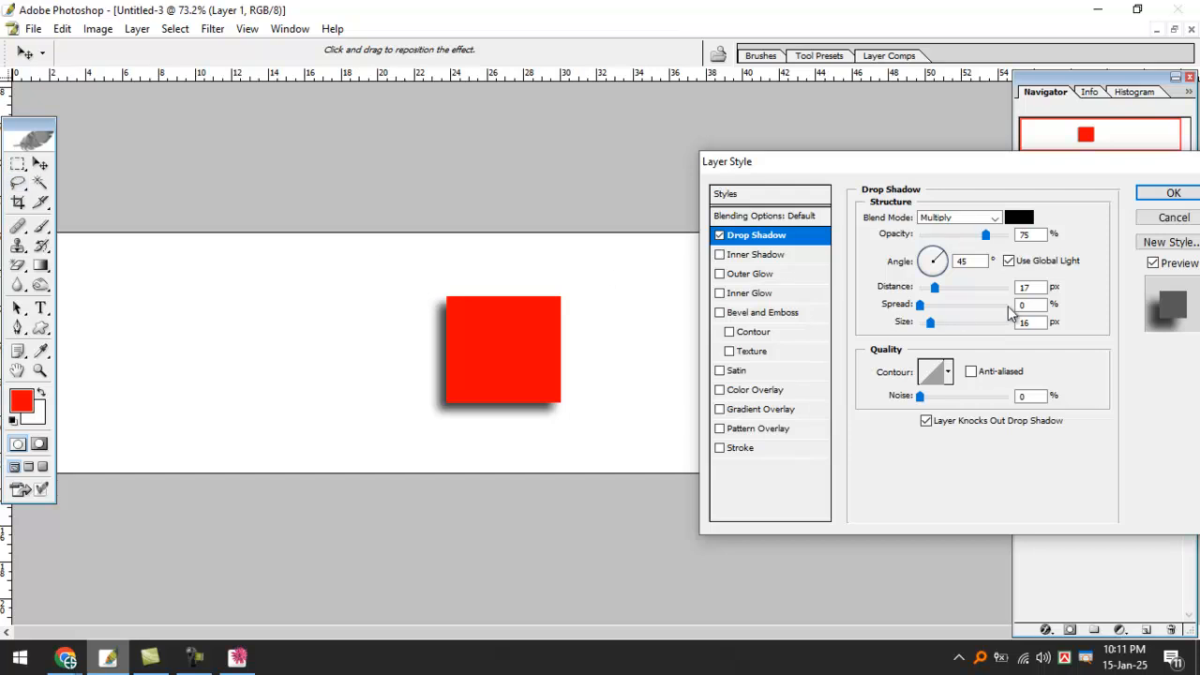
{"action": "left_click_drag", "start_coordinate": [963, 166], "coordinate": [894, 185]}
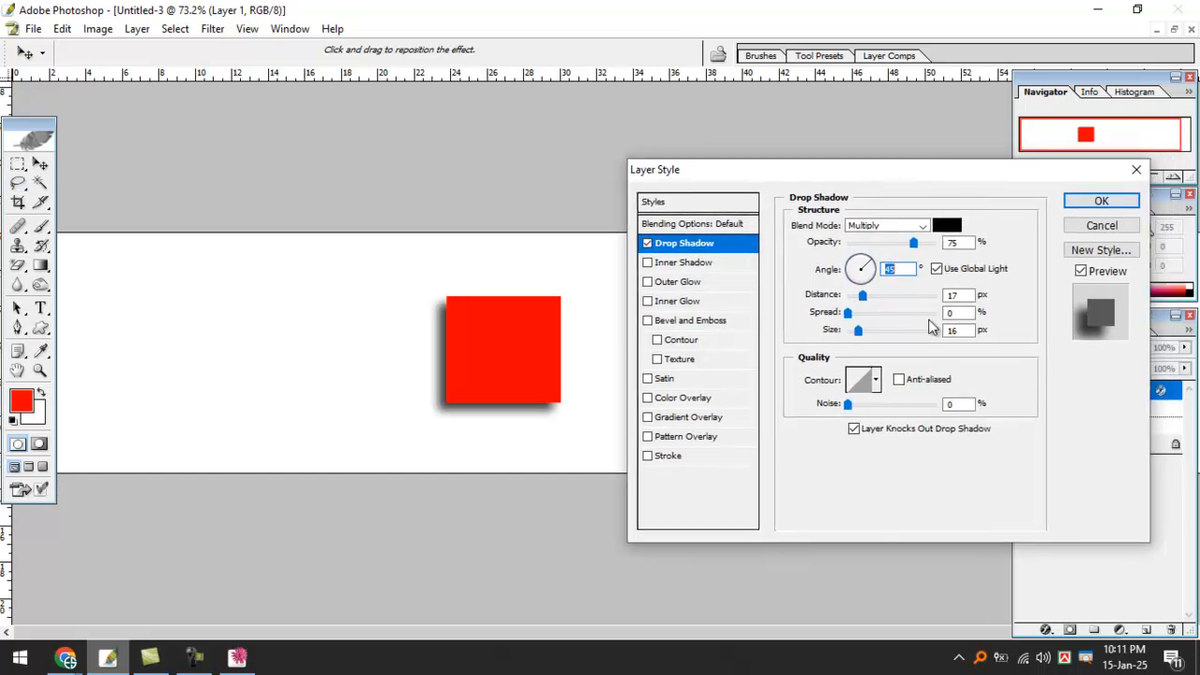
Raise the shadow distance, set Spread to 21% and Size to 9 px, and apply.
{"action": "mouse_move", "coordinate": [863, 295]}
{"action": "left_mouse_down"}
{"action": "mouse_move", "coordinate": [886, 300]}
{"action": "mouse_move", "coordinate": [866, 309]}
{"action": "mouse_move", "coordinate": [911, 313]}
{"action": "mouse_move", "coordinate": [856, 319]}
{"action": "mouse_move", "coordinate": [917, 324]}
{"action": "mouse_move", "coordinate": [861, 332]}
{"action": "mouse_move", "coordinate": [910, 335]}
{"action": "mouse_move", "coordinate": [862, 342]}
{"action": "mouse_move", "coordinate": [880, 337]}
{"action": "mouse_move", "coordinate": [862, 336]}
{"action": "mouse_move", "coordinate": [860, 298]}
{"action": "left_mouse_up"}
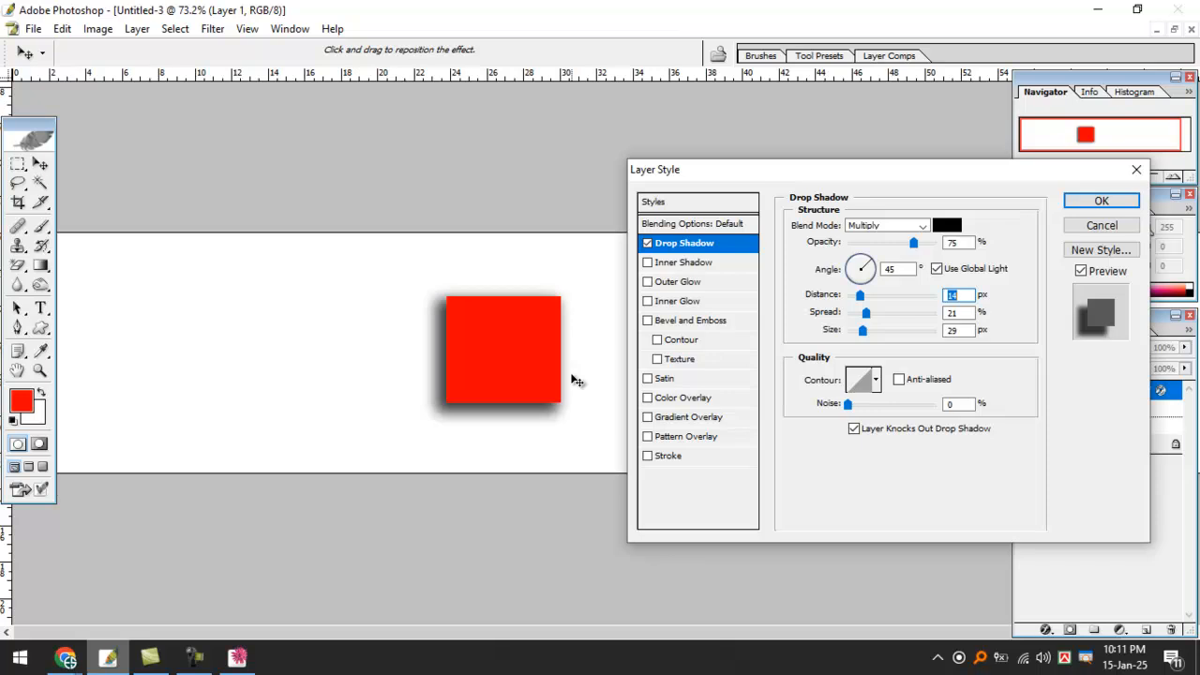
{"action": "left_click_drag", "start_coordinate": [862, 332], "coordinate": [869, 298]}
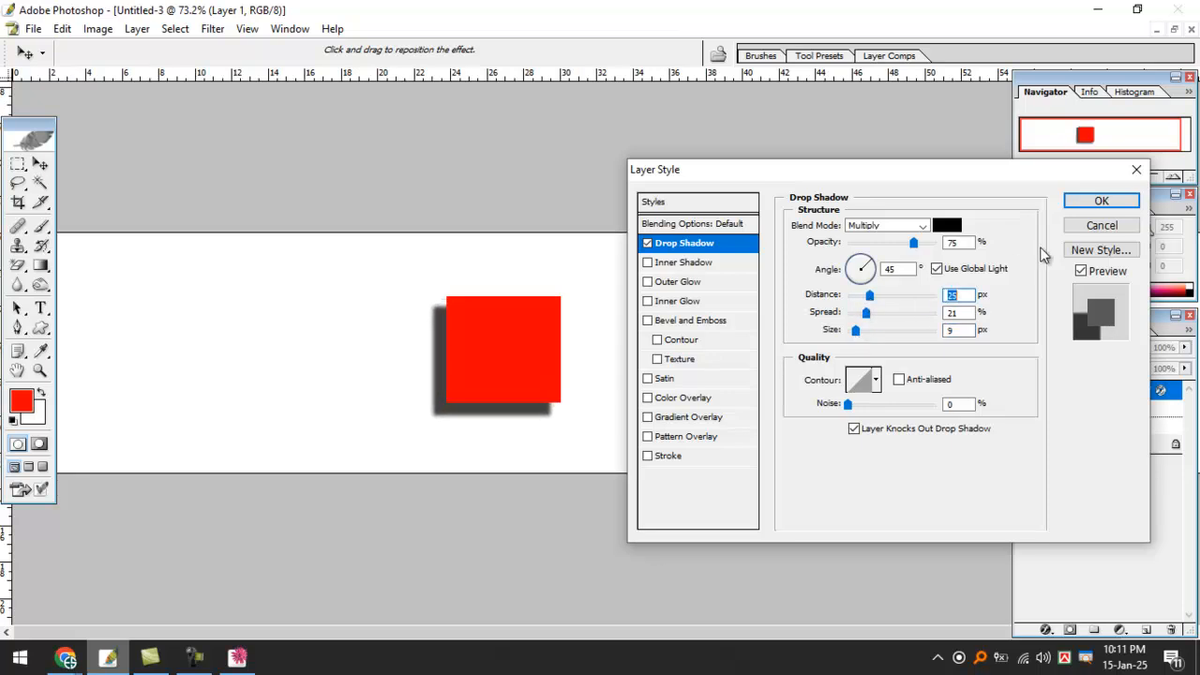
{"action": "left_click", "coordinate": [1087, 200]}
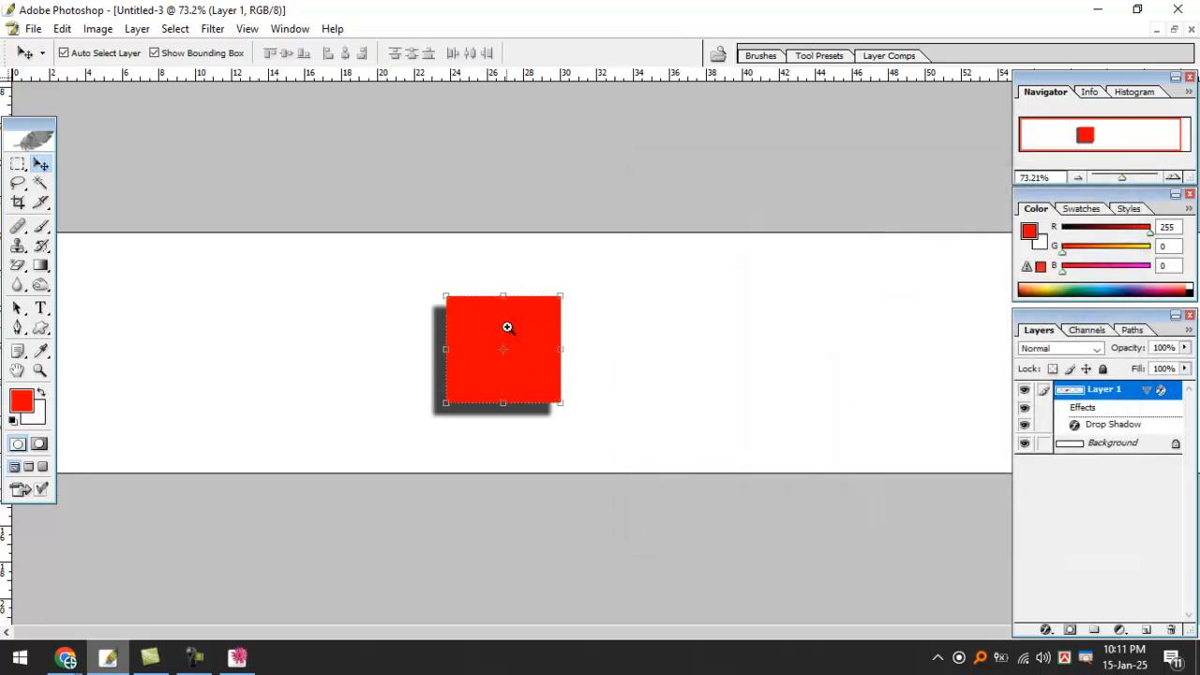
{"action": "left_click", "coordinate": [506, 327]}
Zoom the red square to 200% and fill a thin white strip on a new Layer 2.
{"action": "left_click", "coordinate": [511, 324]}
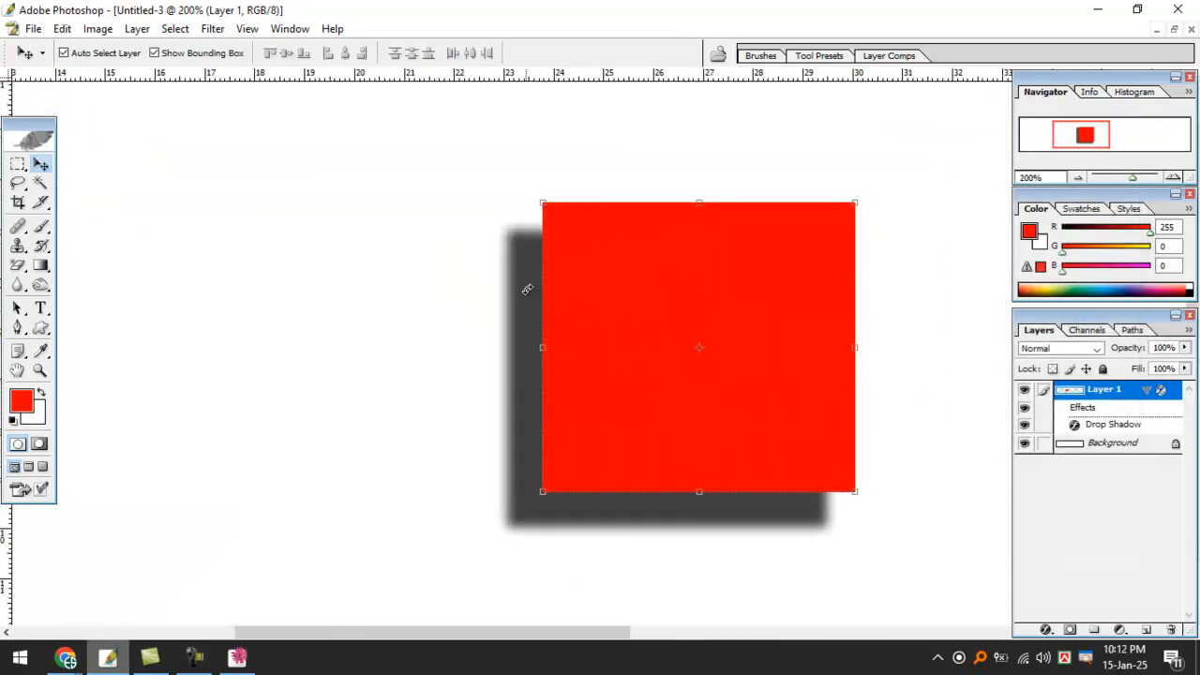
{"action": "left_click", "coordinate": [17, 164]}
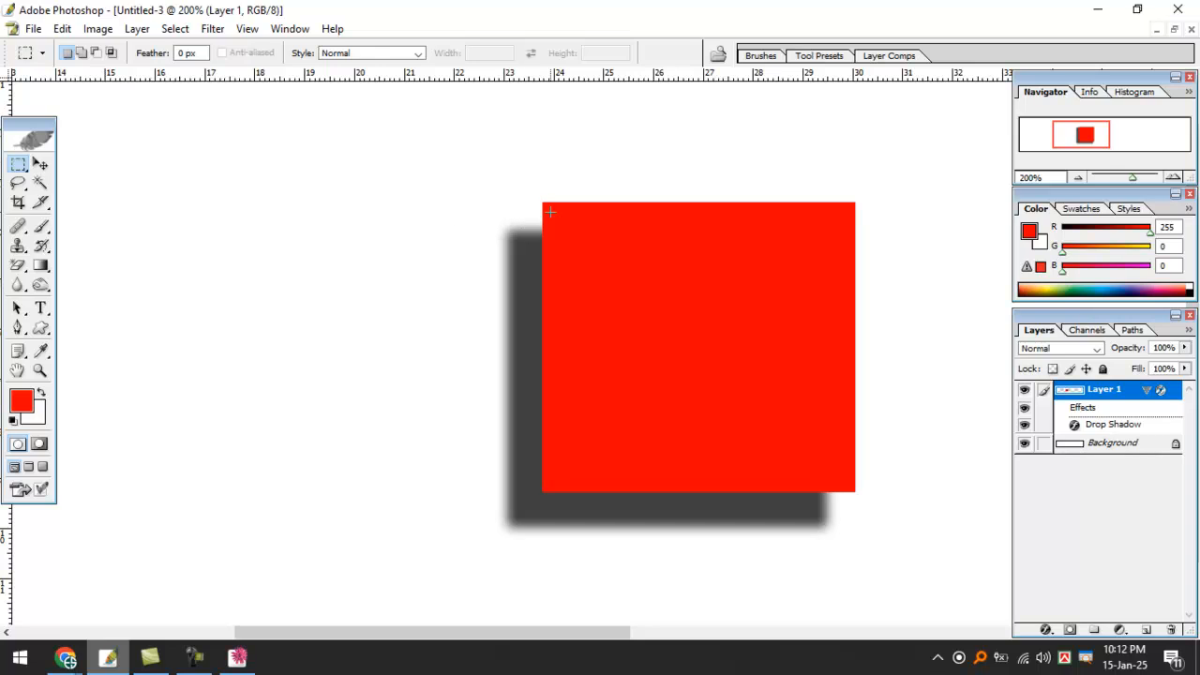
{"action": "key", "text": "ctrl+shift+alt+n"}
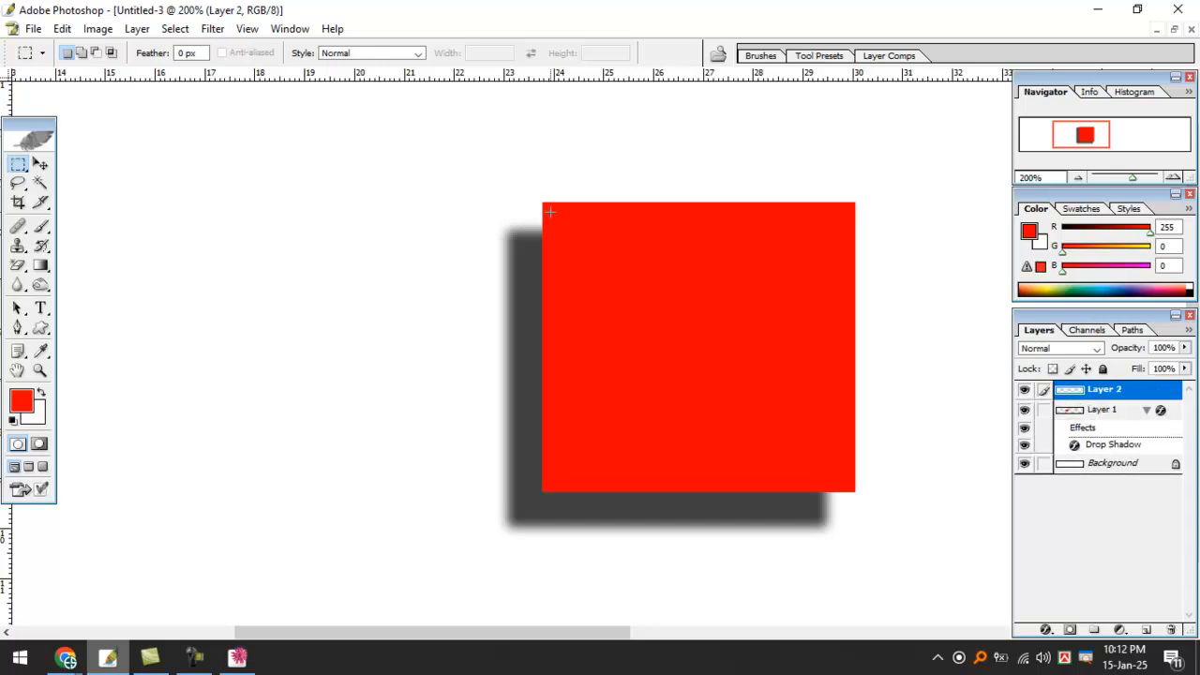
{"action": "left_click_drag", "start_coordinate": [541, 351], "coordinate": [540, 496]}
{"action": "key", "text": "Right"}
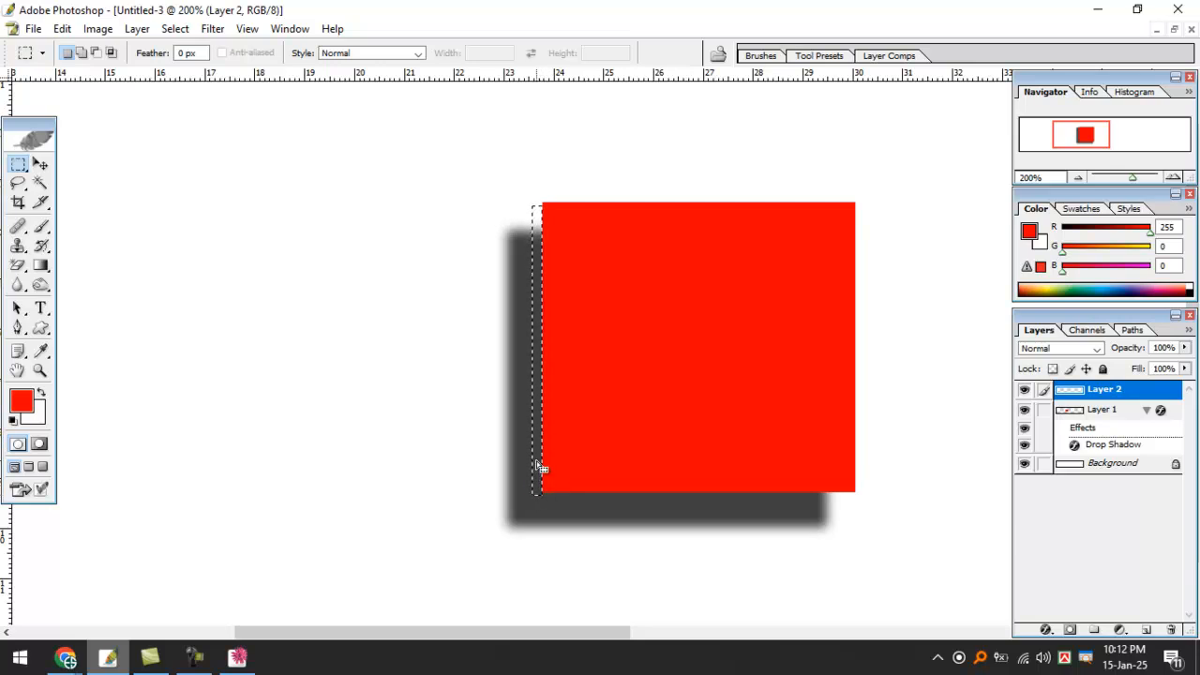
{"action": "key", "text": "alt"}
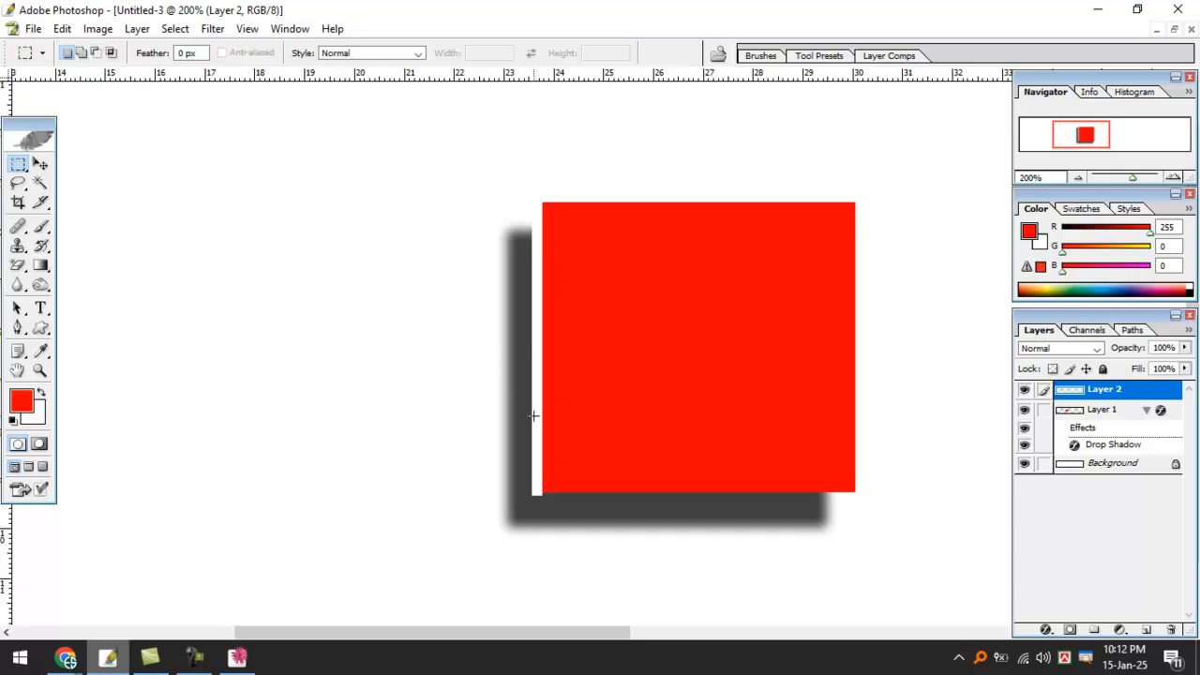
Move the white strip left of the square, then delete Layer 2.
{"action": "key", "text": "v"}
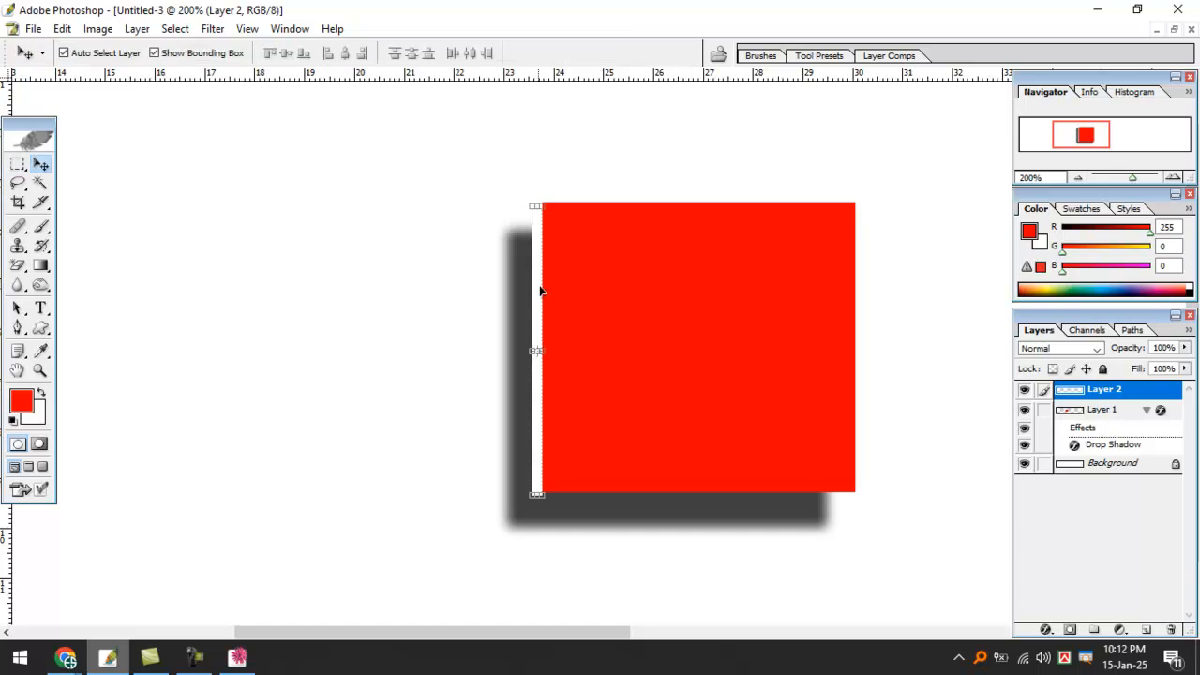
{"action": "left_click_drag", "start_coordinate": [536, 284], "coordinate": [377, 272]}
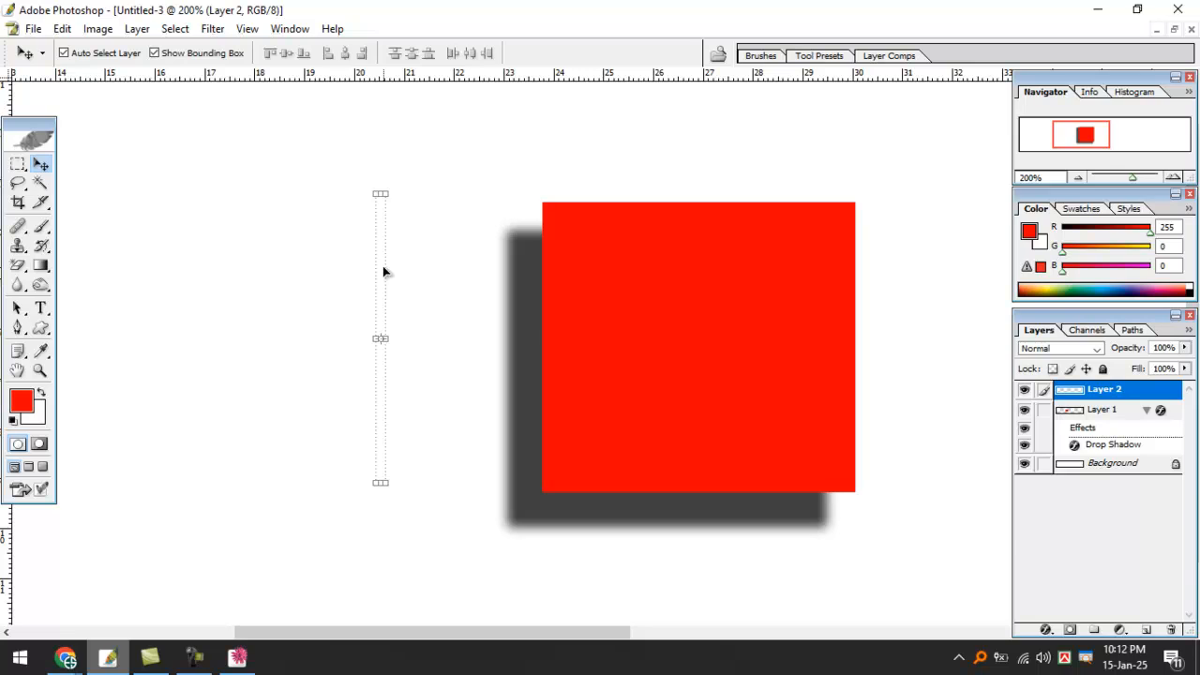
{"action": "left_click_drag", "start_coordinate": [1101, 394], "coordinate": [1170, 629]}
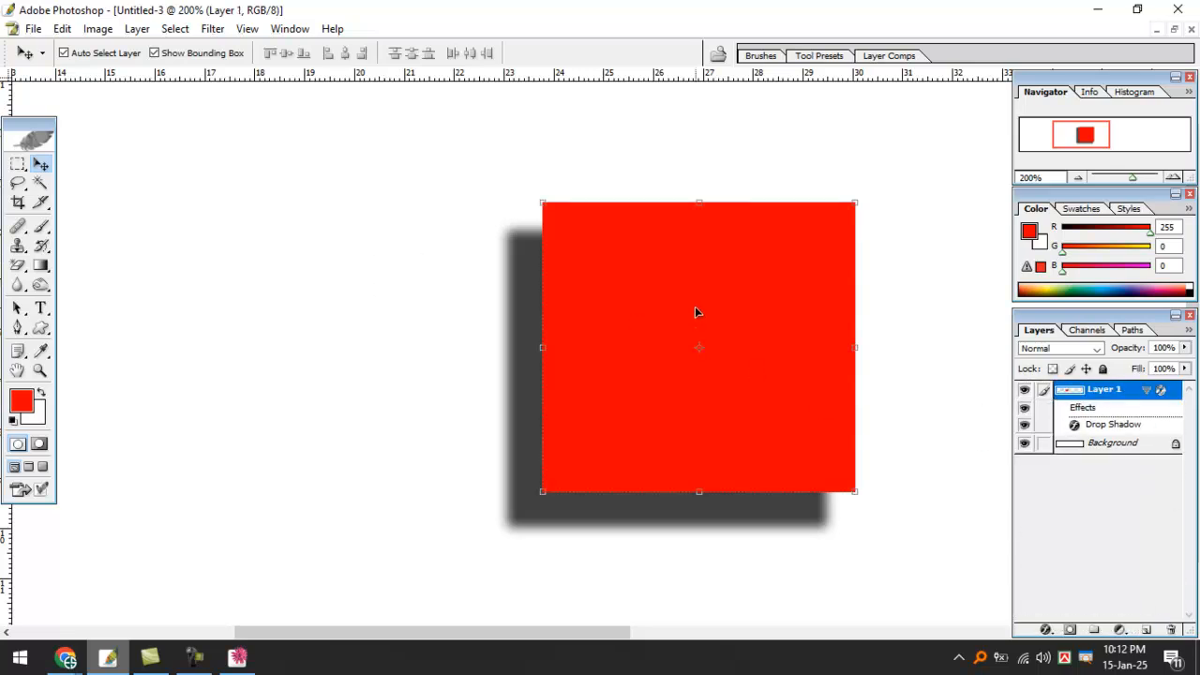
Add a 3 px white (FFFFFF) outside Stroke effect to the red square's Layer 1.
{"action": "left_click", "coordinate": [1046, 631]}
{"action": "left_click", "coordinate": [1055, 620]}
{"action": "left_click_drag", "start_coordinate": [703, 183], "coordinate": [926, 201]}
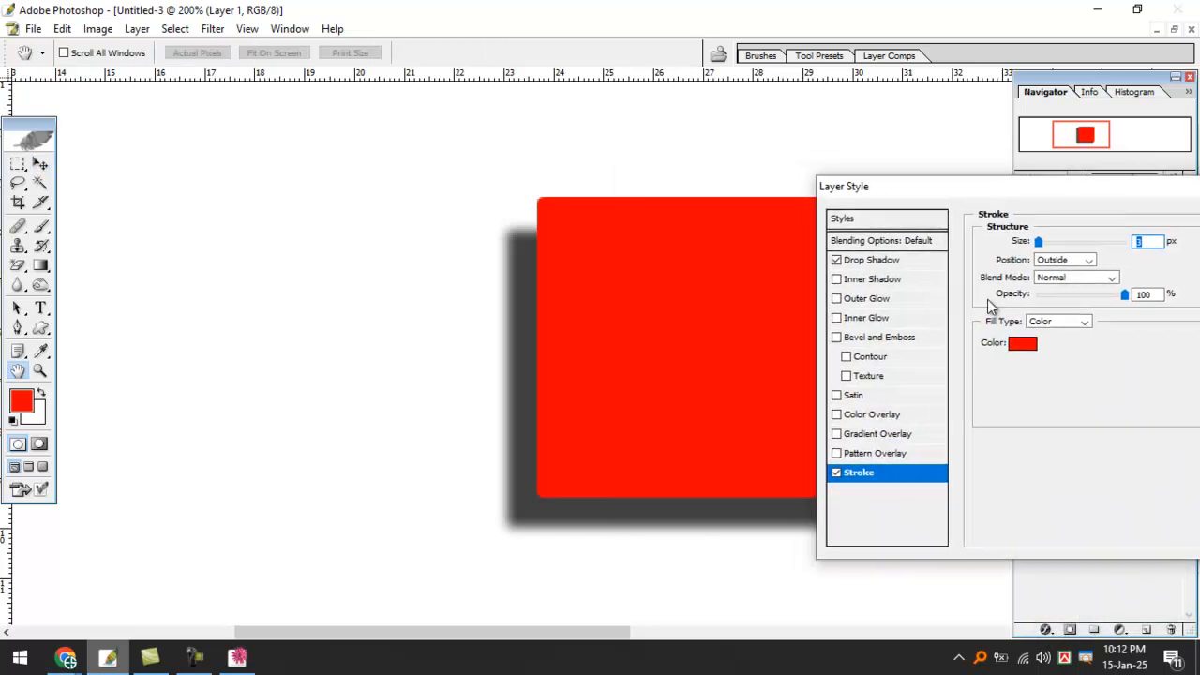
{"action": "left_click", "coordinate": [1023, 351]}
{"action": "left_click_drag", "start_coordinate": [680, 382], "coordinate": [589, 281]}
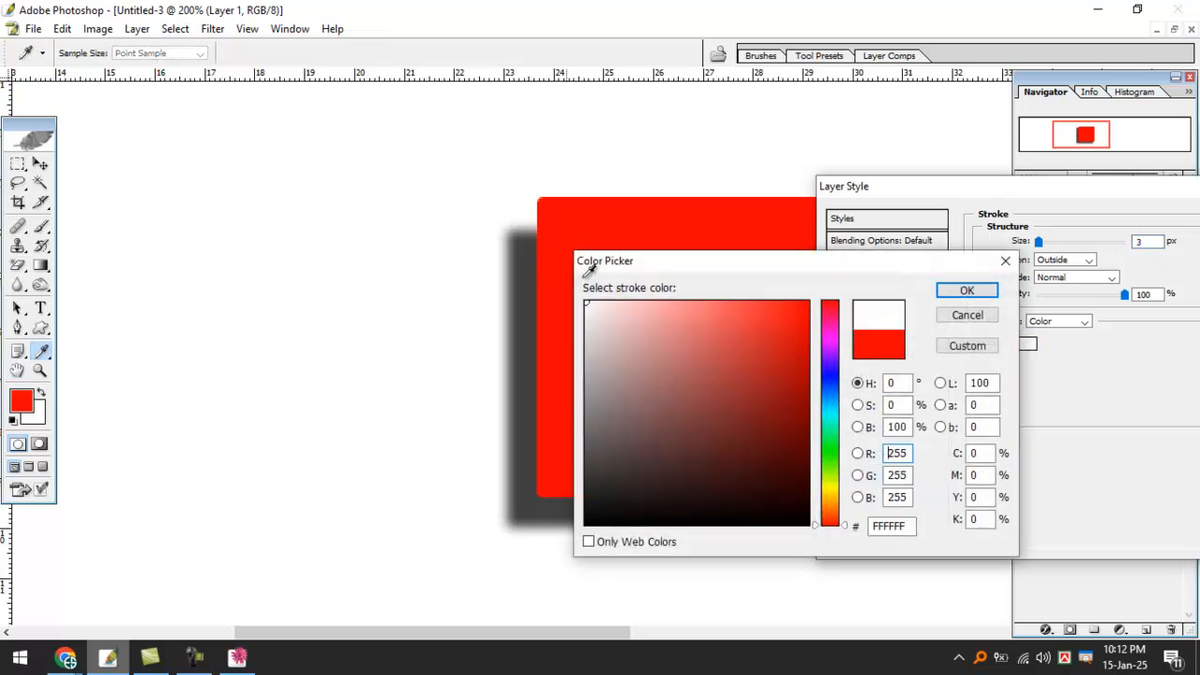
{"action": "left_click", "coordinate": [969, 292]}
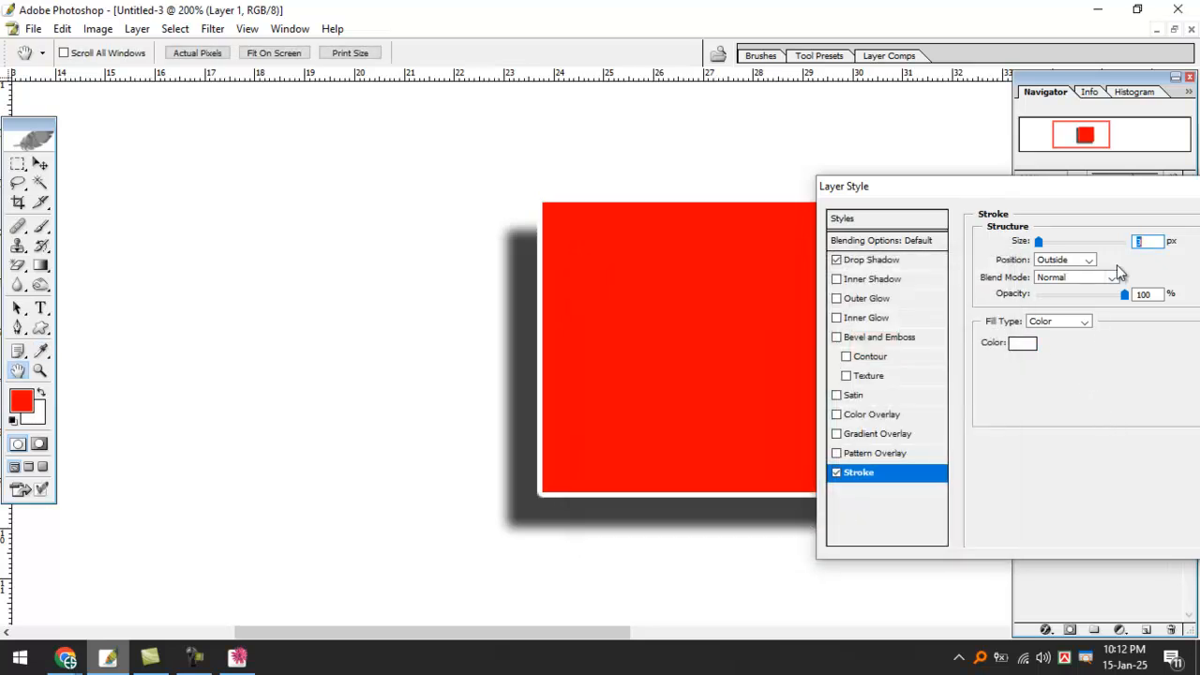
{"action": "left_click_drag", "start_coordinate": [1102, 192], "coordinate": [1004, 204]}
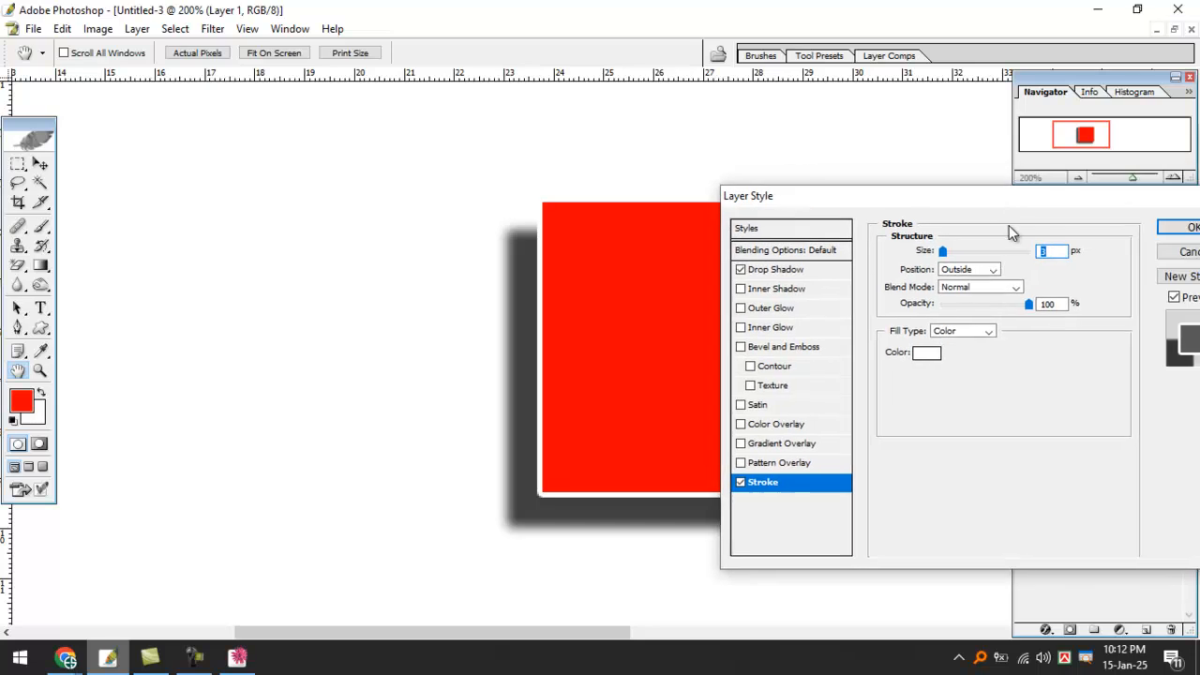
{"action": "left_click", "coordinate": [1173, 229]}
{"action": "key", "text": "v"}
{"action": "left_click", "coordinate": [678, 151]}
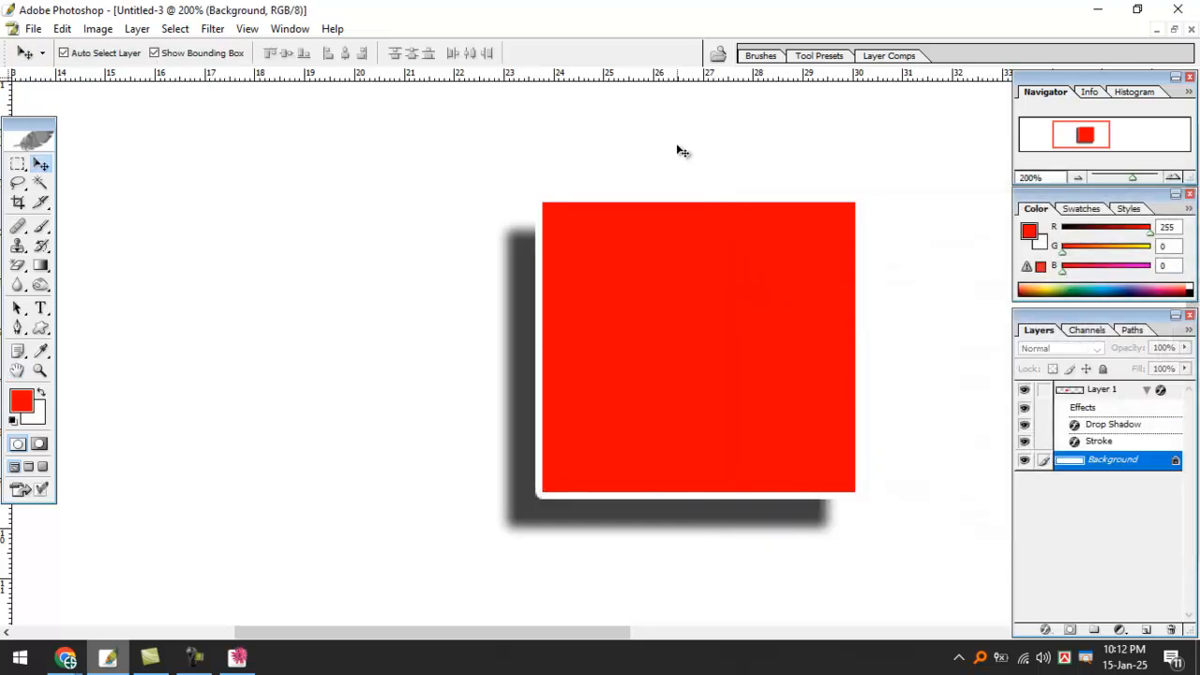
Move the red square up and to the left.
{"action": "mouse_move", "coordinate": [630, 170]}
{"action": "left_mouse_down"}
{"action": "mouse_move", "coordinate": [654, 210]}
{"action": "mouse_move", "coordinate": [835, 181]}
{"action": "mouse_move", "coordinate": [880, 196]}
{"action": "mouse_move", "coordinate": [860, 363]}
{"action": "left_mouse_up"}
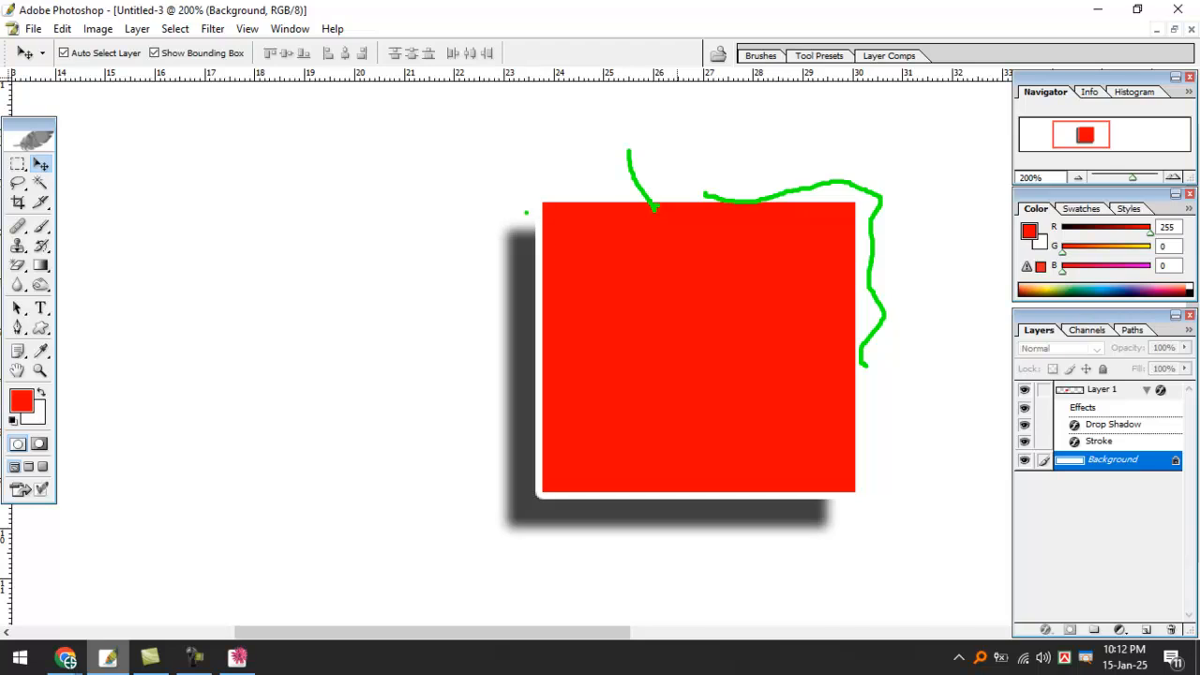
{"action": "mouse_move", "coordinate": [539, 248]}
{"action": "left_mouse_down"}
{"action": "mouse_move", "coordinate": [546, 489]}
{"action": "mouse_move", "coordinate": [665, 501]}
{"action": "left_mouse_up"}
{"action": "key", "text": "Escape"}
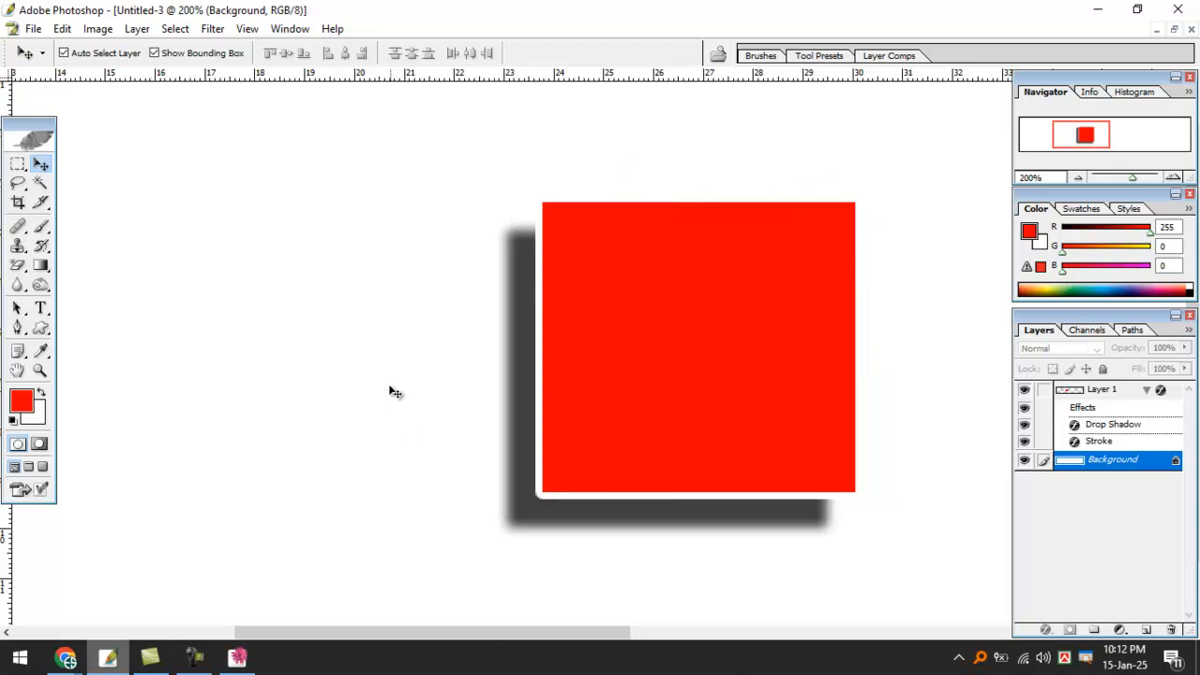
{"action": "left_click_drag", "start_coordinate": [681, 282], "coordinate": [503, 256]}
Reopen the square's Drop Shadow settings and raise the distance to 23 px.
{"action": "left_click", "coordinate": [1047, 630]}
{"action": "left_click", "coordinate": [1114, 443]}
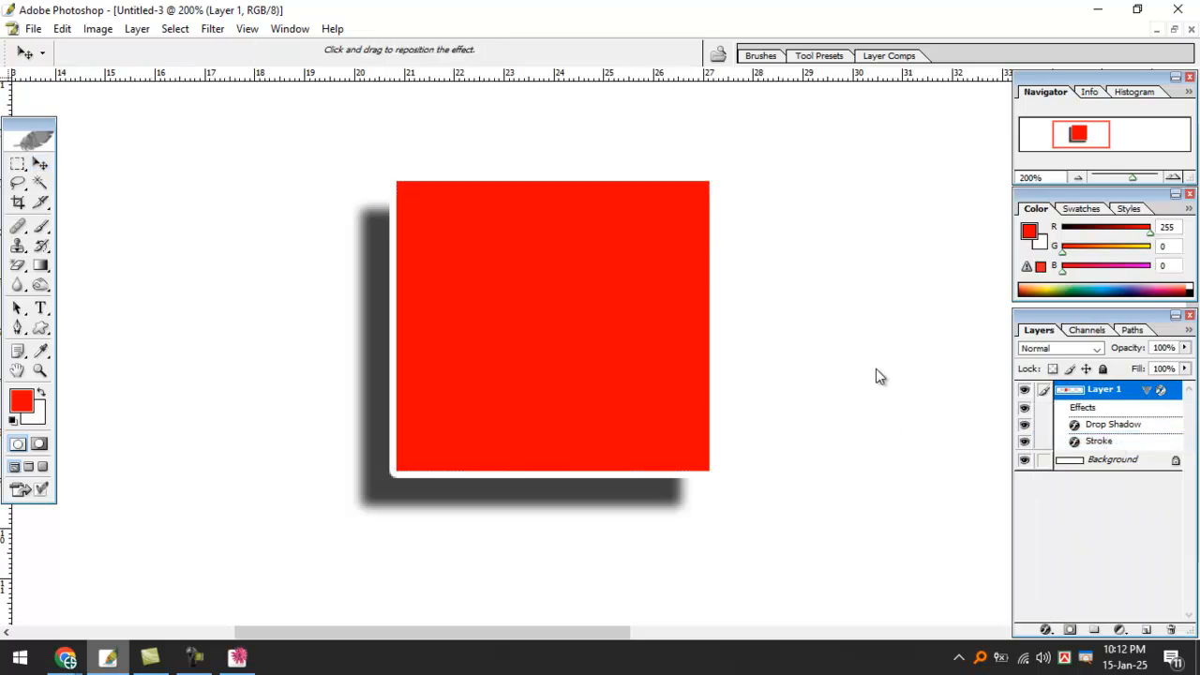
{"action": "left_click_drag", "start_coordinate": [965, 328], "coordinate": [950, 347]}
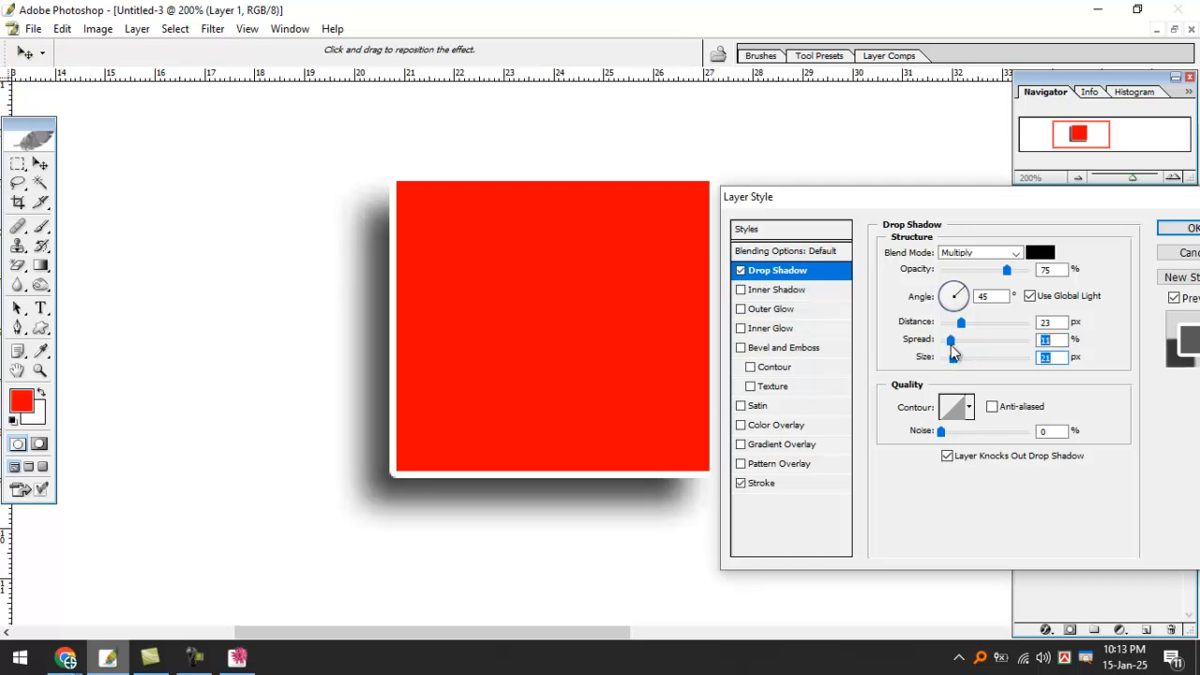
Apply the adjusted drop shadow and shift the red square up and left.
{"action": "left_click", "coordinate": [1183, 228]}
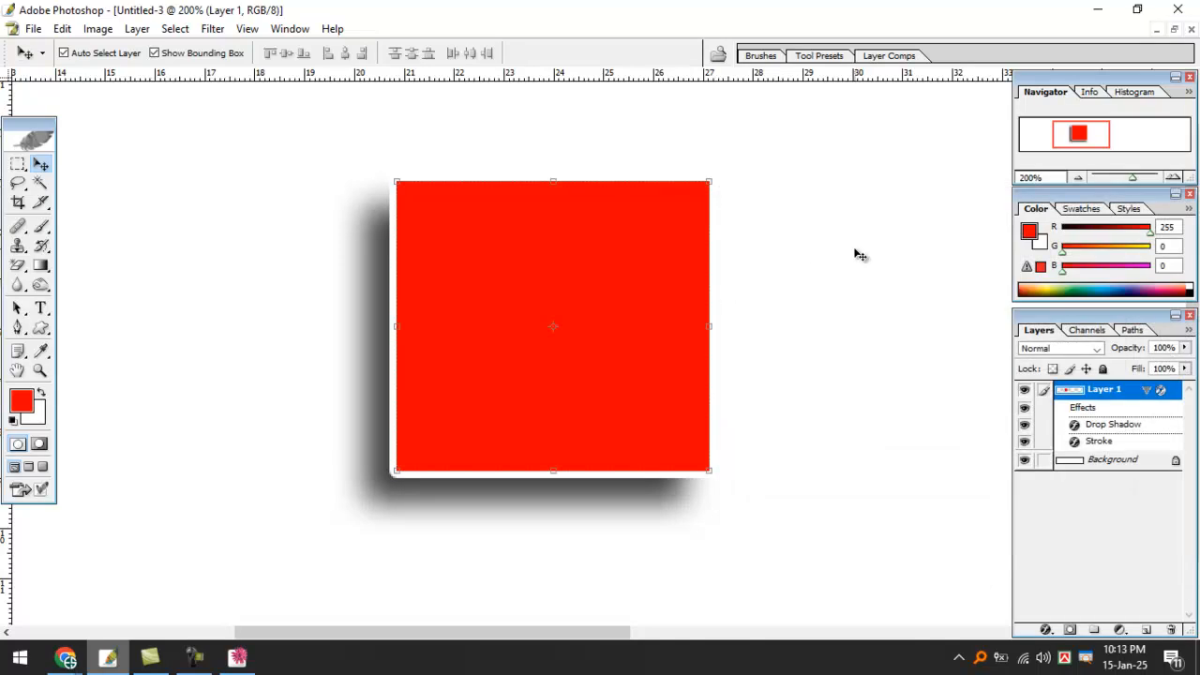
{"action": "left_click", "coordinate": [855, 255]}
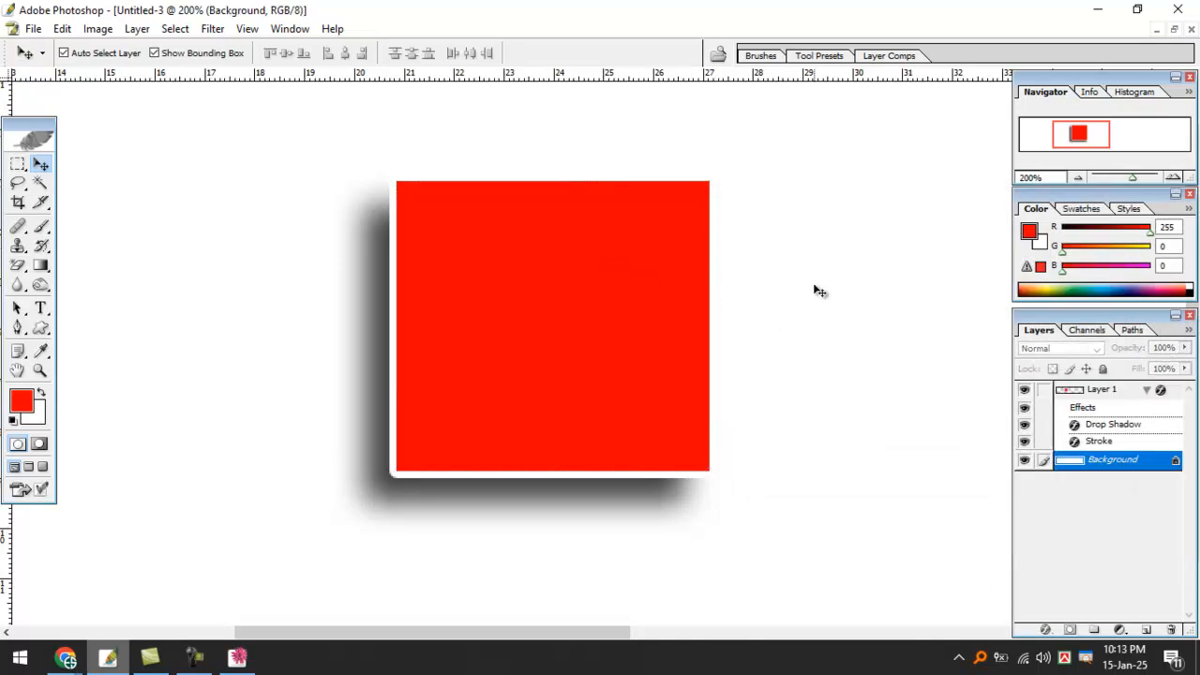
{"action": "left_click_drag", "start_coordinate": [635, 282], "coordinate": [599, 264]}
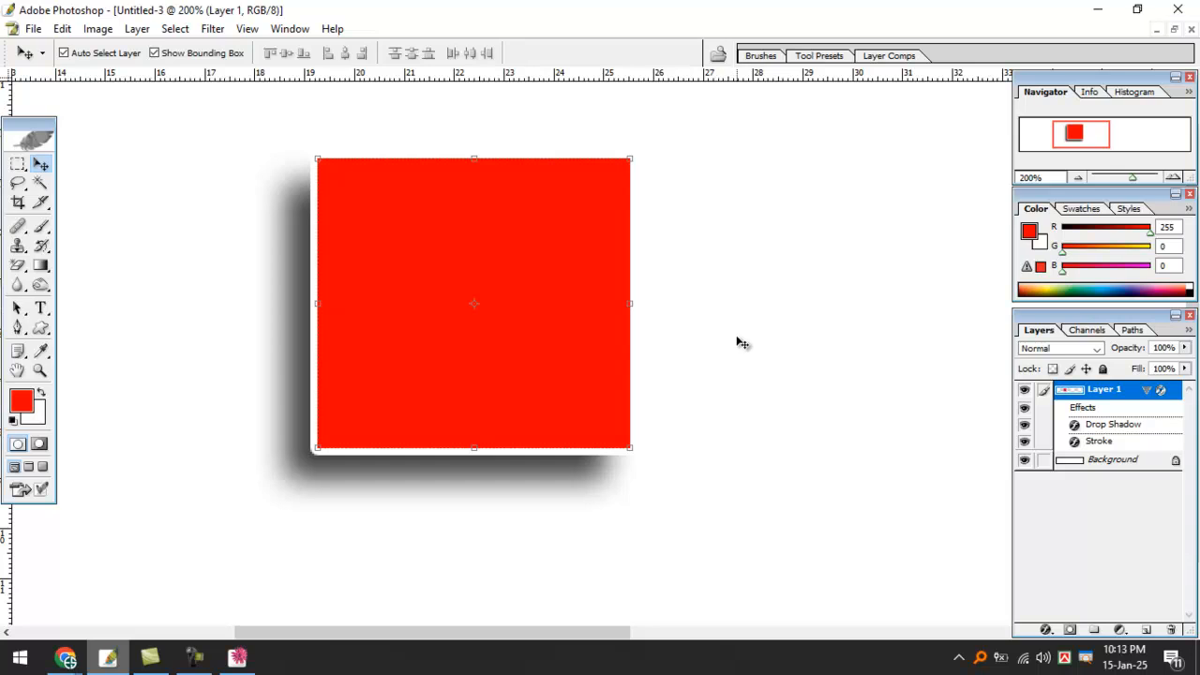
{"action": "mouse_move", "coordinate": [1072, 621]}
{"action": "left_mouse_down"}
{"action": "mouse_move", "coordinate": [1019, 659]}
{"action": "mouse_move", "coordinate": [1003, 597]}
{"action": "left_mouse_up"}
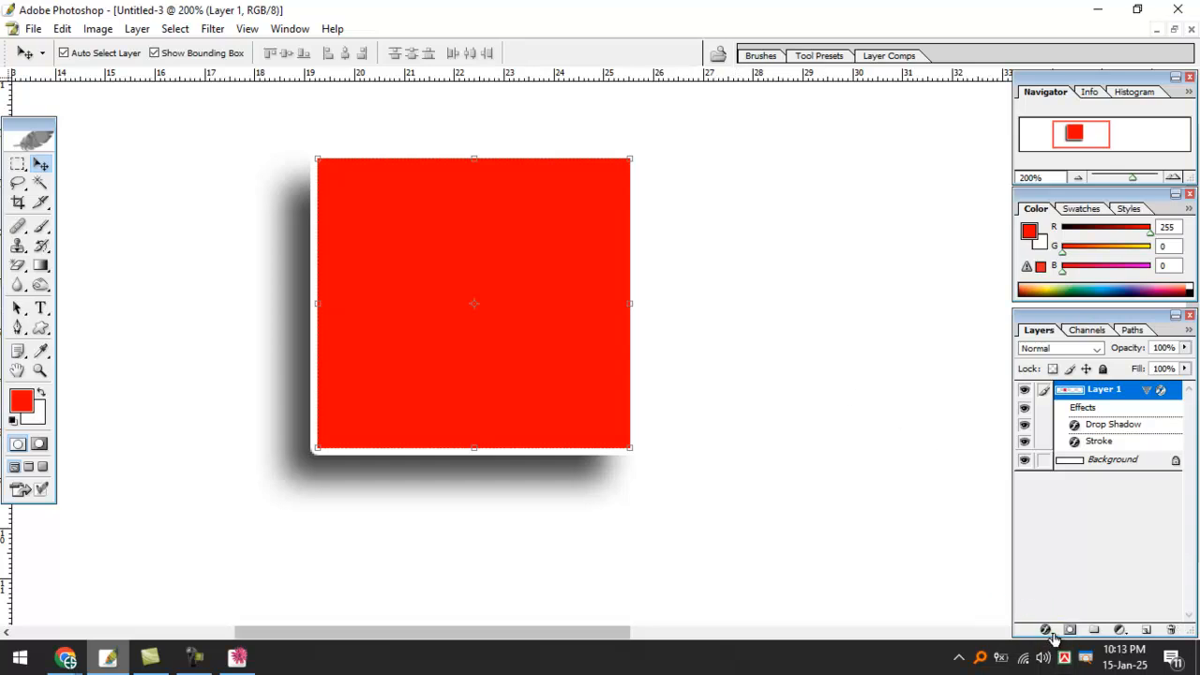
Nudge the red square slightly to the right with the Move tool.
{"action": "left_click", "coordinate": [1046, 629]}
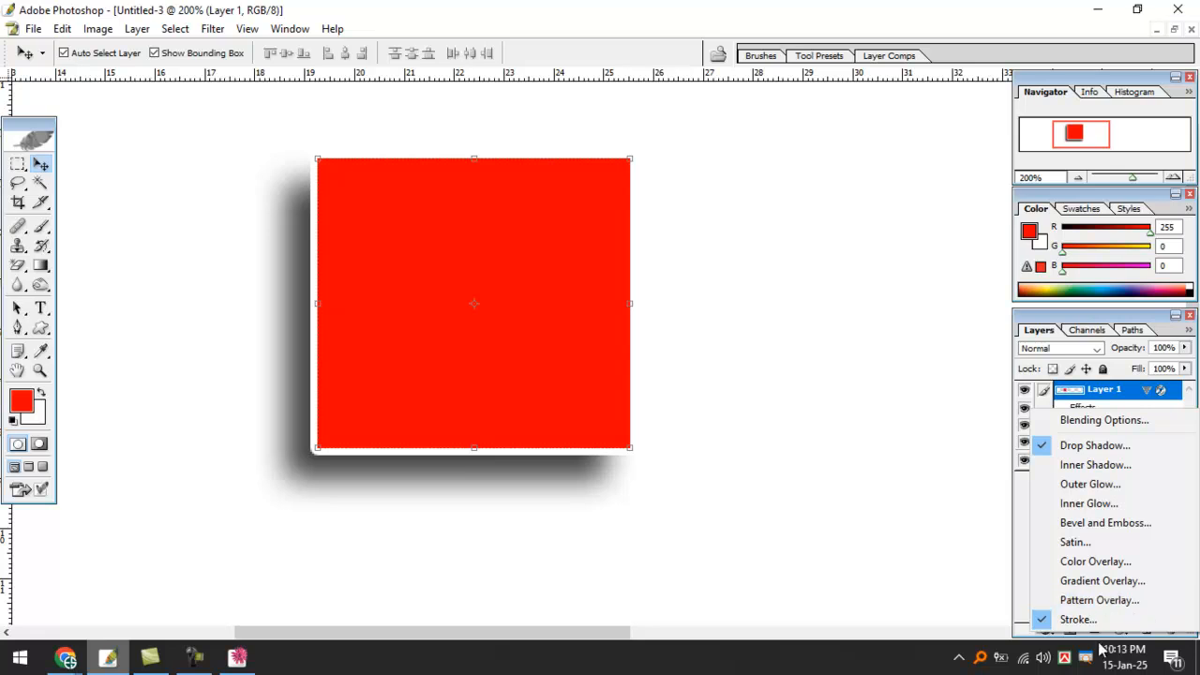
{"action": "left_click", "coordinate": [921, 425]}
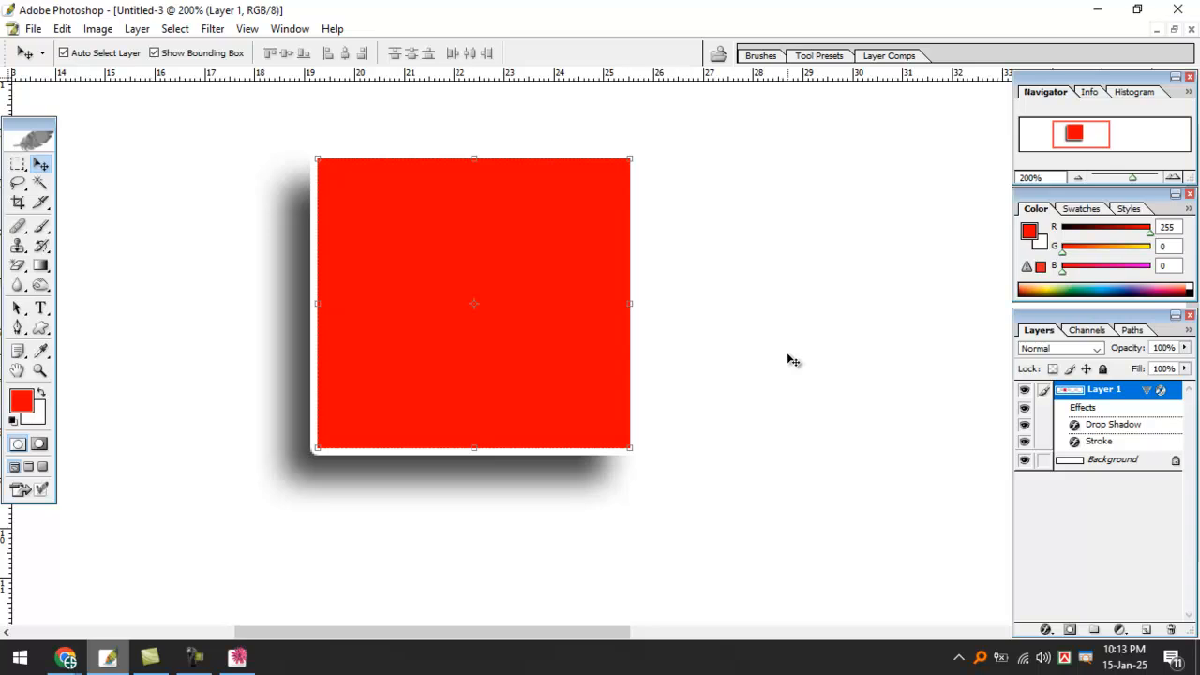
{"action": "left_click_drag", "start_coordinate": [486, 271], "coordinate": [526, 275]}
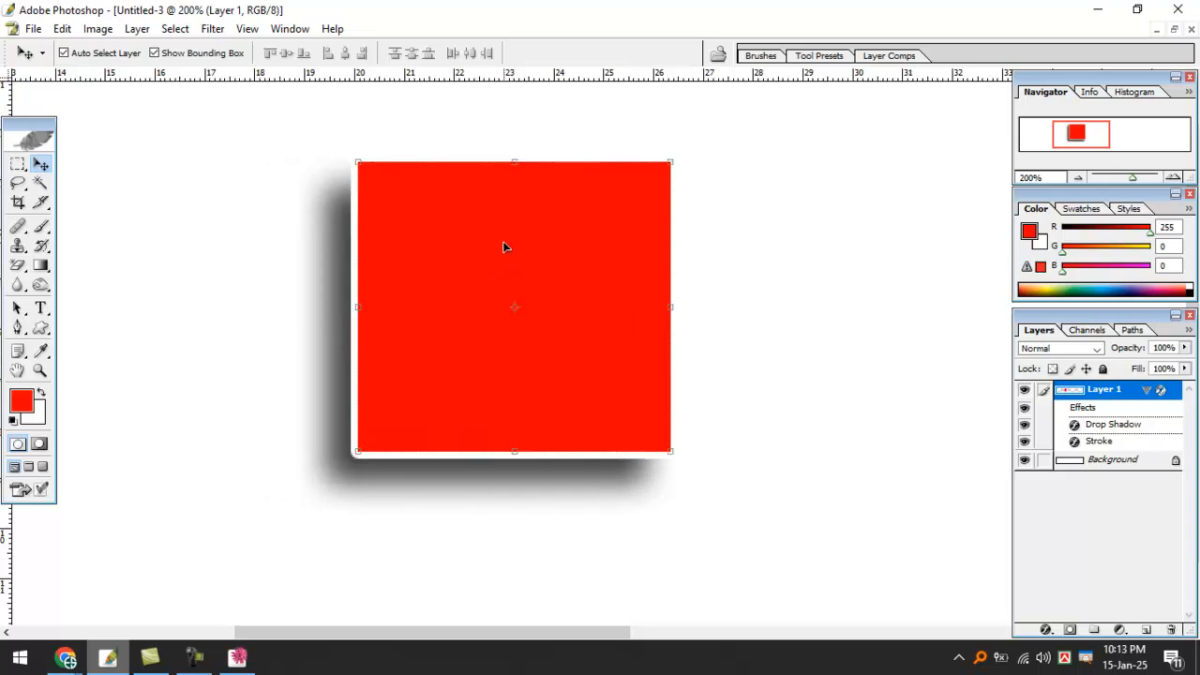
Lasso a speech-bubble-shaped selection around the red square.
{"action": "key", "text": "ctrl+minus"}
{"action": "key", "text": "ctrl+minus"}
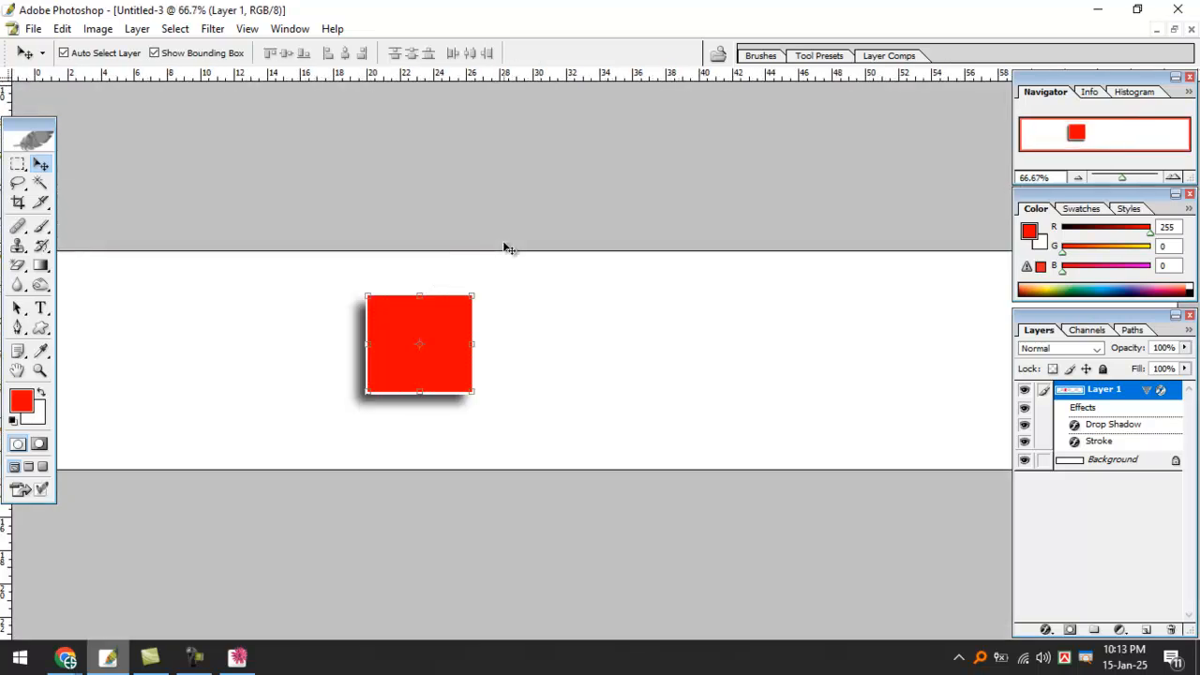
{"action": "left_click", "coordinate": [18, 164]}
{"action": "left_click_drag", "start_coordinate": [566, 514], "coordinate": [675, 576]}
{"action": "left_click", "coordinate": [444, 203]}
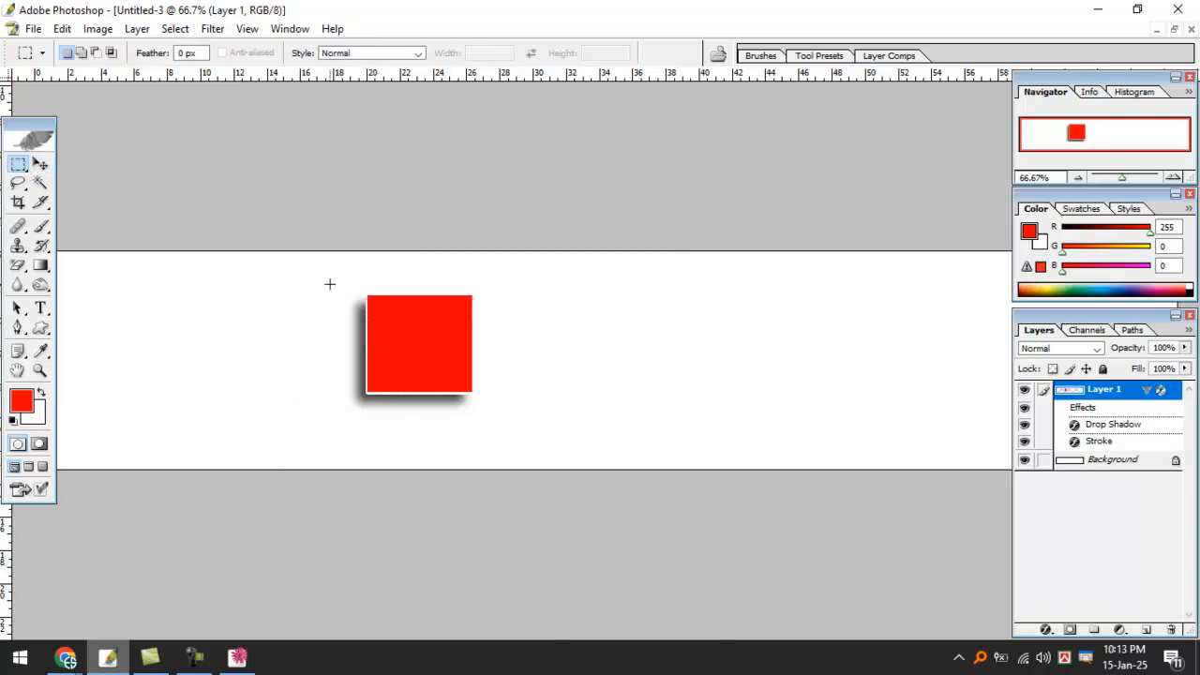
{"action": "key", "text": "l"}
{"action": "mouse_move", "coordinate": [286, 356]}
{"action": "left_mouse_down"}
{"action": "mouse_move", "coordinate": [405, 278]}
{"action": "mouse_move", "coordinate": [505, 320]}
{"action": "mouse_move", "coordinate": [505, 427]}
{"action": "mouse_move", "coordinate": [328, 437]}
{"action": "mouse_move", "coordinate": [268, 343]}
{"action": "left_mouse_up"}
{"action": "left_click", "coordinate": [267, 296]}
{"action": "key", "text": "ctrl+z"}
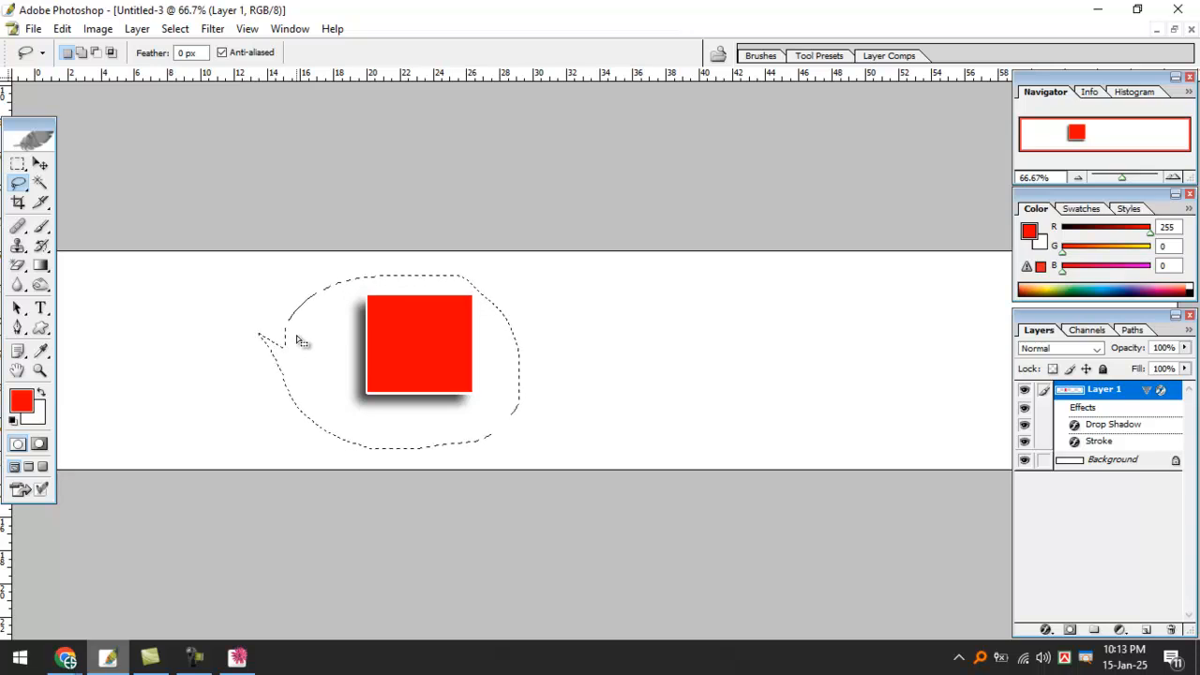
{"action": "left_click_drag", "start_coordinate": [303, 341], "coordinate": [312, 333]}
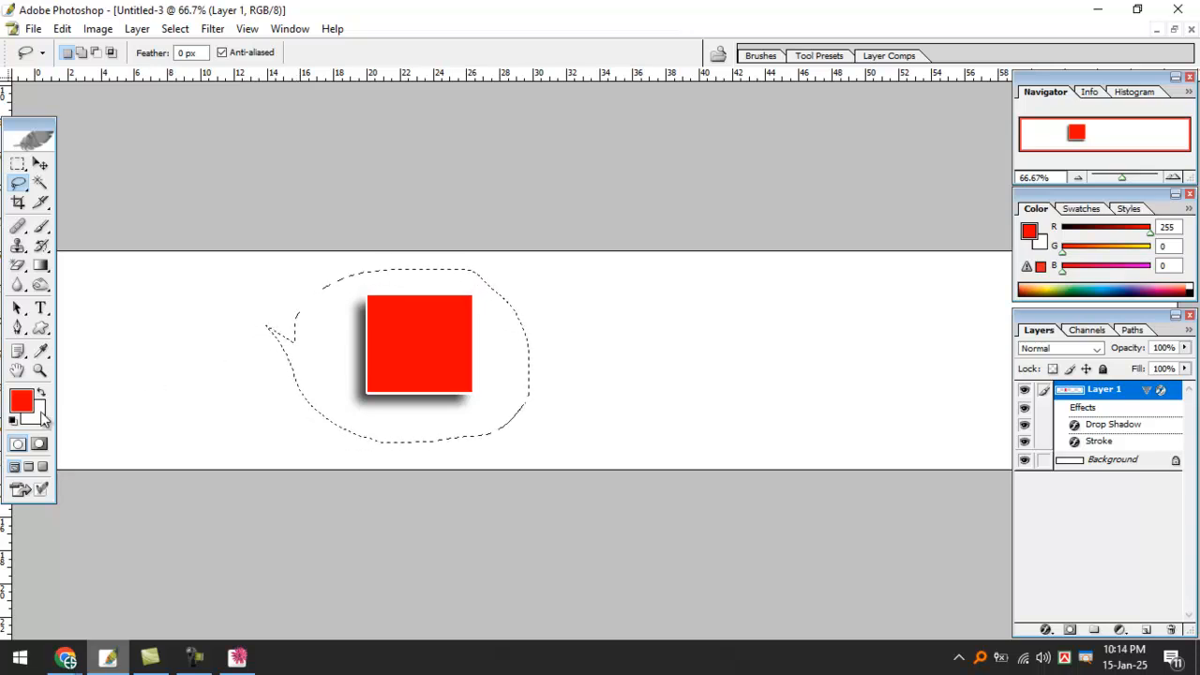
Set the background colour to a bright blue.
{"action": "left_click", "coordinate": [38, 413]}
{"action": "left_click", "coordinate": [830, 369]}
{"action": "left_click_drag", "start_coordinate": [785, 323], "coordinate": [794, 301]}
{"action": "key", "text": "Return"}
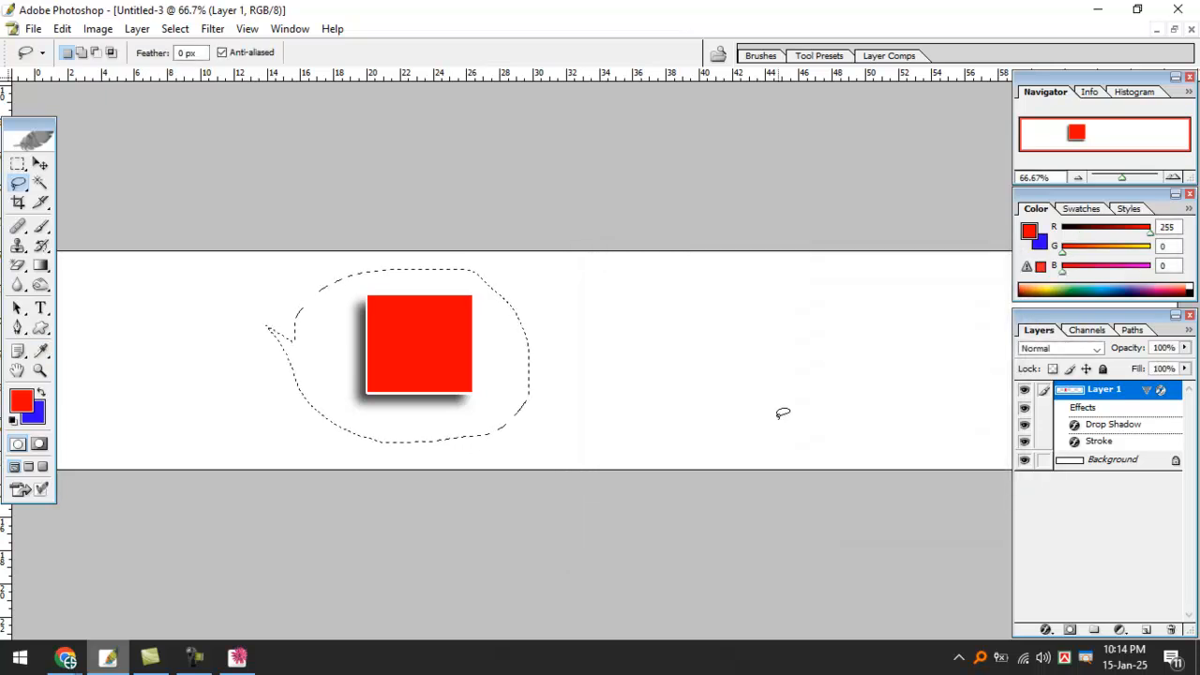
Fill the bubble selection with blue on the Background layer, then deselect.
{"action": "key", "text": "ctrl+BackSpace"}
{"action": "key", "text": "ctrl+d"}
{"action": "key", "text": "ctrl+alt+z"}
{"action": "key", "text": "ctrl+alt+z"}
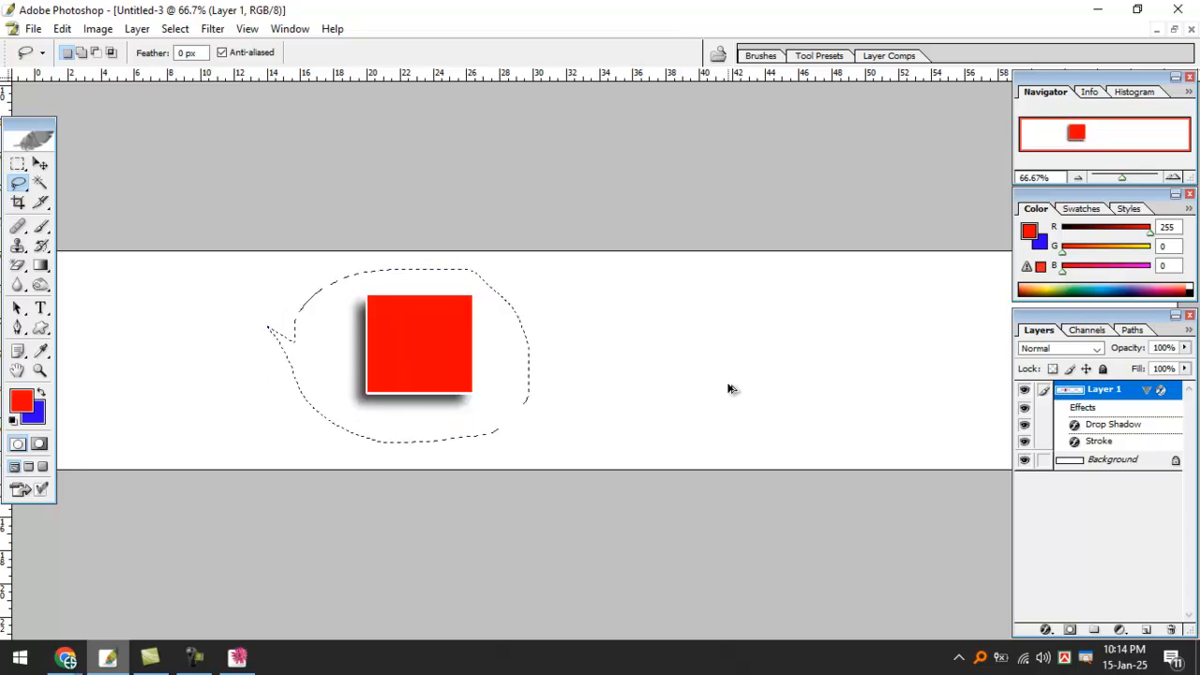
{"action": "left_click", "coordinate": [1092, 461]}
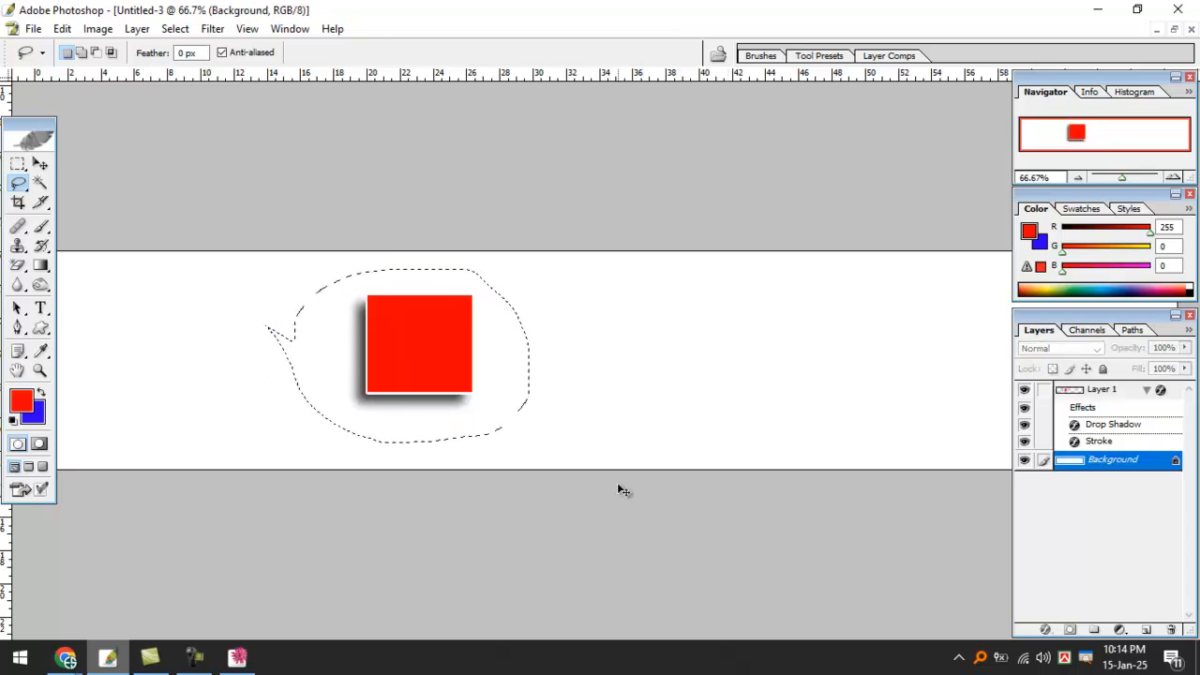
{"action": "key", "text": "ctrl+BackSpace"}
{"action": "key", "text": "ctrl+d"}
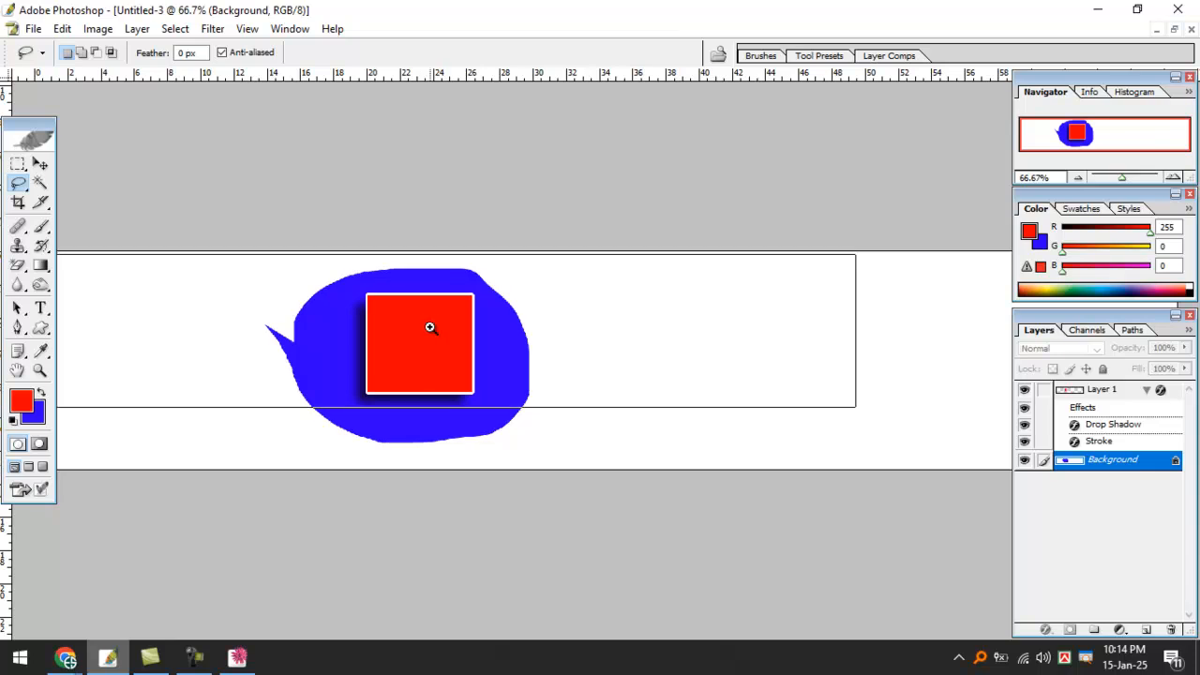
{"action": "key", "text": "ctrl+plus"}
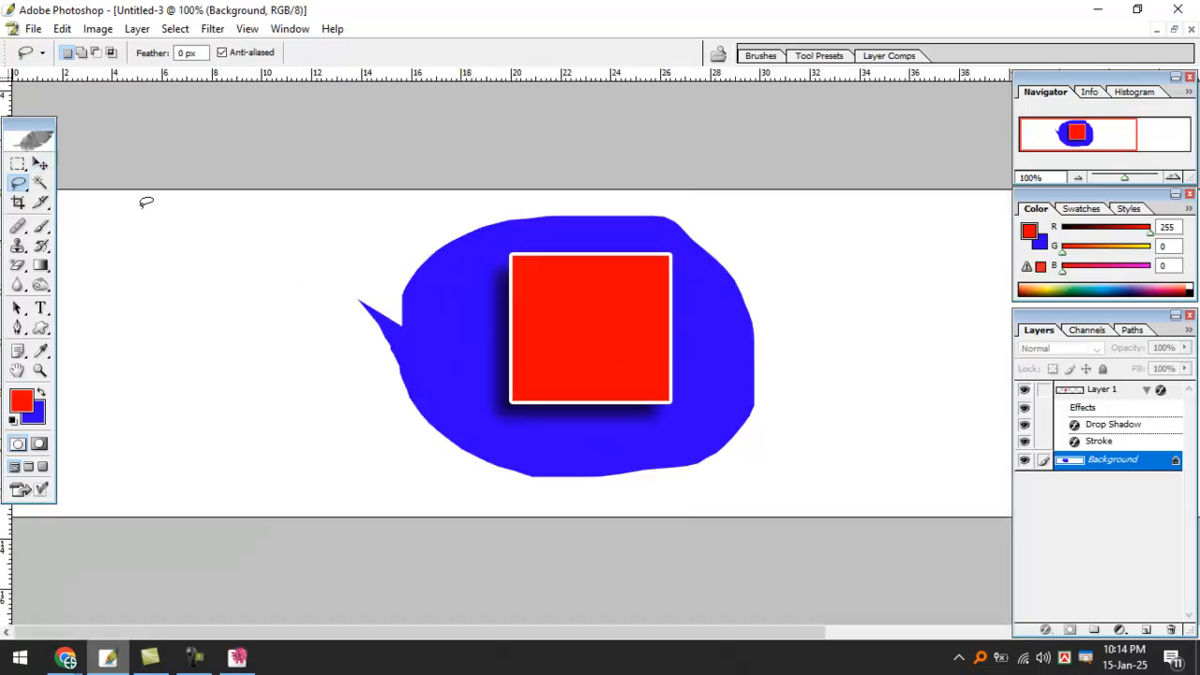
Select Layer 1 and nudge the red square toward the centre of the blue bubble.
{"action": "left_click", "coordinate": [40, 163]}
{"action": "left_click", "coordinate": [553, 288]}
{"action": "mouse_move", "coordinate": [543, 271]}
{"action": "left_mouse_down"}
{"action": "mouse_move", "coordinate": [550, 318]}
{"action": "mouse_move", "coordinate": [530, 280]}
{"action": "mouse_move", "coordinate": [558, 290]}
{"action": "left_mouse_up"}
{"action": "left_click", "coordinate": [573, 327], "text": "ctrl"}
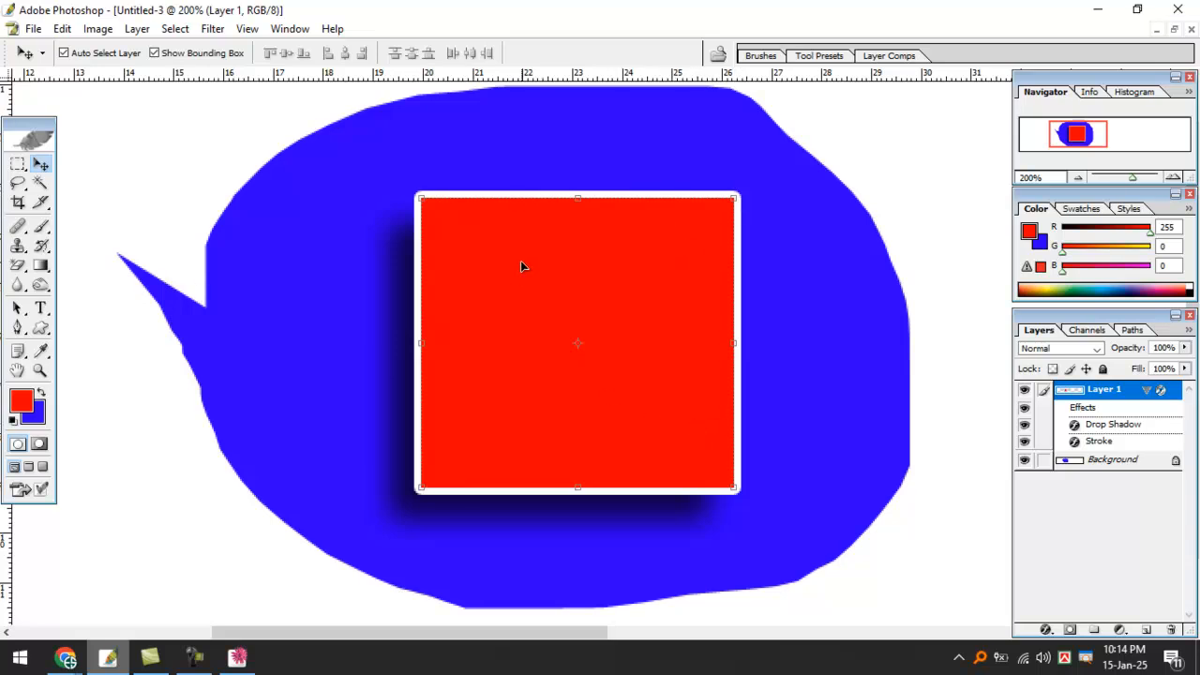
{"action": "mouse_move", "coordinate": [501, 244]}
{"action": "left_mouse_down"}
{"action": "mouse_move", "coordinate": [485, 251]}
{"action": "mouse_move", "coordinate": [479, 240]}
{"action": "left_mouse_up"}
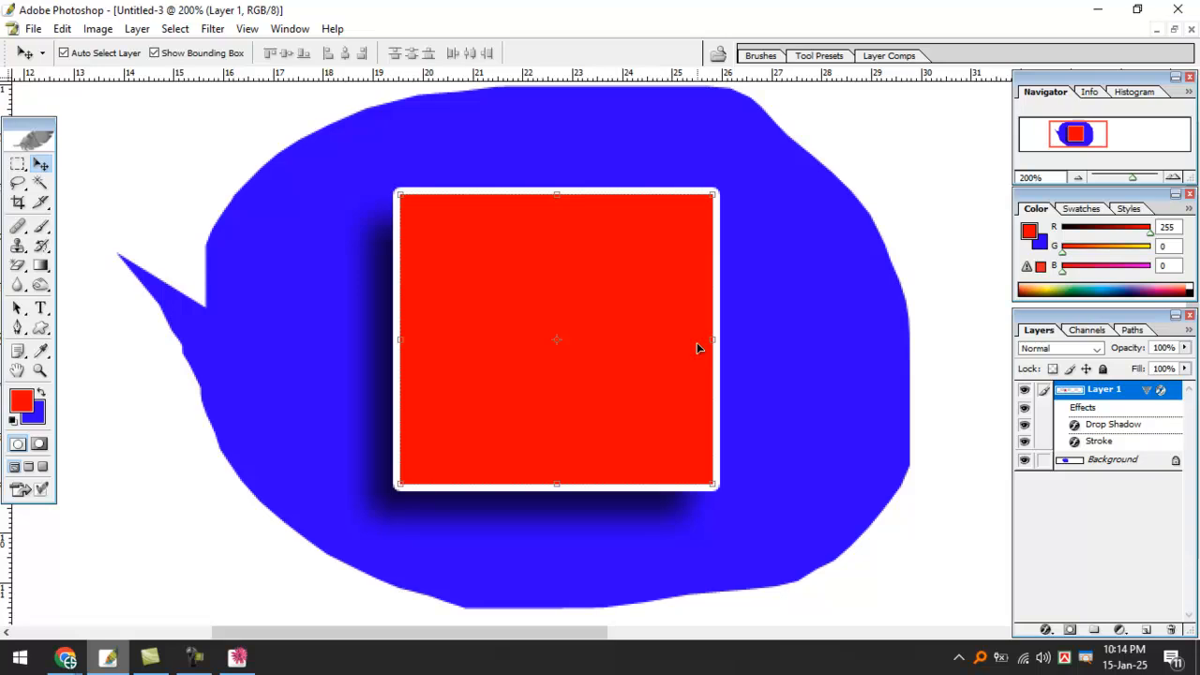
{"action": "left_click_drag", "start_coordinate": [525, 288], "coordinate": [521, 256]}
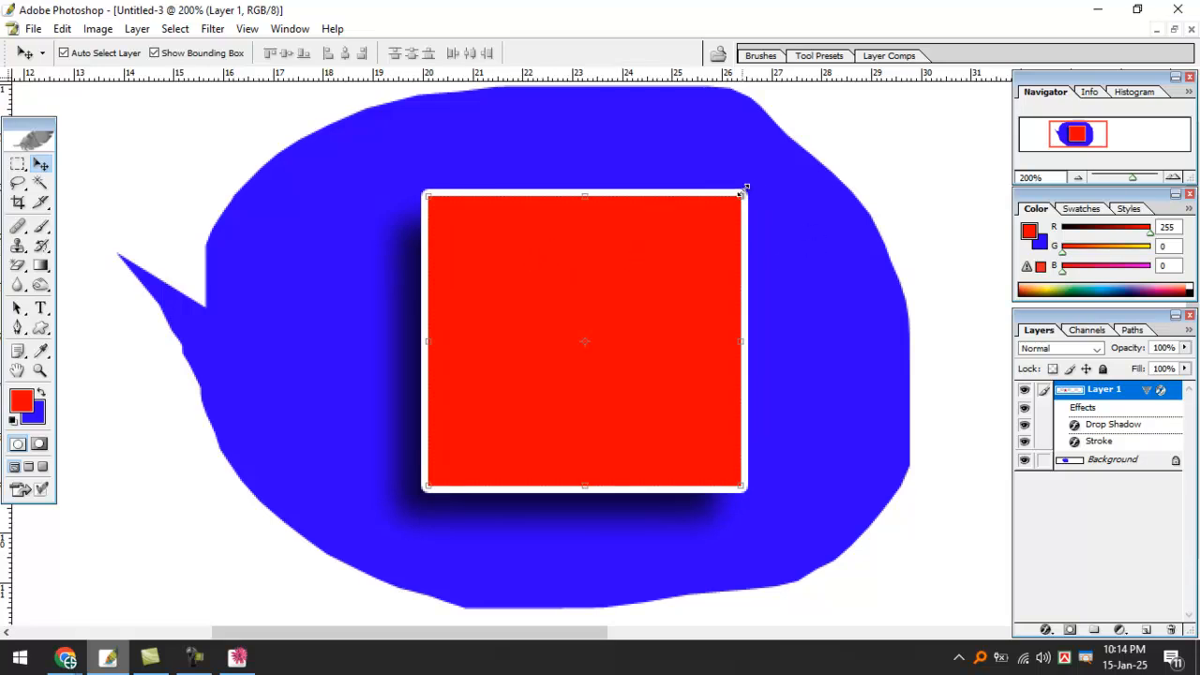
Turn off the red square's white Stroke layer effect.
{"action": "left_click", "coordinate": [1047, 629]}
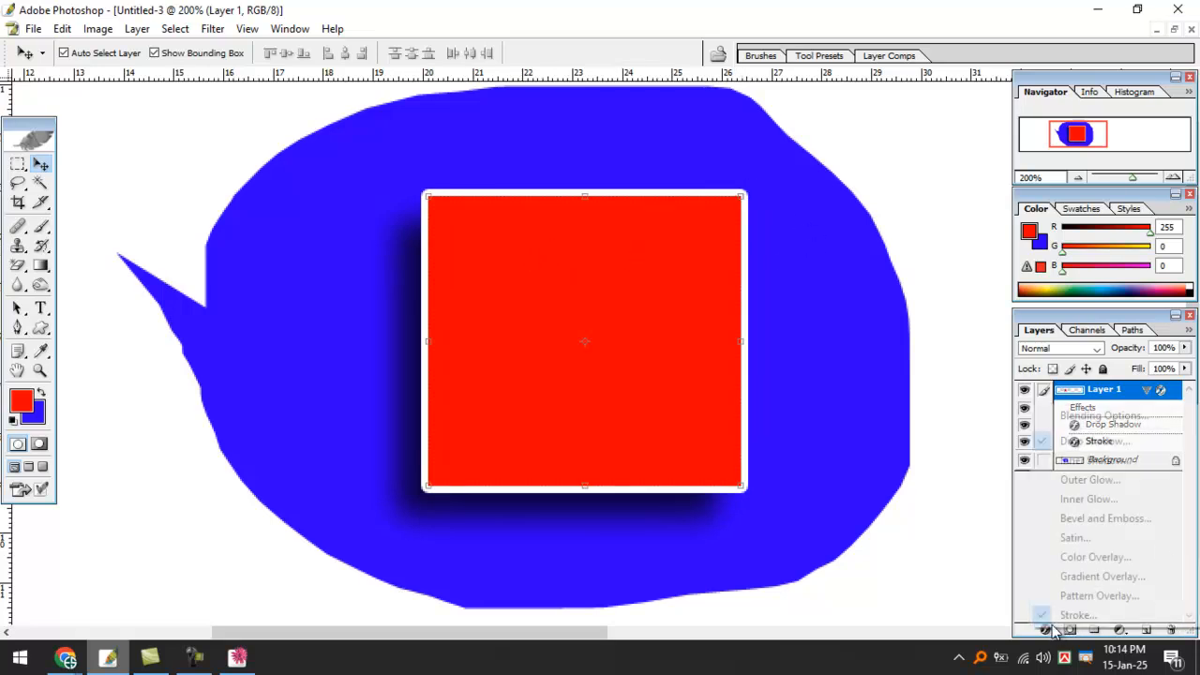
{"action": "left_click", "coordinate": [1076, 615]}
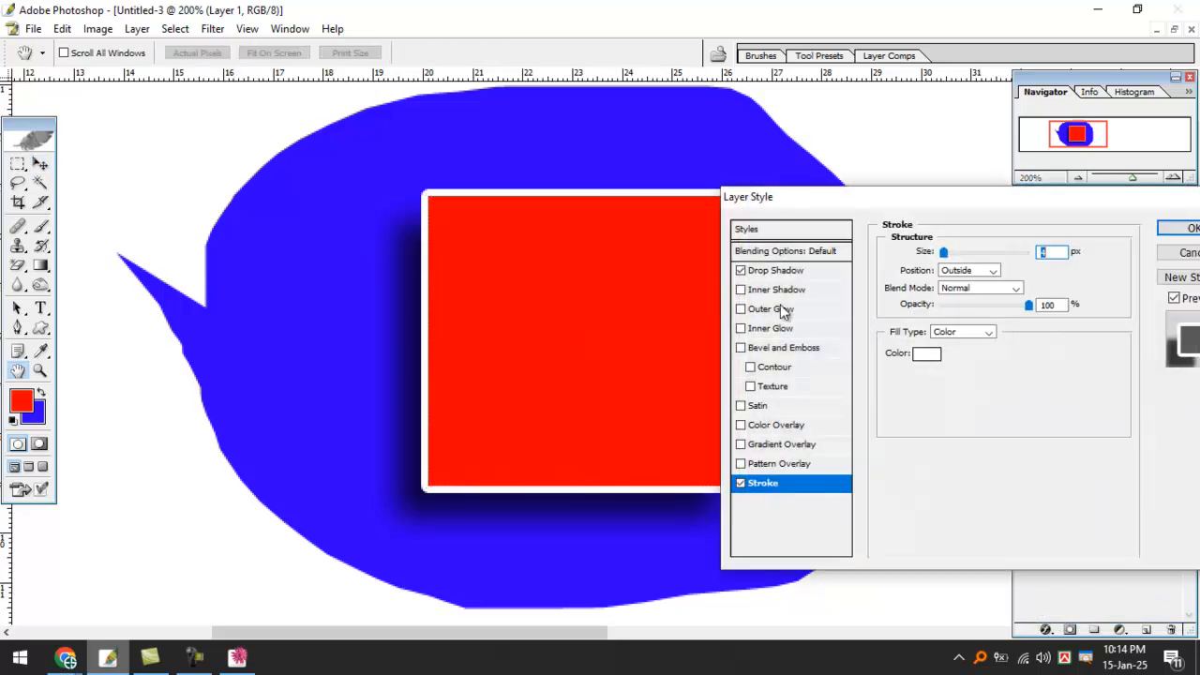
{"action": "left_click", "coordinate": [741, 483]}
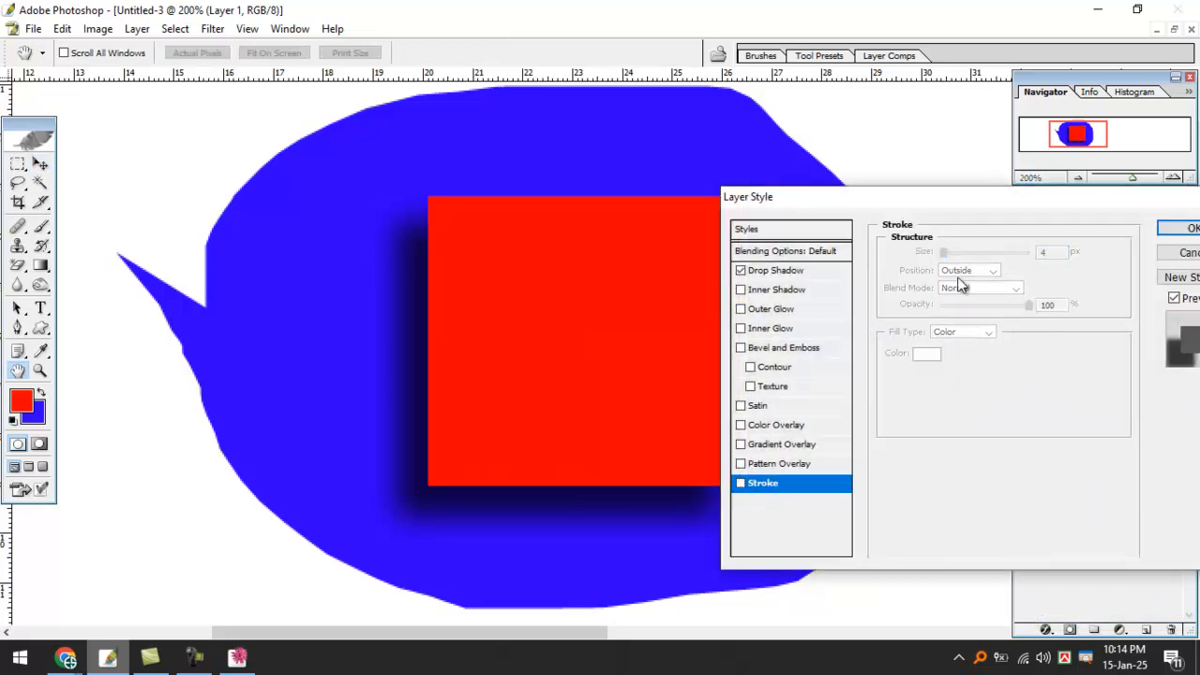
{"action": "left_click", "coordinate": [1174, 229]}
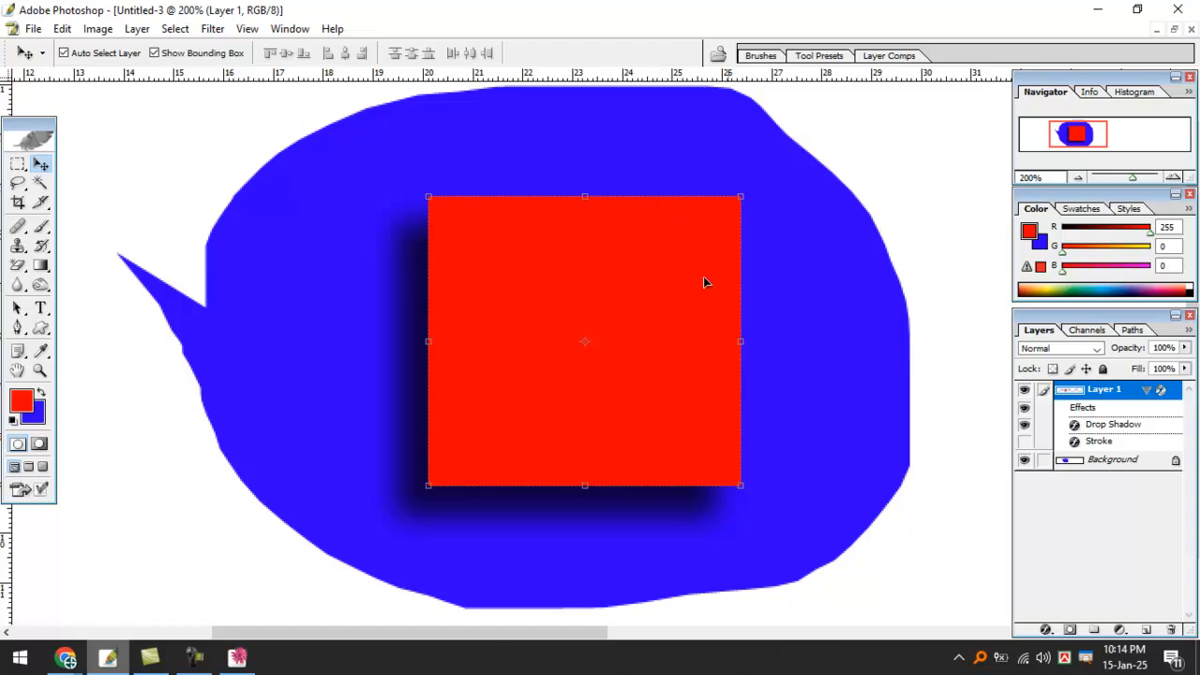
Move the red square up slightly and reselect its layer.
{"action": "left_click_drag", "start_coordinate": [685, 266], "coordinate": [688, 249]}
{"action": "left_click", "coordinate": [928, 190]}
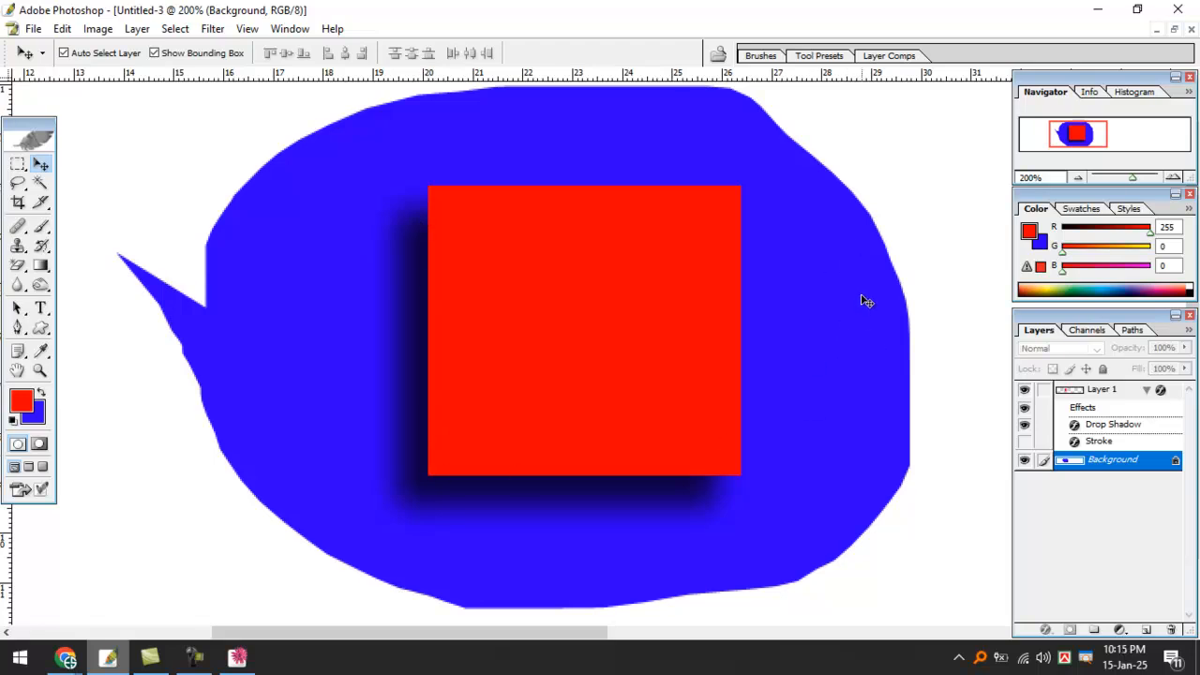
{"action": "left_click", "coordinate": [695, 246]}
Give the red square a 4 px stroke in the blue sampled from the bubble.
{"action": "left_click", "coordinate": [1045, 629]}
{"action": "left_click", "coordinate": [1069, 611]}
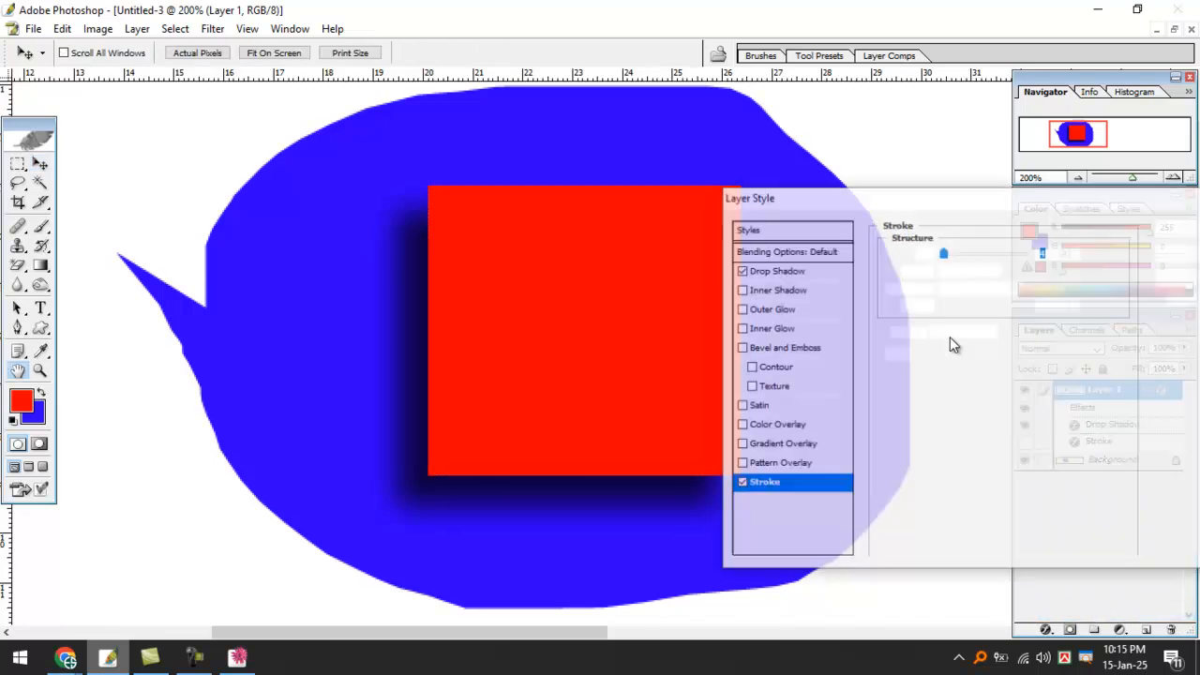
{"action": "left_click", "coordinate": [928, 356]}
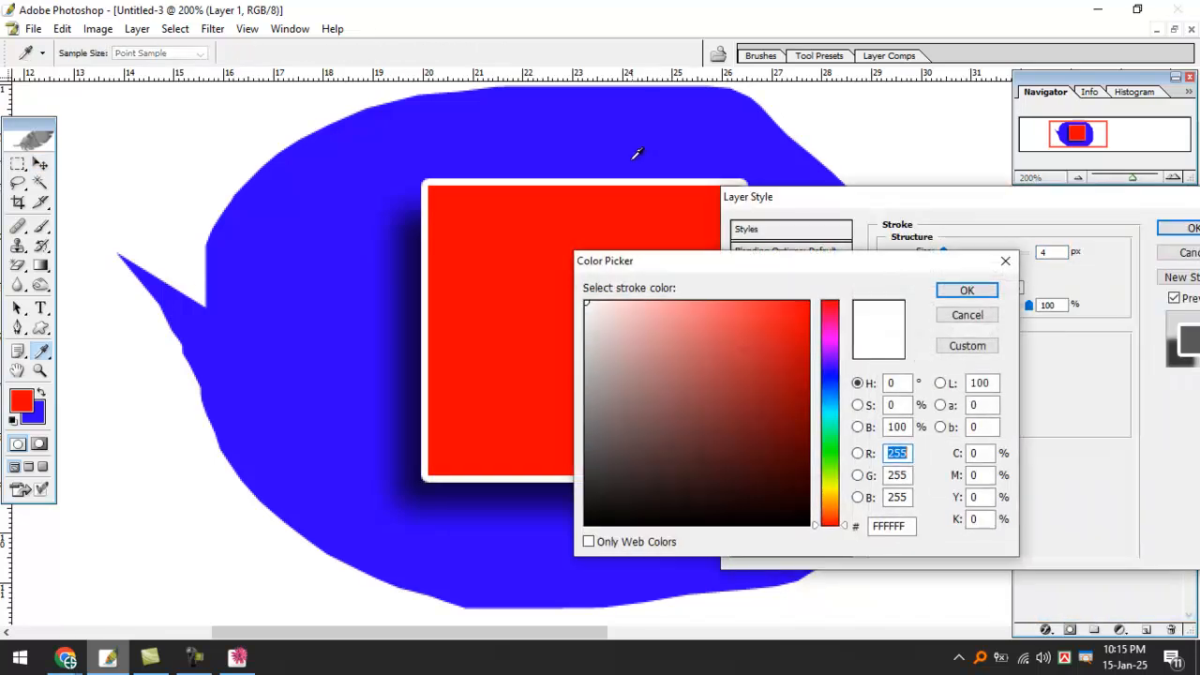
{"action": "left_click", "coordinate": [641, 155]}
{"action": "left_click", "coordinate": [967, 291]}
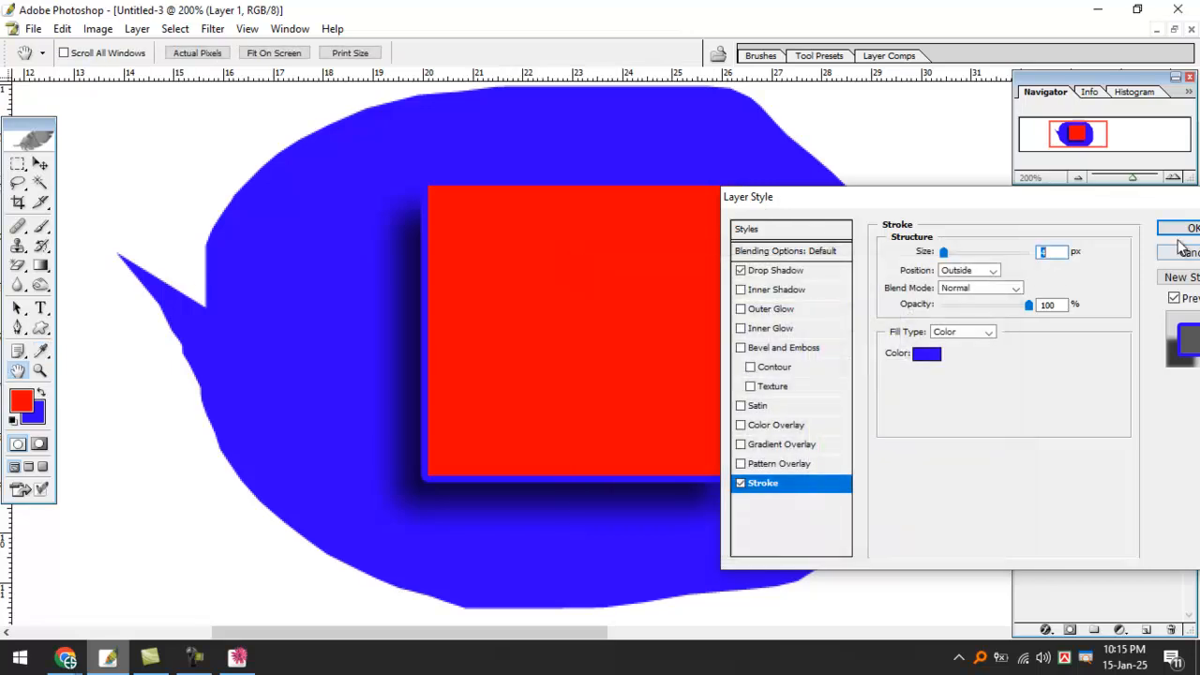
{"action": "key", "text": "Return"}
{"action": "left_click", "coordinate": [825, 272]}
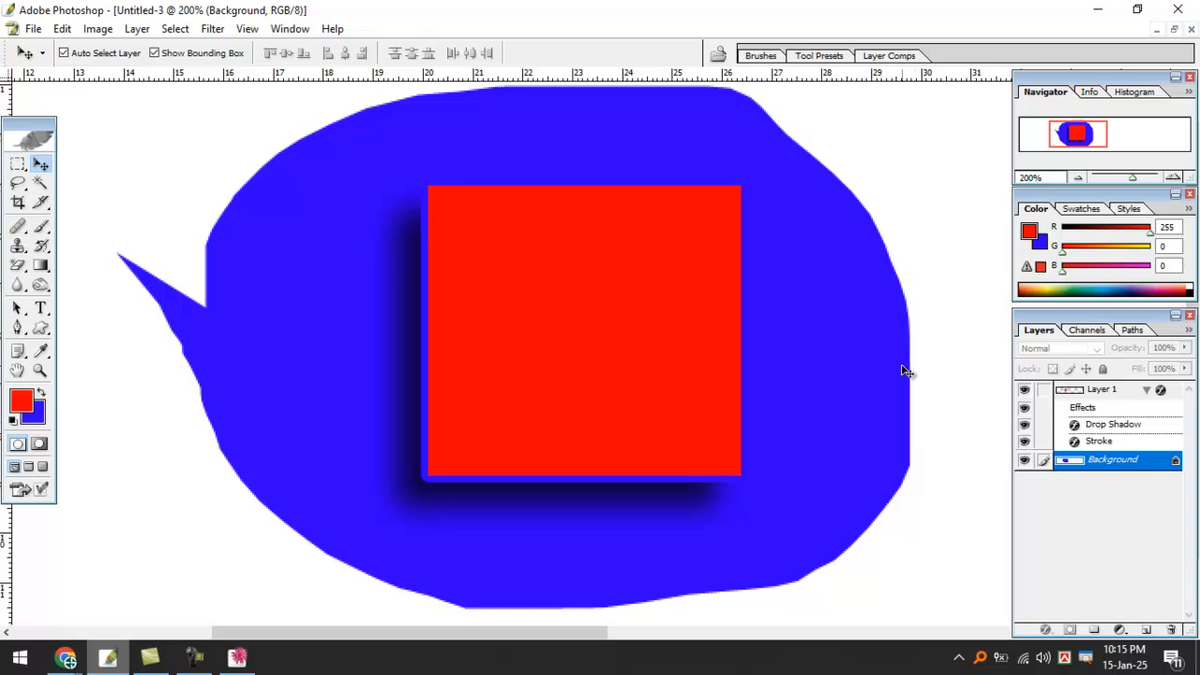
Zoom back to 200% on the bubble and reselect Layer 1.
{"action": "key", "text": "ctrl+0"}
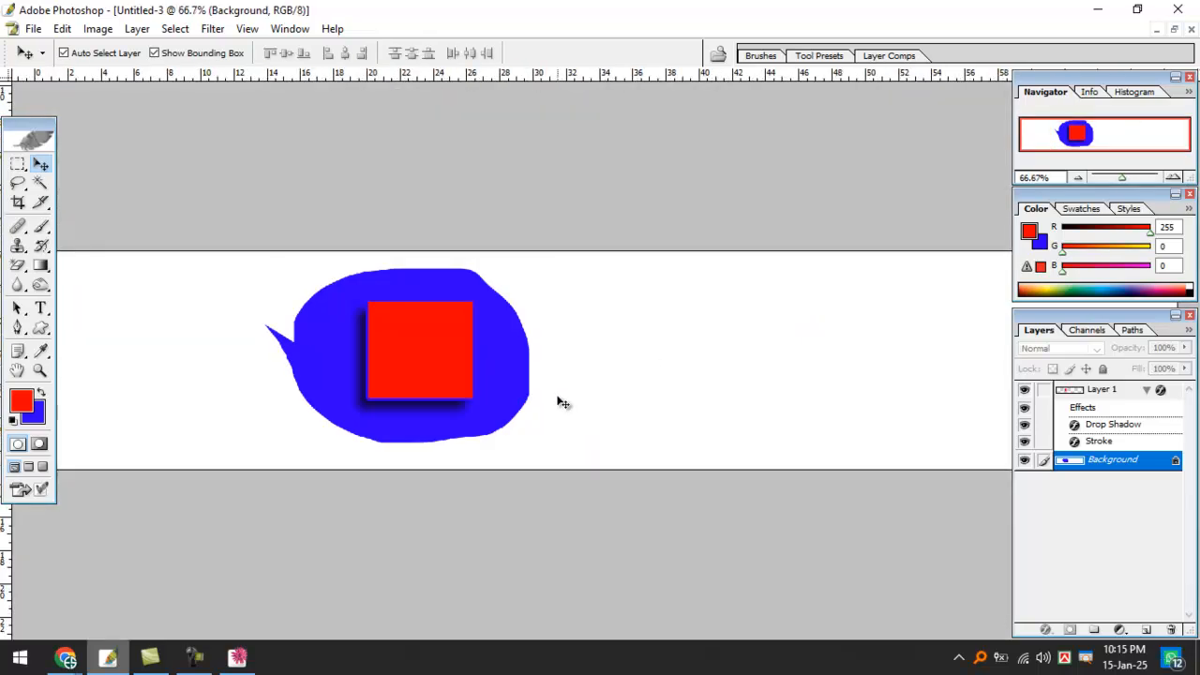
{"action": "left_click", "coordinate": [556, 375], "text": "ctrl"}
{"action": "left_click", "coordinate": [554, 375], "text": "ctrl"}
{"action": "left_click_drag", "start_coordinate": [306, 335], "coordinate": [643, 418]}
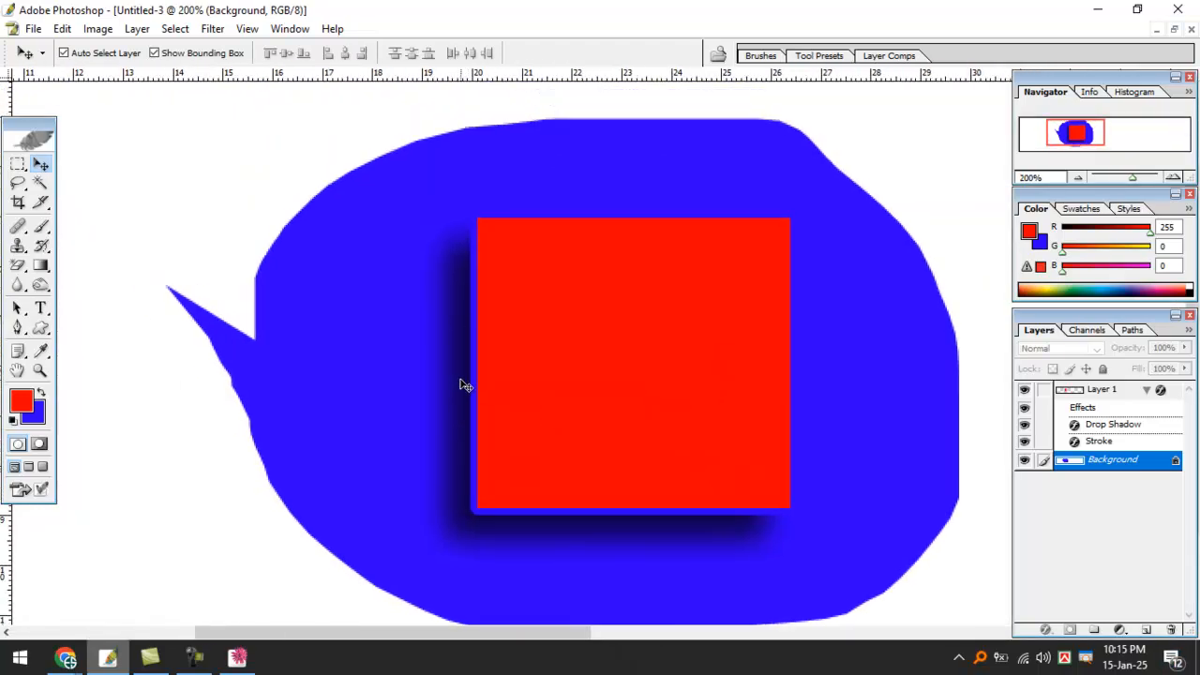
{"action": "left_click", "coordinate": [594, 304]}
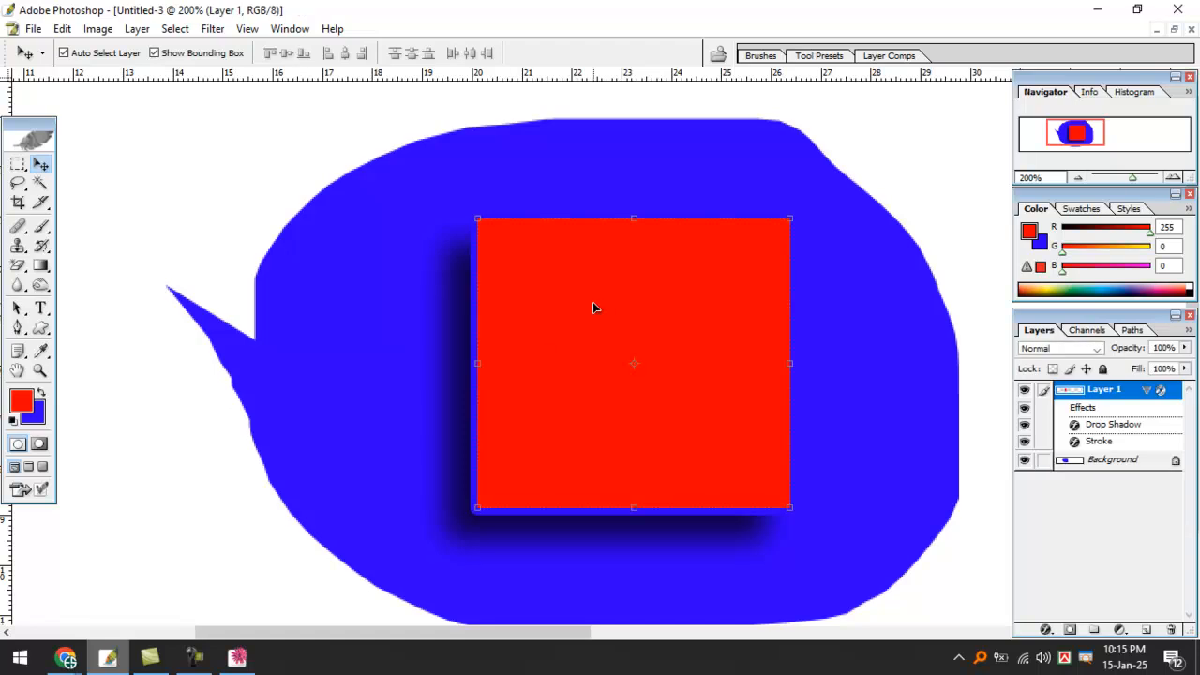
Set the drop shadow to Normal blend, white, 50% opacity and 20 px distance.
{"action": "left_click", "coordinate": [1050, 632]}
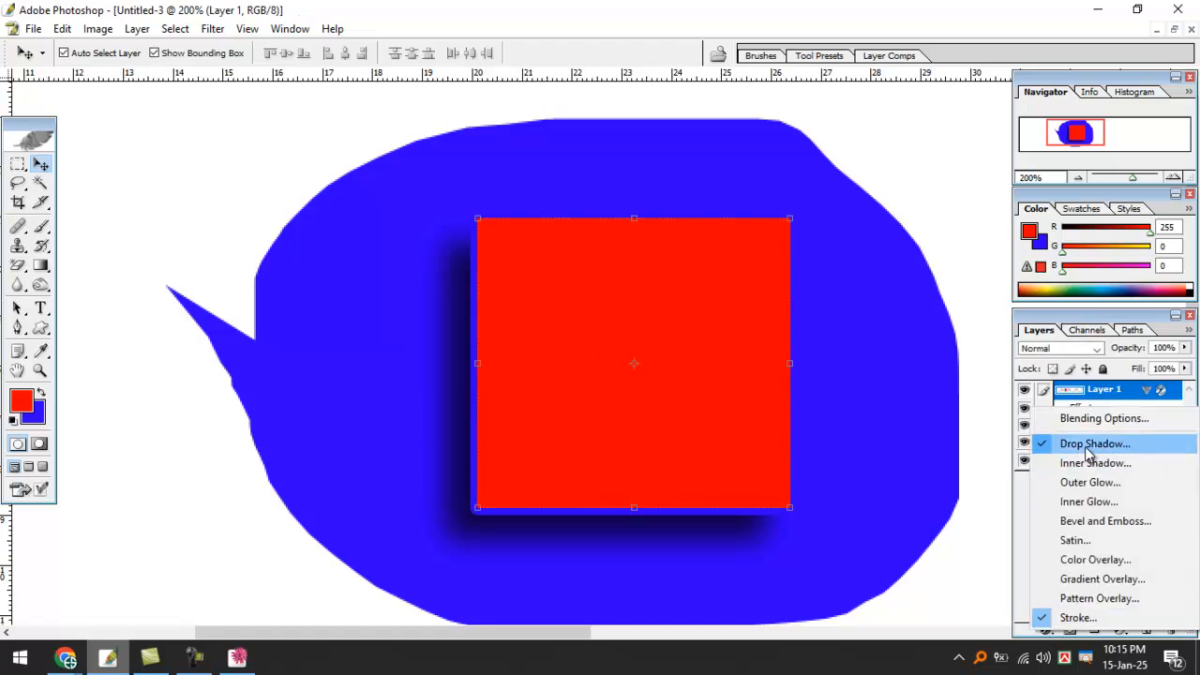
{"action": "left_click", "coordinate": [1126, 447]}
{"action": "double_click", "coordinate": [1075, 425]}
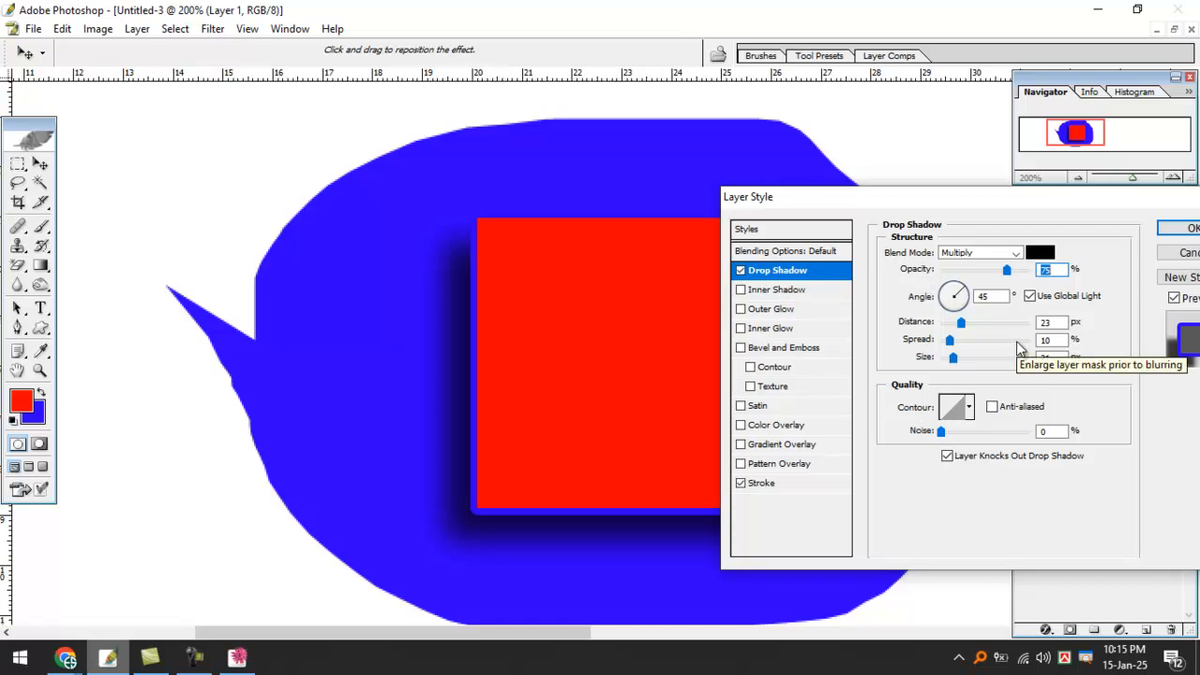
{"action": "mouse_move", "coordinate": [924, 237]}
{"action": "left_mouse_down"}
{"action": "mouse_move", "coordinate": [987, 231]}
{"action": "mouse_move", "coordinate": [940, 270]}
{"action": "left_mouse_up"}
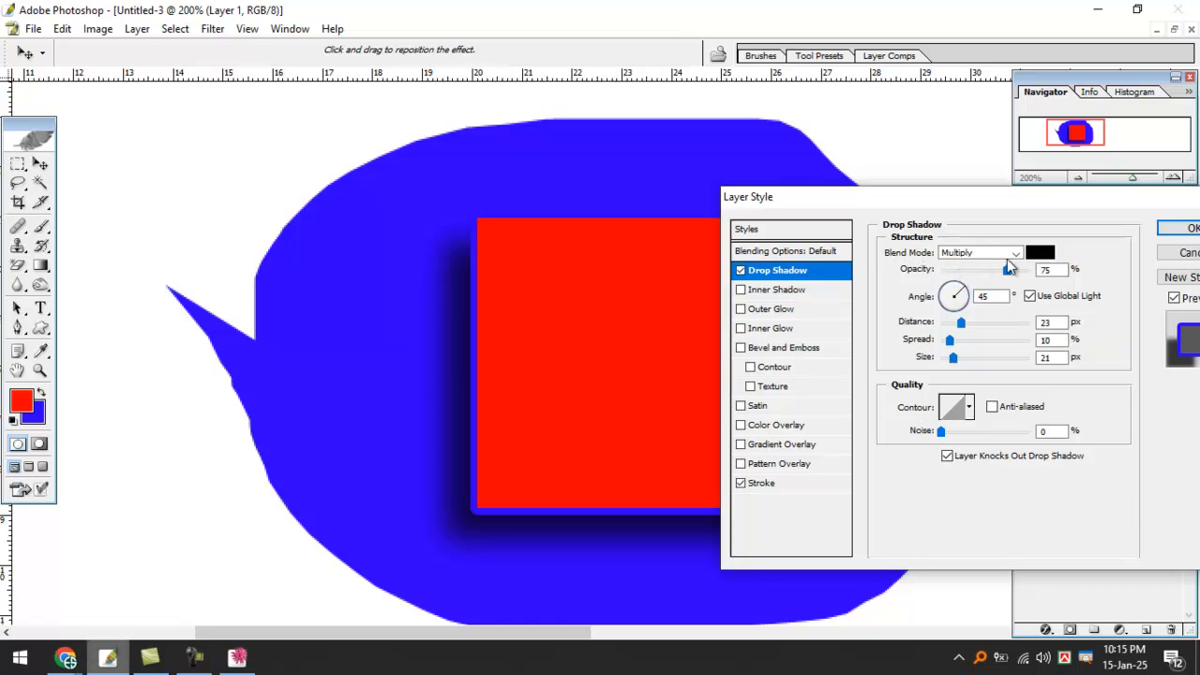
{"action": "left_click", "coordinate": [965, 252]}
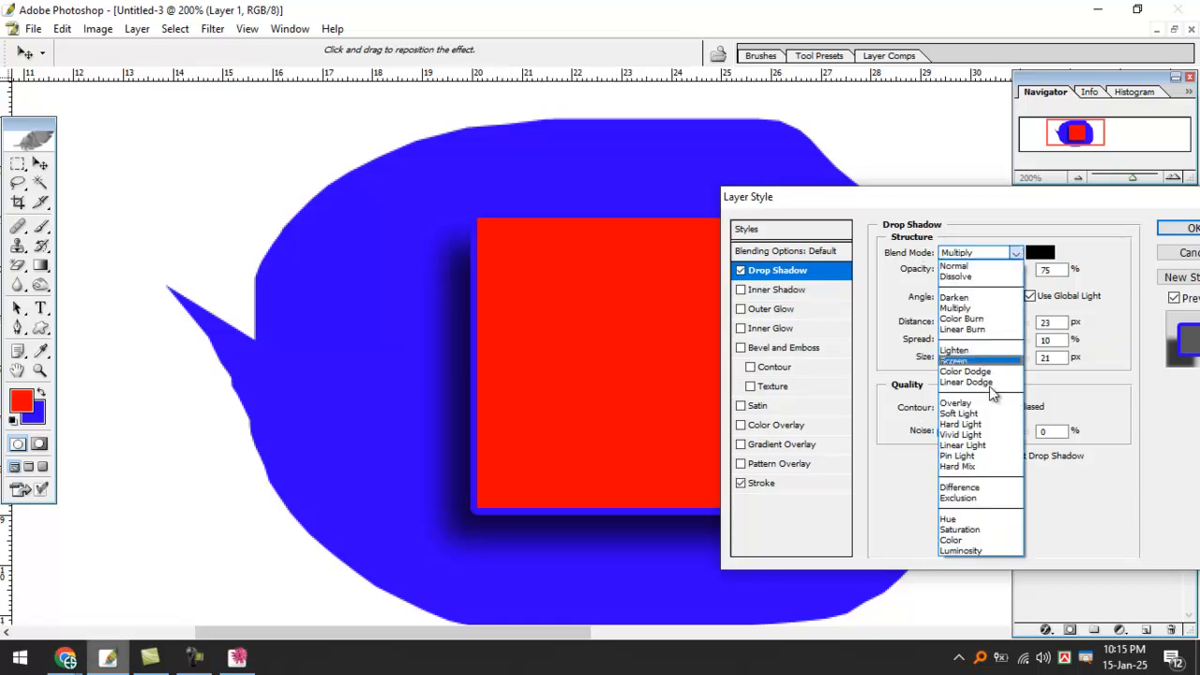
{"action": "left_click", "coordinate": [952, 267]}
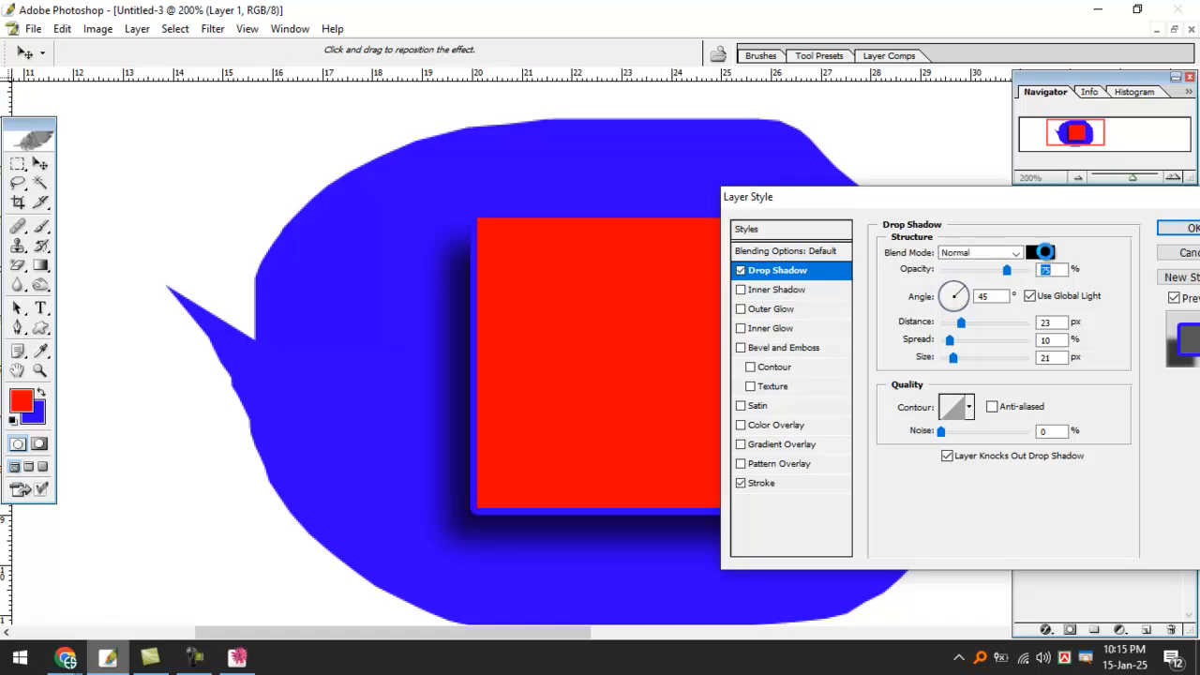
{"action": "left_click", "coordinate": [1044, 254]}
{"action": "left_click_drag", "start_coordinate": [640, 335], "coordinate": [517, 289]}
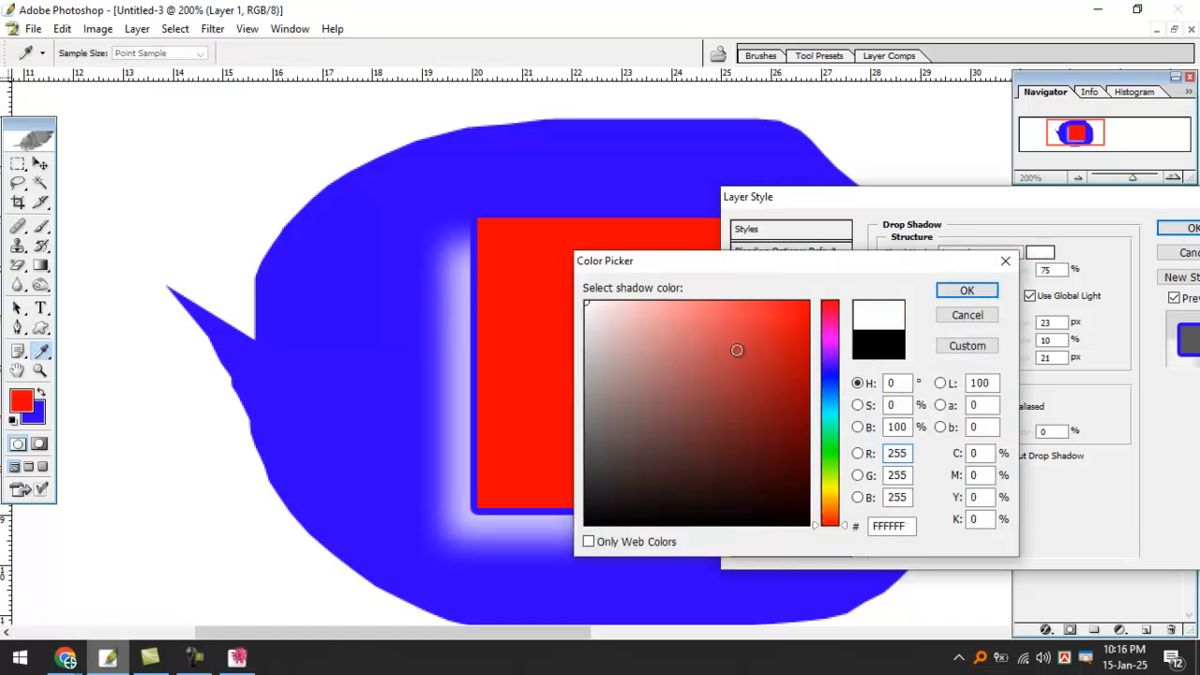
{"action": "left_click", "coordinate": [947, 291]}
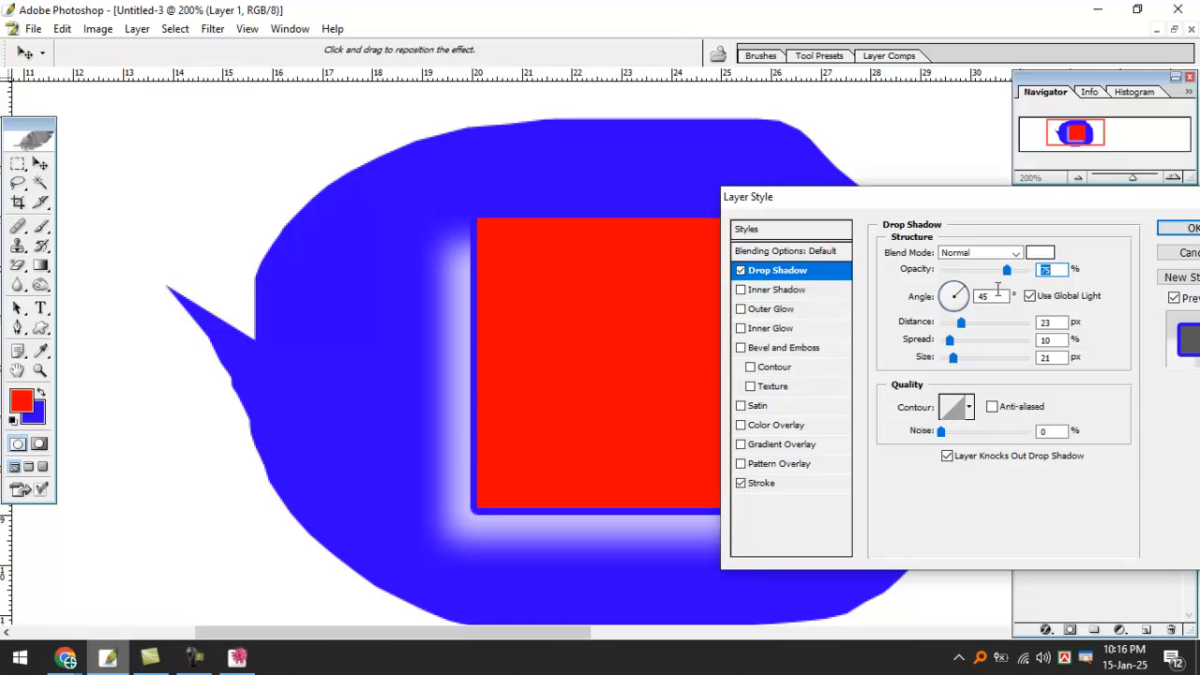
{"action": "left_click_drag", "start_coordinate": [1007, 269], "coordinate": [984, 269]}
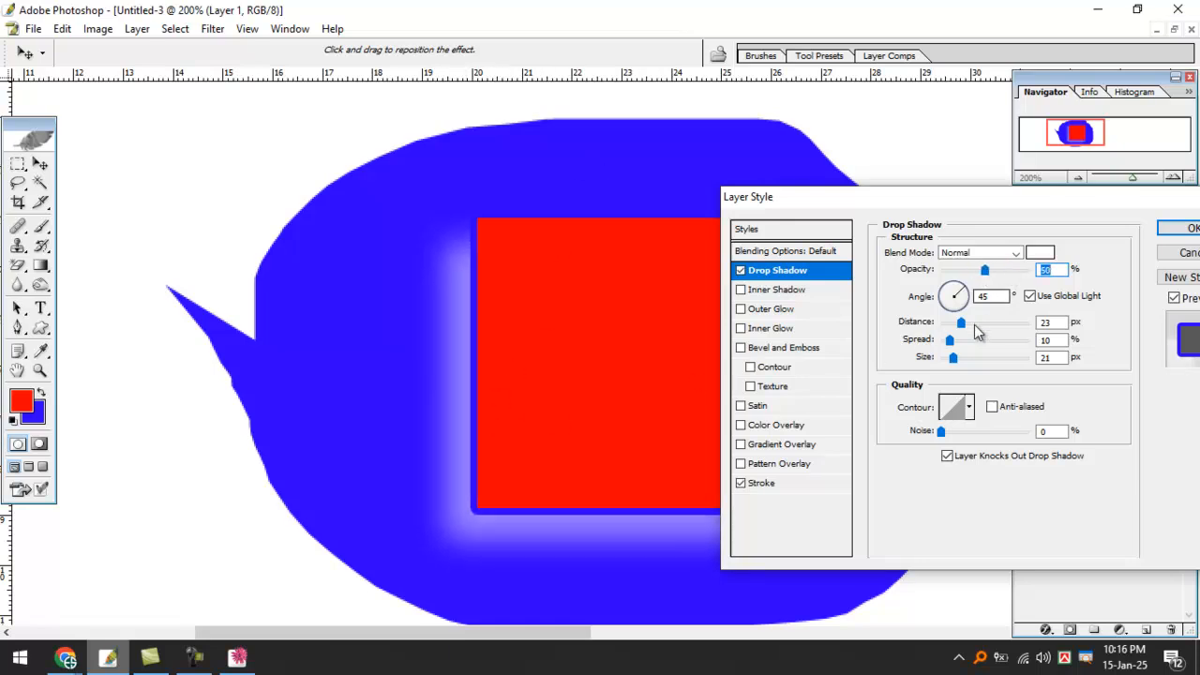
{"action": "left_click_drag", "start_coordinate": [962, 323], "coordinate": [960, 328]}
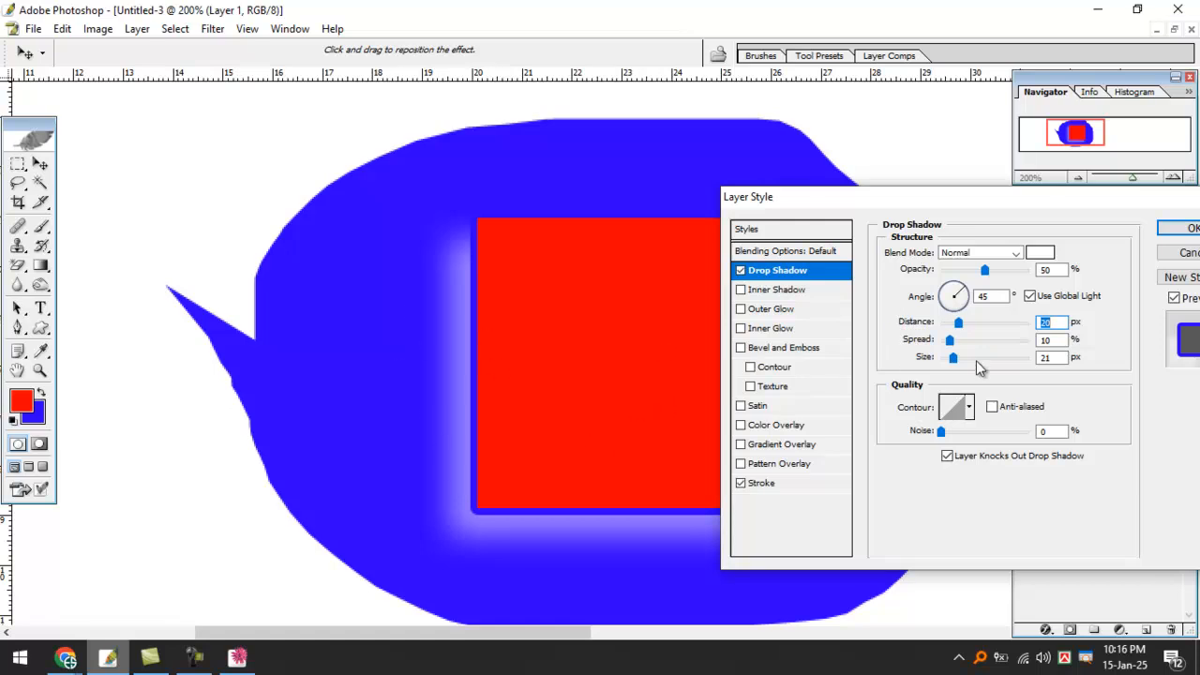
Change the shadow to bright yellow at 66% opacity, about 23 px distance, and apply.
{"action": "left_click", "coordinate": [1040, 252]}
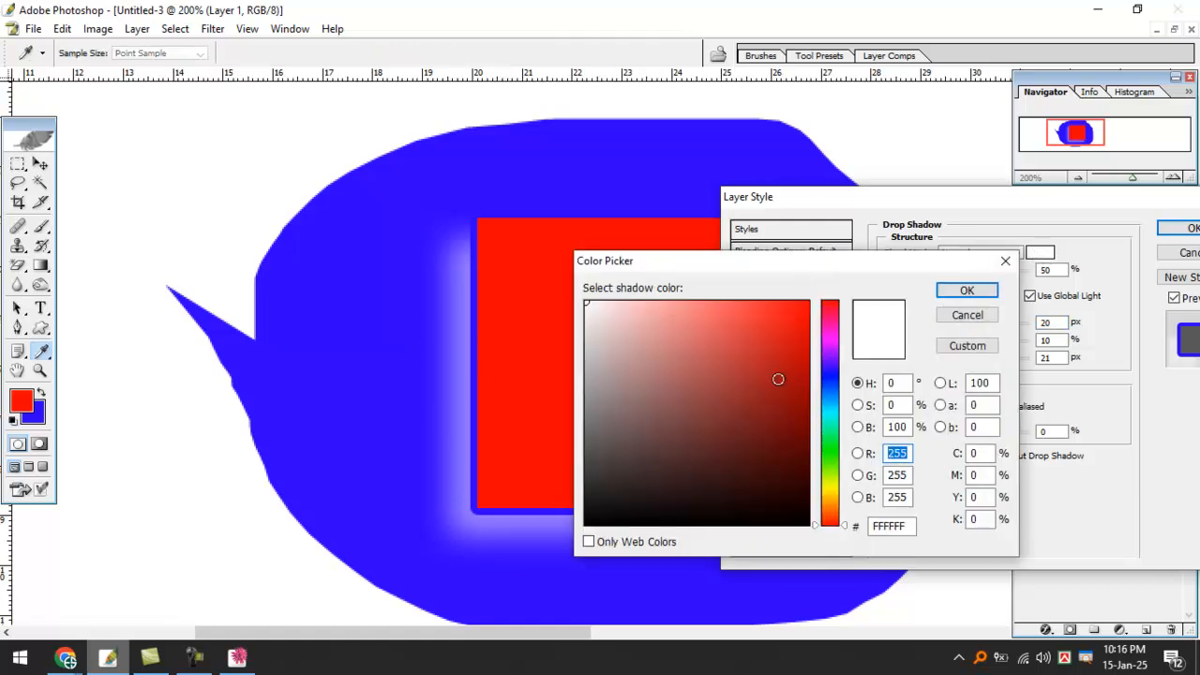
{"action": "left_click", "coordinate": [830, 490]}
{"action": "left_click_drag", "start_coordinate": [791, 350], "coordinate": [799, 293]}
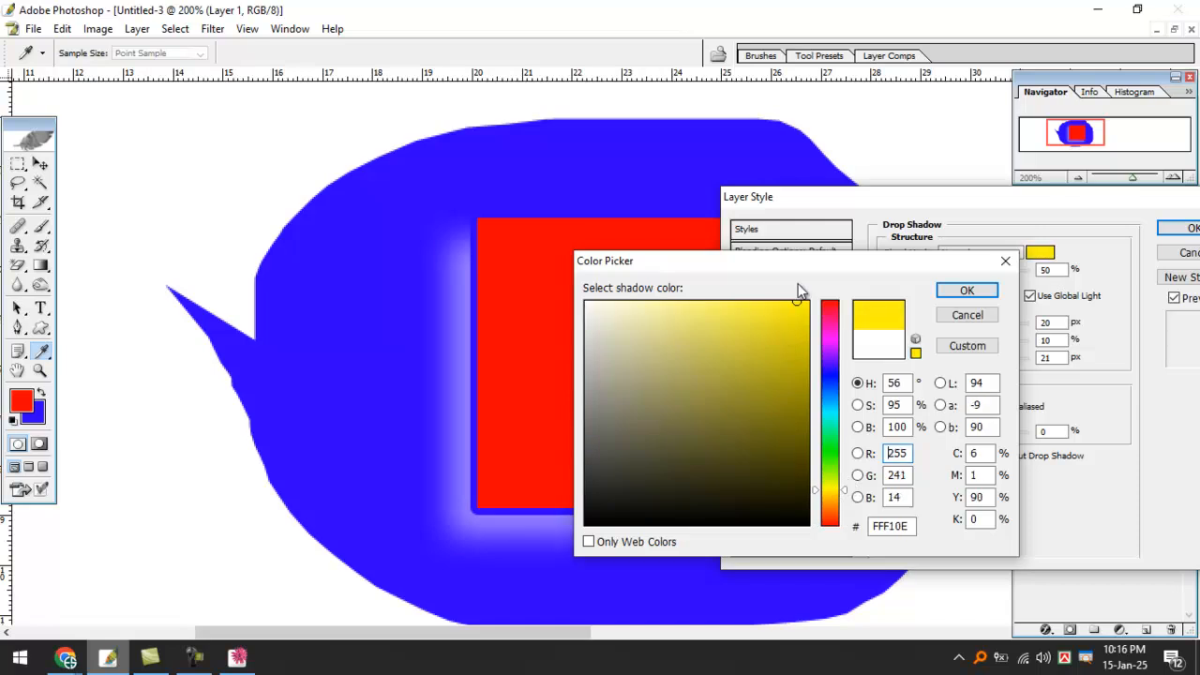
{"action": "left_click", "coordinate": [966, 291]}
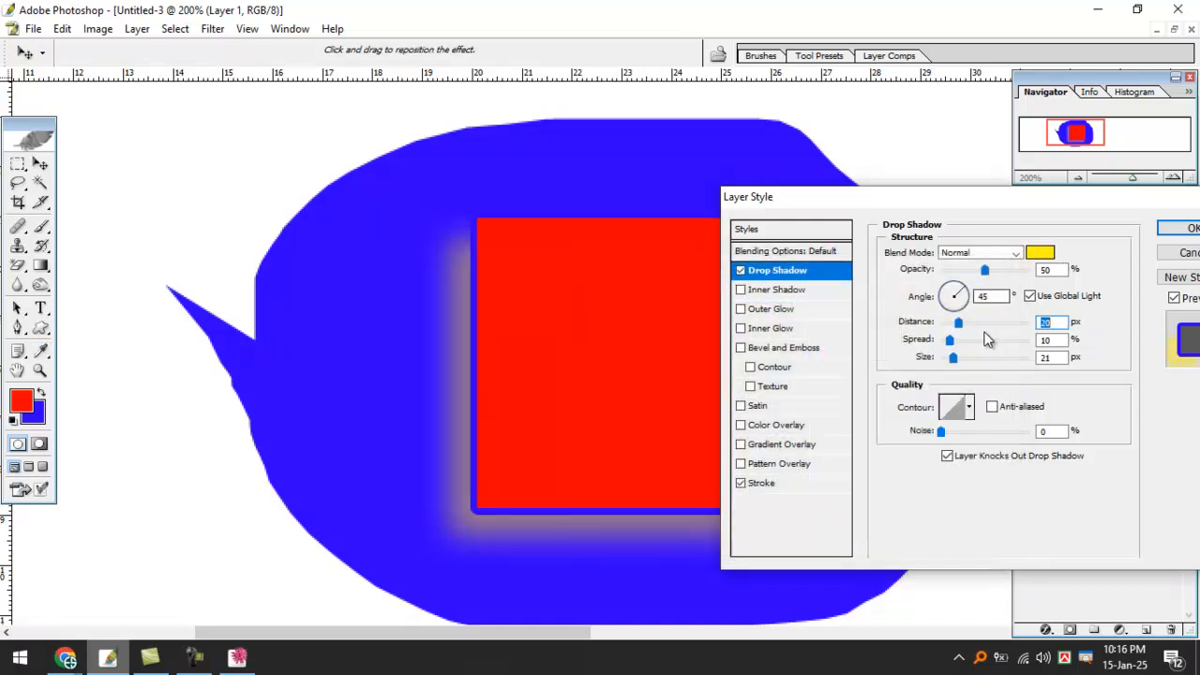
{"action": "mouse_move", "coordinate": [984, 269]}
{"action": "left_mouse_down"}
{"action": "mouse_move", "coordinate": [1011, 270]}
{"action": "mouse_move", "coordinate": [1000, 270]}
{"action": "left_mouse_up"}
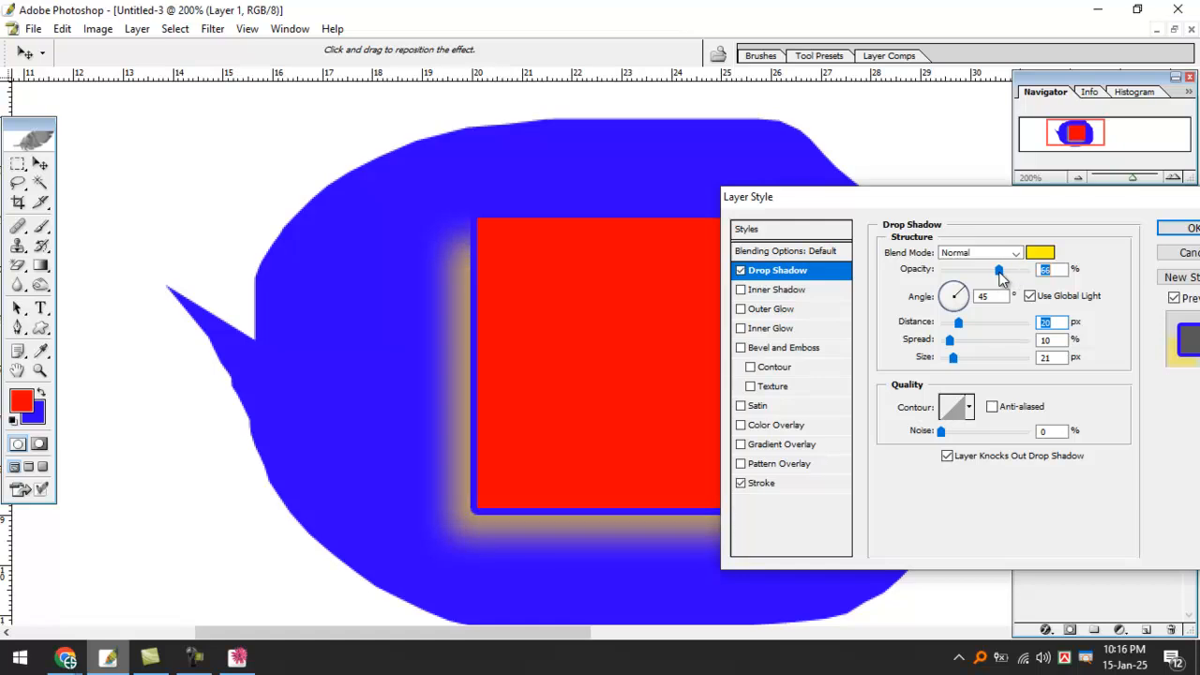
{"action": "left_click_drag", "start_coordinate": [958, 322], "coordinate": [944, 363]}
{"action": "left_click", "coordinate": [1183, 228]}
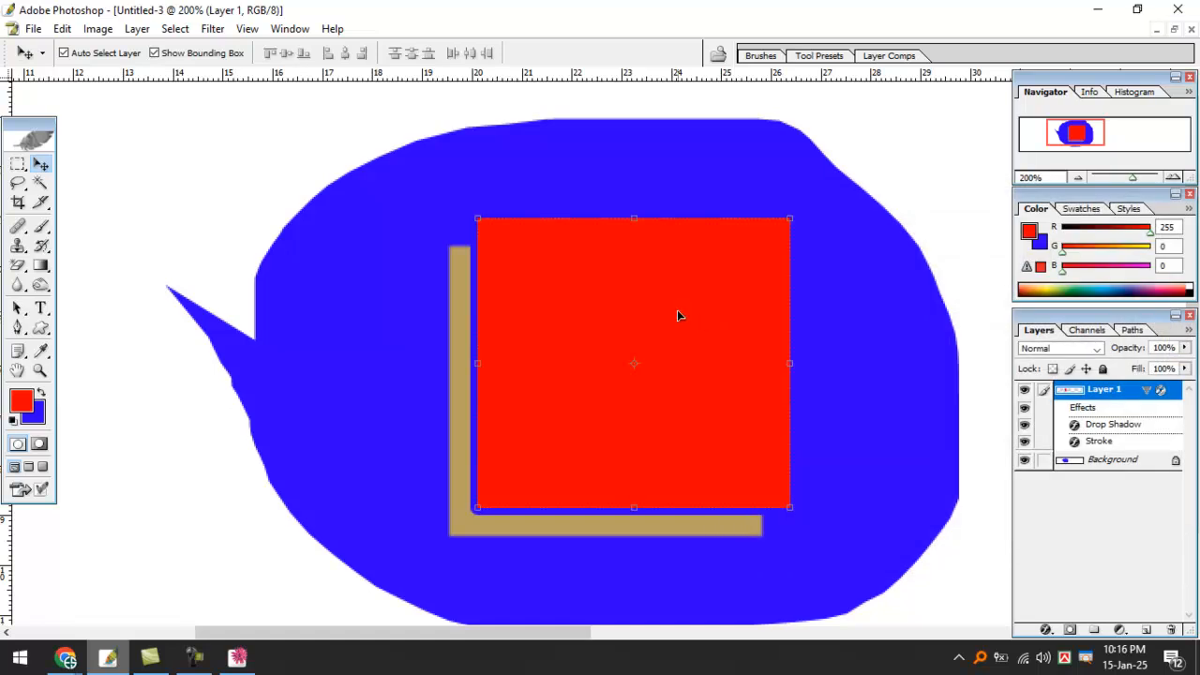
Nudge the red square up and right, then zoom out to check the canvas.
{"action": "mouse_move", "coordinate": [677, 314]}
{"action": "left_mouse_down"}
{"action": "mouse_move", "coordinate": [676, 292]}
{"action": "mouse_move", "coordinate": [682, 302]}
{"action": "left_mouse_up"}
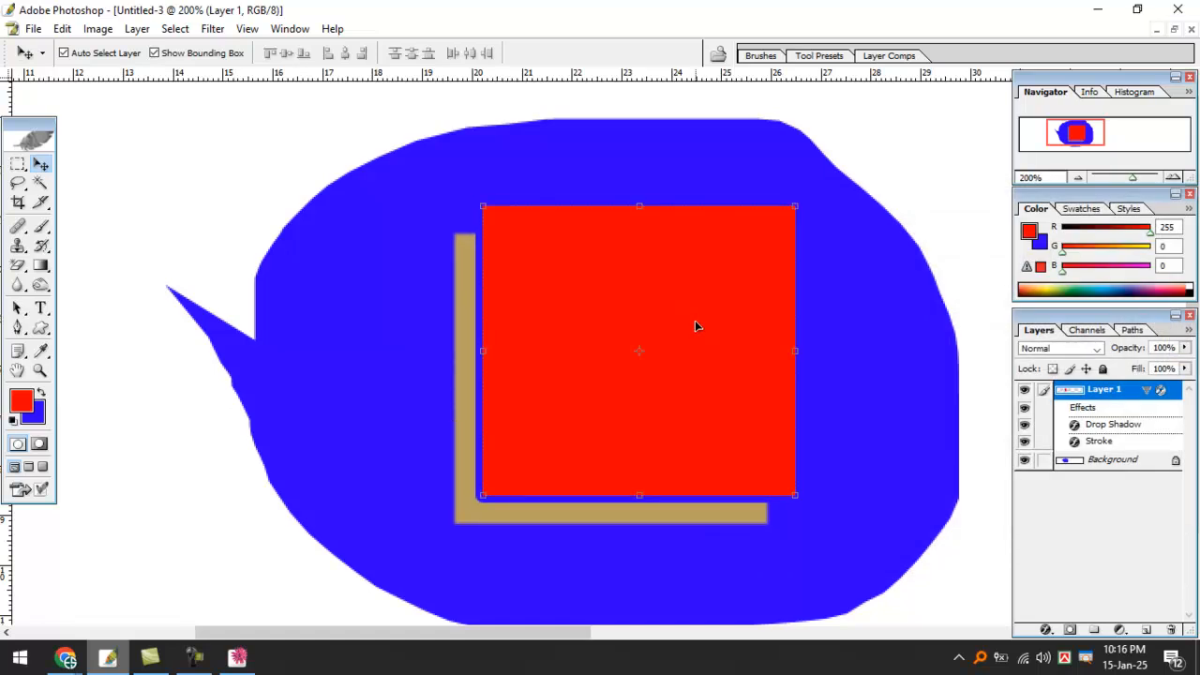
{"action": "key", "text": "ctrl+minus"}
{"action": "key", "text": "ctrl+minus"}
{"action": "key", "text": "ctrl+minus"}
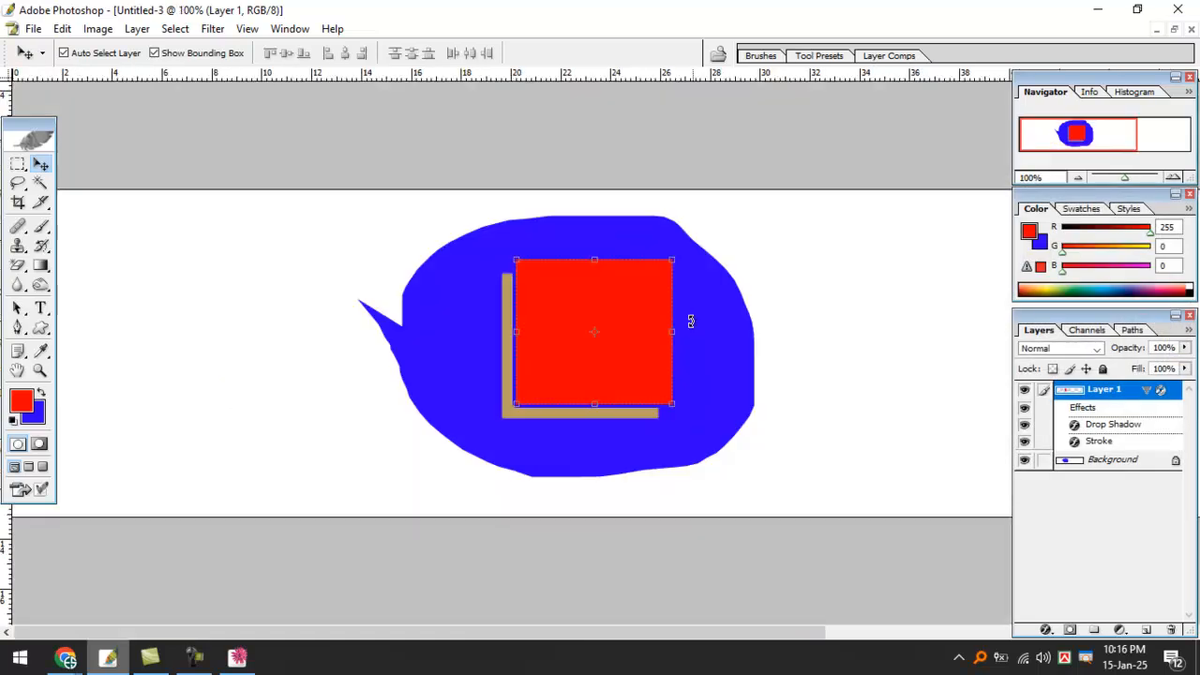
{"action": "left_click", "coordinate": [594, 325], "text": "ctrl"}
{"action": "left_click", "coordinate": [568, 347], "text": "ctrl"}
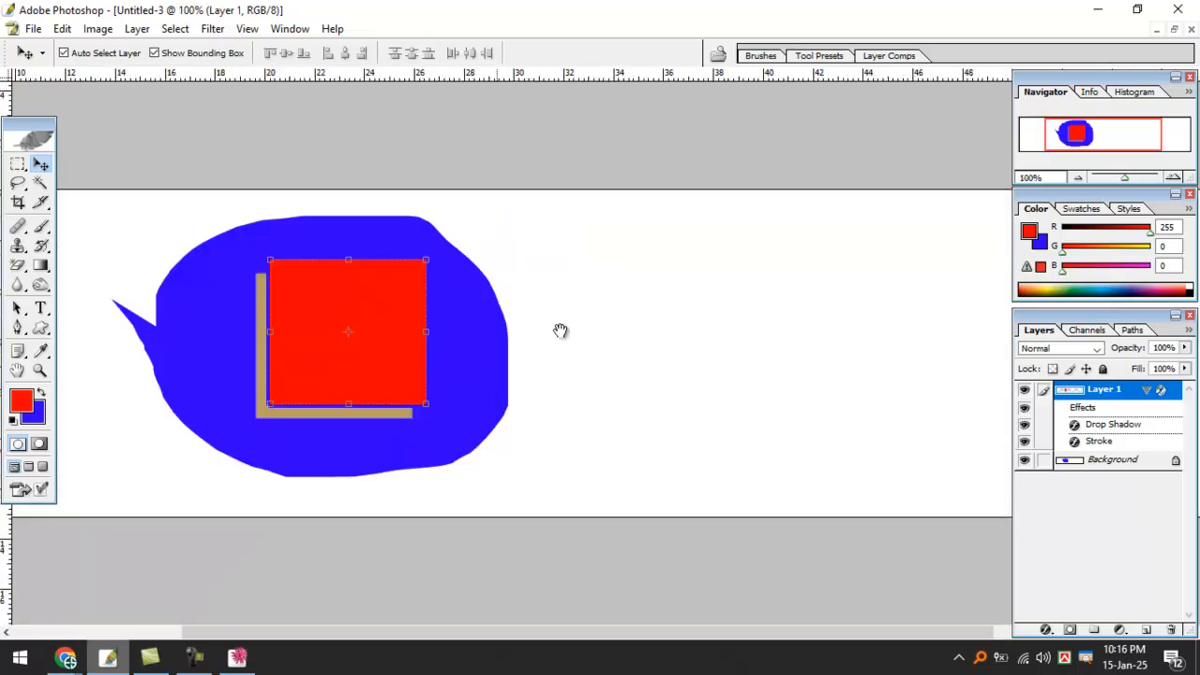
{"action": "left_click_drag", "start_coordinate": [492, 375], "coordinate": [754, 266]}
Move the red square down slightly and close Untitled-3 without saving.
{"action": "left_click", "coordinate": [387, 330]}
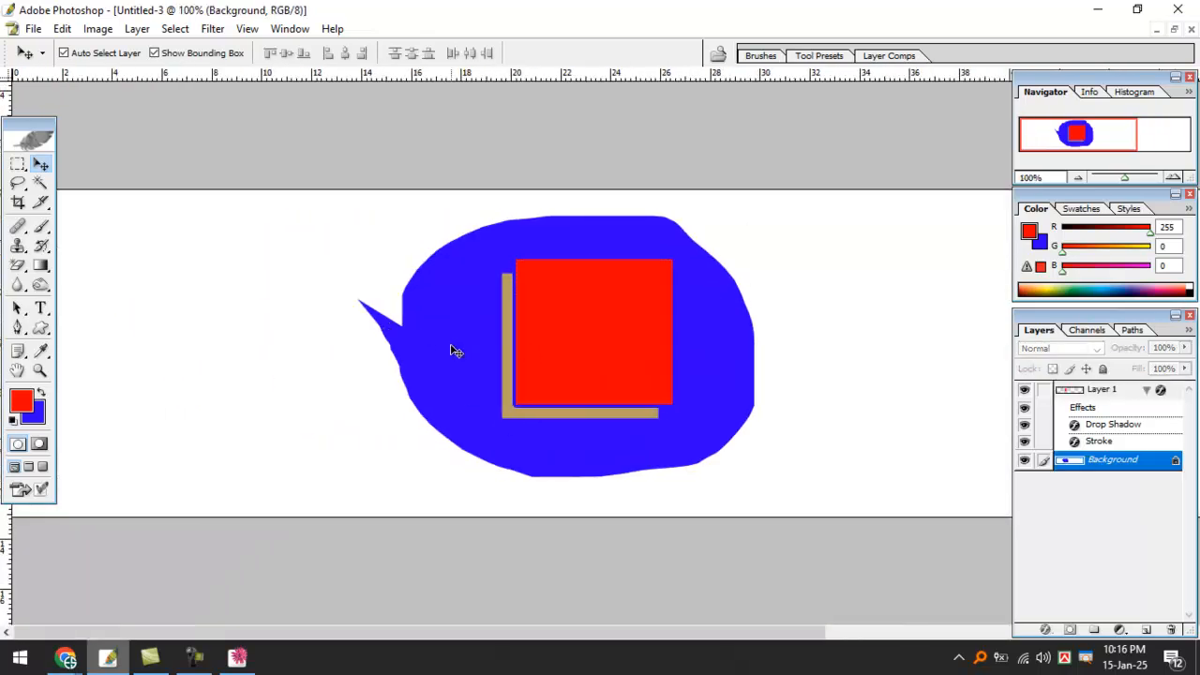
{"action": "left_click", "coordinate": [562, 324], "text": "ctrl"}
{"action": "left_click_drag", "start_coordinate": [562, 327], "coordinate": [530, 260]}
{"action": "left_click", "coordinate": [517, 215]}
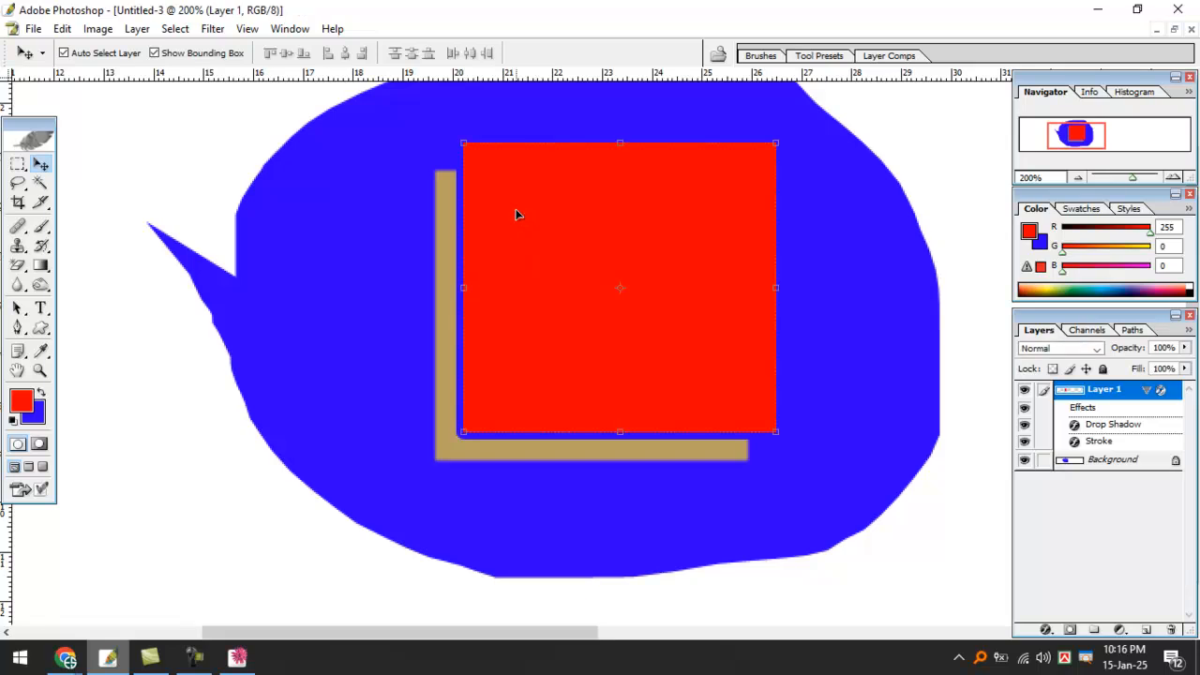
{"action": "left_click_drag", "start_coordinate": [535, 216], "coordinate": [534, 221]}
{"action": "key", "text": "ctrl+w"}
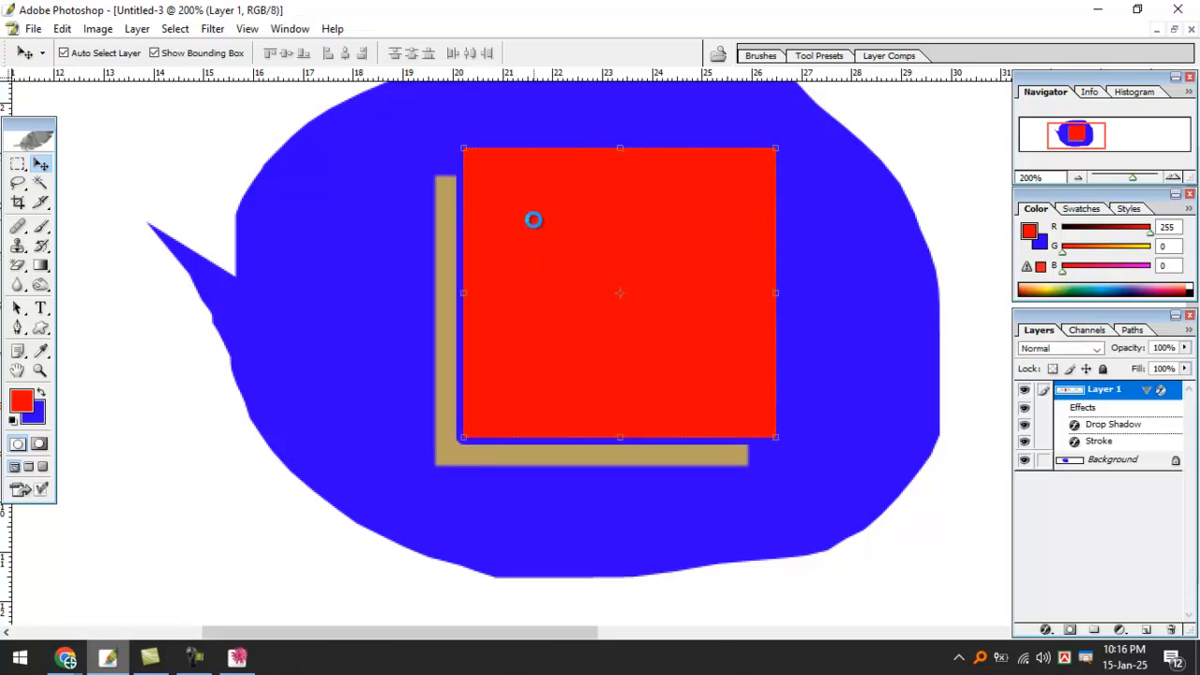
{"action": "key", "text": "Tab"}
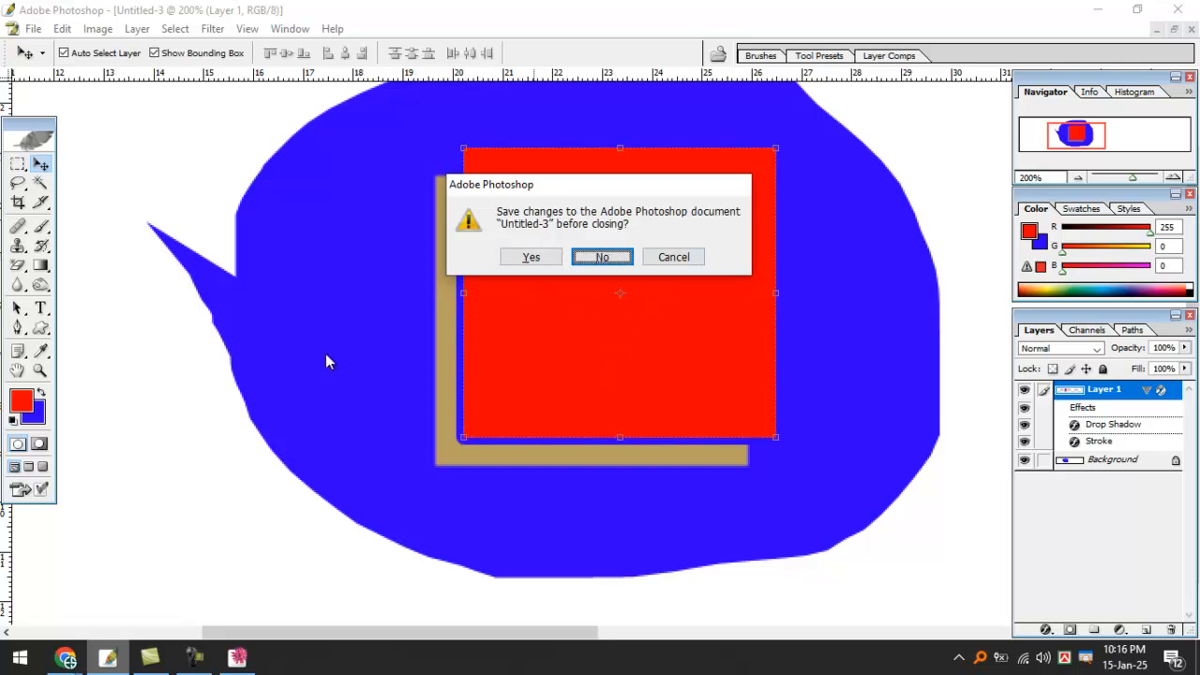
Zoom the FHBD card to 66.7% and Alt-drag a copy of the address line below it.
{"action": "key", "text": "Return"}
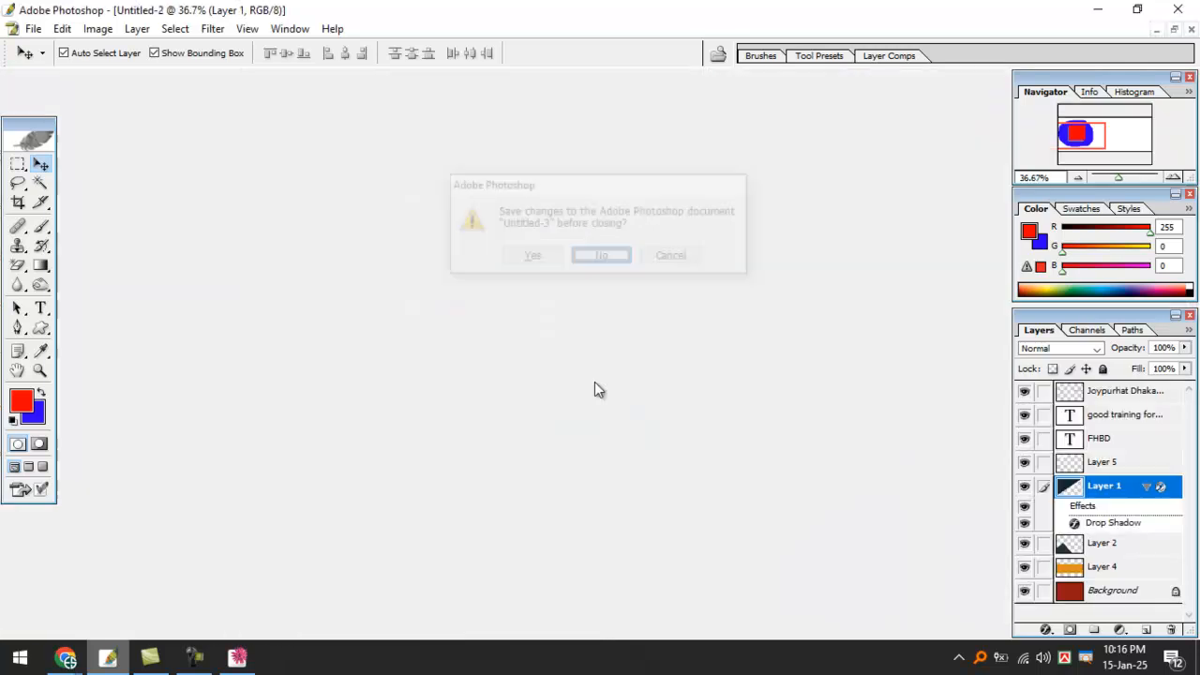
{"action": "left_click", "coordinate": [632, 364]}
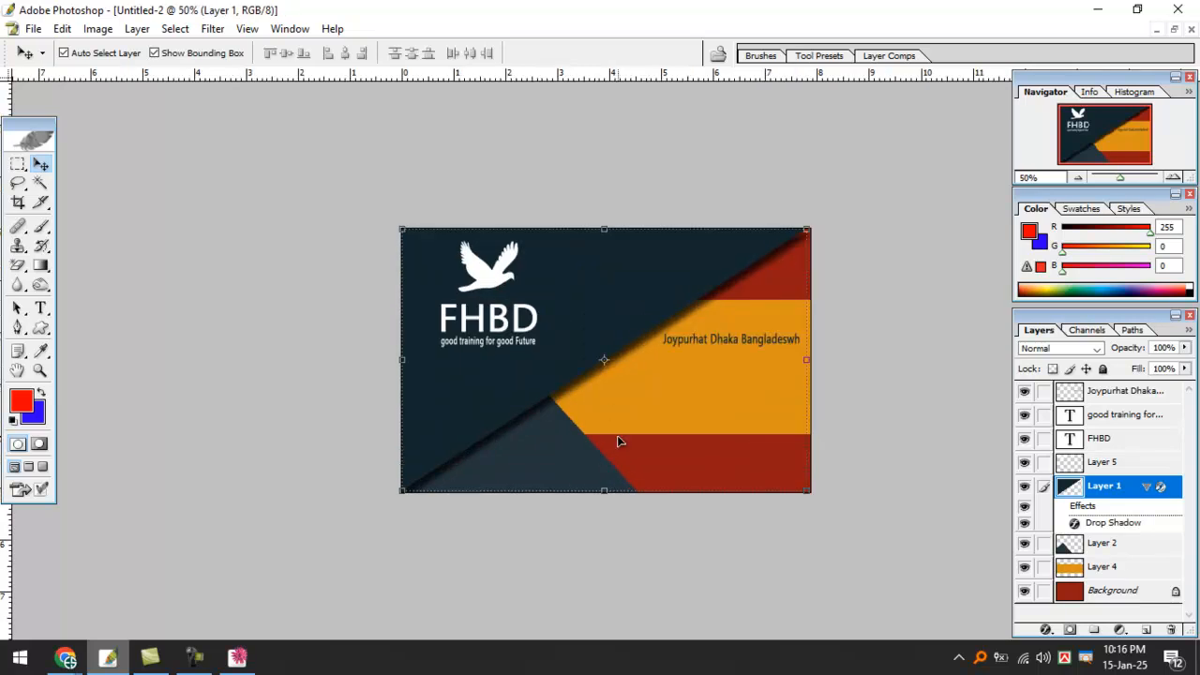
{"action": "left_click", "coordinate": [723, 343]}
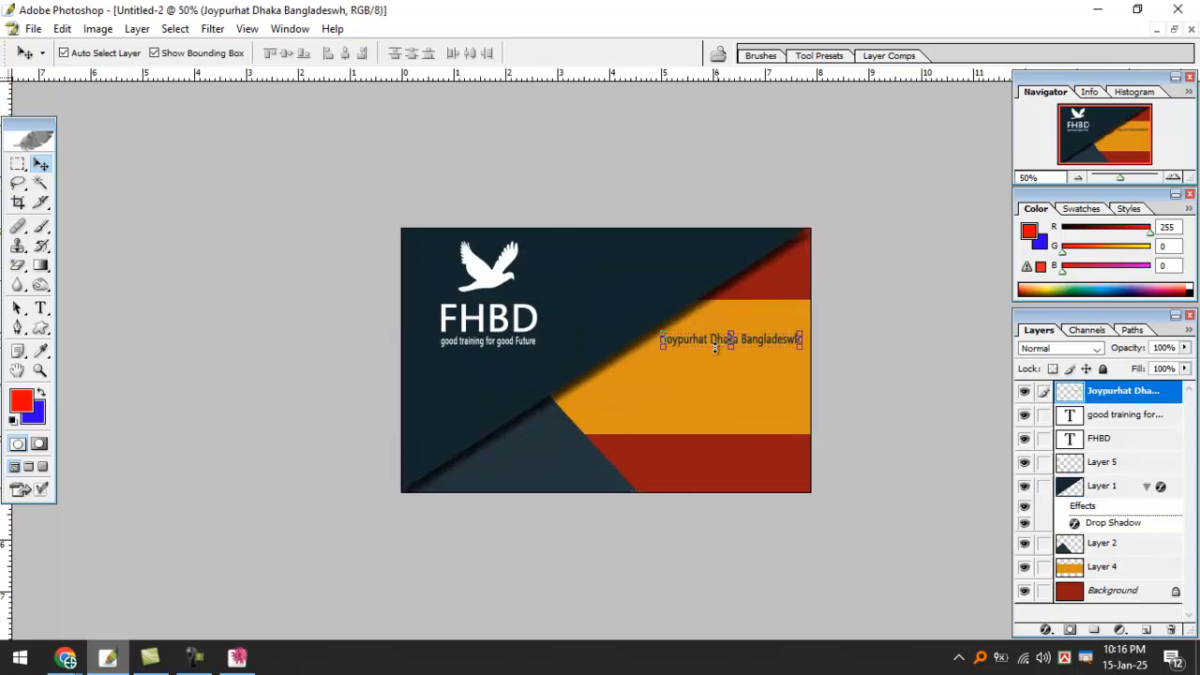
{"action": "left_click", "coordinate": [703, 366], "text": "ctrl"}
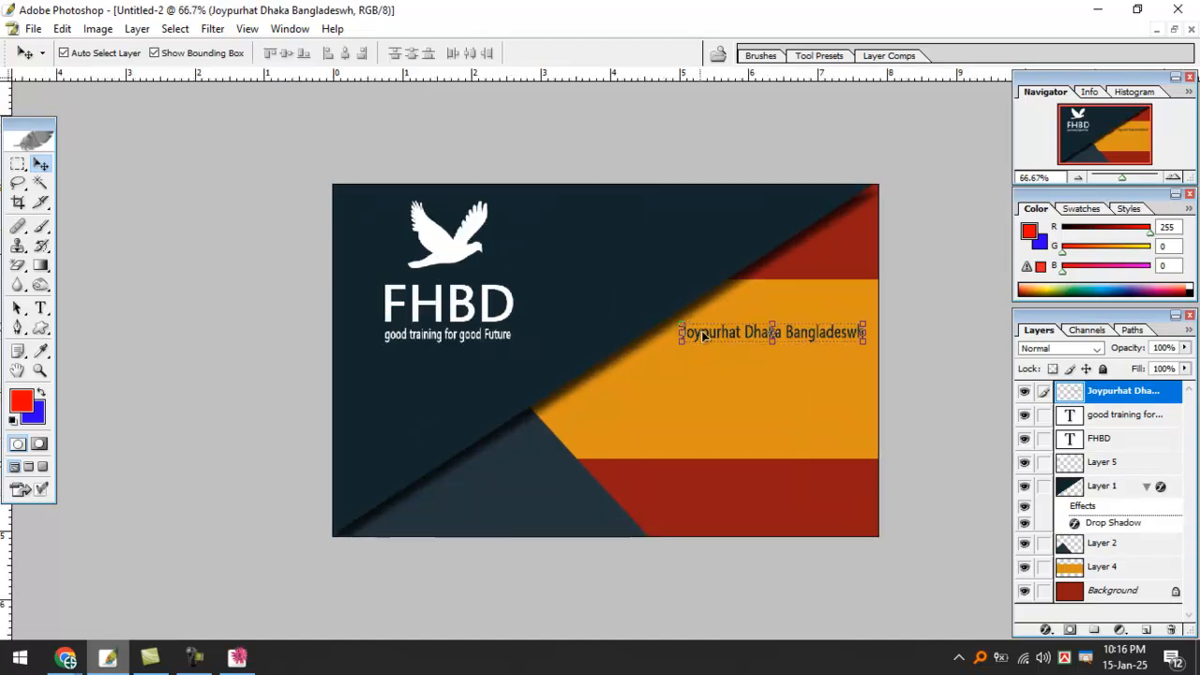
{"action": "left_click_drag", "start_coordinate": [719, 340], "coordinate": [719, 372]}
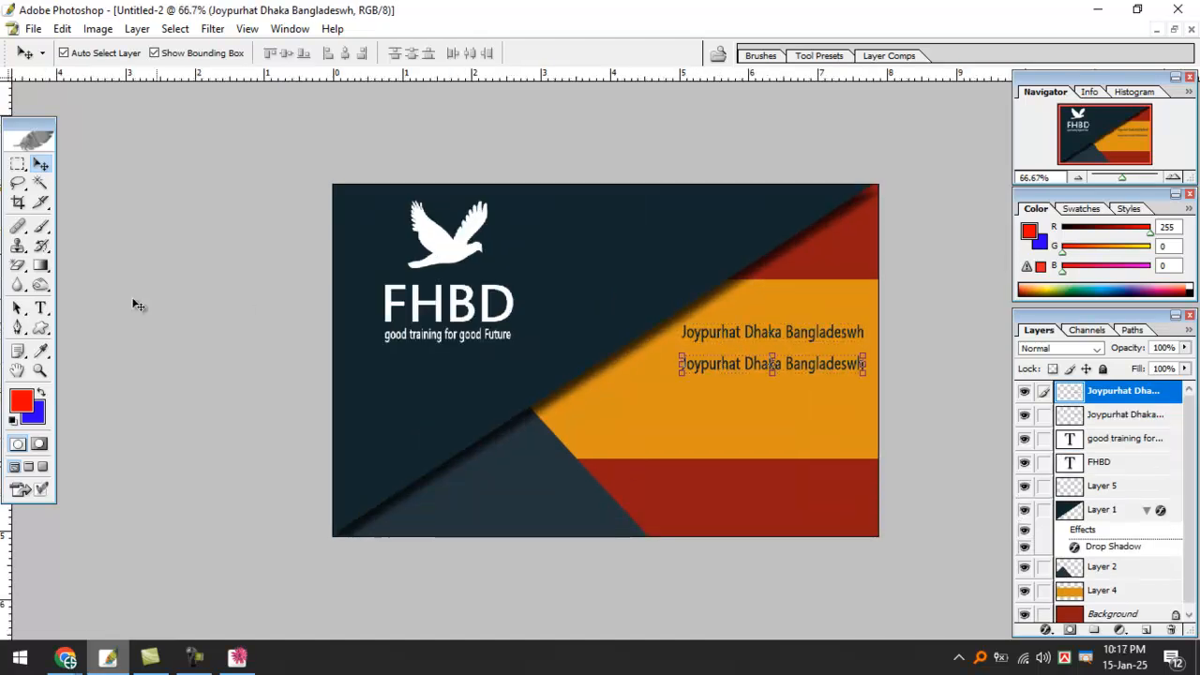
Discard an empty text entry and select the 'good training for good Future' tagline layer.
{"action": "left_click", "coordinate": [40, 307]}
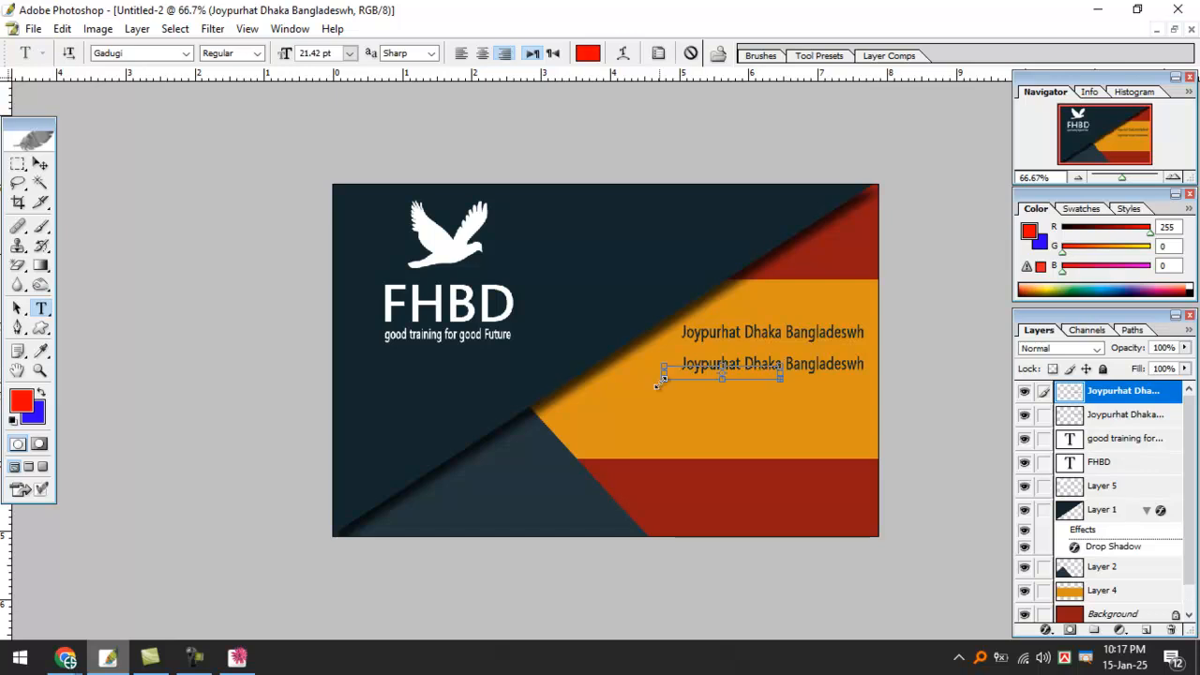
{"action": "left_click", "coordinate": [659, 380]}
{"action": "key", "text": "ctrl+z"}
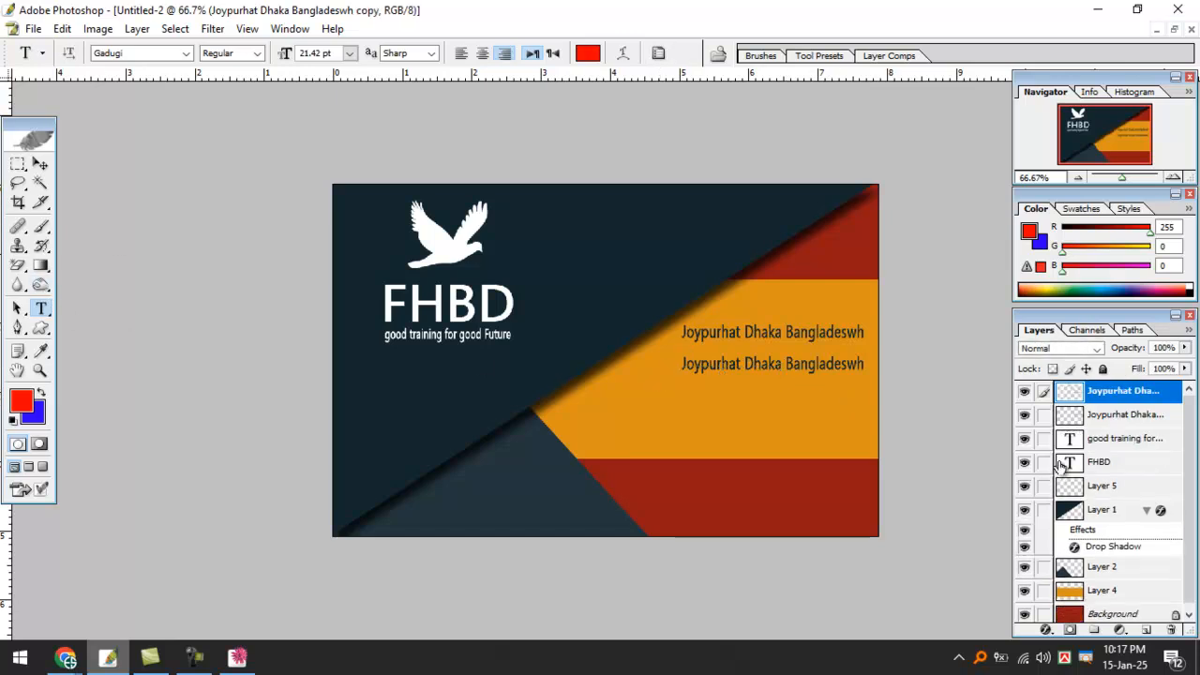
{"action": "left_click", "coordinate": [1115, 415]}
{"action": "left_click", "coordinate": [1128, 402]}
{"action": "left_click", "coordinate": [1121, 440]}
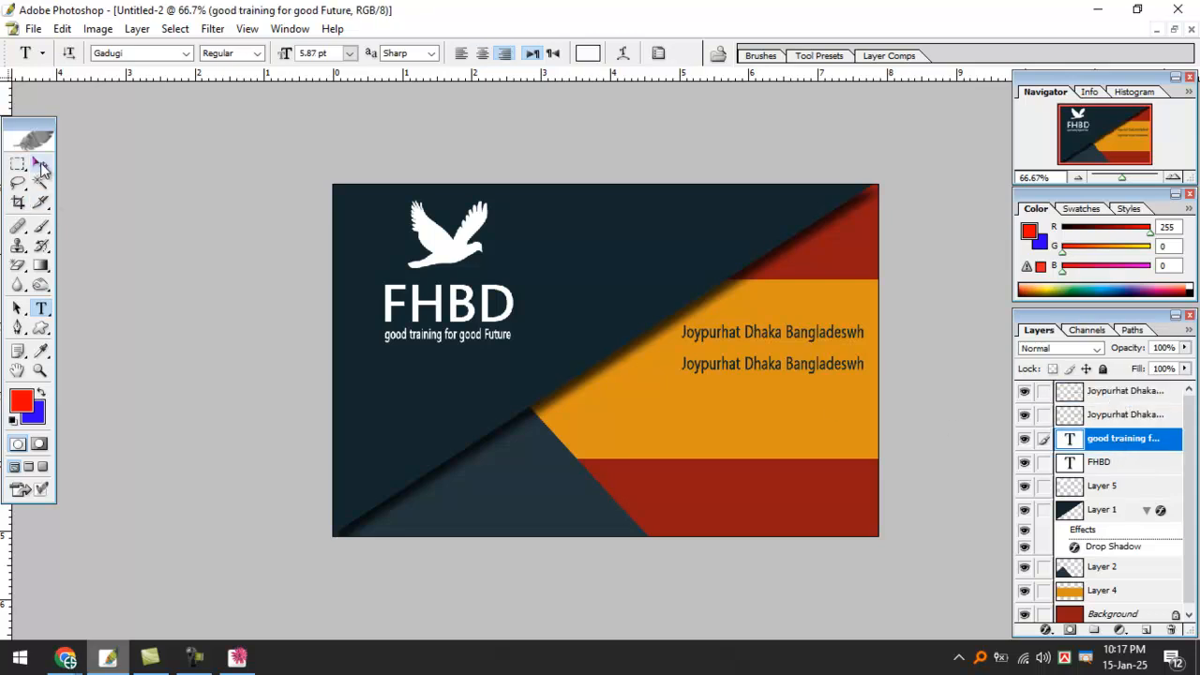
Copy the tagline into the orange band and retype it as the e-mail address.
{"action": "left_click", "coordinate": [41, 164]}
{"action": "left_click_drag", "start_coordinate": [492, 339], "coordinate": [743, 408]}
{"action": "left_click", "coordinate": [41, 309]}
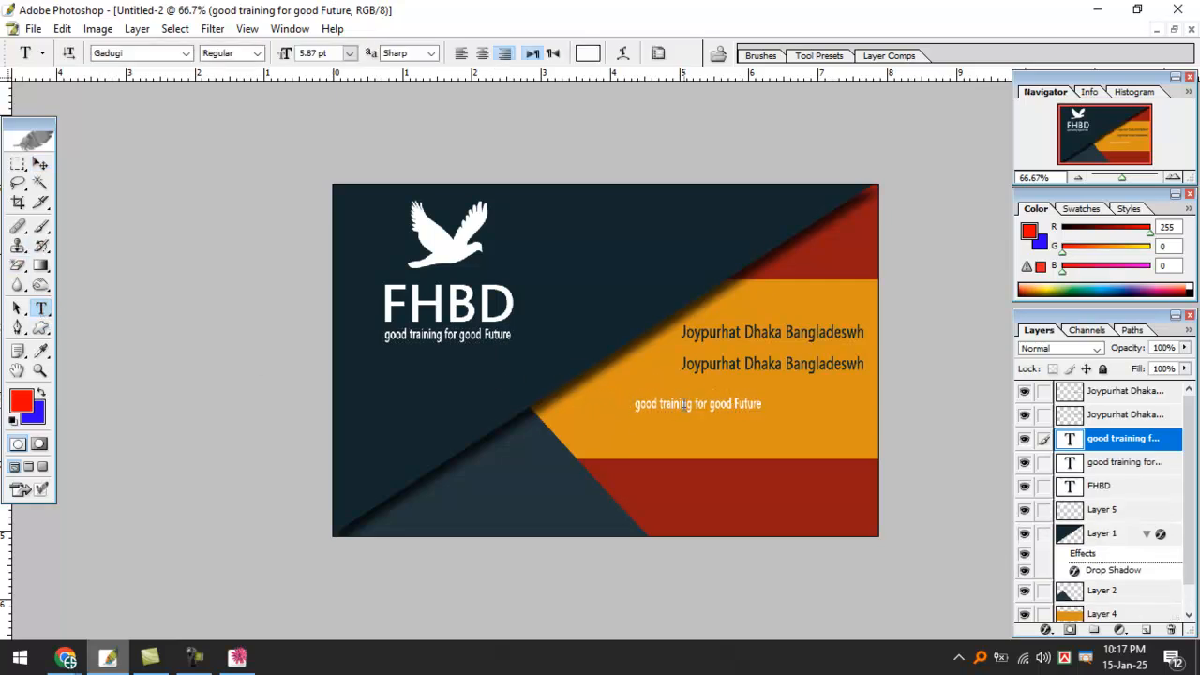
{"action": "left_click_drag", "start_coordinate": [632, 404], "coordinate": [767, 408]}
{"action": "key", "text": "BackSpace"}
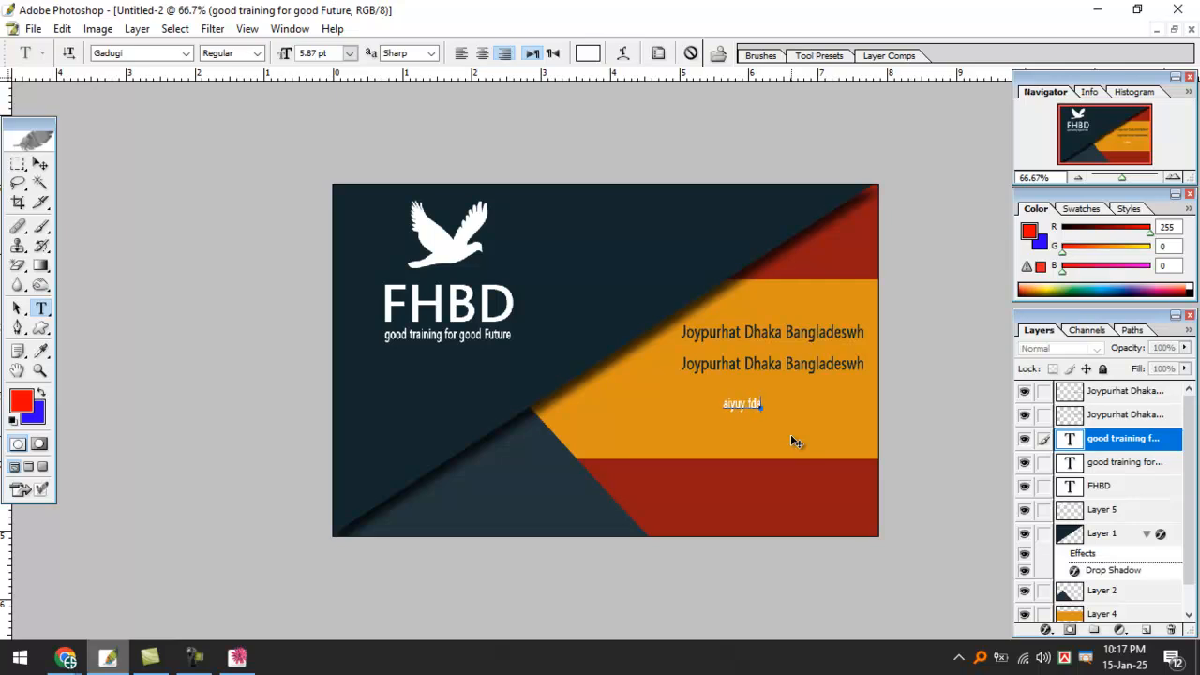
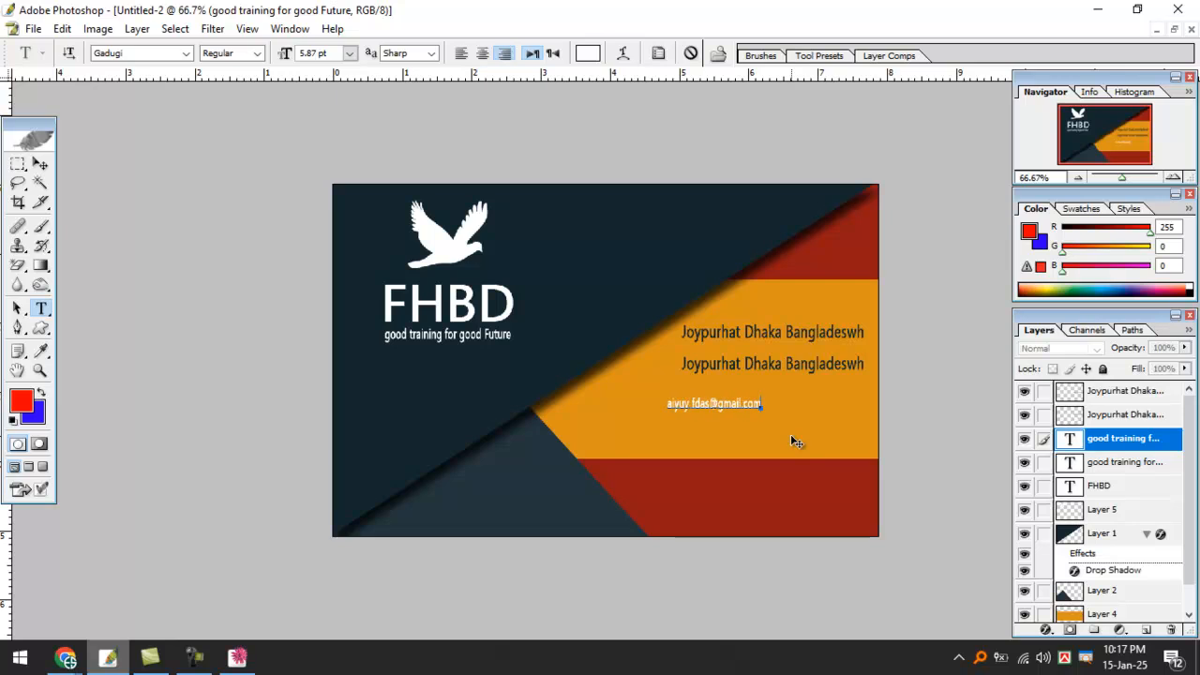
Enlarge the e-mail line and place it below the second address line.
{"action": "left_click", "coordinate": [41, 164]}
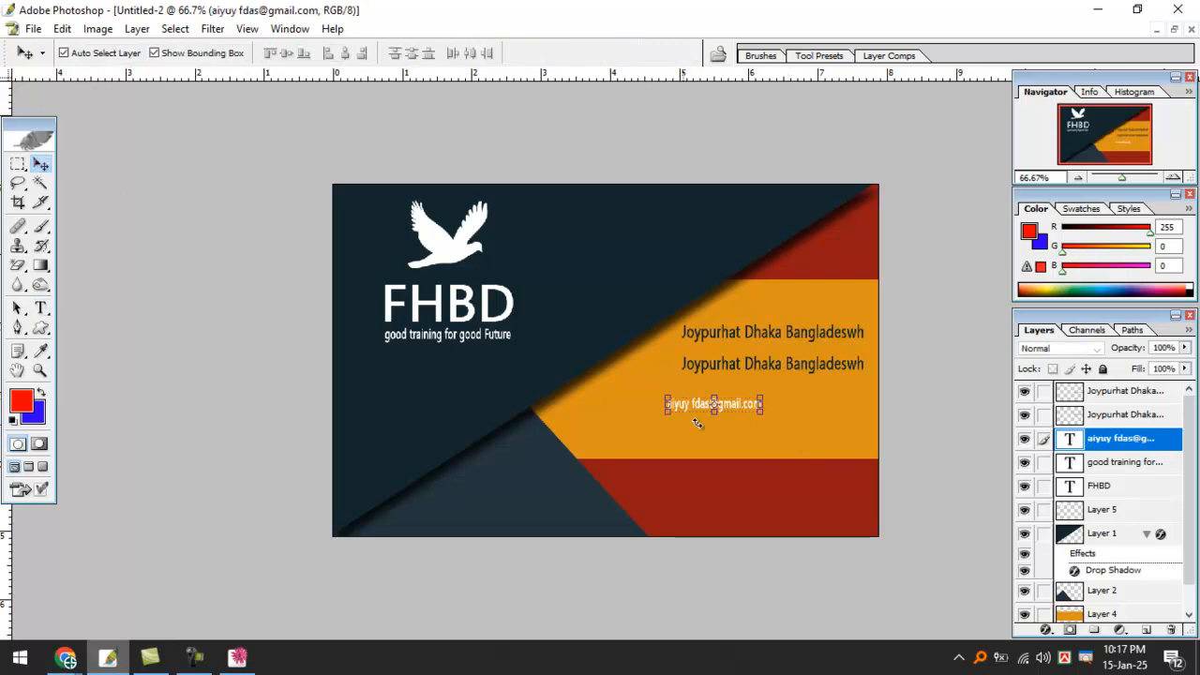
{"action": "left_click_drag", "start_coordinate": [761, 404], "coordinate": [833, 405]}
{"action": "key", "text": "Return"}
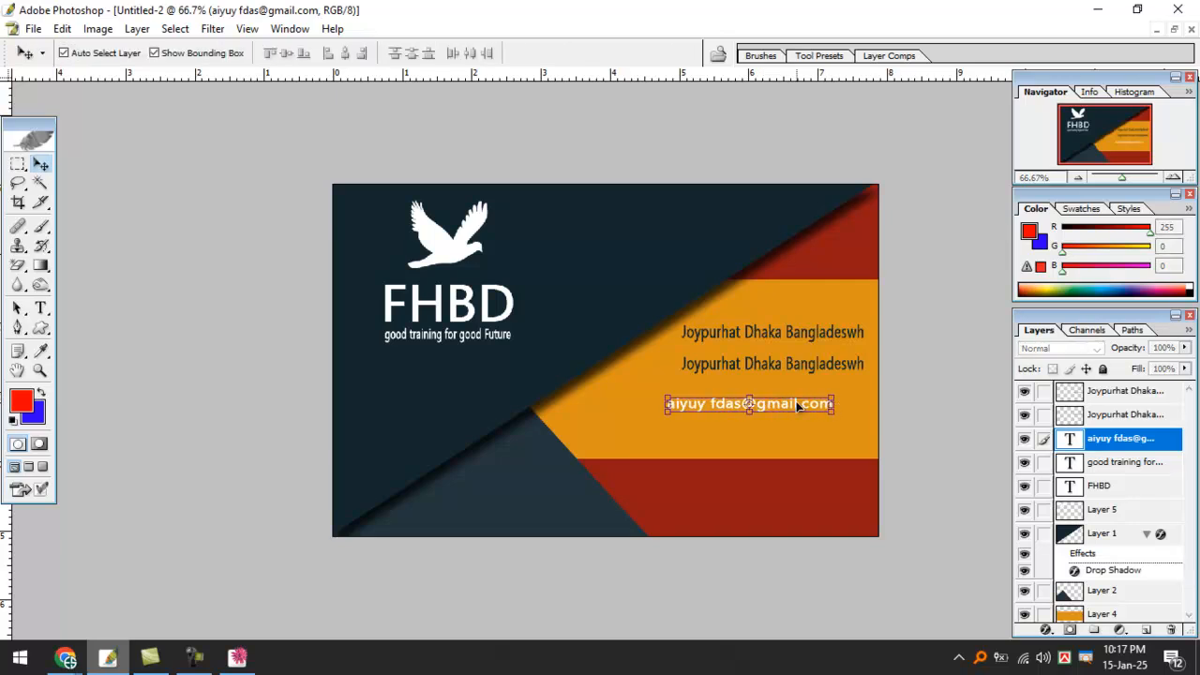
{"action": "left_click", "coordinate": [797, 403], "text": "ctrl"}
{"action": "left_click", "coordinate": [797, 405], "text": "ctrl"}
{"action": "key", "text": "f"}
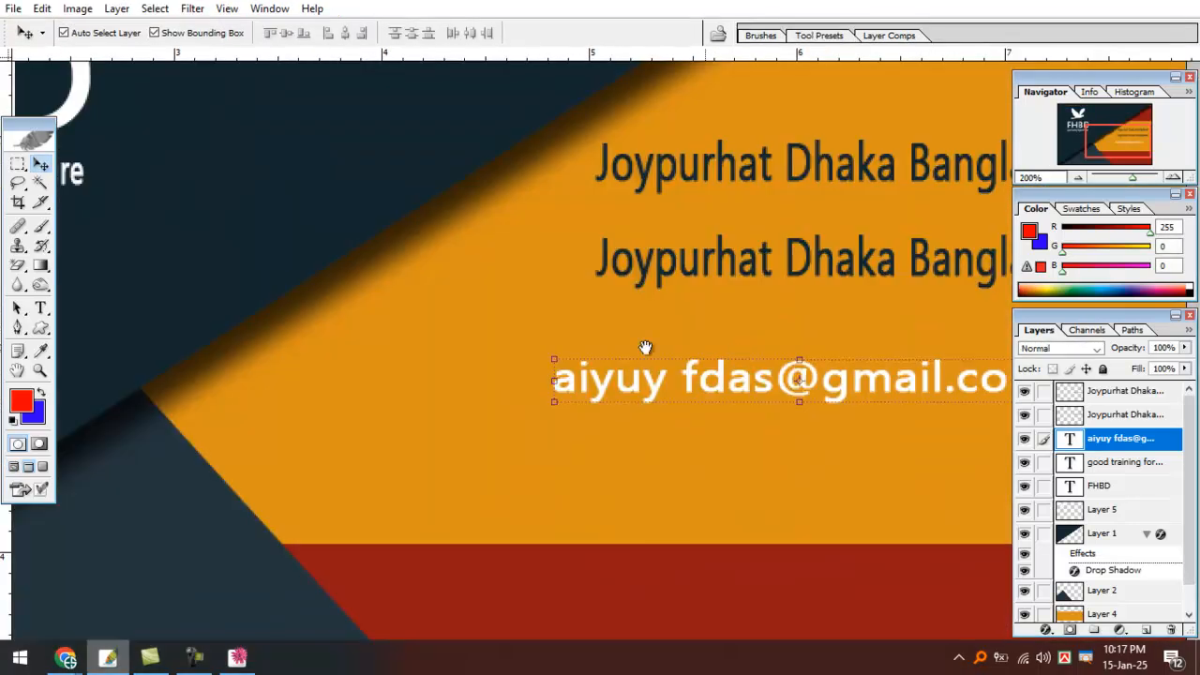
{"action": "left_click_drag", "start_coordinate": [464, 367], "coordinate": [550, 322]}
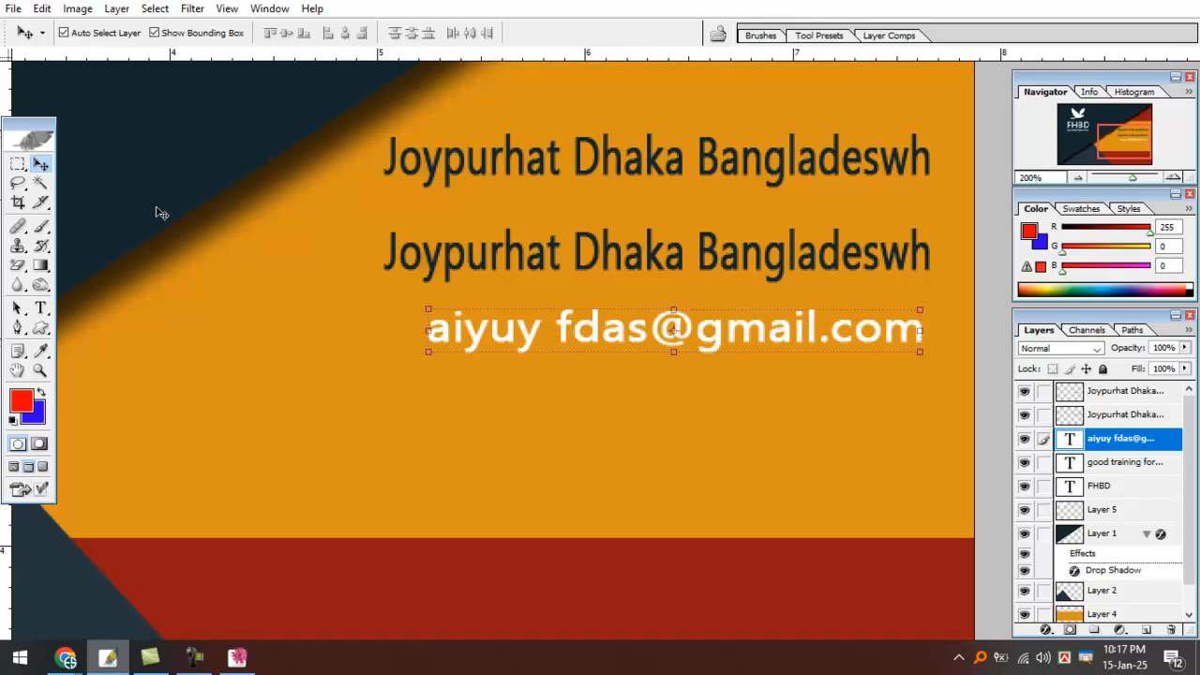
{"action": "key", "text": "ctrl+minus"}
{"action": "key", "text": "b"}
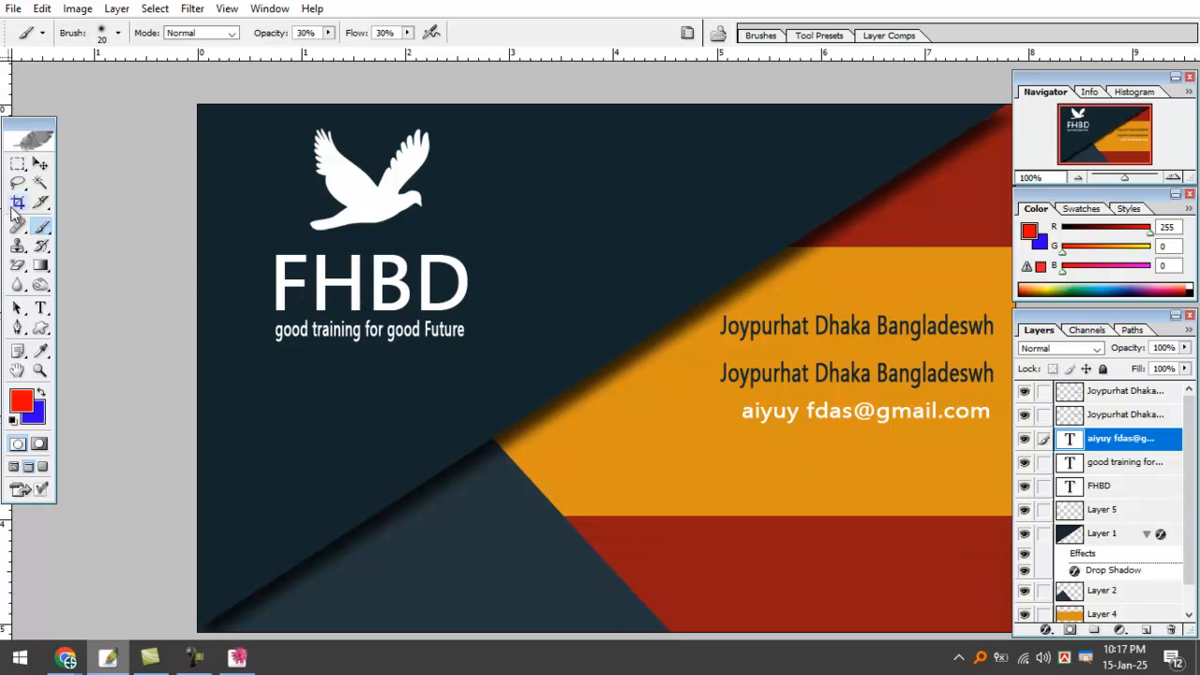
Fill the e-mail text with the dark navy sampled from the card background.
{"action": "left_click", "coordinate": [40, 164]}
{"action": "left_click", "coordinate": [22, 402]}
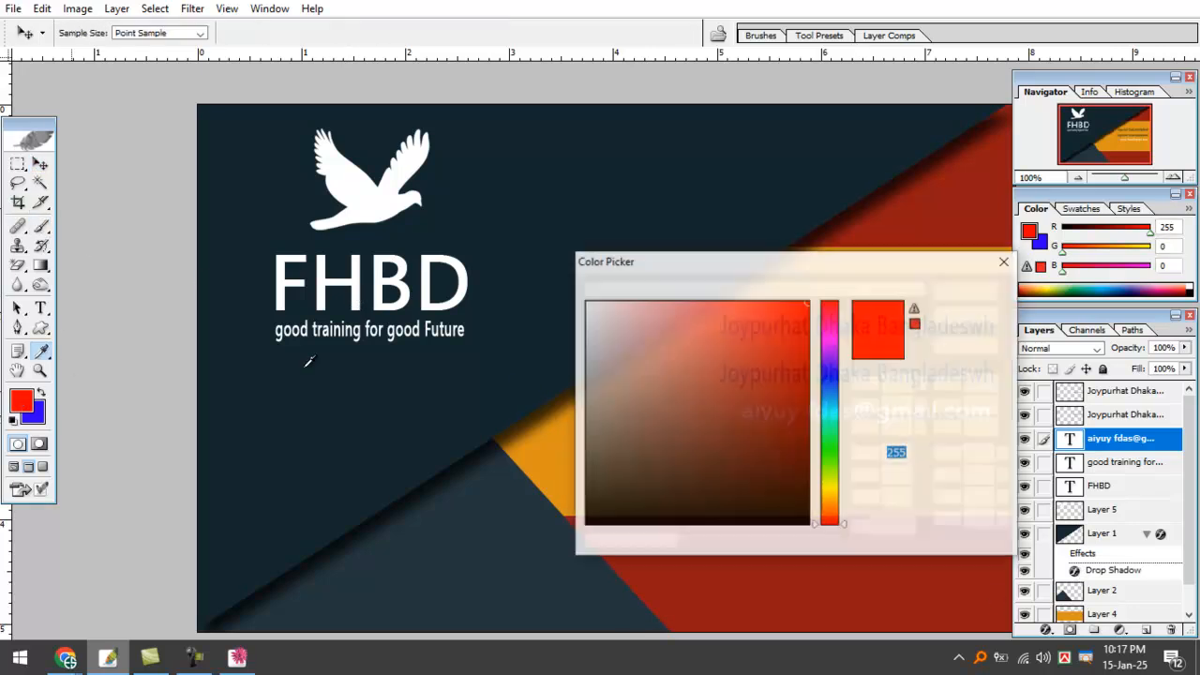
{"action": "left_click", "coordinate": [487, 188]}
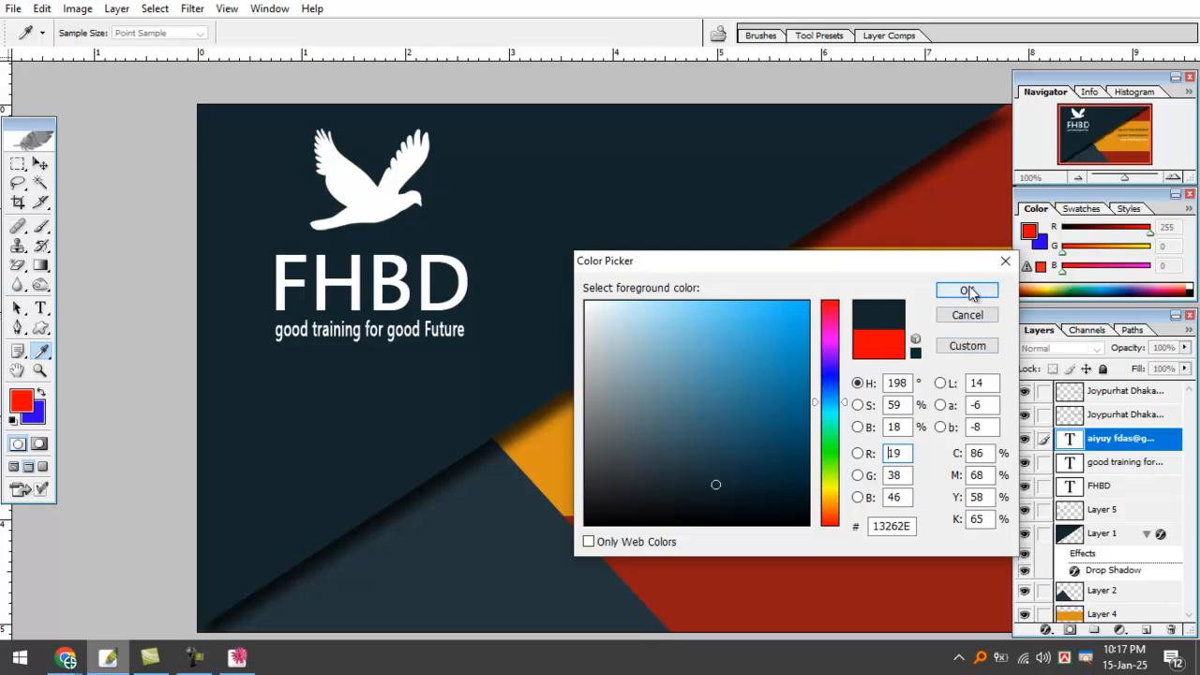
{"action": "left_click", "coordinate": [966, 291]}
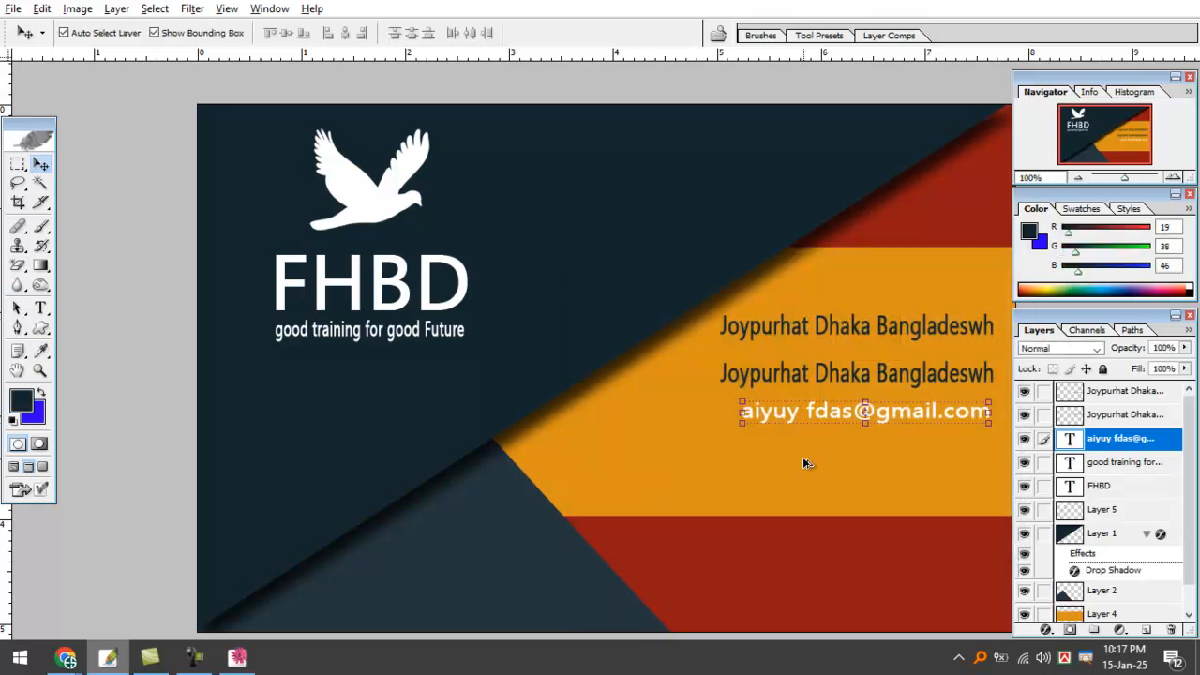
{"action": "key", "text": "alt+BackSpace"}
Scale the e-mail line slightly larger.
{"action": "left_click", "coordinate": [803, 458], "text": "ctrl"}
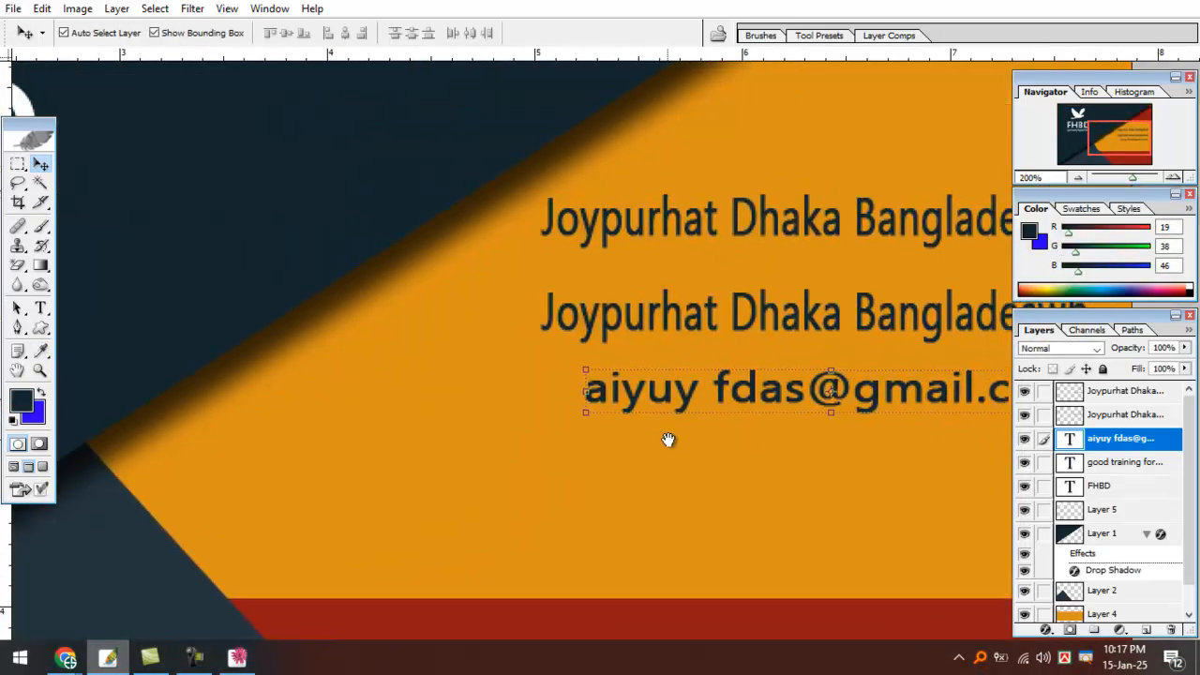
{"action": "left_click_drag", "start_coordinate": [583, 419], "coordinate": [540, 413]}
{"action": "key", "text": "Return"}
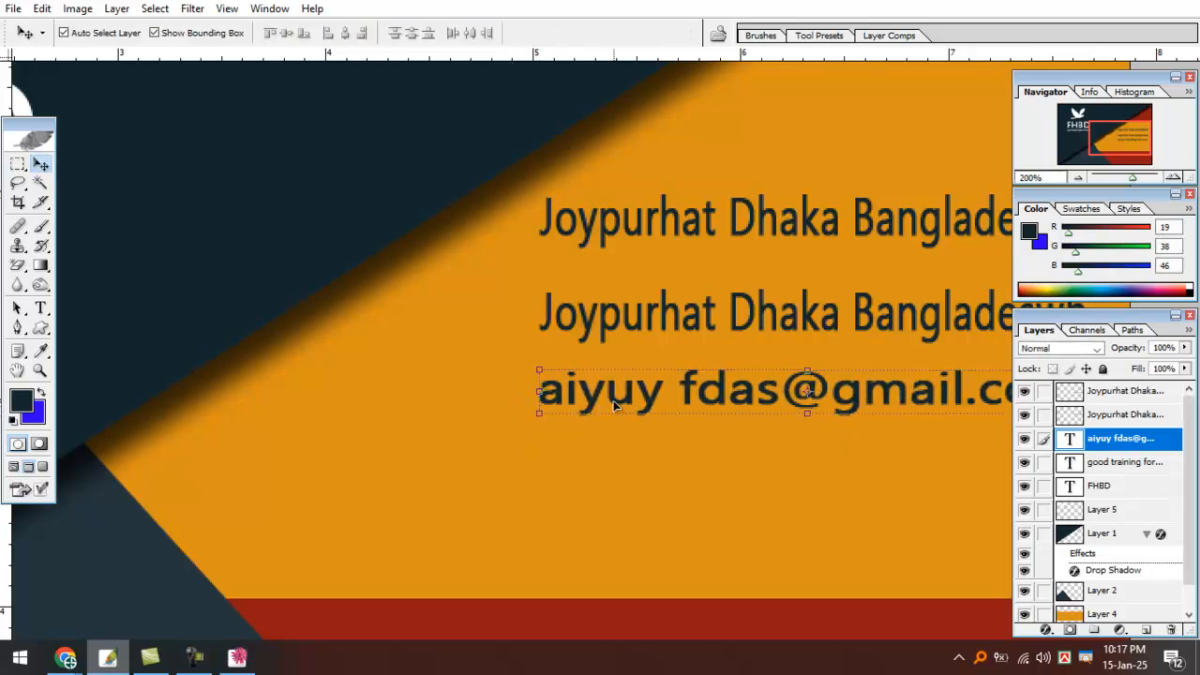
Retype the username part of the e-mail address correctly and commit it.
{"action": "left_click", "coordinate": [41, 307]}
{"action": "left_click_drag", "start_coordinate": [792, 397], "coordinate": [661, 396]}
{"action": "type", "text": "\\"}
{"action": "key", "text": "BackSpace"}
{"action": "type", "text": "b"}
{"action": "key", "text": "BackSpace"}
{"action": "key", "text": "BackSpace"}
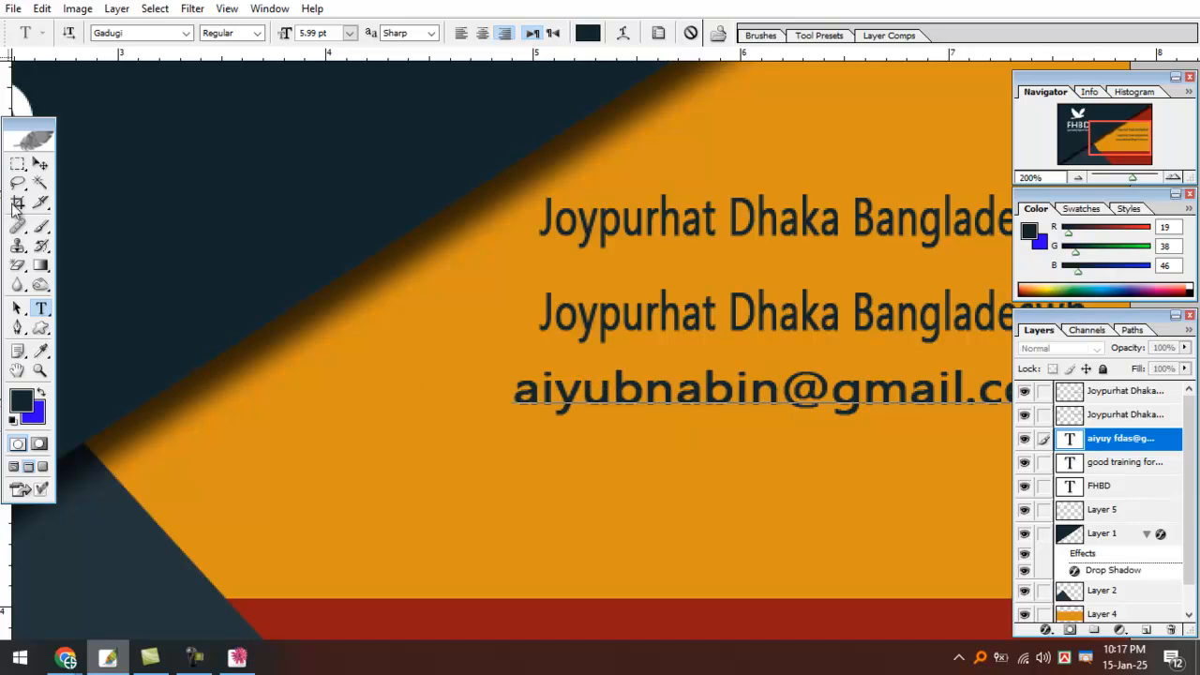
{"action": "left_click", "coordinate": [41, 164]}
{"action": "key", "text": "ctrl+minus"}
{"action": "key", "text": "ctrl+minus"}
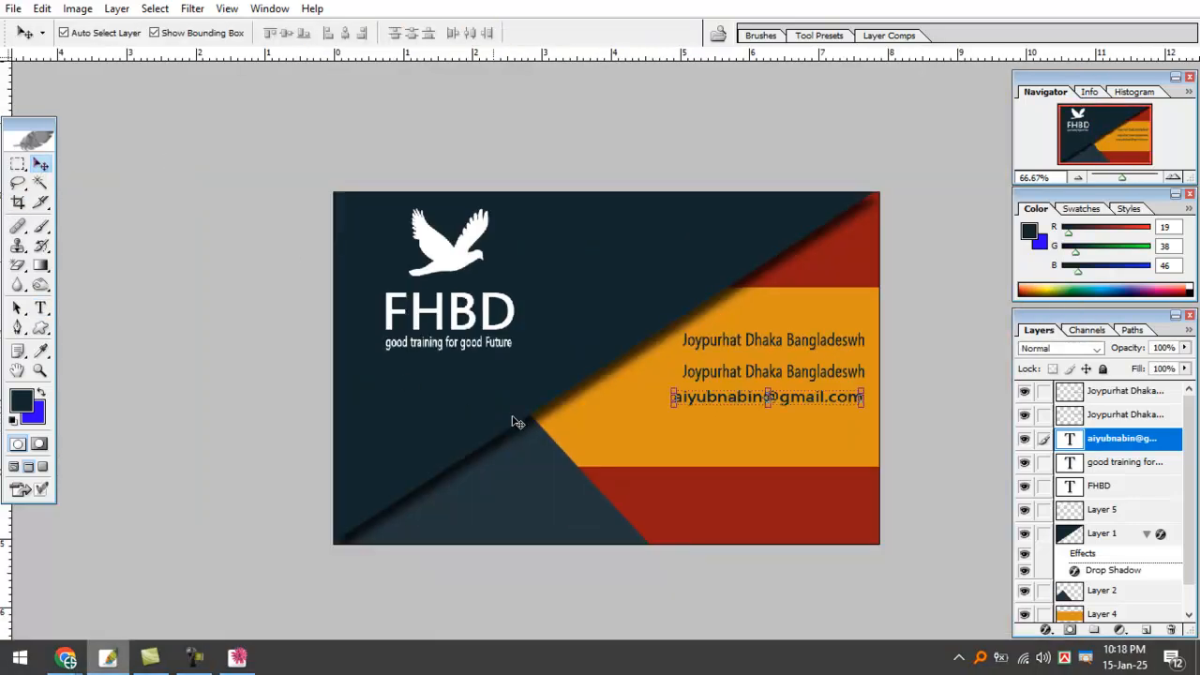
Nudge the email line slightly right and down into position in the orange band.
{"action": "scroll", "coordinate": [723, 401], "scroll_direction": "up", "scroll_amount": 1}
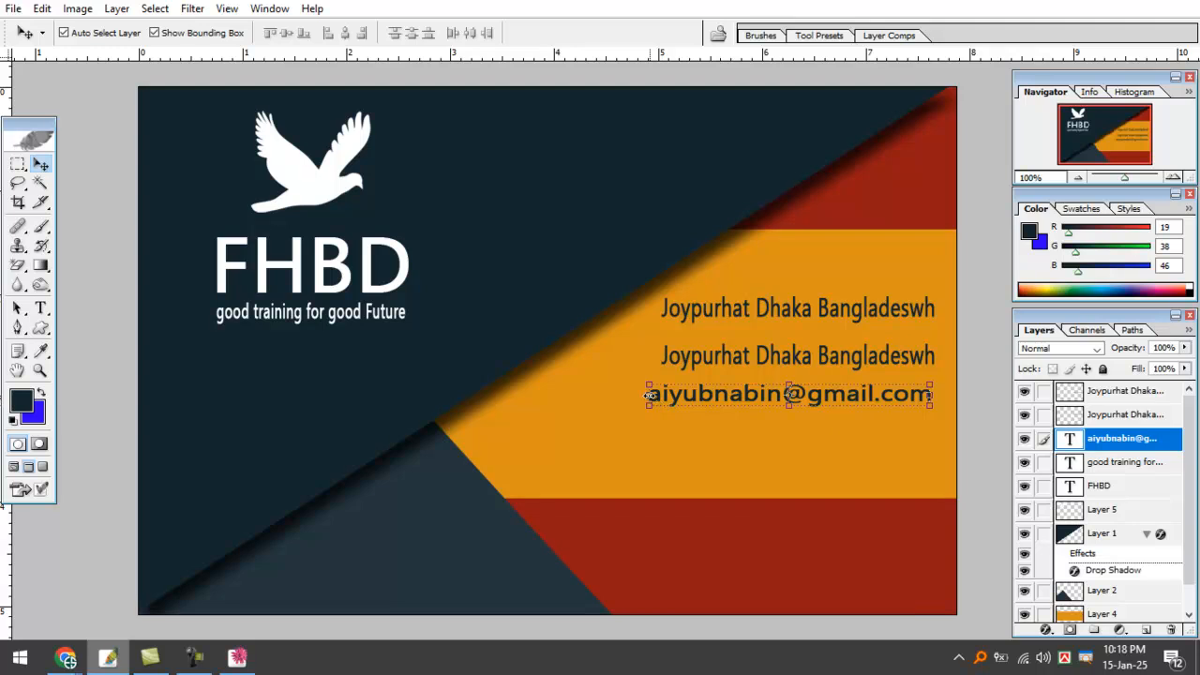
{"action": "left_click_drag", "start_coordinate": [657, 398], "coordinate": [702, 409]}
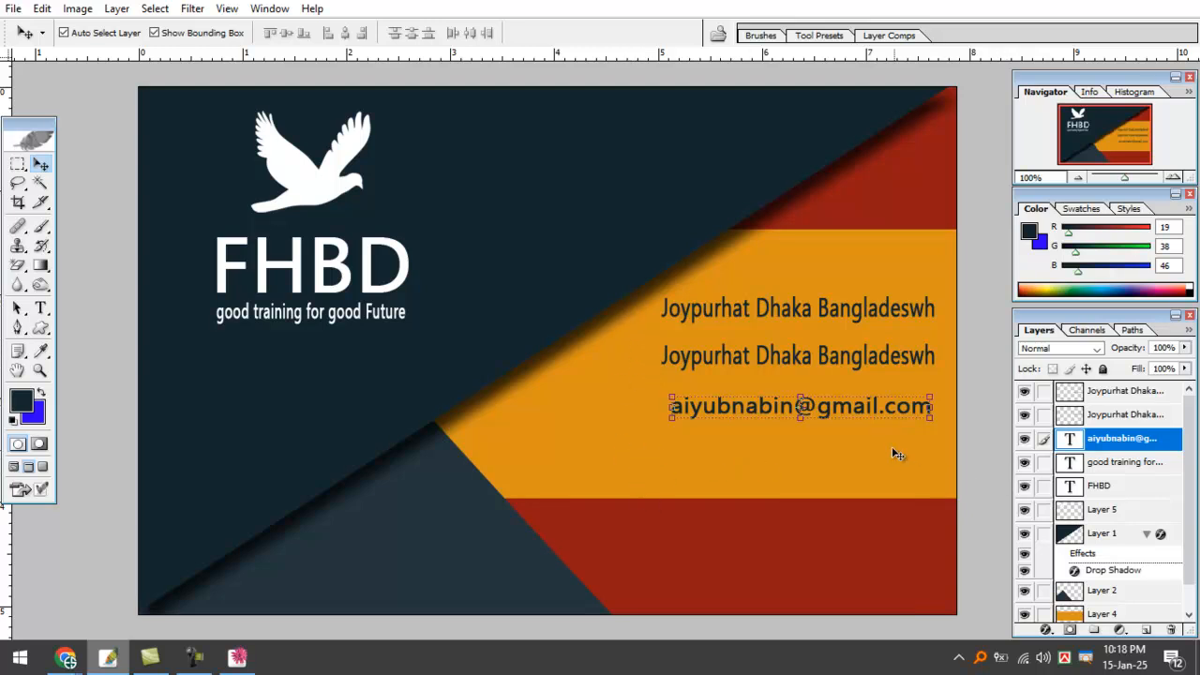
{"action": "left_click_drag", "start_coordinate": [880, 412], "coordinate": [882, 426]}
Remove both 'Joypurhat Dhaka Bangladeswh' address line layers.
{"action": "left_click", "coordinate": [884, 367]}
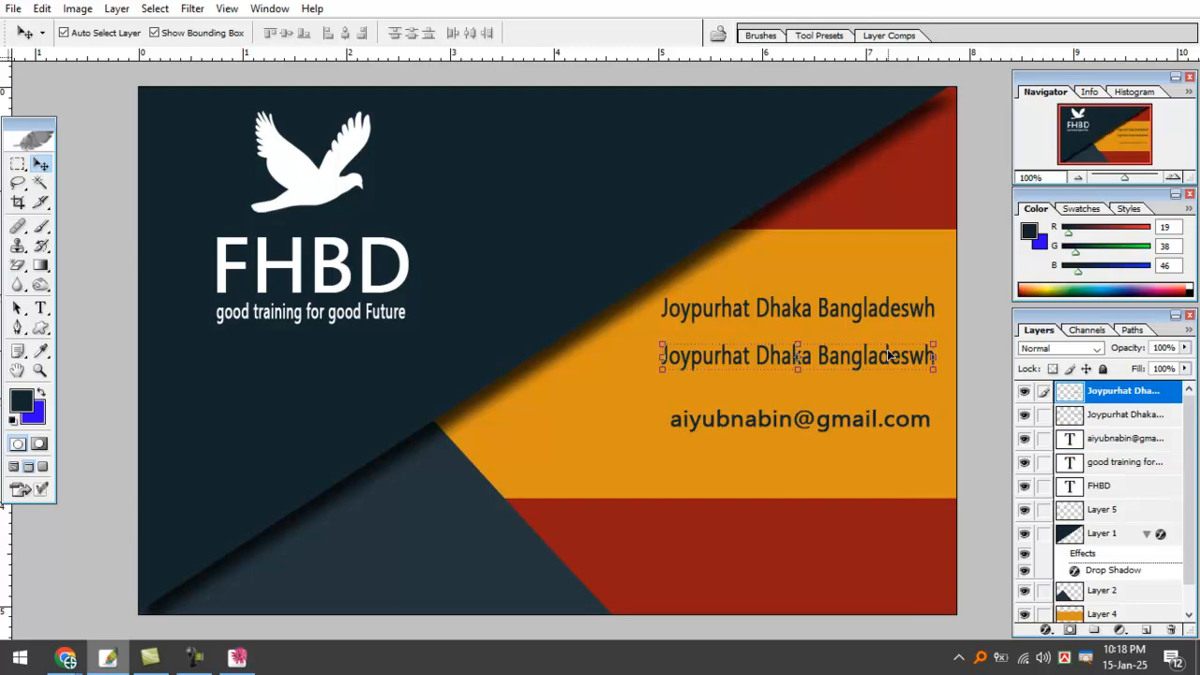
{"action": "left_click_drag", "start_coordinate": [885, 366], "coordinate": [879, 377]}
{"action": "key", "text": "alt+l"}
{"action": "key", "text": "l"}
{"action": "key", "text": "l"}
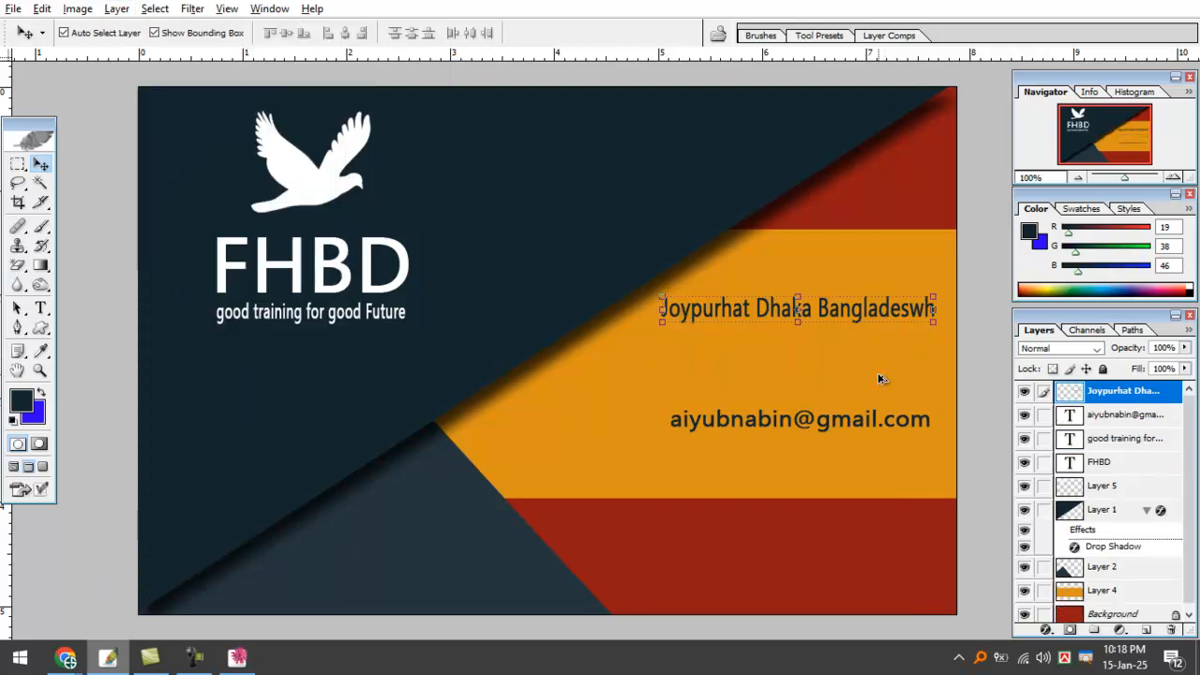
{"action": "key", "text": "alt+l"}
{"action": "key", "text": "l"}
{"action": "key", "text": "l"}
Zoom out to view the whole card and select the orange band and red background layers.
{"action": "key", "text": "ctrl+minus"}
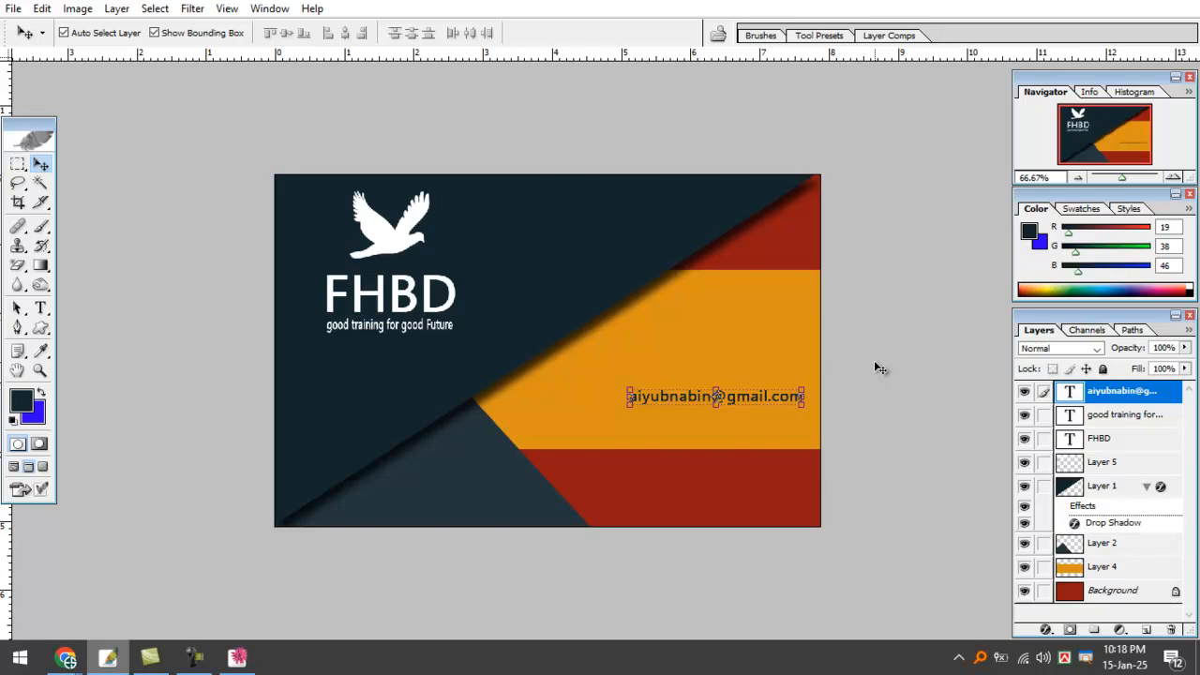
{"action": "left_click", "coordinate": [746, 306]}
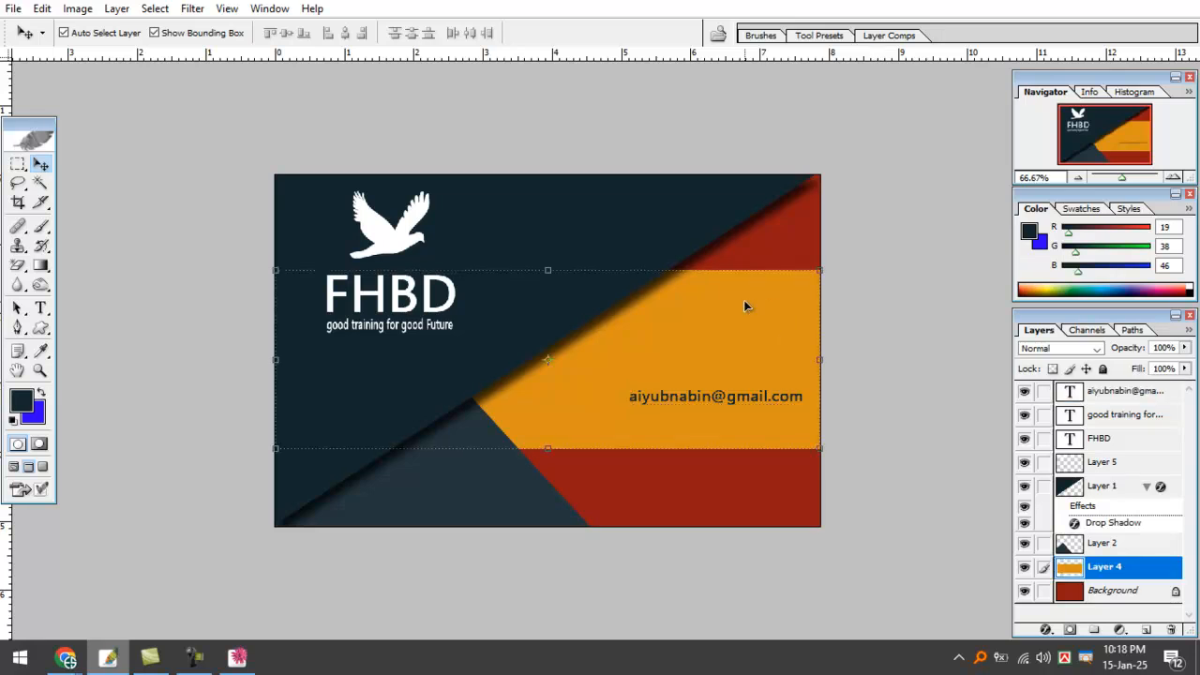
{"action": "left_click", "coordinate": [796, 506]}
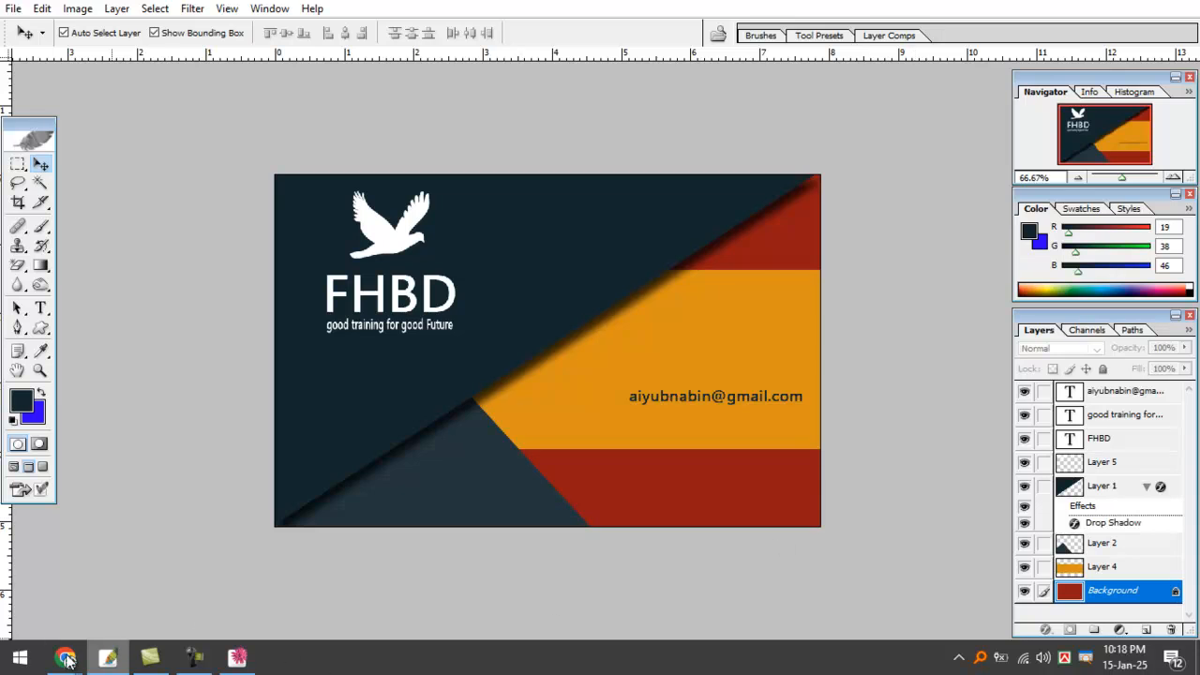
{"action": "mouse_move", "coordinate": [66, 656]}
{"action": "left_click", "coordinate": [193, 584]}
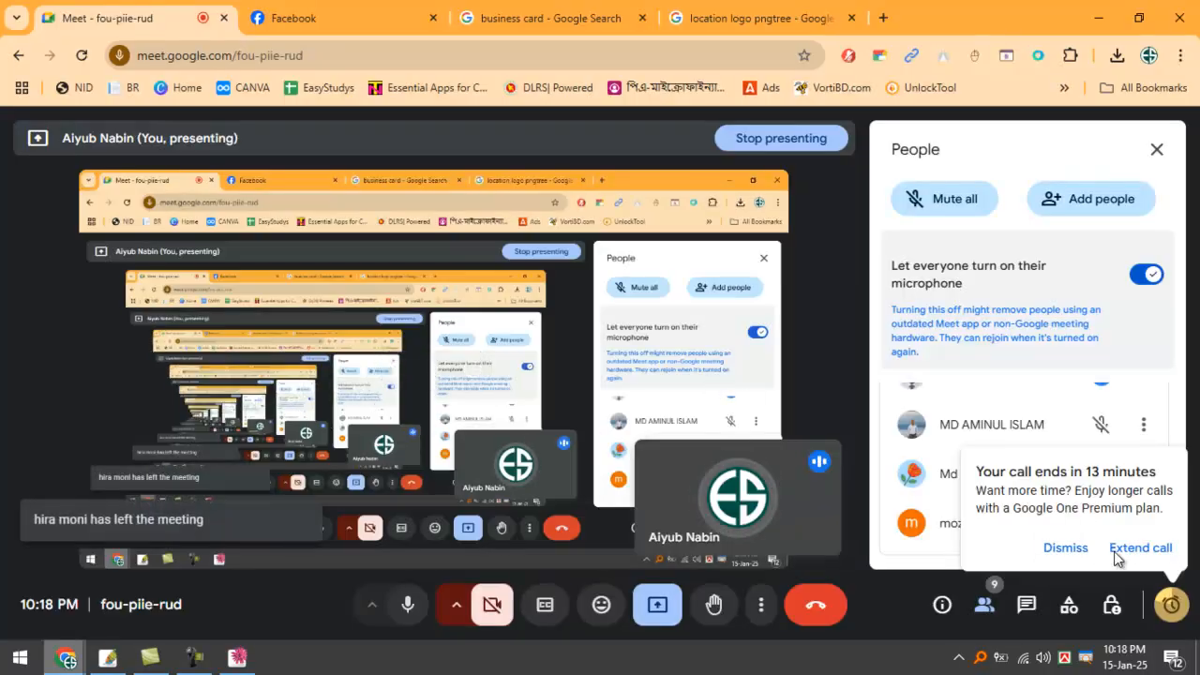
{"action": "left_click", "coordinate": [1069, 548]}
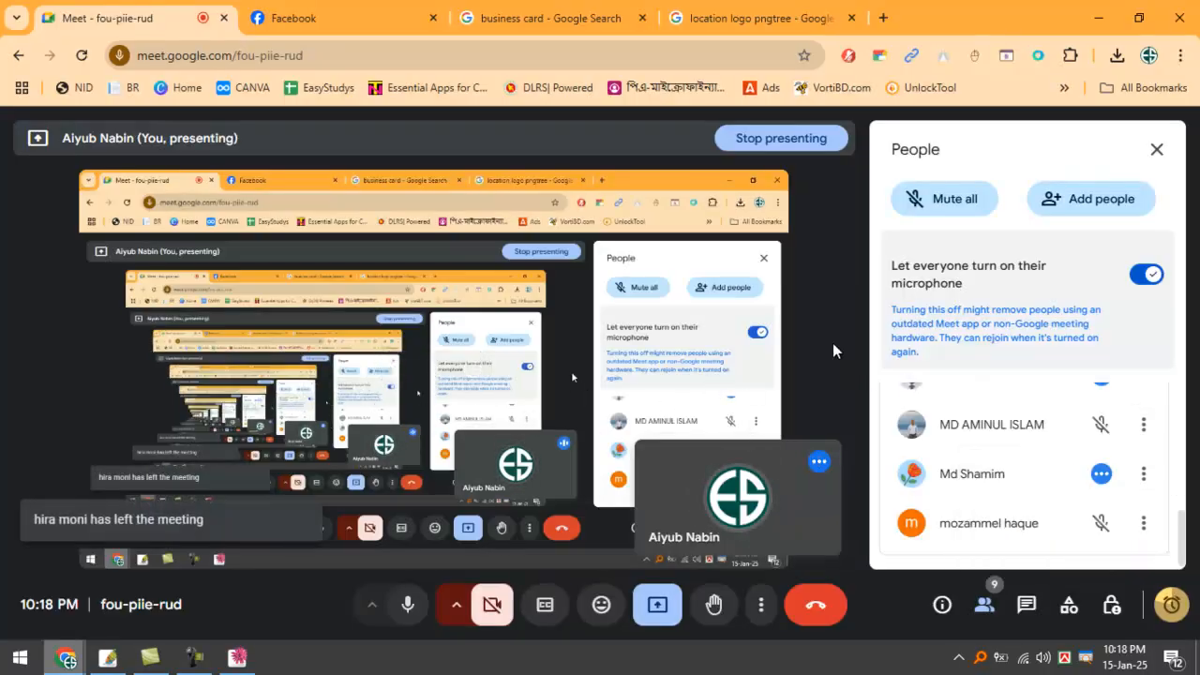
{"action": "left_click", "coordinate": [1099, 7]}
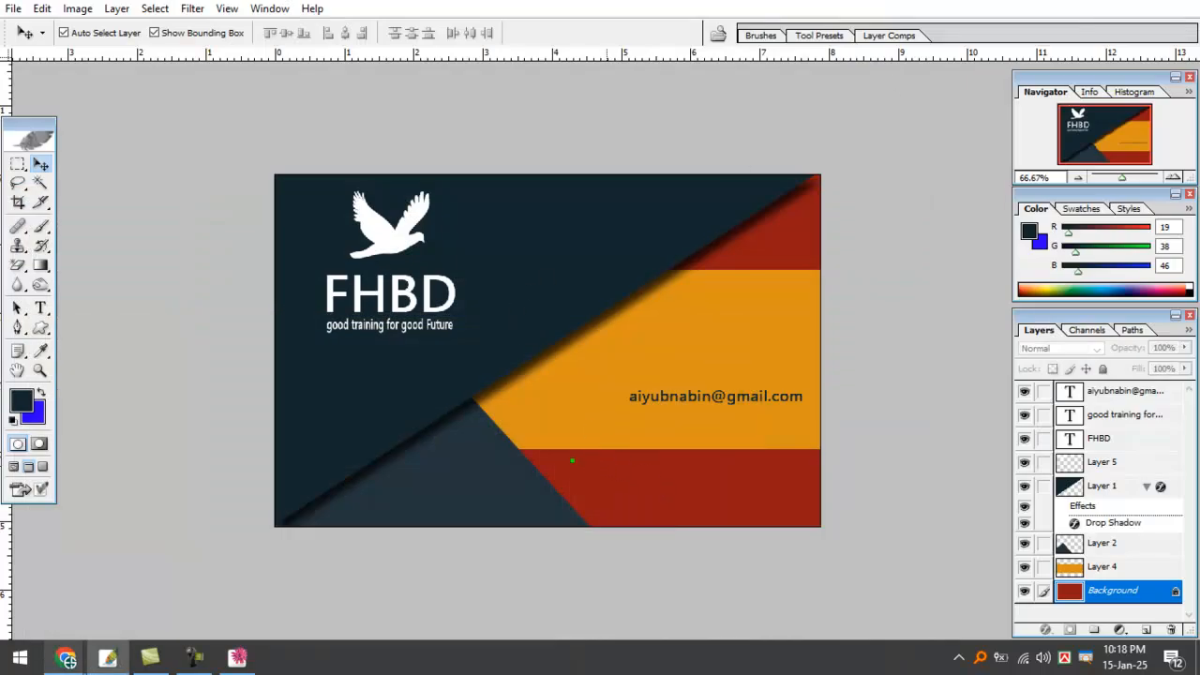
{"action": "left_click_drag", "start_coordinate": [609, 468], "coordinate": [615, 535]}
{"action": "left_click_drag", "start_coordinate": [546, 501], "coordinate": [837, 498]}
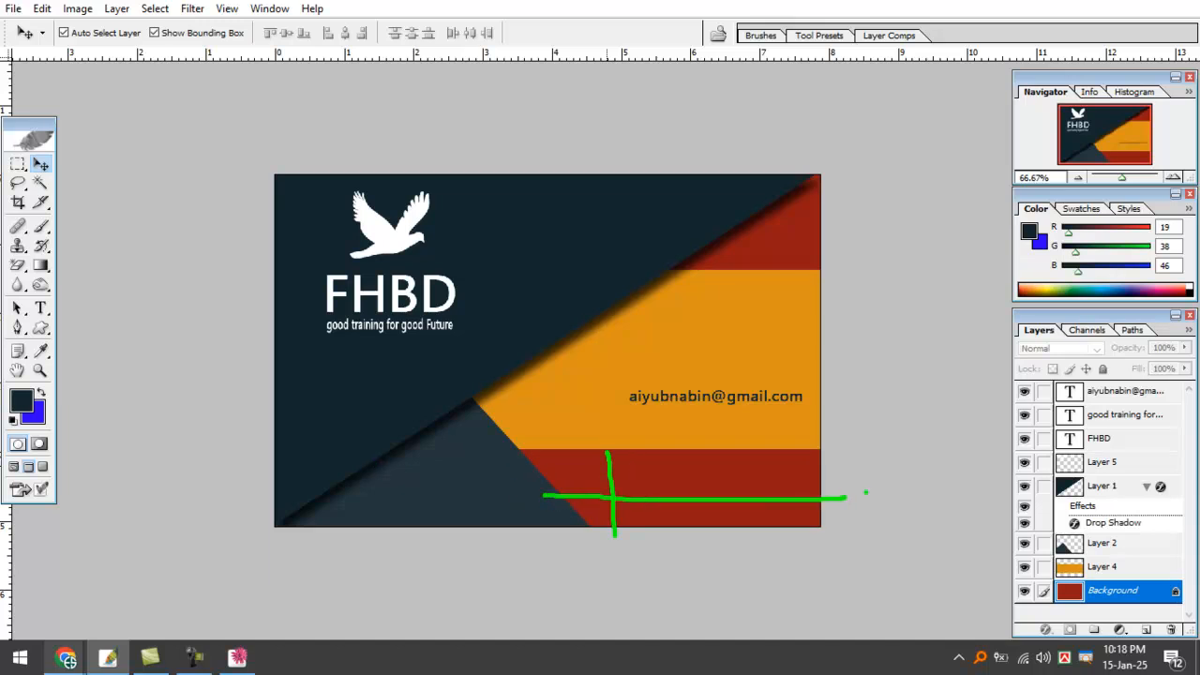
{"action": "key", "text": "Escape"}
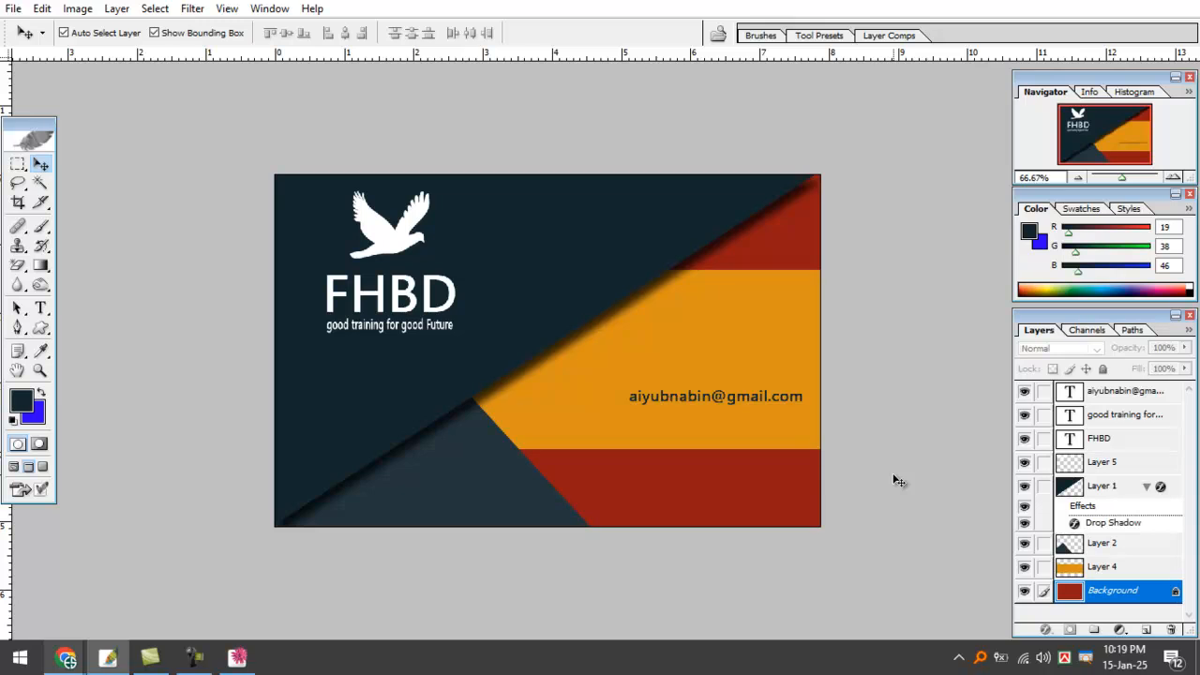
{"action": "left_click", "coordinate": [720, 328]}
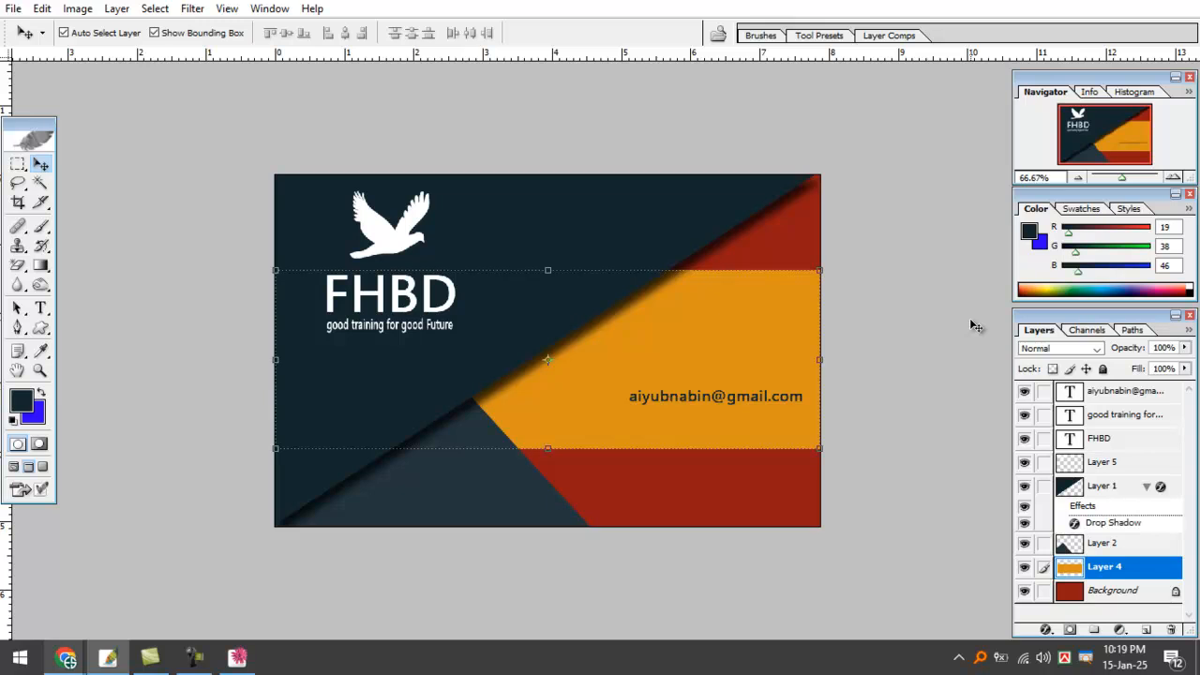
{"action": "key", "text": "alt+bracketleft"}
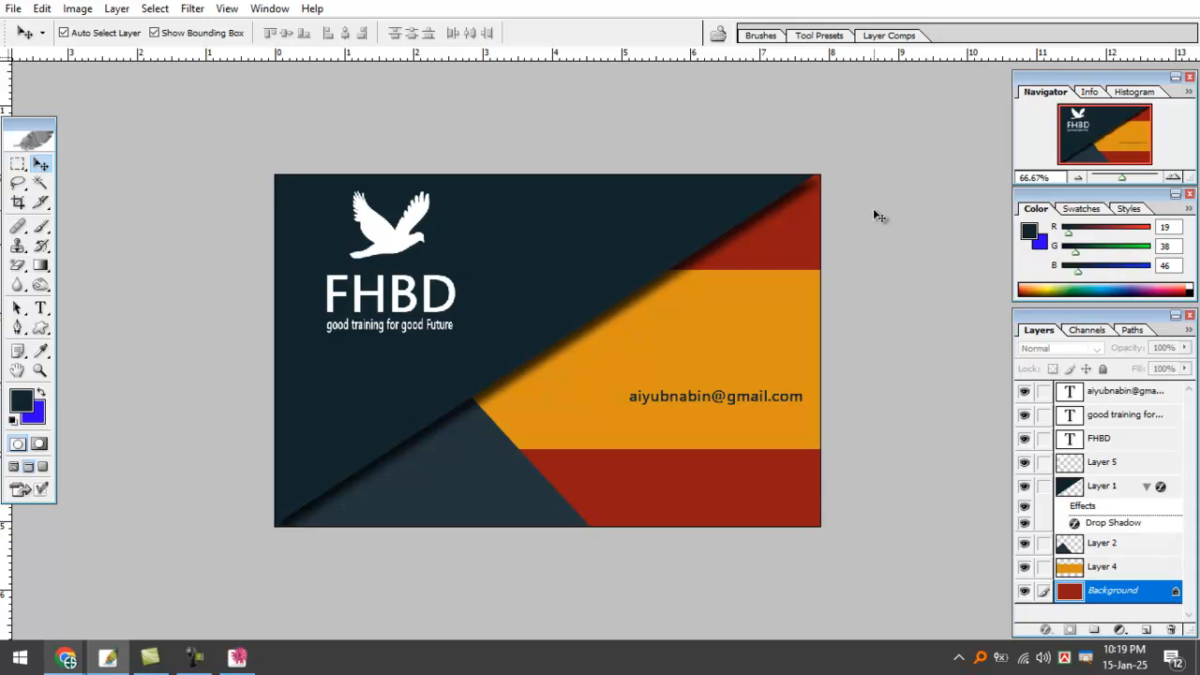
Stretch the navy diagonal shape slightly right and down with Free Transform.
{"action": "left_click", "coordinate": [557, 264]}
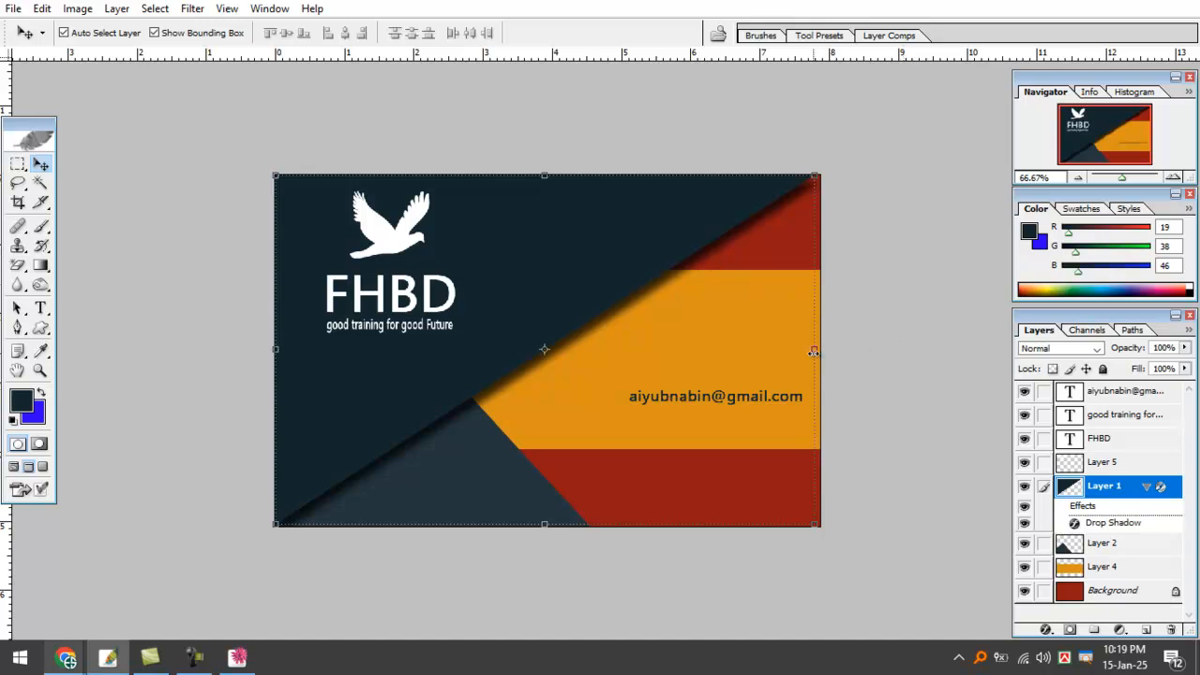
{"action": "left_click_drag", "start_coordinate": [814, 348], "coordinate": [820, 348]}
{"action": "key", "text": "Return"}
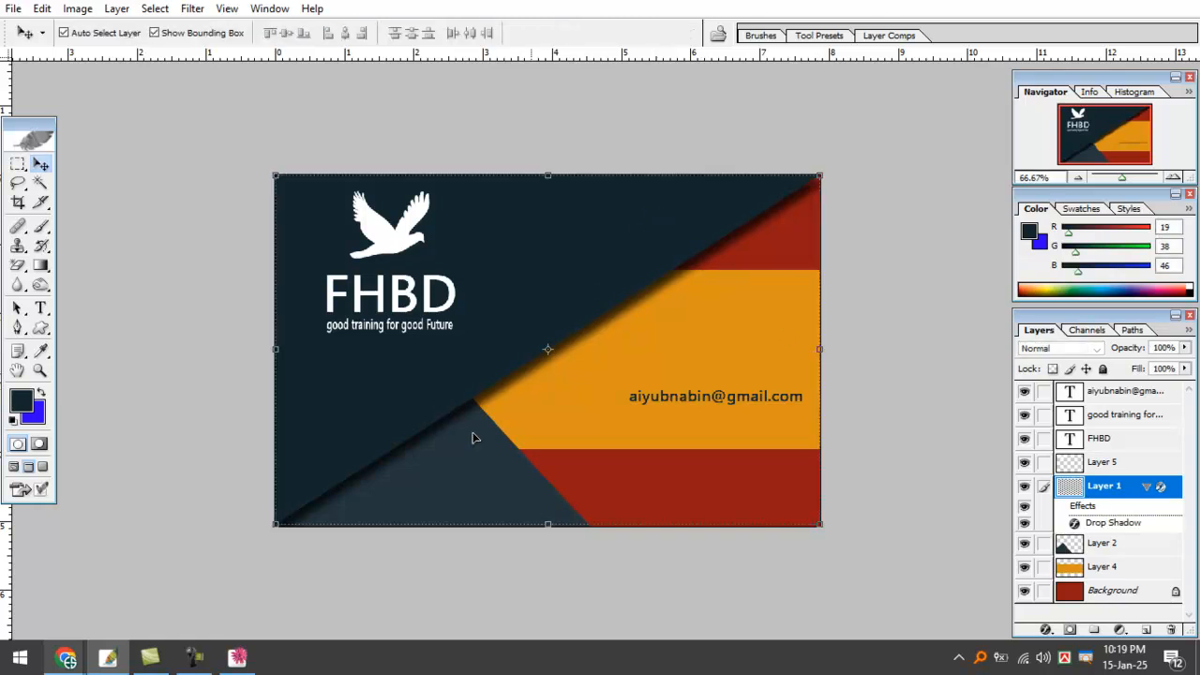
{"action": "left_click_drag", "start_coordinate": [561, 528], "coordinate": [553, 530]}
{"action": "key", "text": "Return"}
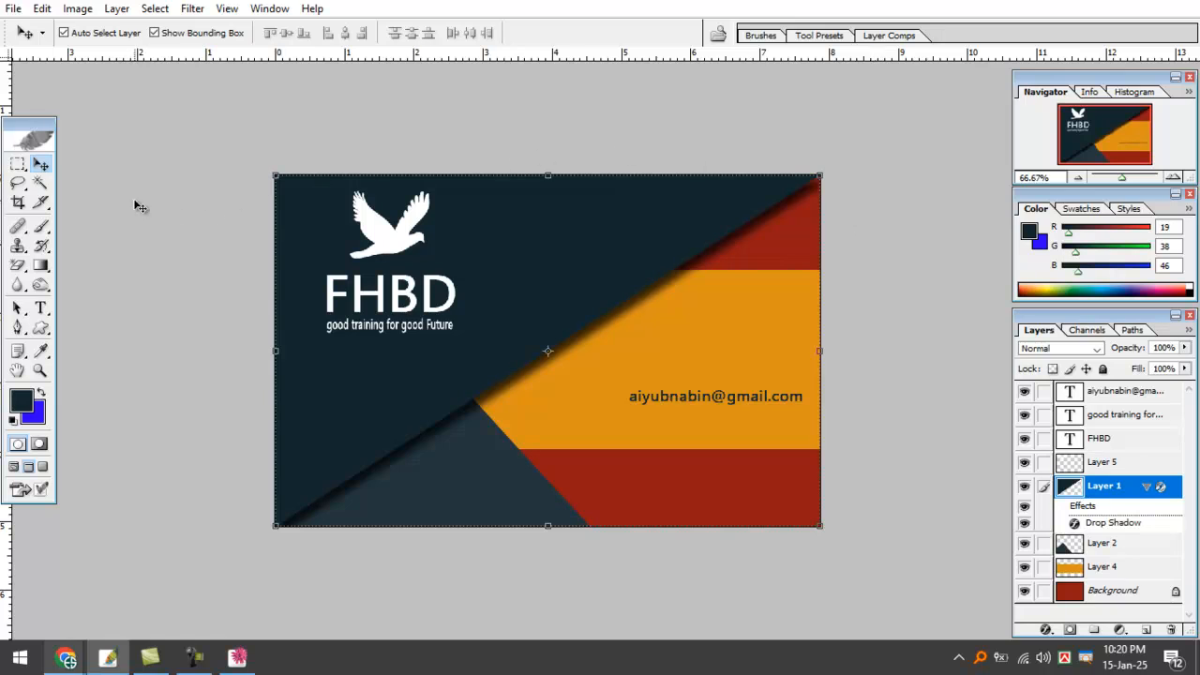
Draw a few trial rectangular selections on the card, then cancel them and return to Move.
{"action": "left_click", "coordinate": [21, 164]}
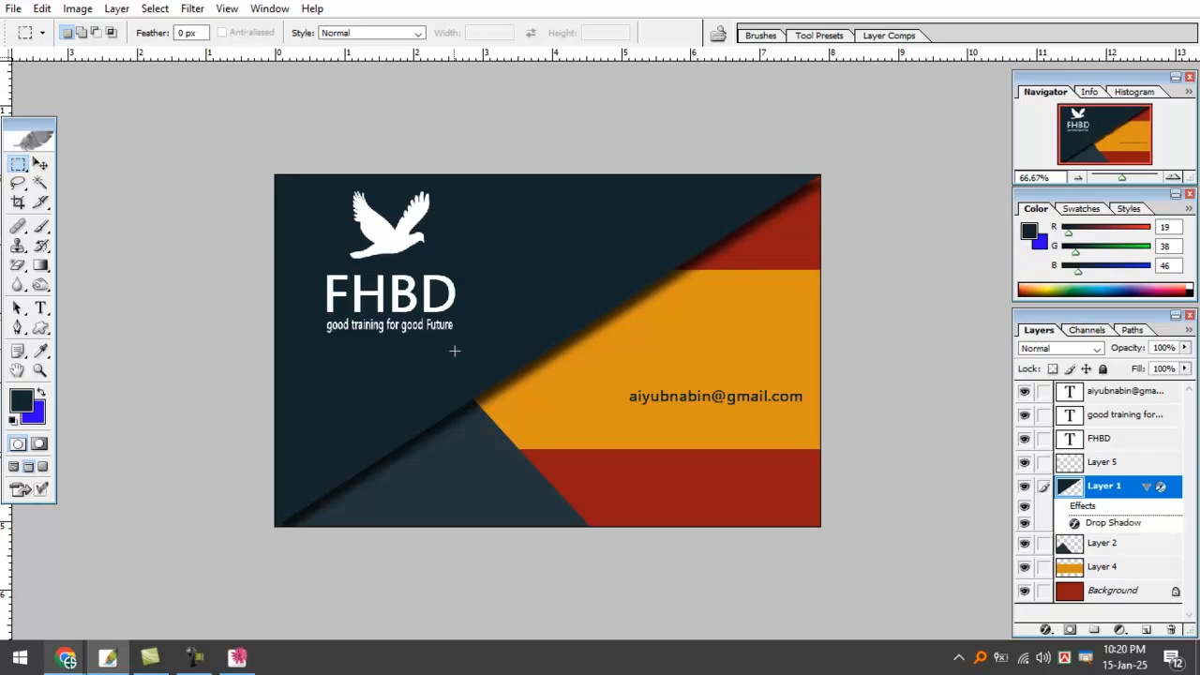
{"action": "mouse_move", "coordinate": [597, 461]}
{"action": "left_mouse_down"}
{"action": "mouse_move", "coordinate": [681, 477]}
{"action": "mouse_move", "coordinate": [744, 510]}
{"action": "left_mouse_up"}
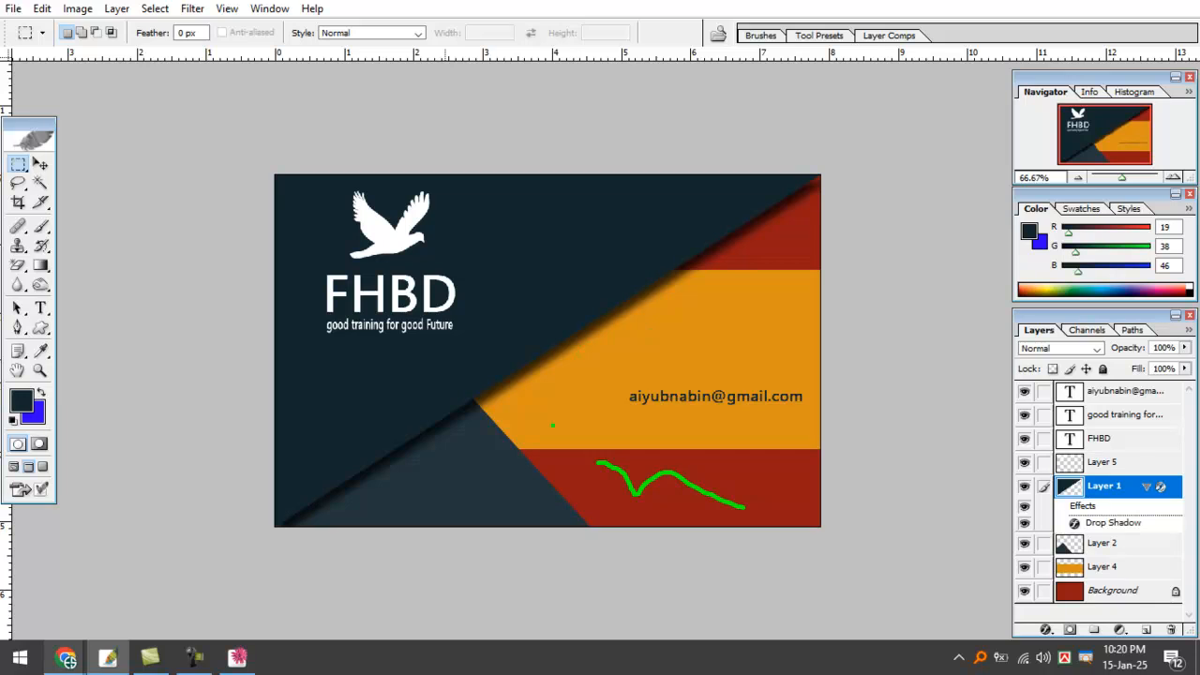
{"action": "left_click_drag", "start_coordinate": [685, 417], "coordinate": [877, 419]}
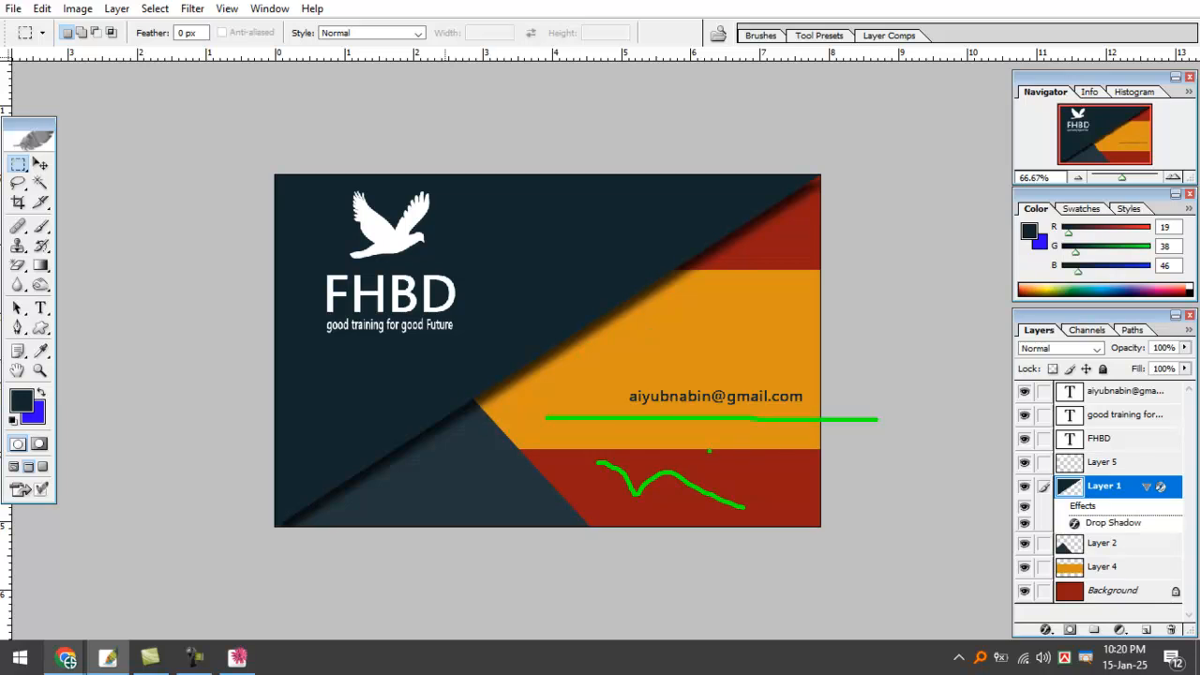
{"action": "mouse_move", "coordinate": [647, 431]}
{"action": "left_mouse_down"}
{"action": "mouse_move", "coordinate": [675, 499]}
{"action": "mouse_move", "coordinate": [681, 439]}
{"action": "mouse_move", "coordinate": [761, 453]}
{"action": "mouse_move", "coordinate": [801, 505]}
{"action": "left_mouse_up"}
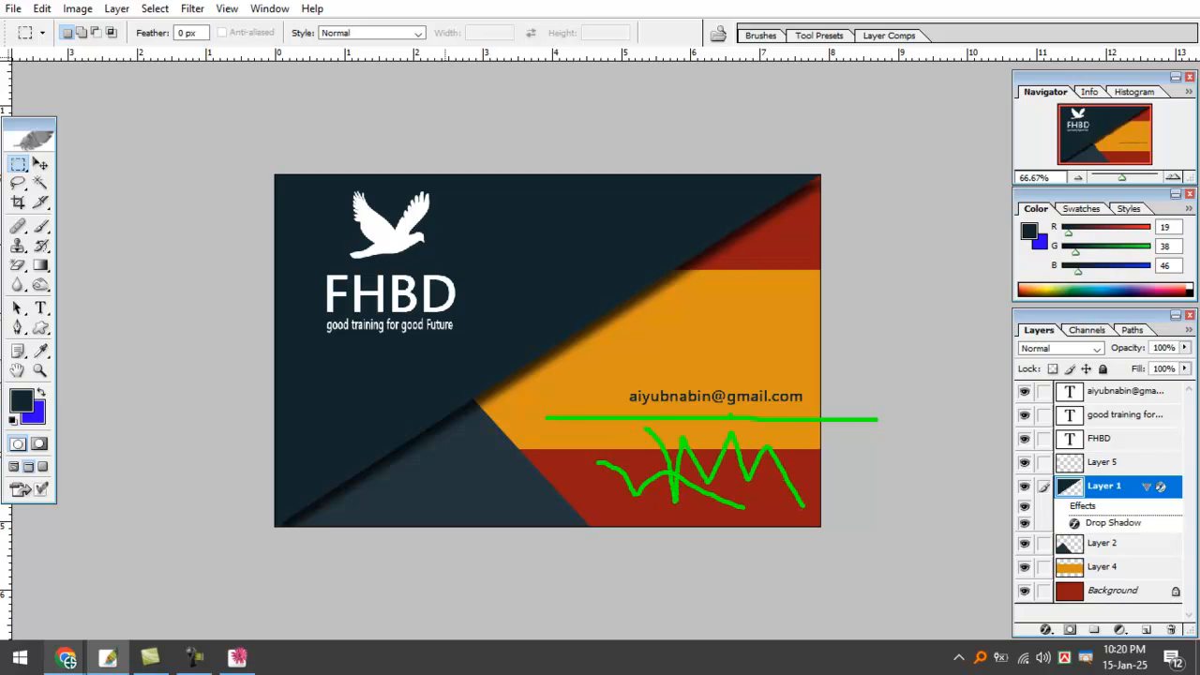
{"action": "key", "text": "Escape"}
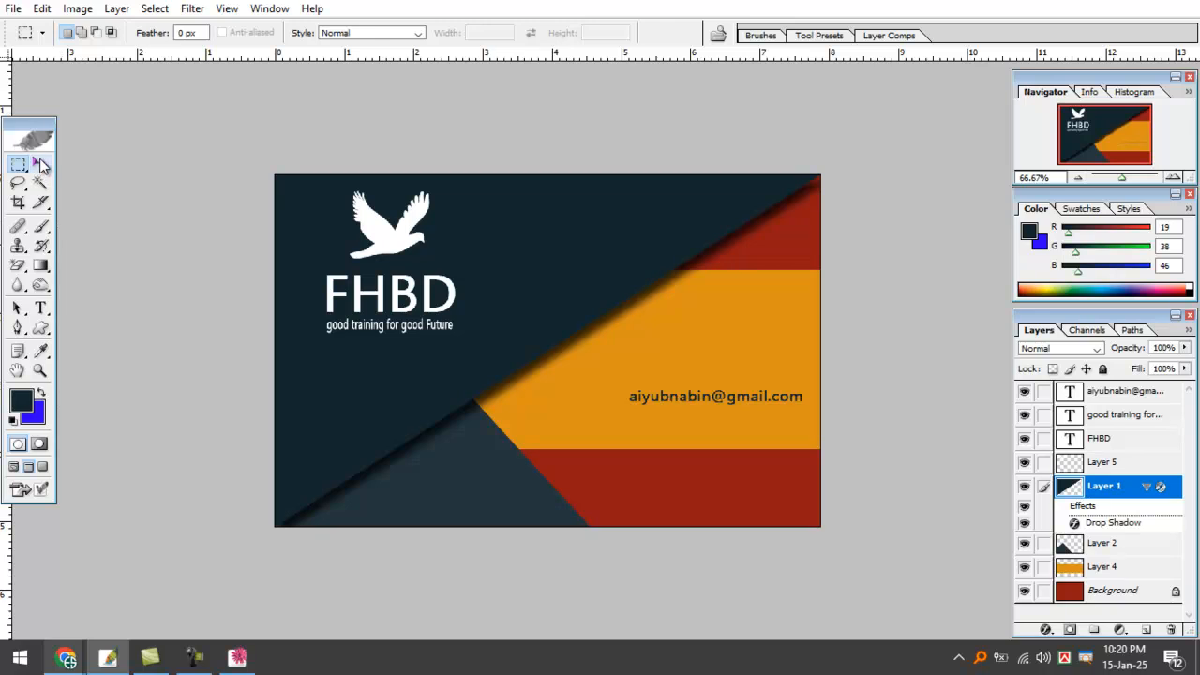
{"action": "left_click", "coordinate": [41, 164]}
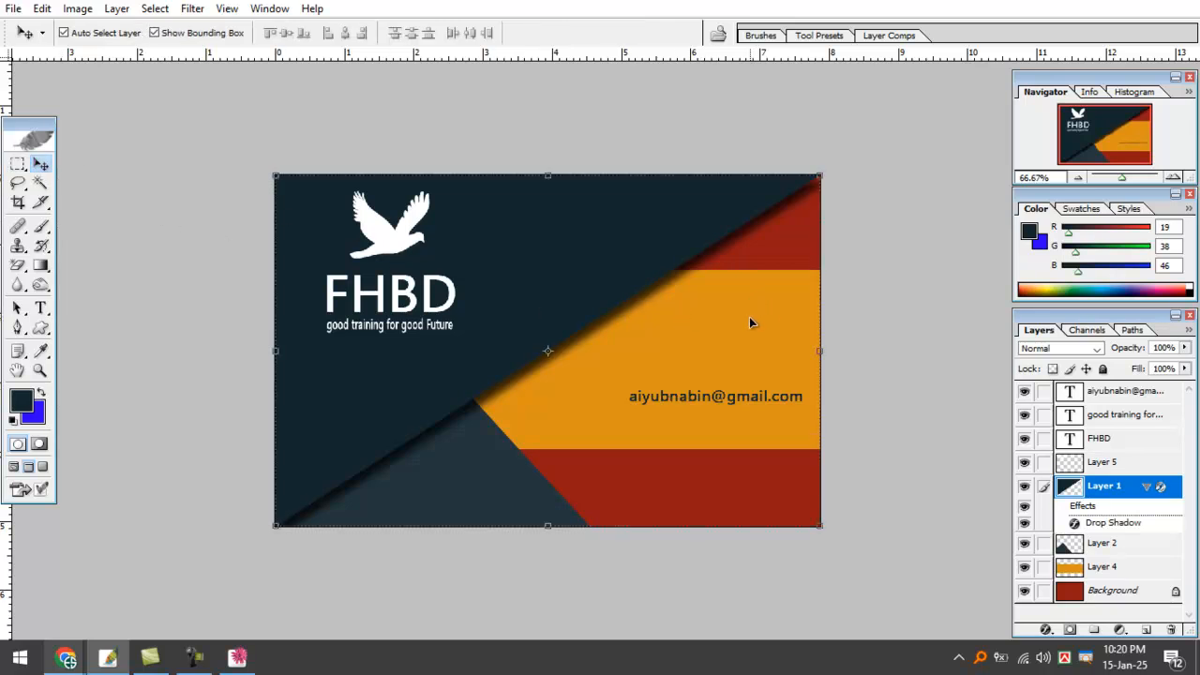
Stretch the orange band downward, lower its top edge, and narrow it from the left.
{"action": "left_click", "coordinate": [1105, 568]}
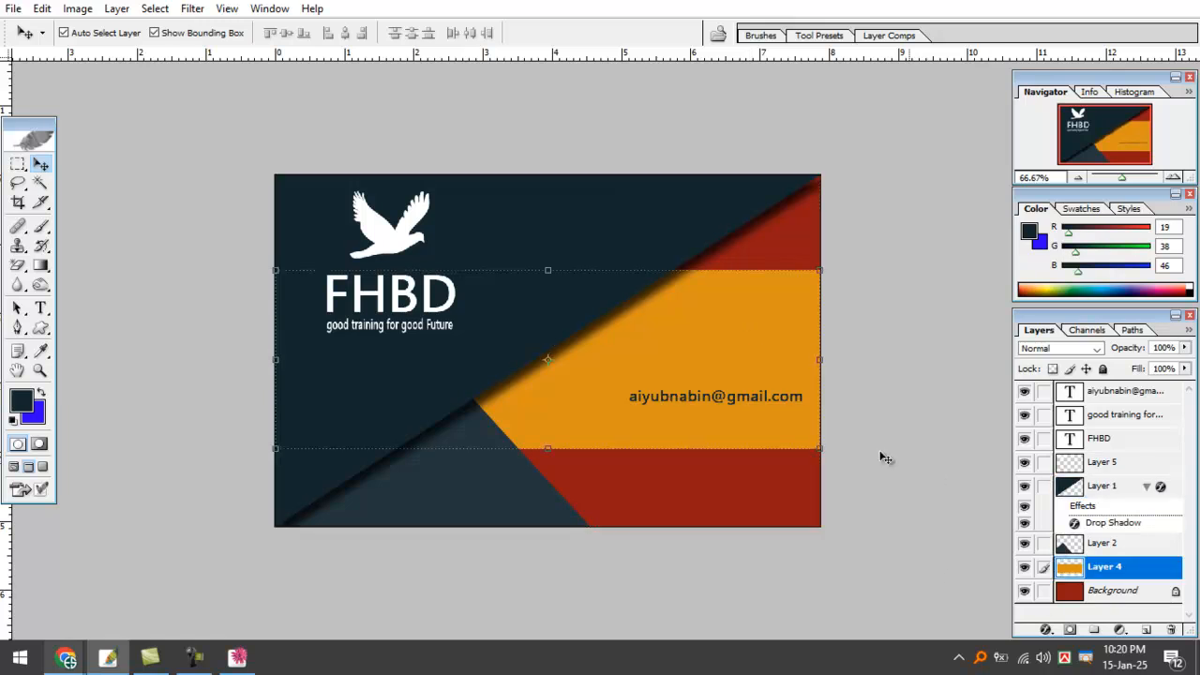
{"action": "left_click_drag", "start_coordinate": [549, 450], "coordinate": [549, 494]}
{"action": "key", "text": "Return"}
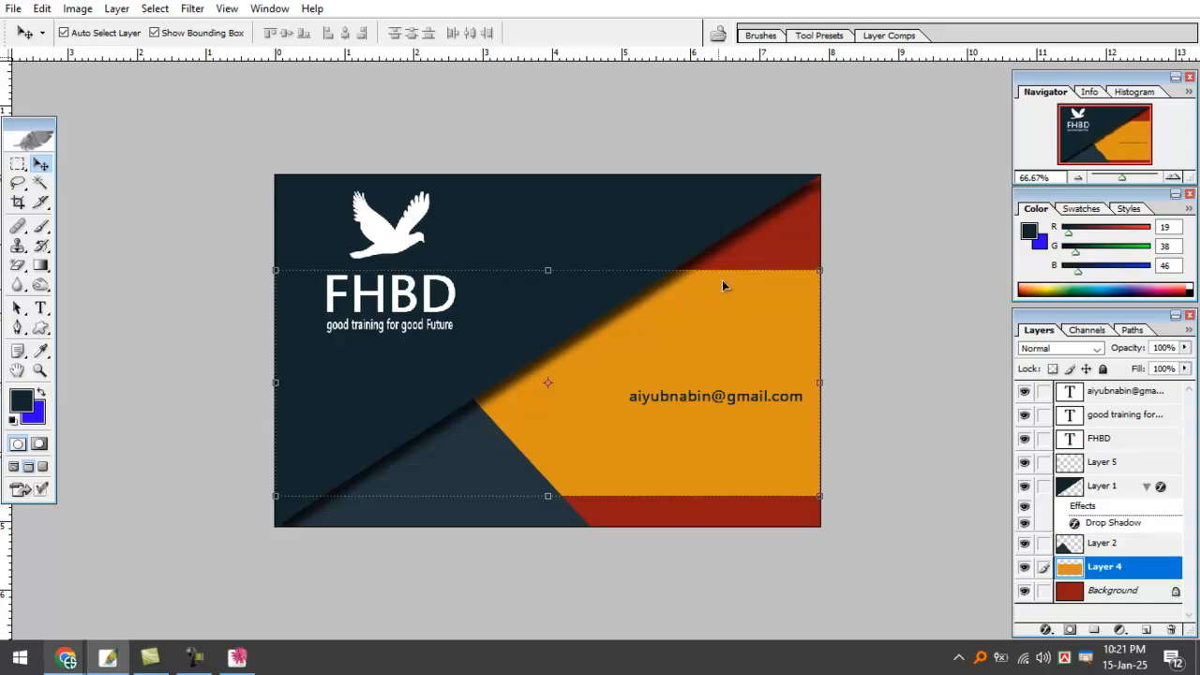
{"action": "left_click_drag", "start_coordinate": [548, 271], "coordinate": [549, 306]}
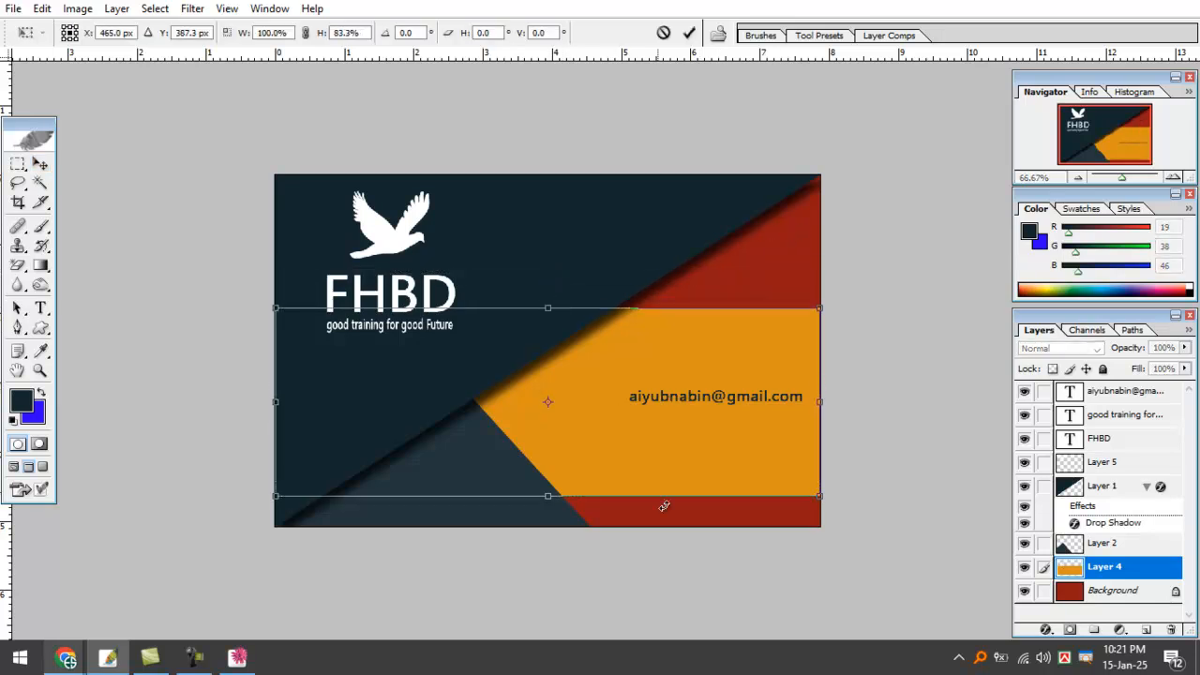
{"action": "key", "text": "Return"}
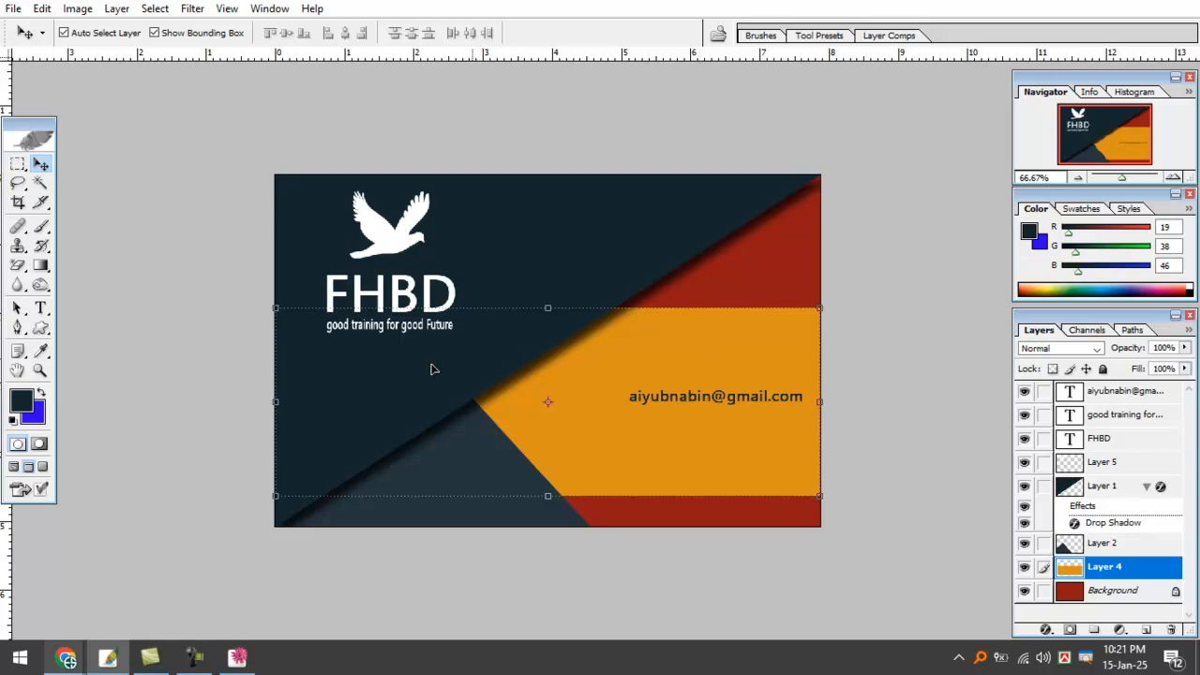
{"action": "left_click_drag", "start_coordinate": [275, 401], "coordinate": [406, 394]}
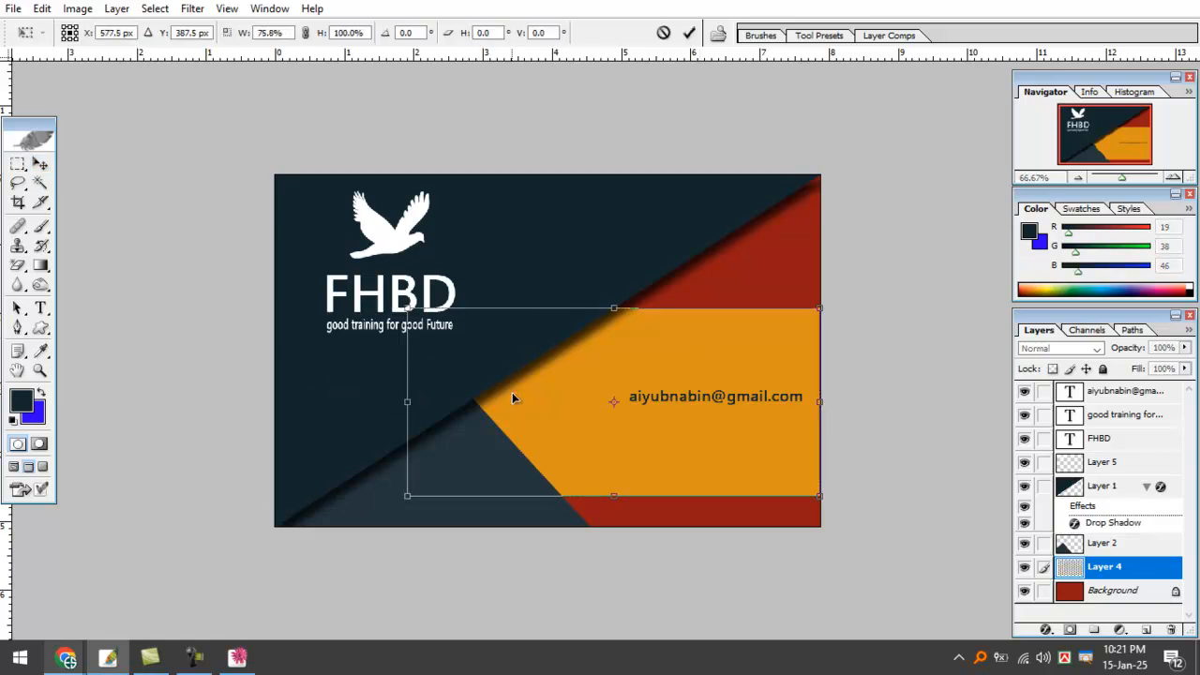
{"action": "key", "text": "Return"}
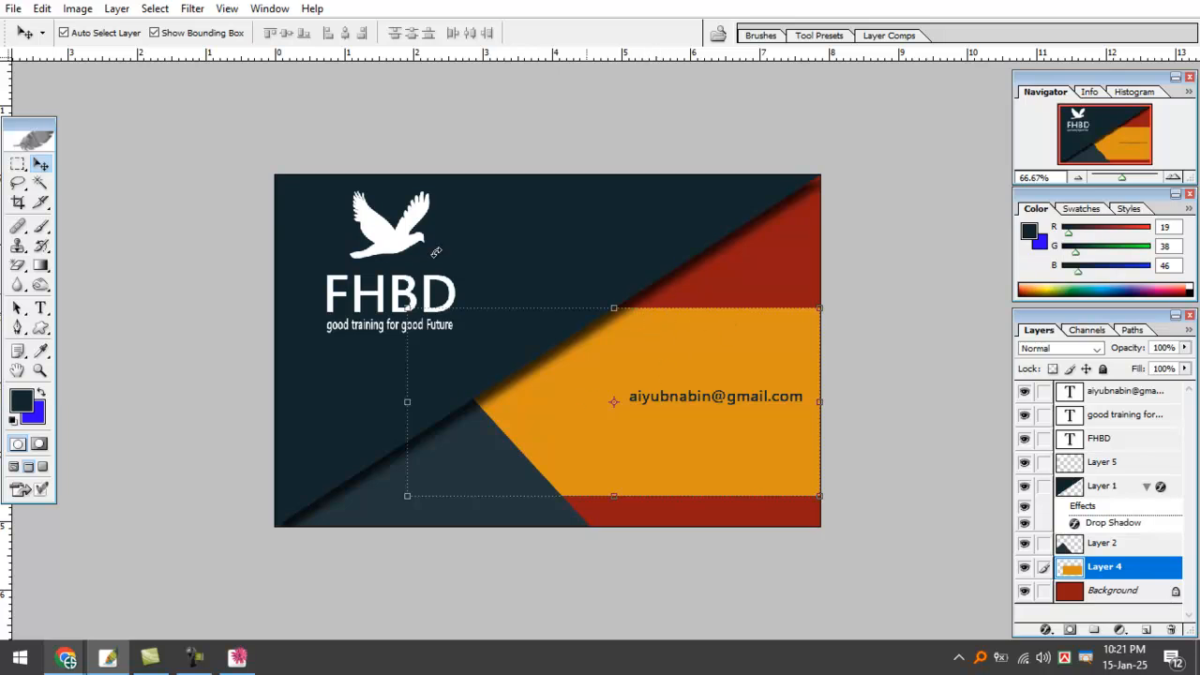
Nudge the orange band slightly and readjust its top edge to the final height.
{"action": "left_click", "coordinate": [159, 33]}
{"action": "mouse_move", "coordinate": [728, 343]}
{"action": "left_mouse_down"}
{"action": "mouse_move", "coordinate": [738, 311]}
{"action": "mouse_move", "coordinate": [742, 340]}
{"action": "left_mouse_up"}
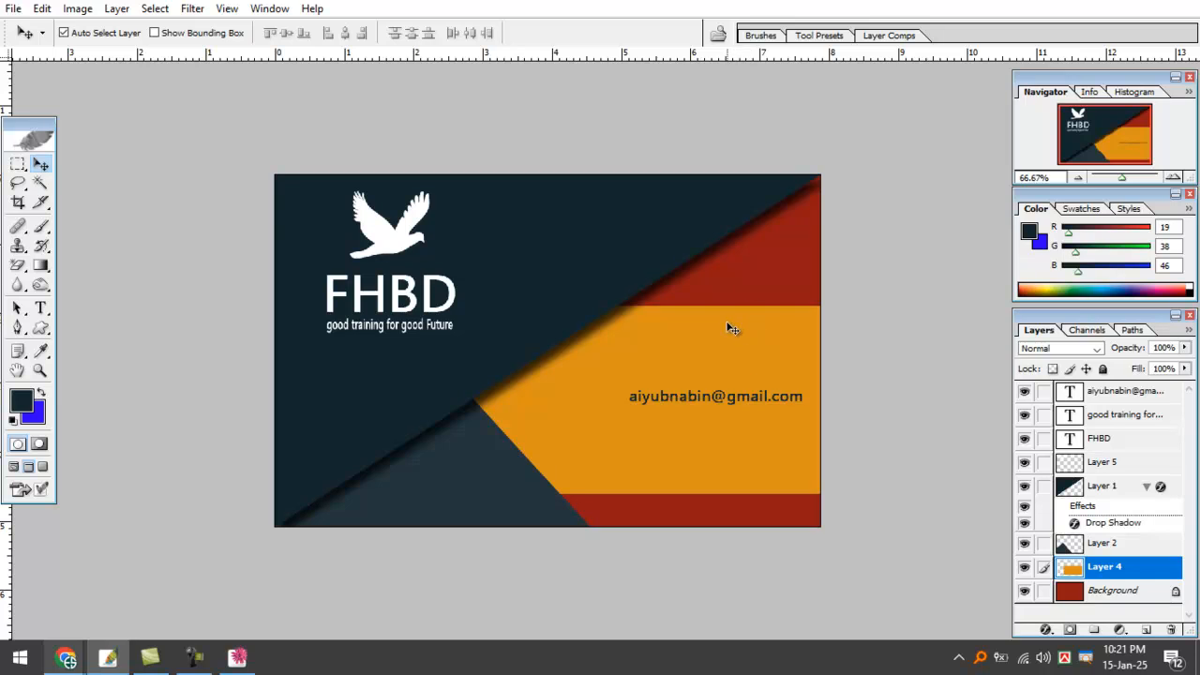
{"action": "key", "text": "ctrl+t"}
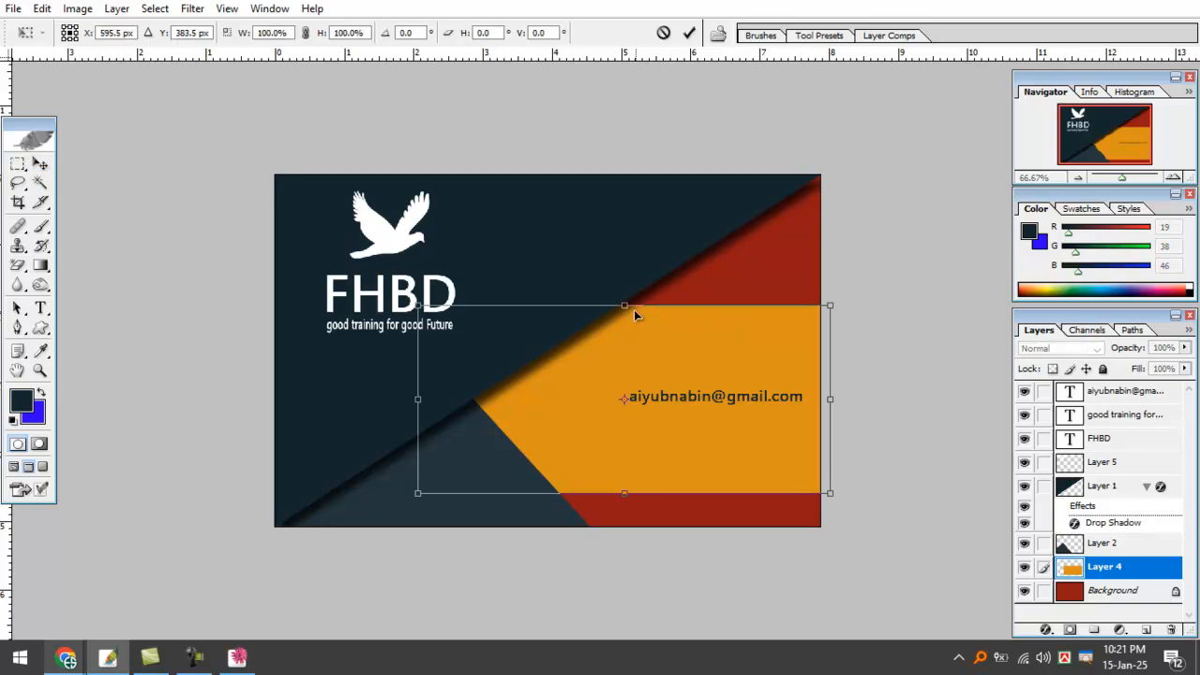
{"action": "left_click_drag", "start_coordinate": [624, 305], "coordinate": [638, 341]}
{"action": "key", "text": "Return"}
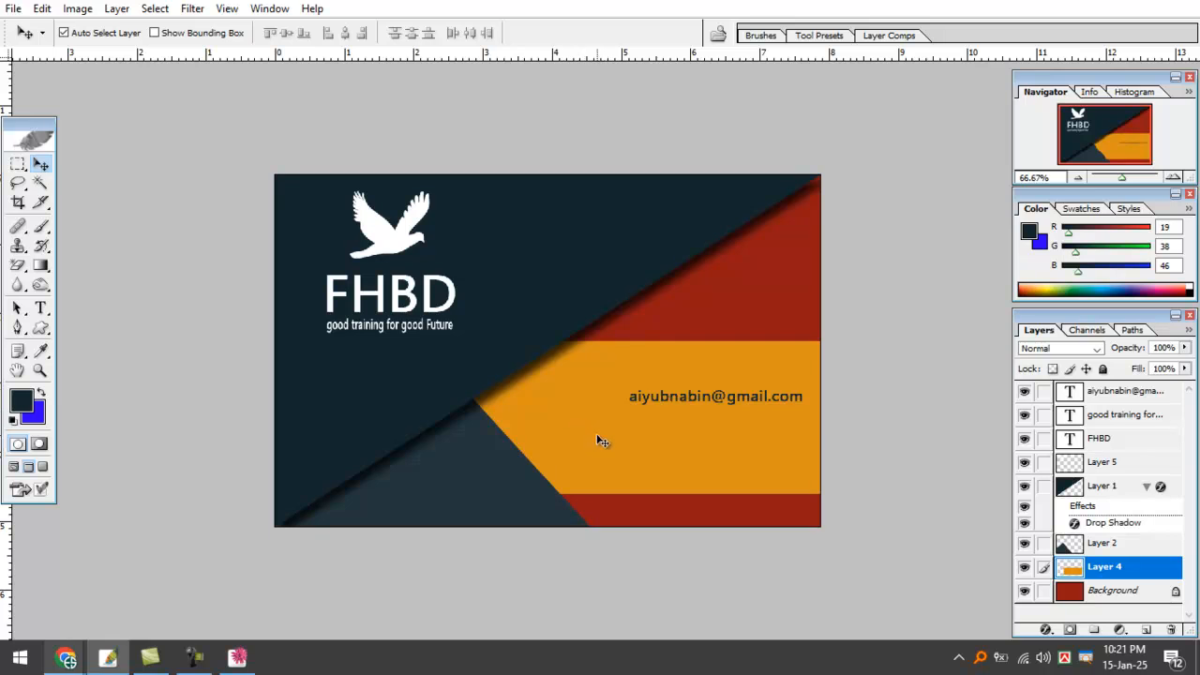
{"action": "key", "text": "ctrl+t"}
{"action": "left_click_drag", "start_coordinate": [618, 341], "coordinate": [625, 316]}
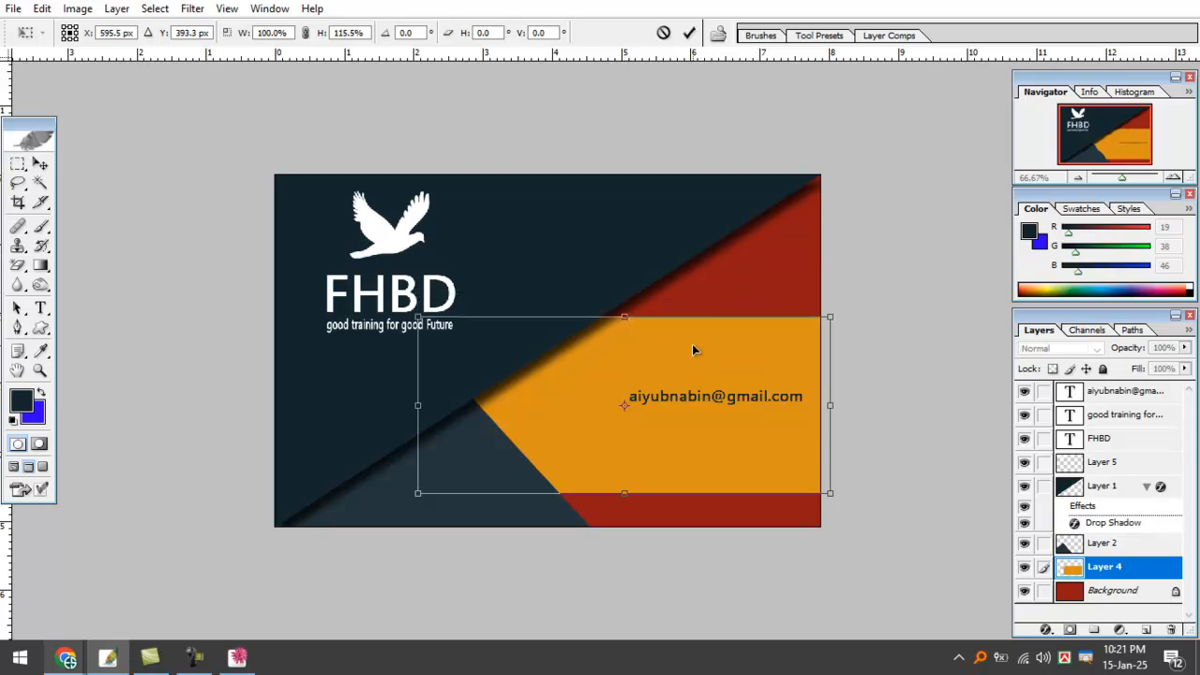
{"action": "key", "text": "Return"}
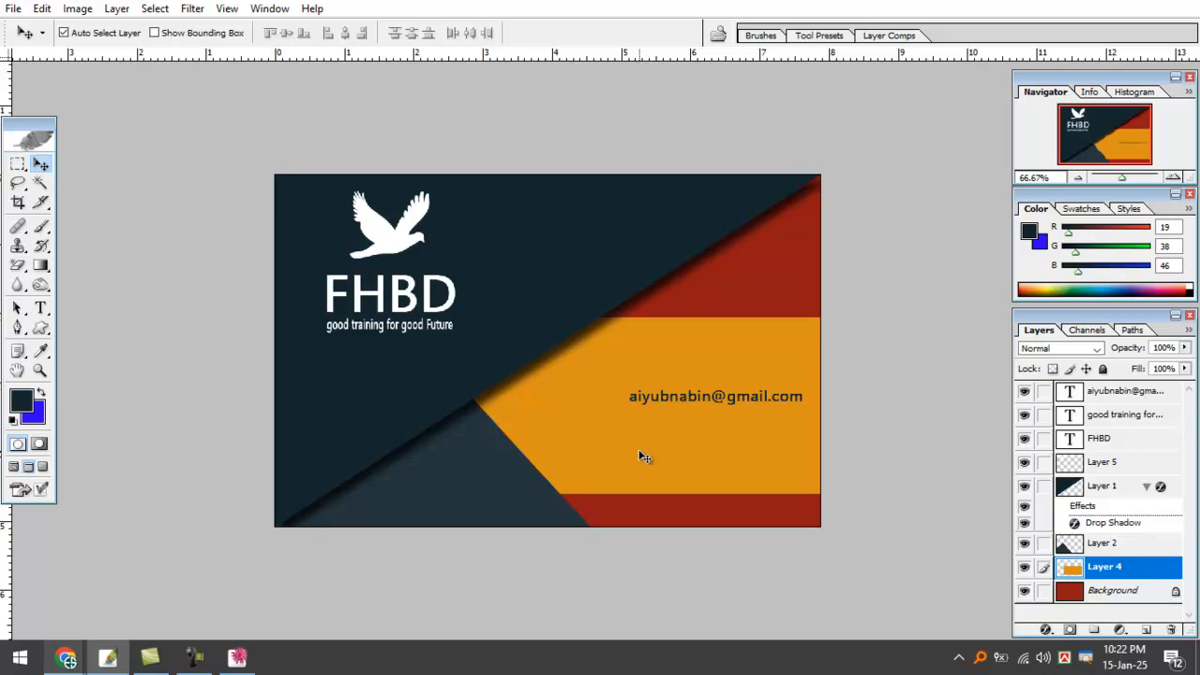
Select the dark lower triangle and briefly toggle its visibility to check it.
{"action": "left_click", "coordinate": [479, 476]}
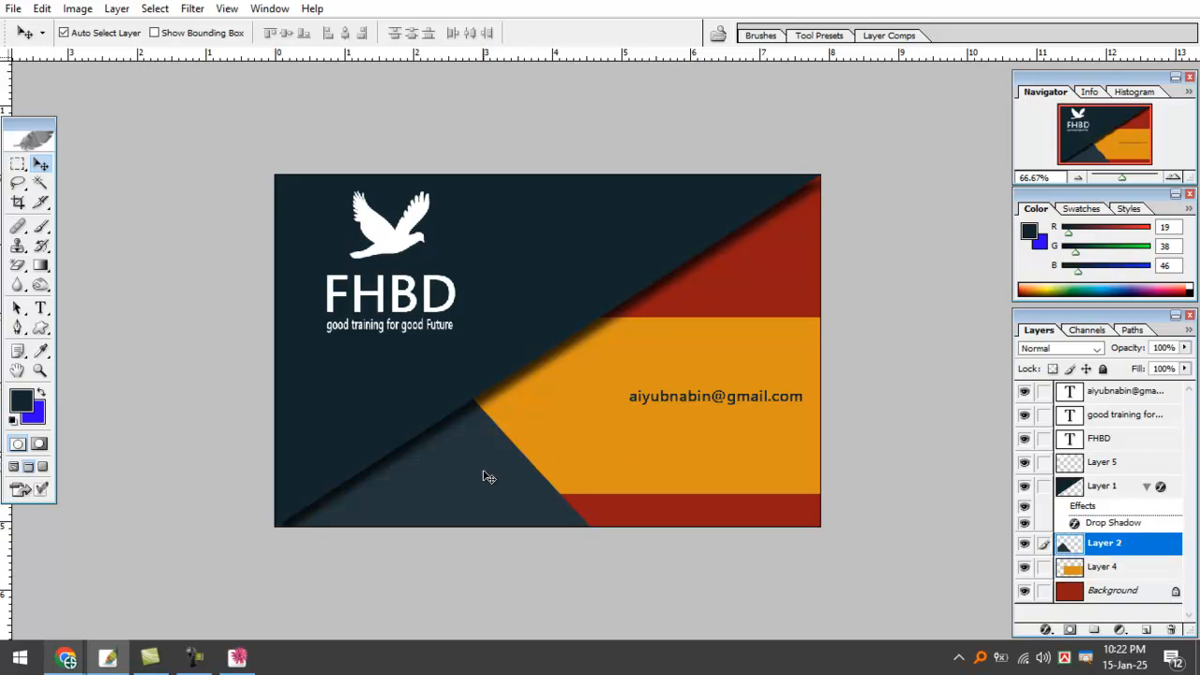
{"action": "left_click", "coordinate": [1024, 543]}
{"action": "left_click", "coordinate": [1024, 543]}
{"action": "left_click_drag", "start_coordinate": [560, 482], "coordinate": [610, 536]}
{"action": "left_click", "coordinate": [559, 532]}
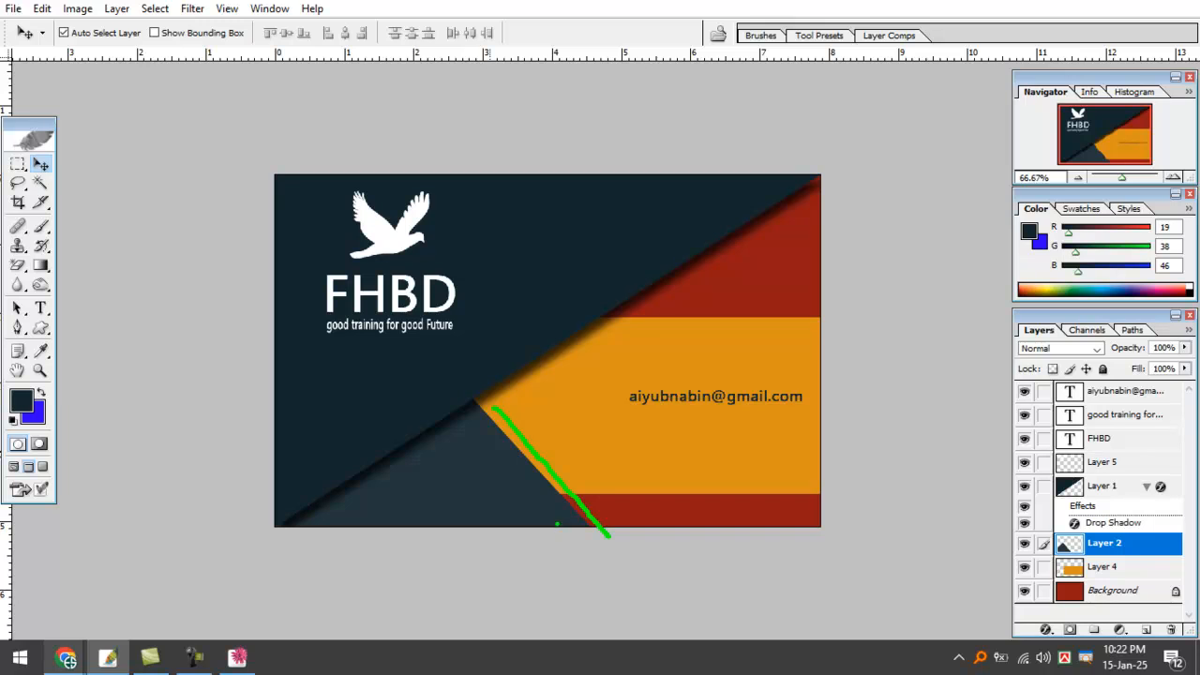
{"action": "key", "text": "Escape"}
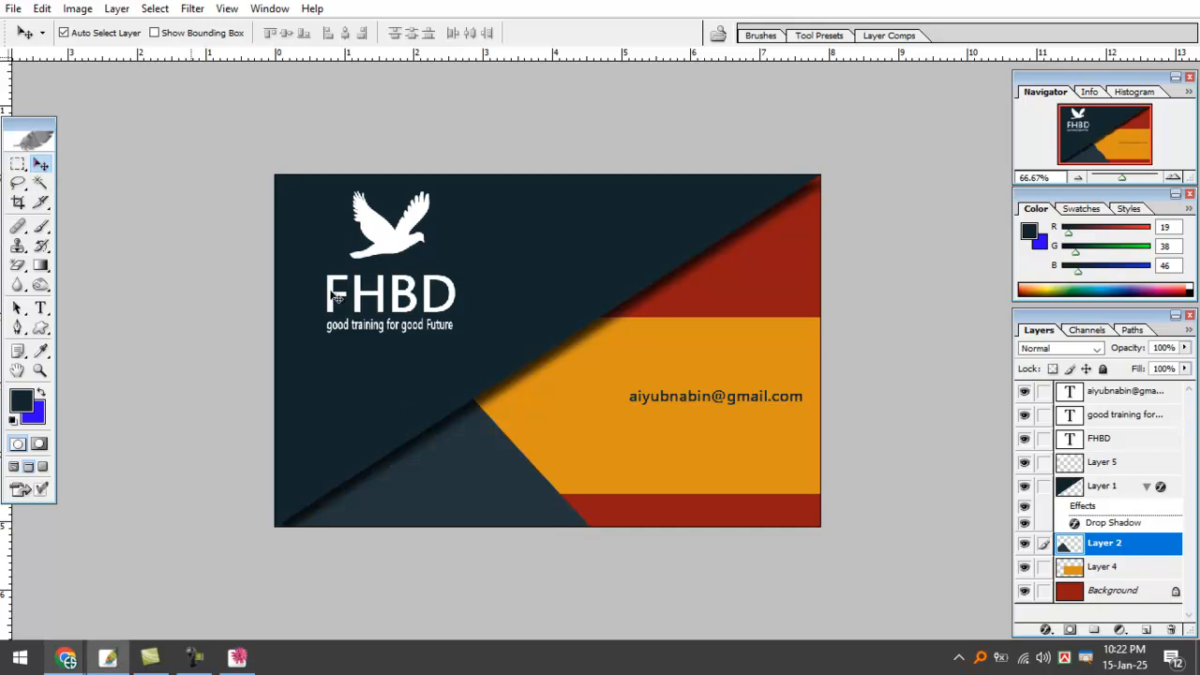
Alt-drag copies of the email text layer downward to stack four email lines.
{"action": "left_click", "coordinate": [680, 401]}
{"action": "left_click", "coordinate": [694, 401]}
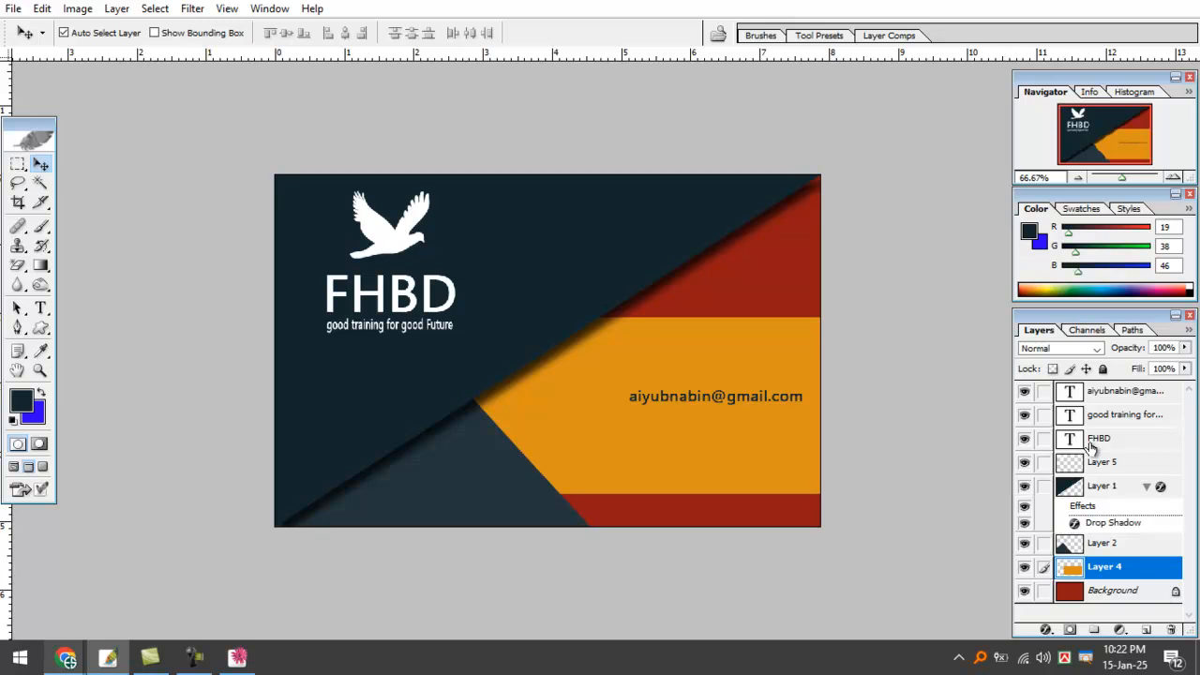
{"action": "left_click", "coordinate": [1104, 397]}
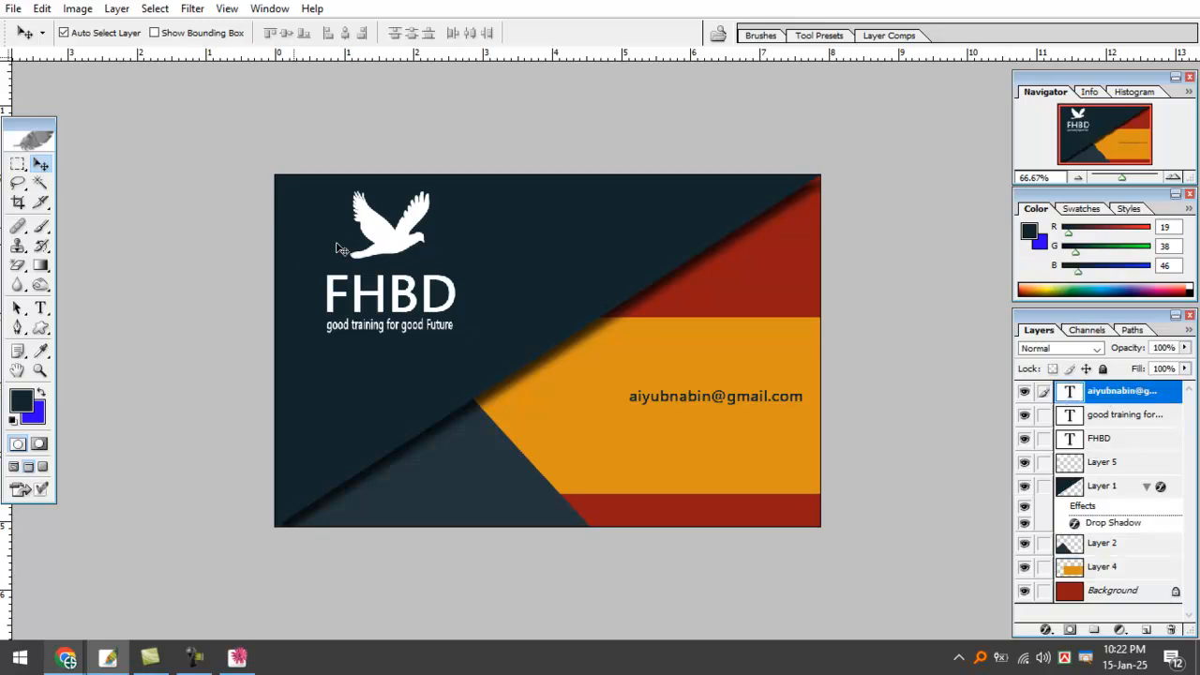
{"action": "left_click", "coordinate": [162, 32]}
{"action": "key", "text": "ctrl+plus"}
{"action": "left_click_drag", "start_coordinate": [650, 329], "coordinate": [655, 378]}
{"action": "left_click_drag", "start_coordinate": [656, 420], "coordinate": [655, 437]}
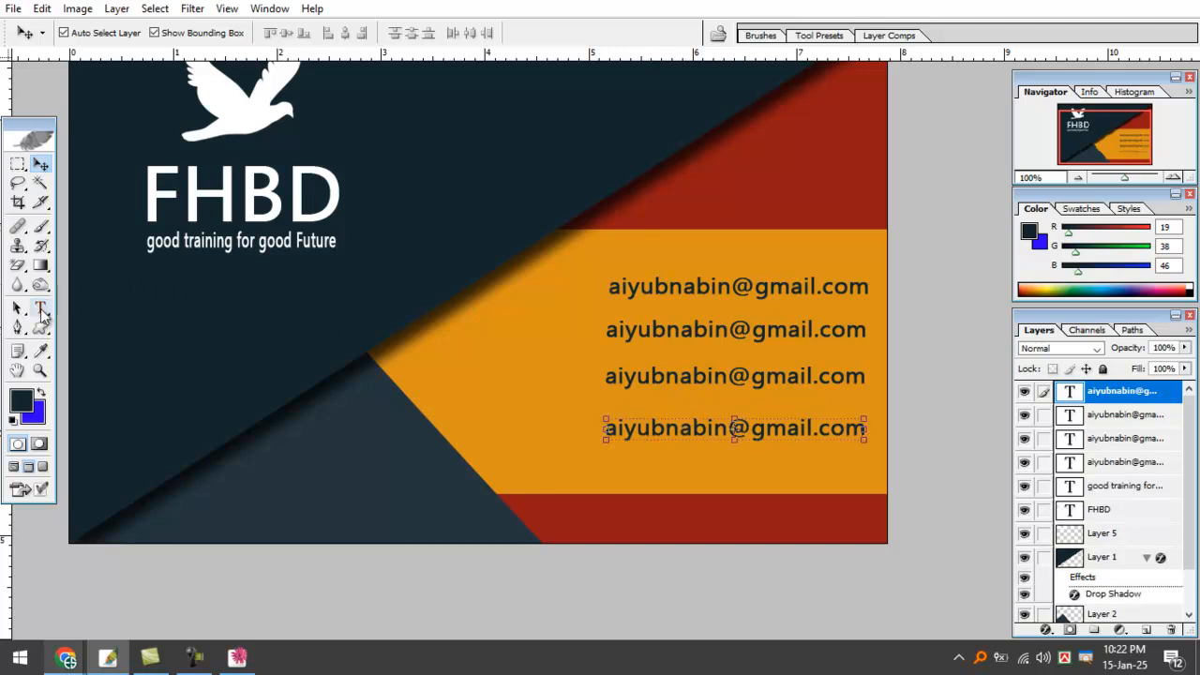
{"action": "left_click", "coordinate": [41, 308]}
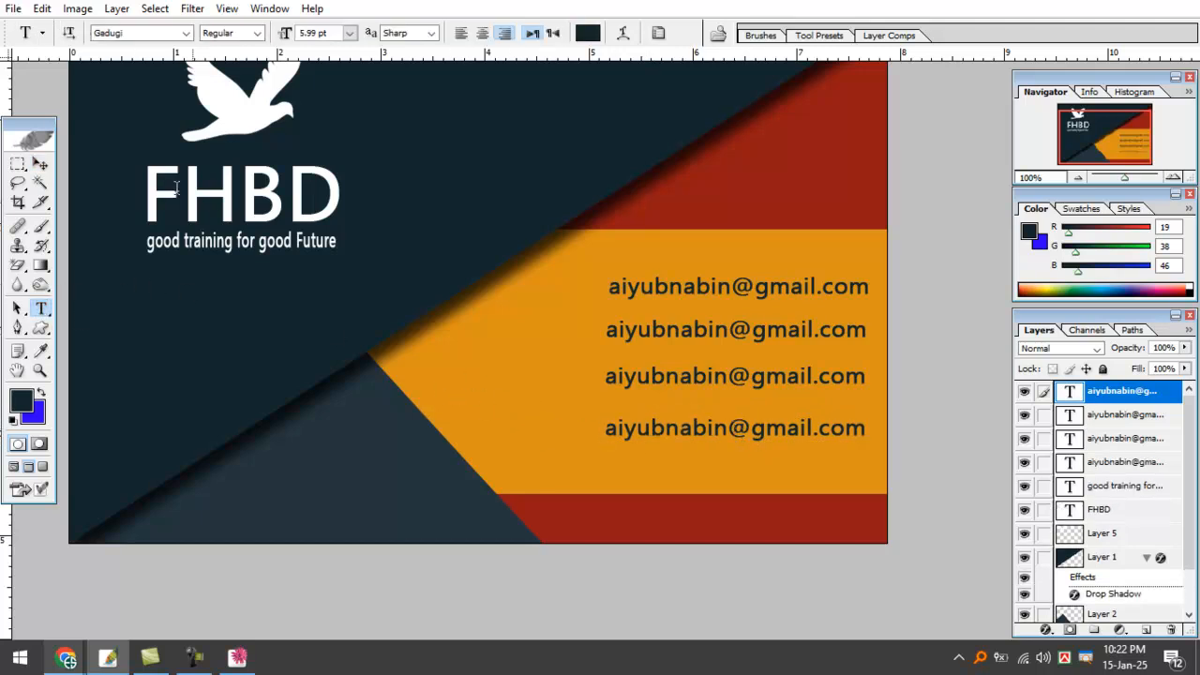
{"action": "left_click", "coordinate": [40, 165]}
{"action": "key", "text": "ctrl+minus"}
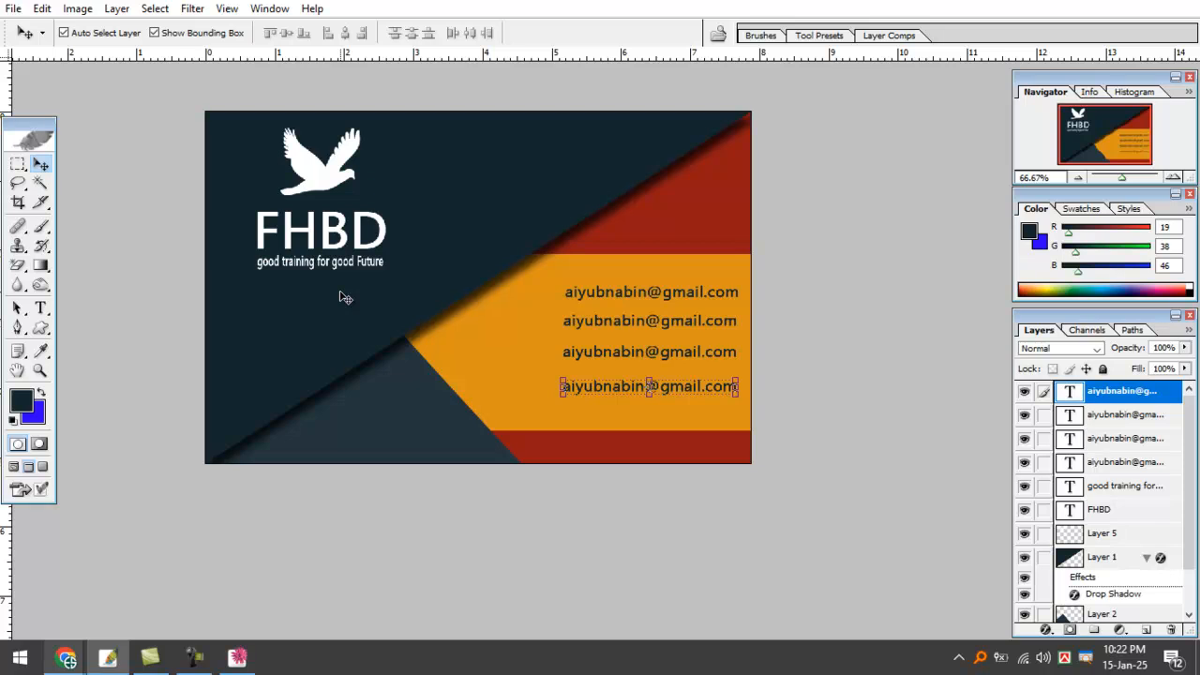
{"action": "left_click", "coordinate": [107, 656]}
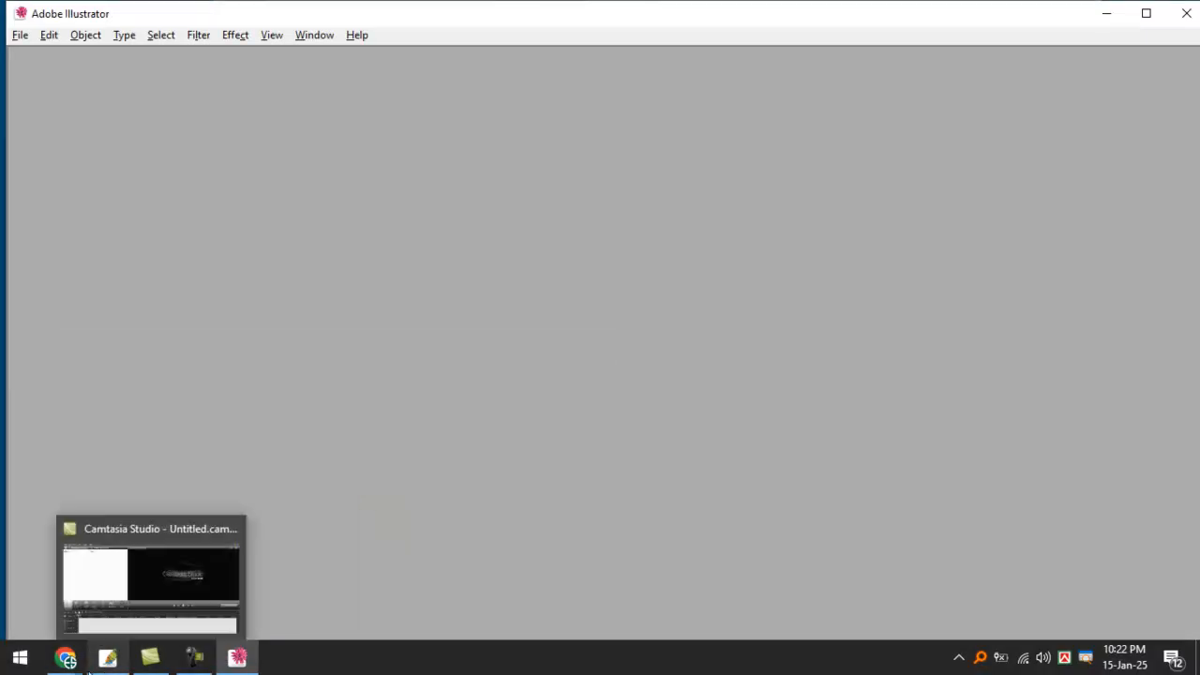
{"action": "left_click", "coordinate": [104, 661]}
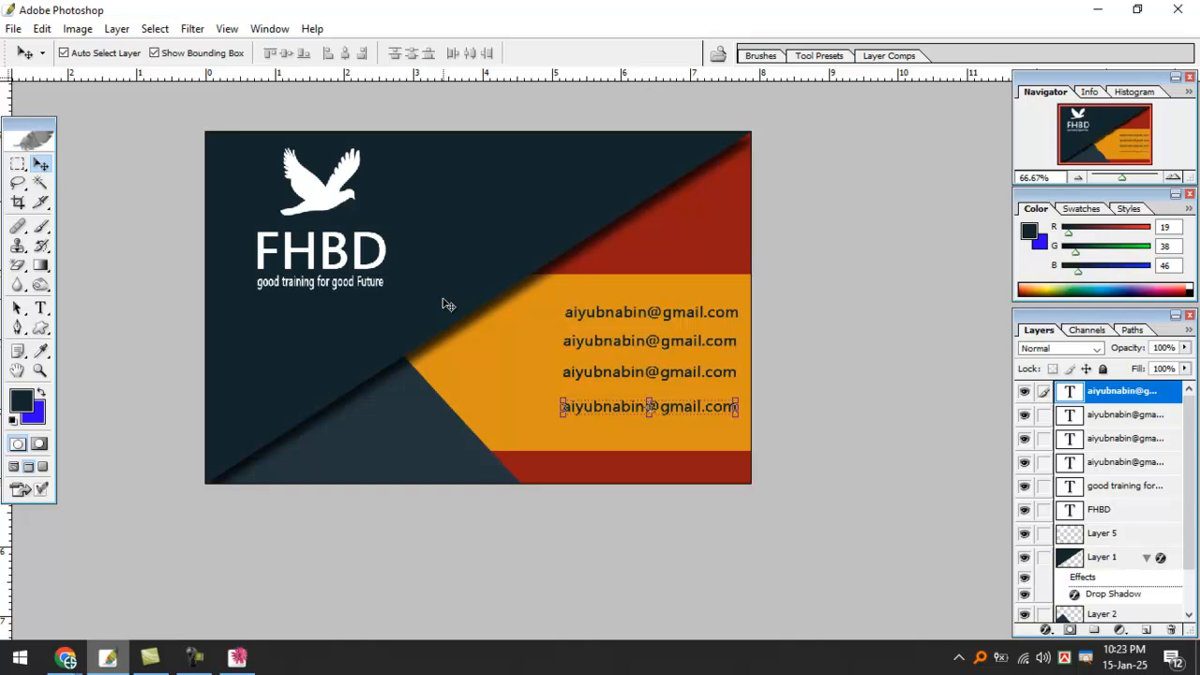
Shrink the dove logo slightly from its top-left corner.
{"action": "left_click", "coordinate": [321, 185]}
{"action": "left_click", "coordinate": [320, 202]}
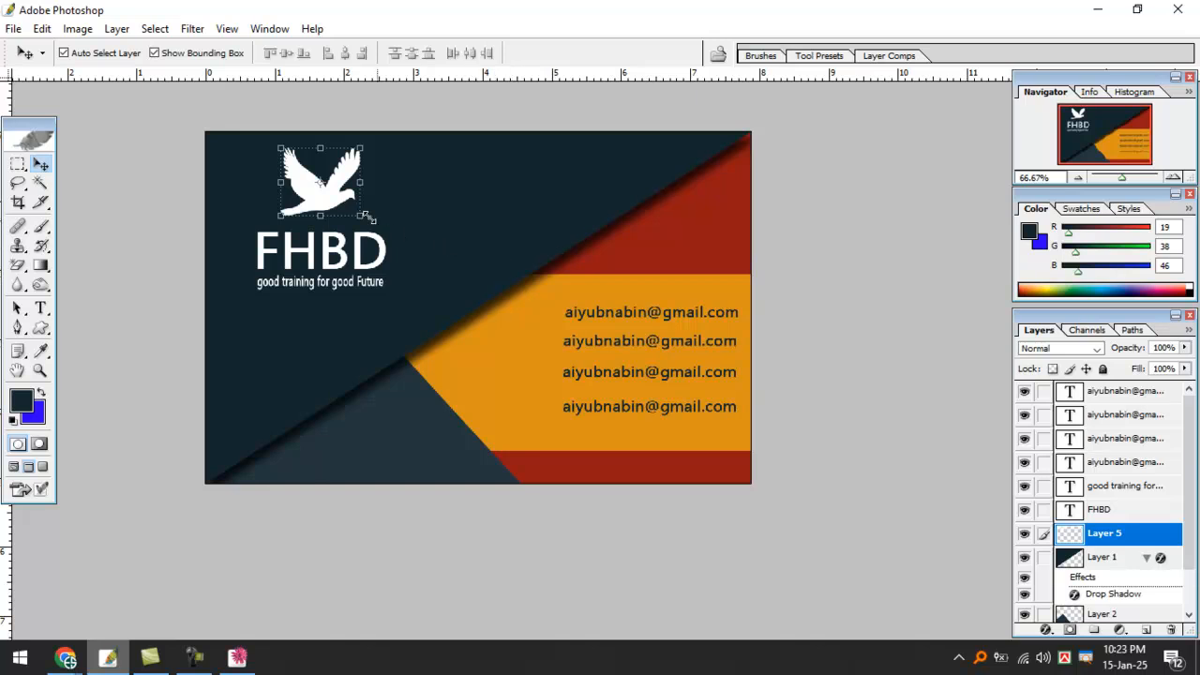
{"action": "left_click_drag", "start_coordinate": [278, 148], "coordinate": [285, 161]}
{"action": "key", "text": "Return"}
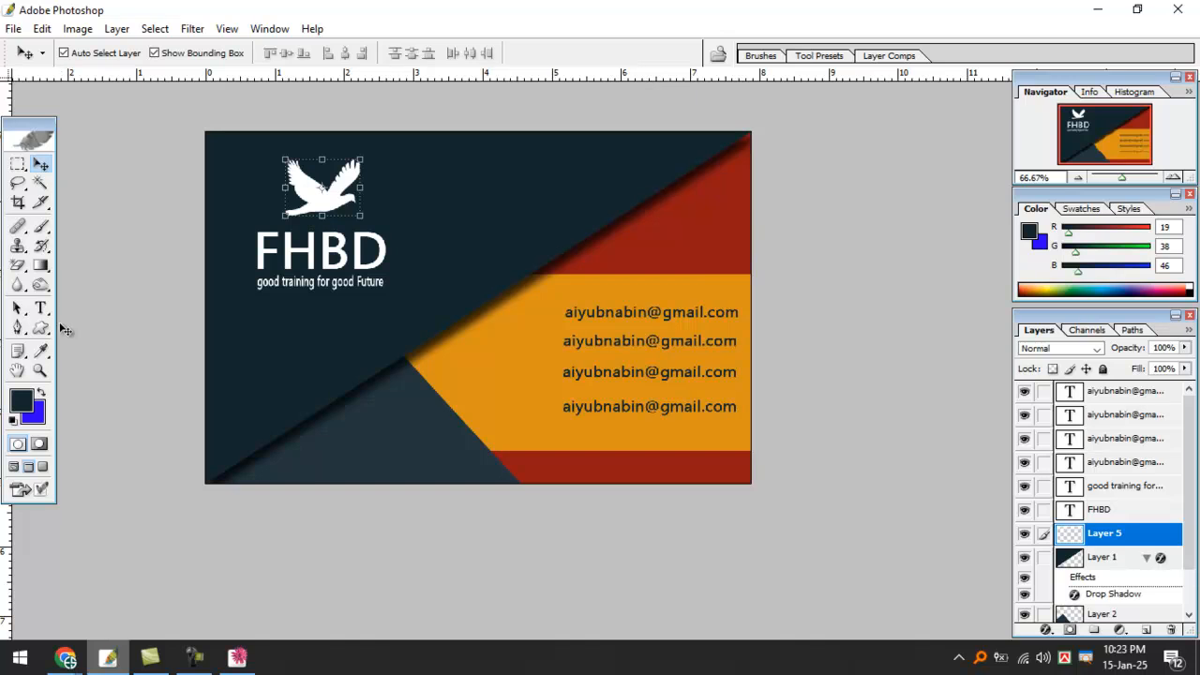
Draw a rounded rectangle around the dove and FHBD logo, convert it to a selection, and add a new layer.
{"action": "left_click", "coordinate": [42, 330]}
{"action": "left_click", "coordinate": [112, 343]}
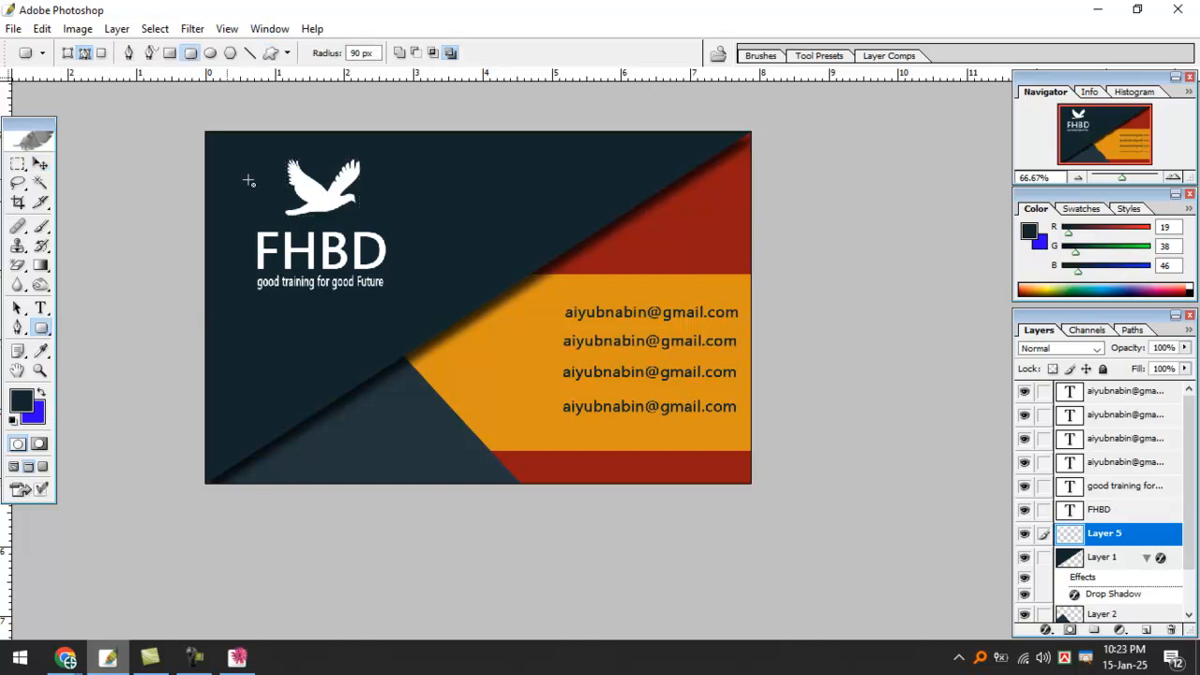
{"action": "left_click_drag", "start_coordinate": [241, 146], "coordinate": [416, 317]}
{"action": "key", "text": "ctrl+Return"}
{"action": "key", "text": "ctrl+shift+alt+n"}
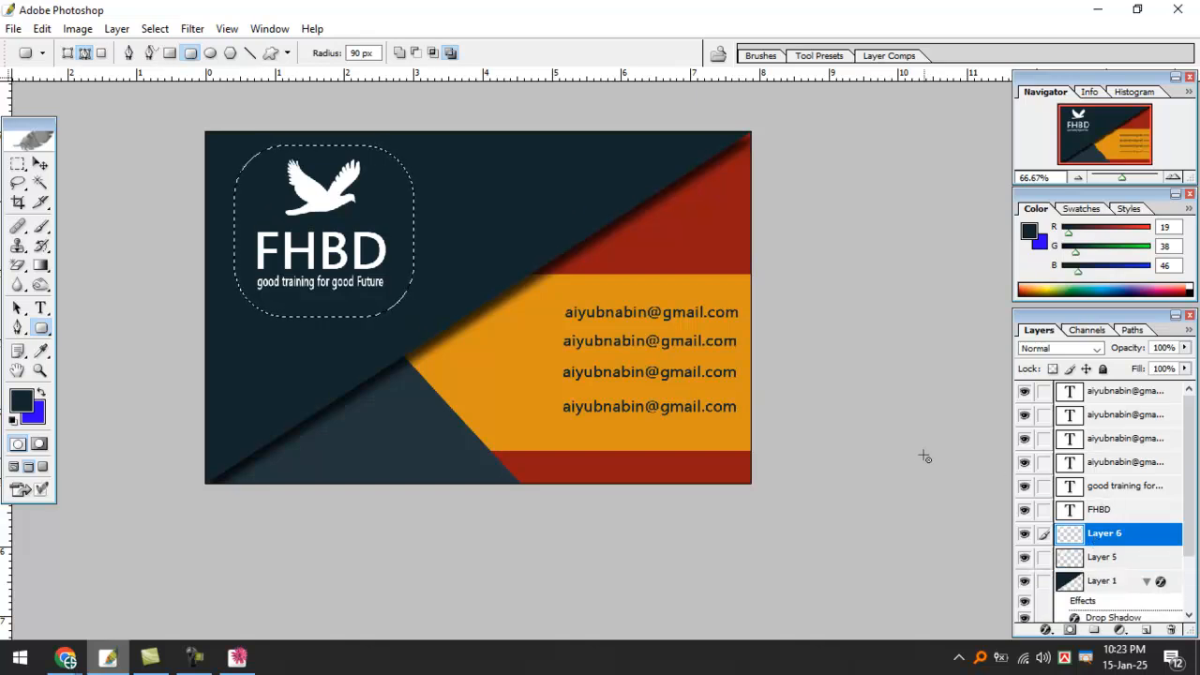
{"action": "key", "text": "m"}
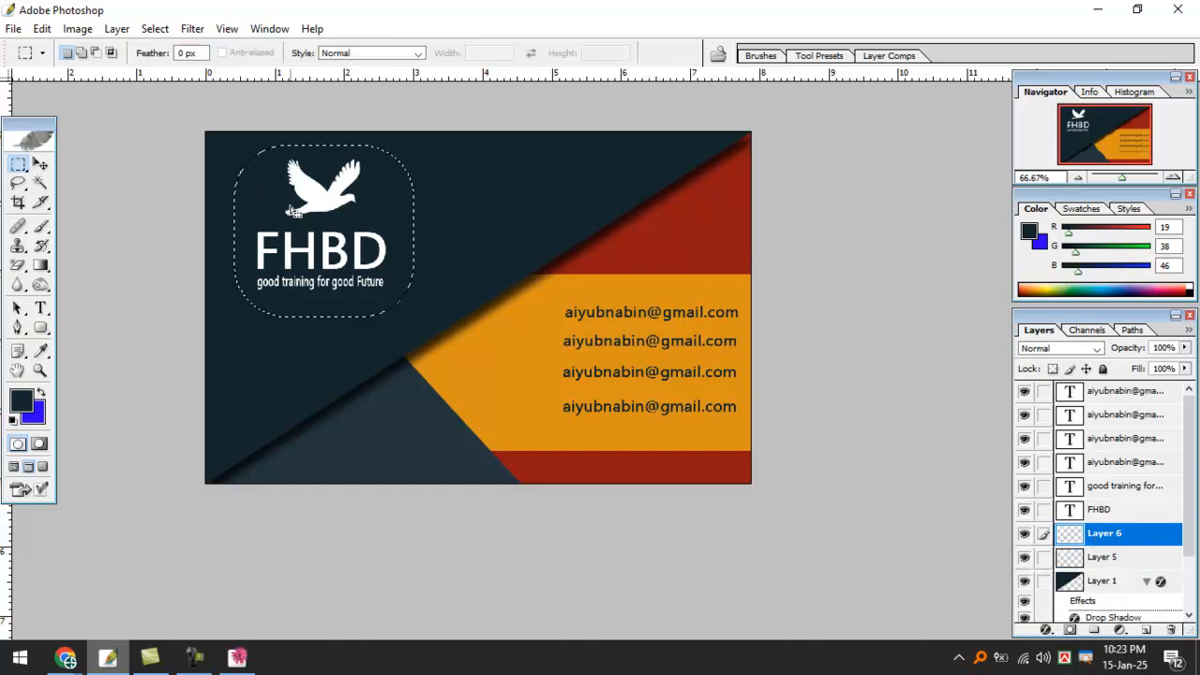
Stroke the selection with a 4 px yellow #C7CE00 frame and deselect.
{"action": "right_click", "coordinate": [292, 208]}
{"action": "left_click", "coordinate": [383, 454]}
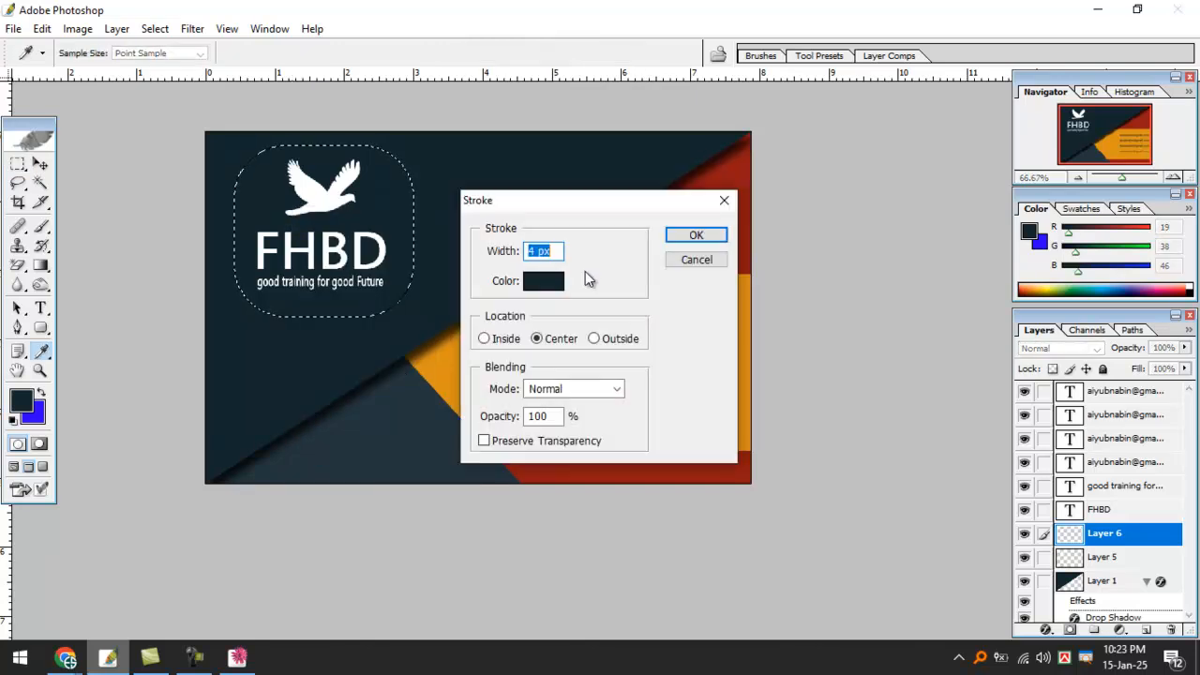
{"action": "left_click", "coordinate": [539, 280]}
{"action": "left_click_drag", "start_coordinate": [823, 426], "coordinate": [825, 482]}
{"action": "mouse_move", "coordinate": [781, 338]}
{"action": "left_mouse_down"}
{"action": "mouse_move", "coordinate": [804, 322]}
{"action": "mouse_move", "coordinate": [800, 383]}
{"action": "mouse_move", "coordinate": [779, 327]}
{"action": "mouse_move", "coordinate": [783, 440]}
{"action": "left_mouse_up"}
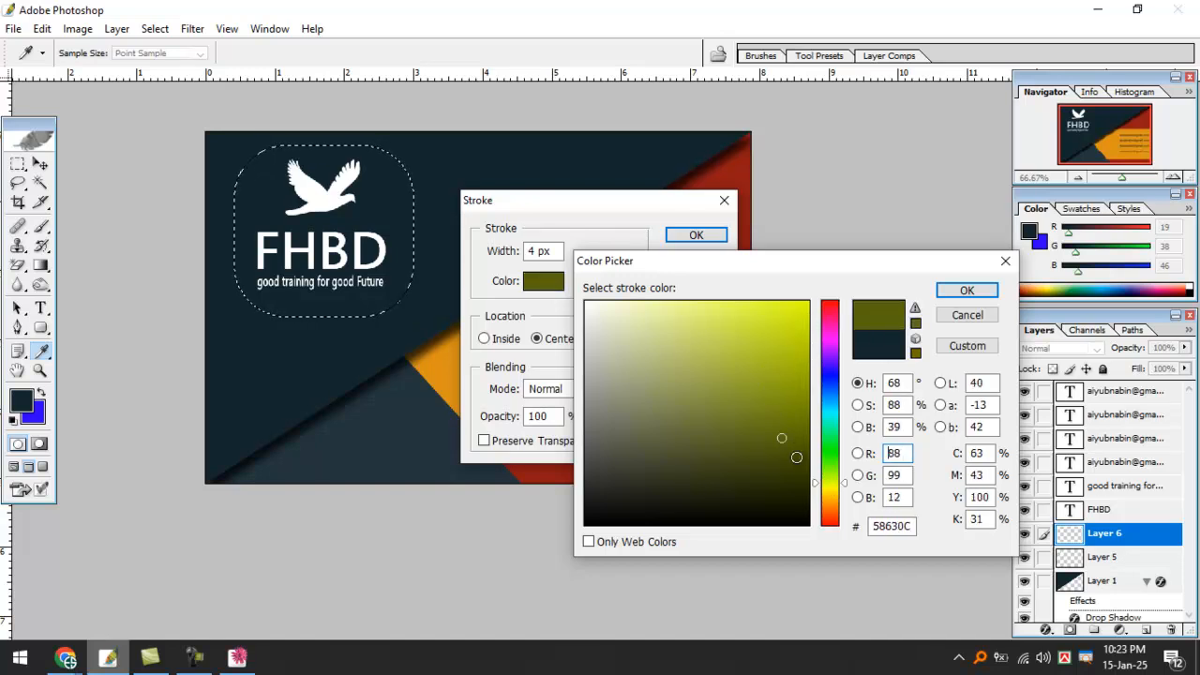
{"action": "left_click_drag", "start_coordinate": [829, 486], "coordinate": [827, 487]}
{"action": "mouse_move", "coordinate": [775, 359]}
{"action": "left_mouse_down"}
{"action": "mouse_move", "coordinate": [808, 311]}
{"action": "mouse_move", "coordinate": [815, 353]}
{"action": "mouse_move", "coordinate": [808, 345]}
{"action": "left_mouse_up"}
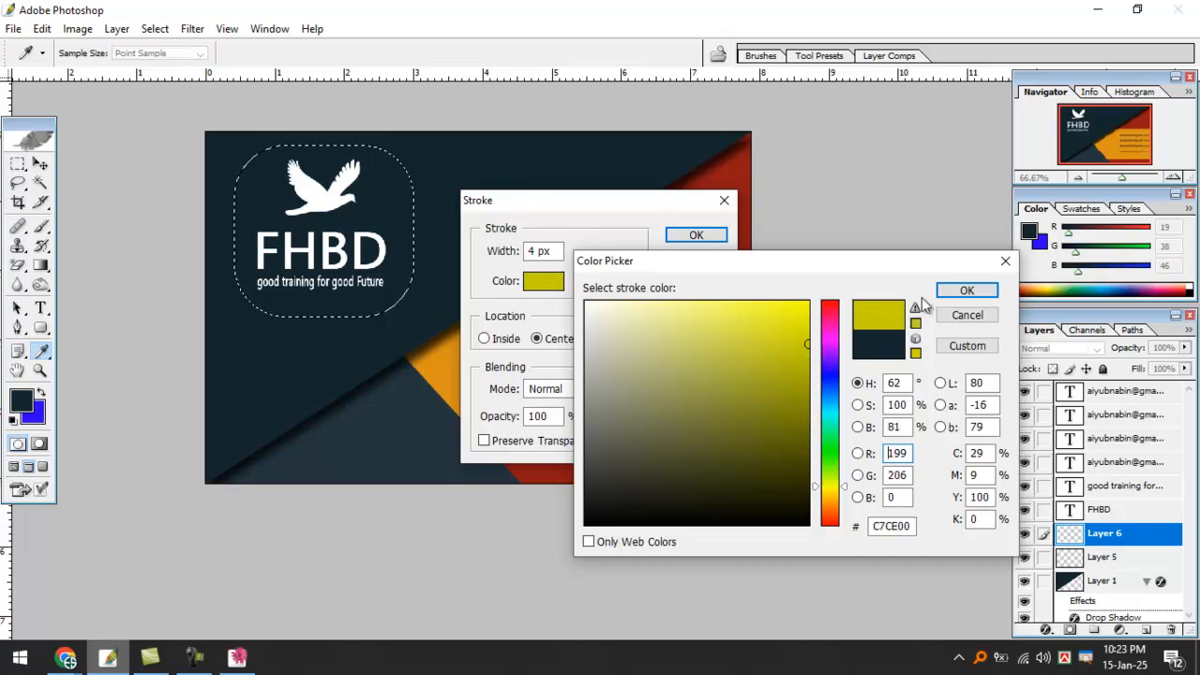
{"action": "left_click", "coordinate": [958, 290]}
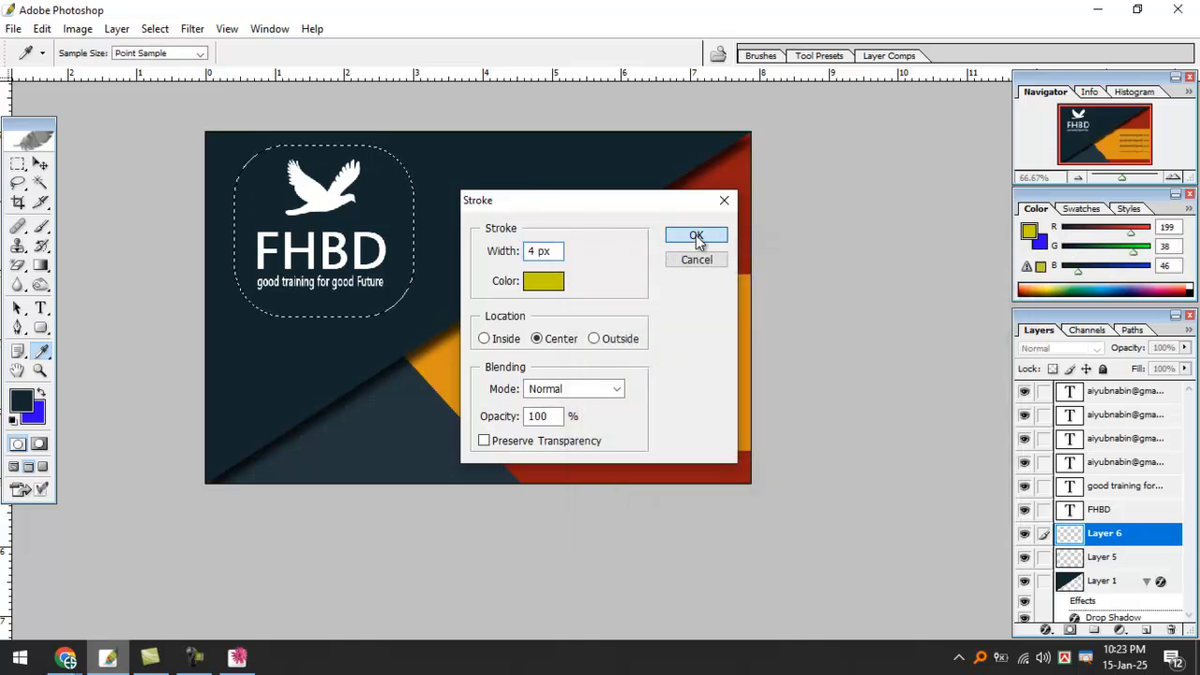
{"action": "left_click", "coordinate": [697, 235]}
{"action": "key", "text": "m"}
{"action": "key", "text": "ctrl+d"}
Zoom and pan around the card to inspect the new yellow logo frame.
{"action": "scroll", "coordinate": [406, 303], "scroll_direction": "down", "scroll_amount": 1}
{"action": "scroll", "coordinate": [383, 316], "scroll_direction": "up", "scroll_amount": 2}
{"action": "left_click", "coordinate": [41, 163]}
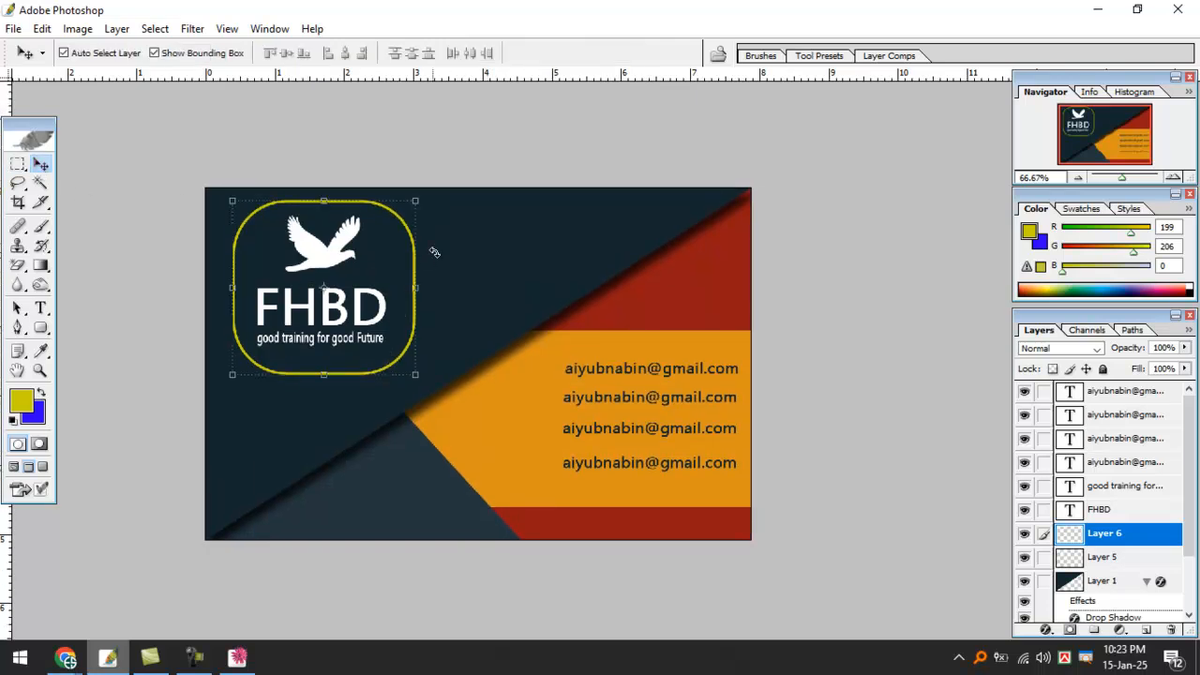
{"action": "left_click", "coordinate": [541, 263]}
{"action": "left_click", "coordinate": [672, 292], "text": "ctrl"}
{"action": "left_click_drag", "start_coordinate": [768, 178], "coordinate": [823, 267]}
{"action": "left_click_drag", "start_coordinate": [302, 463], "coordinate": [528, 277]}
{"action": "key", "text": "ctrl+minus"}
{"action": "key", "text": "ctrl+minus"}
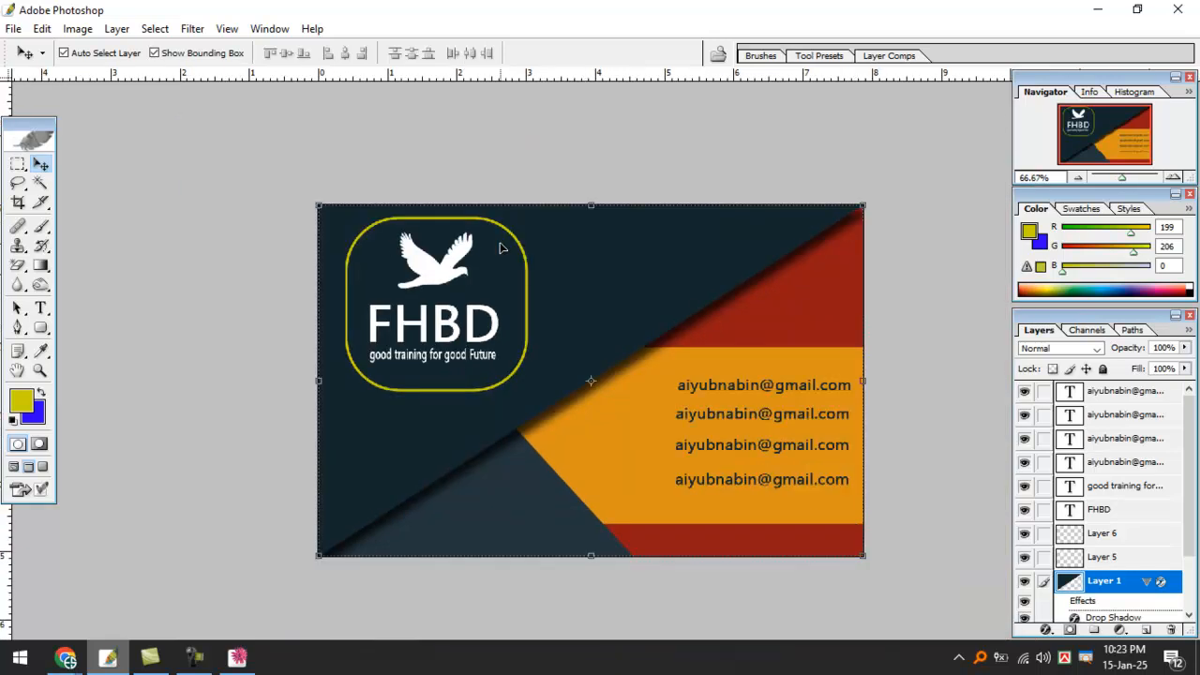
{"action": "left_click", "coordinate": [586, 233], "text": "ctrl"}
{"action": "left_click_drag", "start_coordinate": [602, 379], "coordinate": [506, 223]}
{"action": "left_click", "coordinate": [538, 260], "text": "ctrl"}
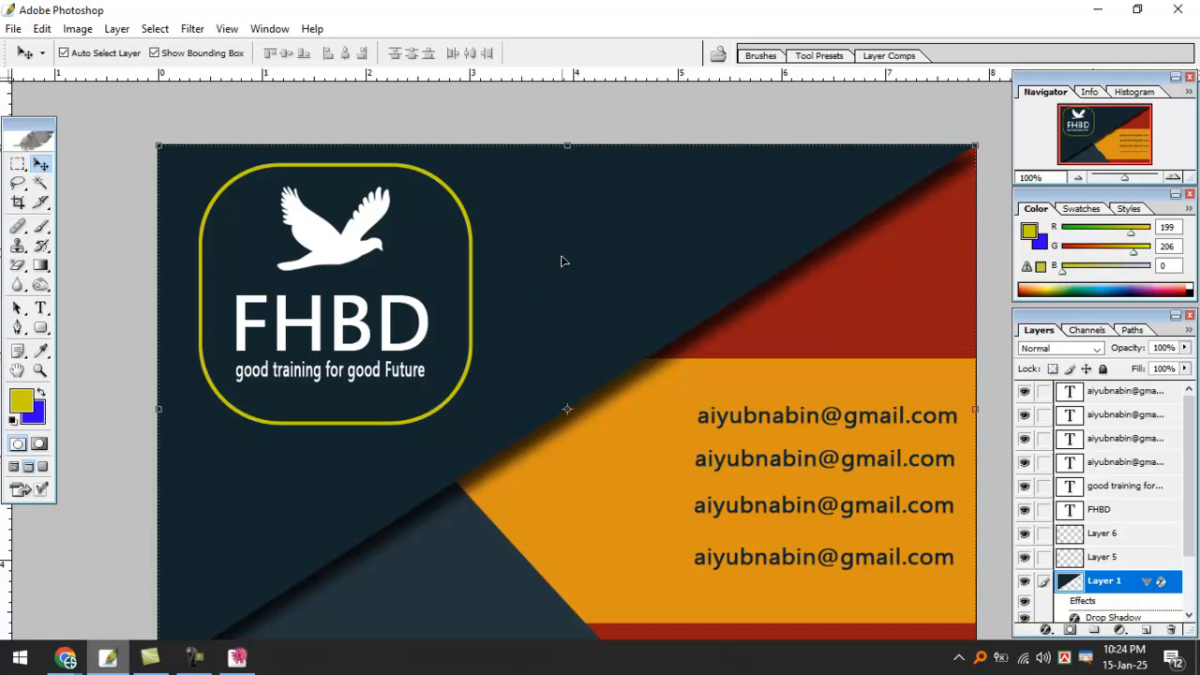
{"action": "key", "text": "ctrl+minus"}
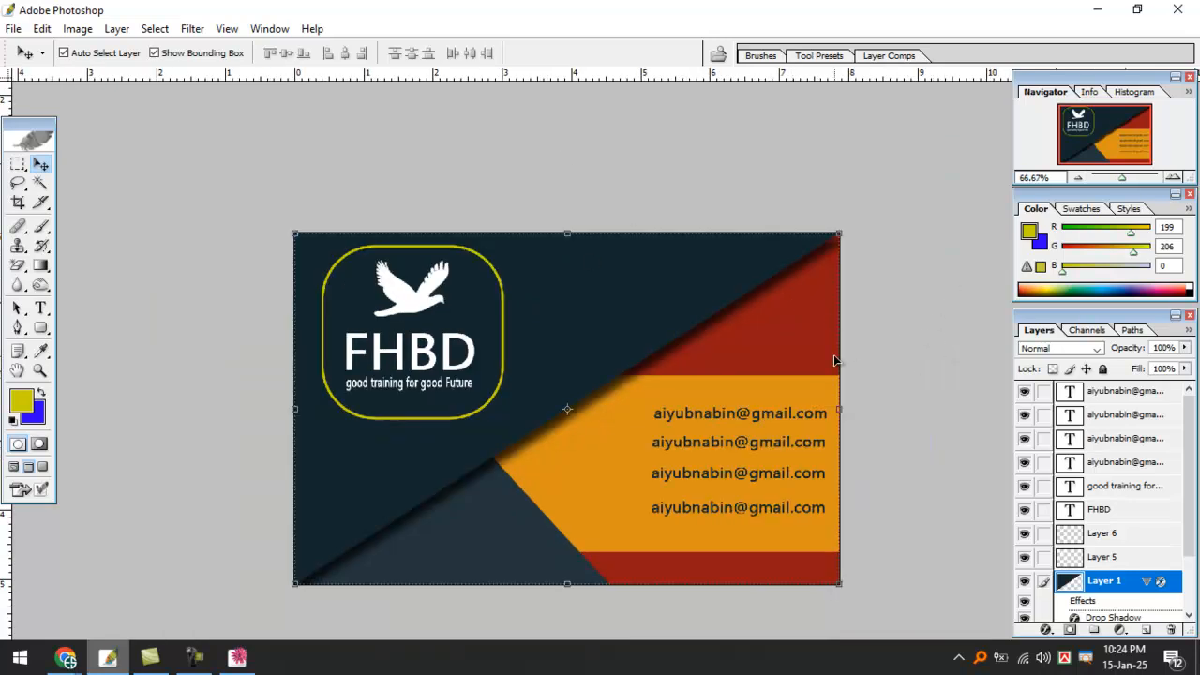
{"action": "key", "text": "m"}
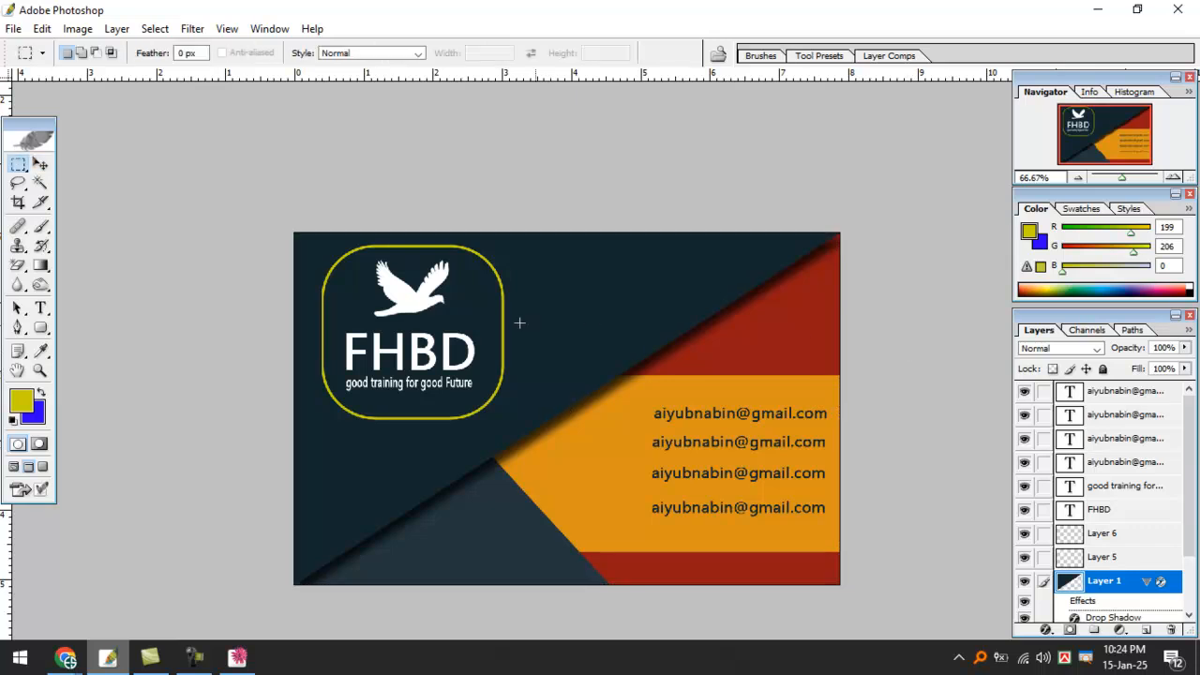
{"action": "key", "text": "p"}
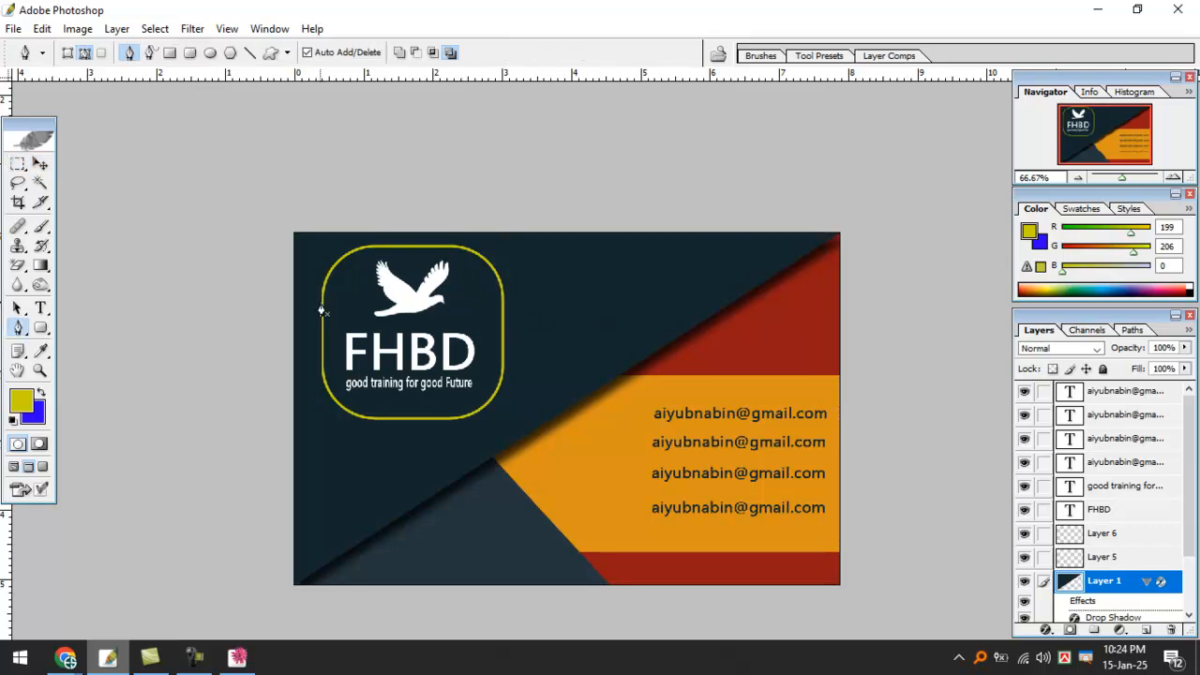
{"action": "left_click_drag", "start_coordinate": [363, 248], "coordinate": [400, 244]}
{"action": "left_click", "coordinate": [363, 249], "text": "alt"}
{"action": "left_click", "coordinate": [456, 248]}
{"action": "left_click_drag", "start_coordinate": [502, 283], "coordinate": [507, 322]}
{"action": "left_click", "coordinate": [503, 284], "text": "alt"}
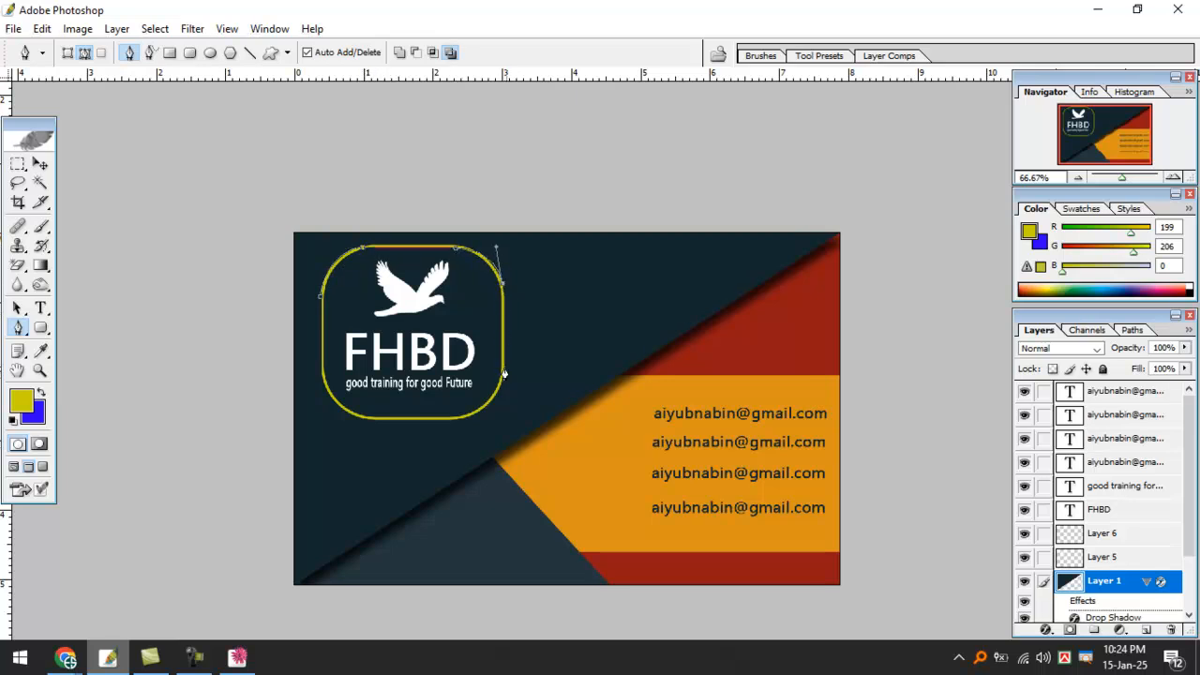
{"action": "key", "text": "ctrl+Return"}
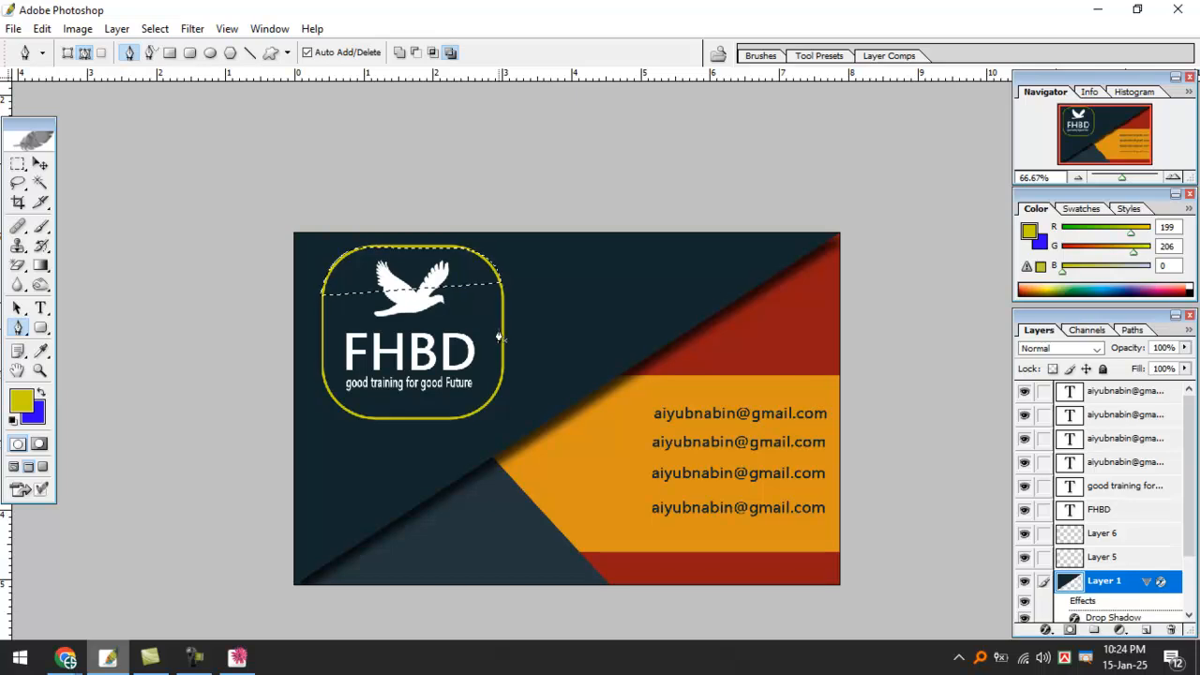
{"action": "key", "text": "ctrl+d"}
{"action": "mouse_move", "coordinate": [313, 562]}
{"action": "left_mouse_down"}
{"action": "mouse_move", "coordinate": [811, 295]}
{"action": "mouse_move", "coordinate": [889, 214]}
{"action": "mouse_move", "coordinate": [309, 191]}
{"action": "mouse_move", "coordinate": [269, 407]}
{"action": "mouse_move", "coordinate": [252, 644]}
{"action": "left_mouse_up"}
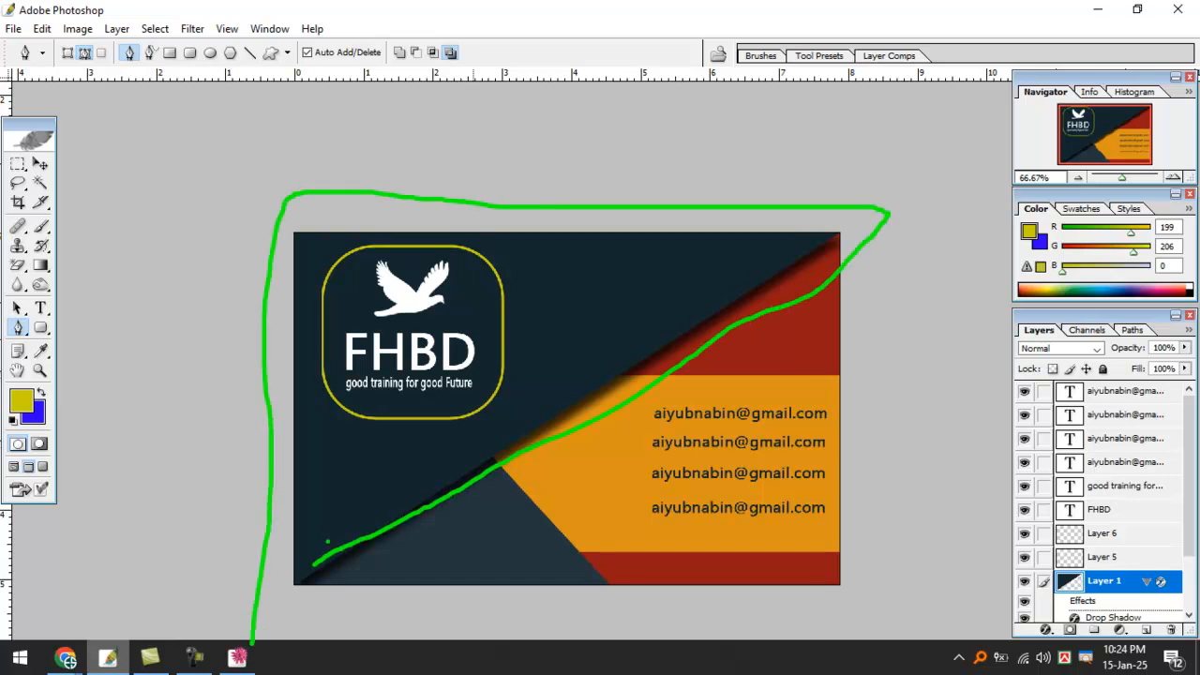
{"action": "left_click_drag", "start_coordinate": [726, 438], "coordinate": [589, 481]}
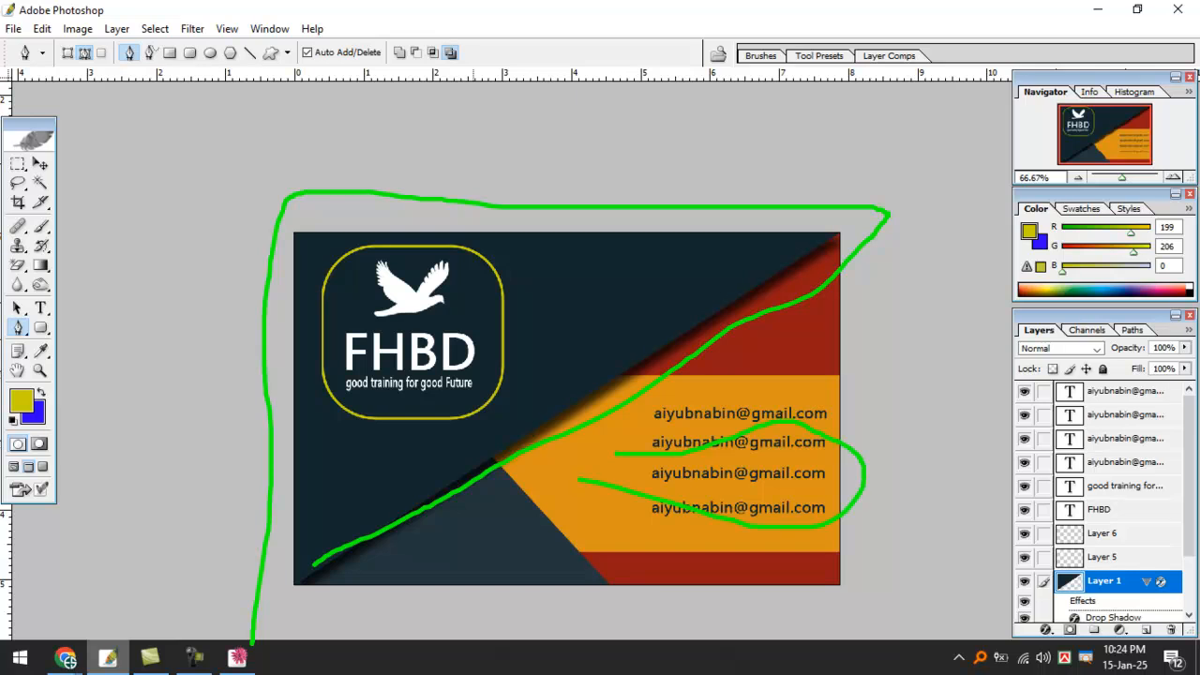
{"action": "mouse_move", "coordinate": [475, 448]}
{"action": "left_mouse_down"}
{"action": "mouse_move", "coordinate": [603, 592]}
{"action": "mouse_move", "coordinate": [578, 608]}
{"action": "mouse_move", "coordinate": [293, 603]}
{"action": "mouse_move", "coordinate": [453, 455]}
{"action": "left_mouse_up"}
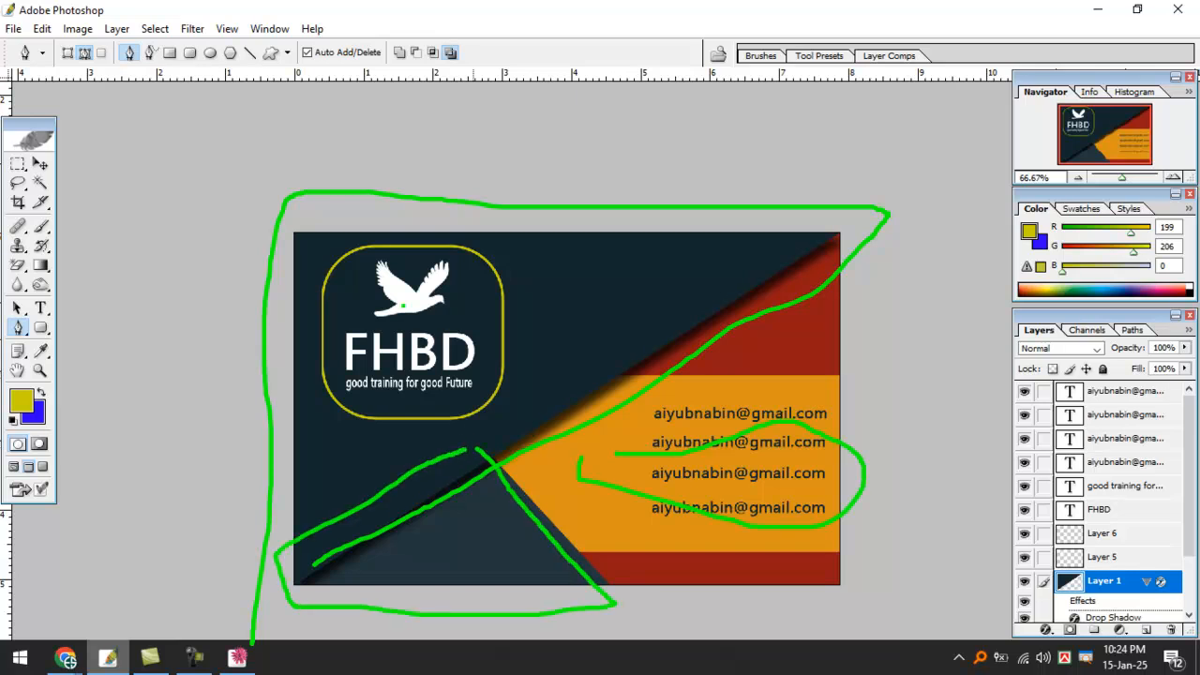
{"action": "left_click_drag", "start_coordinate": [406, 290], "coordinate": [441, 255]}
{"action": "key", "text": "Escape"}
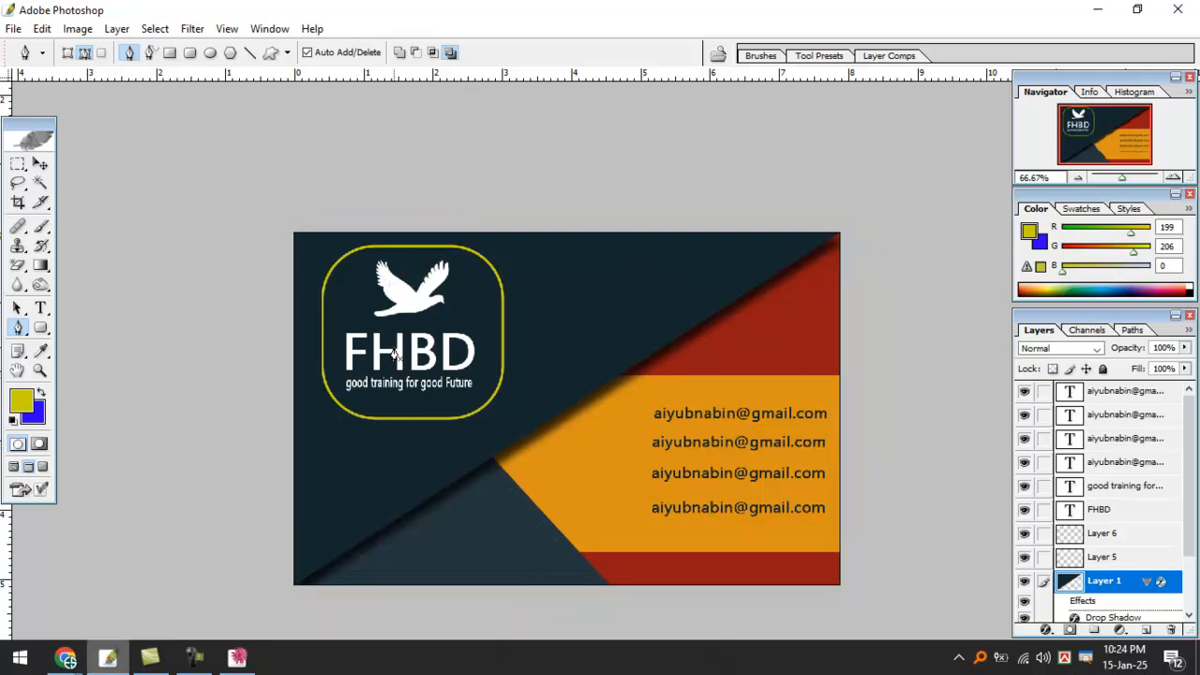
{"action": "left_click_drag", "start_coordinate": [366, 351], "coordinate": [431, 344]}
{"action": "mouse_move", "coordinate": [354, 249]}
{"action": "left_mouse_down"}
{"action": "mouse_move", "coordinate": [482, 246]}
{"action": "mouse_move", "coordinate": [503, 326]}
{"action": "mouse_move", "coordinate": [476, 417]}
{"action": "mouse_move", "coordinate": [362, 423]}
{"action": "mouse_move", "coordinate": [314, 361]}
{"action": "mouse_move", "coordinate": [333, 268]}
{"action": "mouse_move", "coordinate": [396, 250]}
{"action": "left_mouse_up"}
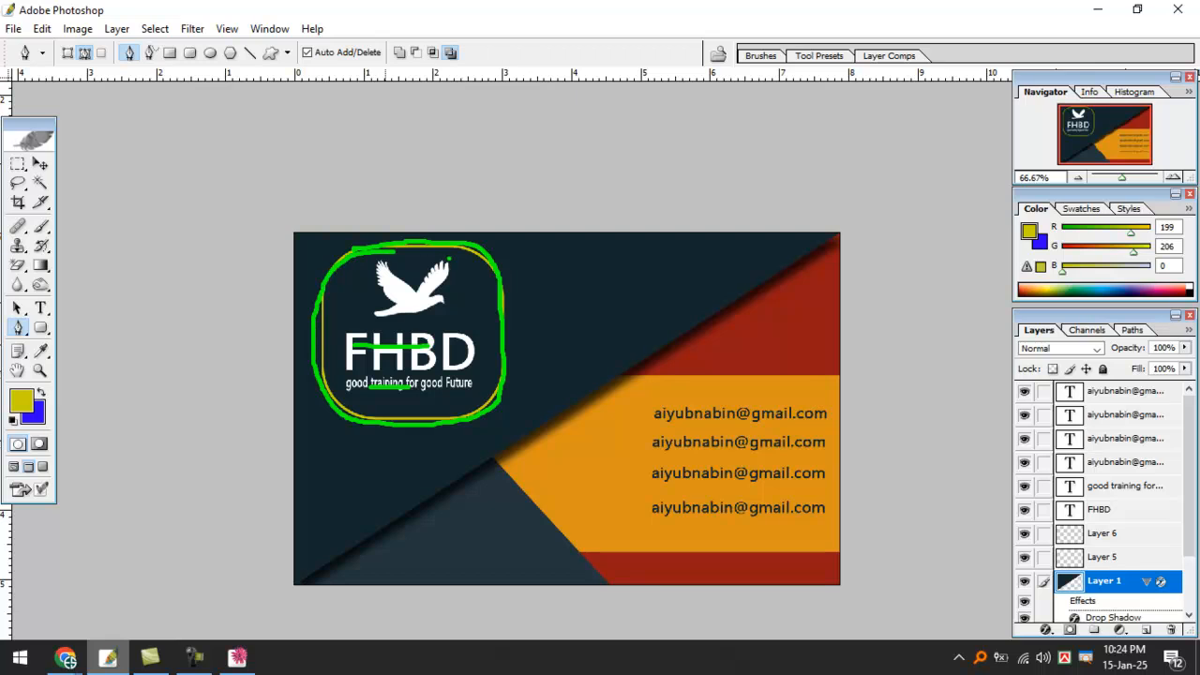
{"action": "key", "text": "Escape"}
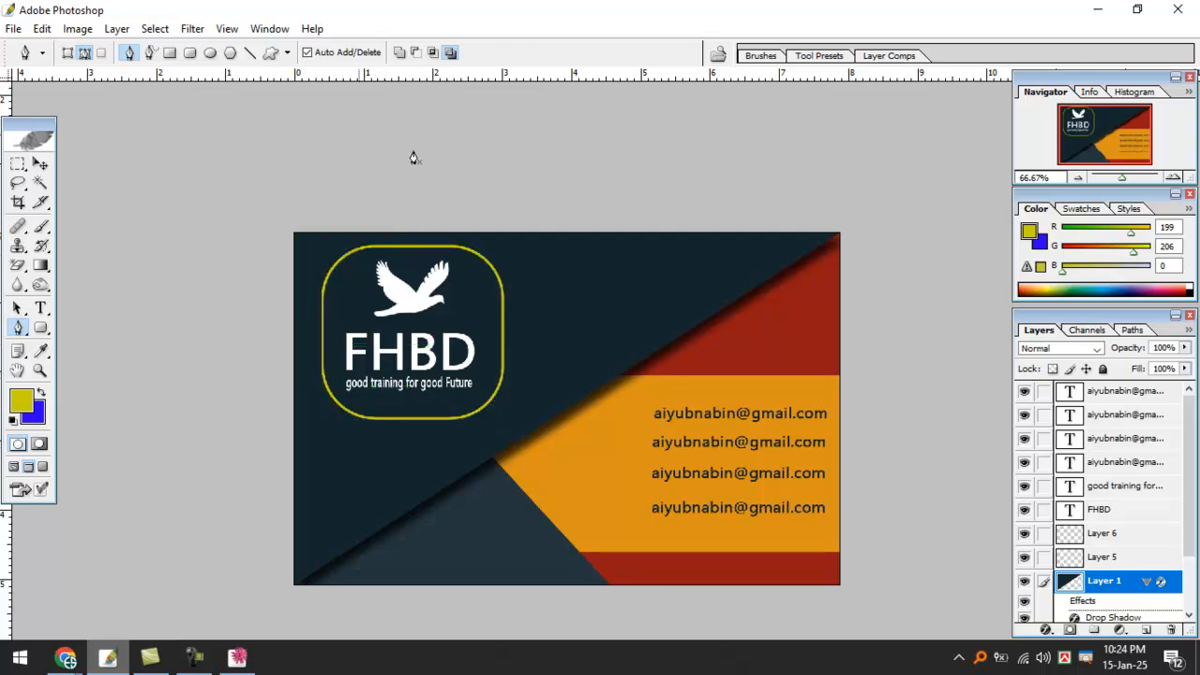
{"action": "key", "text": "ctrl+plus"}
{"action": "left_click_drag", "start_coordinate": [639, 476], "coordinate": [568, 316]}
{"action": "left_click_drag", "start_coordinate": [410, 325], "coordinate": [482, 438]}
Switch to the Custom Shape tool and pick the chevron from the shape picker.
{"action": "left_click", "coordinate": [287, 52]}
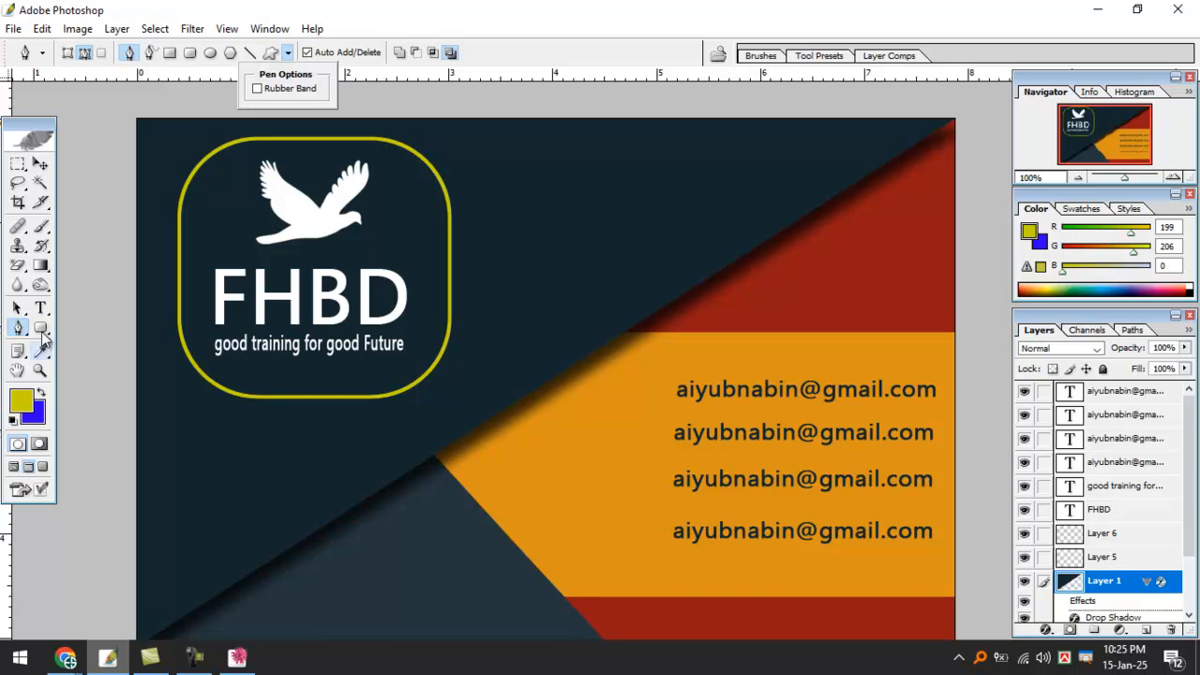
{"action": "left_click", "coordinate": [41, 327]}
{"action": "left_click", "coordinate": [288, 52]}
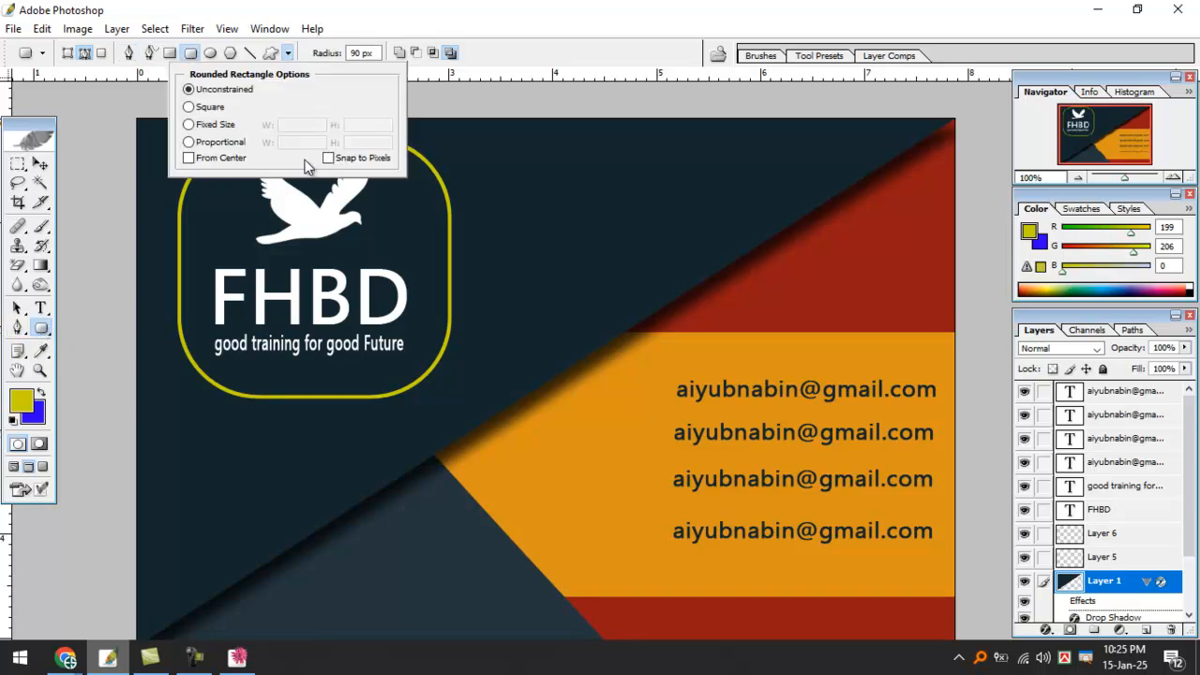
{"action": "left_click_drag", "start_coordinate": [40, 327], "coordinate": [94, 359]}
{"action": "left_click", "coordinate": [122, 410]}
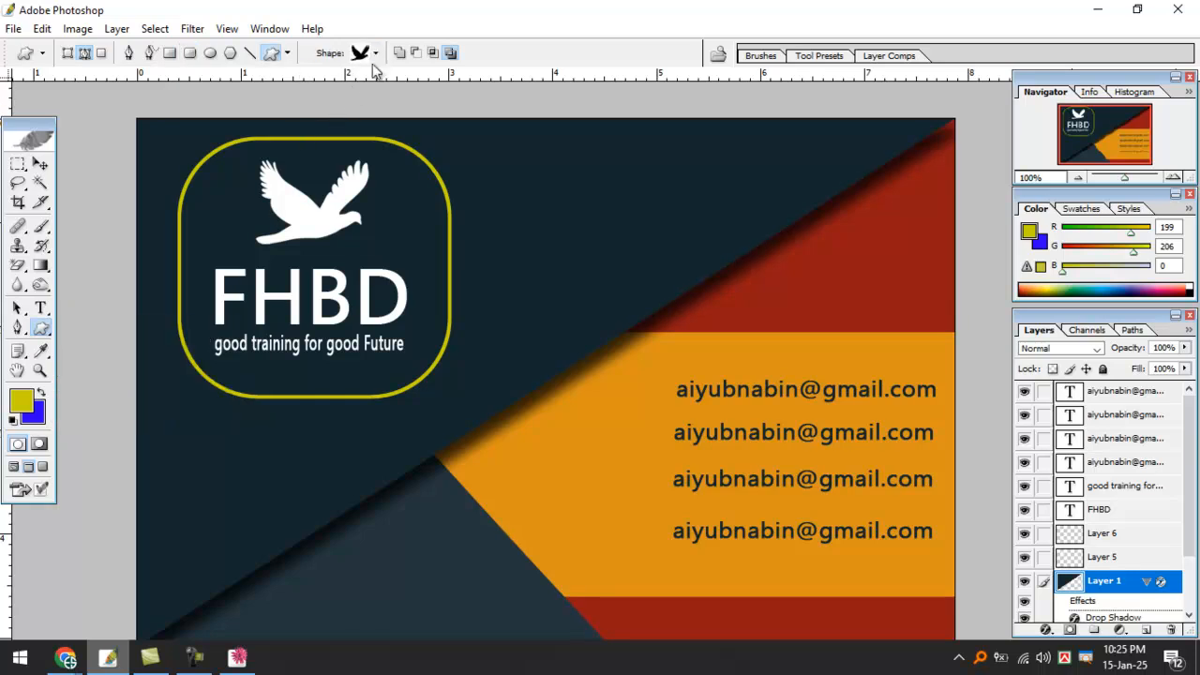
{"action": "left_click", "coordinate": [375, 52]}
{"action": "scroll", "coordinate": [413, 358], "scroll_direction": "down", "scroll_amount": 1}
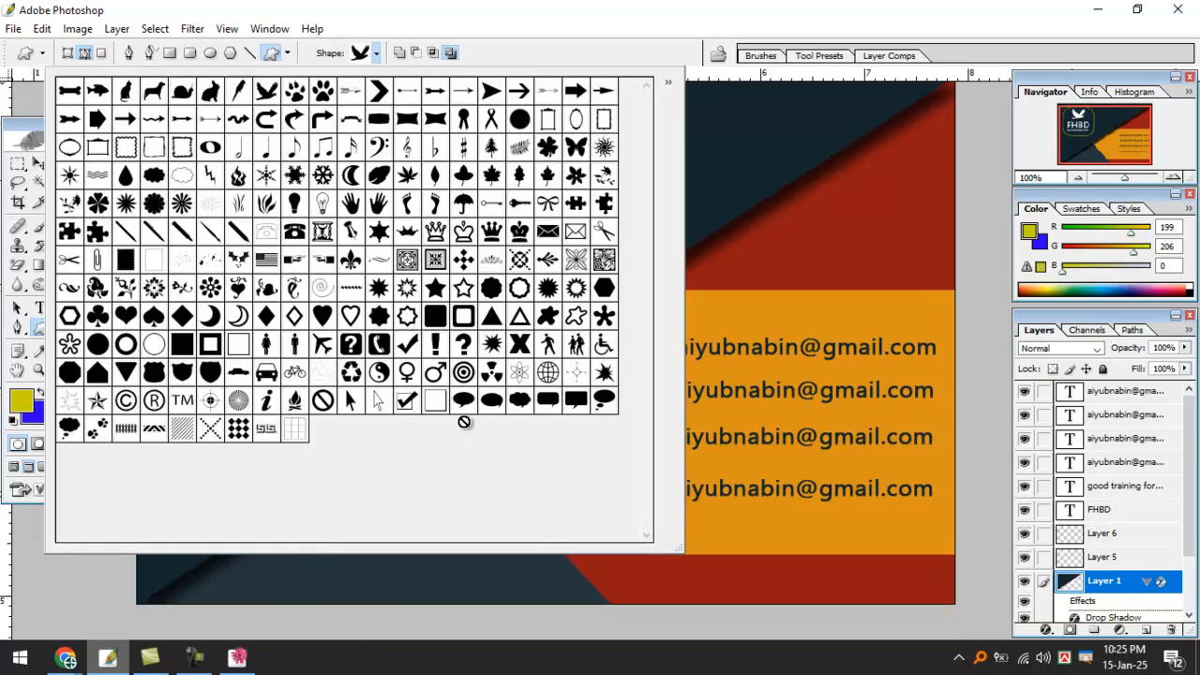
{"action": "scroll", "coordinate": [290, 417], "scroll_direction": "up", "scroll_amount": 3}
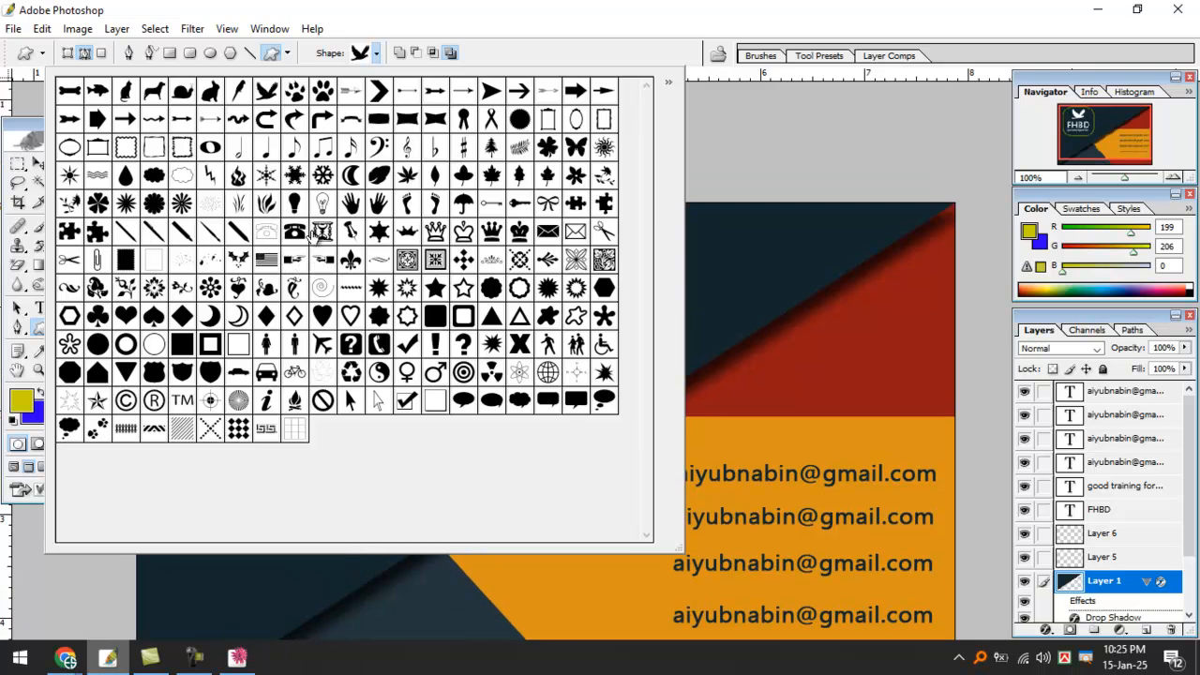
{"action": "scroll", "coordinate": [176, 335], "scroll_direction": "up", "scroll_amount": 1}
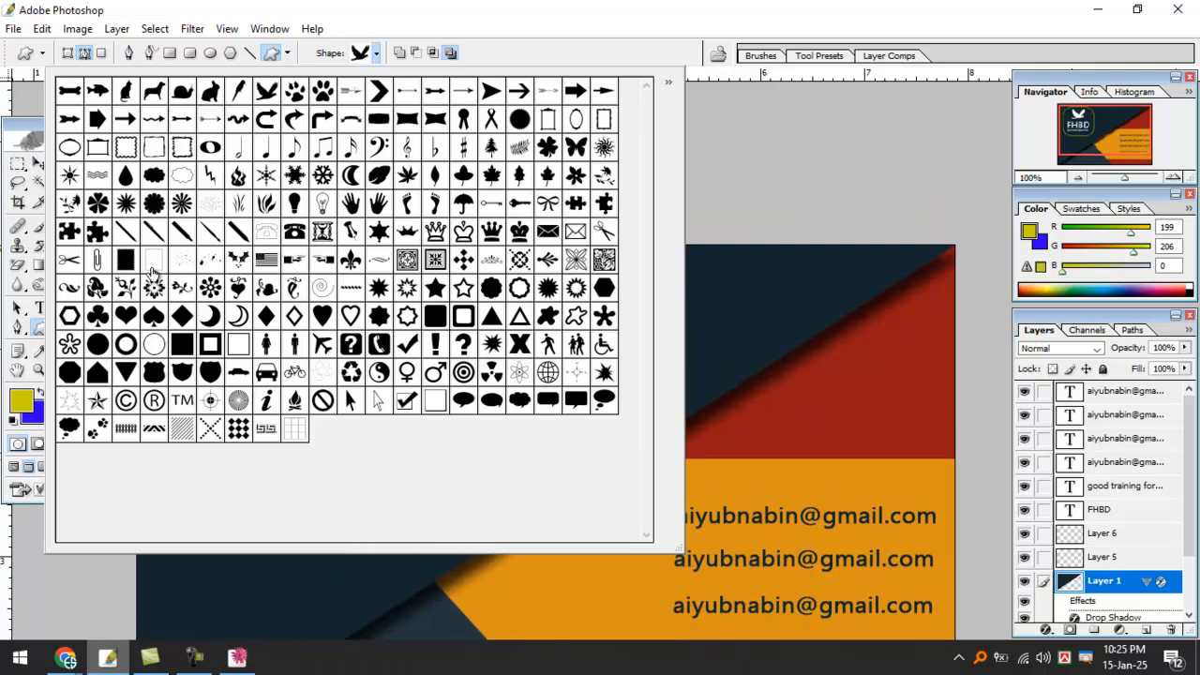
{"action": "left_click", "coordinate": [385, 94]}
{"action": "left_click", "coordinate": [765, 175]}
{"action": "scroll", "coordinate": [918, 484], "scroll_direction": "down", "scroll_amount": 3}
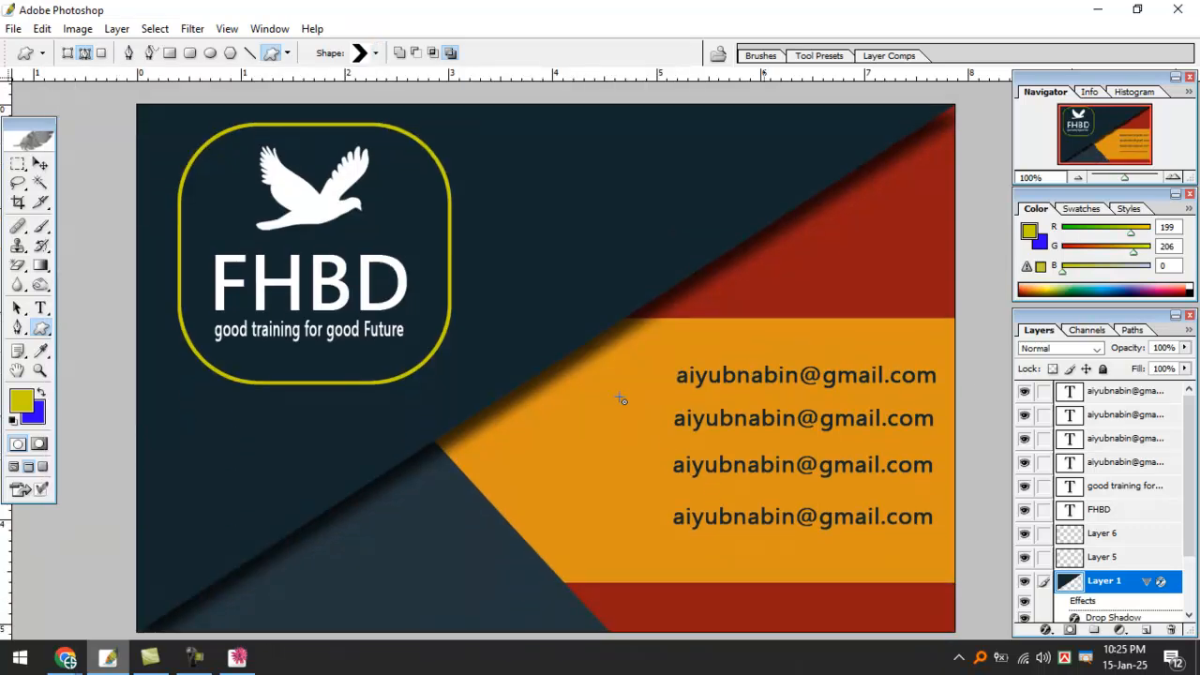
On a new layer, draw a blue-filled chevron and position it left of the first email.
{"action": "key", "text": "ctrl+shift+alt+n"}
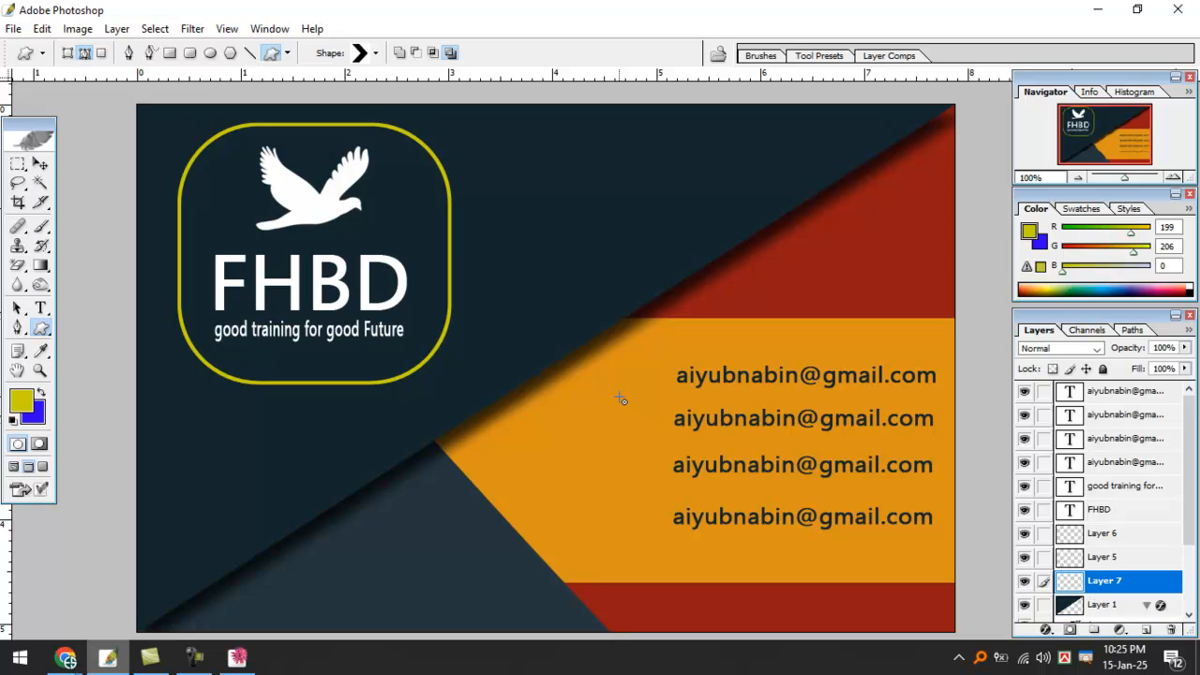
{"action": "left_click_drag", "start_coordinate": [609, 356], "coordinate": [647, 401]}
{"action": "key", "text": "ctrl+Return"}
{"action": "key", "text": "ctrl+BackSpace"}
{"action": "key", "text": "ctrl+d"}
{"action": "key", "text": "ctrl+plus"}
{"action": "left_click_drag", "start_coordinate": [668, 399], "coordinate": [465, 358]}
{"action": "left_click", "coordinate": [41, 164]}
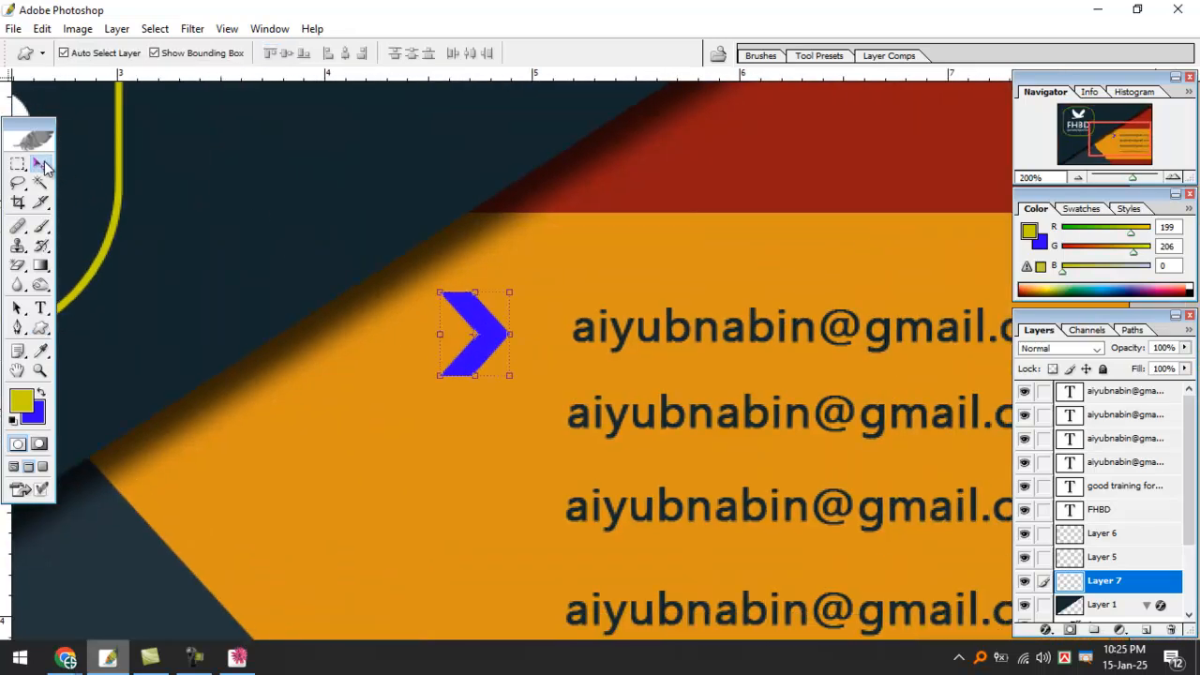
{"action": "left_click_drag", "start_coordinate": [472, 311], "coordinate": [528, 318]}
{"action": "key", "text": "Return"}
Duplicate the chevron alongside and shift the left copy's hue +111 to red.
{"action": "left_click_drag", "start_coordinate": [528, 318], "coordinate": [480, 315], "text": "alt"}
{"action": "left_click", "coordinate": [497, 331], "text": "ctrl"}
{"action": "left_click", "coordinate": [497, 331], "text": "ctrl"}
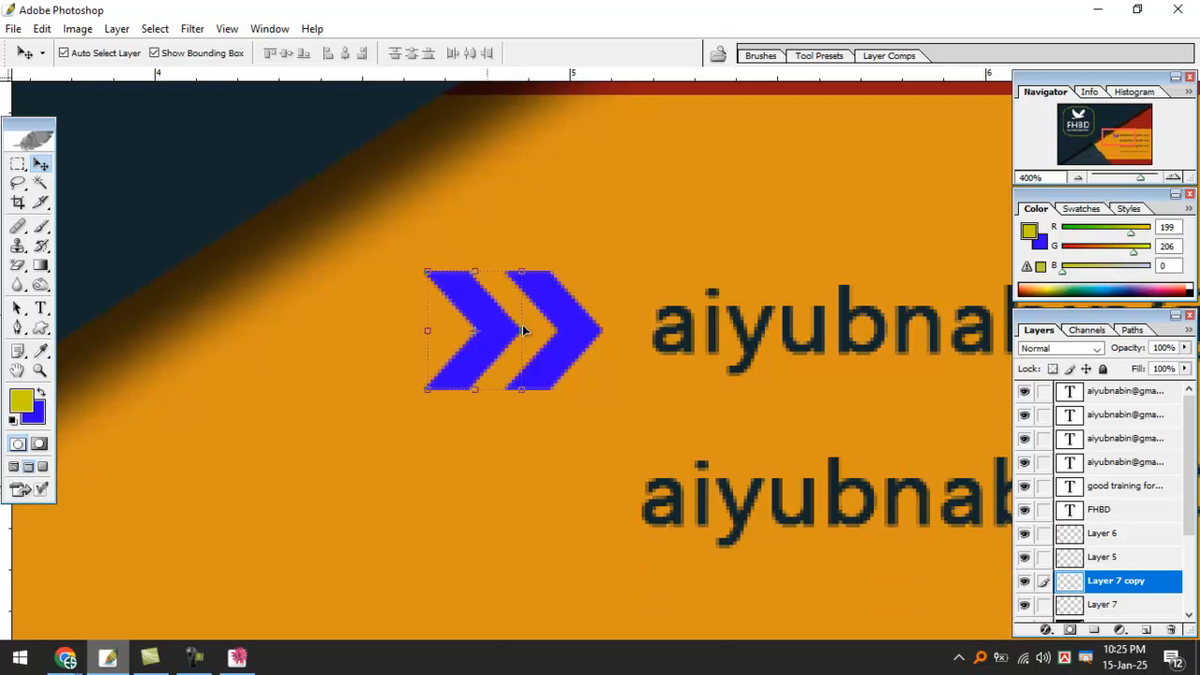
{"action": "key", "text": "i"}
{"action": "key", "text": "ctrl+u"}
{"action": "left_click_drag", "start_coordinate": [767, 222], "coordinate": [828, 227]}
{"action": "key", "text": "Return"}
{"action": "key", "text": "v"}
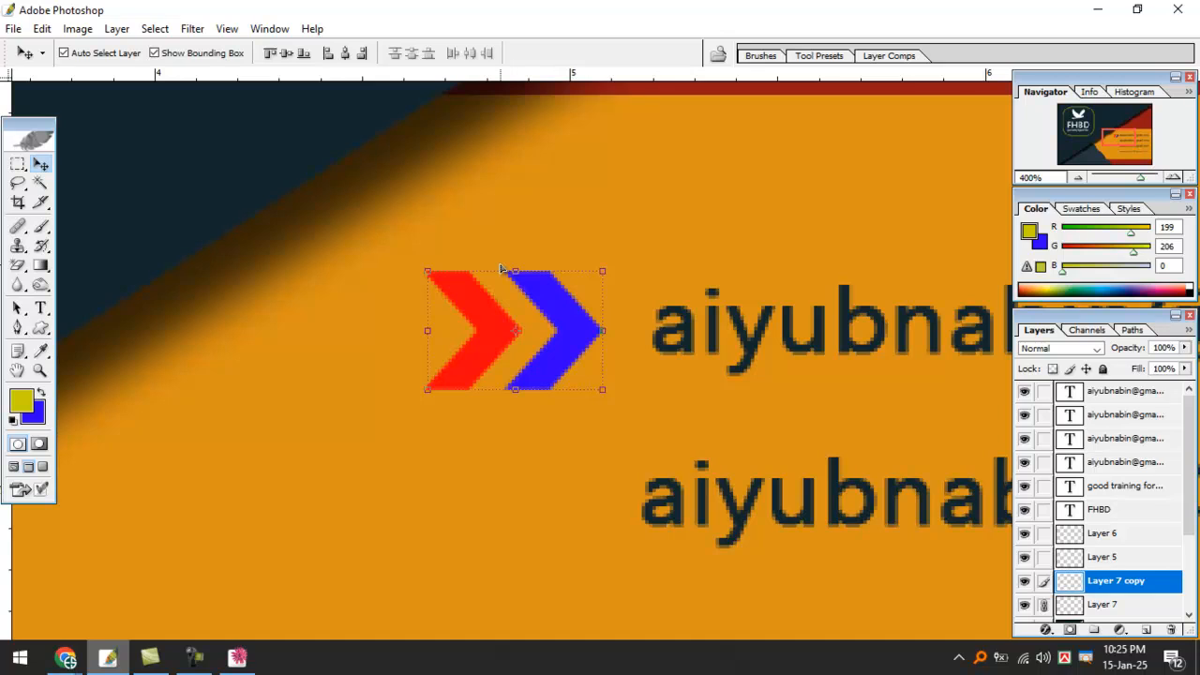
{"action": "key", "text": "ctrl+minus"}
{"action": "key", "text": "ctrl+minus"}
Trial-copy the chevron pair down, delete the extra copies, and shrink the pair proportionally.
{"action": "key", "text": "Left"}
{"action": "key", "text": "Left"}
{"action": "key", "text": "Left"}
{"action": "key", "text": "Left"}
{"action": "key", "text": "Left"}
{"action": "key", "text": "Left"}
{"action": "key", "text": "Left"}
{"action": "key", "text": "Left"}
{"action": "left_click_drag", "start_coordinate": [511, 378], "coordinate": [522, 562]}
{"action": "left_click_drag", "start_coordinate": [703, 500], "coordinate": [721, 348]}
{"action": "left_click_drag", "start_coordinate": [543, 405], "coordinate": [538, 505]}
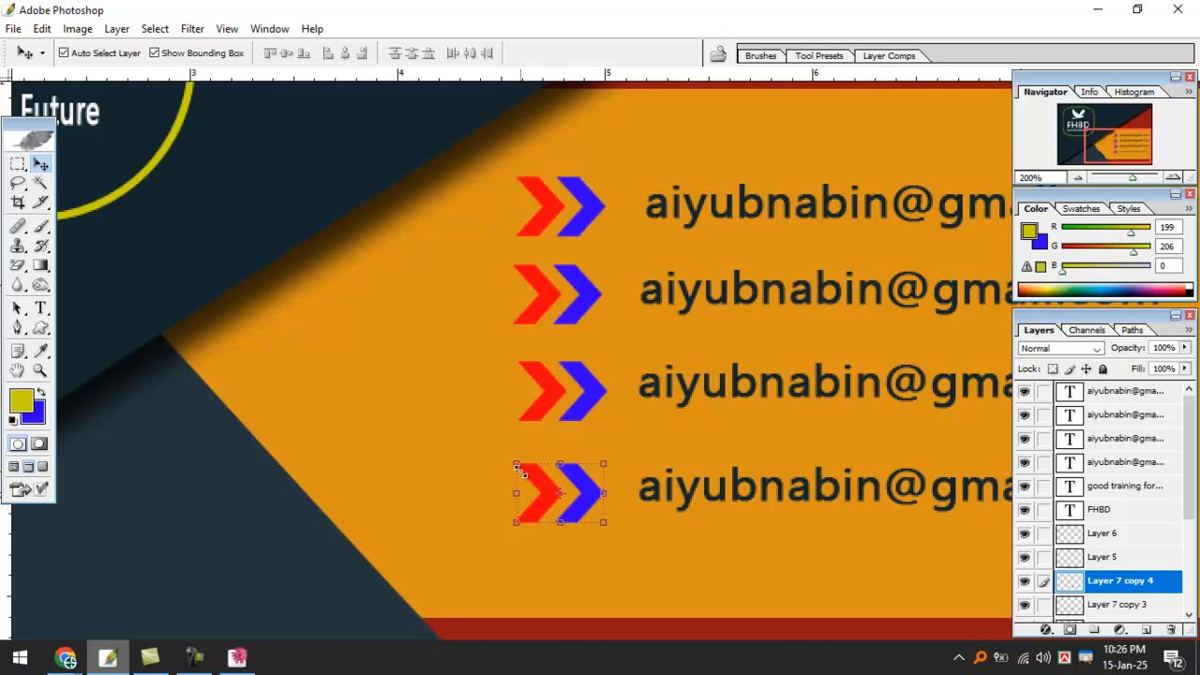
{"action": "key", "text": "Delete"}
{"action": "key", "text": "Delete"}
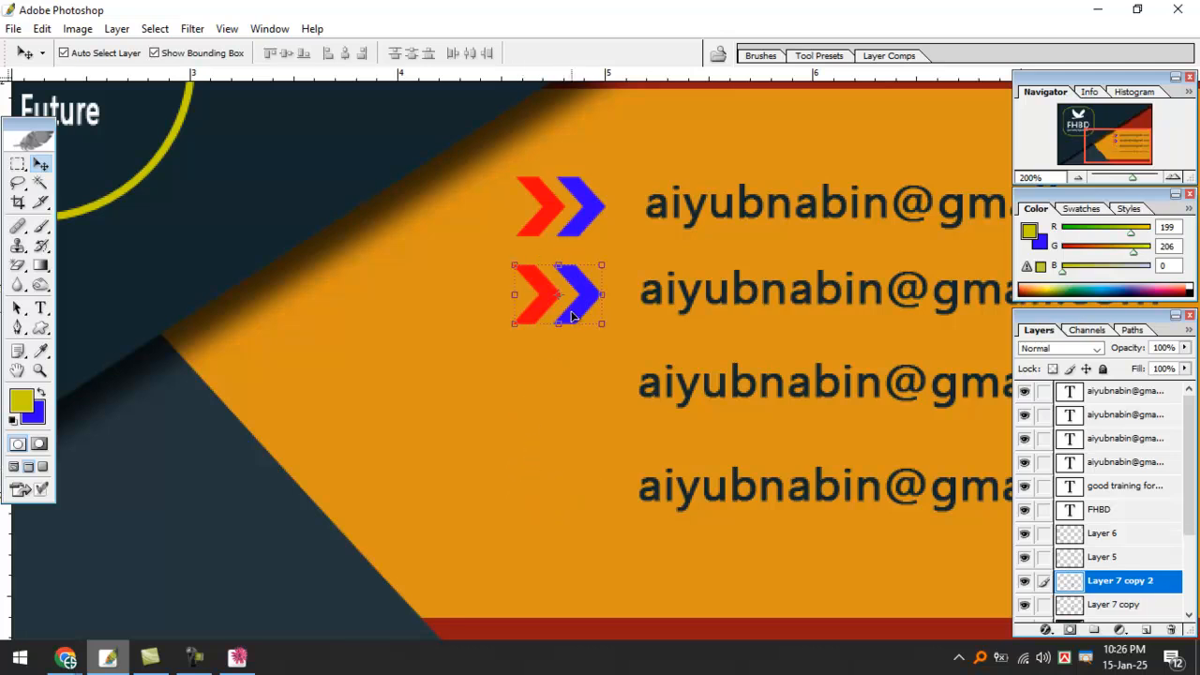
{"action": "key", "text": "Delete"}
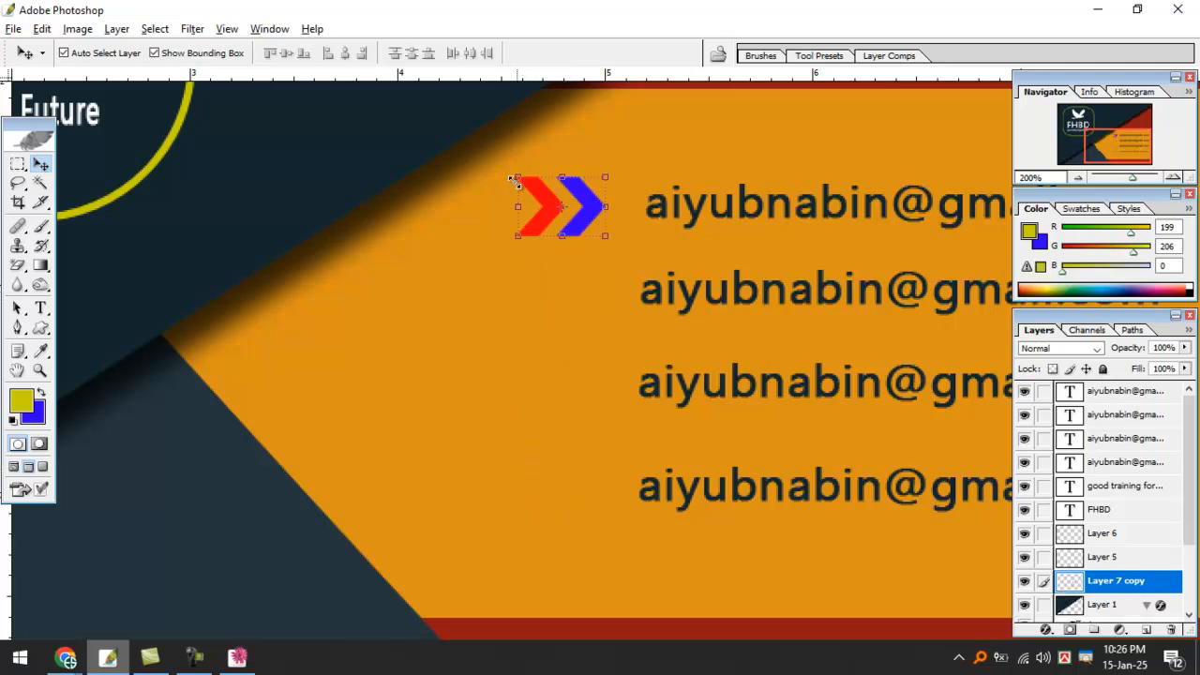
{"action": "left_click_drag", "start_coordinate": [519, 177], "coordinate": [536, 189]}
{"action": "key", "text": "Return"}
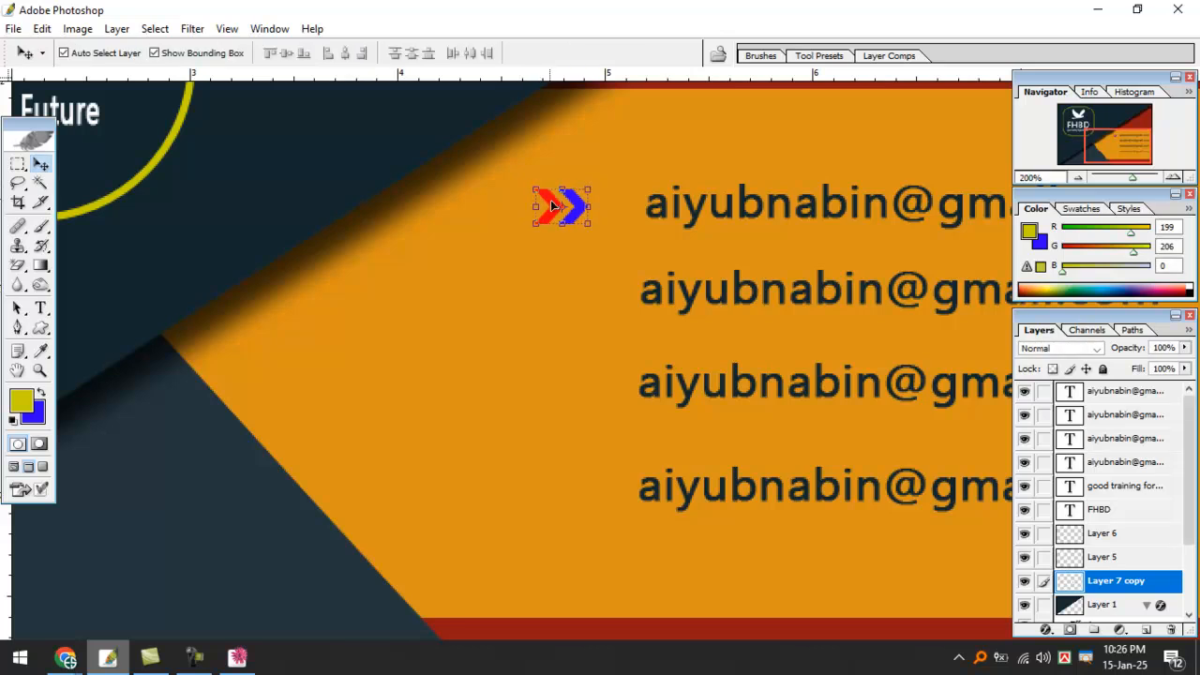
Copy the chevron pair to each email row, link them, align left and distribute vertical centers.
{"action": "left_click_drag", "start_coordinate": [551, 204], "coordinate": [552, 498]}
{"action": "left_click", "coordinate": [552, 498], "text": "alt"}
{"action": "left_click", "coordinate": [589, 393], "text": "shift"}
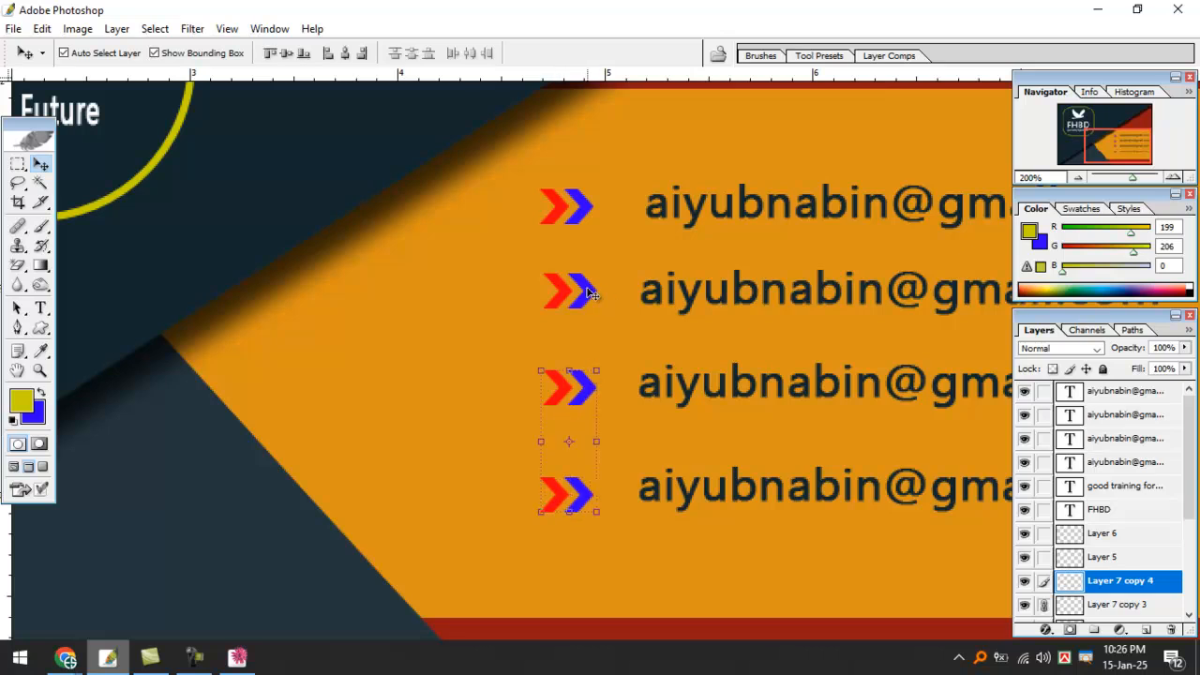
{"action": "key", "text": "ctrl+alt+z"}
{"action": "key", "text": "ctrl+alt+z"}
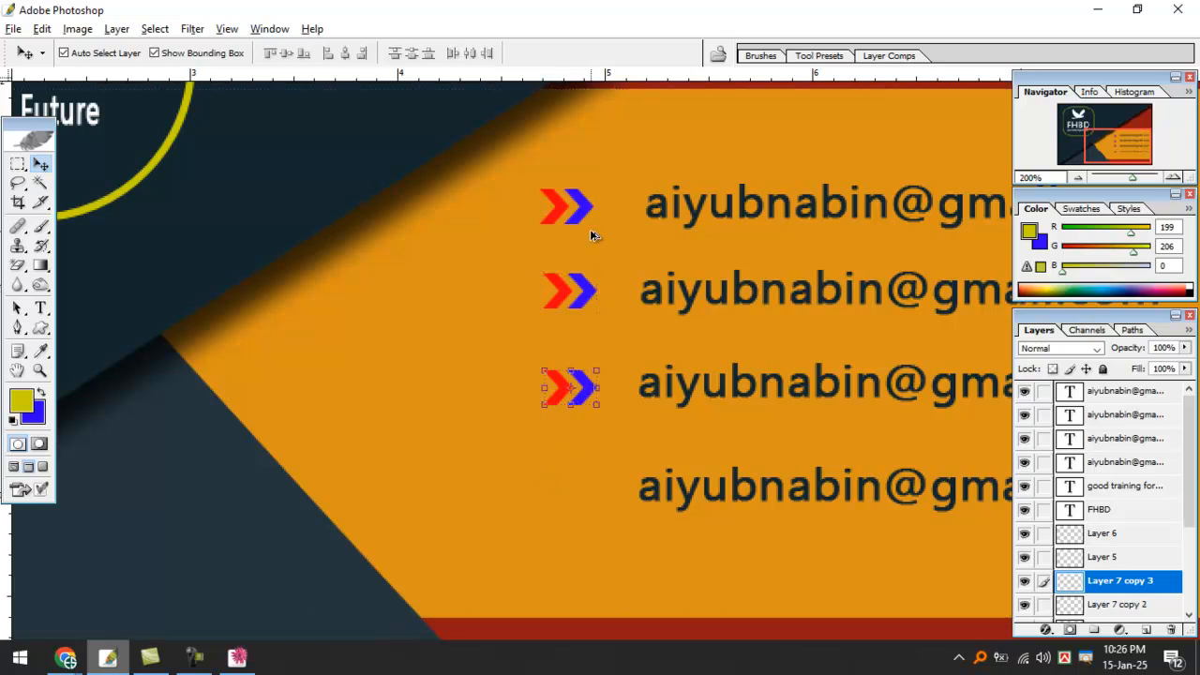
{"action": "left_click_drag", "start_coordinate": [581, 386], "coordinate": [581, 492]}
{"action": "left_click", "coordinate": [588, 386], "text": "shift"}
{"action": "left_click", "coordinate": [590, 289], "text": "shift"}
{"action": "left_click", "coordinate": [588, 207], "text": "shift"}
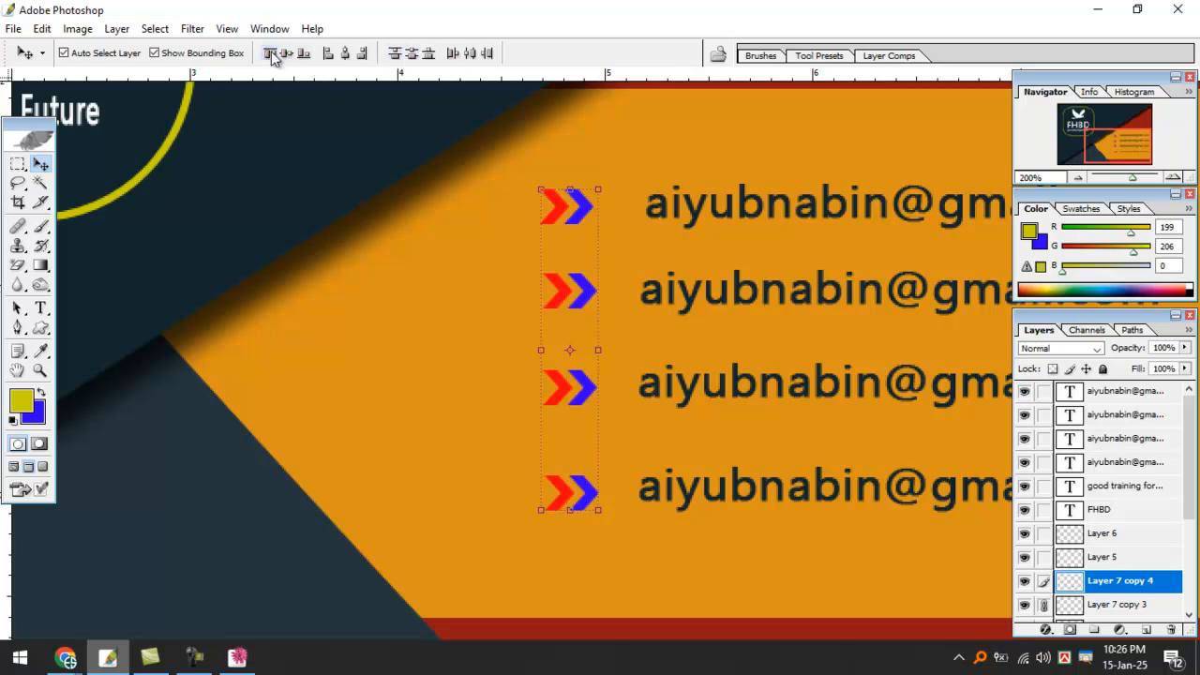
{"action": "left_click", "coordinate": [328, 54]}
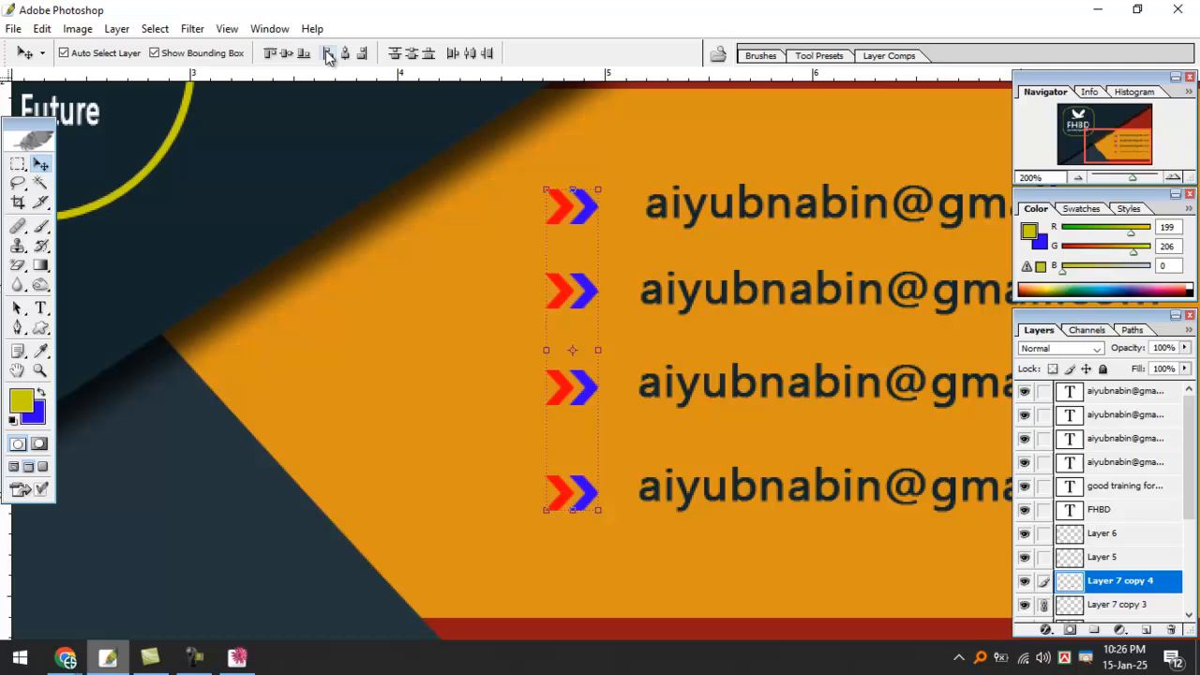
{"action": "left_click", "coordinate": [412, 54]}
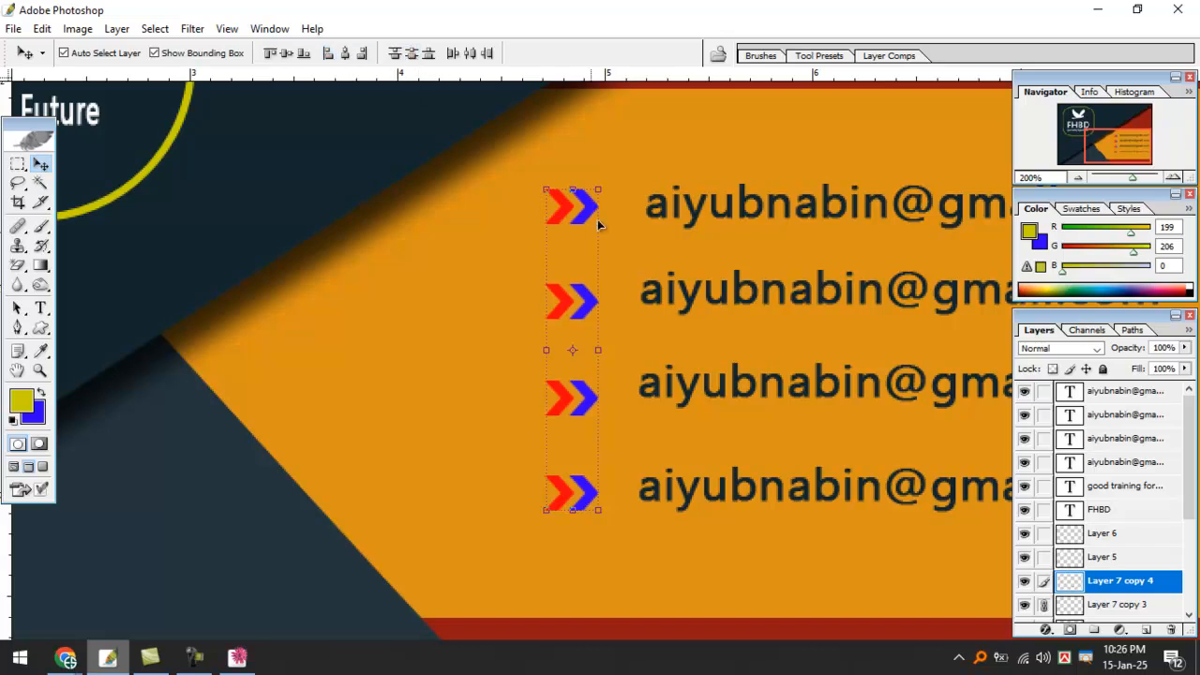
{"action": "left_click", "coordinate": [671, 223]}
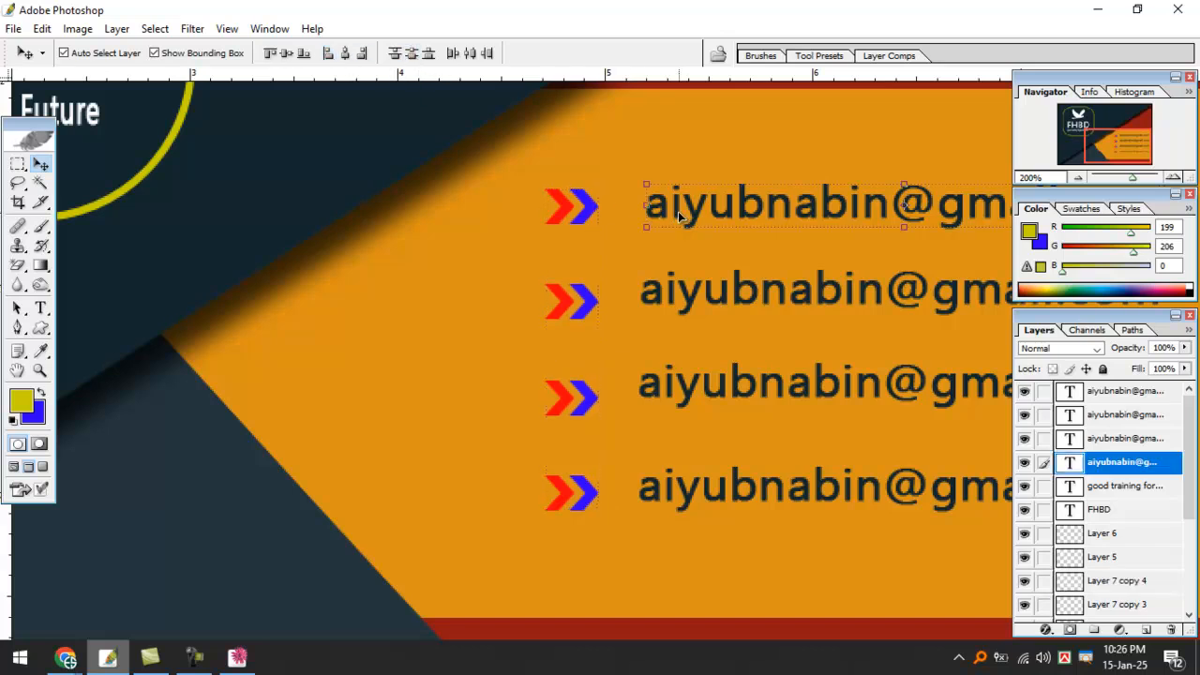
Nudge the second, third and fourth email lines down one step each to meet their chevrons.
{"action": "left_click", "coordinate": [656, 300]}
{"action": "key", "text": "Down"}
{"action": "key", "text": "Down"}
{"action": "key", "text": "Down"}
{"action": "key", "text": "Down"}
{"action": "key", "text": "Down"}
{"action": "key", "text": "Down"}
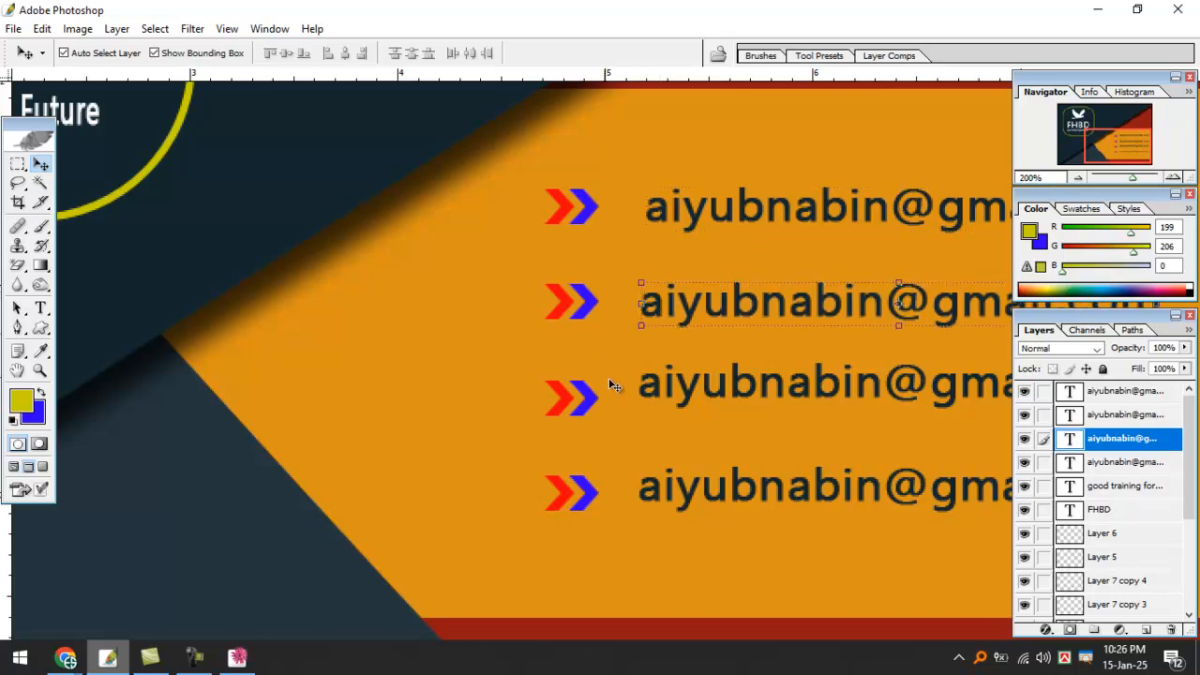
{"action": "left_click", "coordinate": [659, 401]}
{"action": "key", "text": "Down"}
{"action": "key", "text": "Down"}
{"action": "key", "text": "Down"}
{"action": "key", "text": "Down"}
{"action": "key", "text": "Down"}
{"action": "key", "text": "Down"}
{"action": "key", "text": "Down"}
{"action": "key", "text": "Down"}
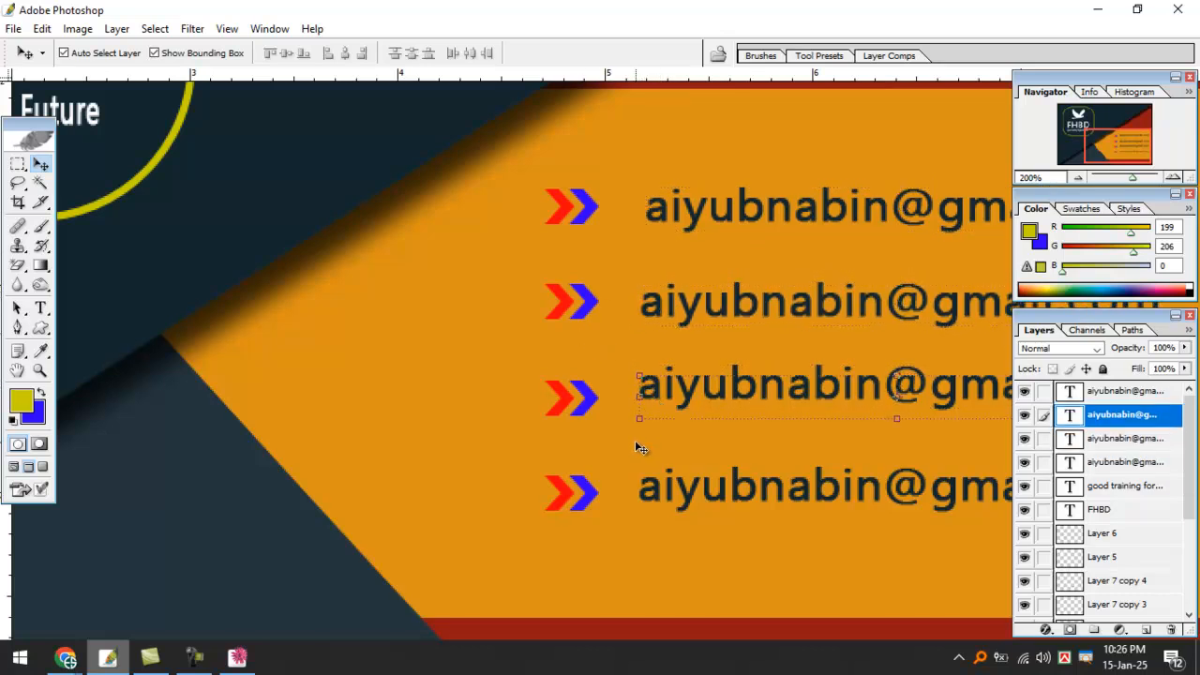
{"action": "left_click", "coordinate": [659, 497]}
{"action": "key", "text": "Down"}
{"action": "key", "text": "Down"}
{"action": "key", "text": "Down"}
{"action": "key", "text": "Down"}
{"action": "key", "text": "Down"}
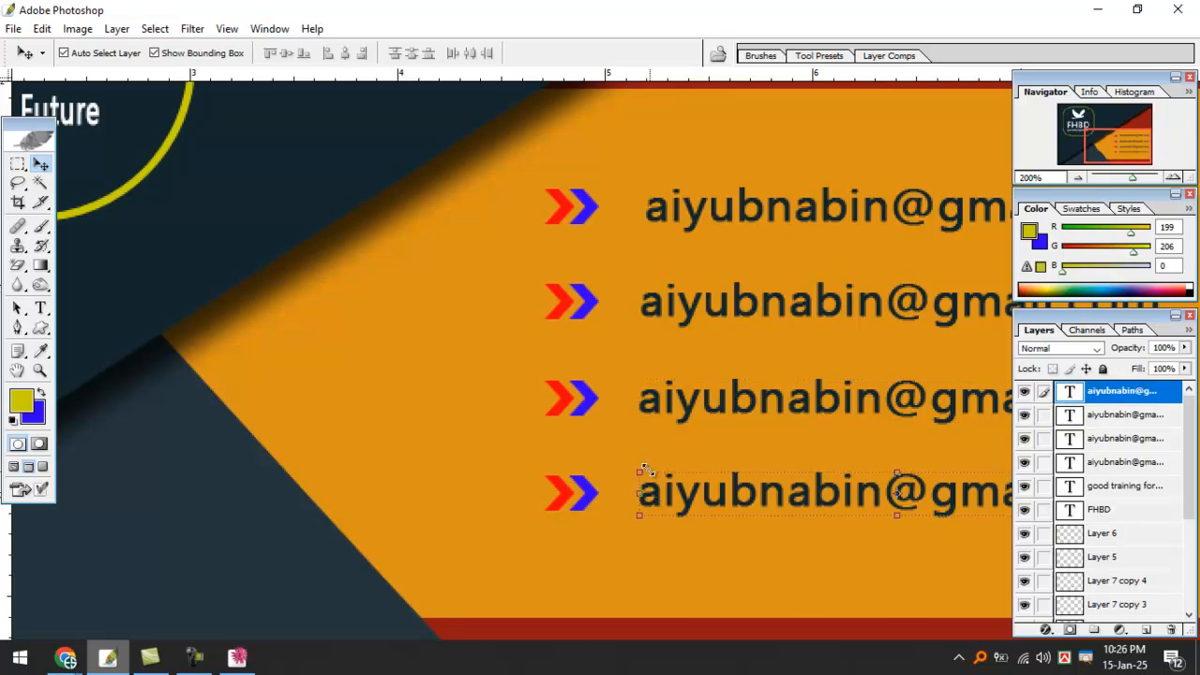
Zoom in on the first email, trace a path around the top red chevron, then convert and clear it.
{"action": "key", "text": "ctrl+minus"}
{"action": "key", "text": "ctrl+minus"}
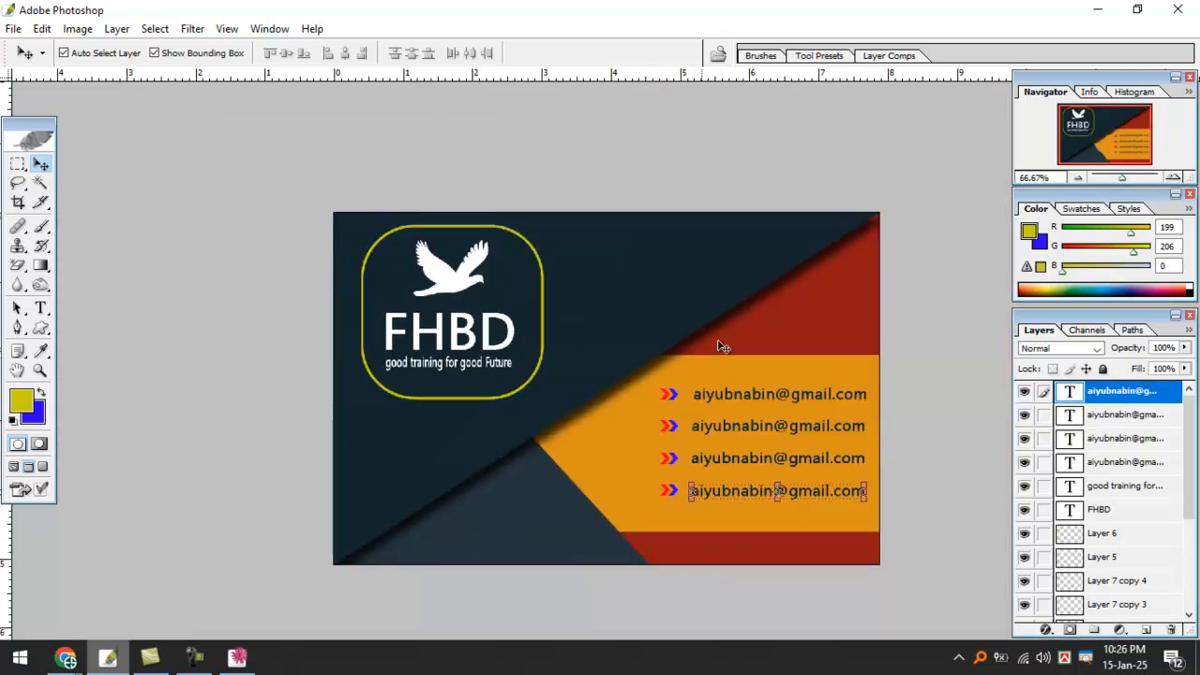
{"action": "left_click", "coordinate": [747, 319]}
{"action": "left_click", "coordinate": [726, 338], "text": "ctrl"}
{"action": "left_click_drag", "start_coordinate": [688, 361], "coordinate": [701, 222]}
{"action": "left_click", "coordinate": [689, 282], "text": "ctrl"}
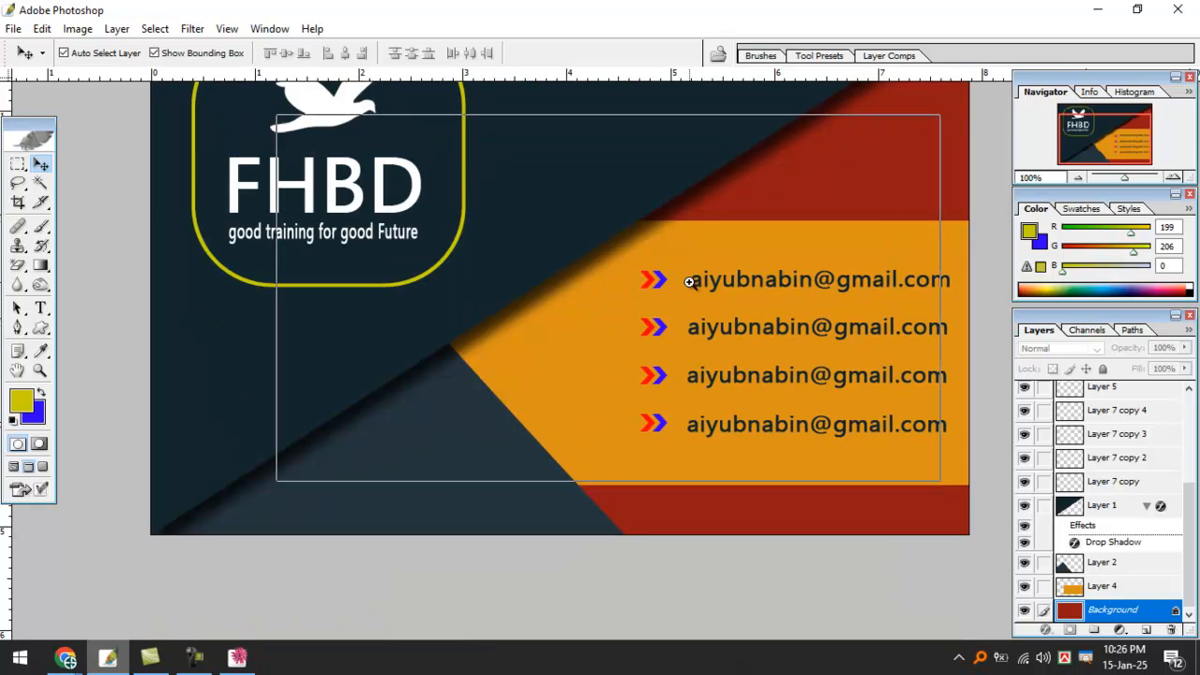
{"action": "left_click", "coordinate": [689, 282], "text": "ctrl"}
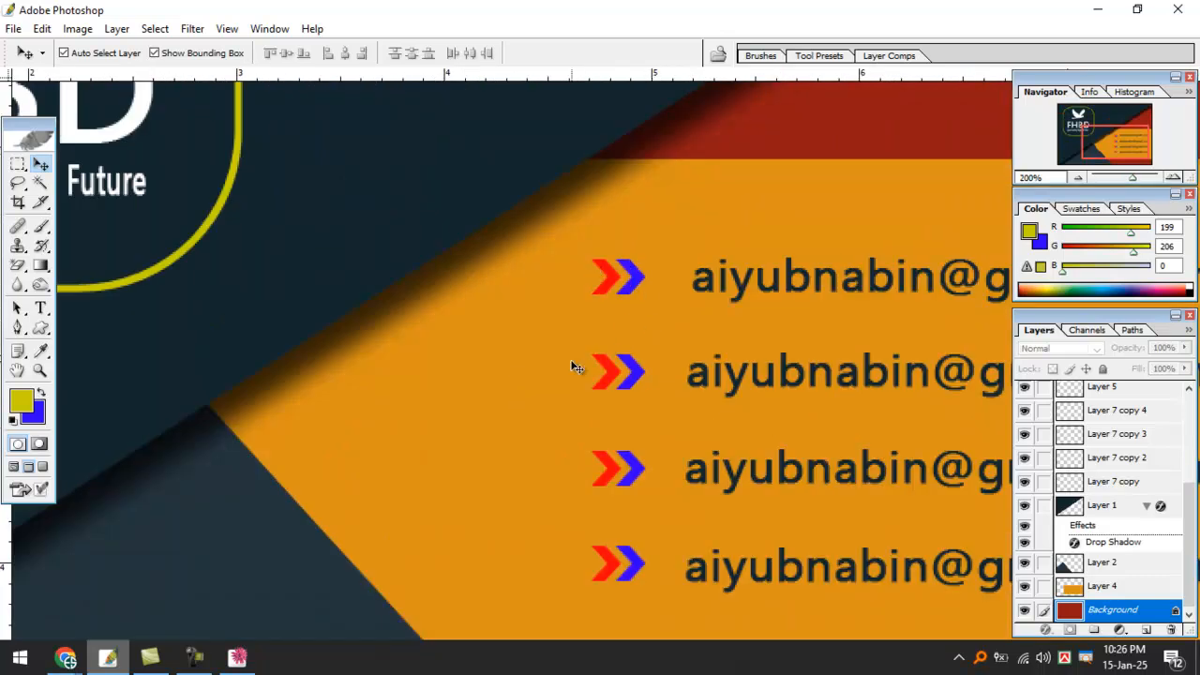
{"action": "key", "text": "p"}
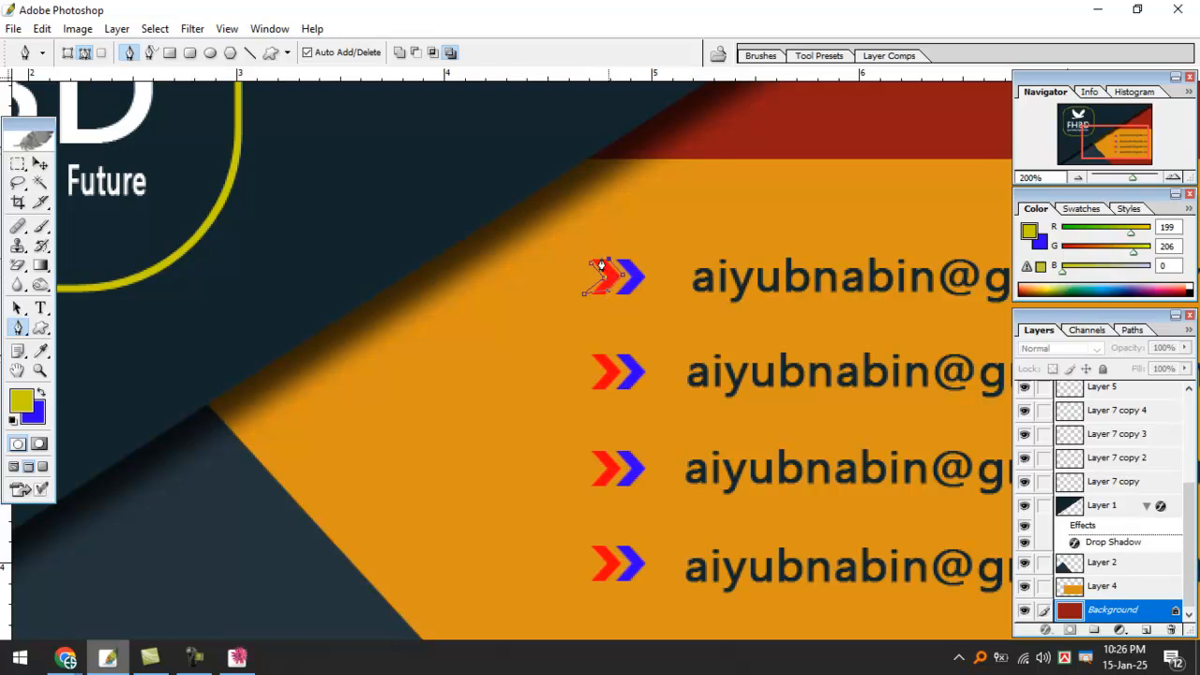
{"action": "left_click", "coordinate": [593, 265]}
{"action": "key", "text": "ctrl+Return"}
{"action": "key", "text": "ctrl+d"}
Select the top chevron pair with the Move tool and unlink it from the others.
{"action": "left_click", "coordinate": [41, 163]}
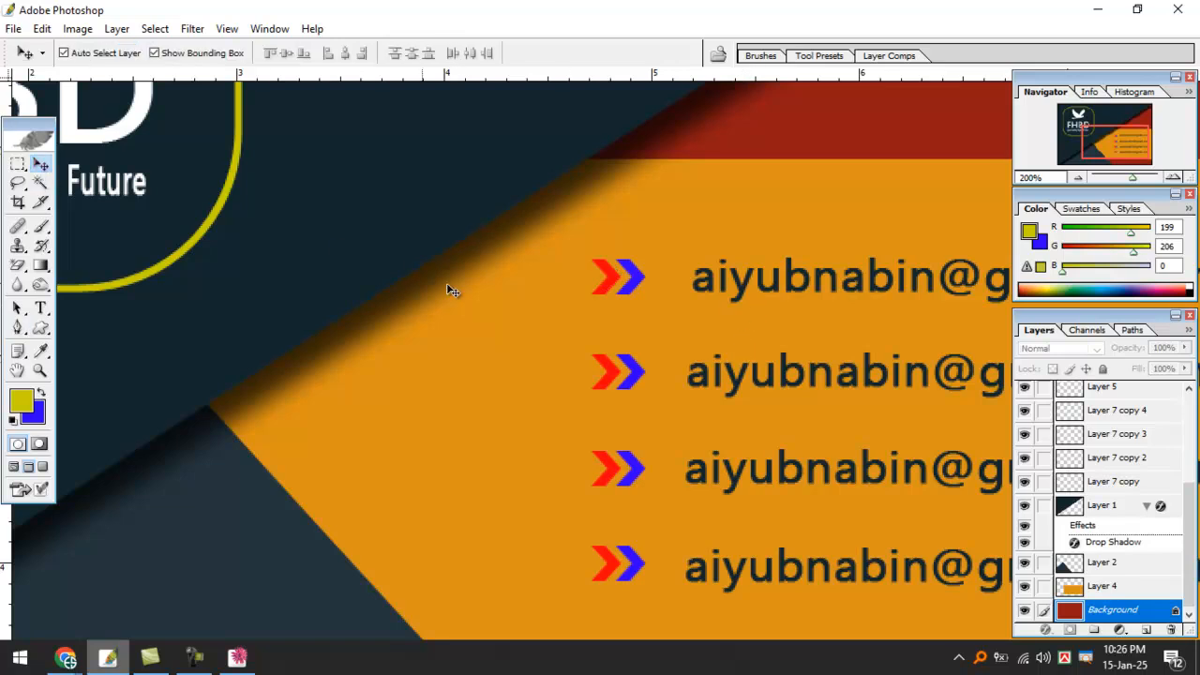
{"action": "left_click", "coordinate": [630, 278]}
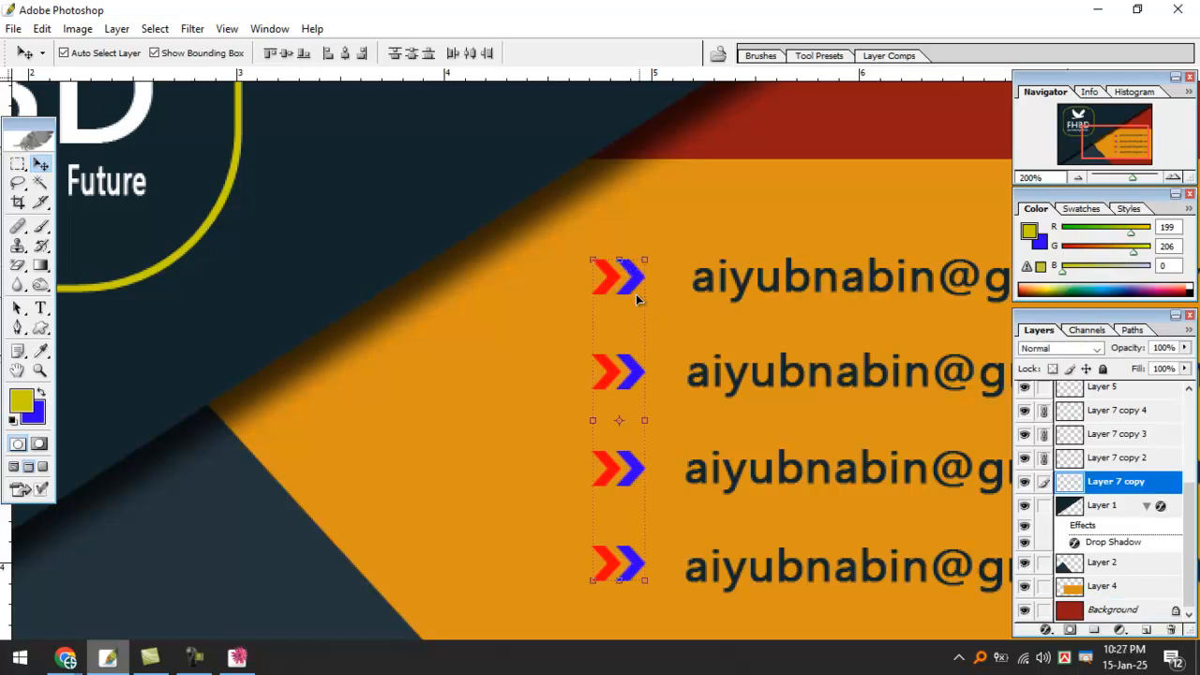
{"action": "left_click", "coordinate": [629, 292], "text": "shift"}
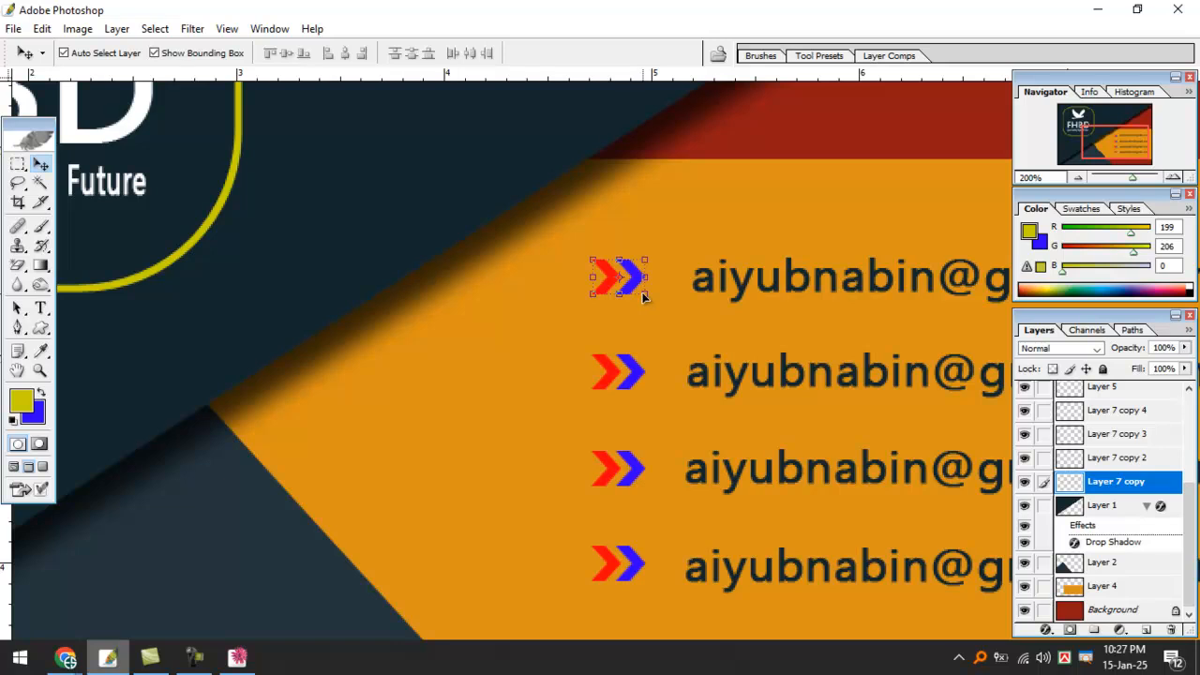
Invert the top chevron pair to cyan and yellow, then select the third pair alone.
{"action": "key", "text": "ctrl+i"}
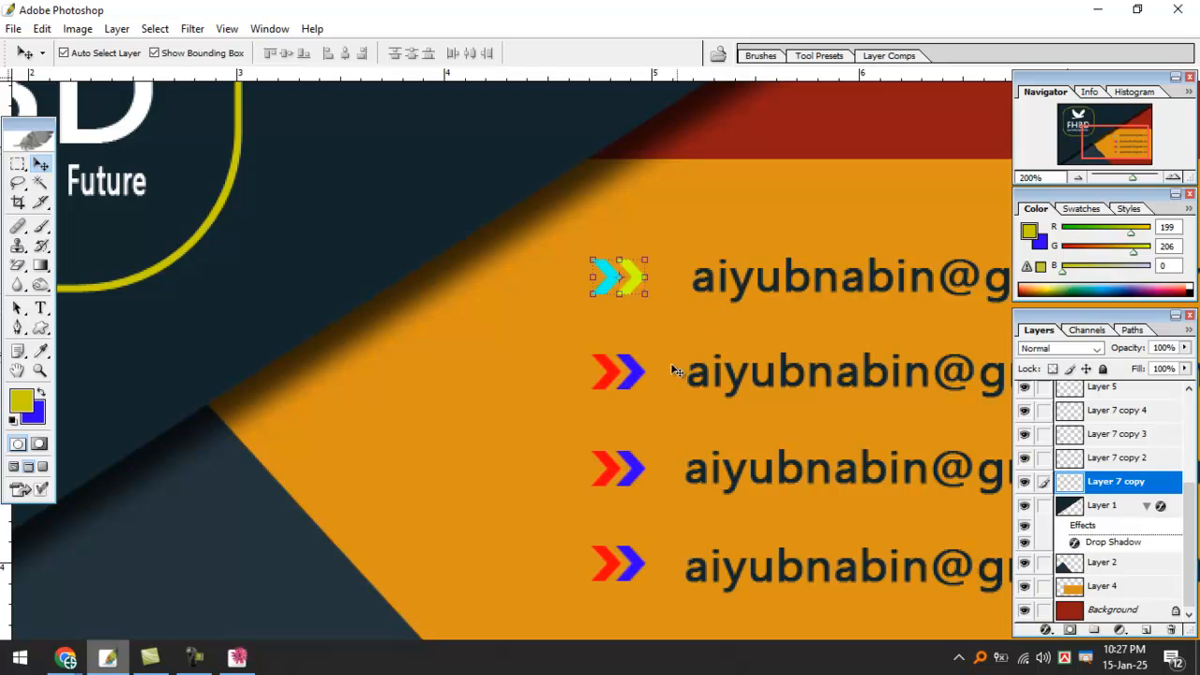
{"action": "left_click", "coordinate": [634, 372]}
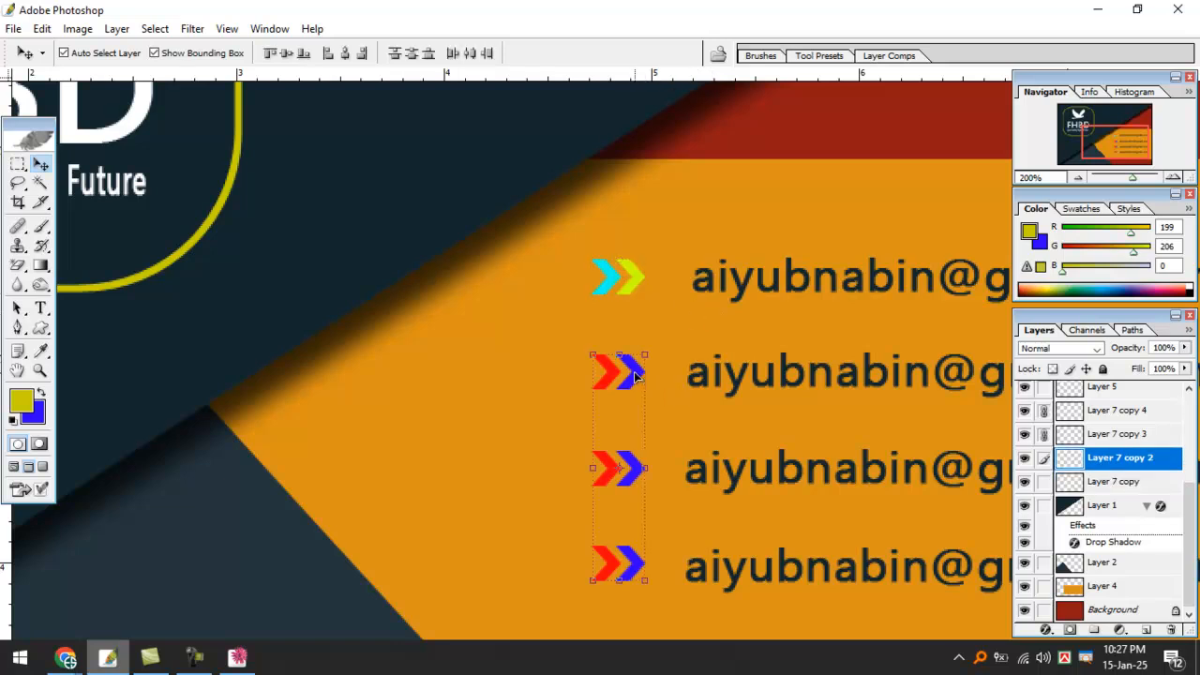
{"action": "left_click", "coordinate": [635, 465]}
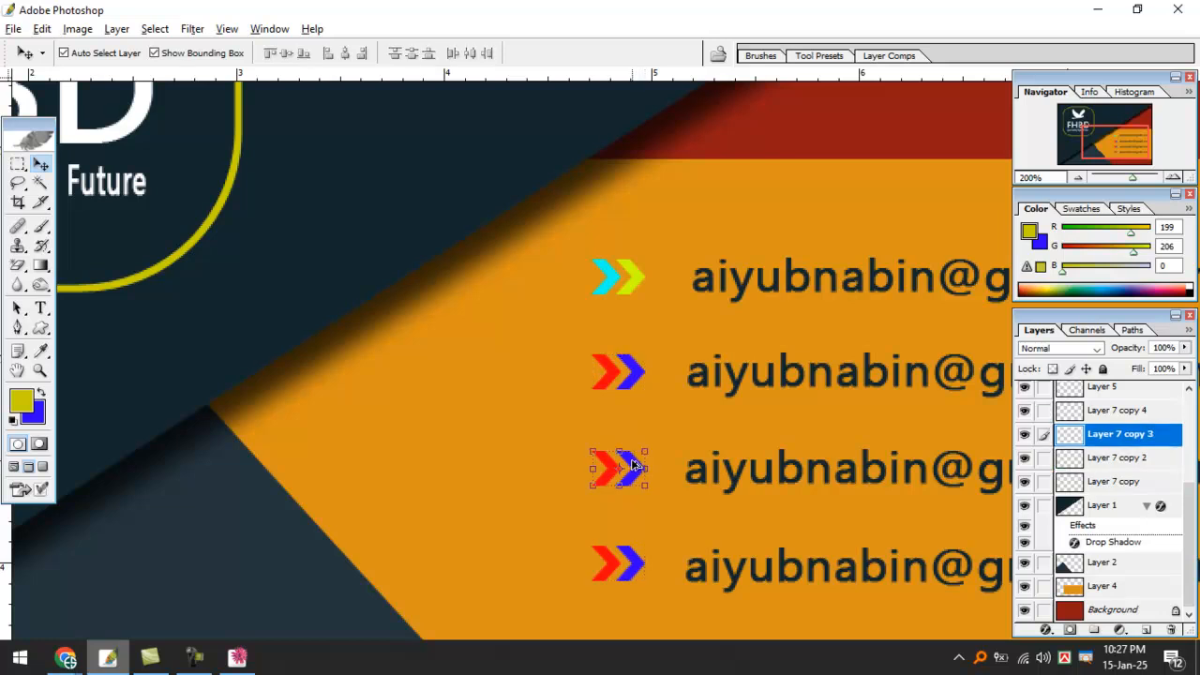
{"action": "key", "text": "ctrl+minus"}
{"action": "key", "text": "ctrl+minus"}
{"action": "left_click", "coordinate": [622, 378], "text": "ctrl"}
{"action": "left_click_drag", "start_coordinate": [623, 377], "coordinate": [615, 385]}
Invert the third chevron pair to cyan and yellow and deselect the orange band.
{"action": "key", "text": "ctrl+i"}
{"action": "left_click", "coordinate": [641, 432]}
{"action": "left_click", "coordinate": [660, 428], "text": "ctrl"}
{"action": "left_click_drag", "start_coordinate": [622, 340], "coordinate": [618, 426]}
{"action": "key", "text": "ctrl+minus"}
{"action": "key", "text": "ctrl+minus"}
{"action": "key", "text": "ctrl+minus"}
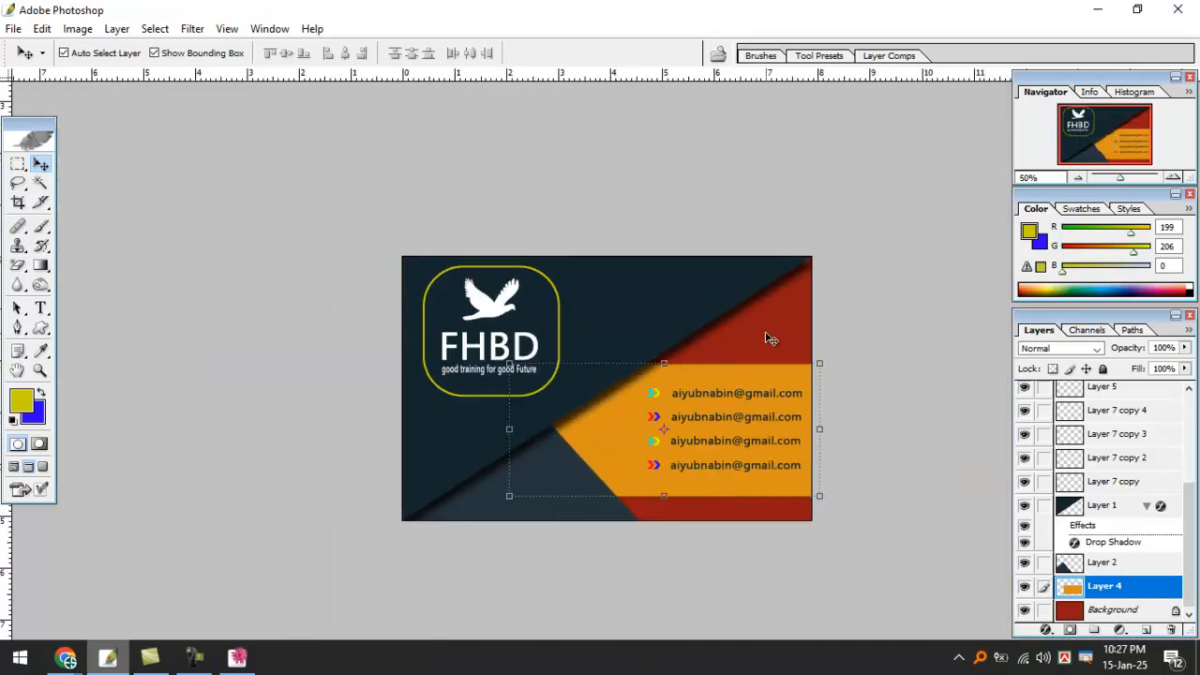
{"action": "left_click", "coordinate": [771, 338]}
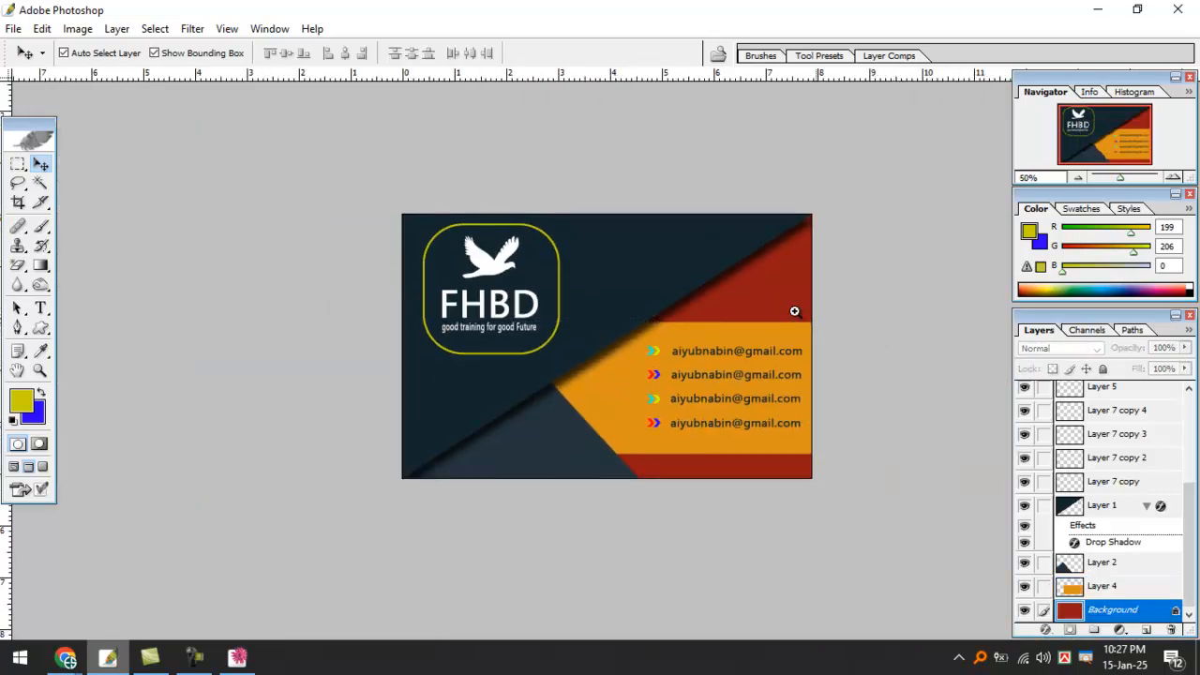
{"action": "key", "text": "ctrl+plus"}
Zoom in on the chevrons and email lines and pick the Rounded Rectangle Tool.
{"action": "left_click", "coordinate": [780, 288], "text": "ctrl"}
{"action": "left_click_drag", "start_coordinate": [705, 269], "coordinate": [745, 228]}
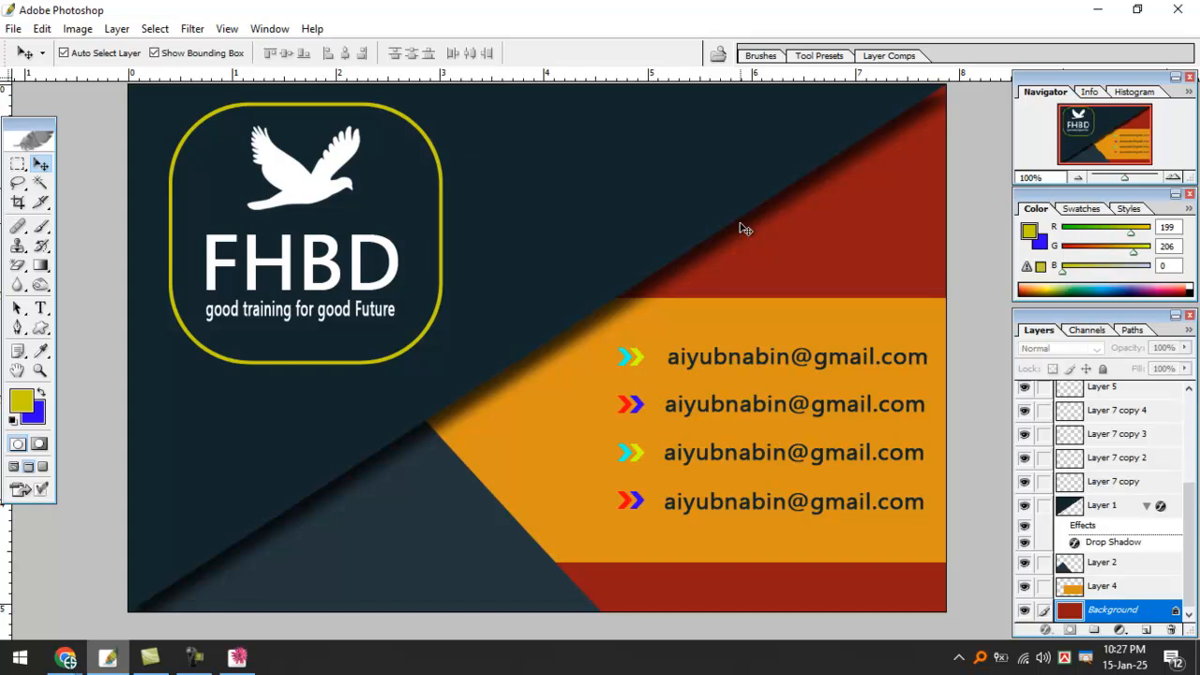
{"action": "left_click", "coordinate": [670, 350], "text": "ctrl"}
{"action": "left_click_drag", "start_coordinate": [565, 374], "coordinate": [714, 263]}
{"action": "left_click_drag", "start_coordinate": [538, 335], "coordinate": [601, 407]}
{"action": "left_click_drag", "start_coordinate": [41, 330], "coordinate": [100, 347]}
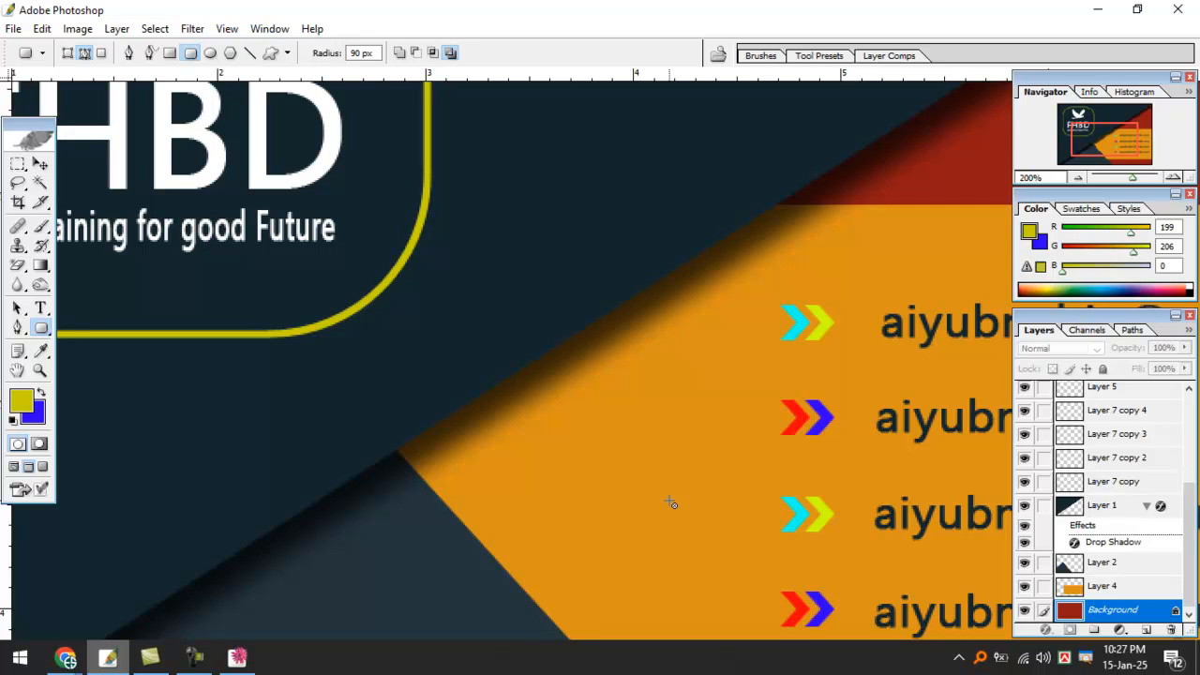
Add a new empty layer and try drawing rounded rectangles on the orange band, undoing them.
{"action": "key", "text": "ctrl+shift+alt+n"}
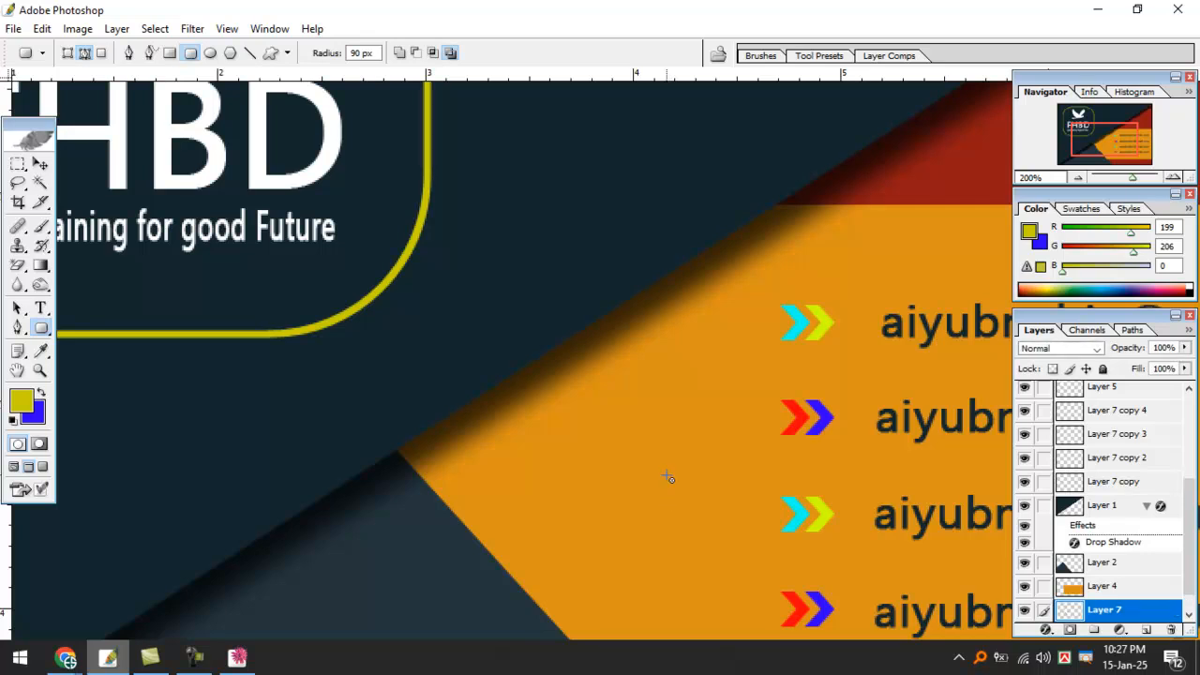
{"action": "left_click_drag", "start_coordinate": [41, 329], "coordinate": [110, 347]}
{"action": "left_click_drag", "start_coordinate": [602, 419], "coordinate": [638, 456]}
{"action": "key", "text": "ctrl+z"}
{"action": "left_click_drag", "start_coordinate": [625, 372], "coordinate": [672, 427]}
{"action": "key", "text": "ctrl+z"}
Test a 3 px corner radius, then change the radius to 5 px.
{"action": "double_click", "coordinate": [362, 54]}
{"action": "type", "text": "3"}
{"action": "key", "text": "Return"}
{"action": "left_click_drag", "start_coordinate": [671, 353], "coordinate": [708, 405]}
{"action": "key", "text": "ctrl+z"}
{"action": "double_click", "coordinate": [358, 53]}
{"action": "type", "text": "5"}
{"action": "key", "text": "Return"}
Draw the small 5 px rounded rectangle, convert it to a selection, deselect, and bring its layer to front.
{"action": "left_click_drag", "start_coordinate": [690, 347], "coordinate": [722, 398]}
{"action": "key", "text": "ctrl+Return"}
{"action": "key", "text": "ctrl+d"}
{"action": "key", "text": "ctrl+shift+]"}
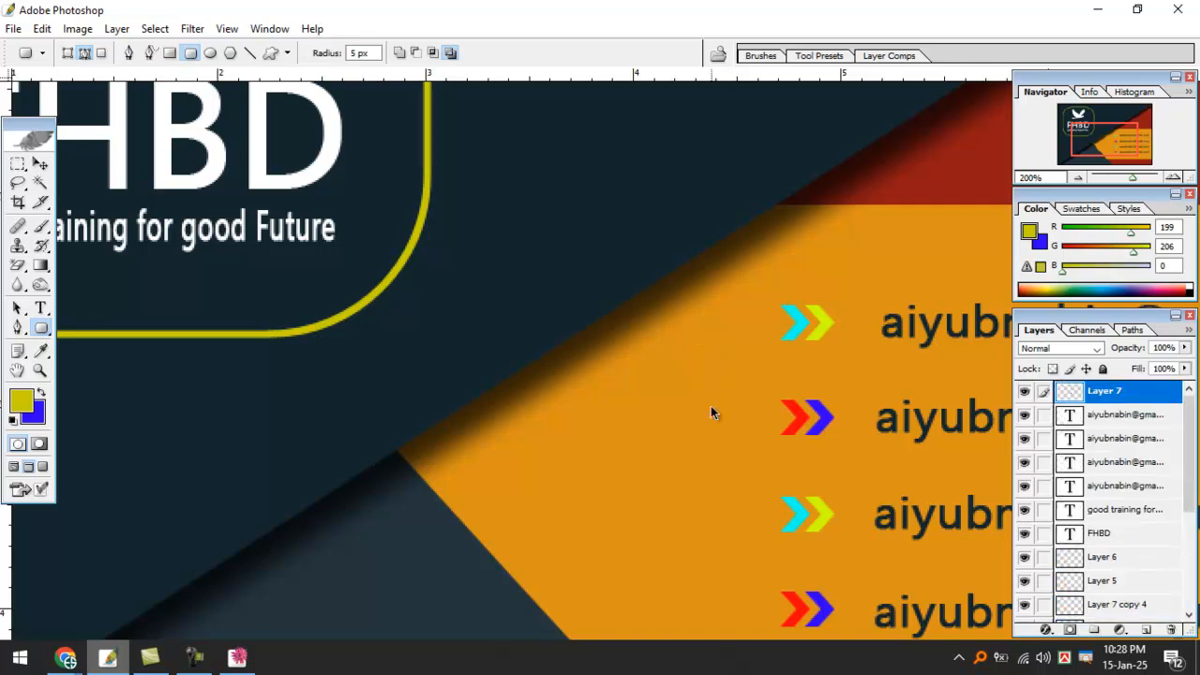
Select the blue rounded shape and duplicate it slightly up and left.
{"action": "left_click", "coordinate": [40, 164]}
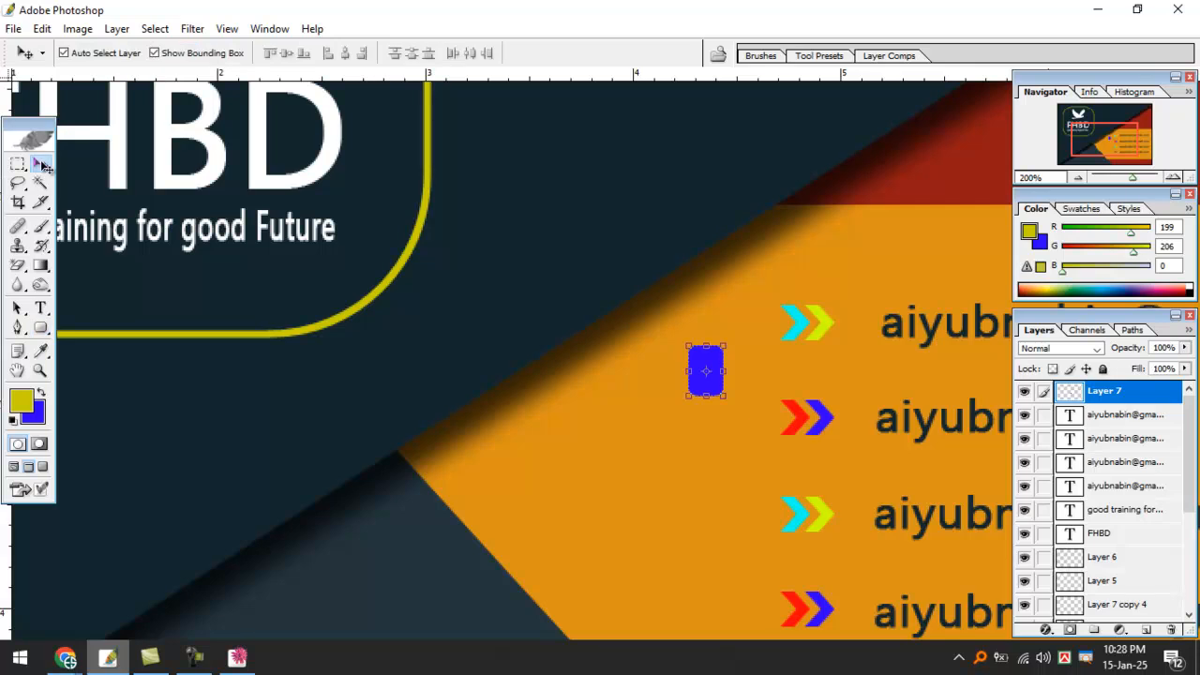
{"action": "scroll", "coordinate": [506, 305], "scroll_direction": "up", "scroll_amount": 2}
{"action": "left_click_drag", "start_coordinate": [670, 345], "coordinate": [525, 327]}
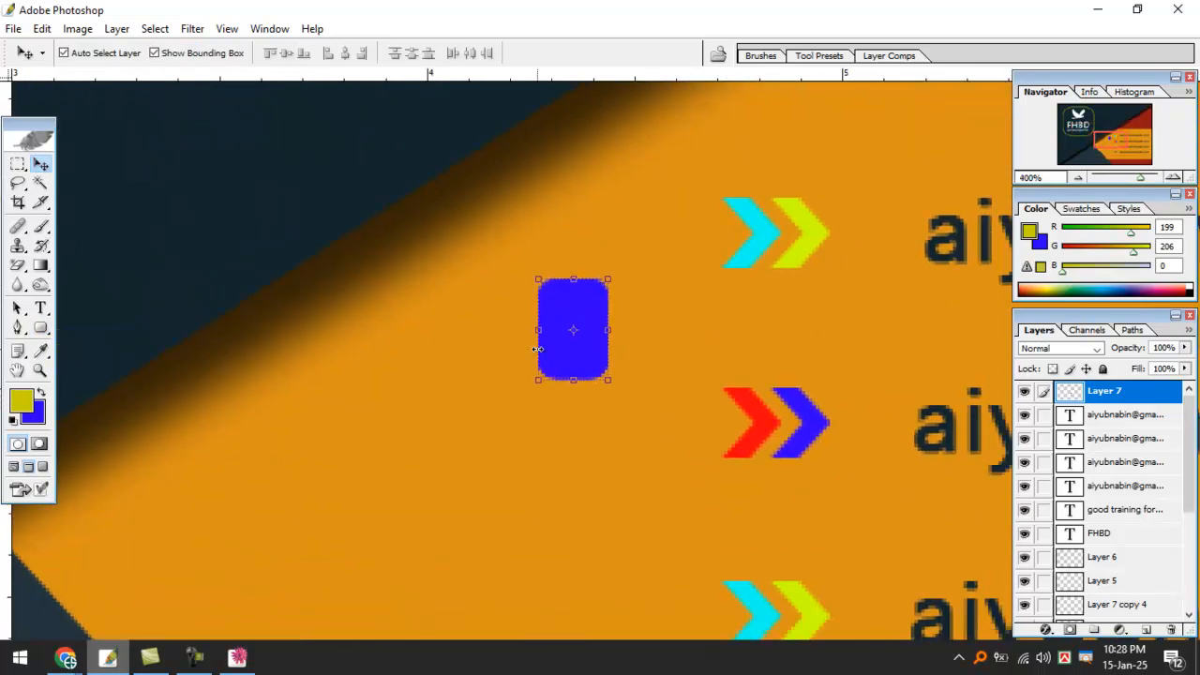
{"action": "left_click", "coordinate": [518, 408]}
{"action": "left_click", "coordinate": [576, 319]}
{"action": "scroll", "coordinate": [578, 320], "scroll_direction": "down", "scroll_amount": 4}
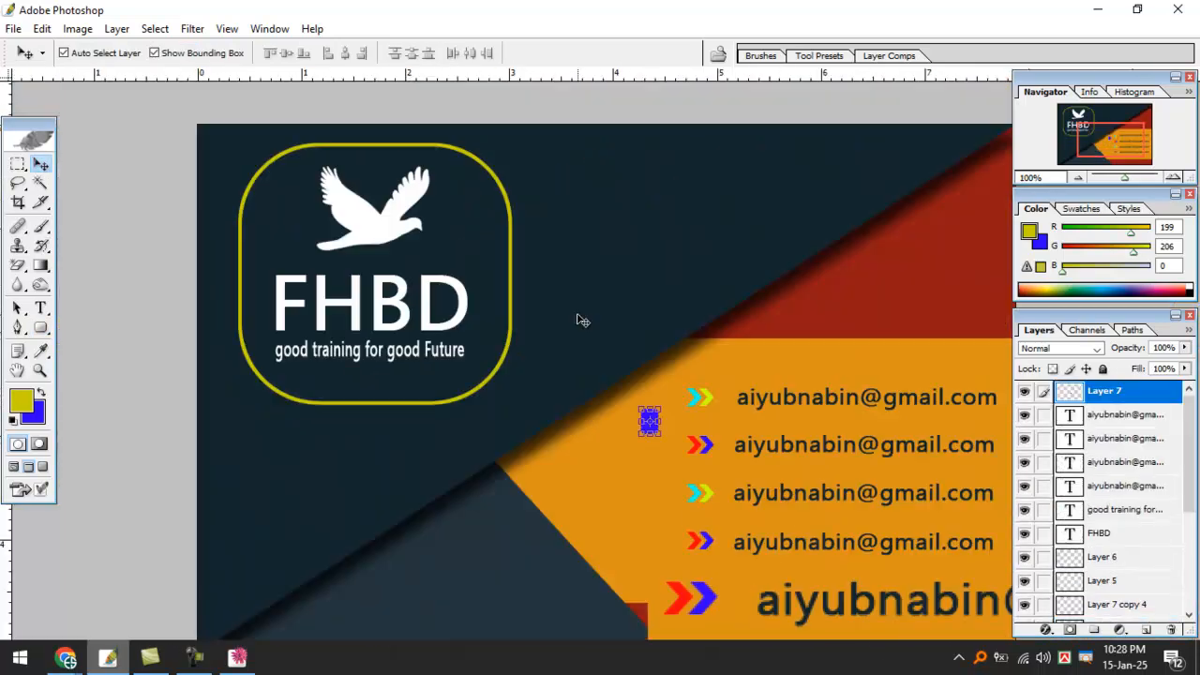
{"action": "left_click", "coordinate": [605, 471]}
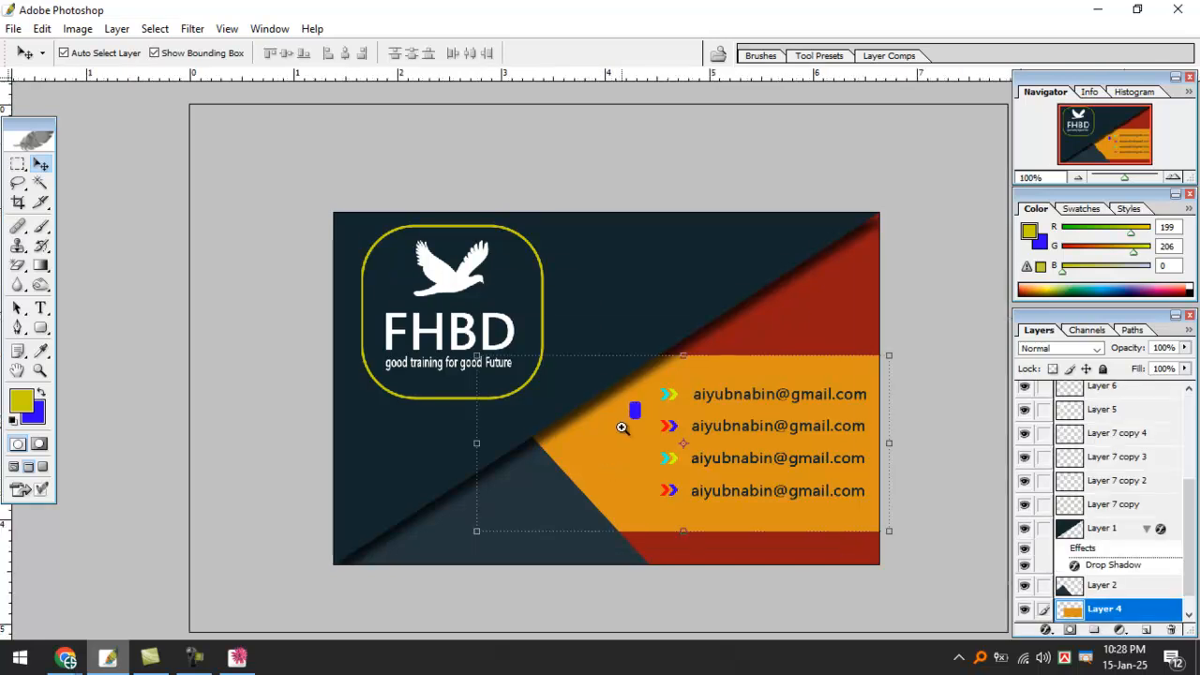
{"action": "scroll", "coordinate": [634, 413], "scroll_direction": "up", "scroll_amount": 2}
{"action": "left_click", "coordinate": [660, 372]}
{"action": "mouse_move", "coordinate": [660, 363]}
{"action": "left_mouse_down"}
{"action": "mouse_move", "coordinate": [625, 345]}
{"action": "mouse_move", "coordinate": [649, 353]}
{"action": "left_mouse_up"}
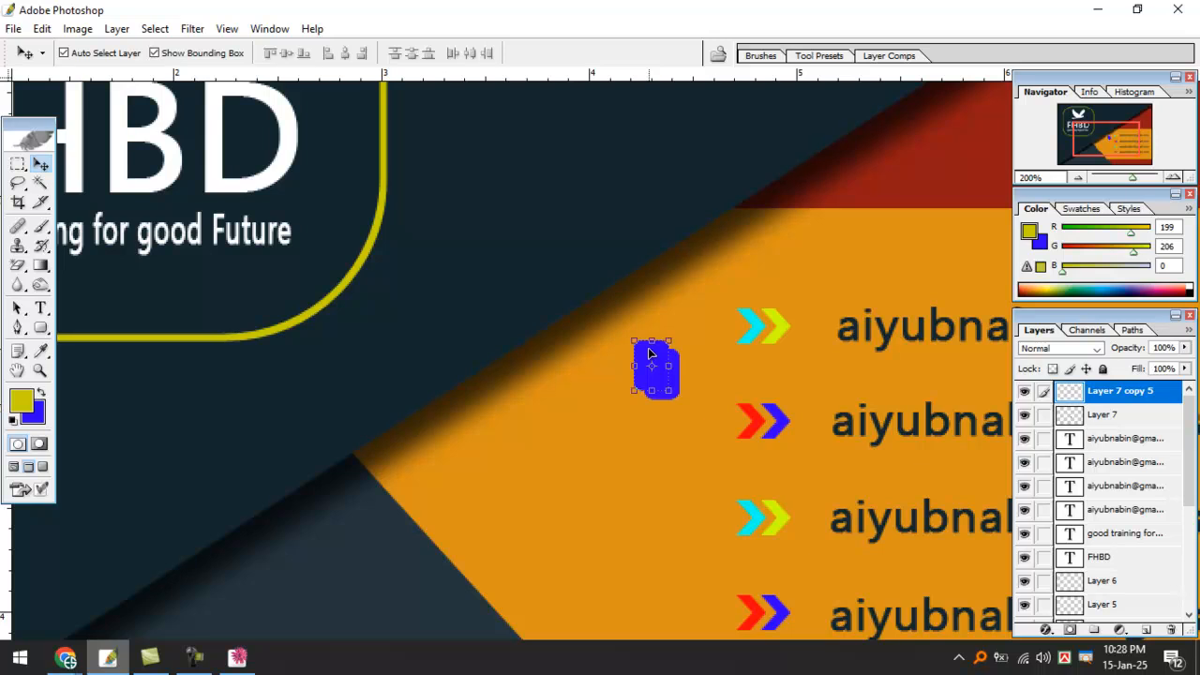
Shift the copied shape's hue to yellow with Hue/Saturation.
{"action": "key", "text": "ctrl+u"}
{"action": "left_click_drag", "start_coordinate": [737, 158], "coordinate": [908, 137]}
{"action": "left_click_drag", "start_coordinate": [914, 218], "coordinate": [1022, 227]}
{"action": "key", "text": "Return"}
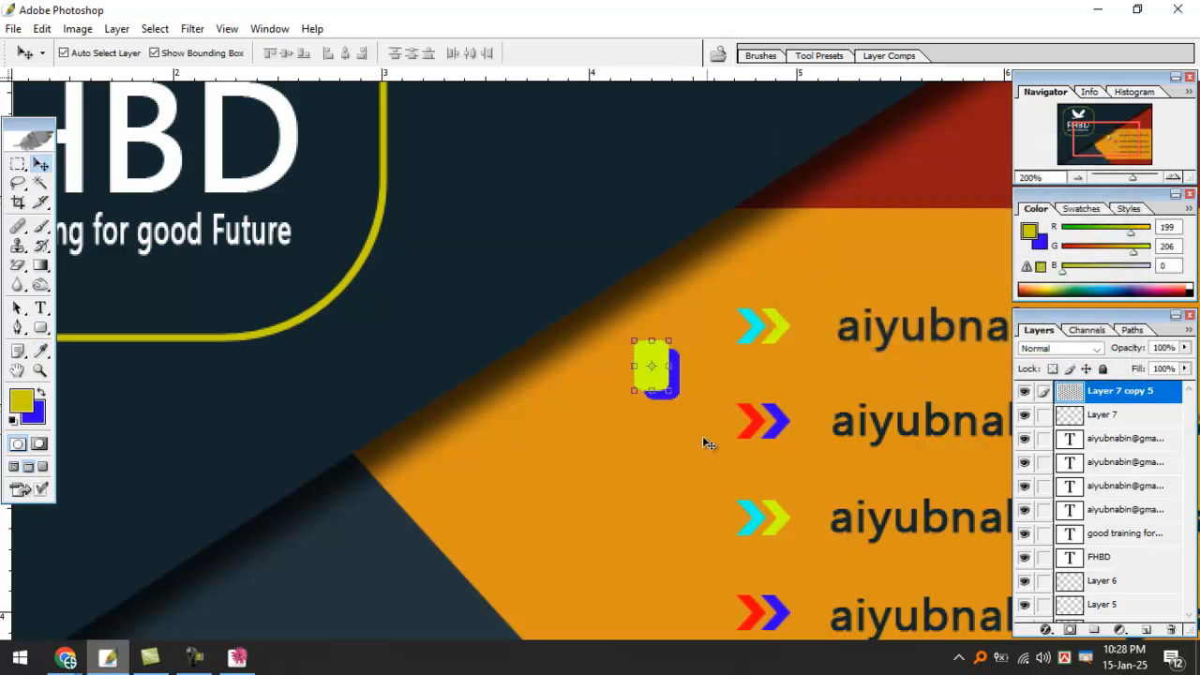
Nudge the yellow shape against the blue one and link the pair.
{"action": "left_click", "coordinate": [688, 401], "text": "ctrl"}
{"action": "left_click", "coordinate": [688, 402], "text": "ctrl"}
{"action": "left_click_drag", "start_coordinate": [657, 346], "coordinate": [608, 453]}
{"action": "left_click_drag", "start_coordinate": [563, 402], "coordinate": [570, 407]}
{"action": "left_click", "coordinate": [1044, 414]}
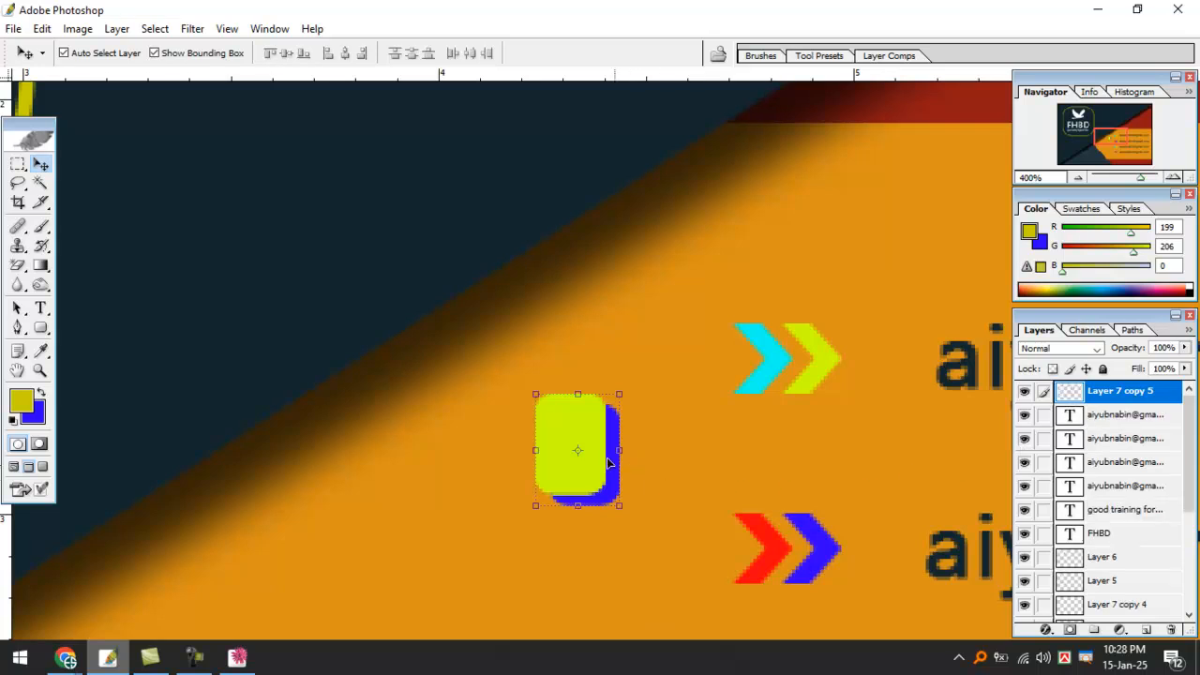
Duplicate the linked tab pair beside the second, third and fourth emails.
{"action": "left_click_drag", "start_coordinate": [581, 412], "coordinate": [585, 558]}
{"action": "key", "text": "ctrl+minus"}
{"action": "key", "text": "ctrl+minus"}
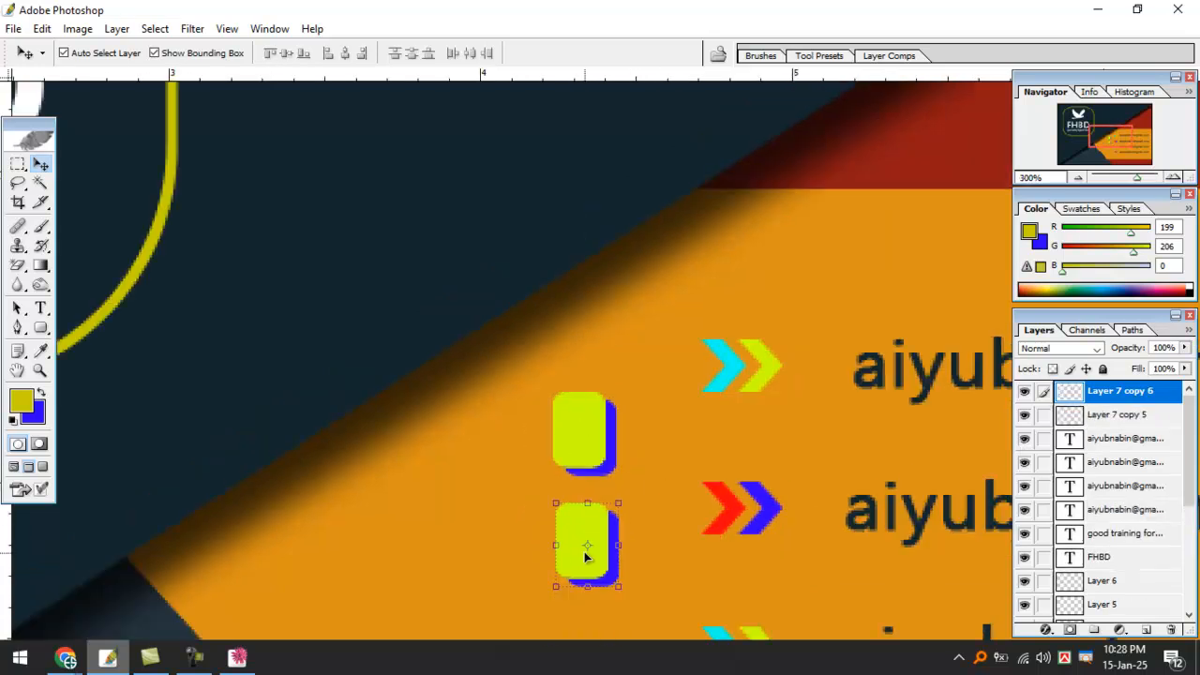
{"action": "left_click", "coordinate": [609, 454]}
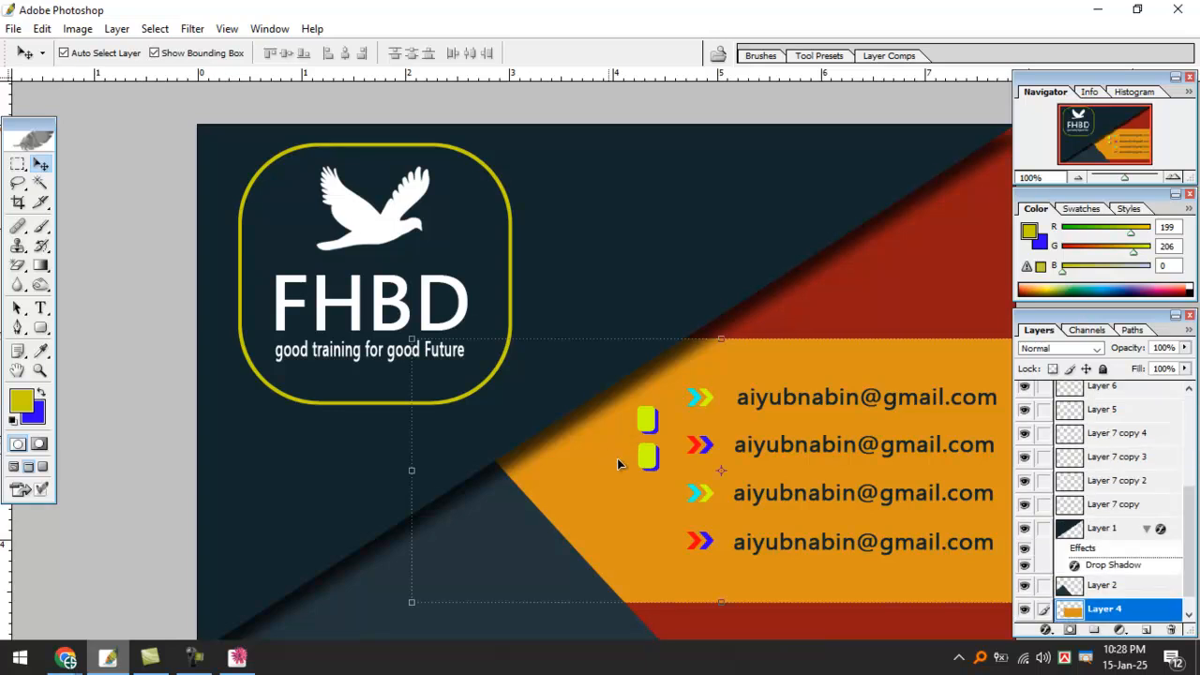
{"action": "key", "text": "ctrl+plus"}
{"action": "left_click", "coordinate": [634, 374]}
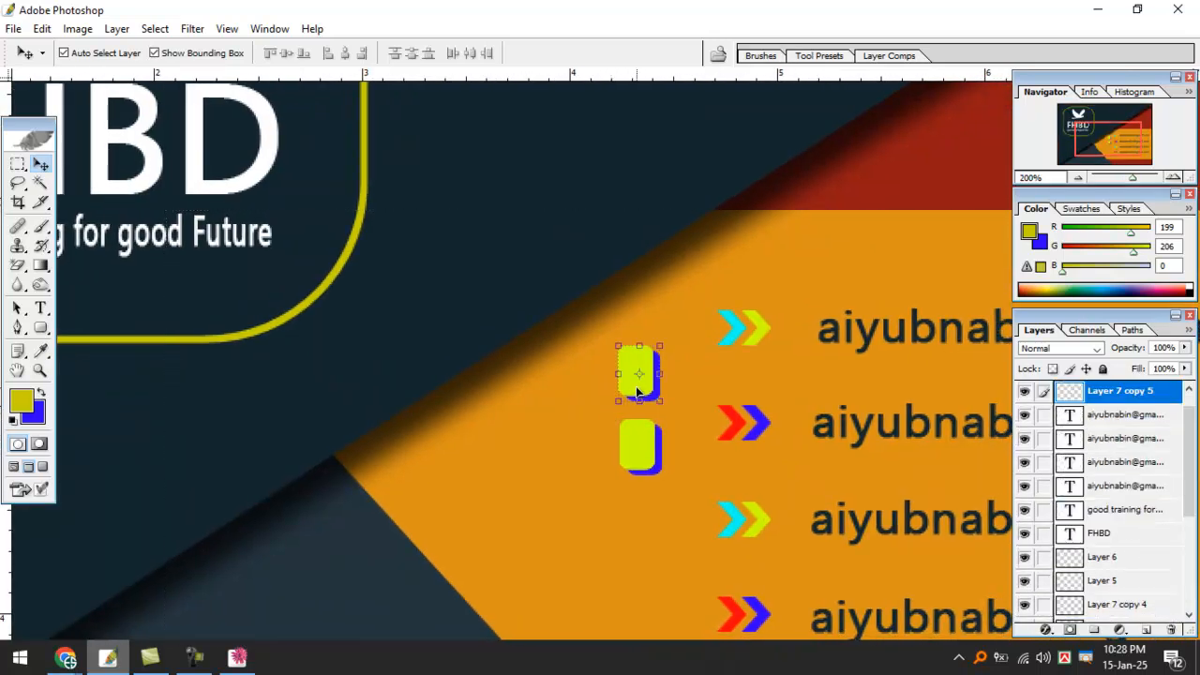
{"action": "left_click_drag", "start_coordinate": [637, 441], "coordinate": [634, 474]}
{"action": "key", "text": "ctrl+j"}
{"action": "key", "text": "space"}
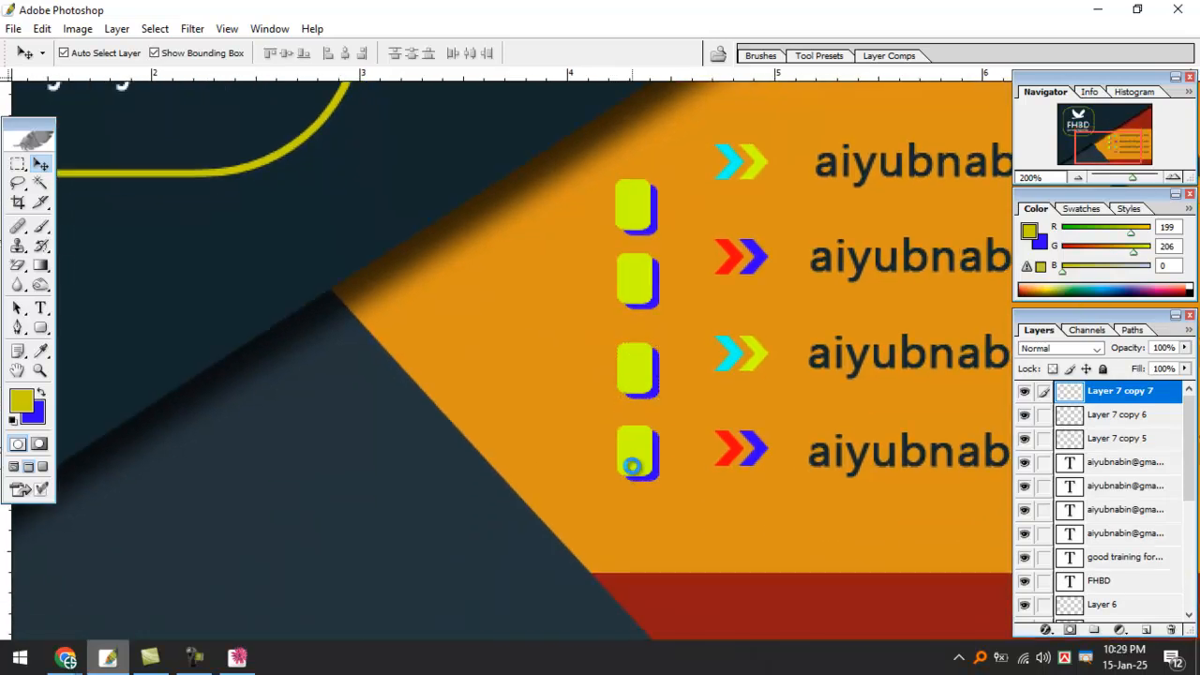
{"action": "key", "text": "ctrl+j"}
Select the four tab layers and link them together.
{"action": "left_click", "coordinate": [629, 199]}
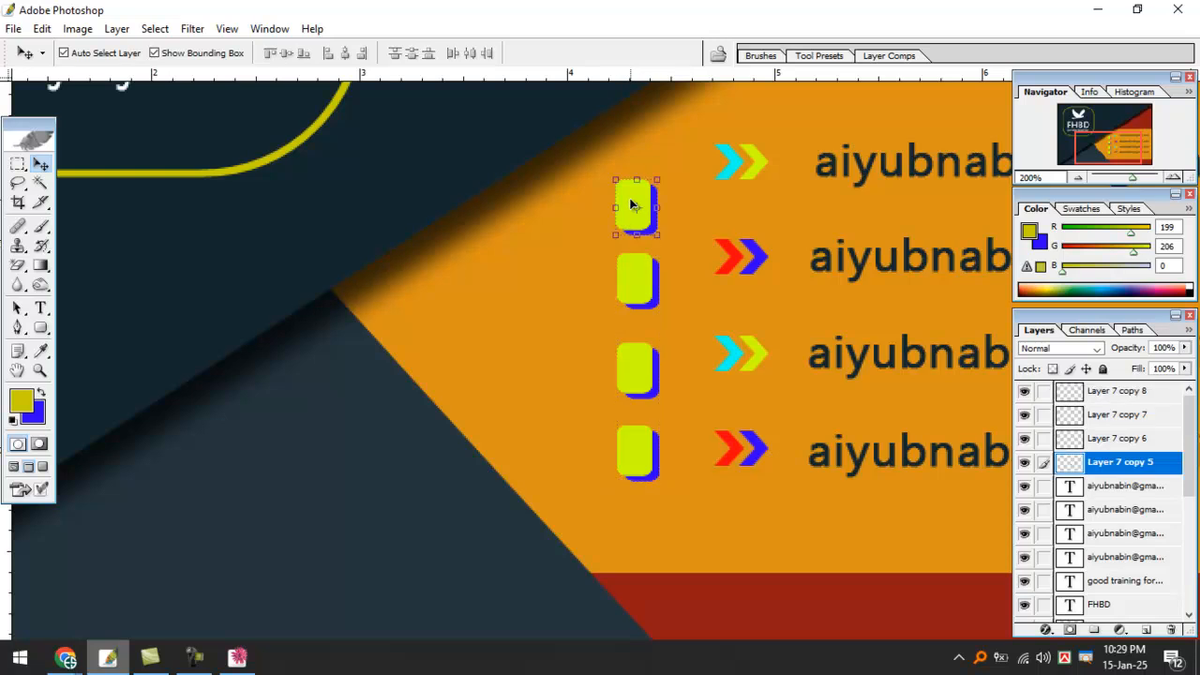
{"action": "left_click", "coordinate": [635, 274]}
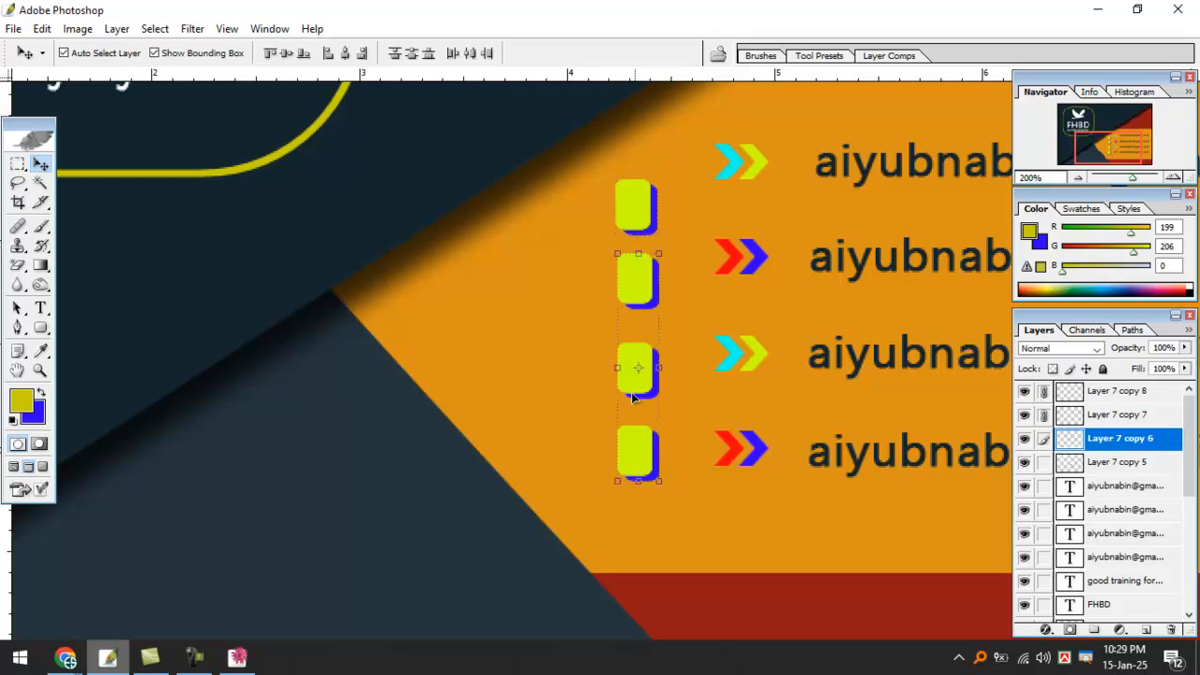
{"action": "left_click", "coordinate": [635, 215]}
{"action": "scroll", "coordinate": [638, 352], "scroll_direction": "up", "scroll_amount": 2}
{"action": "left_click", "coordinate": [636, 300]}
{"action": "left_click", "coordinate": [633, 237]}
{"action": "left_click", "coordinate": [632, 309]}
{"action": "left_click", "coordinate": [635, 230], "text": "shift"}
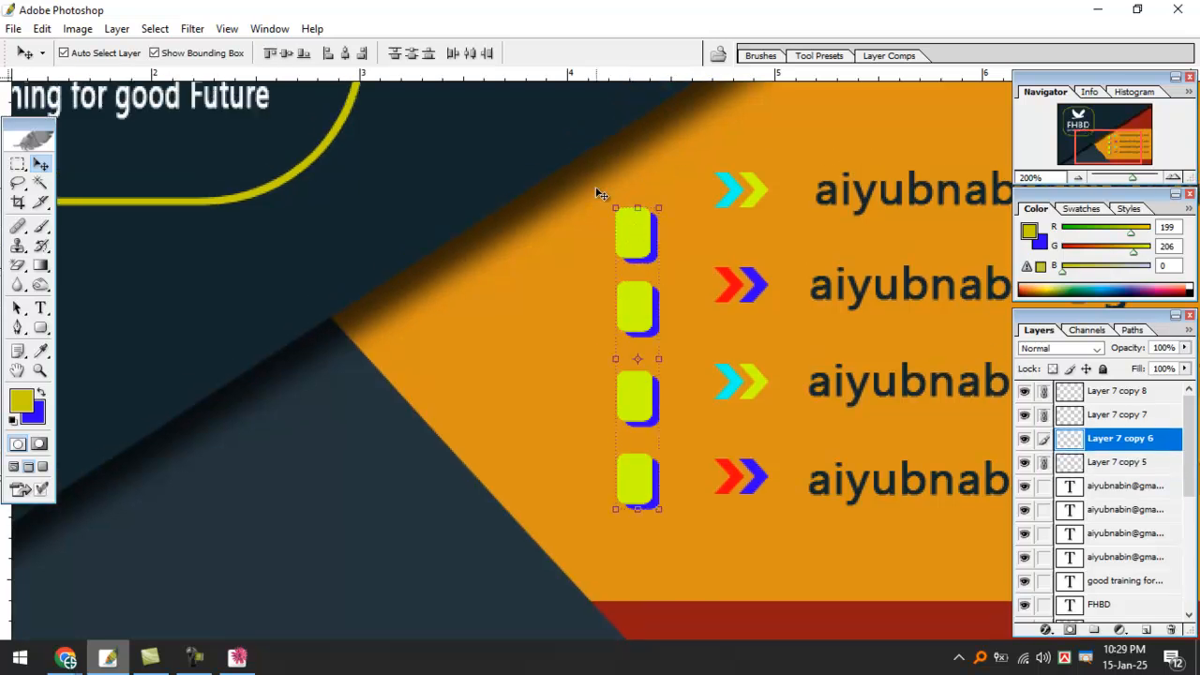
Align the tabs' left edges and distribute their vertical centers evenly.
{"action": "left_click", "coordinate": [328, 53]}
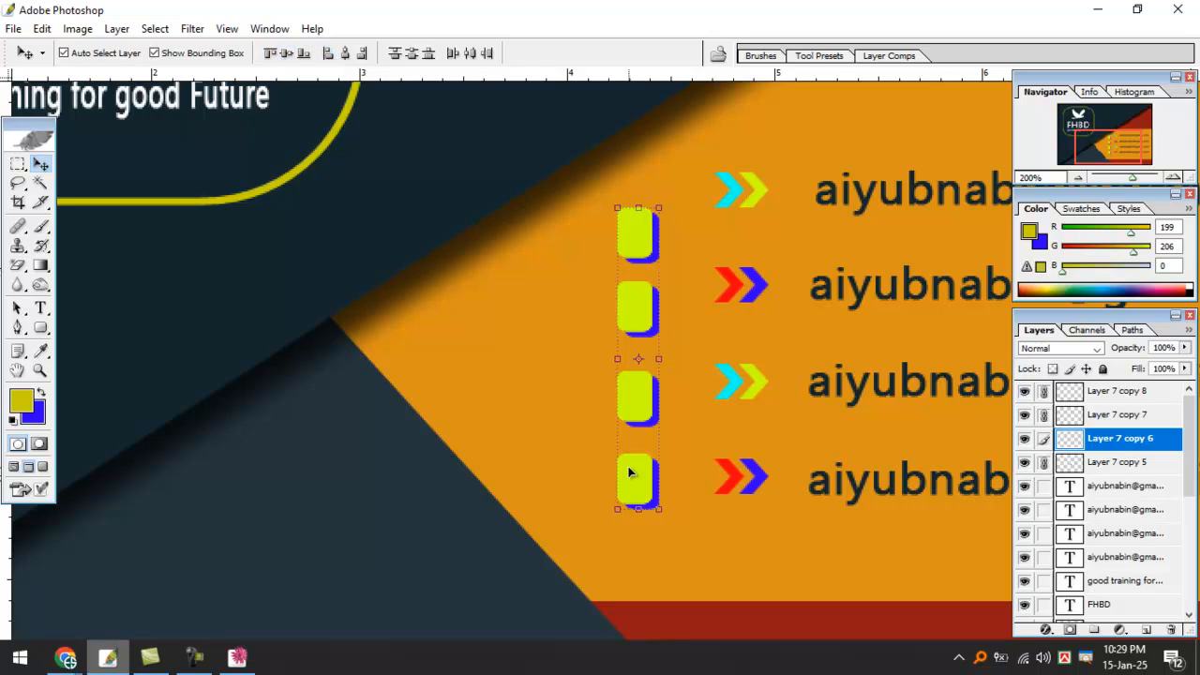
{"action": "left_click", "coordinate": [413, 53]}
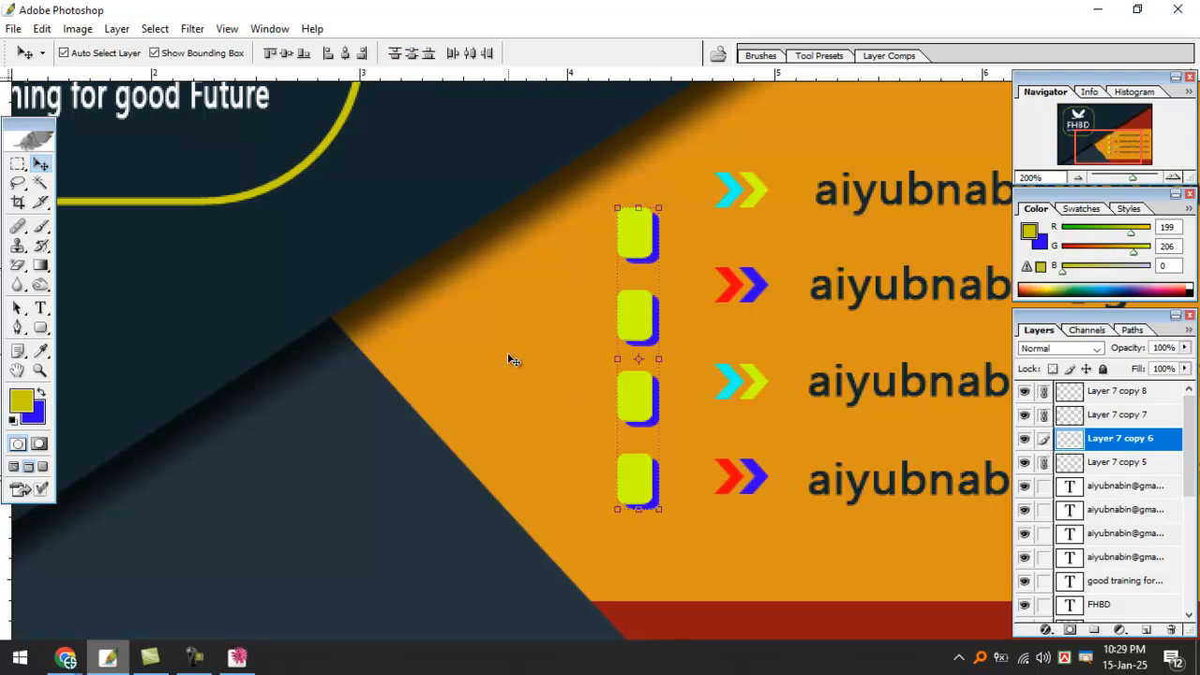
{"action": "key", "text": "ctrl+minus"}
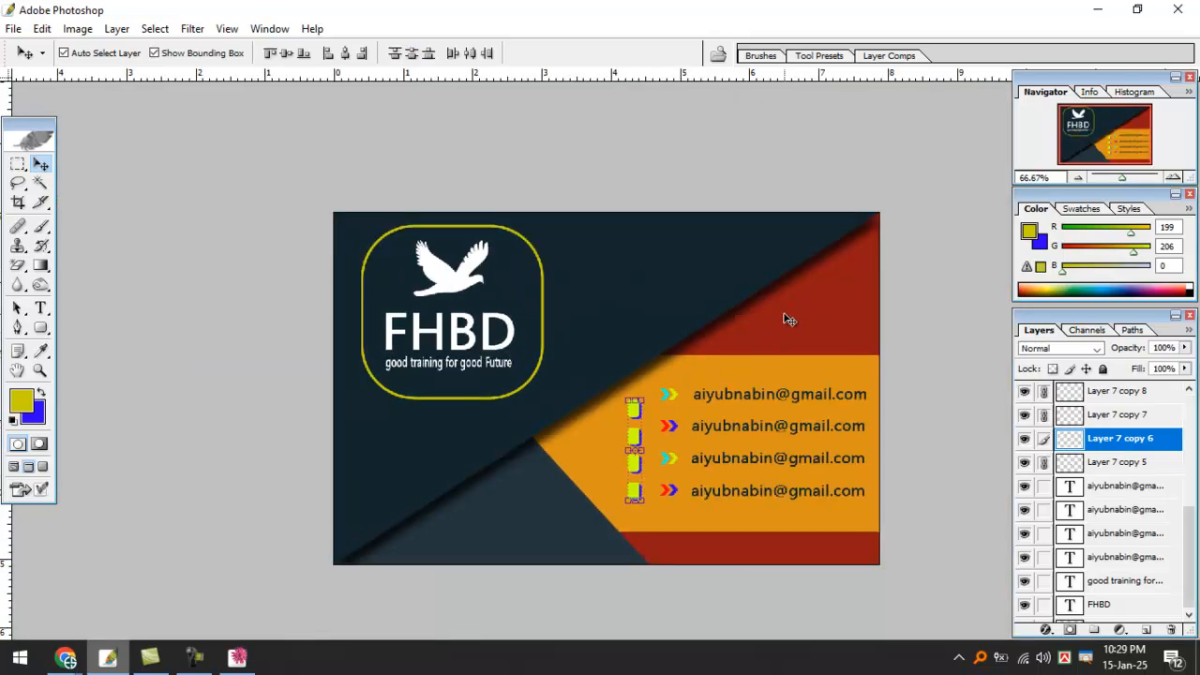
Zoom the card to 100% and pan over the email area.
{"action": "left_click", "coordinate": [786, 320]}
{"action": "left_click", "coordinate": [785, 314], "text": "ctrl"}
{"action": "left_click_drag", "start_coordinate": [757, 407], "coordinate": [699, 207]}
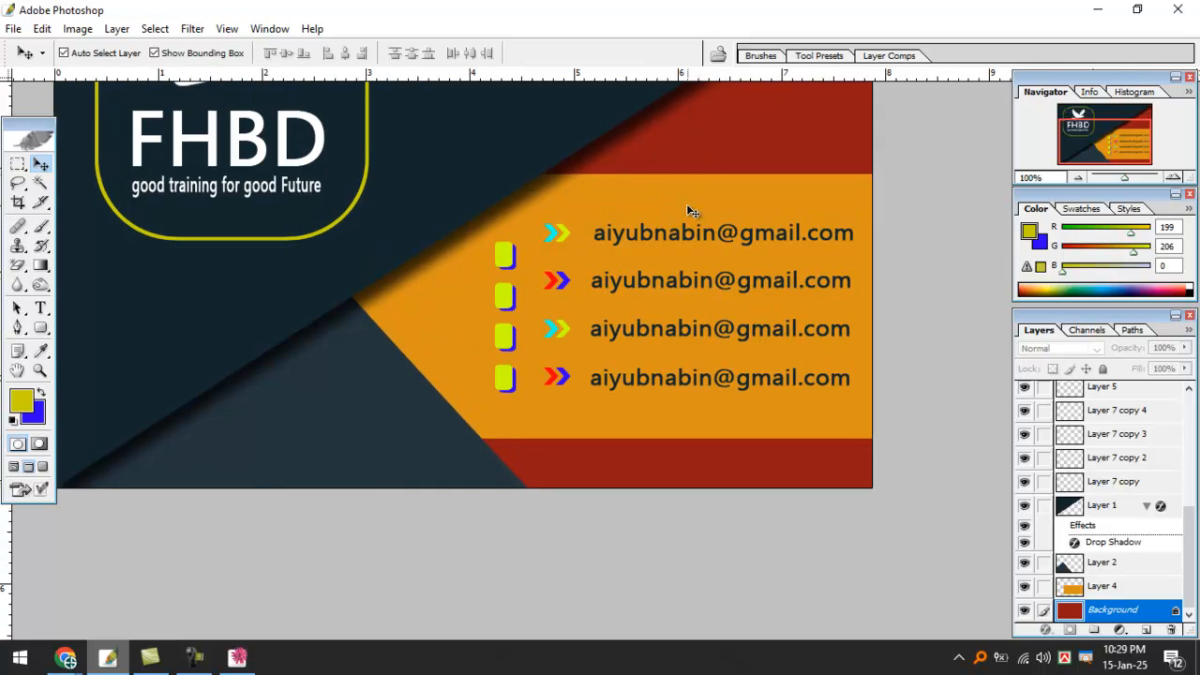
Bring the Google Meet call window forward from the Chrome taskbar icon.
{"action": "left_click", "coordinate": [66, 658]}
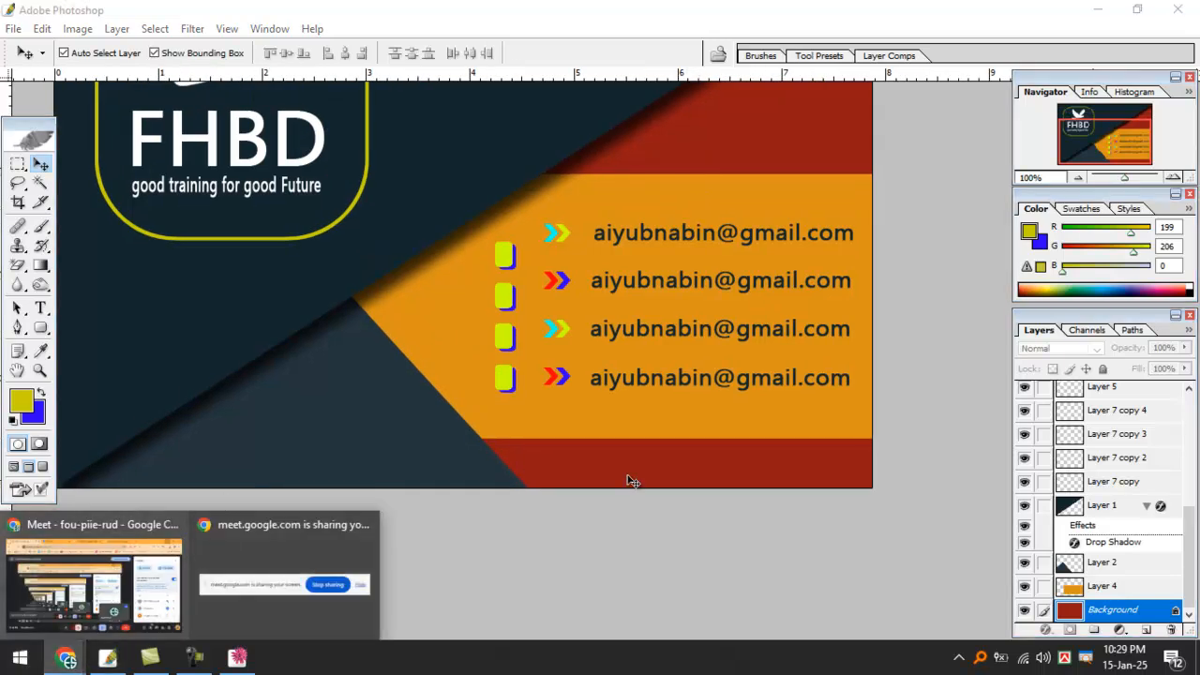
{"action": "left_click", "coordinate": [906, 300]}
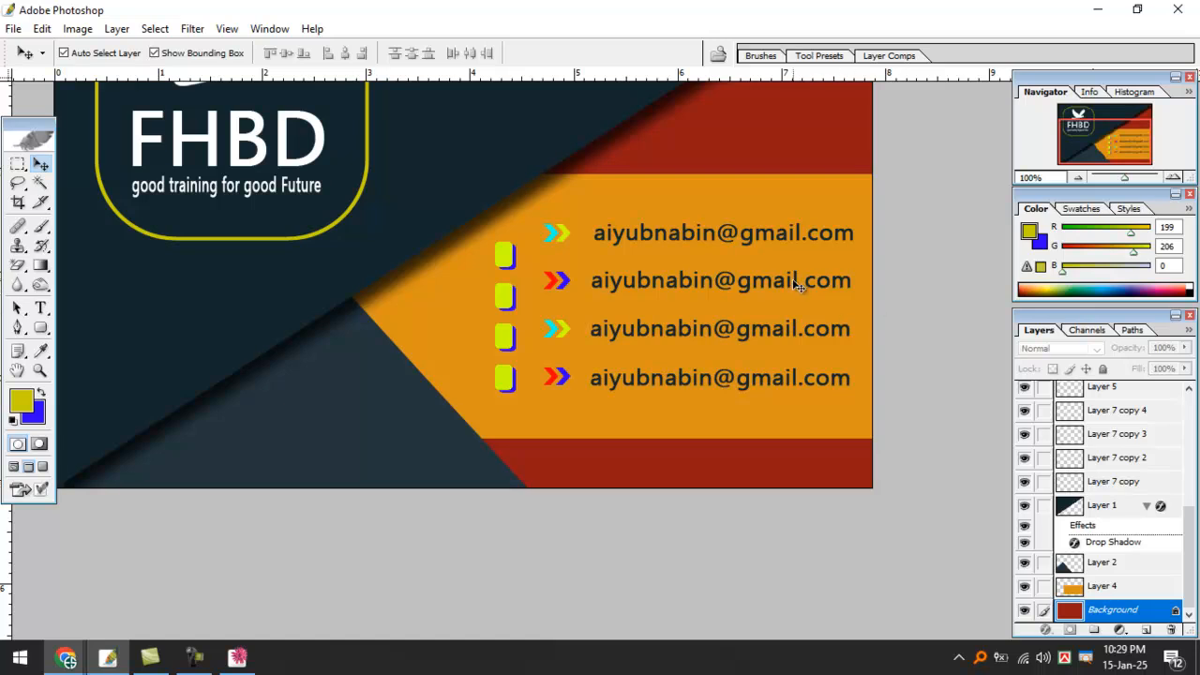
{"action": "mouse_move", "coordinate": [66, 656]}
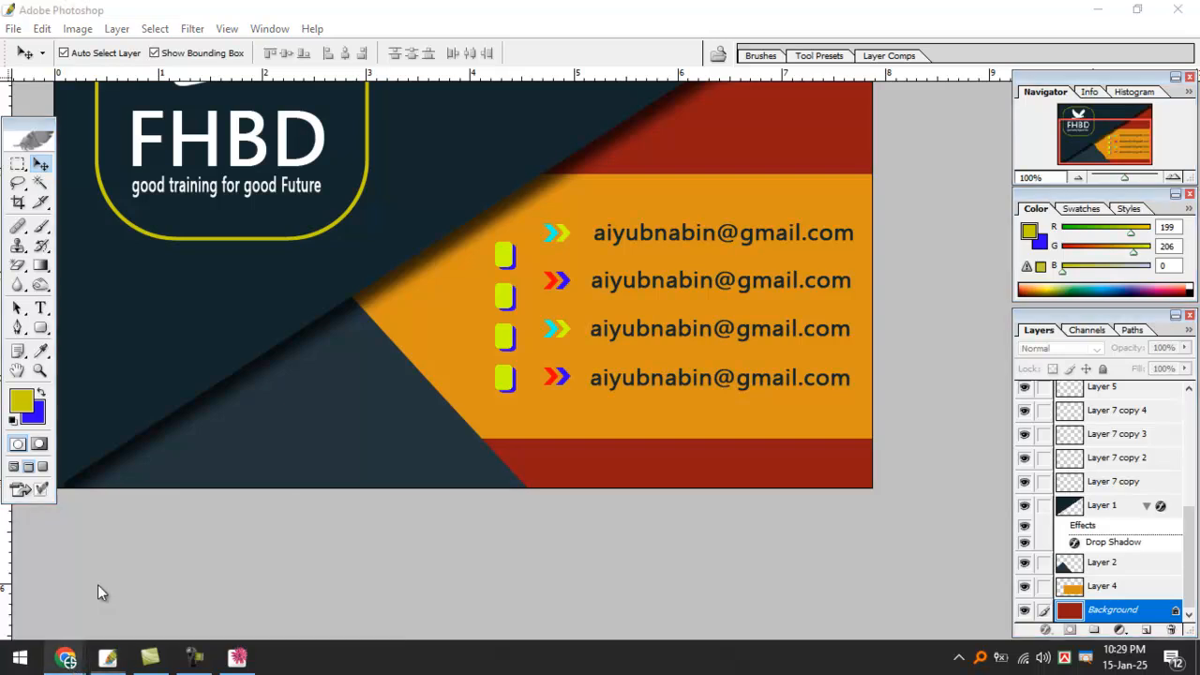
{"action": "left_click", "coordinate": [94, 584]}
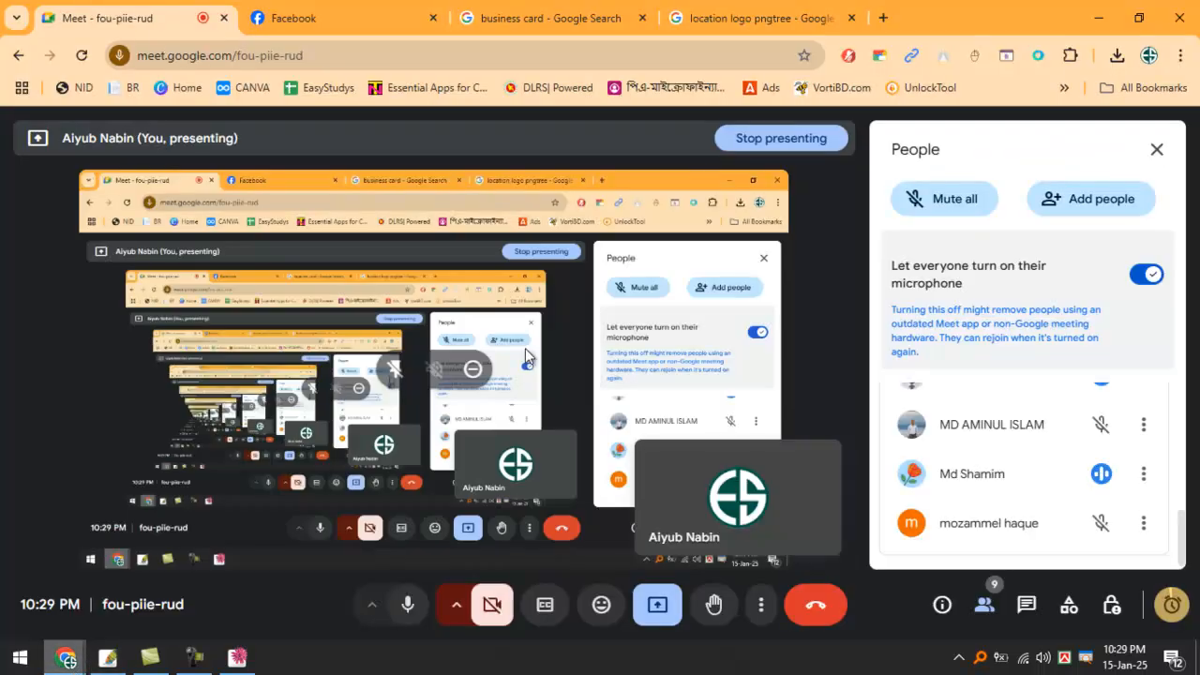
Scroll through the Meet participant list, then switch to the Facebook tab.
{"action": "scroll", "coordinate": [1148, 524], "scroll_direction": "up", "scroll_amount": 2}
{"action": "scroll", "coordinate": [1139, 520], "scroll_direction": "up", "scroll_amount": 3}
{"action": "scroll", "coordinate": [1117, 508], "scroll_direction": "down", "scroll_amount": 2}
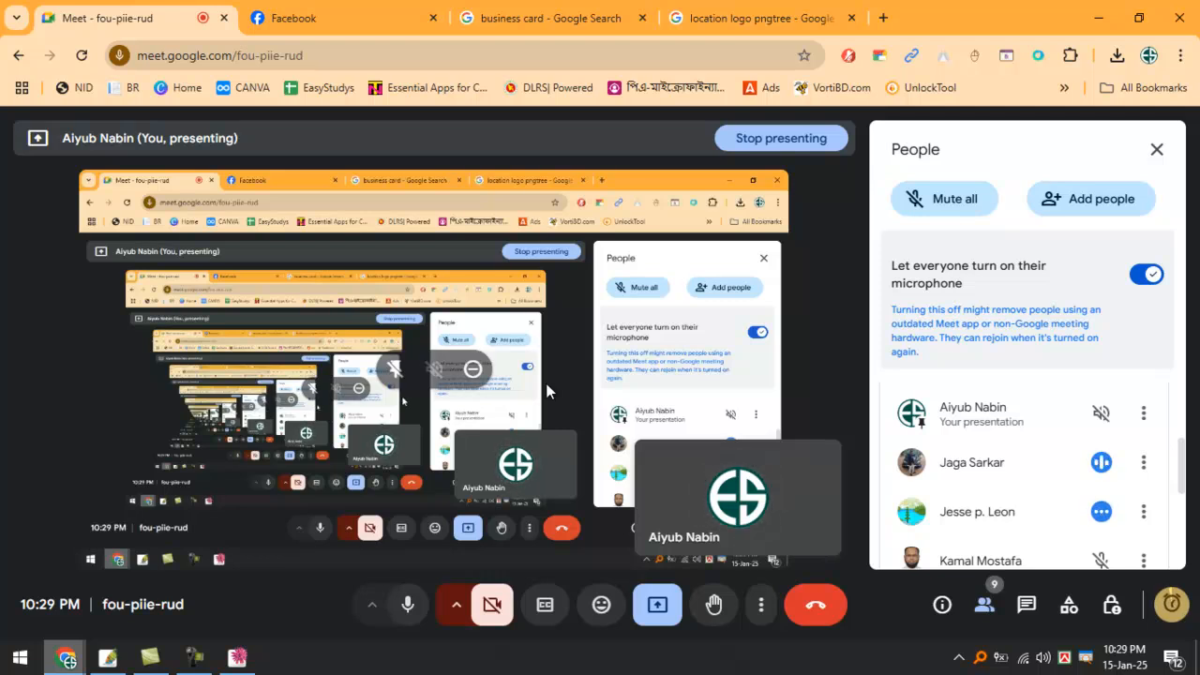
{"action": "left_click", "coordinate": [320, 16]}
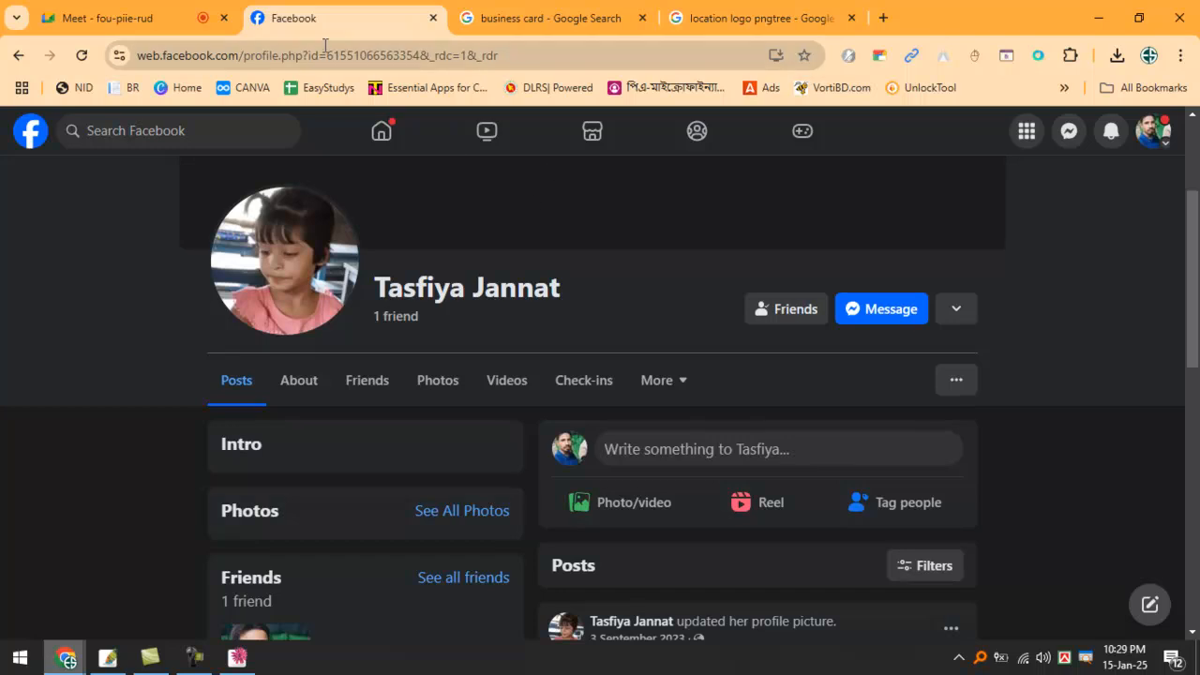
Open the Facebook home feed, then switch to the 'business card' Google Search tab.
{"action": "left_click", "coordinate": [395, 135]}
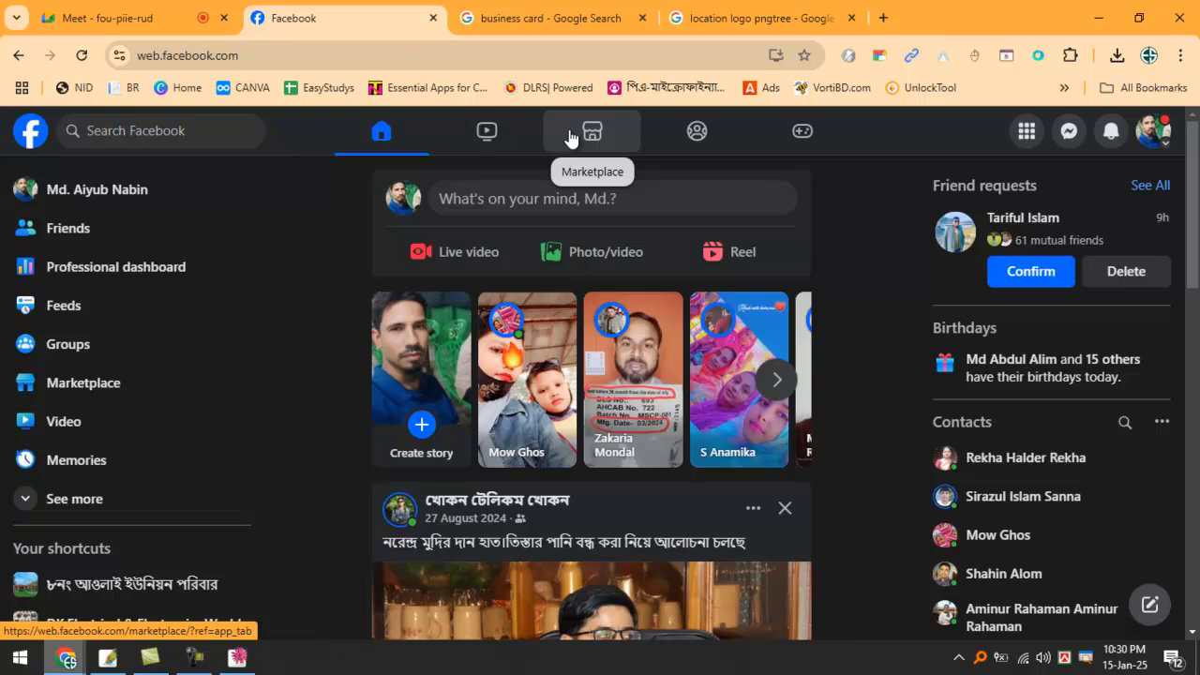
{"action": "left_click", "coordinate": [558, 16]}
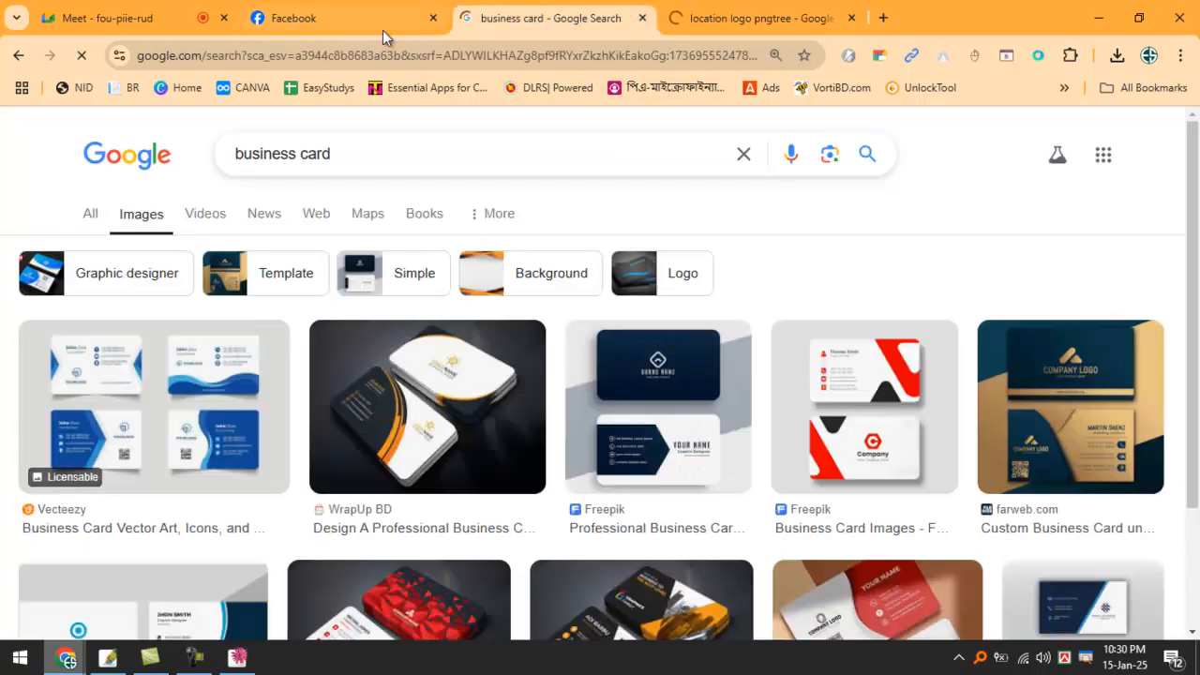
Open the IndiaMART 'Business Card Design in Rajkot' preview, then return to the Meet tab.
{"action": "left_click", "coordinate": [337, 19]}
{"action": "left_click", "coordinate": [526, 20]}
{"action": "scroll", "coordinate": [656, 450], "scroll_direction": "down", "scroll_amount": 4}
{"action": "scroll", "coordinate": [677, 459], "scroll_direction": "down", "scroll_amount": 4}
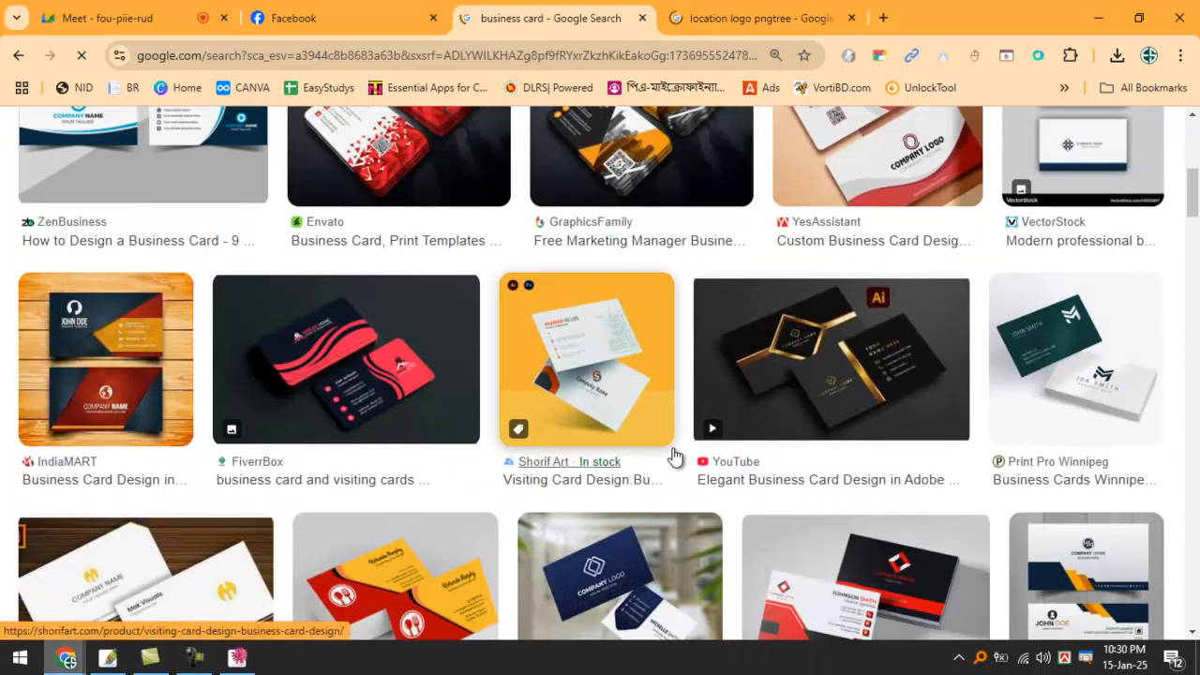
{"action": "scroll", "coordinate": [678, 458], "scroll_direction": "up", "scroll_amount": 3}
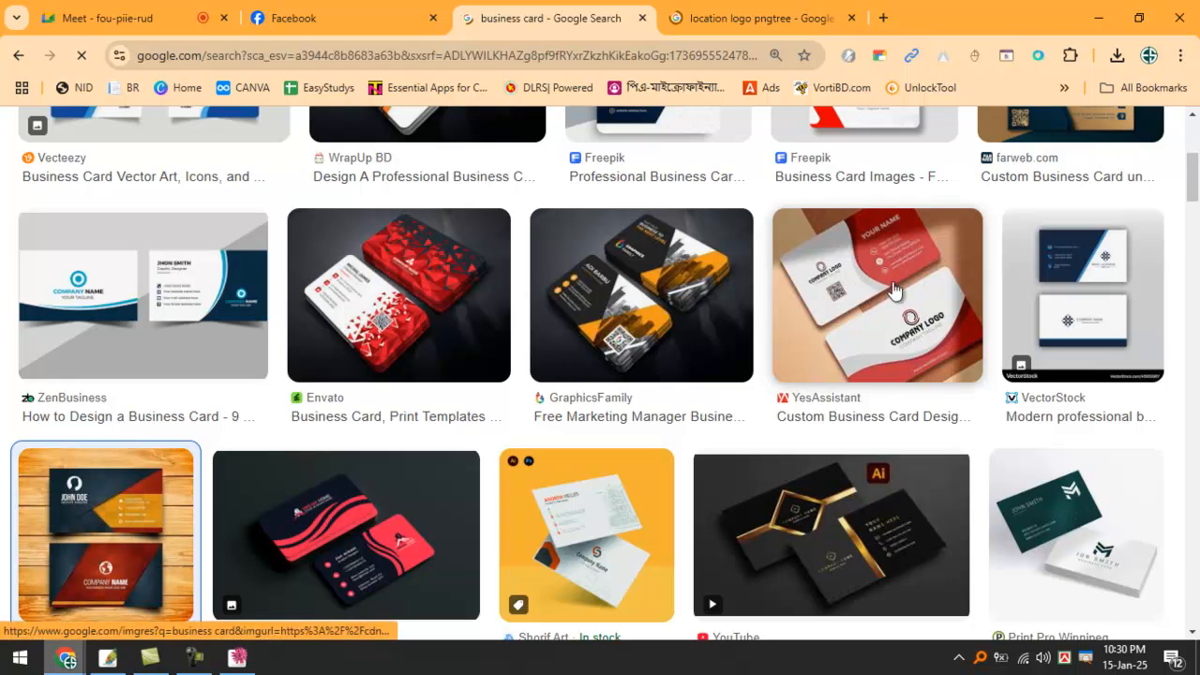
{"action": "key", "text": "Return"}
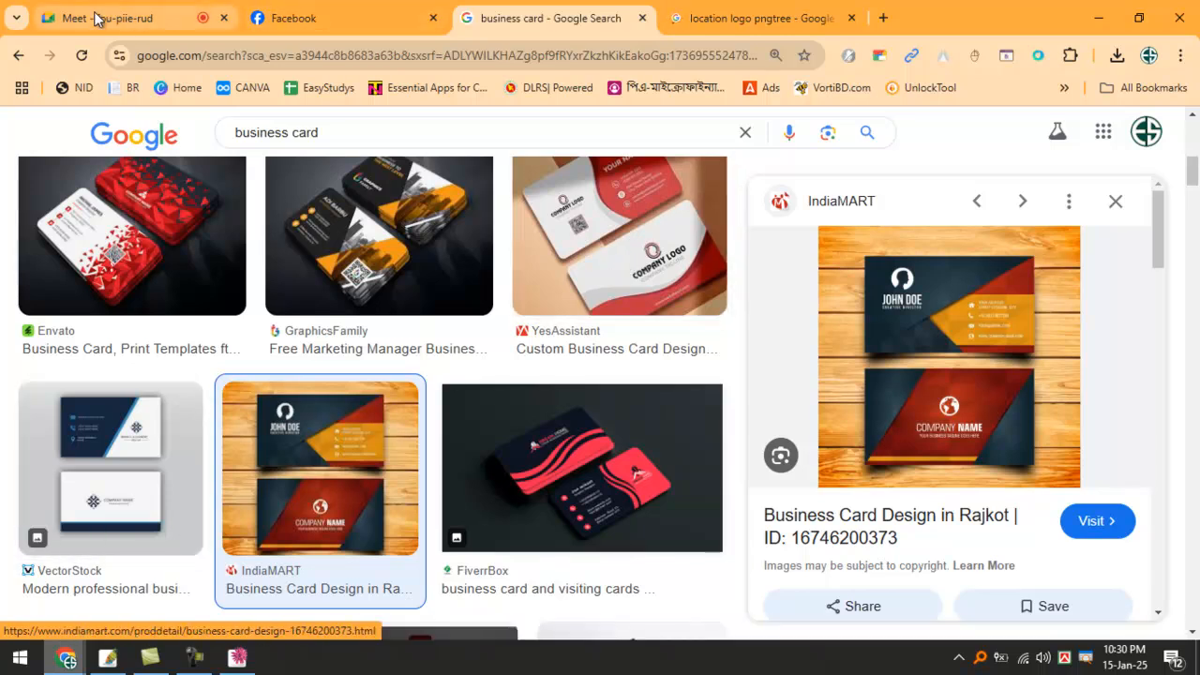
{"action": "left_click", "coordinate": [129, 21]}
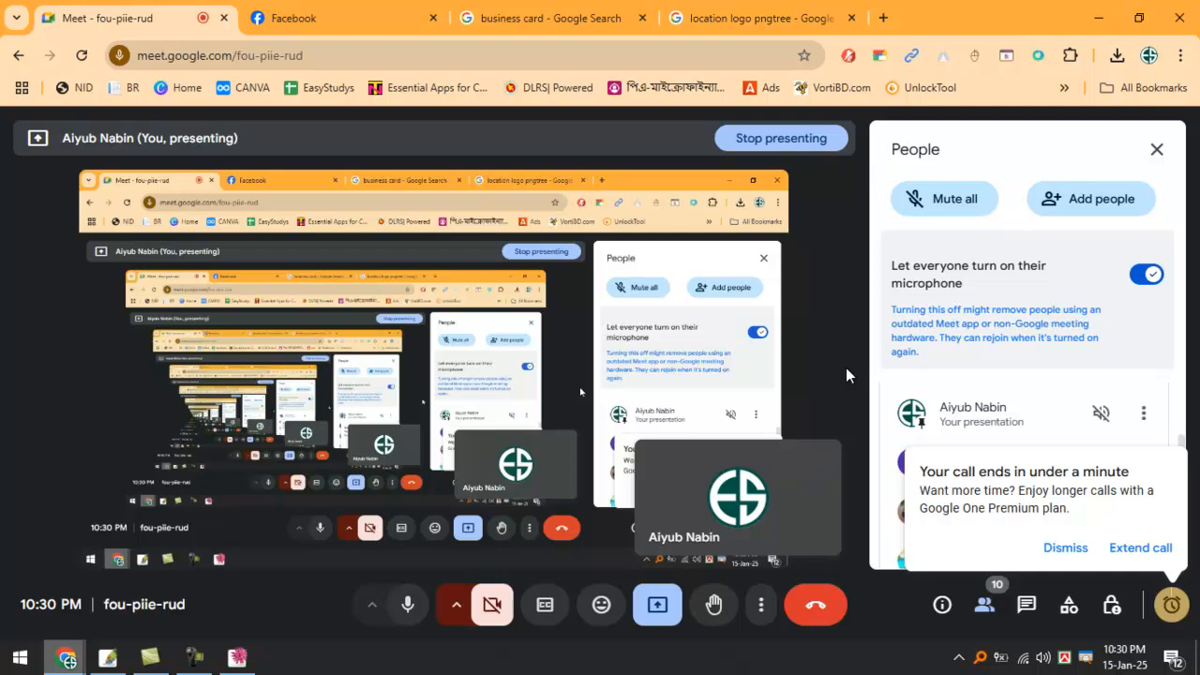
Leave the Google Meet call with 'Just leave the call', keeping the meeting running for others.
{"action": "left_click", "coordinate": [812, 617]}
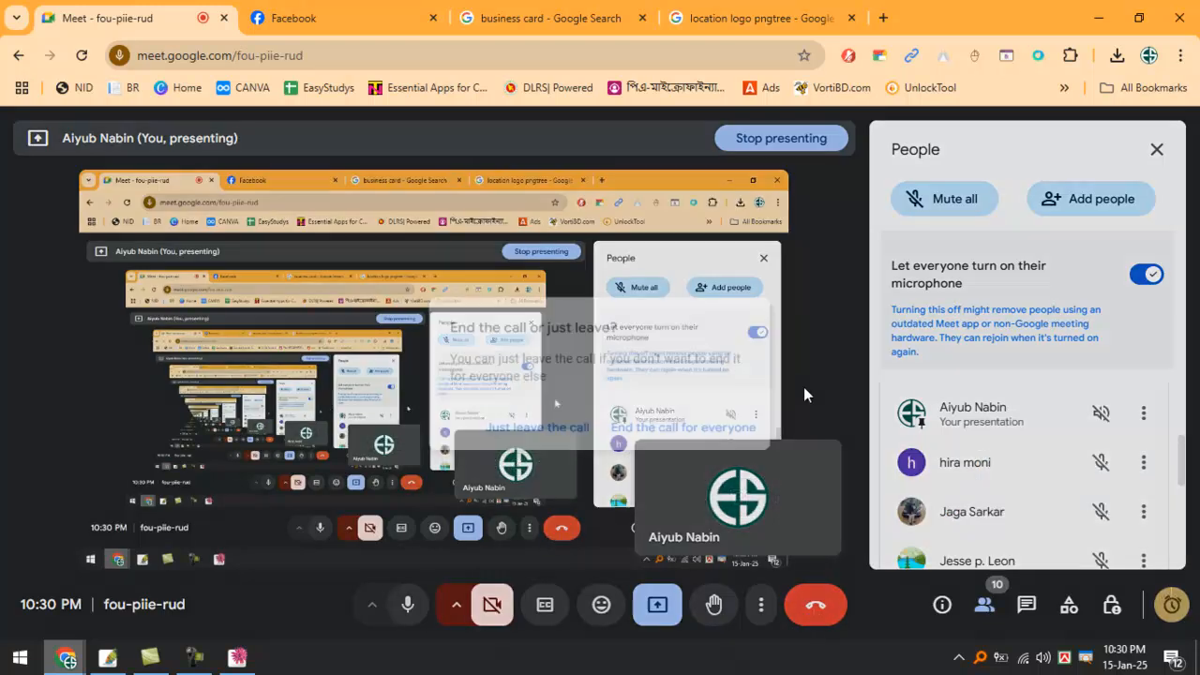
{"action": "left_click", "coordinate": [564, 430]}
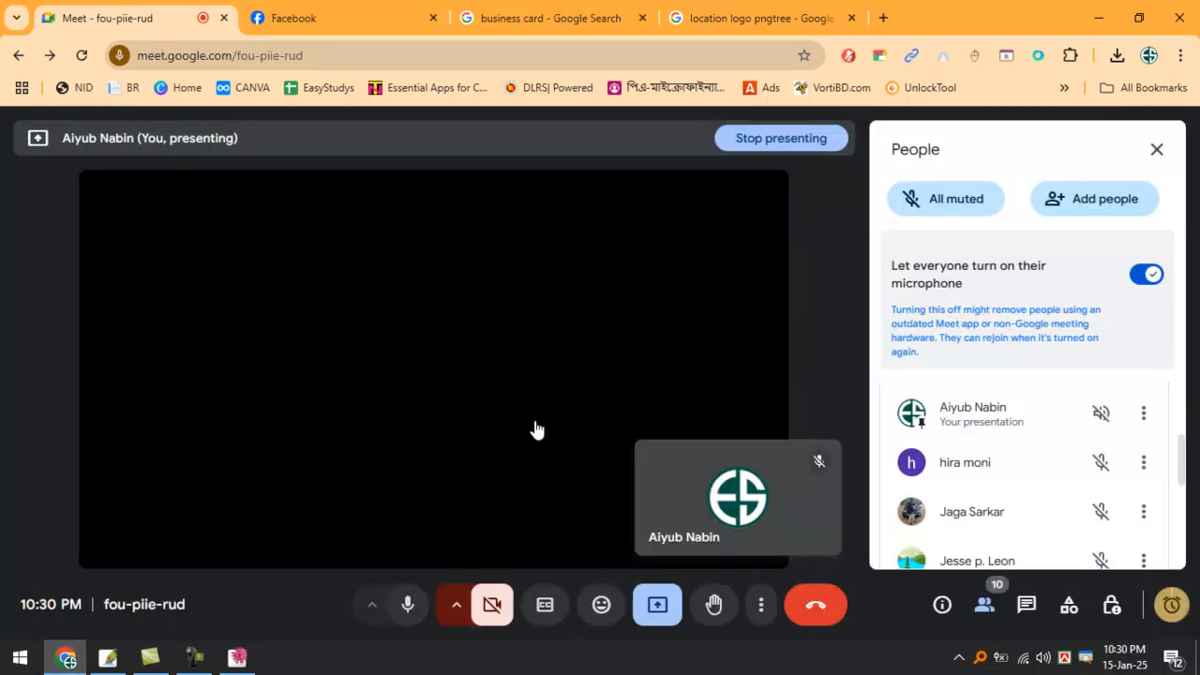